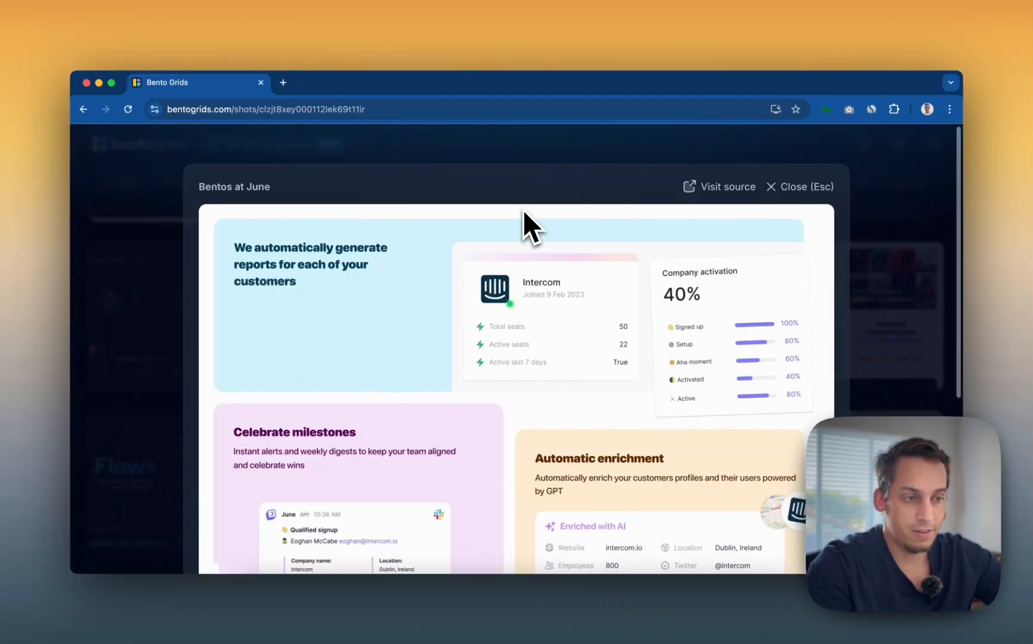
# Step: Examine the Bentos at June example, from the customer reports card down to the CRM integration card
pyautogui.scroll(-5, 524, 211)
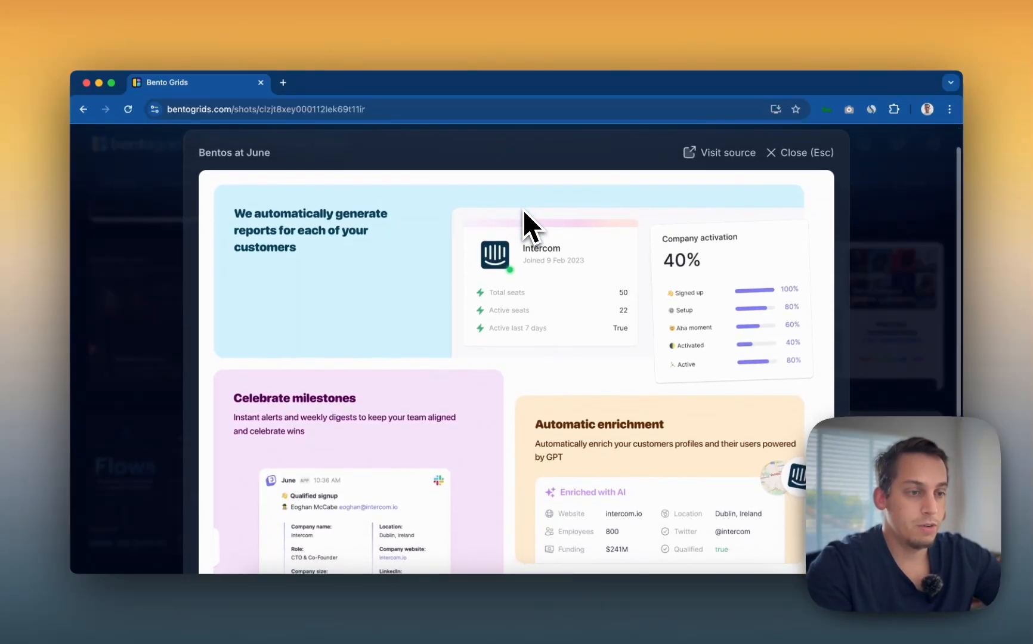
pyautogui.scroll(-1, 525, 213)
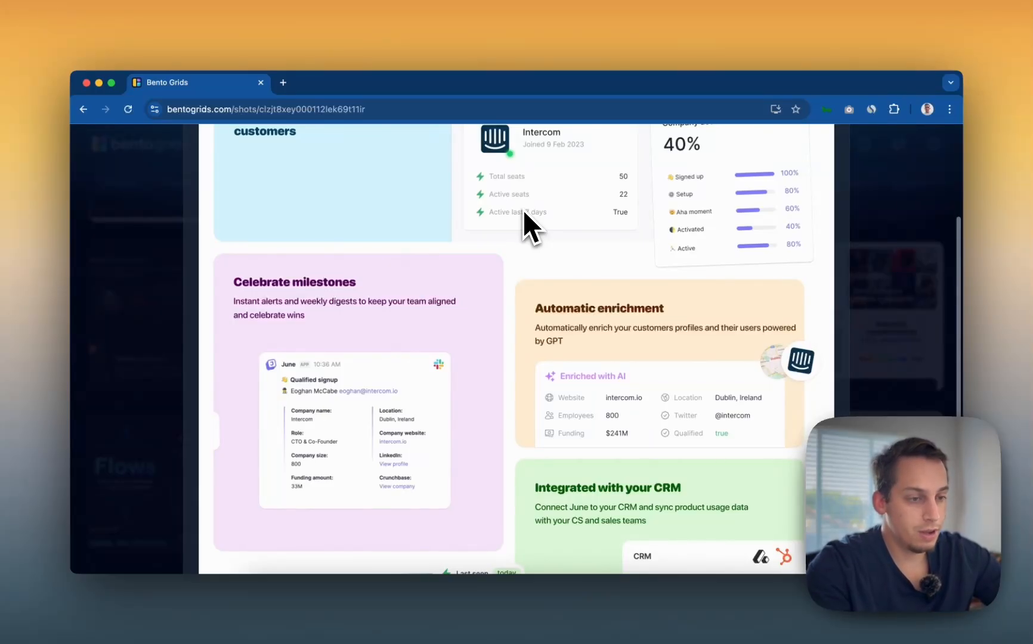
pyautogui.scroll(-3, 523, 210)
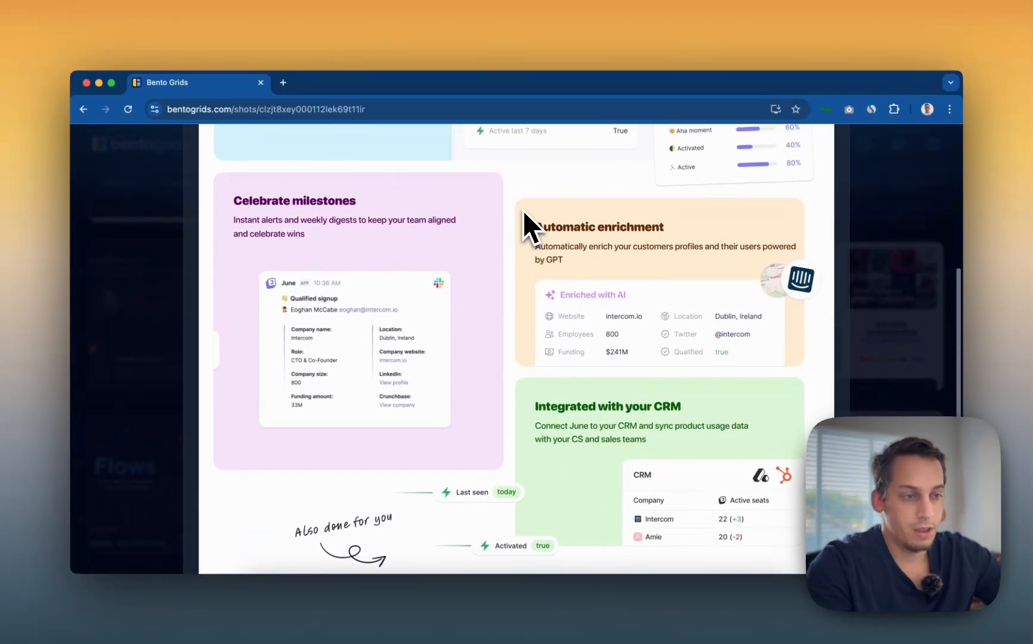
pyautogui.scroll(7, 522, 211)
pyautogui.scroll(-2, 493, 322)
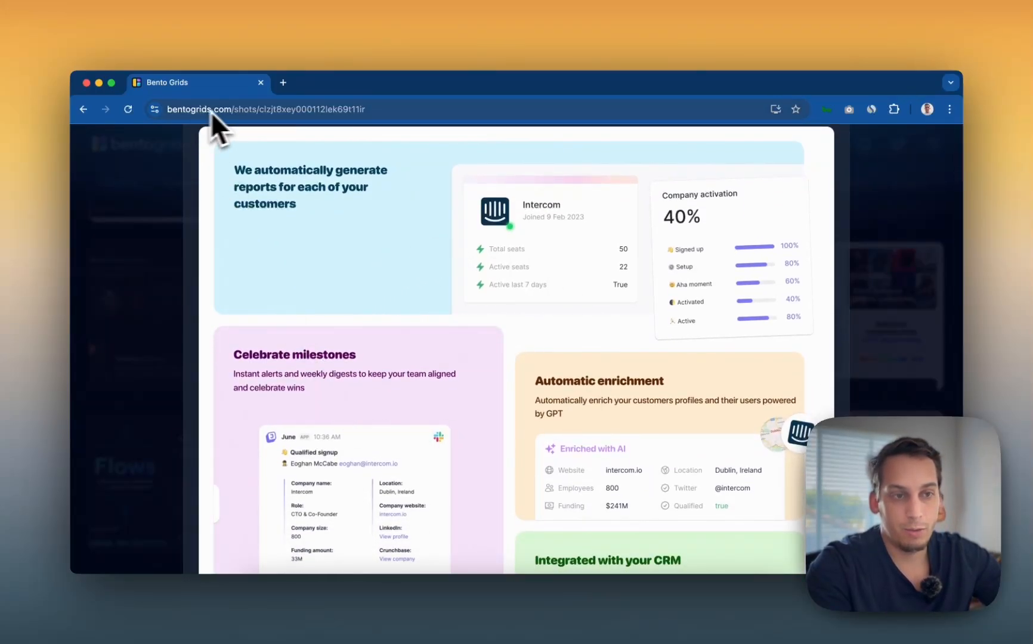
pyautogui.scroll(-4, 323, 244)
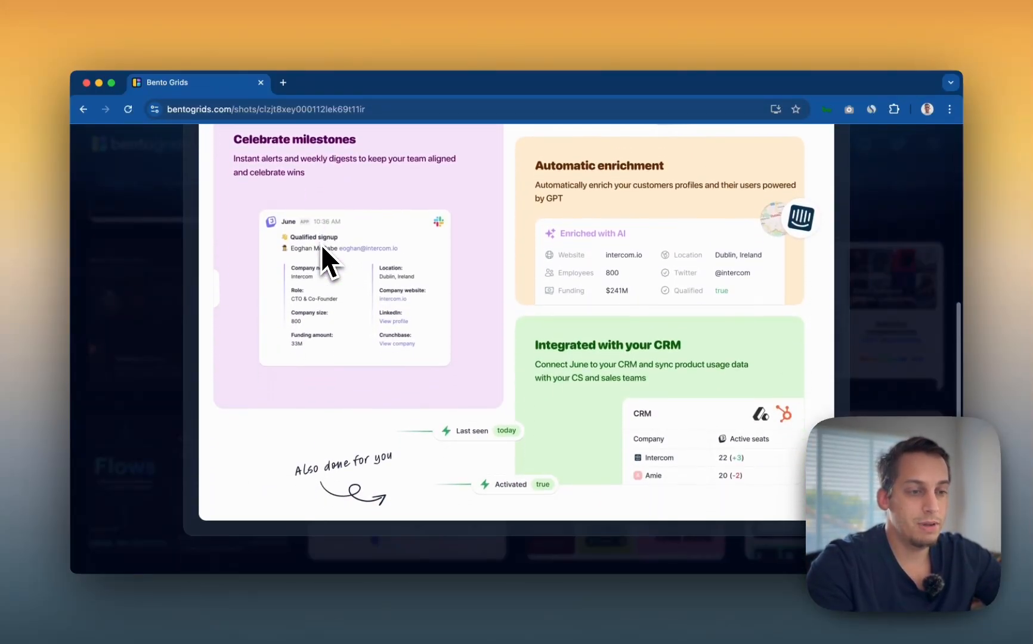
pyautogui.scroll(2, 323, 244)
pyautogui.scroll(1, 322, 244)
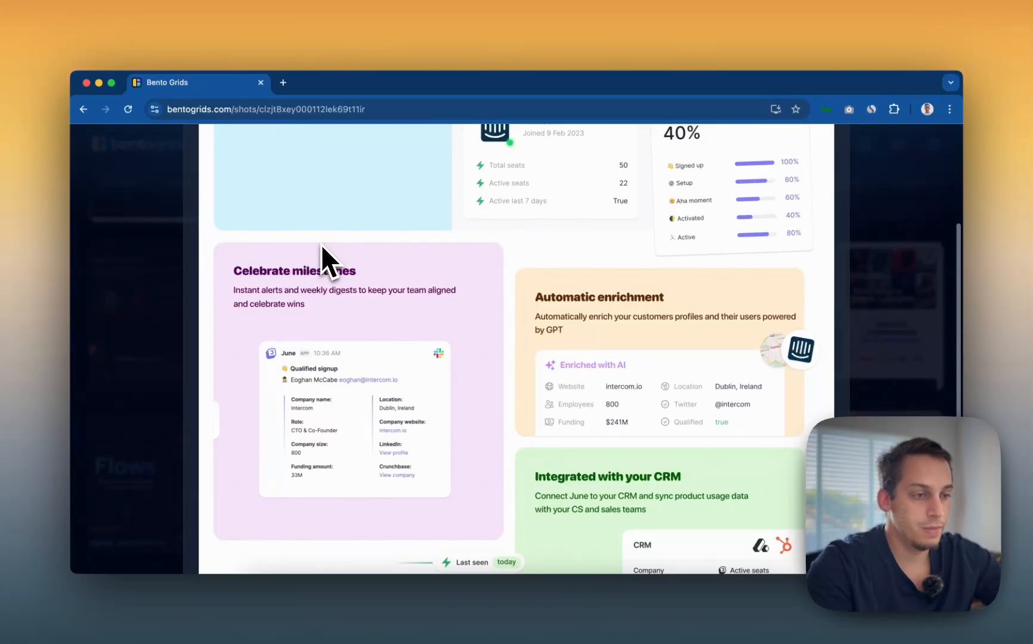
pyautogui.scroll(2, 322, 245)
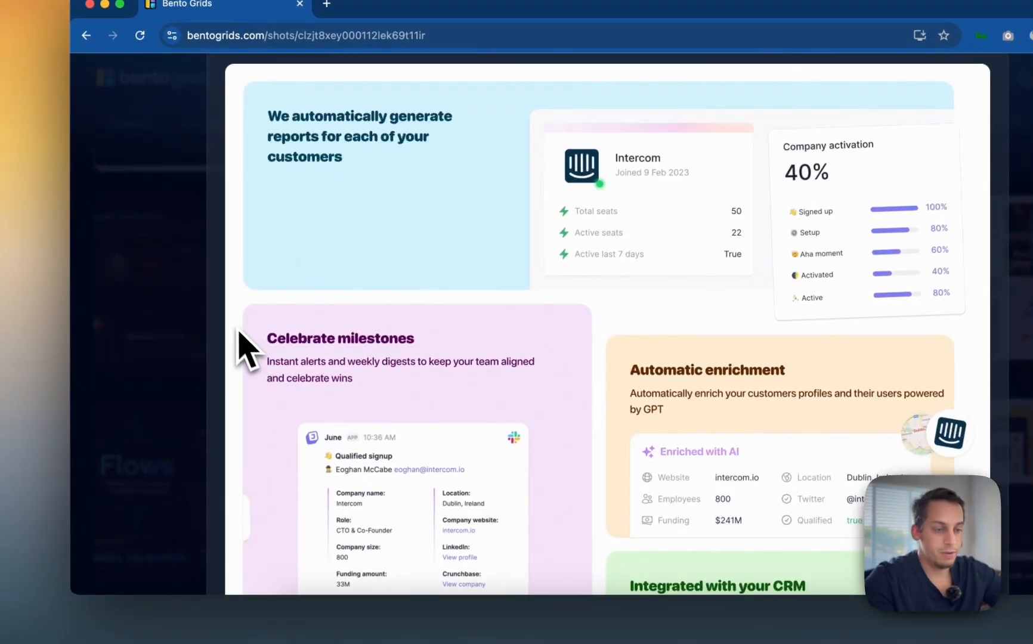
# Step: Capture a screenshot of the complete June bento layout, with the page zoomed out to 67% so it fits
pyautogui.press('super+shift+4')
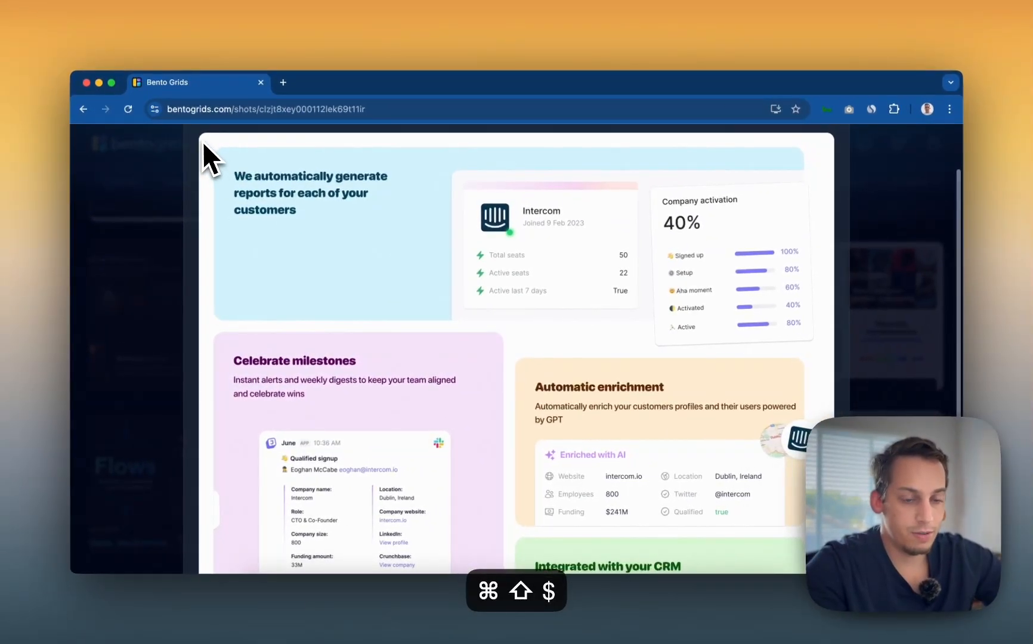
pyautogui.press('Escape')
pyautogui.press('super+minus')
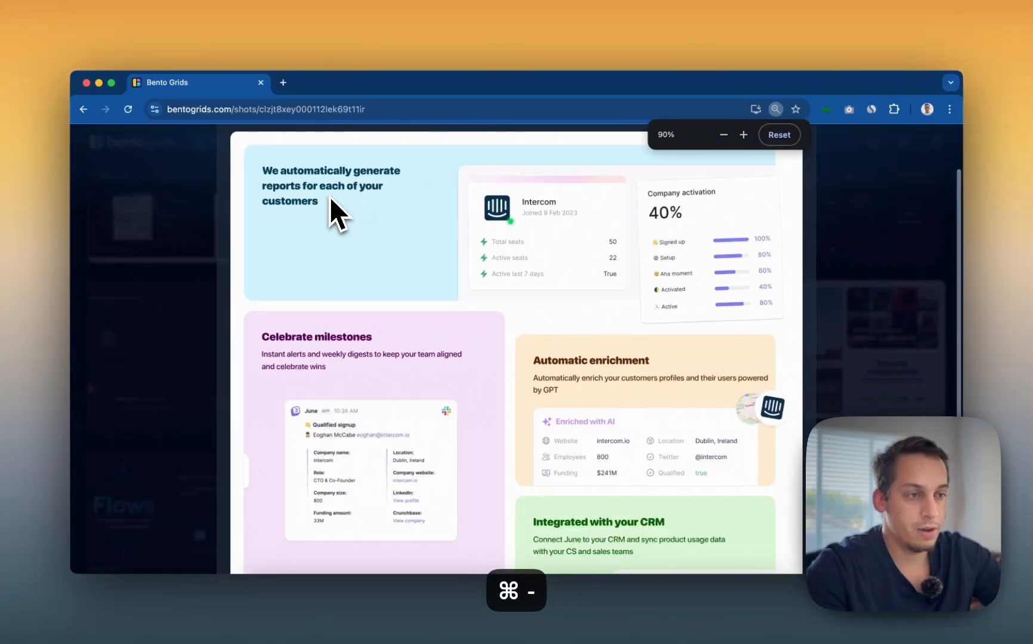
pyautogui.press('super+minus')
pyautogui.press('super+minus')
pyautogui.press('super+minus')
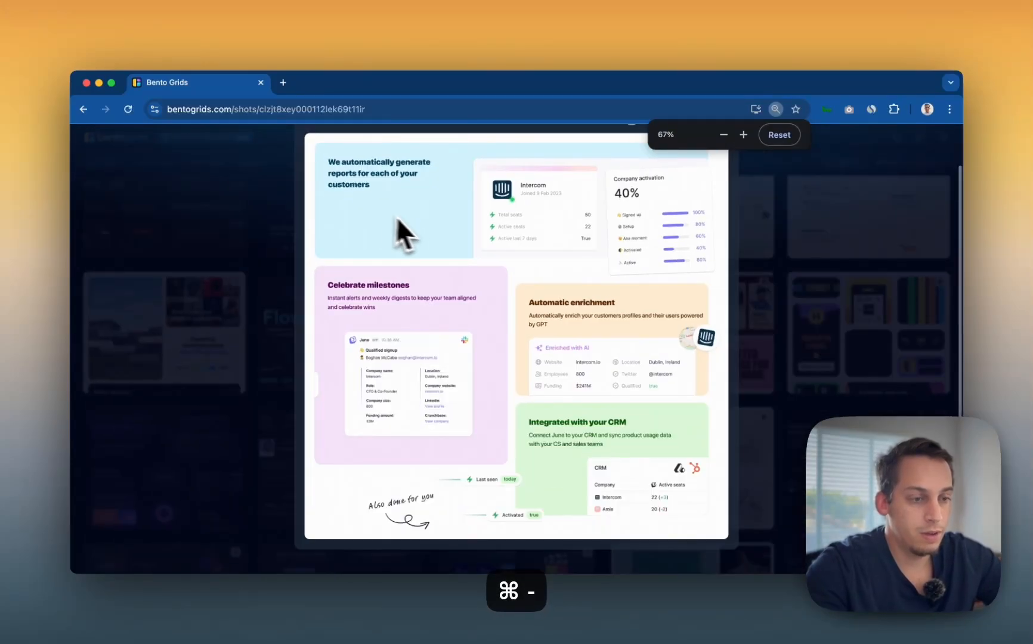
pyautogui.press('super+shift+4')
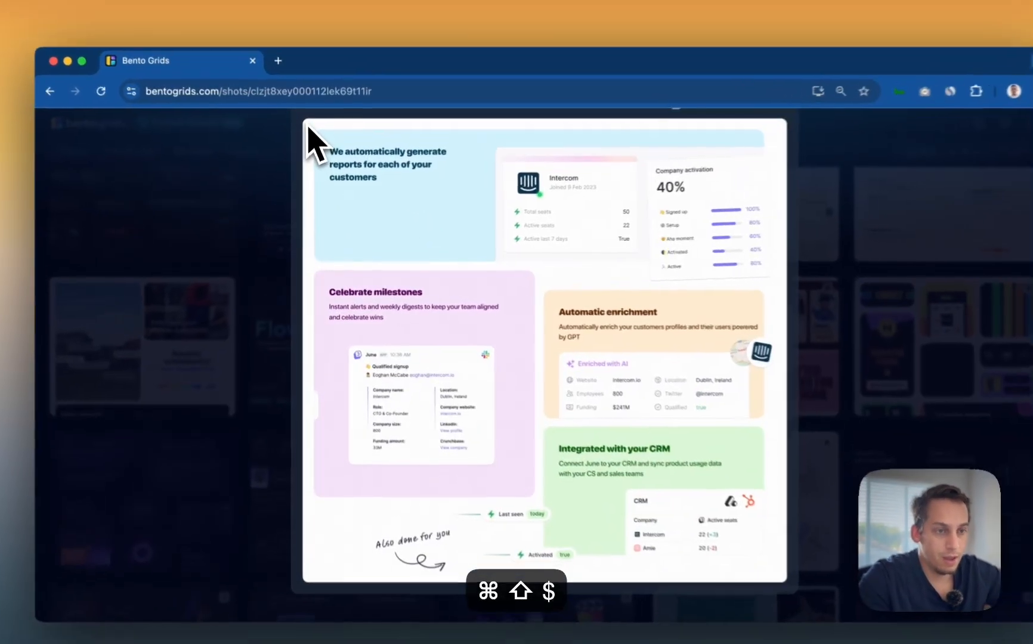
pyautogui.moveTo(308, 136); pyautogui.dragTo(497, 405)
pyautogui.moveTo(533, 439); pyautogui.dragTo(806, 598)
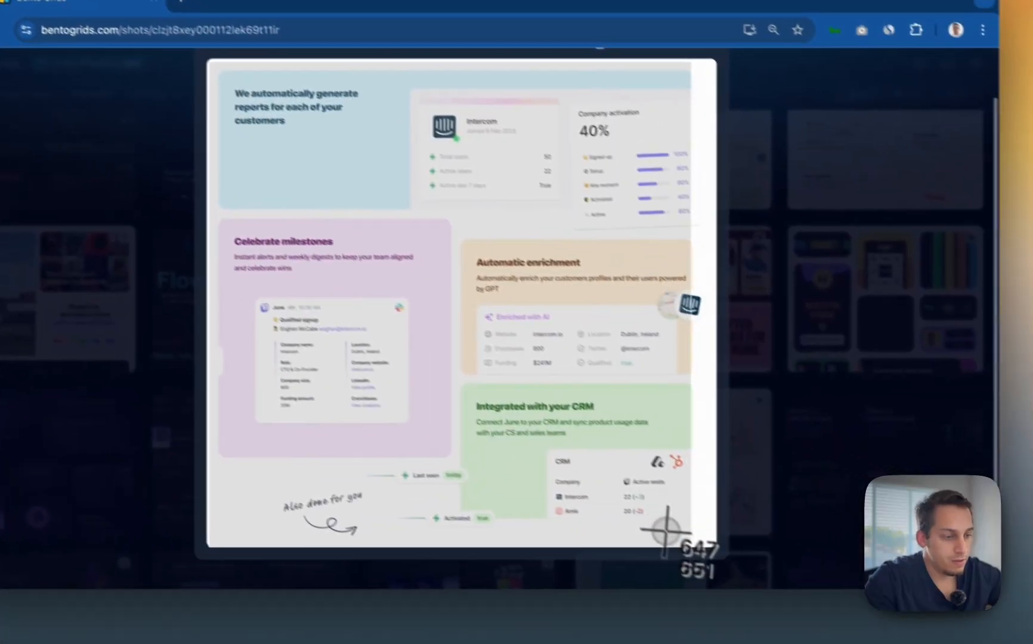
pyautogui.moveTo(684, 528); pyautogui.dragTo(687, 530)
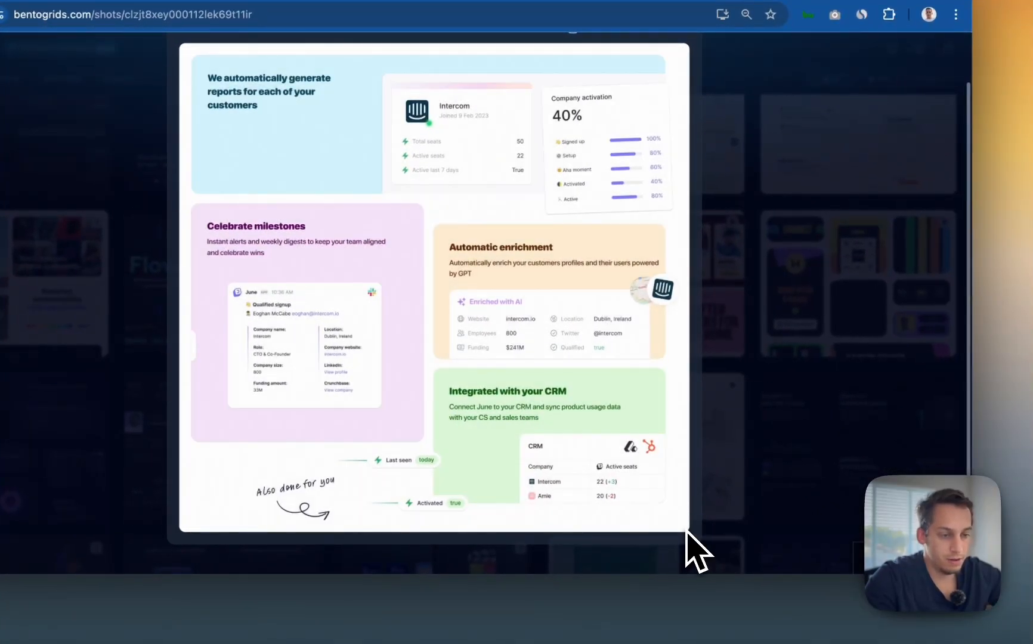
# Step: Switch to Framer, place the captured screenshot on the canvas beside the Desktop frame, and enlarge it slightly
pyautogui.click(490, 624)
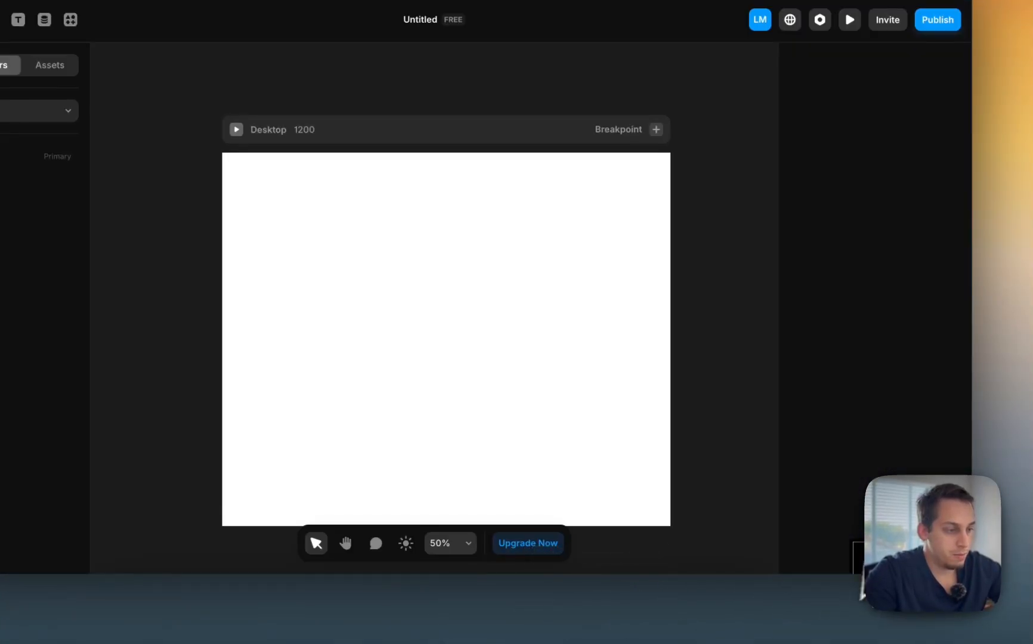
pyautogui.moveTo(883, 567); pyautogui.dragTo(106, 377)
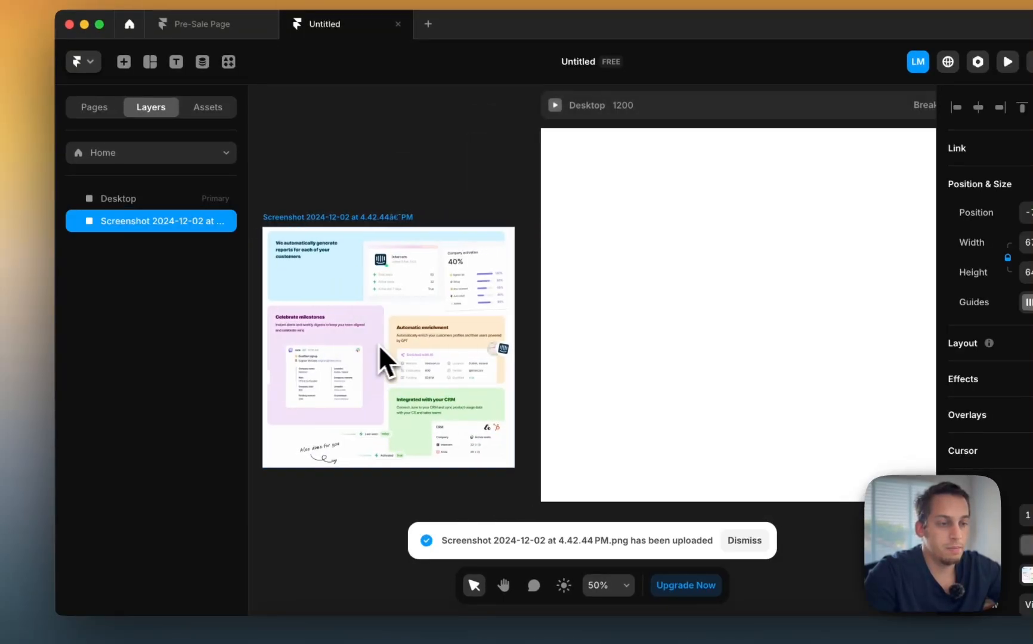
pyautogui.moveTo(379, 343); pyautogui.dragTo(386, 345)
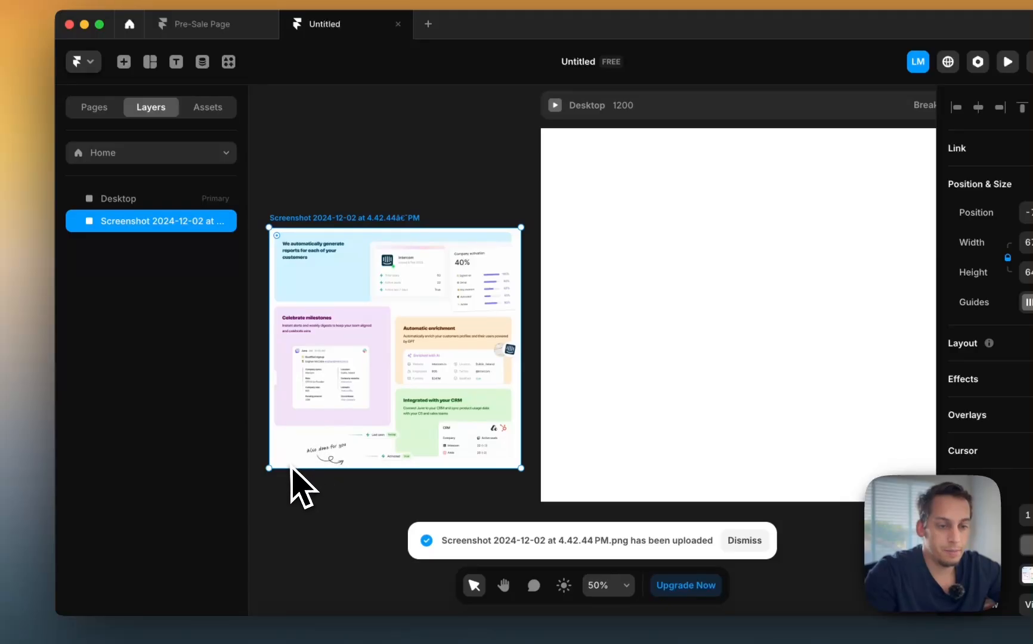
pyautogui.moveTo(270, 468)
pyautogui.mouseDown()
pyautogui.moveTo(318, 430)
pyautogui.moveTo(270, 489)
pyautogui.moveTo(261, 477)
pyautogui.mouseUp()
pyautogui.click(388, 311)
pyautogui.moveTo(387, 311); pyautogui.dragTo(402, 326)
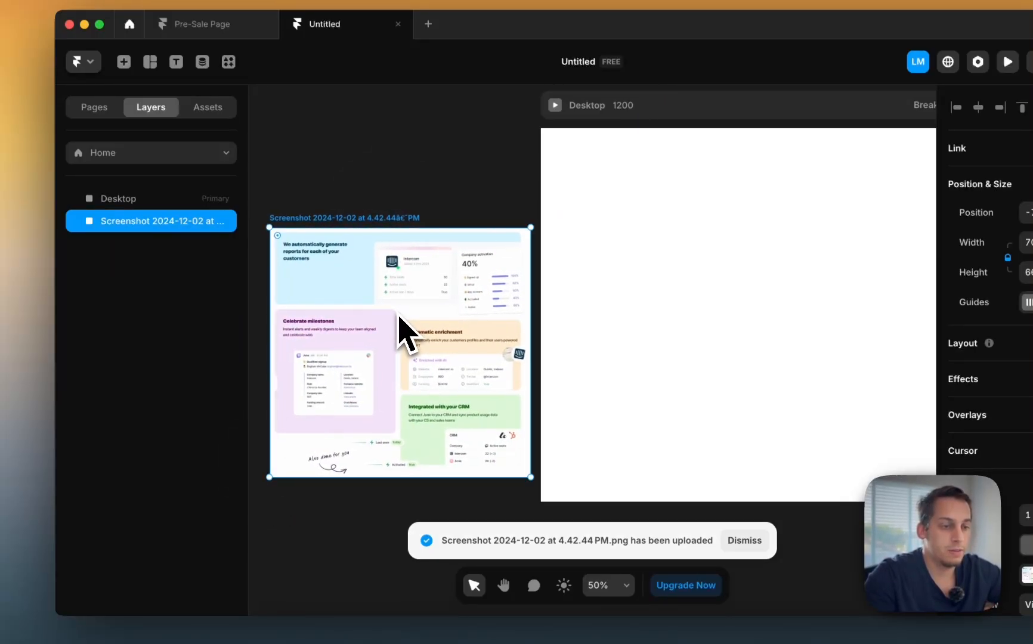
# Step: Draw a small frame about 48 by 47 px on the empty canvas beside the reference screenshot
pyautogui.hscroll(5, 429, 212)
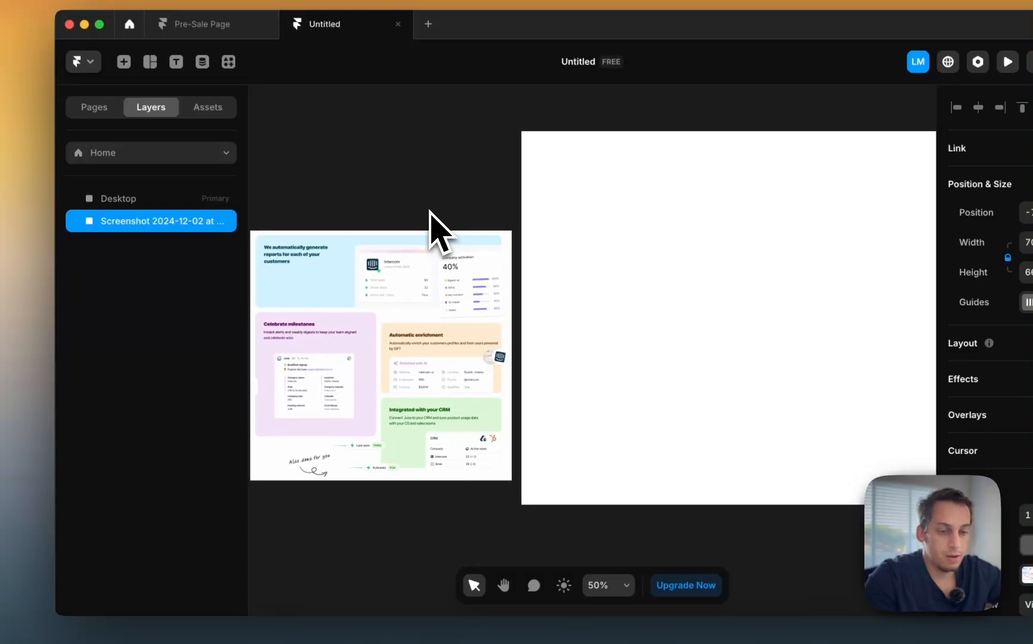
pyautogui.scroll(-3, 433, 227)
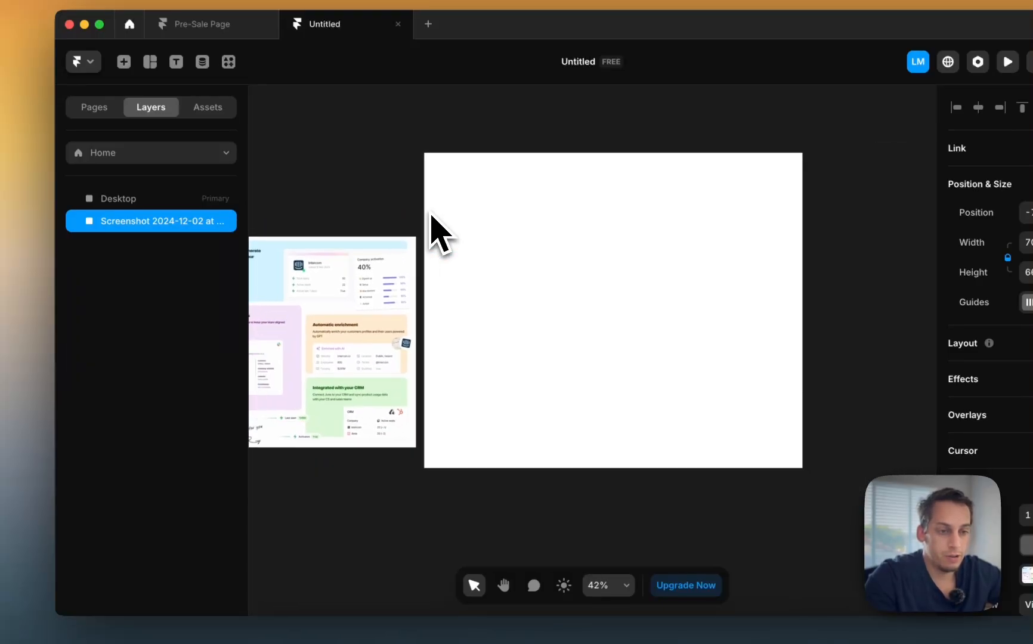
pyautogui.hscroll(-4, 418, 220)
pyautogui.click(406, 212)
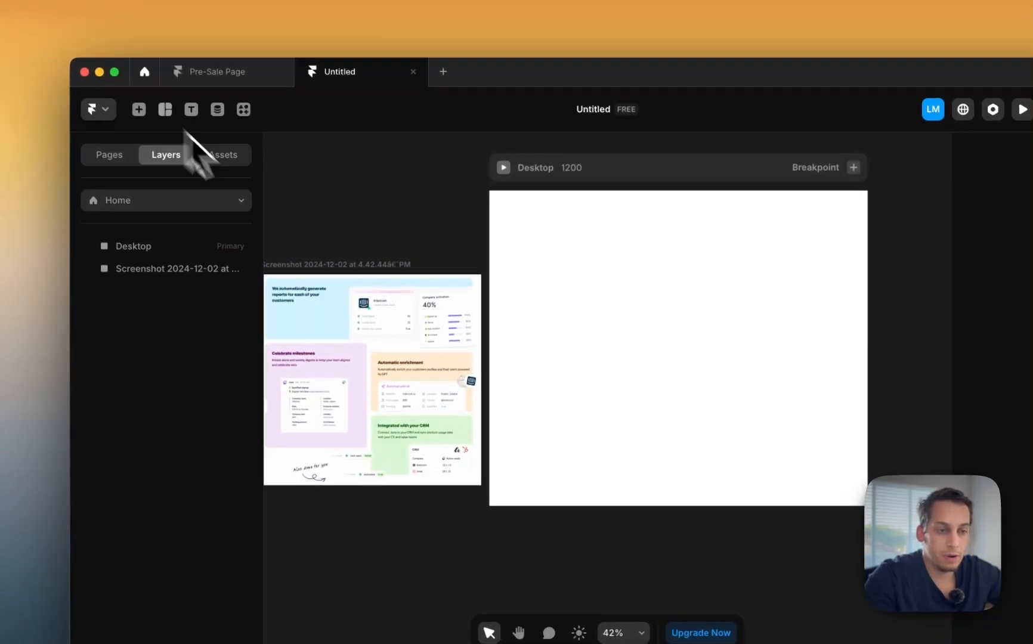
pyautogui.hscroll(-2, 357, 358)
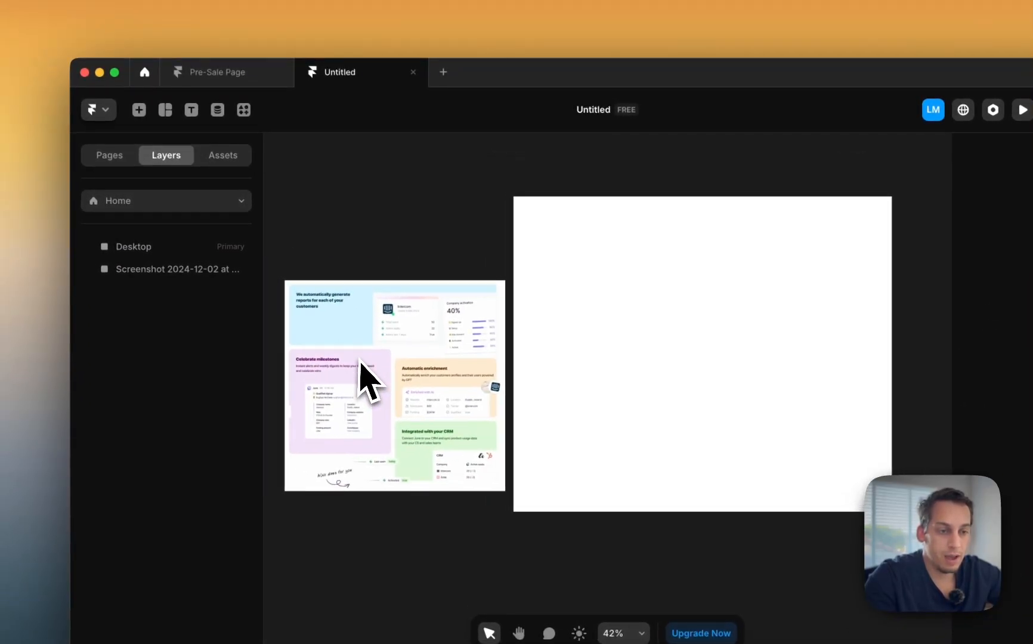
pyautogui.click(331, 329)
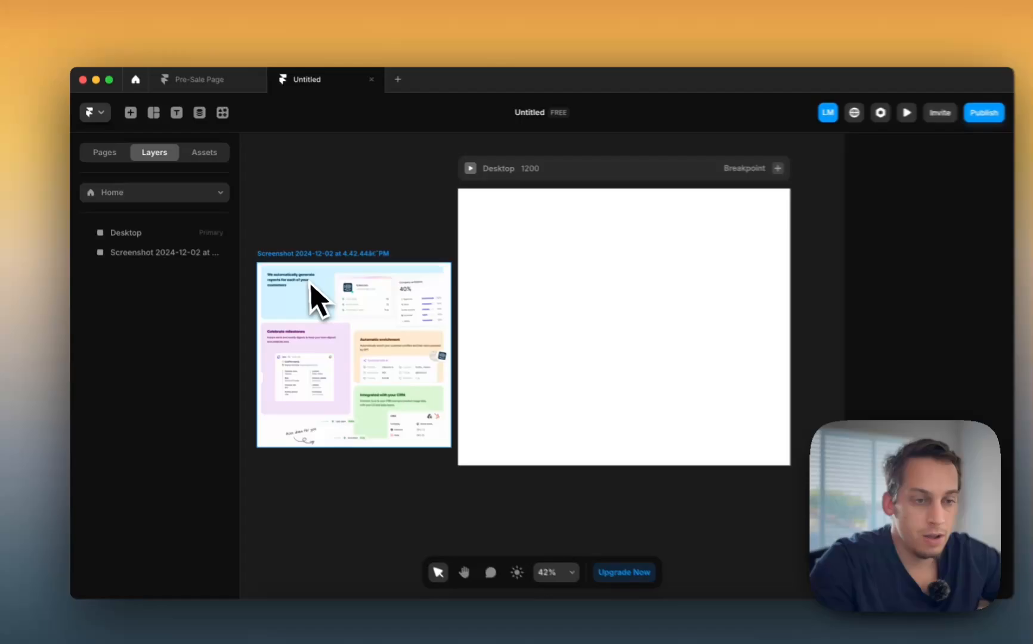
pyautogui.scroll(5, 343, 320)
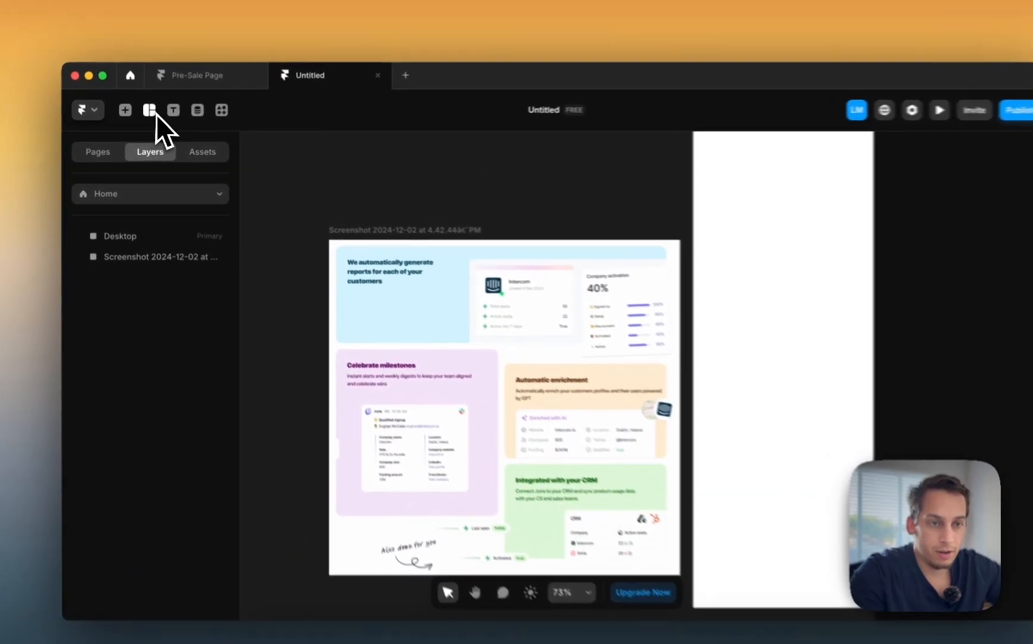
pyautogui.click(150, 114)
pyautogui.click(173, 147)
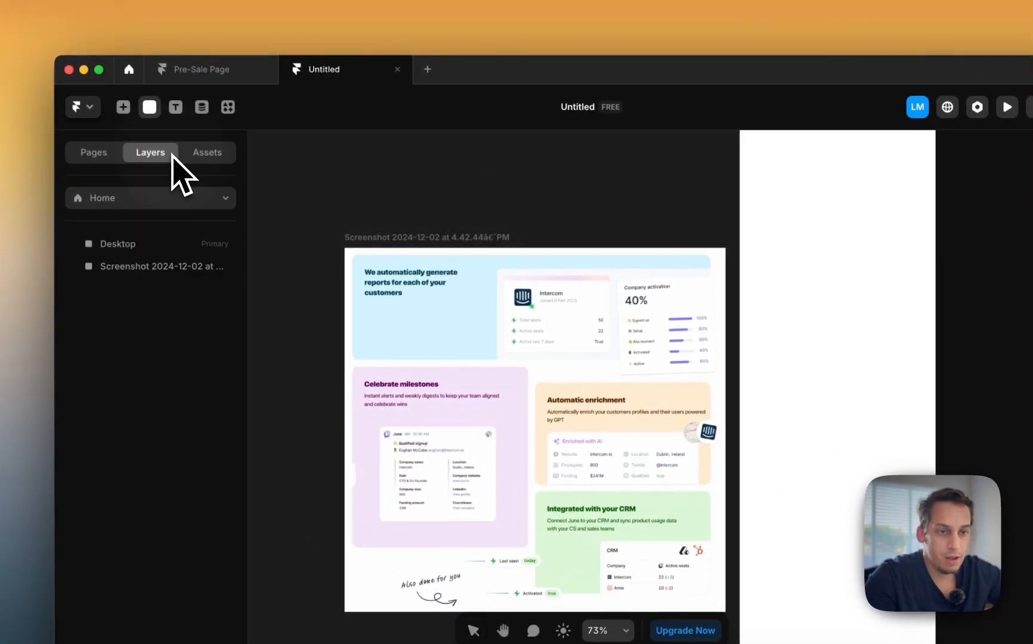
pyautogui.moveTo(276, 248); pyautogui.dragTo(302, 274)
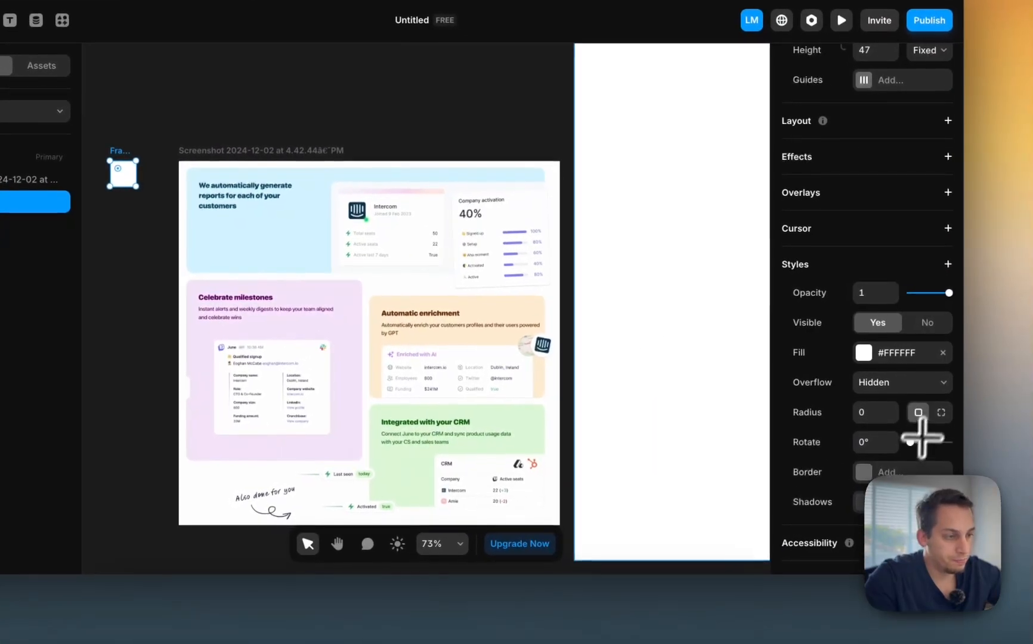
# Step: Remove the small frame's fill and give it a solid border in the light blue #6BC6FF
pyautogui.click(943, 353)
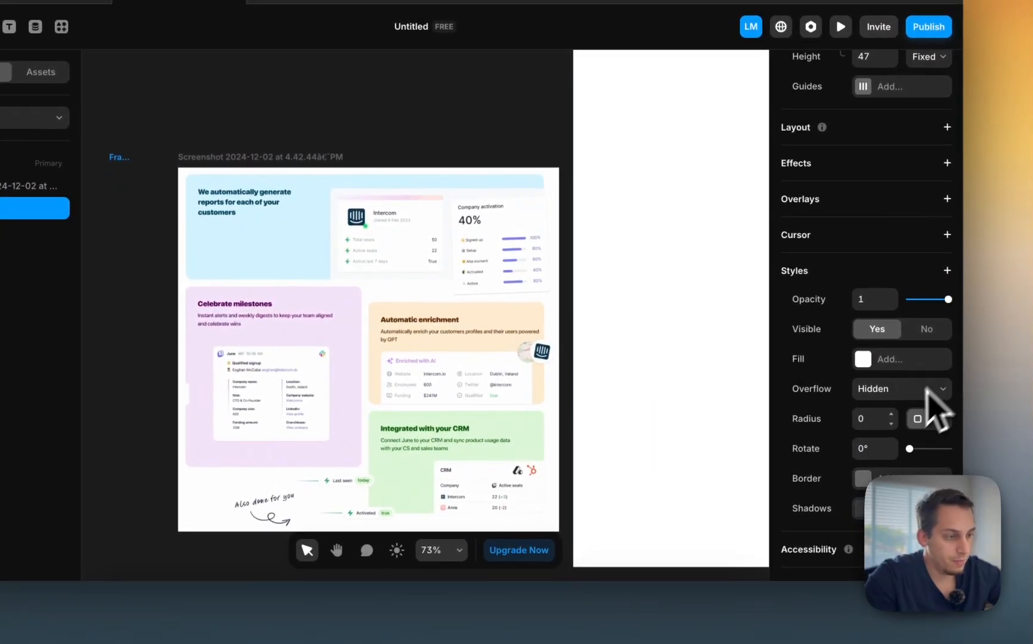
pyautogui.click(864, 479)
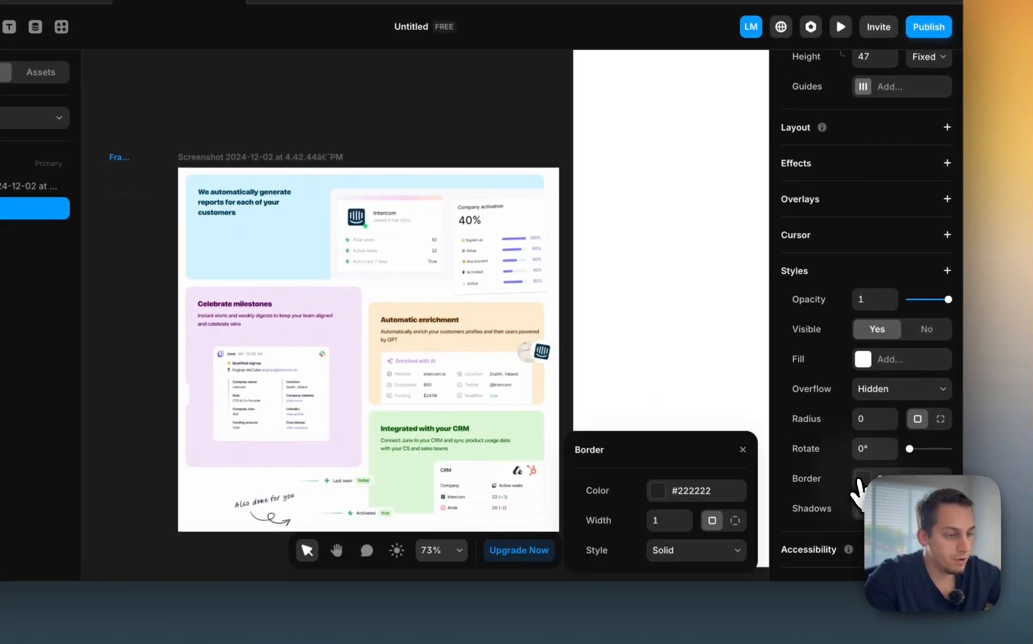
pyautogui.click(666, 491)
pyautogui.click(647, 430)
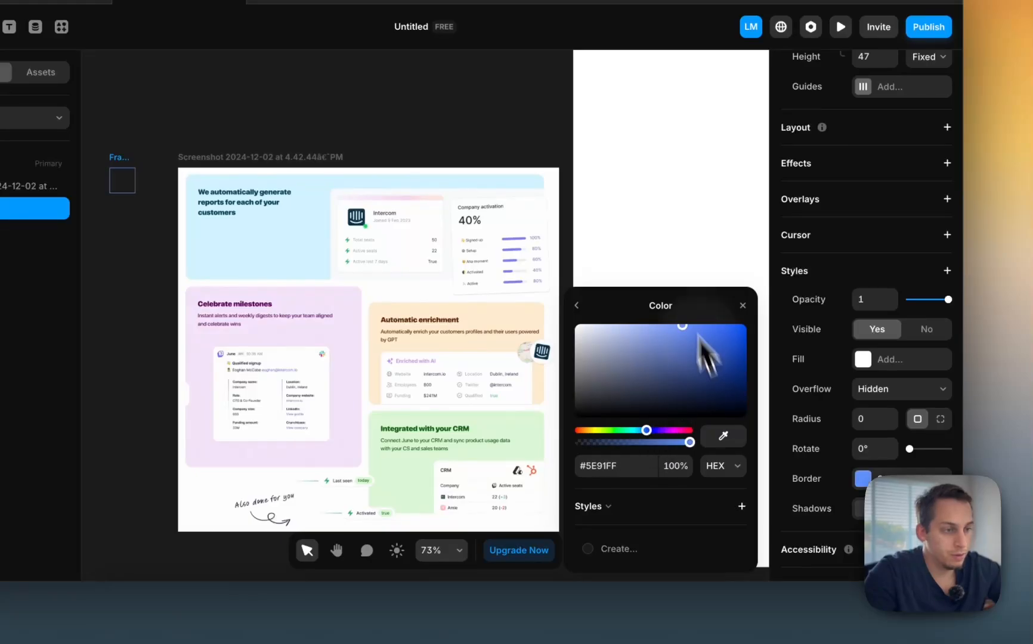
pyautogui.moveTo(703, 346); pyautogui.dragTo(675, 286)
pyautogui.moveTo(647, 432); pyautogui.dragTo(643, 435)
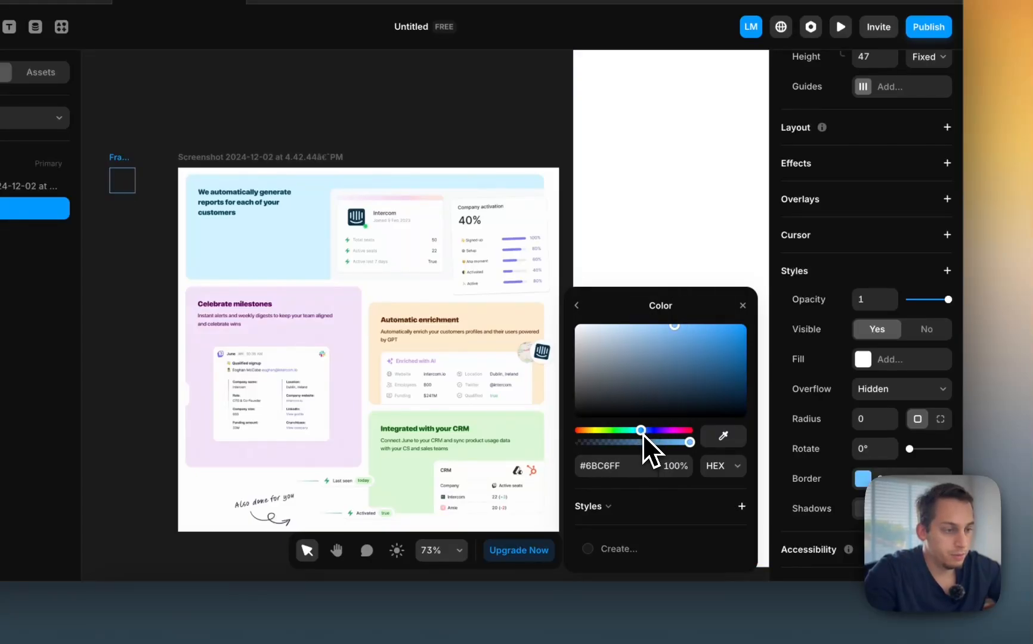
# Step: Set the frame's border width to 4
pyautogui.scroll(3, 854, 420)
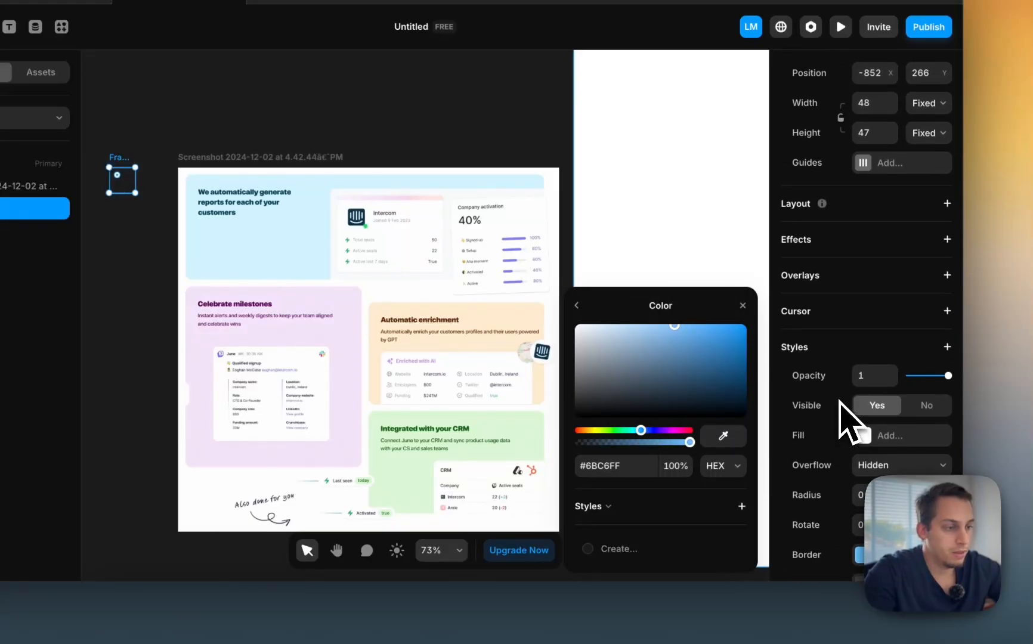
pyautogui.scroll(-5, 854, 415)
pyautogui.click(577, 306)
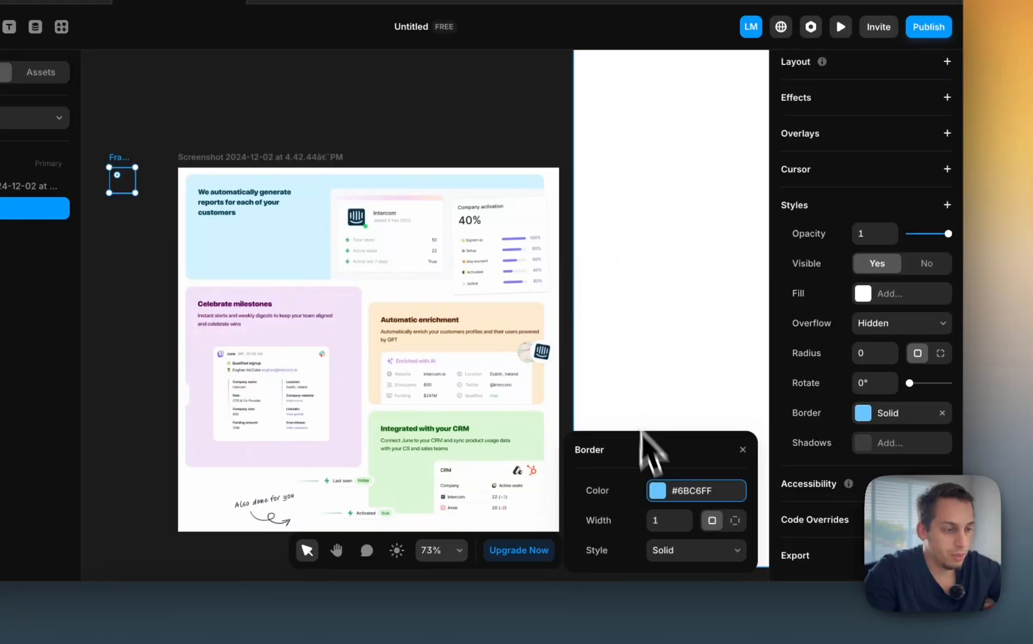
pyautogui.hotkey('shift', 'Up')
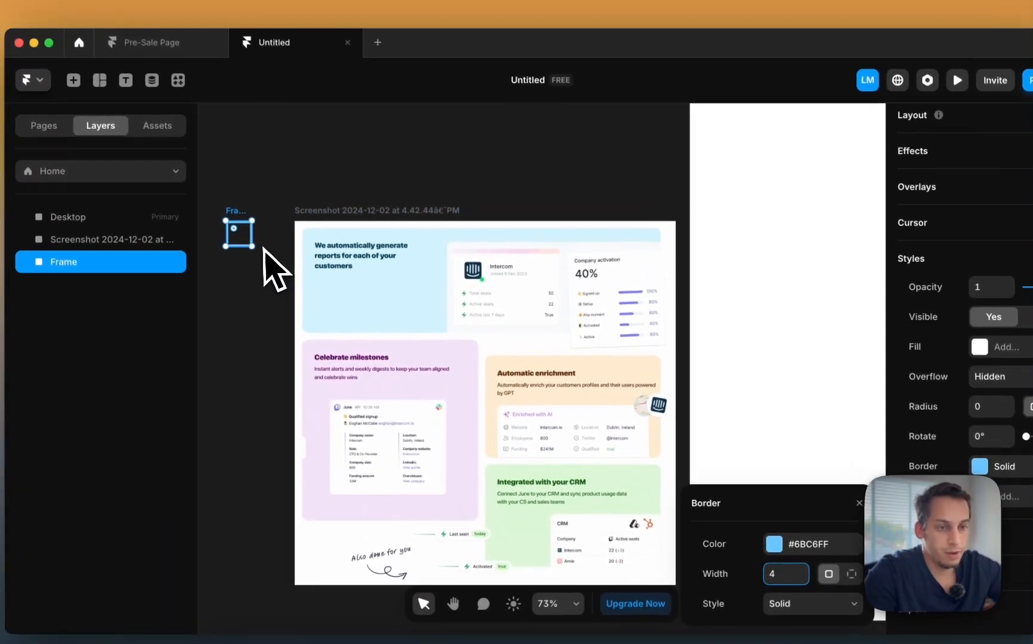
# Step: Stretch the blue-bordered frame over the screenshot's top row, enclosing the customer reports card, and deselect it
pyautogui.moveTo(135, 192); pyautogui.dragTo(540, 237)
pyautogui.moveTo(664, 292); pyautogui.dragTo(682, 349)
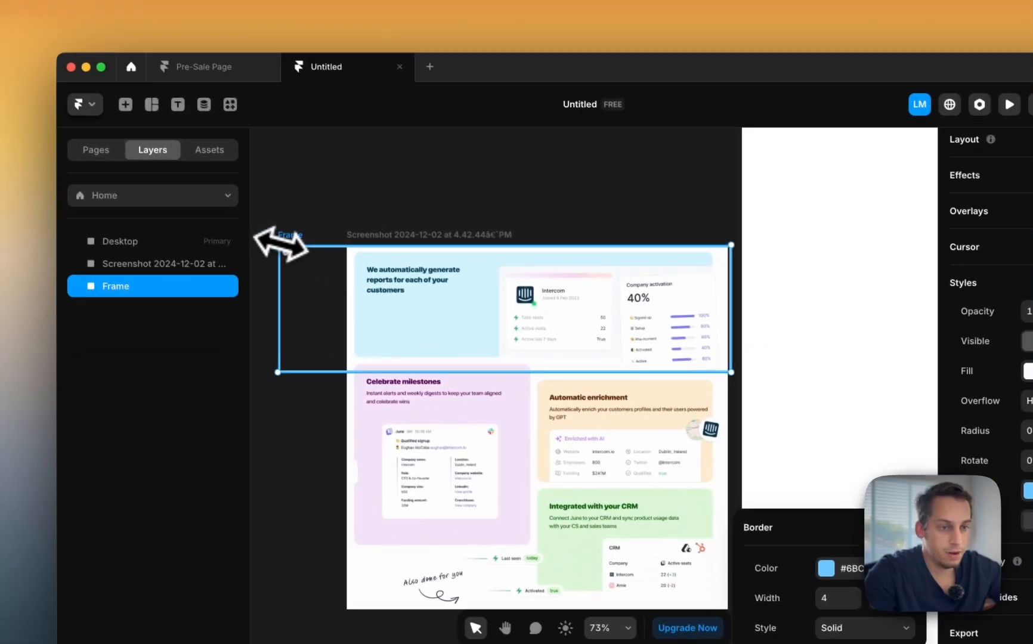
pyautogui.moveTo(229, 222); pyautogui.dragTo(299, 211)
pyautogui.moveTo(361, 239); pyautogui.dragTo(343, 238)
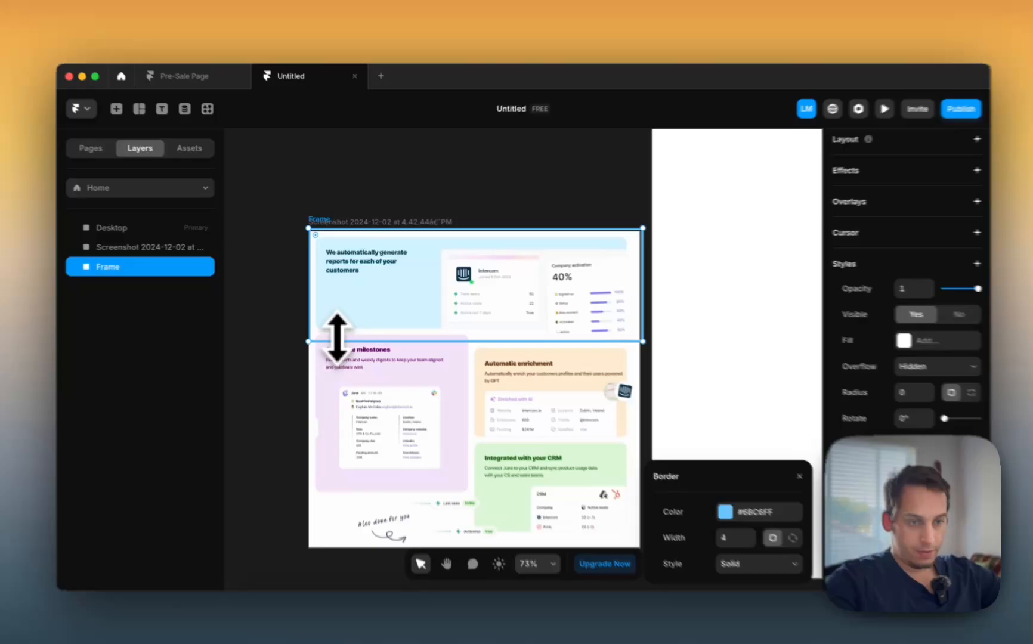
pyautogui.moveTo(336, 336)
pyautogui.mouseDown()
pyautogui.moveTo(336, 324)
pyautogui.moveTo(330, 353)
pyautogui.mouseUp()
pyautogui.click(296, 330)
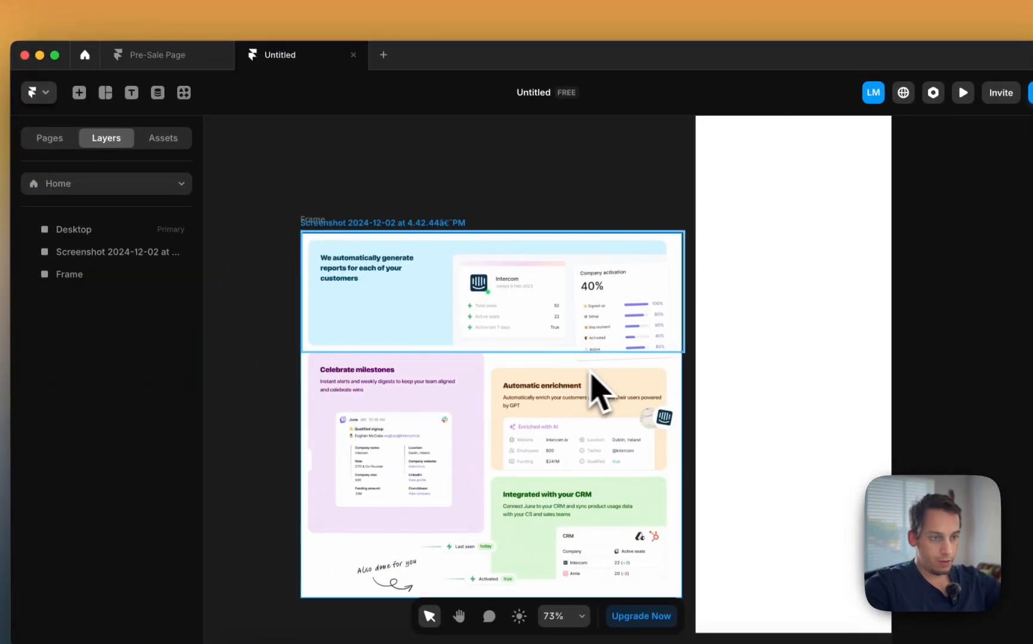
# Step: Duplicate the blue-bordered frame below the top row and resize the copy to 336 by 330 around the Celebrate milestones card
pyautogui.scroll(5, 698, 367)
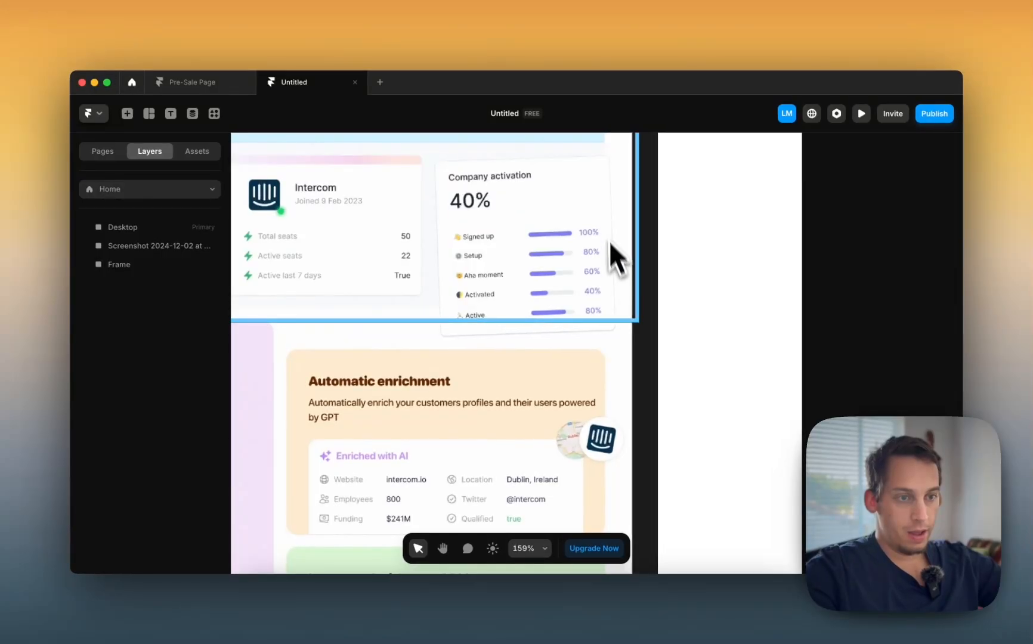
pyautogui.hscroll(-3, 452, 342)
pyautogui.scroll(2, 452, 341)
pyautogui.scroll(-1, 445, 329)
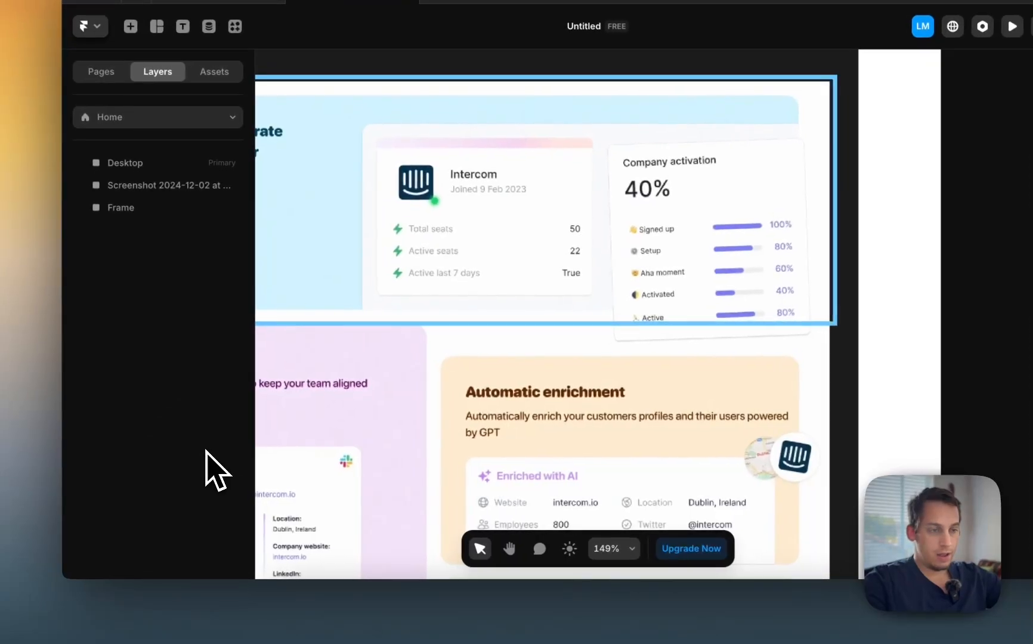
pyautogui.scroll(-5, 412, 370)
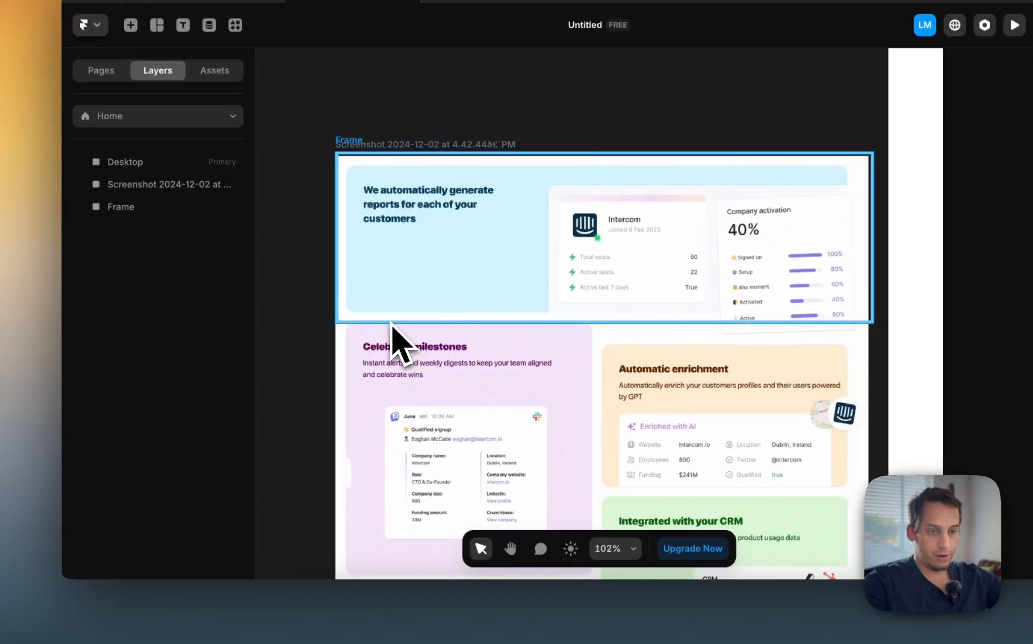
pyautogui.moveTo(392, 323); pyautogui.dragTo(404, 498)
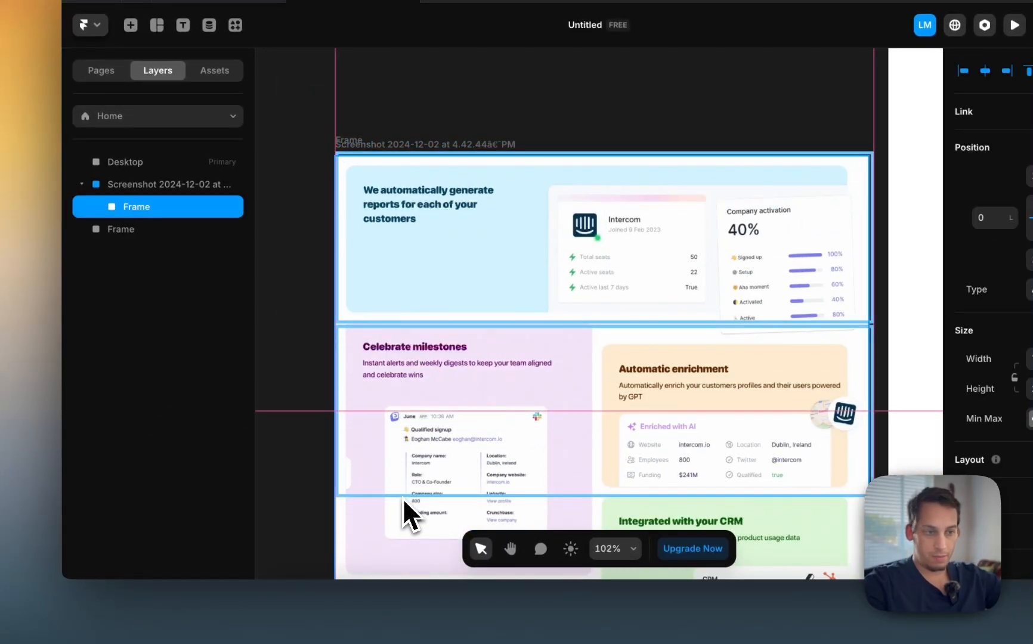
pyautogui.scroll(-5, 406, 507)
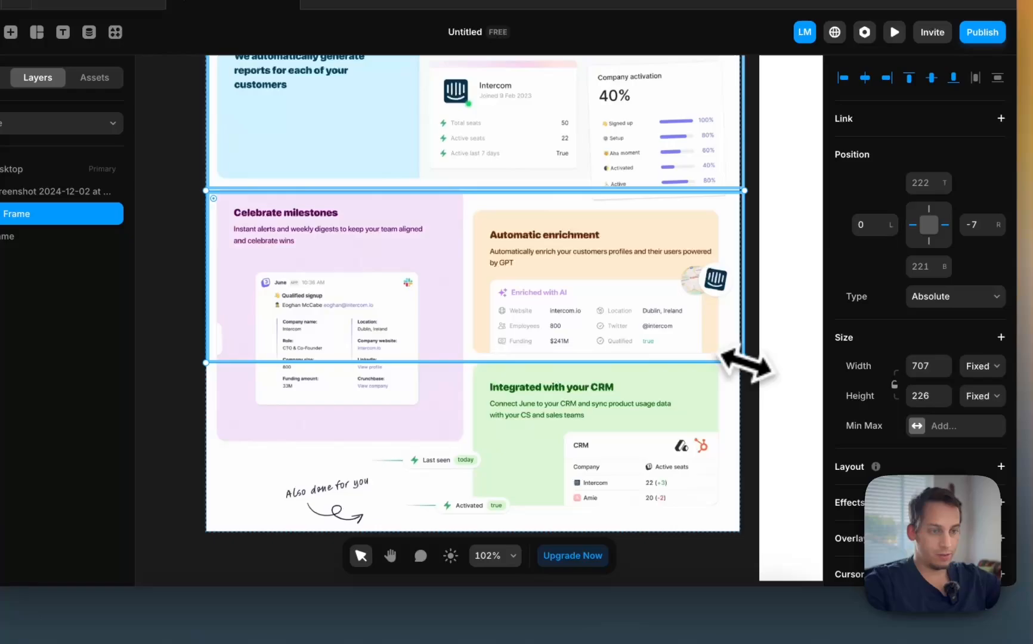
pyautogui.moveTo(858, 355); pyautogui.dragTo(833, 367)
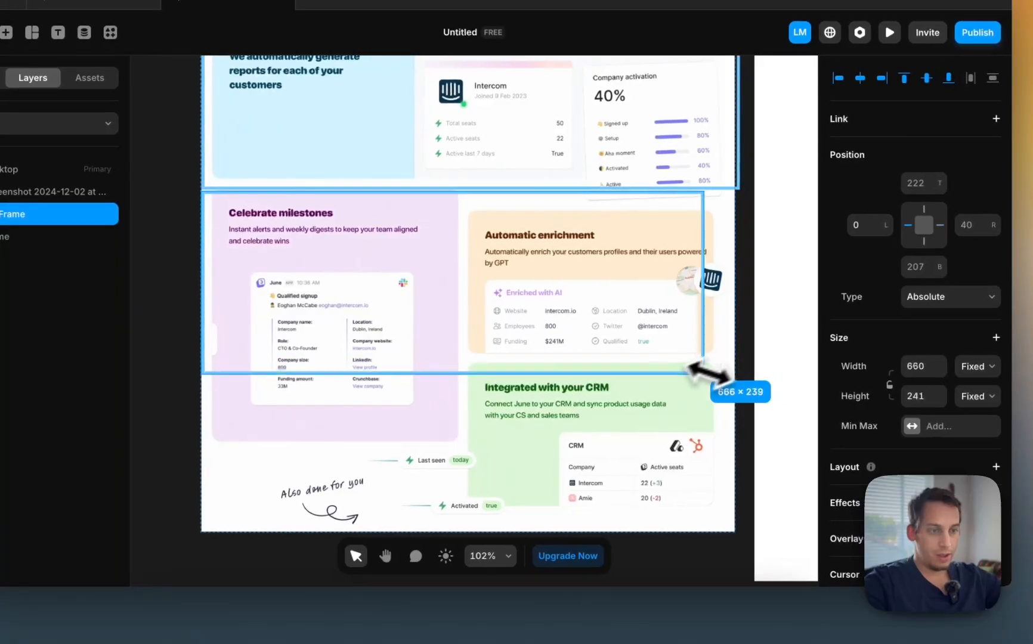
pyautogui.moveTo(704, 373); pyautogui.dragTo(502, 454)
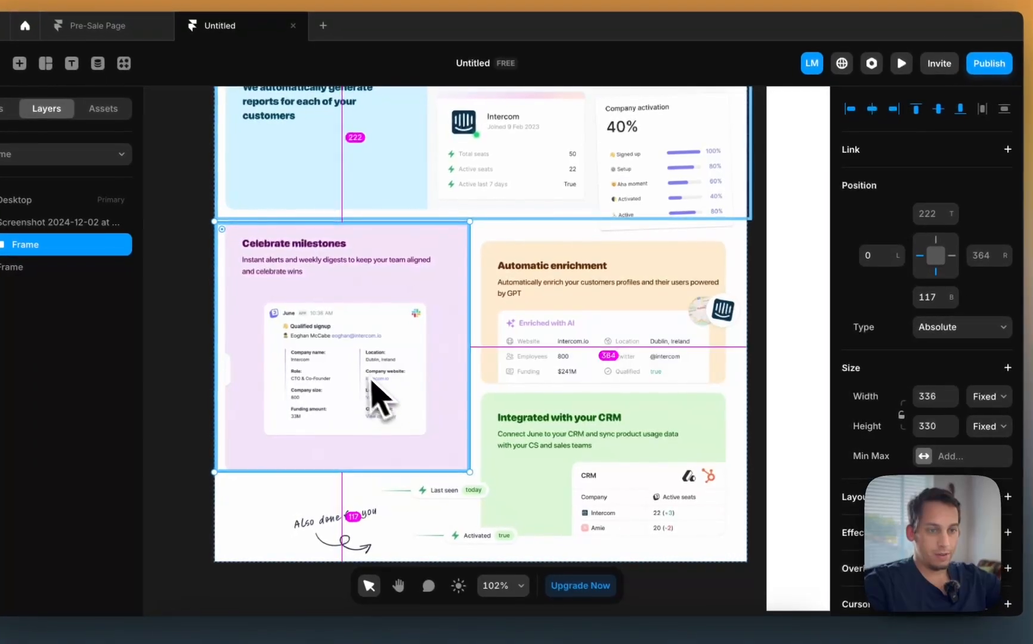
# Step: Duplicate the milestones frame over the cards in the neighbouring column, and narrow the top-row frame to end flush with that column
pyautogui.moveTo(357, 371); pyautogui.dragTo(618, 377)
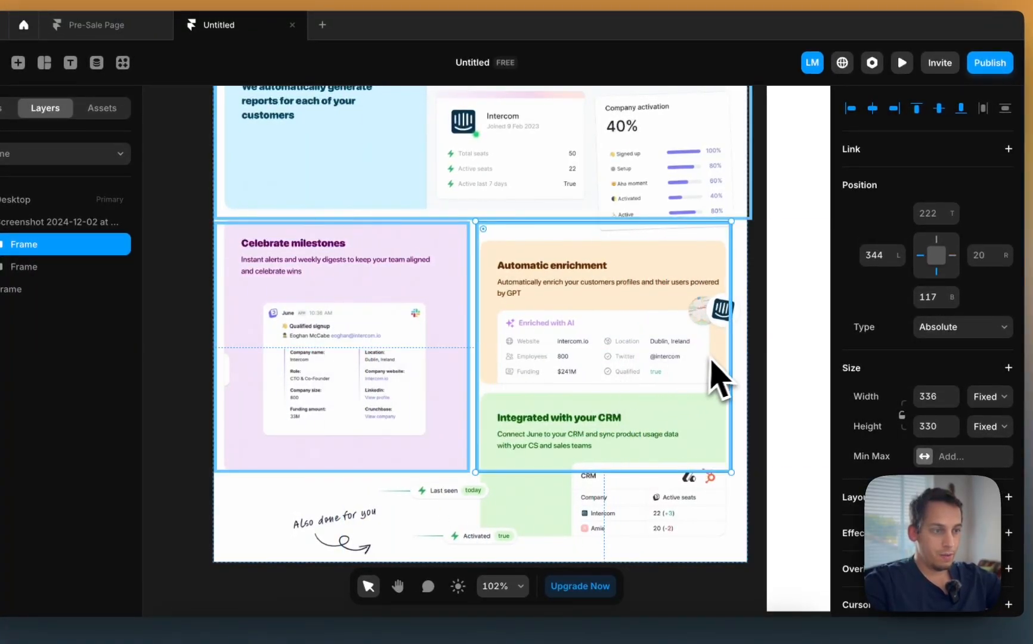
pyautogui.moveTo(729, 353)
pyautogui.mouseDown()
pyautogui.moveTo(749, 351)
pyautogui.moveTo(734, 353)
pyautogui.mouseUp()
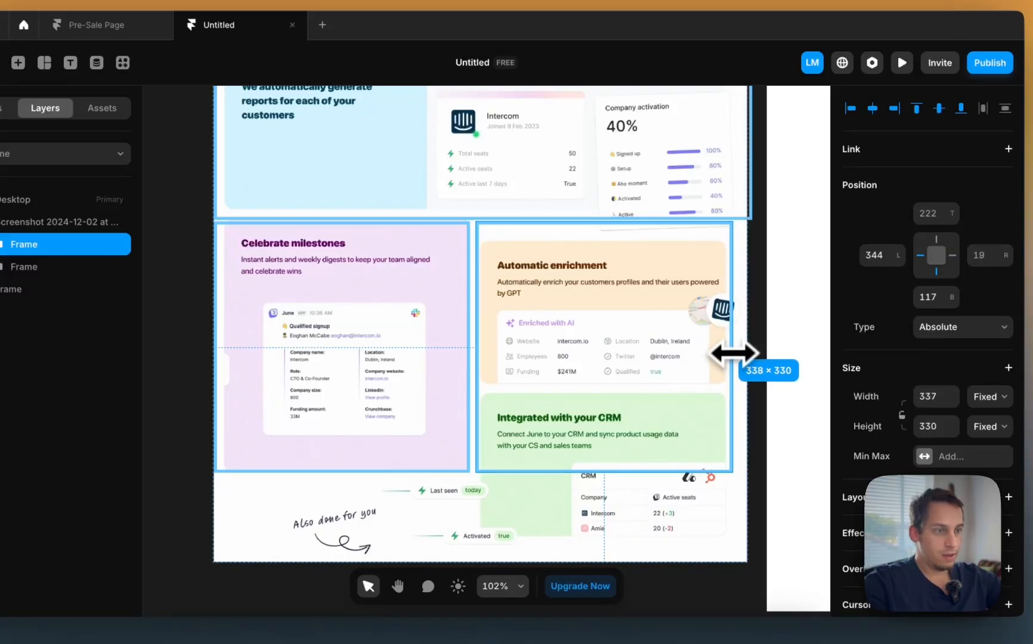
pyautogui.click(754, 208)
pyautogui.moveTo(754, 205); pyautogui.dragTo(739, 205)
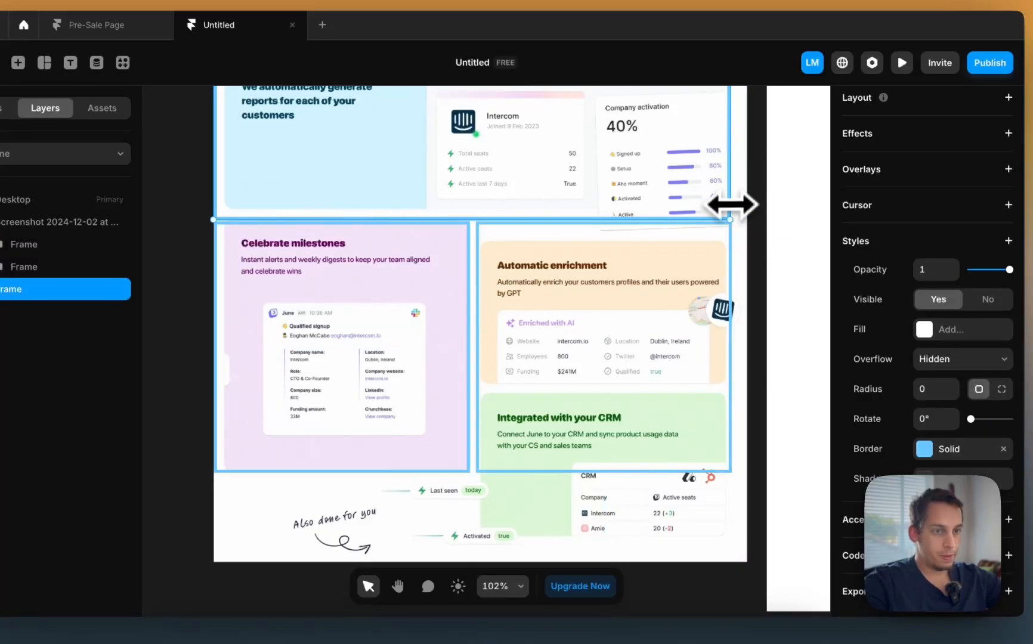
pyautogui.scroll(2, 732, 205)
pyautogui.press('Escape')
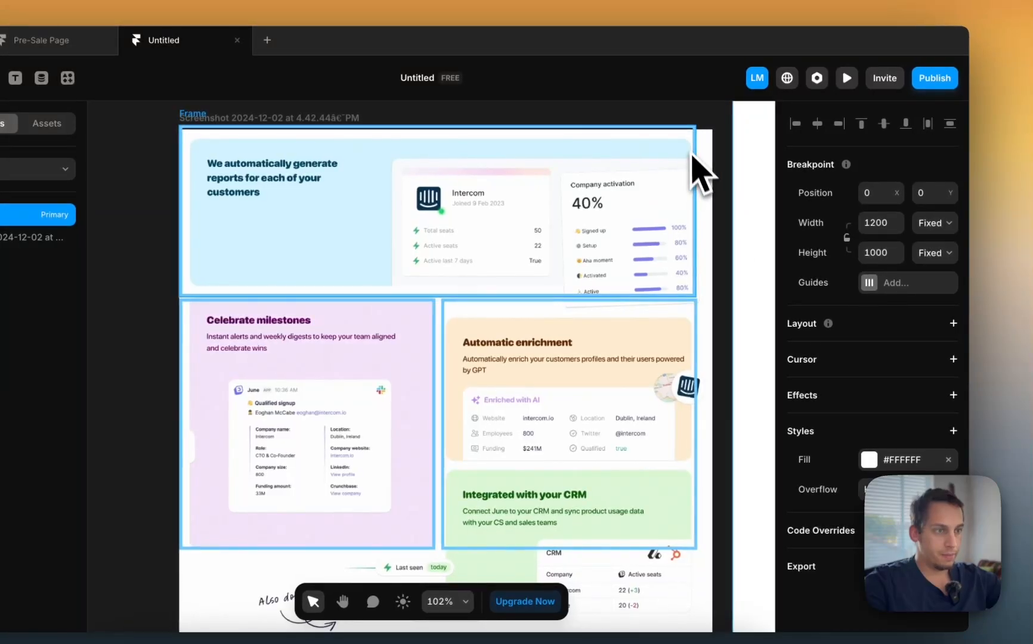
# Step: Split the second column into a thin strip and frames around the Automatic enrichment and CRM cards, and fit a copy below the milestones frame
pyautogui.click(699, 361)
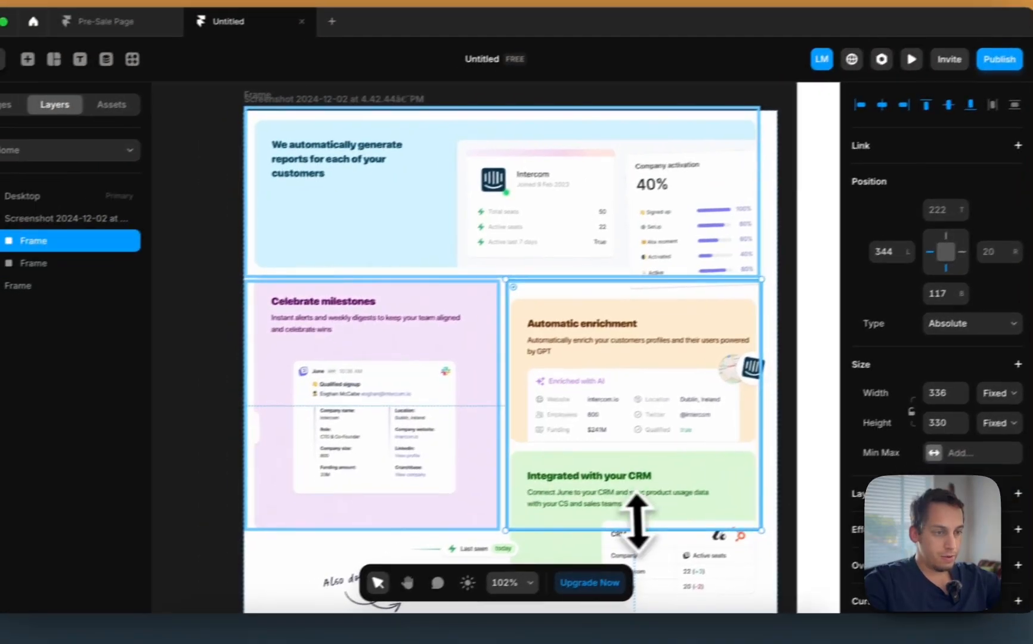
pyautogui.moveTo(638, 522); pyautogui.dragTo(609, 538)
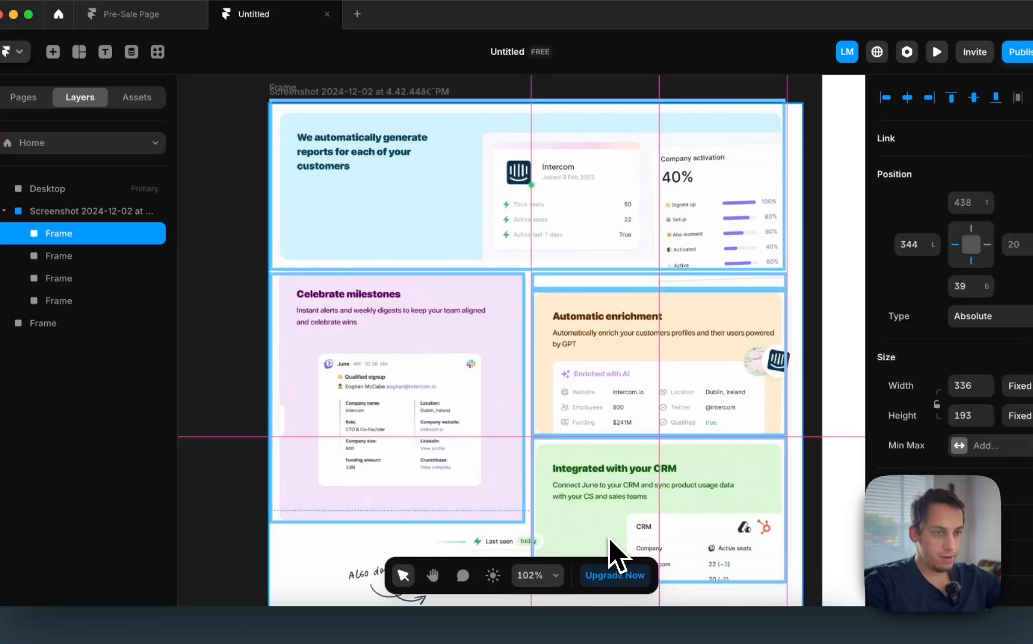
pyautogui.scroll(-3, 614, 549)
pyautogui.moveTo(619, 485); pyautogui.dragTo(619, 490)
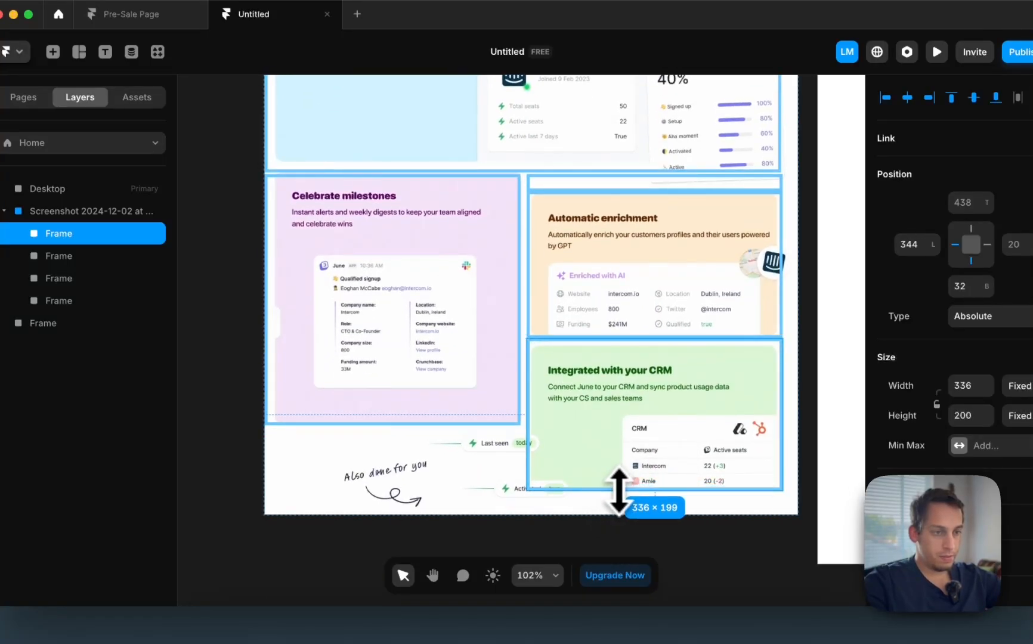
pyautogui.moveTo(585, 185); pyautogui.dragTo(327, 489)
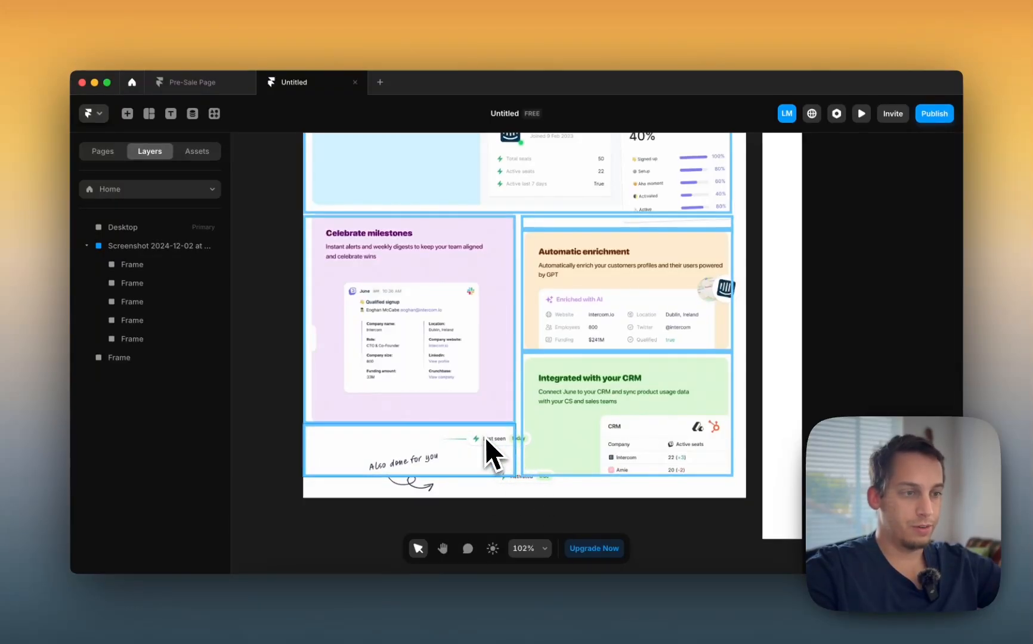
# Step: Duplicate the Celebrate milestones frame and change the copy's border color to the salmon #FF866B
pyautogui.hscroll(2, 478, 436)
pyautogui.scroll(1, 478, 436)
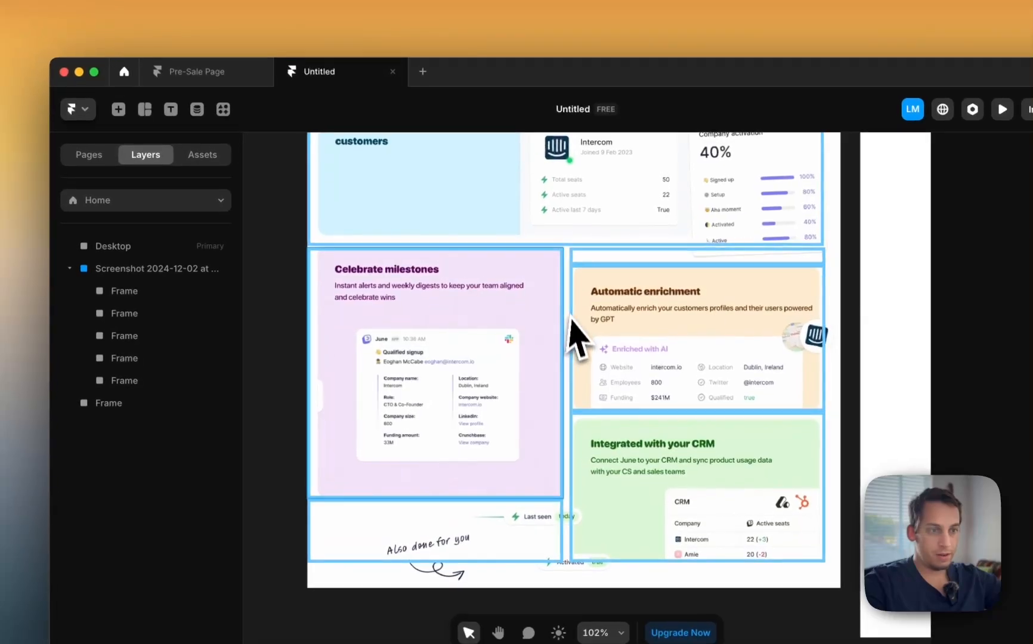
pyautogui.moveTo(569, 298); pyautogui.dragTo(518, 367)
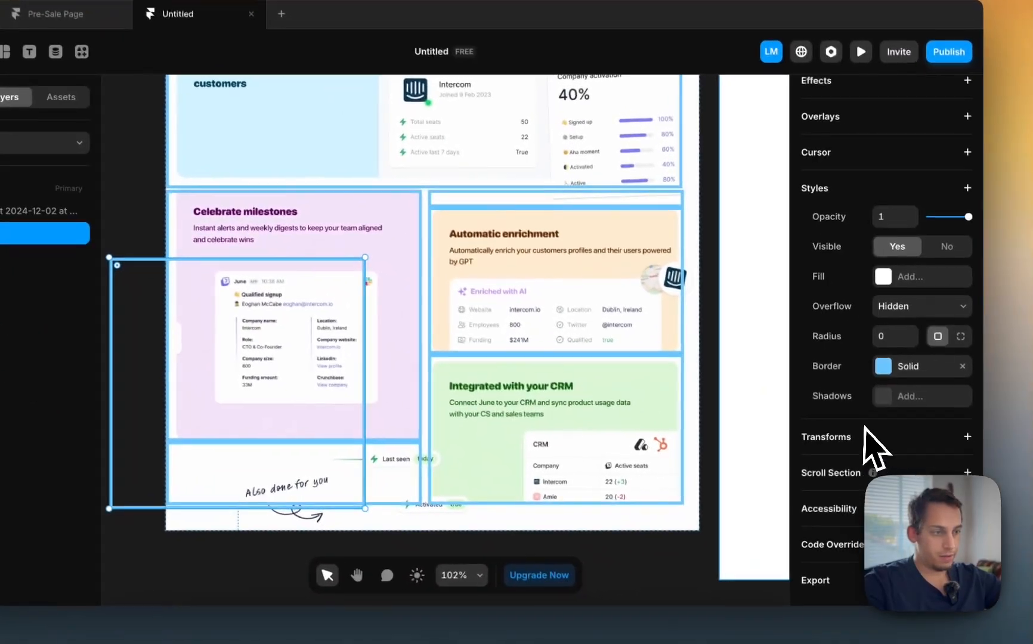
pyautogui.click(884, 367)
pyautogui.click(682, 402)
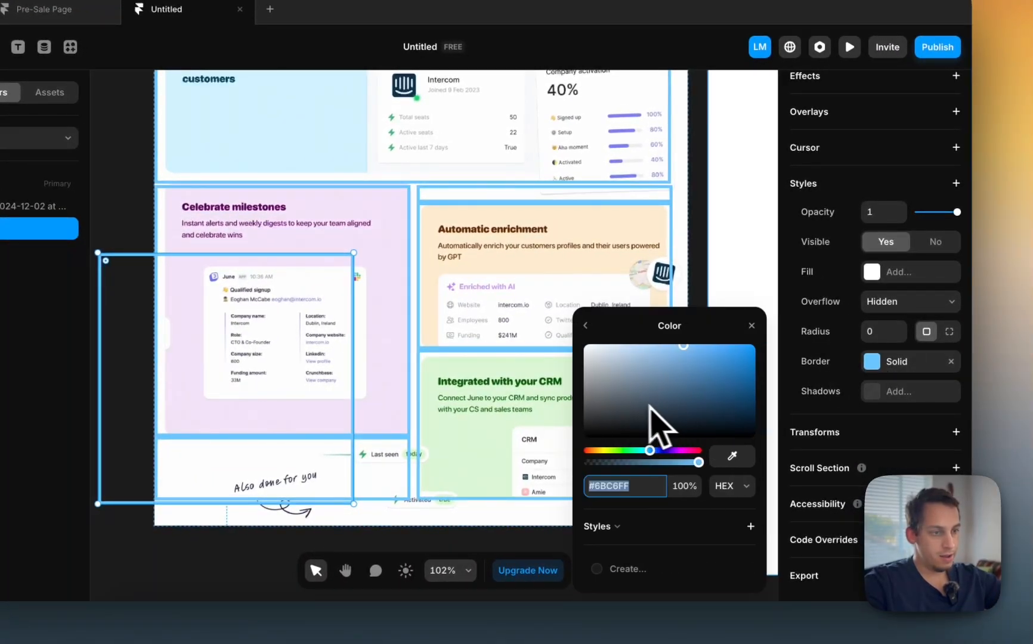
pyautogui.moveTo(660, 451); pyautogui.dragTo(590, 451)
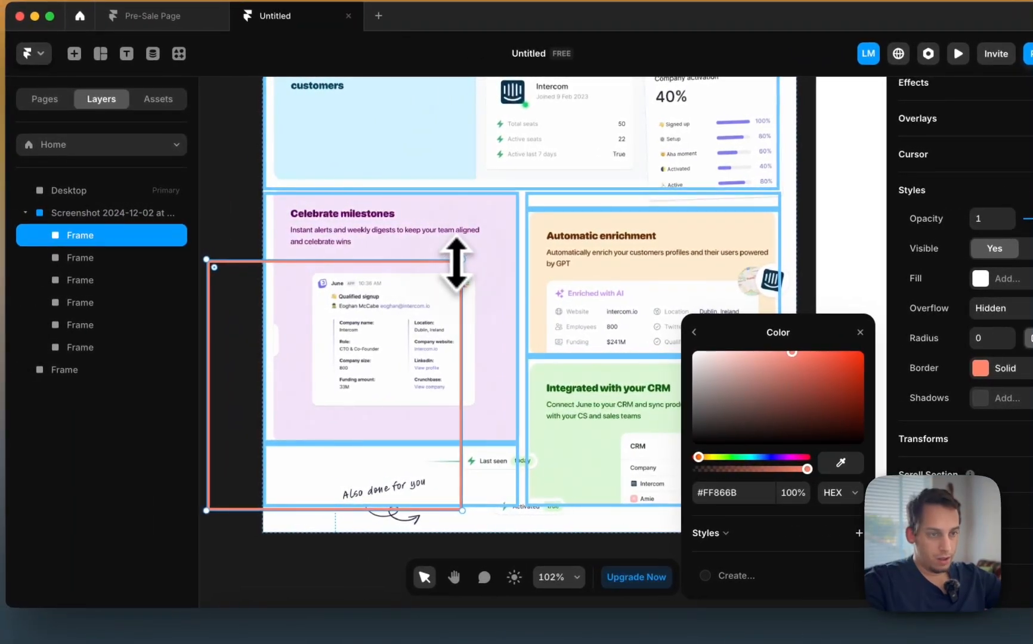
# Step: Shrink the salmon-bordered frame to a small rectangle and place it over the Intercom logo overlapping the Automatic enrichment card's edge
pyautogui.moveTo(462, 260); pyautogui.dragTo(303, 451)
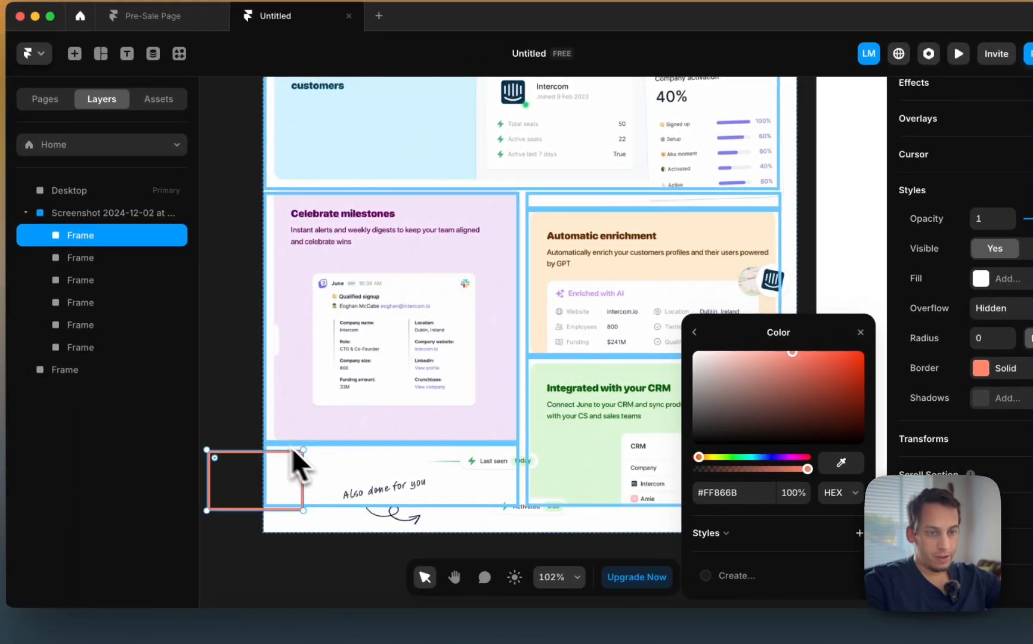
pyautogui.click(248, 446)
pyautogui.moveTo(253, 478); pyautogui.dragTo(754, 277)
pyautogui.scroll(2, 669, 299)
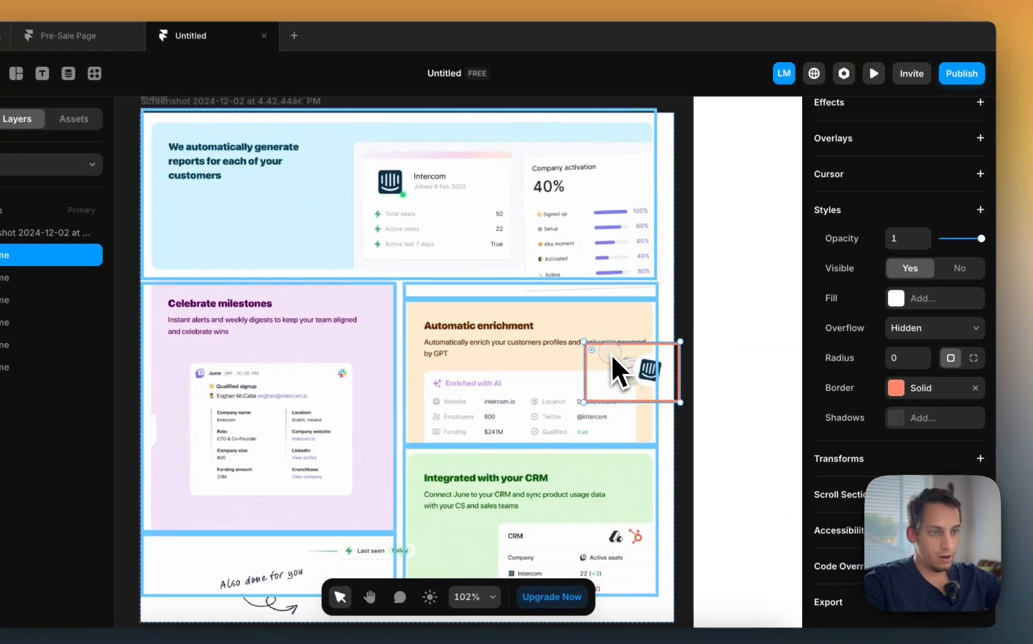
# Step: Duplicate the salmon frame over the Company activation card at 217 by 199 and over the "Also done for you" note at 311 by 138
pyautogui.moveTo(619, 367); pyautogui.dragTo(599, 236)
pyautogui.moveTo(656, 272); pyautogui.dragTo(678, 272)
pyautogui.moveTo(739, 316); pyautogui.dragTo(567, 212)
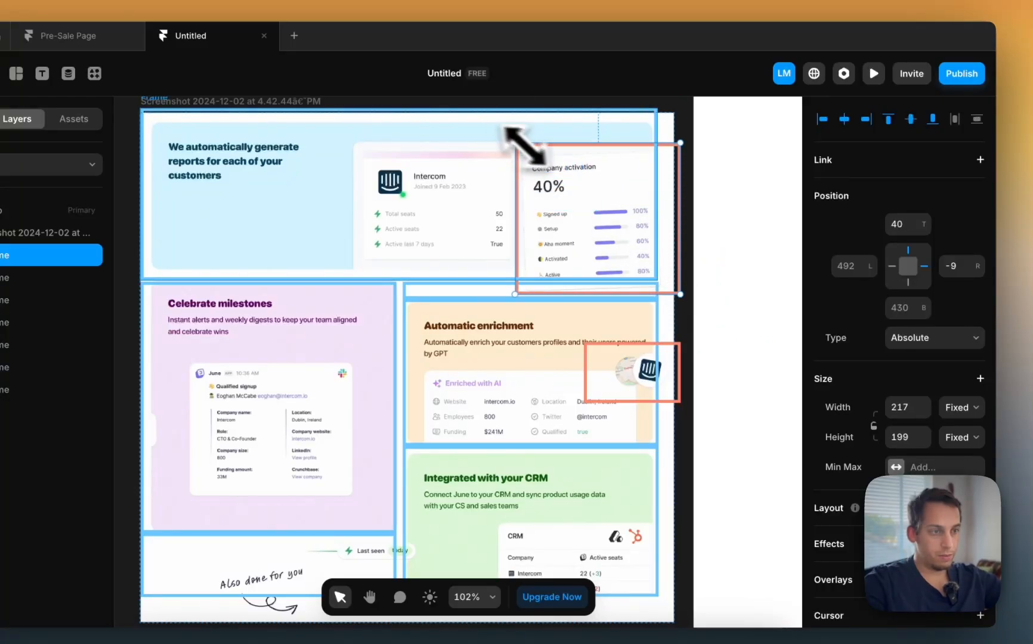
pyautogui.click(684, 354)
pyautogui.moveTo(685, 376); pyautogui.dragTo(307, 568)
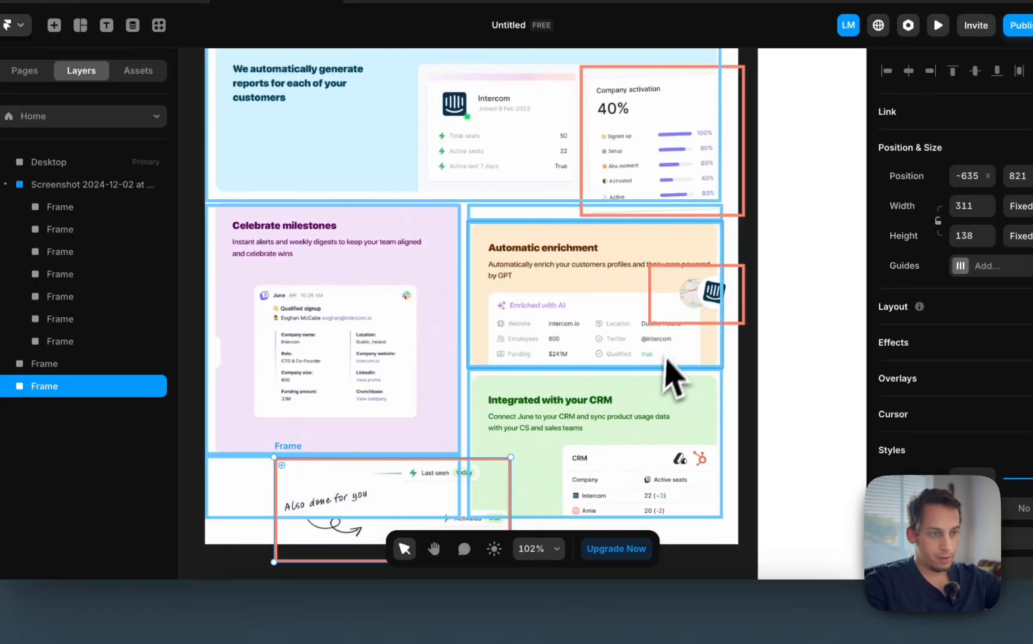
# Step: Give all three salmon-bordered frames an orange #FF9466 fill at 20% opacity
pyautogui.keyDown('shift'); pyautogui.click(657, 298); pyautogui.keyUp('shift')
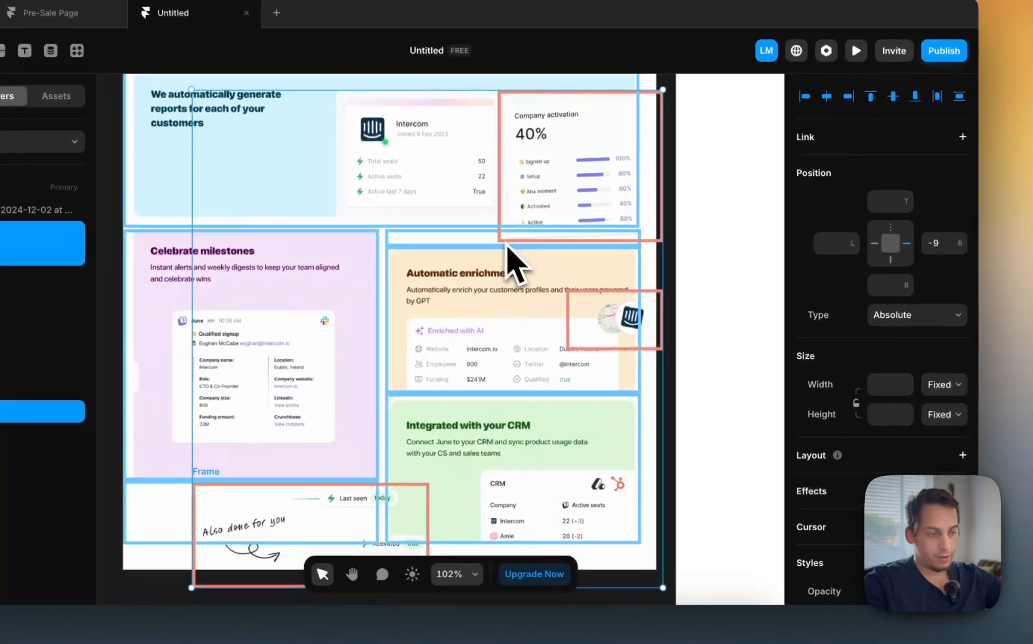
pyautogui.scroll(-4, 930, 518)
pyautogui.scroll(-2, 841, 528)
pyautogui.click(879, 351)
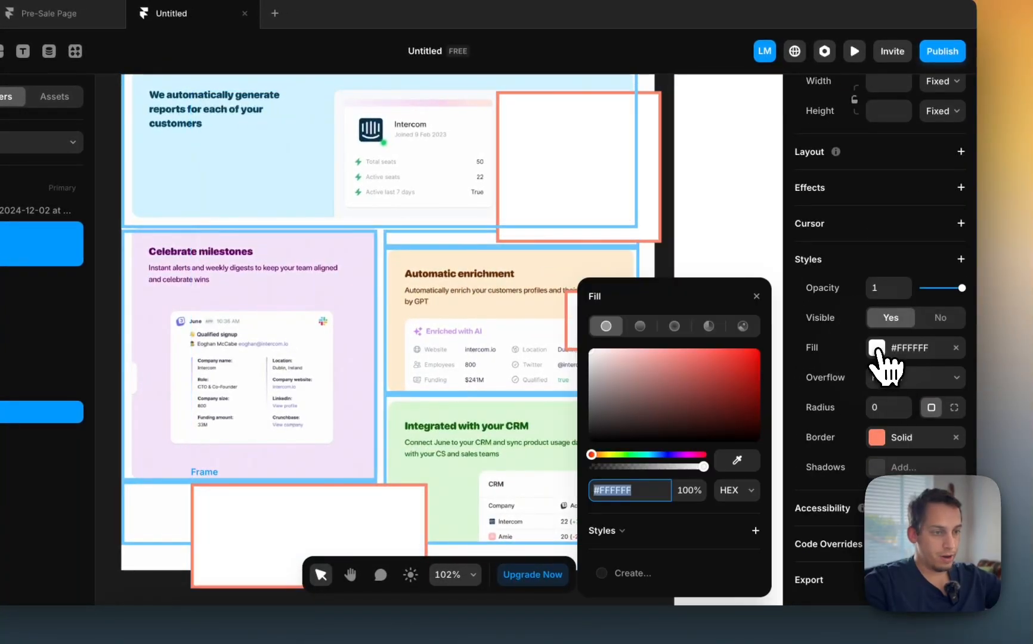
pyautogui.moveTo(650, 418); pyautogui.dragTo(692, 341)
pyautogui.moveTo(592, 454); pyautogui.dragTo(597, 455)
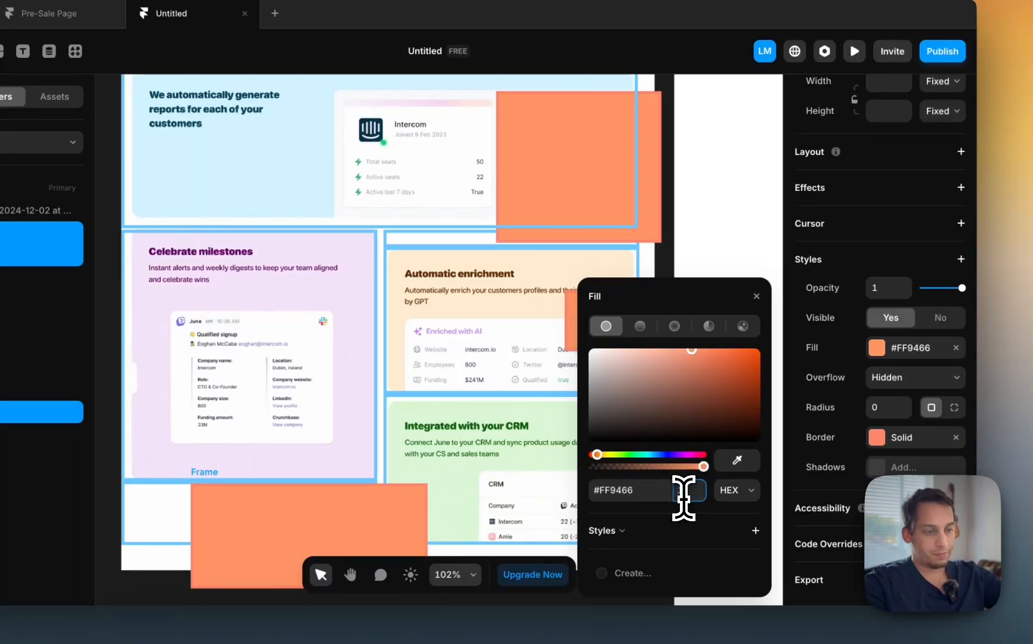
pyautogui.write('10')
pyautogui.press('Return')
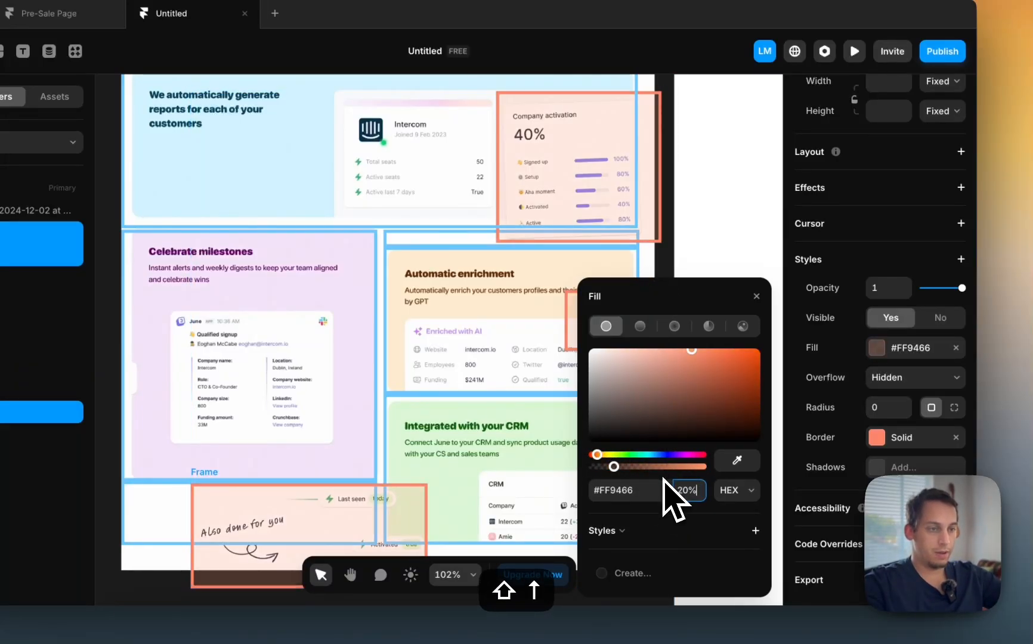
pyautogui.click(672, 277)
# Step: Select the reference screenshot with all its overlay frames and move them together up and away from the Desktop page
pyautogui.scroll(-3, 674, 281)
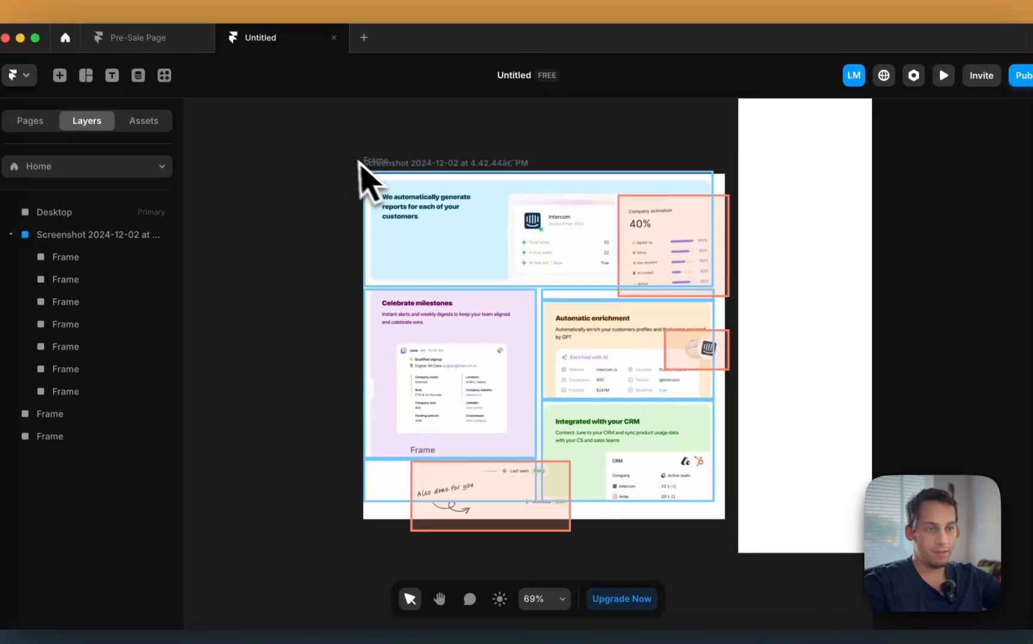
pyautogui.moveTo(277, 107); pyautogui.dragTo(664, 591)
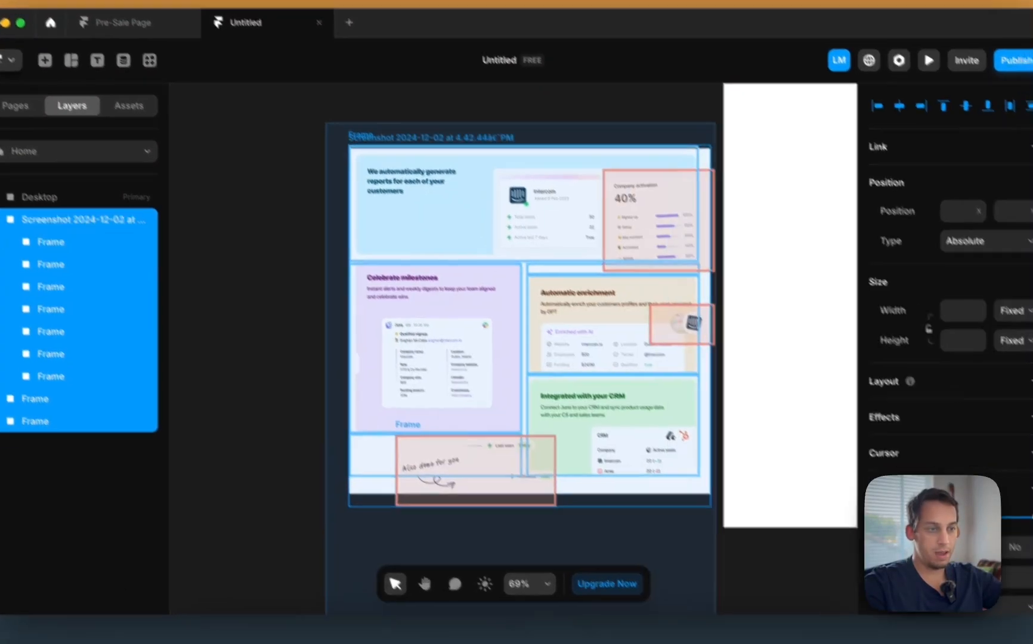
pyautogui.moveTo(716, 626); pyautogui.dragTo(679, 525)
pyautogui.scroll(1, 674, 513)
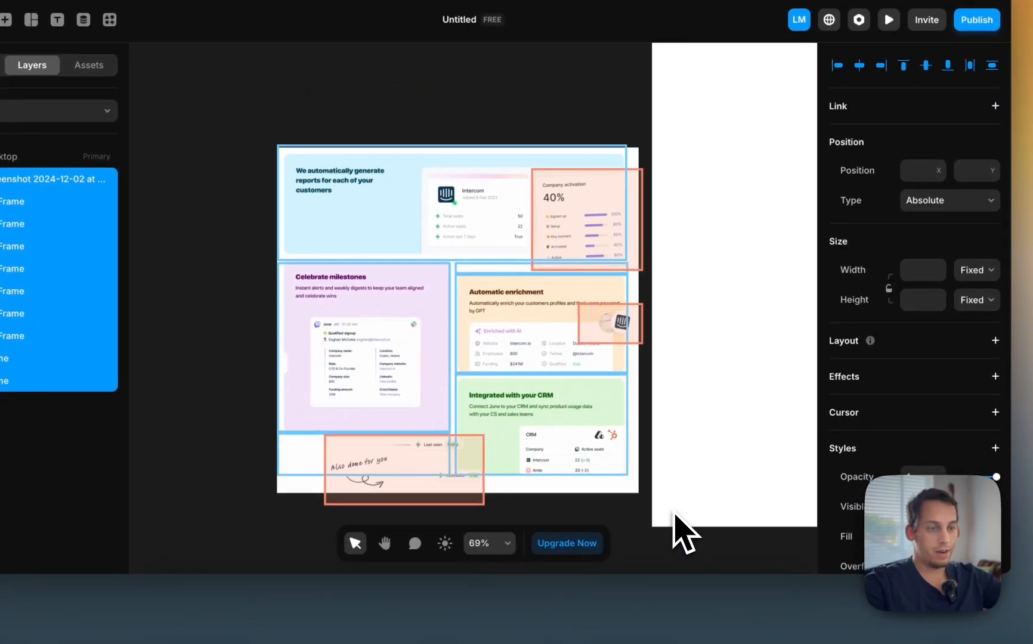
pyautogui.moveTo(567, 446); pyautogui.dragTo(526, 344)
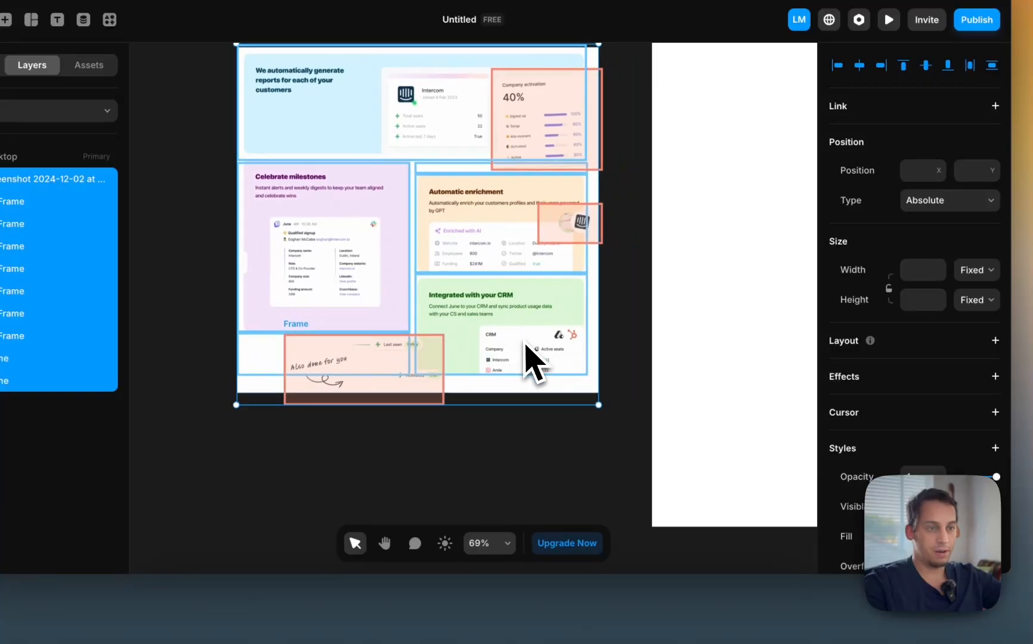
# Step: Add a Tablet breakpoint 810 wide and a Phone breakpoint 390 wide to the Desktop page
pyautogui.hscroll(2, 528, 351)
pyautogui.click(567, 312)
pyautogui.scroll(-3, 567, 311)
pyautogui.hscroll(3, 567, 311)
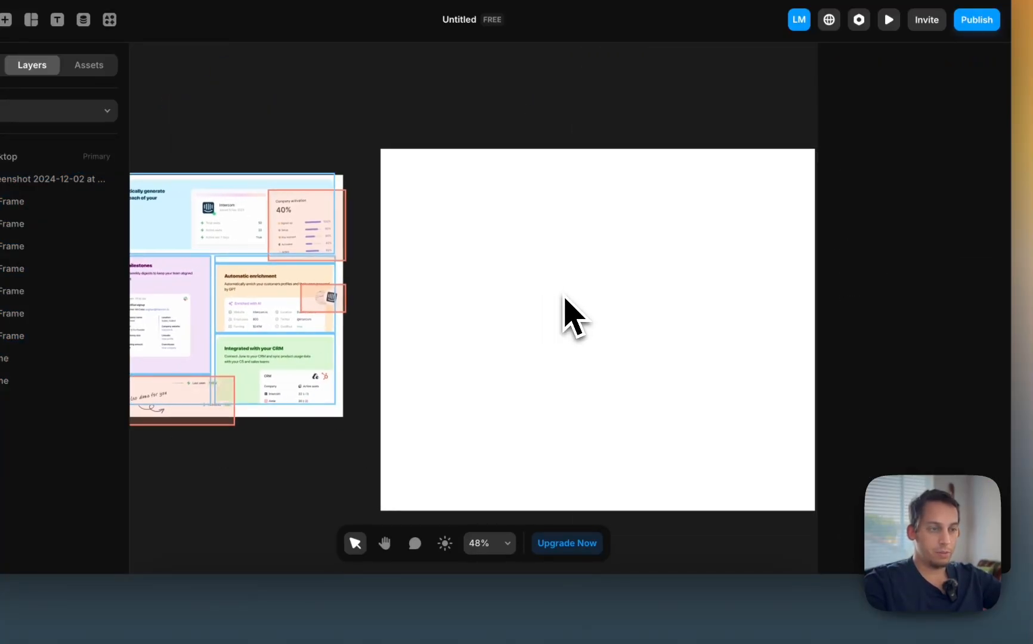
pyautogui.hscroll(2, 565, 311)
pyautogui.scroll(-3, 555, 309)
pyautogui.click(434, 173)
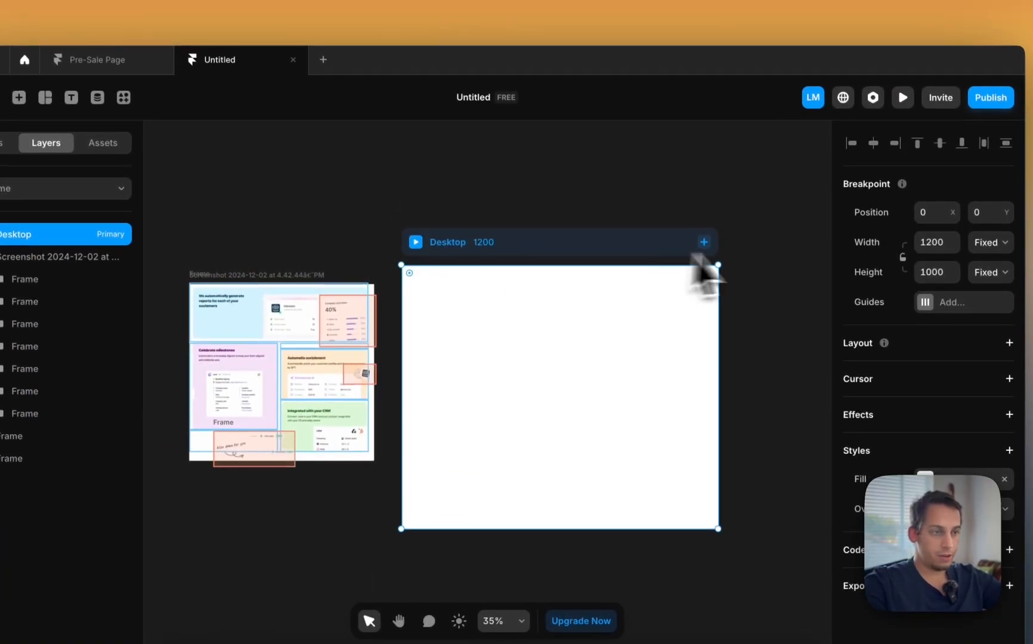
pyautogui.click(704, 243)
pyautogui.click(718, 275)
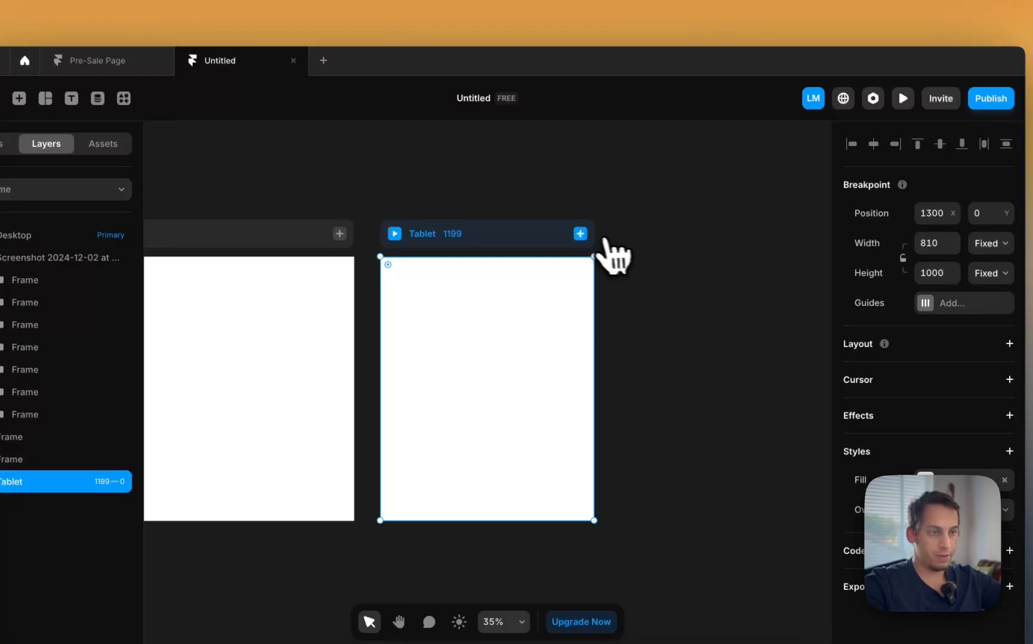
pyautogui.click(602, 266)
pyautogui.hscroll(-3, 537, 239)
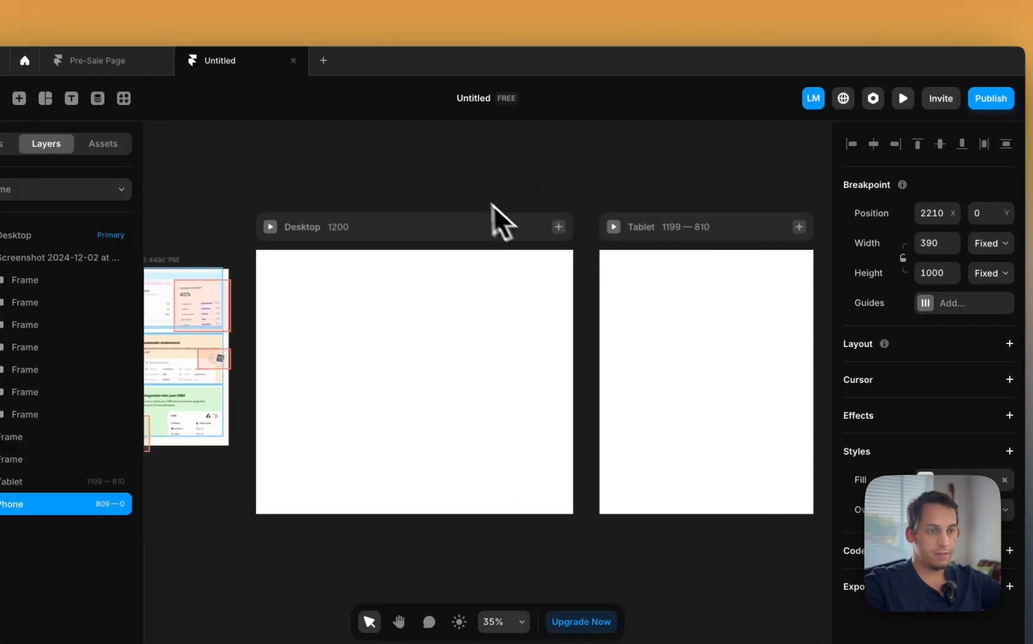
pyautogui.click(477, 197)
pyautogui.hscroll(-3, 461, 224)
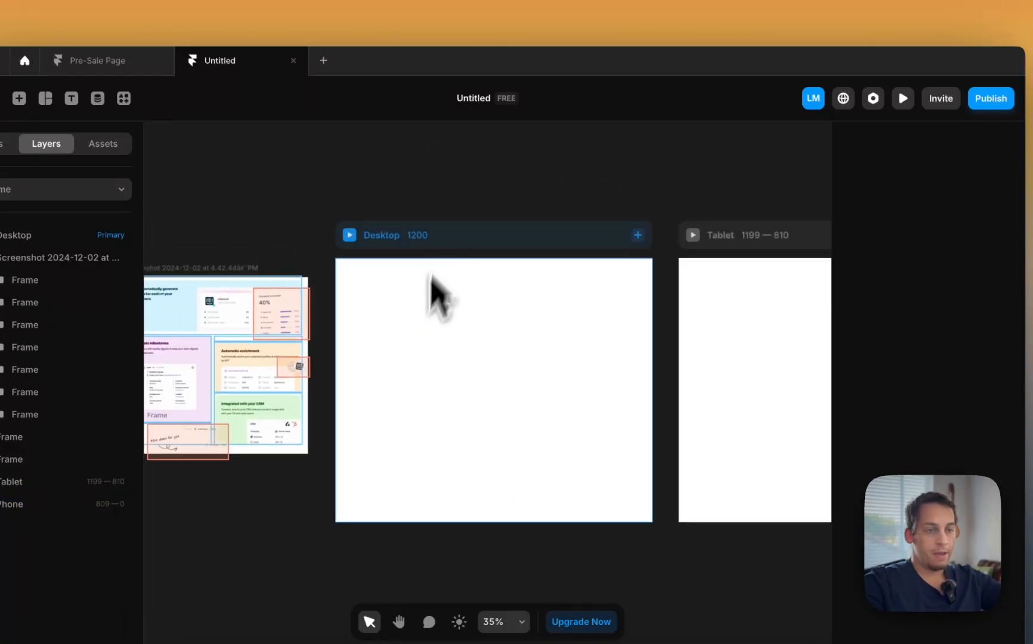
pyautogui.click(403, 353)
pyautogui.click(272, 231)
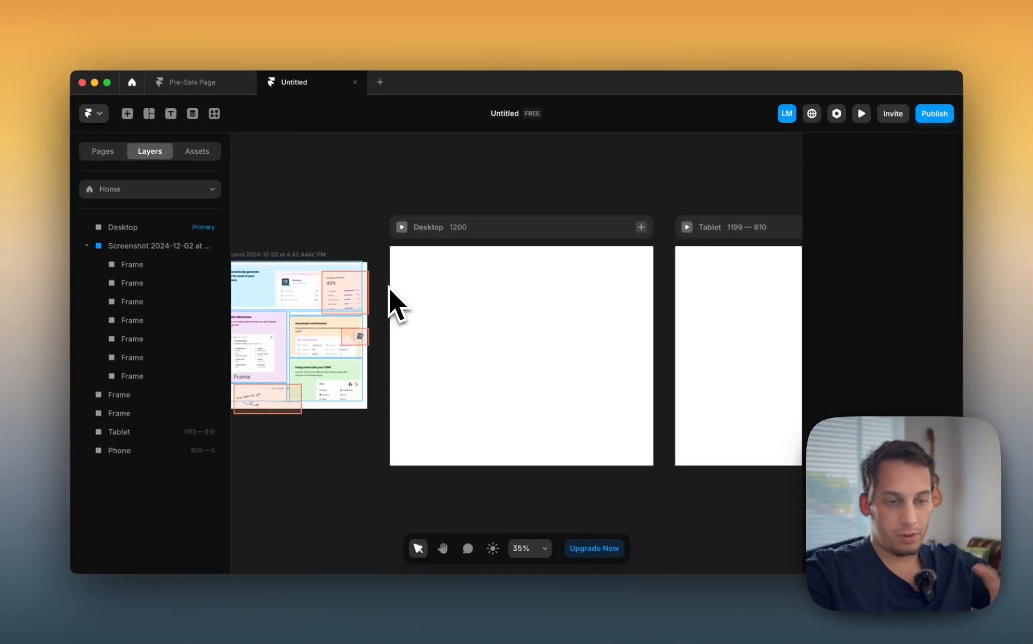
pyautogui.click(364, 280)
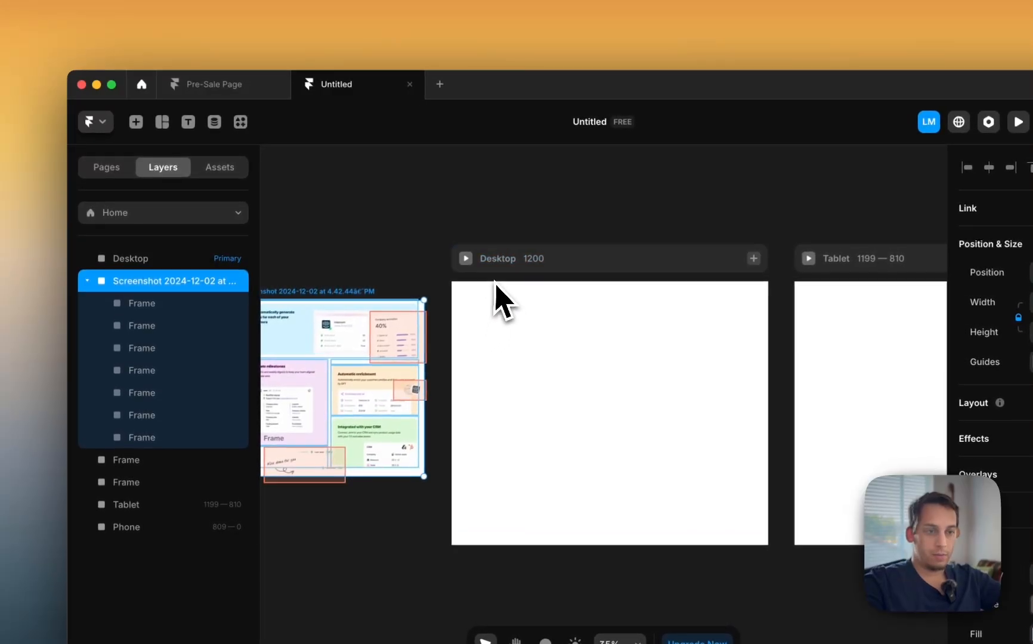
pyautogui.click(430, 239)
pyautogui.click(352, 231)
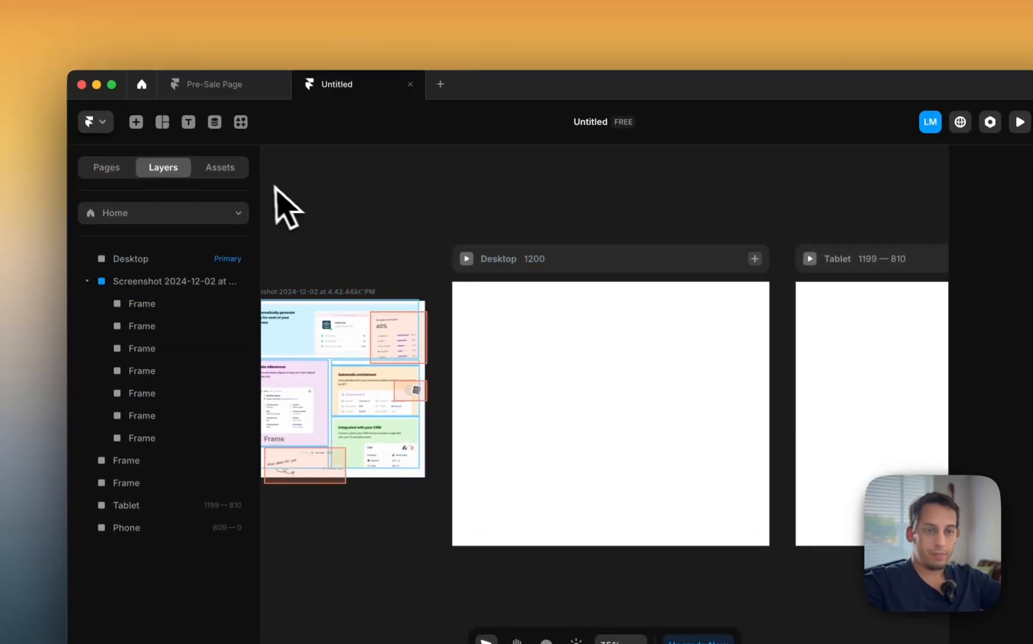
# Step: Draw a two-by-two grid about 888 by 628 inside the Desktop page
pyautogui.click(162, 123)
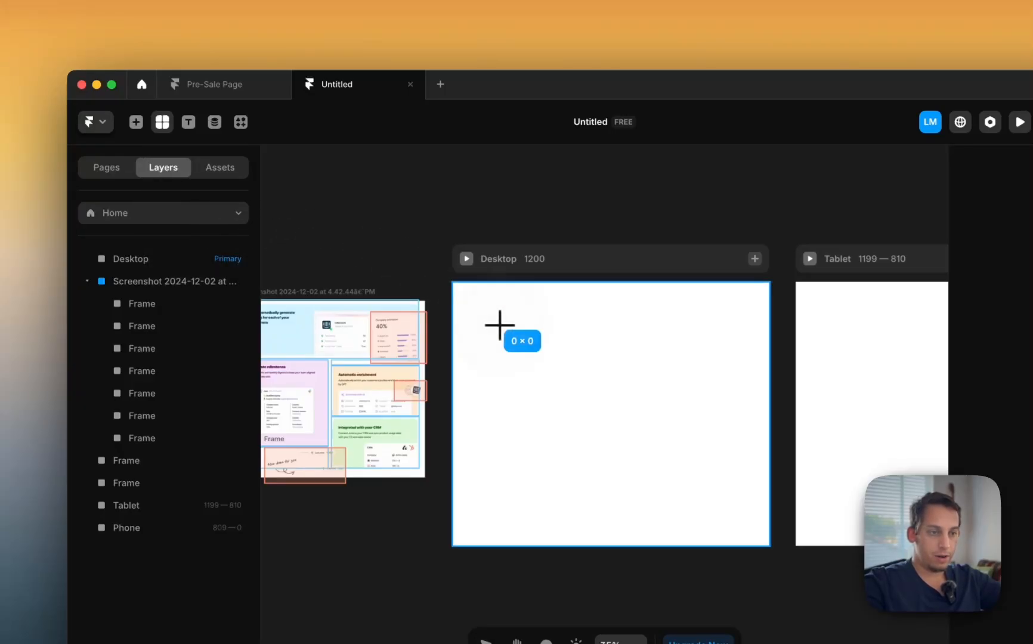
pyautogui.moveTo(500, 325); pyautogui.dragTo(732, 491)
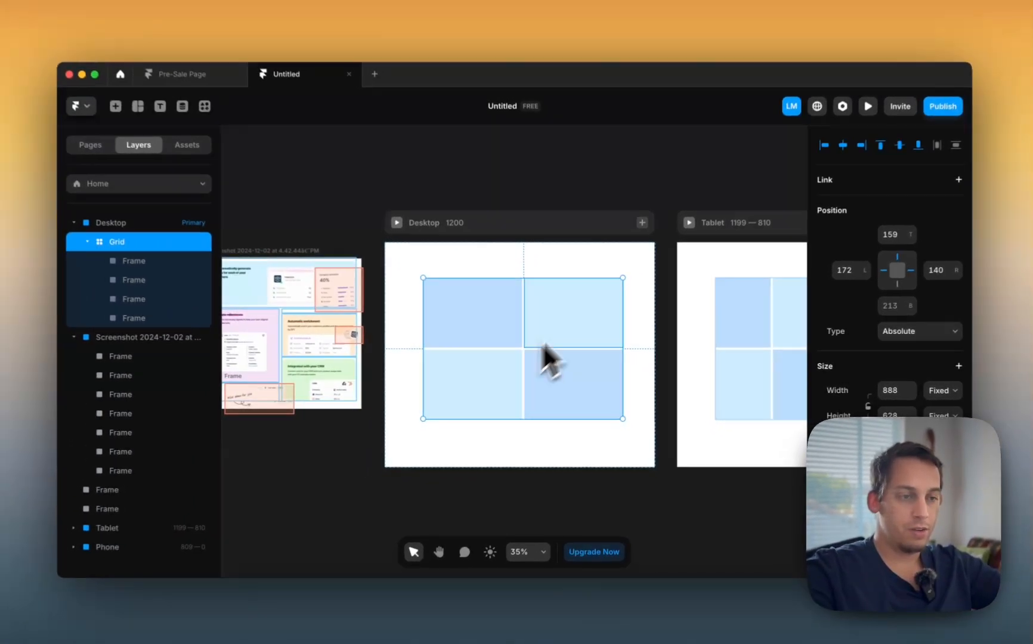
pyautogui.scroll(3, 660, 249)
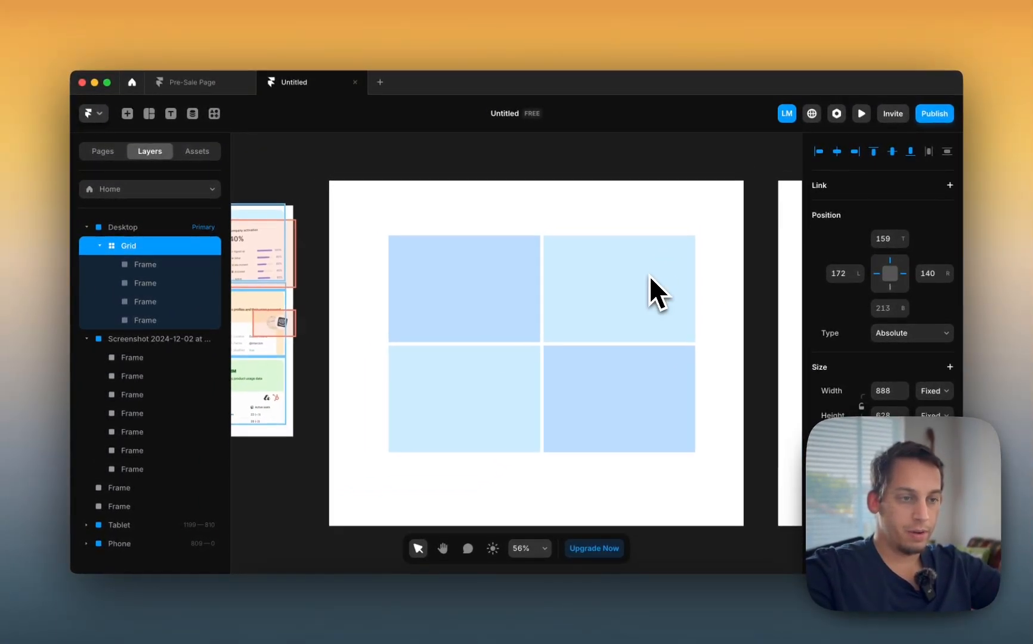
pyautogui.scroll(-3, 650, 275)
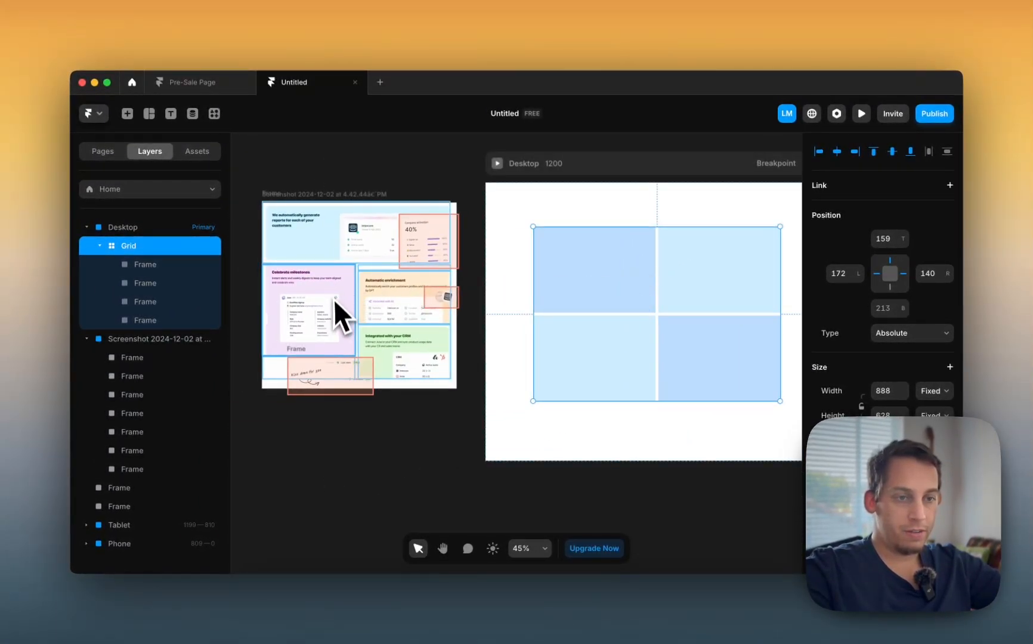
pyautogui.scroll(3, 334, 302)
pyautogui.hscroll(5, 399, 323)
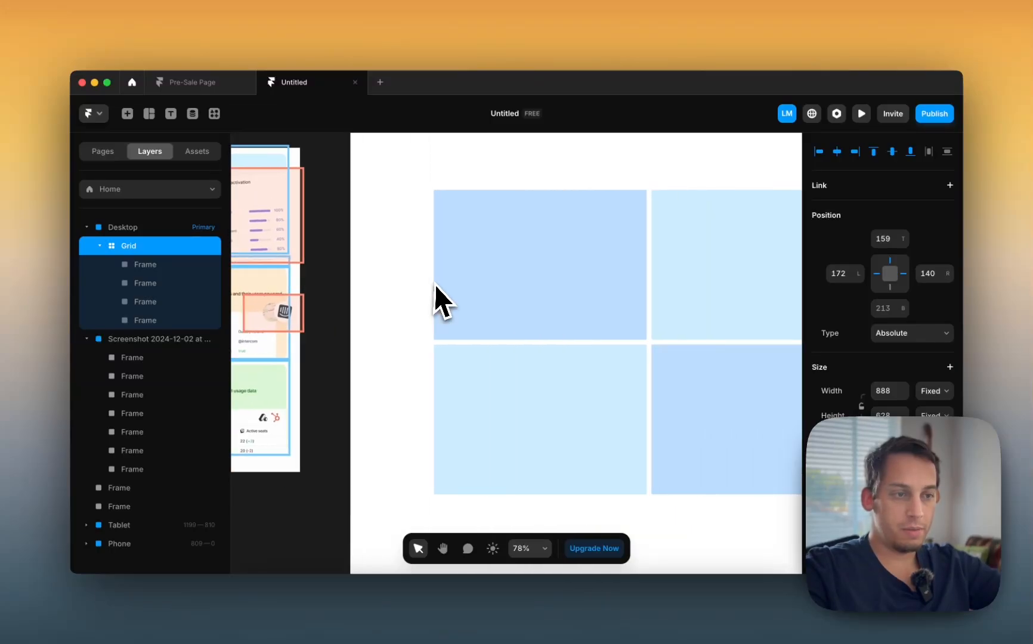
# Step: Duplicate the two bottom-row frames of the Desktop grid to add a third row
pyautogui.click(552, 275)
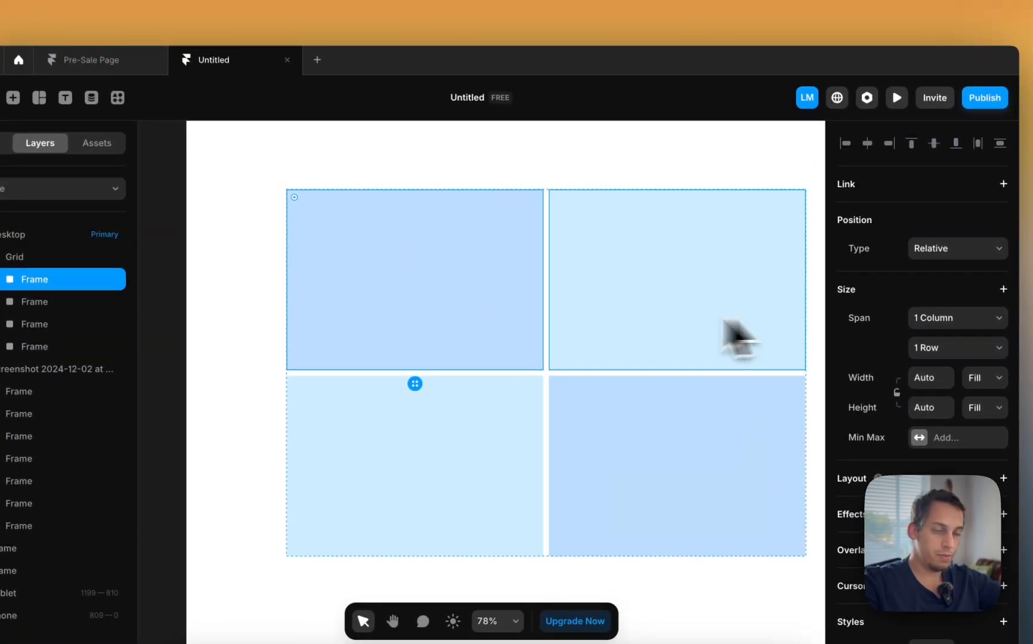
pyautogui.hscroll(-5, 543, 340)
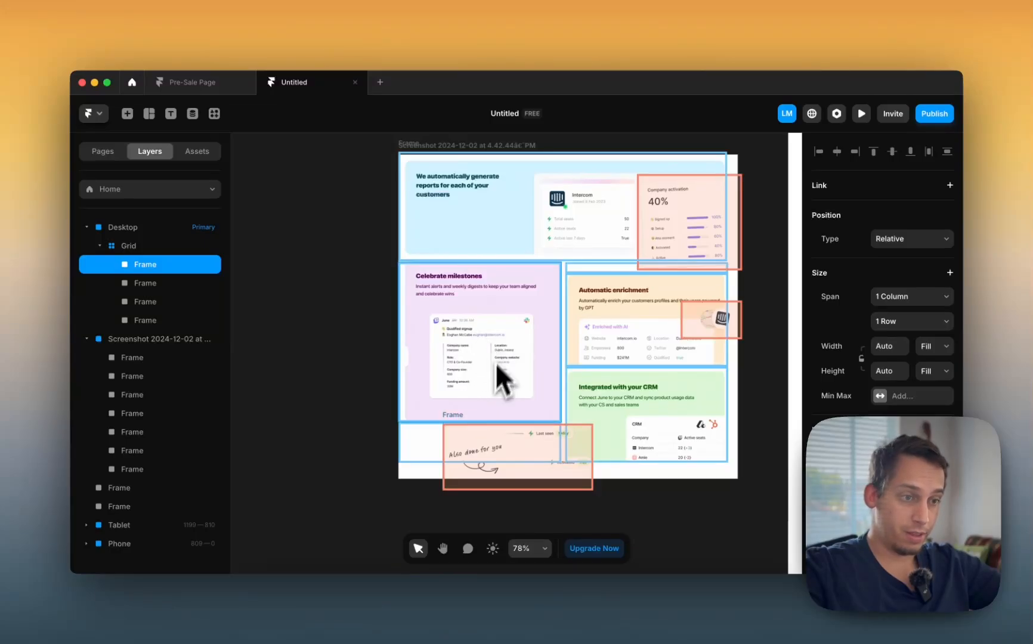
pyautogui.hscroll(1, 493, 338)
pyautogui.scroll(-5, 494, 338)
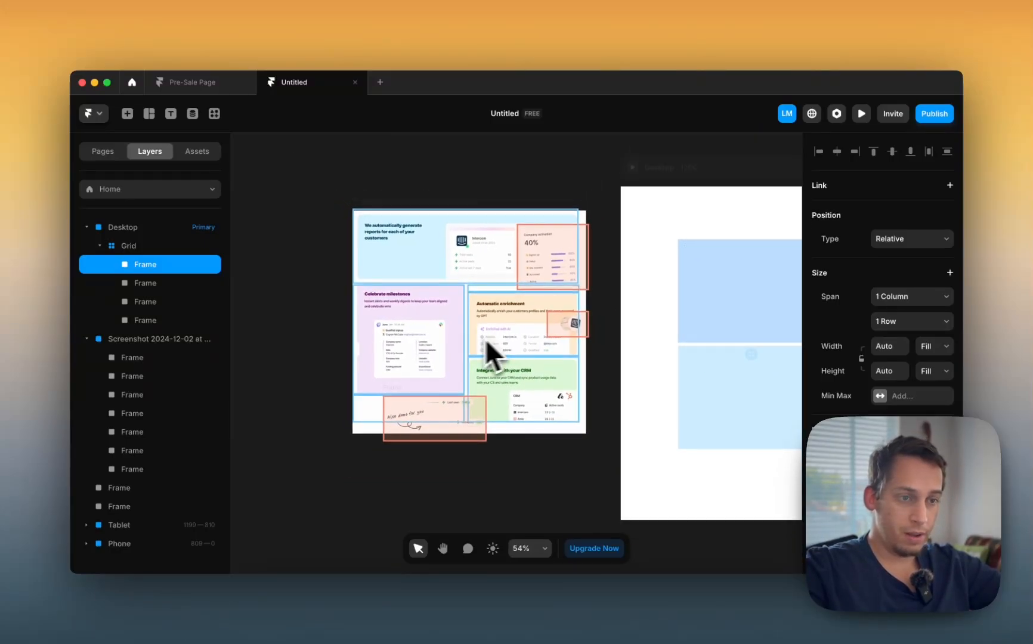
pyautogui.hscroll(4, 432, 344)
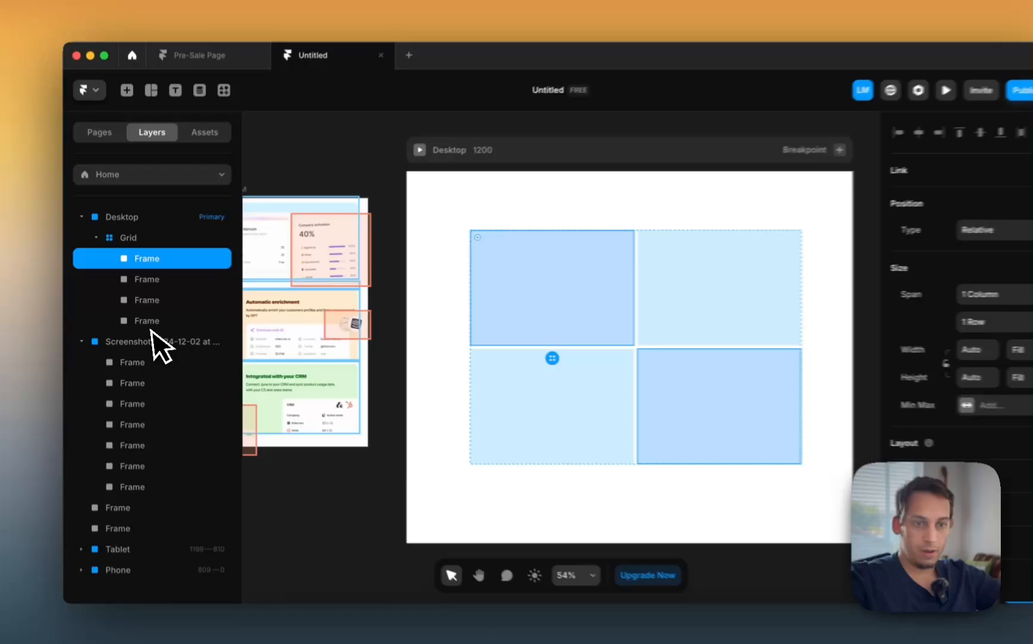
pyautogui.click(140, 320)
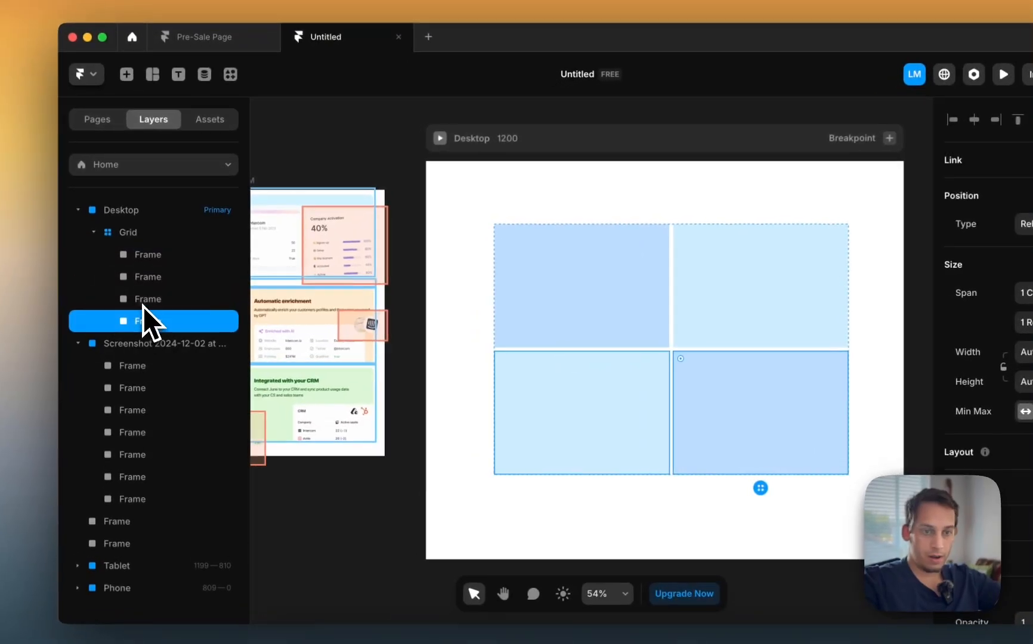
pyautogui.keyDown('shift'); pyautogui.click(142, 305); pyautogui.keyUp('shift')
pyautogui.press('super+d')
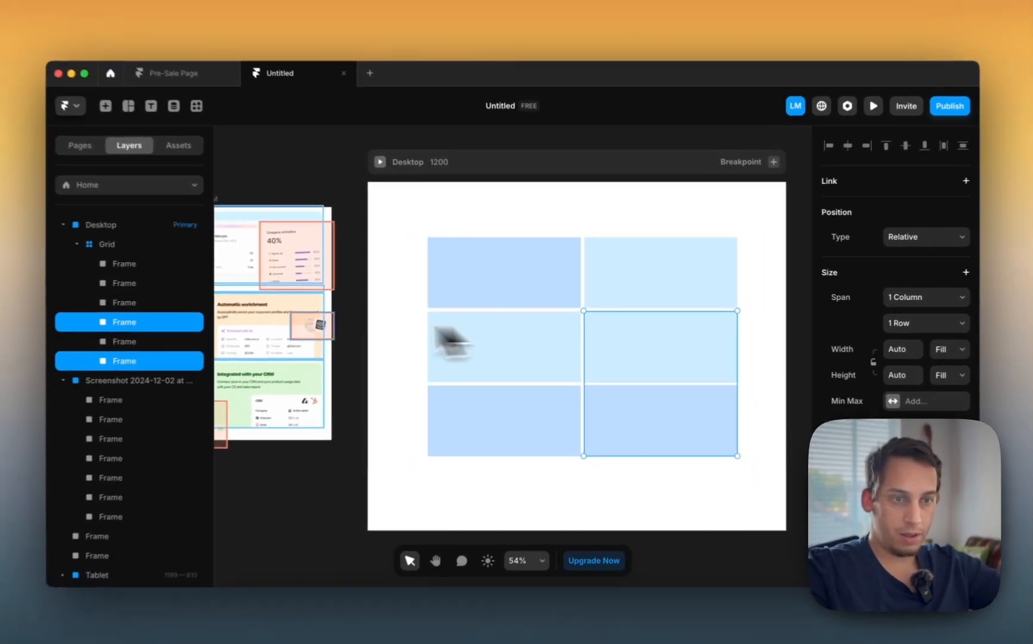
# Step: Select all six frames of the Desktop grid and add a stack layout to each of them
pyautogui.hscroll(-3, 355, 329)
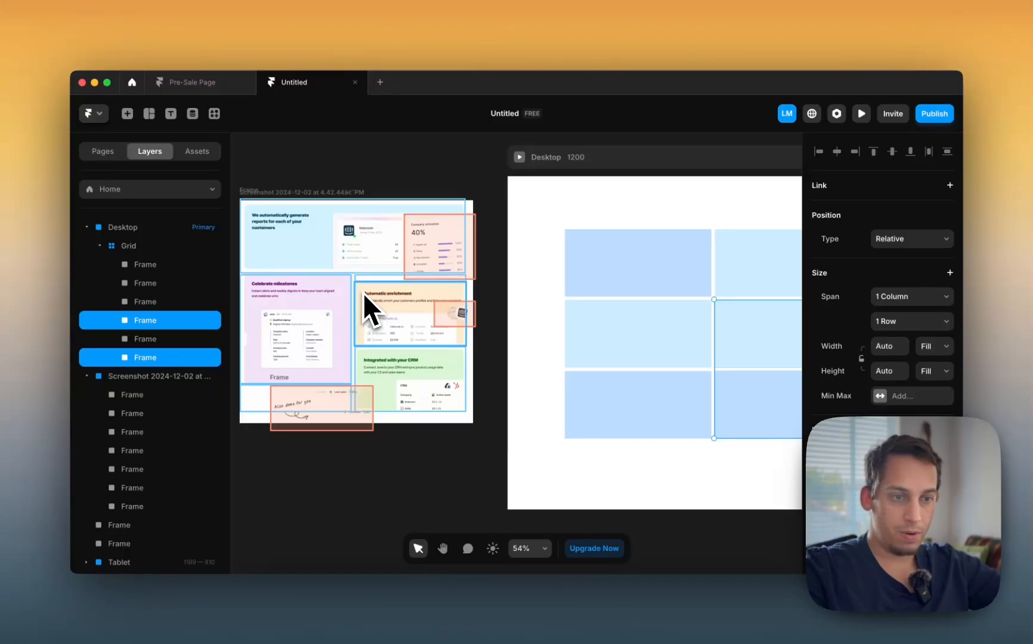
pyautogui.hscroll(-2, 362, 293)
pyautogui.scroll(-1, 363, 293)
pyautogui.hscroll(5, 389, 355)
pyautogui.scroll(1, 388, 355)
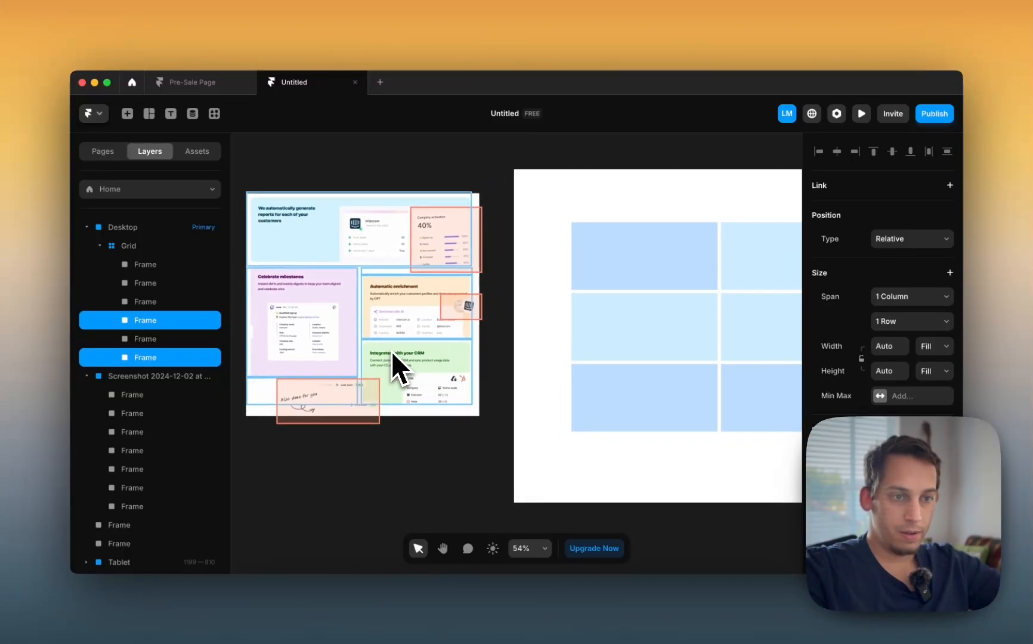
pyautogui.hscroll(2, 391, 351)
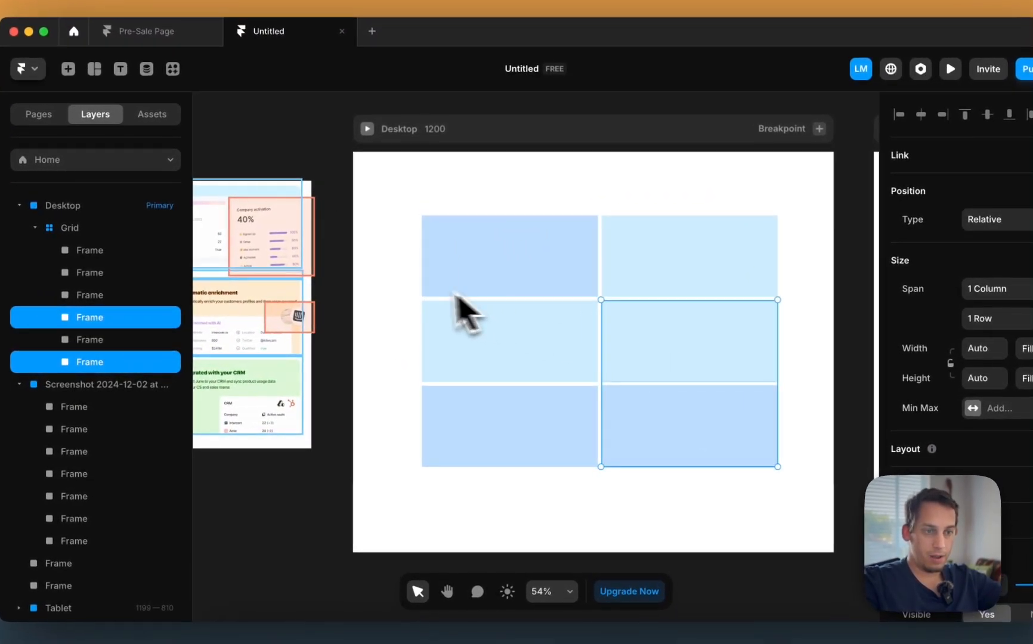
pyautogui.click(343, 281)
pyautogui.click(640, 365)
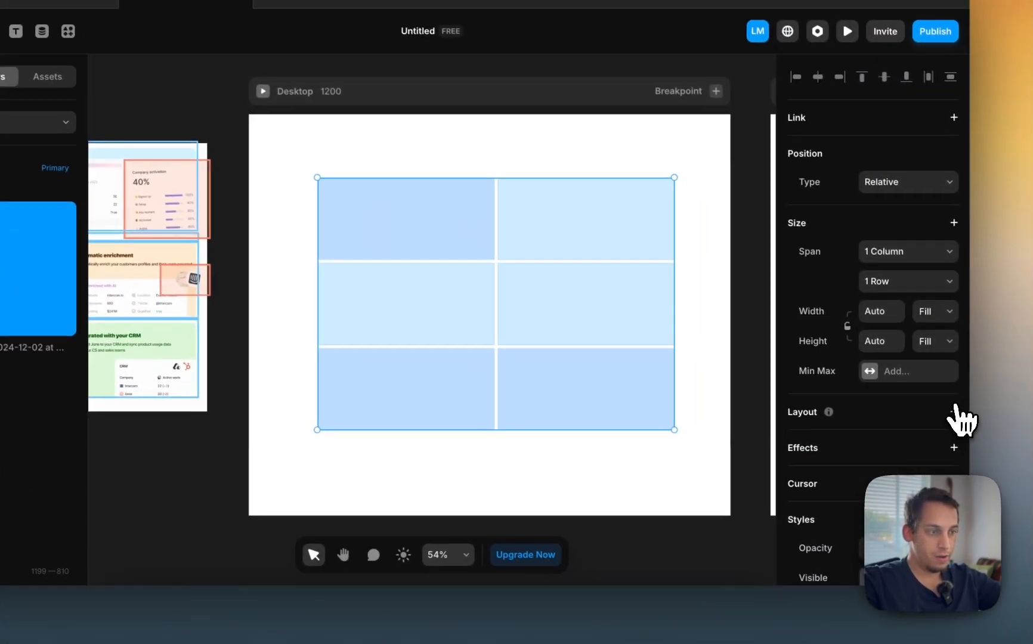
pyautogui.click(955, 412)
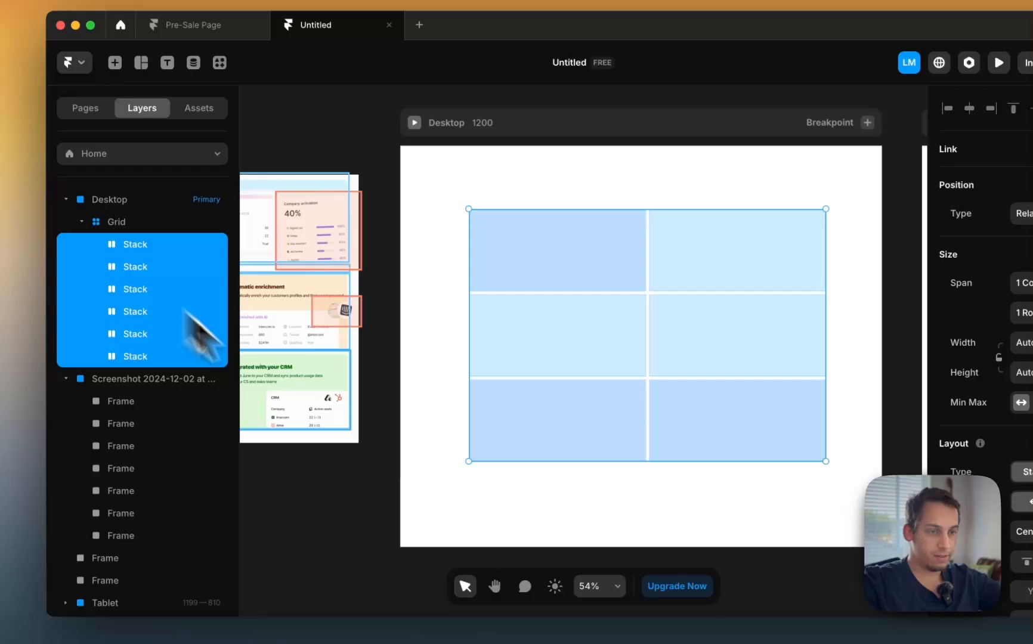
# Step: Select all six stacks in the Desktop grid and set both their width and height sizing to Fixed
pyautogui.hscroll(-5, 401, 358)
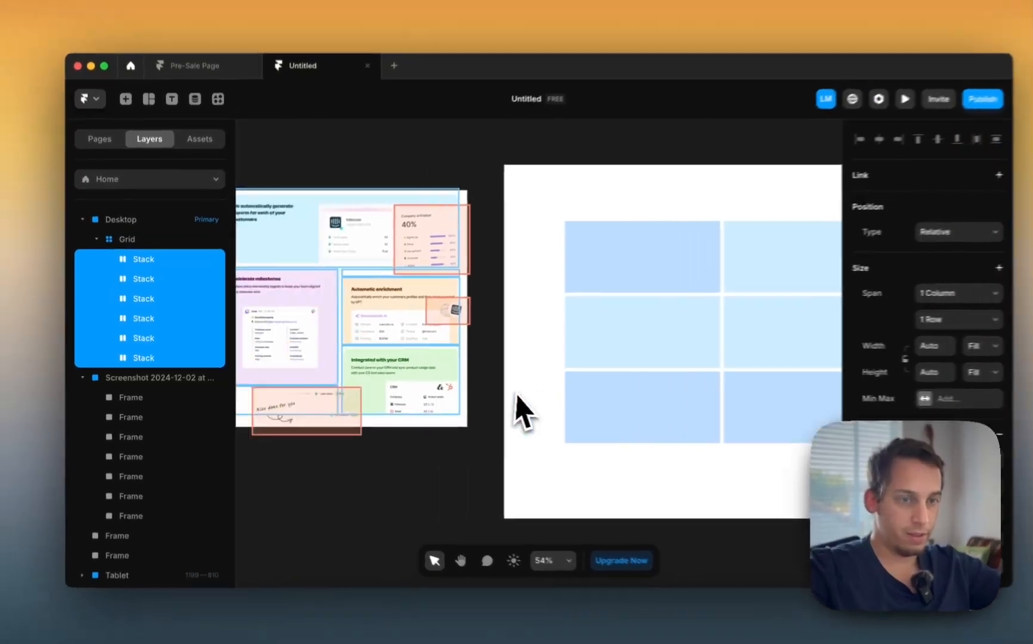
pyautogui.hscroll(3, 496, 391)
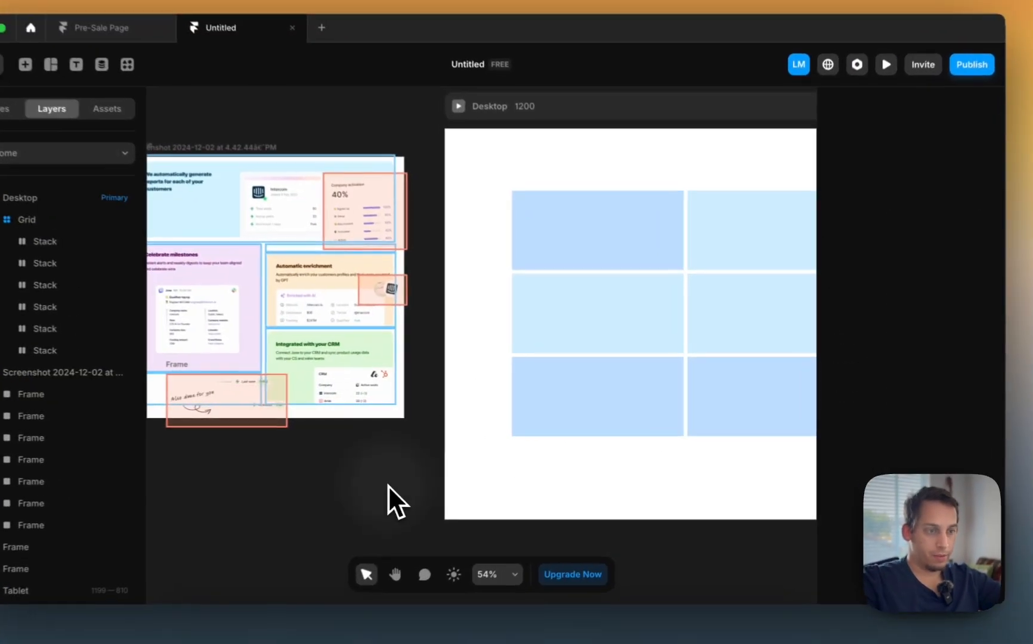
pyautogui.click(580, 397)
pyautogui.hscroll(4, 569, 384)
pyautogui.keyDown('shift'); pyautogui.click(525, 358); pyautogui.keyUp('shift')
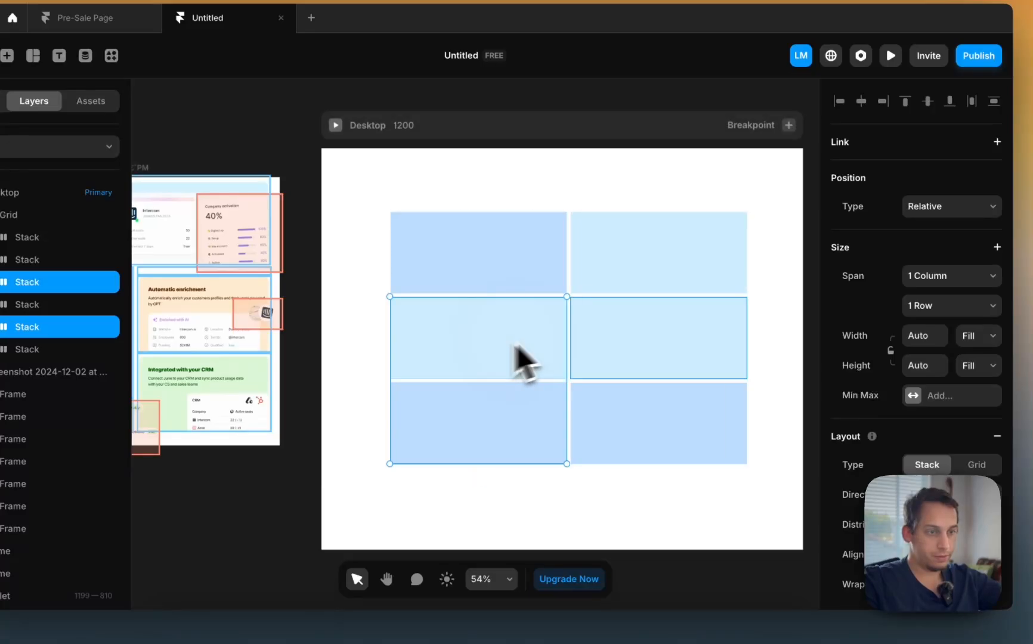
pyautogui.keyDown('shift'); pyautogui.click(626, 347); pyautogui.keyUp('shift')
pyautogui.keyDown('shift'); pyautogui.click(593, 251); pyautogui.keyUp('shift')
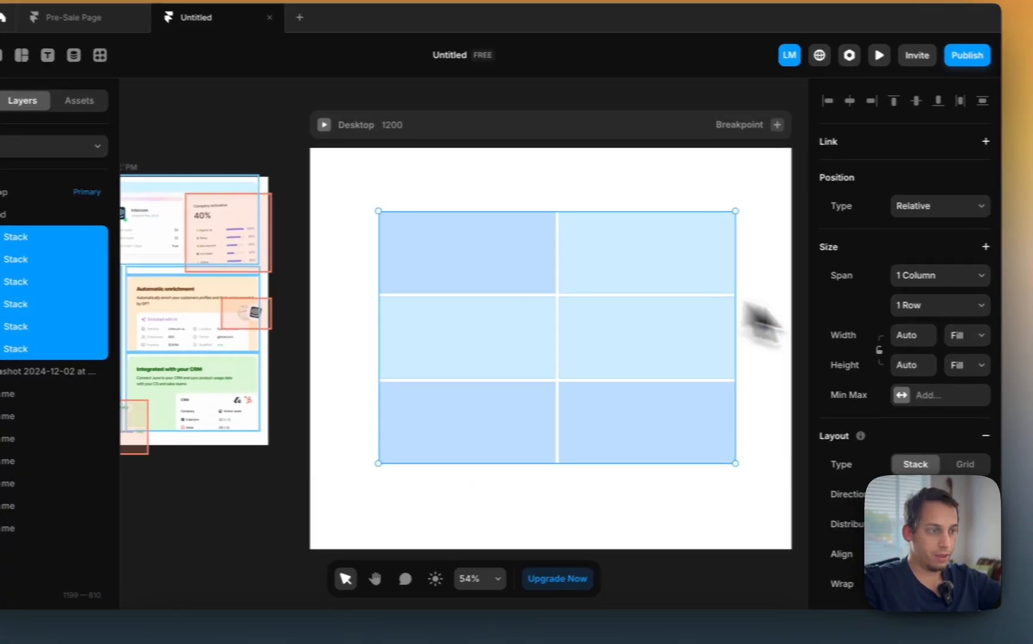
pyautogui.click(985, 371)
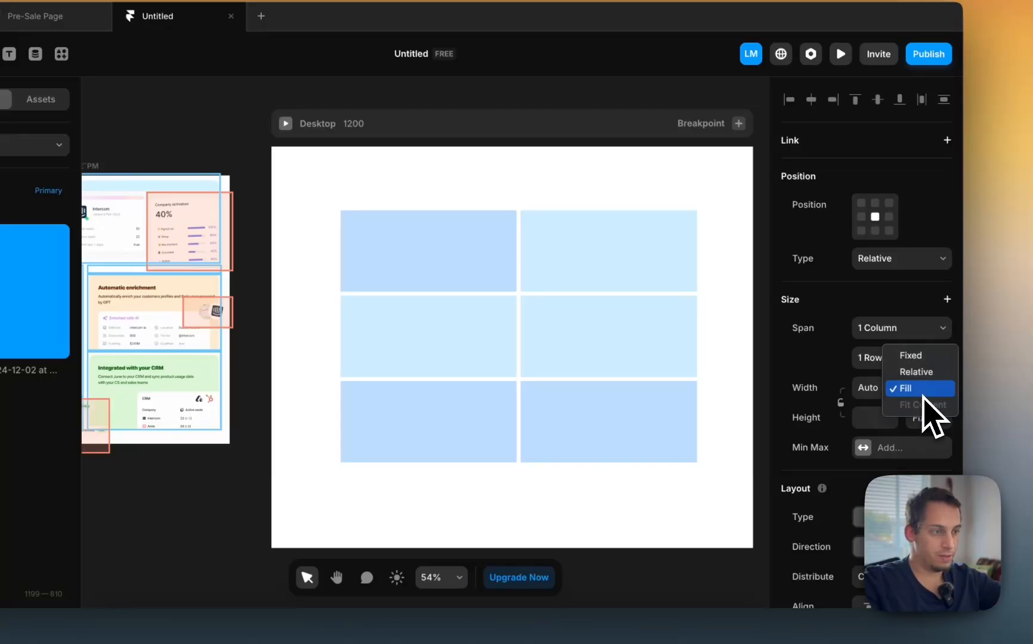
pyautogui.click(923, 357)
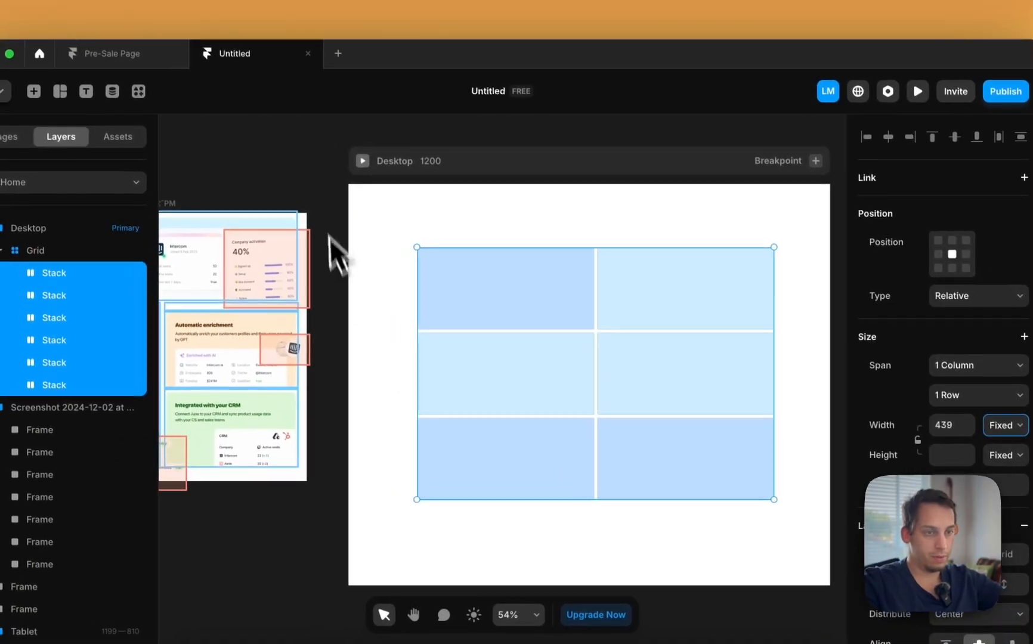
# Step: Delete the second stack in the top row of the Desktop grid
pyautogui.click(260, 216)
pyautogui.click(372, 256)
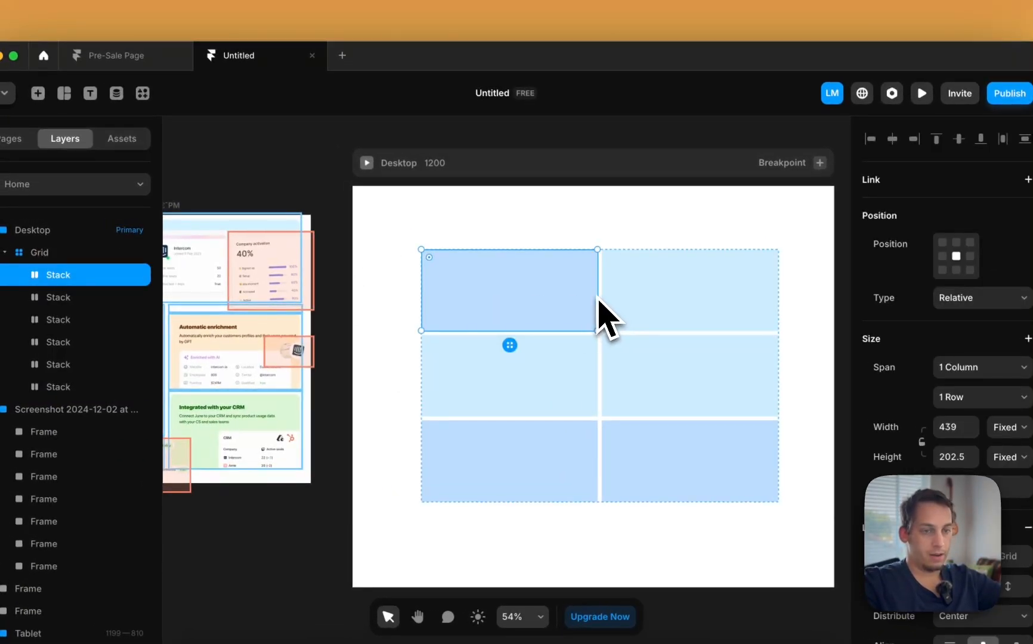
pyautogui.hscroll(-3, 605, 311)
pyautogui.hscroll(5, 604, 312)
pyautogui.click(625, 308)
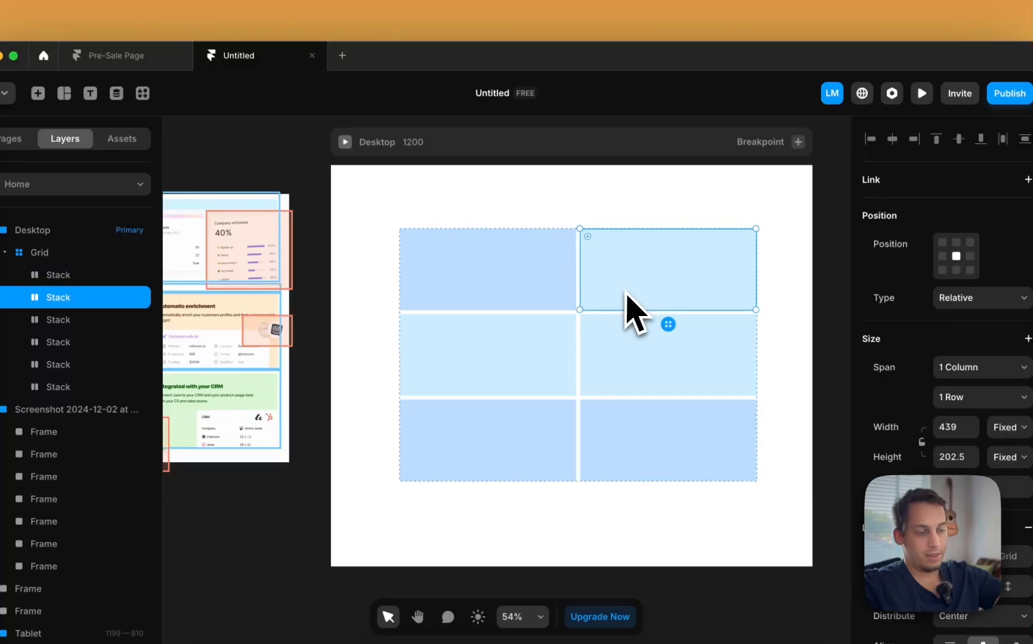
pyautogui.press('BackSpace')
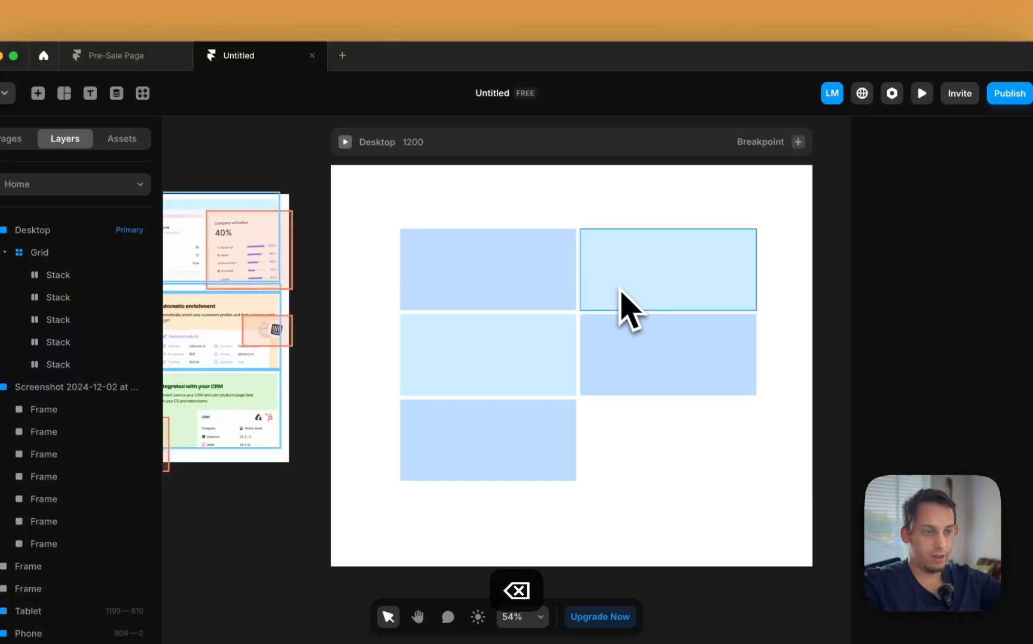
# Step: Make the first stack of the grid span 2 columns and set its width to Fill
pyautogui.click(528, 293)
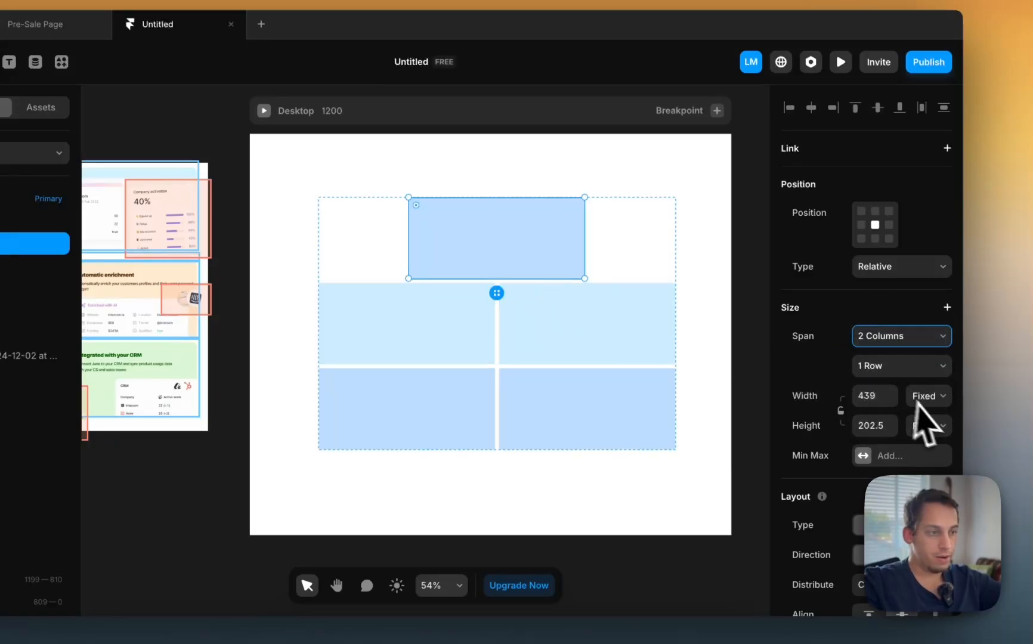
pyautogui.click(912, 428)
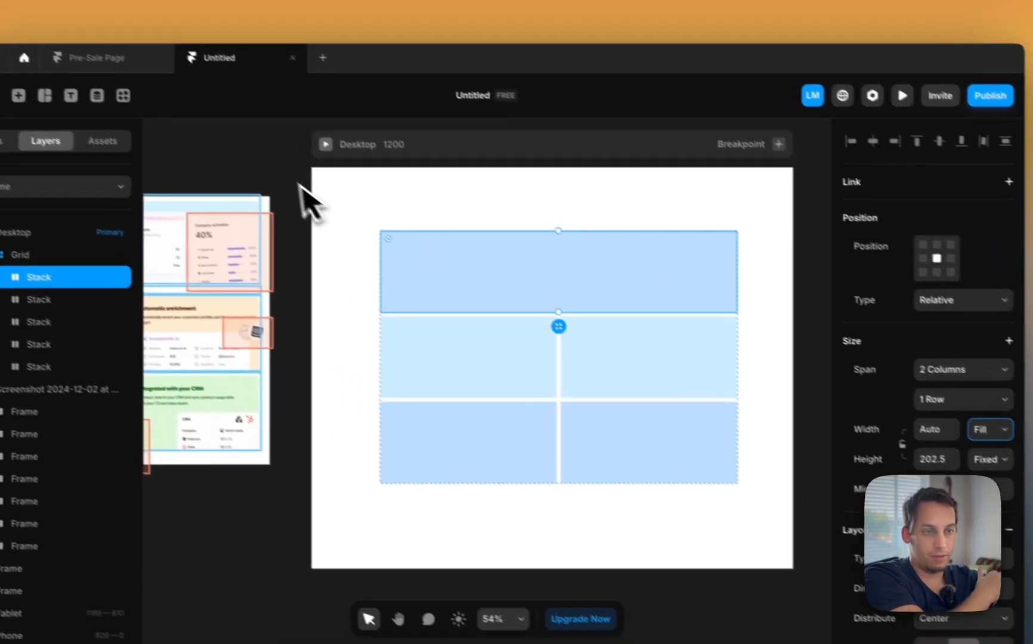
pyautogui.click(222, 148)
pyautogui.hscroll(-5, 227, 149)
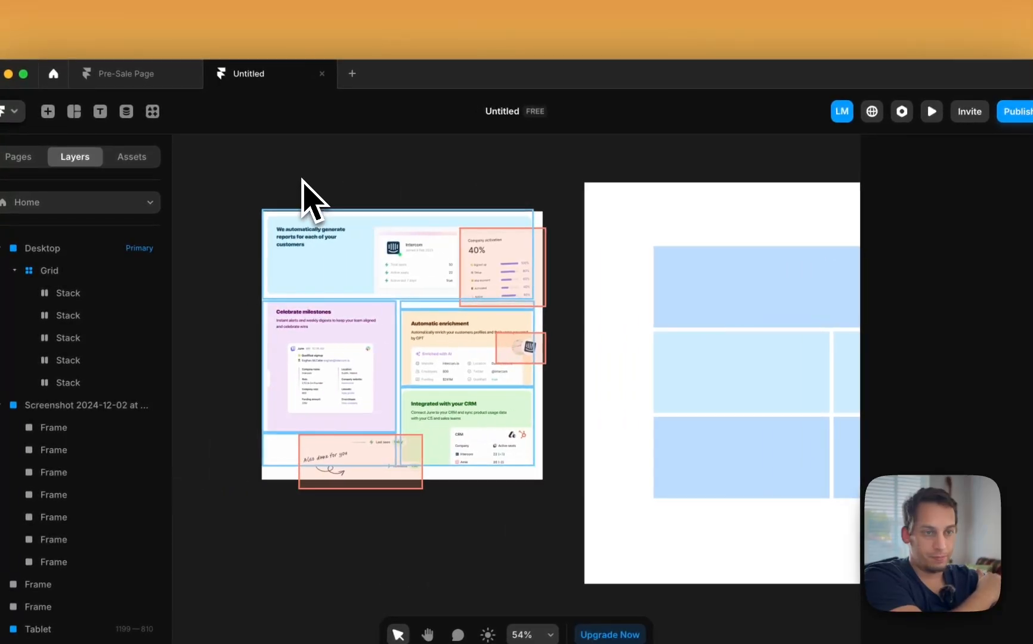
# Step: Set the height sizing of the Desktop's Grid to Fit Content
pyautogui.click(716, 310)
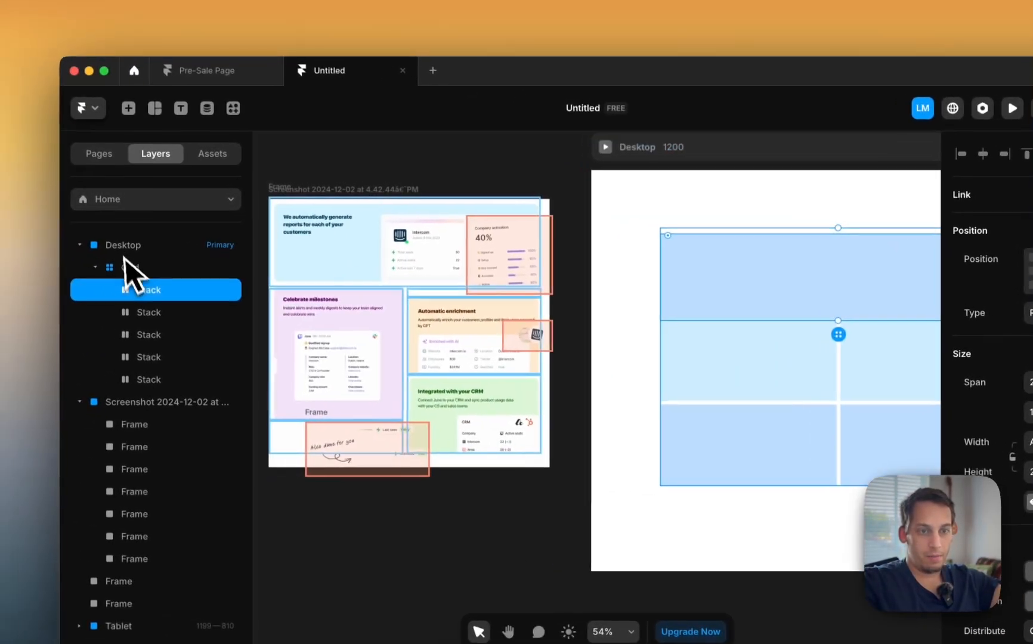
pyautogui.click(36, 251)
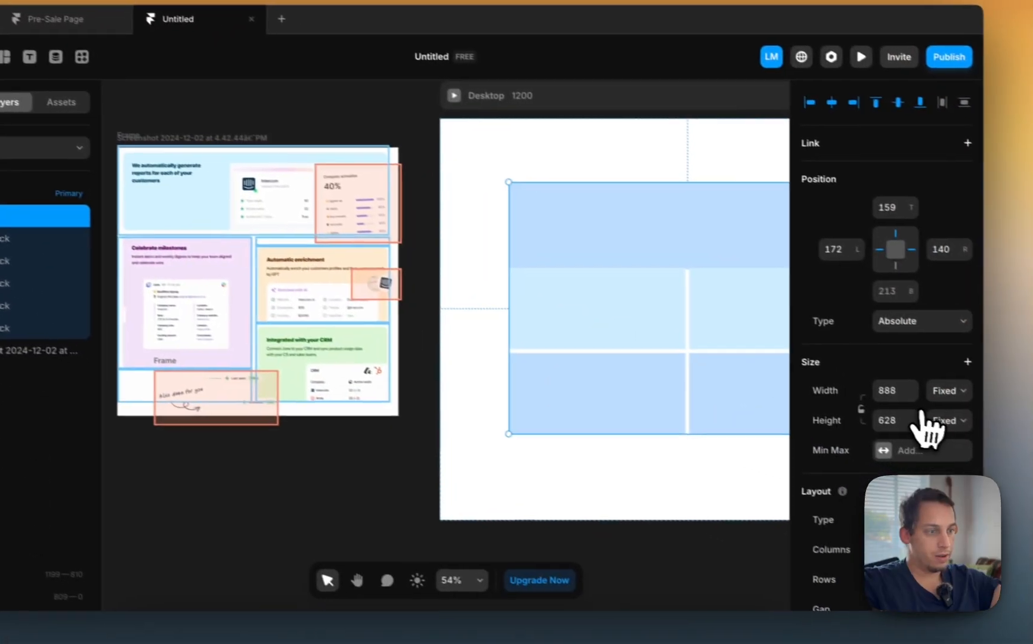
pyautogui.click(928, 421)
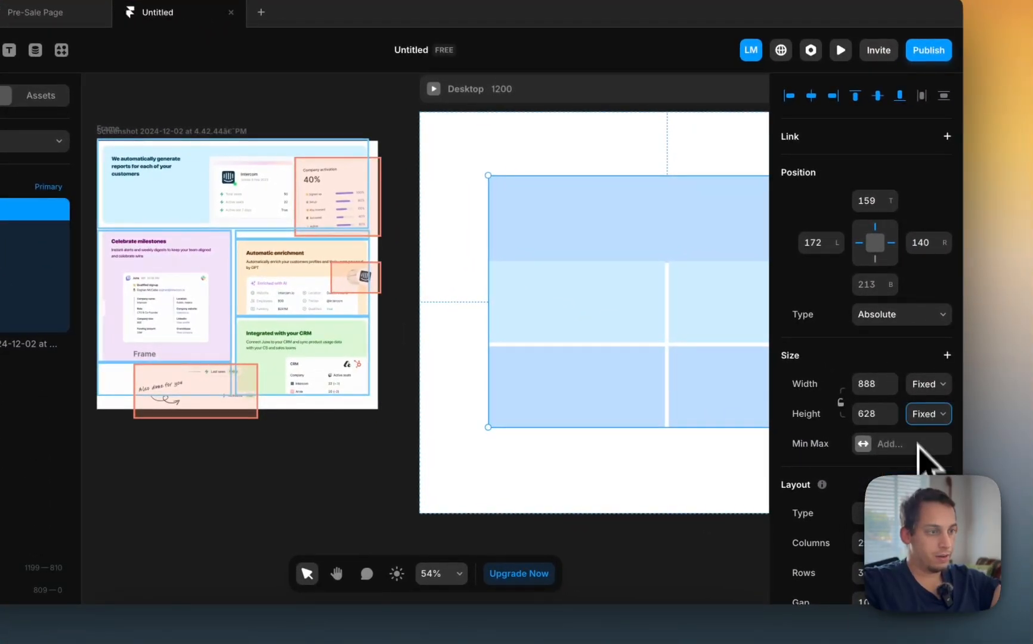
pyautogui.hscroll(5, 465, 375)
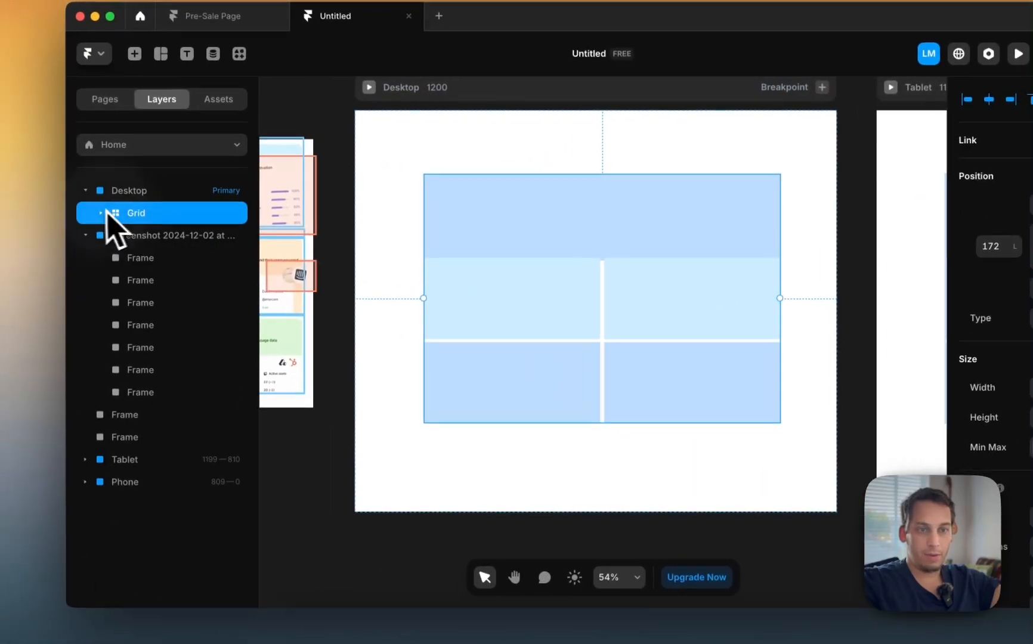
# Step: Wrap the Grid in a new stack and set the Desktop breakpoint's height to Fit Content
pyautogui.rightClick(138, 213)
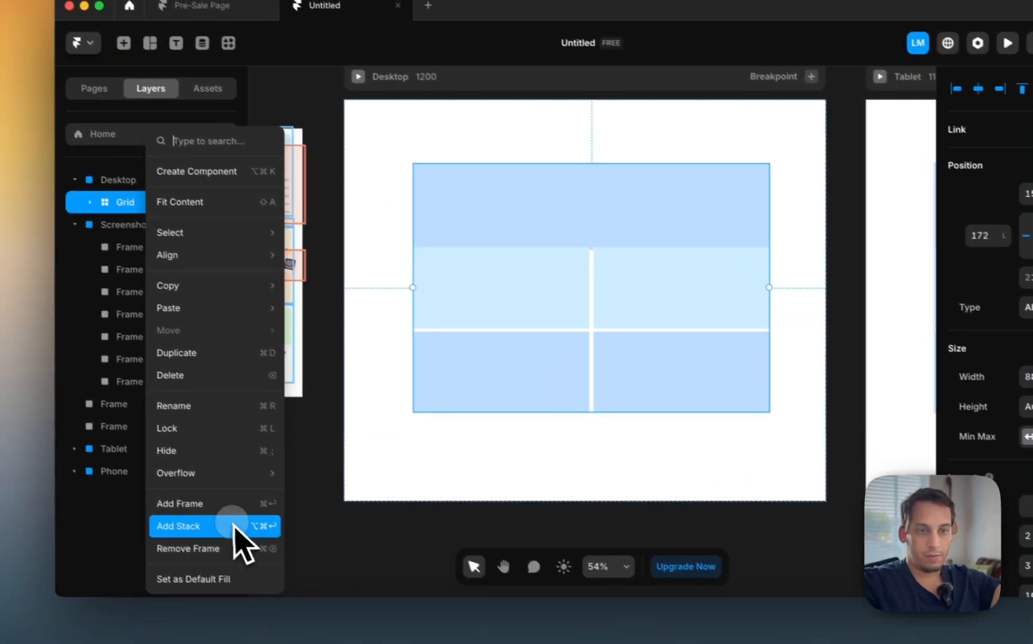
pyautogui.click(257, 535)
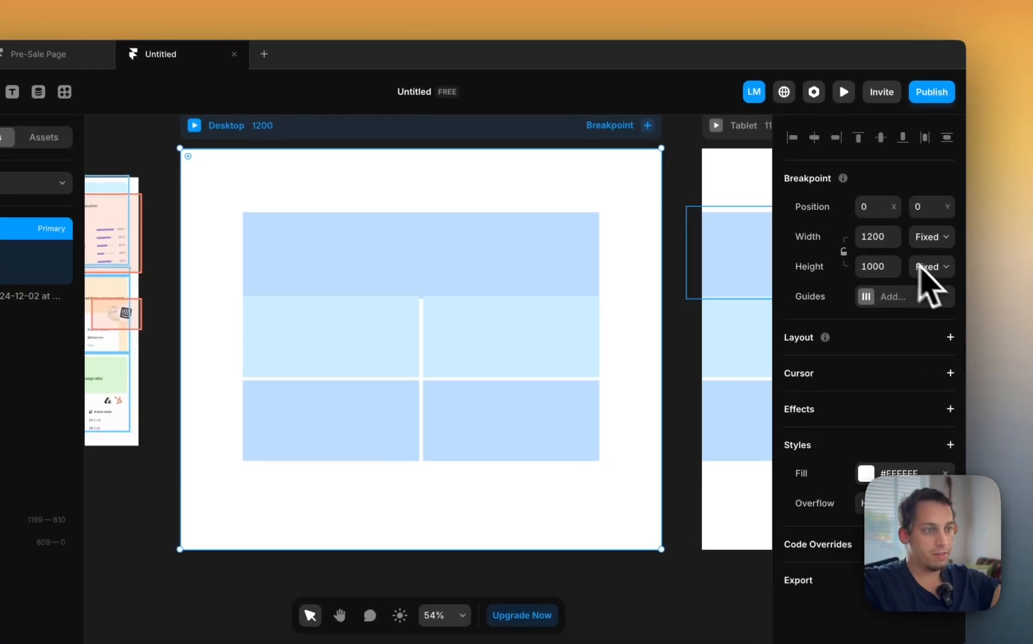
pyautogui.click(925, 267)
pyautogui.click(924, 320)
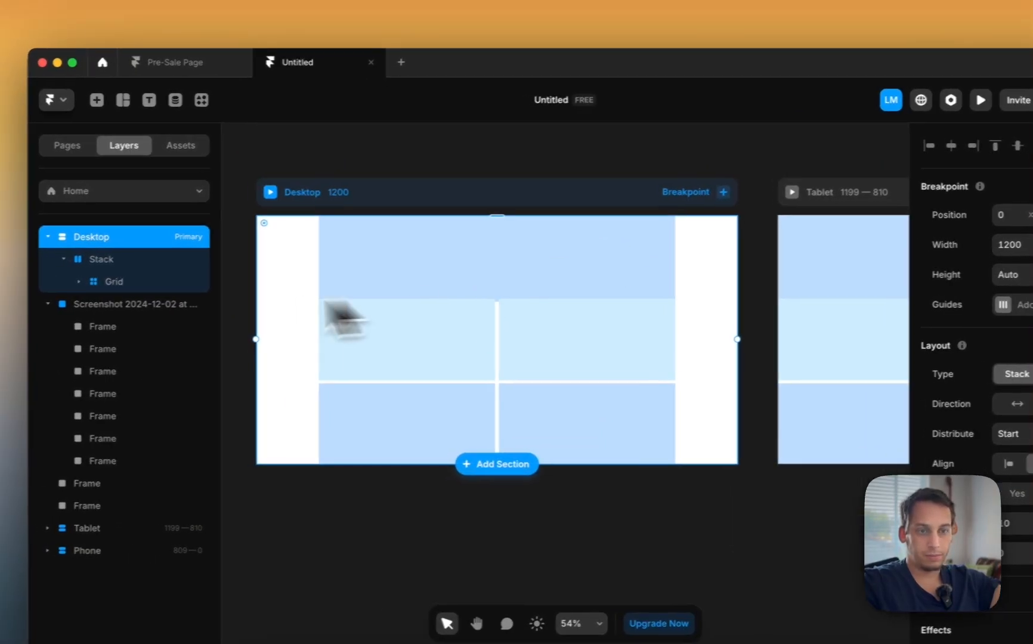
# Step: Set the width of both the wrapping stack and the Grid inside it to Fill (1fr)
pyautogui.click(96, 260)
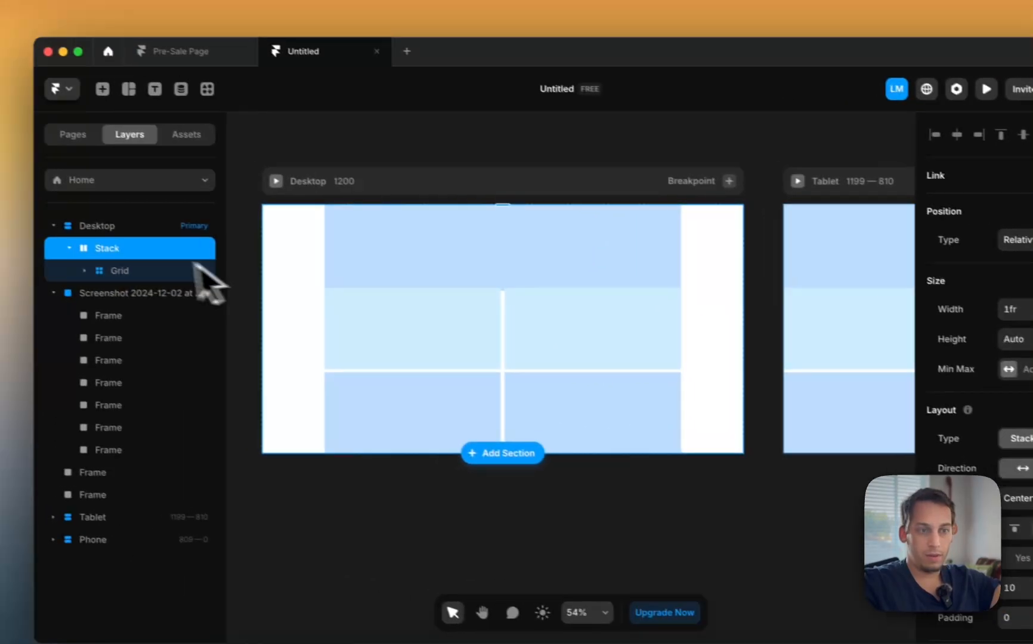
pyautogui.click(5, 250)
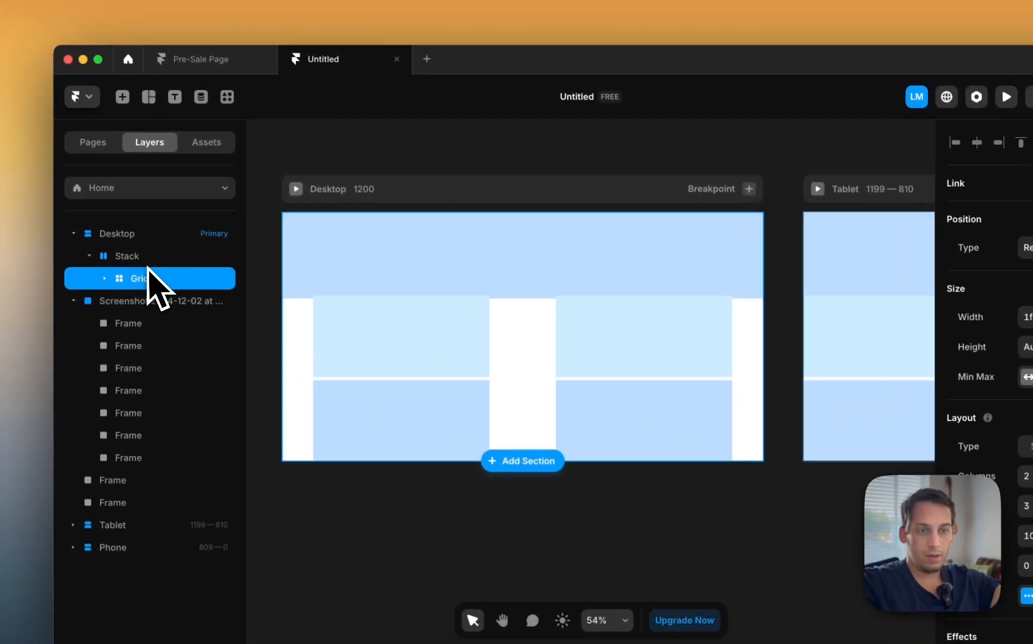
# Step: Give the stack around the Grid individual side paddings of 120 on the left and 120 on the right
pyautogui.click(3, 239)
pyautogui.scroll(-2, 877, 453)
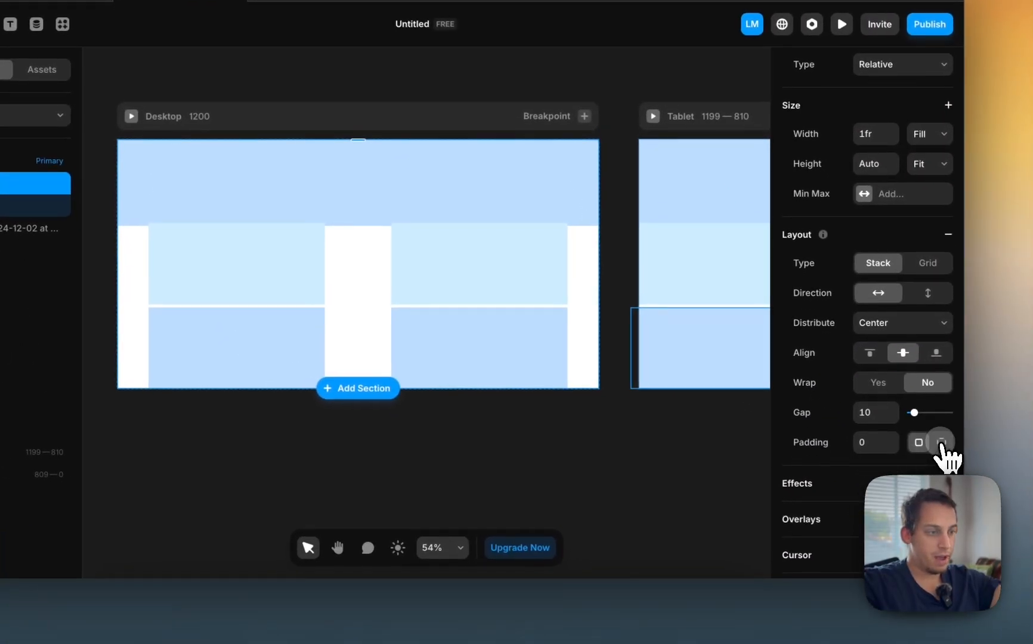
pyautogui.click(999, 487)
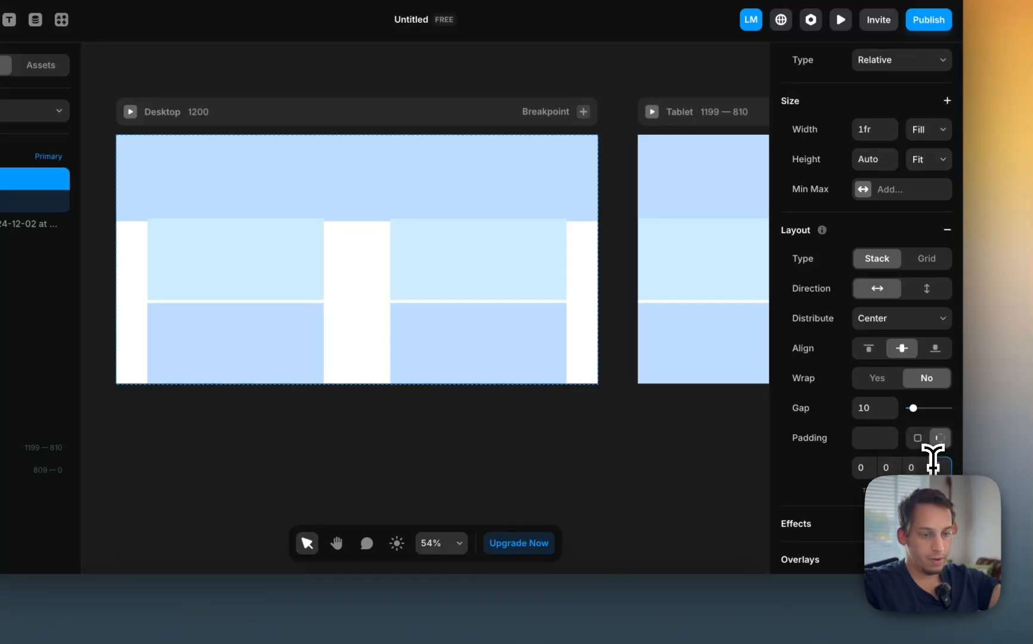
pyautogui.write('20')
pyautogui.press('Return')
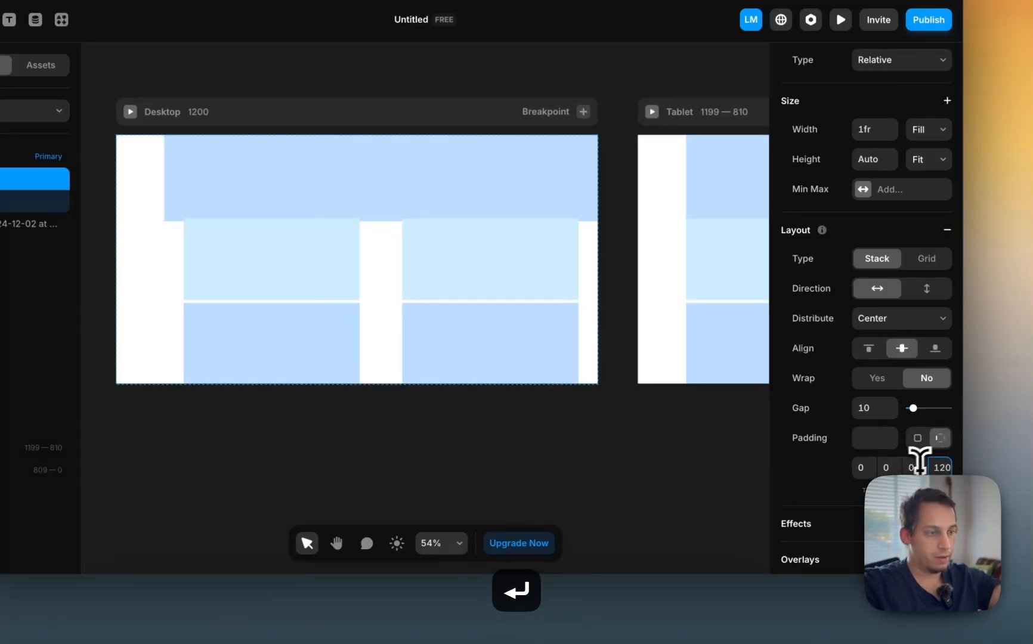
pyautogui.write('20')
pyautogui.press('Return')
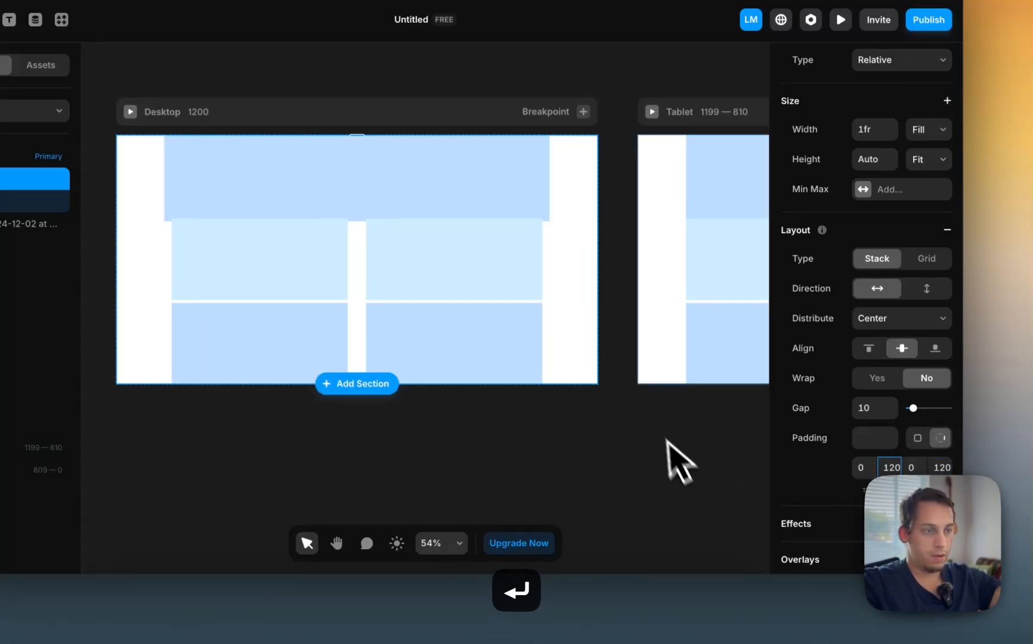
# Step: Set the height of the two-column stack at the top of the Desktop grid to Fill
pyautogui.hscroll(5, 667, 440)
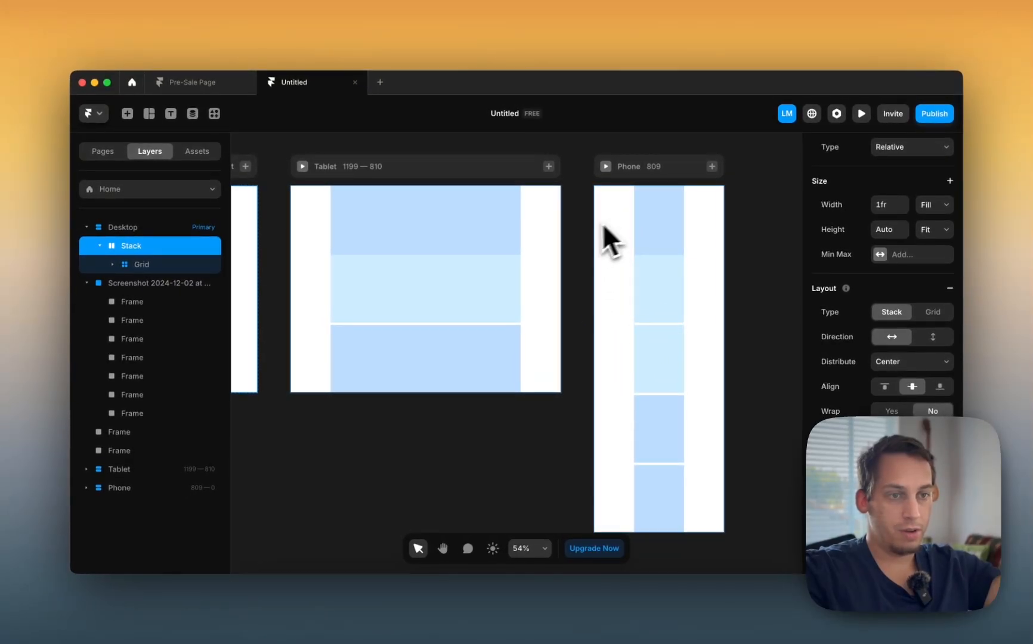
pyautogui.hscroll(-5, 574, 244)
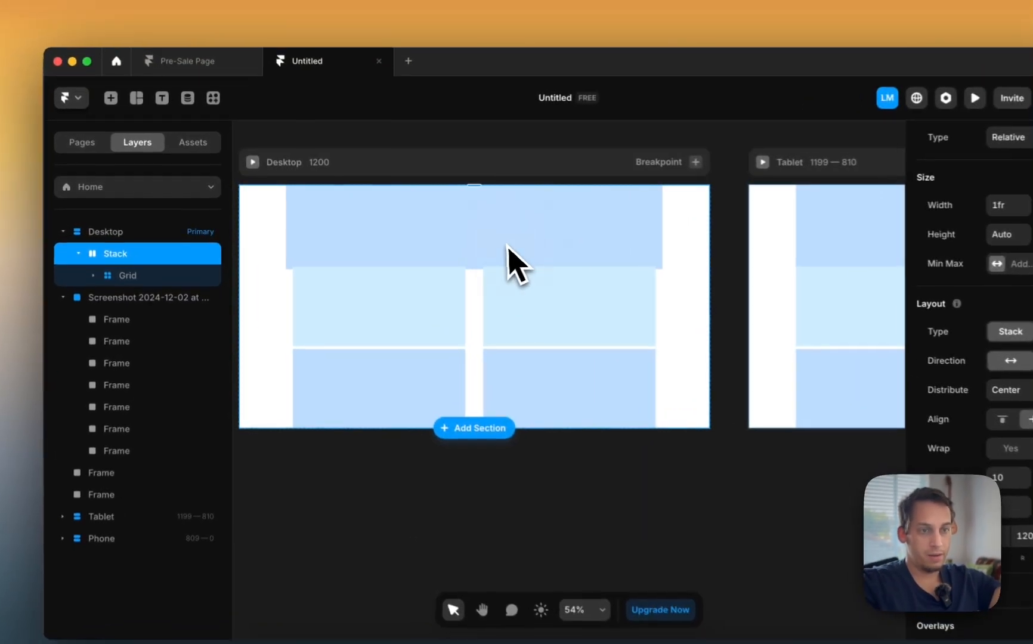
pyautogui.click(182, 268)
pyautogui.click(115, 274)
pyautogui.click(168, 295)
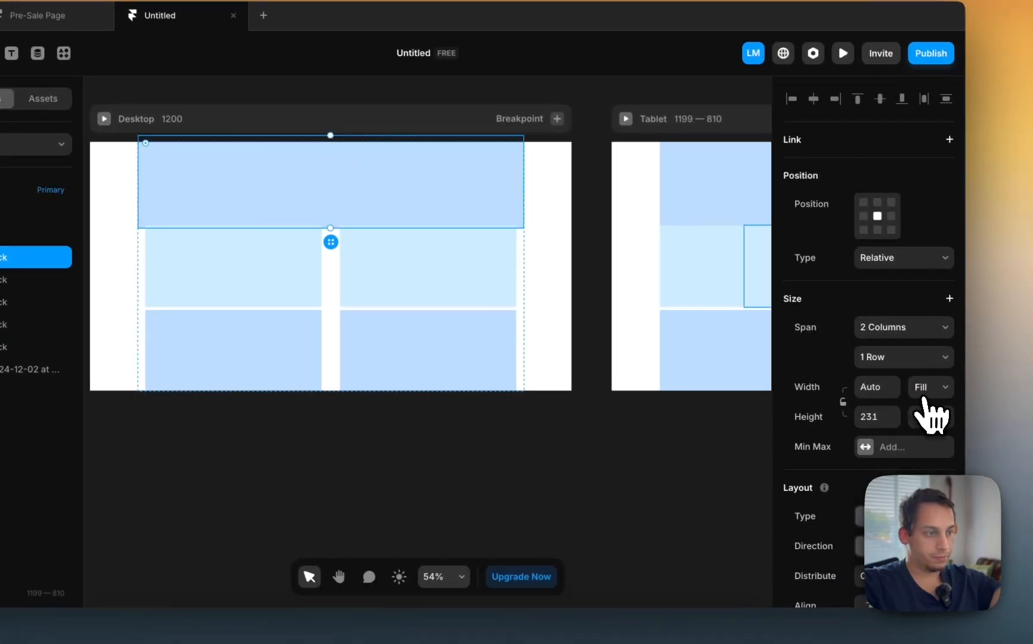
pyautogui.click(929, 416)
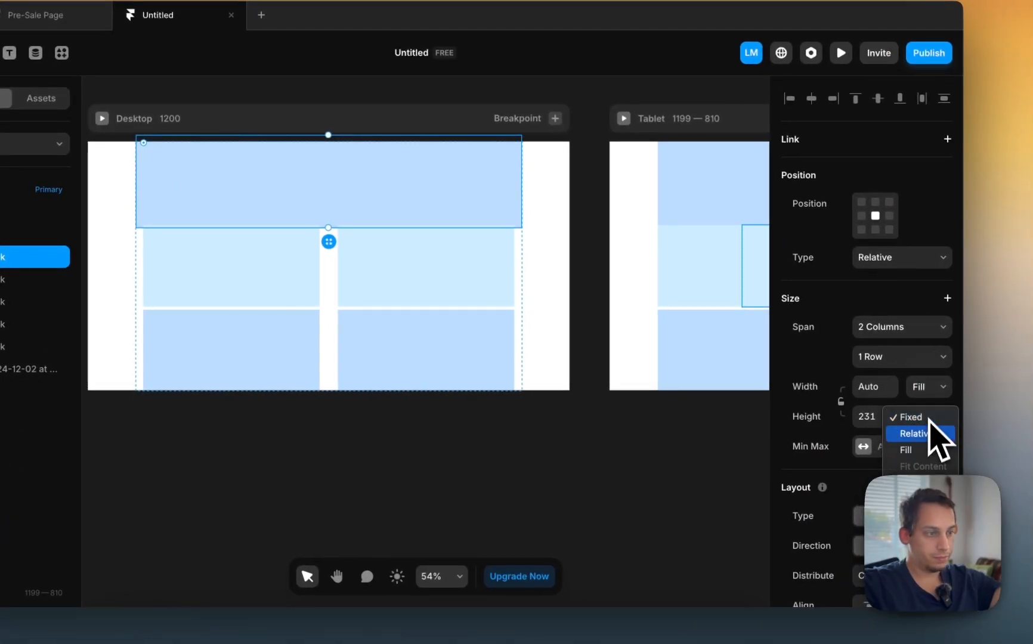
pyautogui.click(906, 450)
# Step: Select the four single-column stacks below the first one in the Desktop grid and set their width to Fill
pyautogui.click(197, 274)
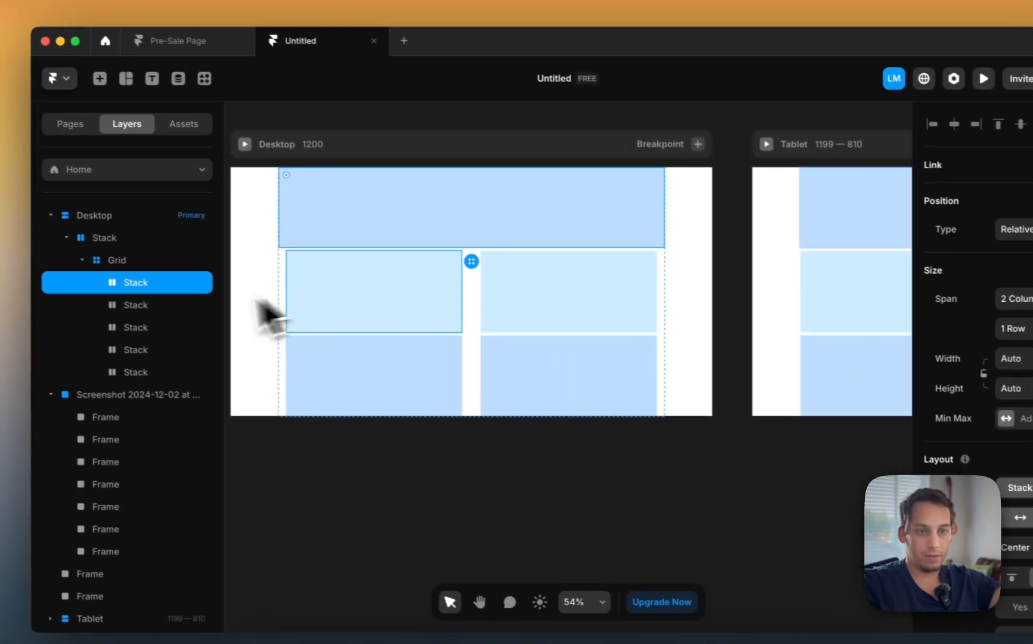
pyautogui.keyDown('shift'); pyautogui.click(179, 375); pyautogui.keyUp('shift')
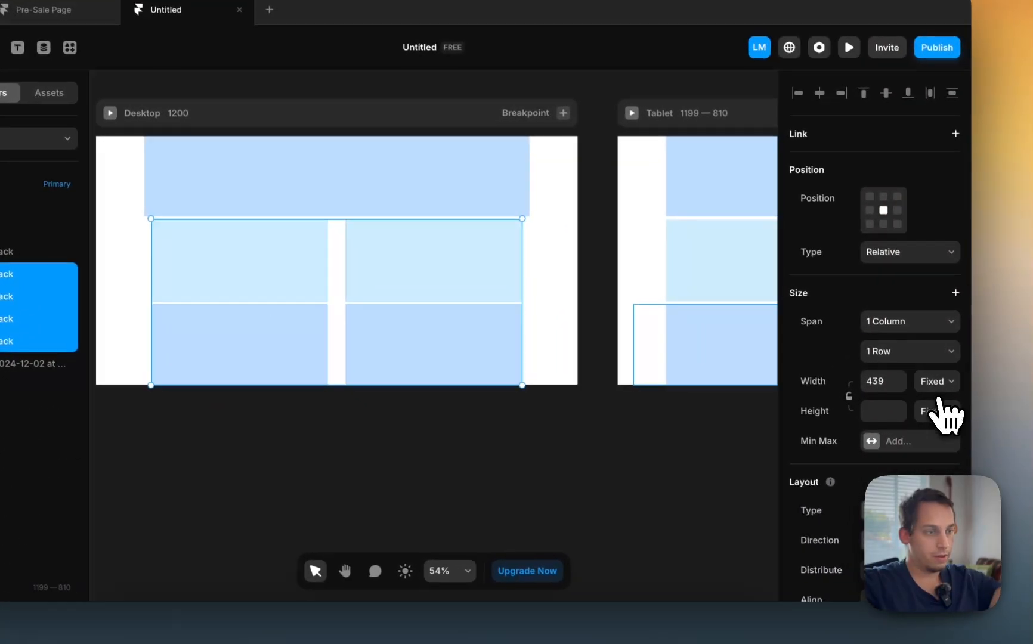
pyautogui.click(940, 385)
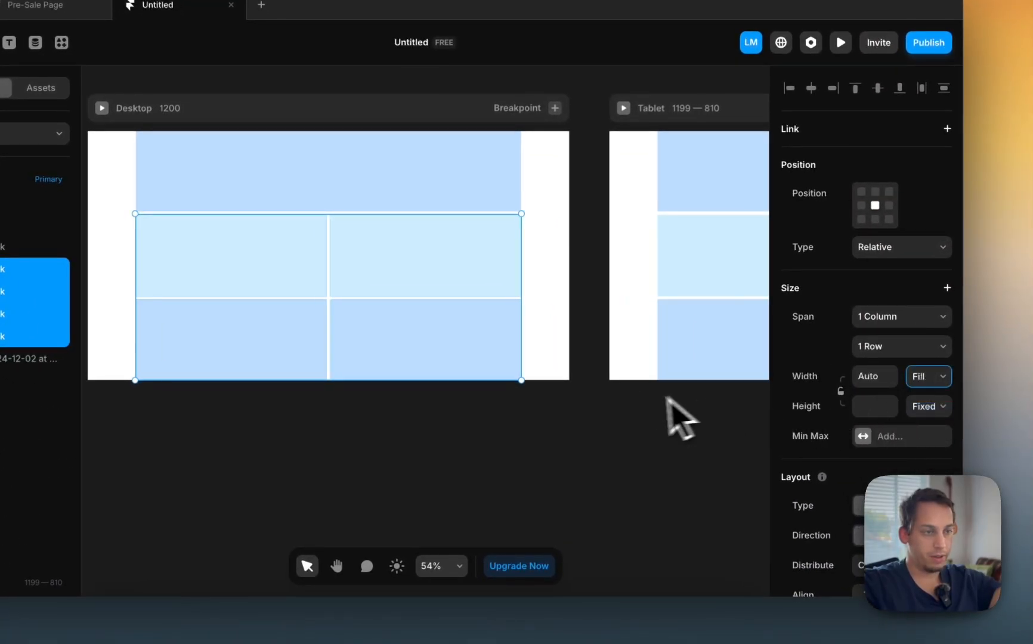
pyautogui.click(630, 417)
# Step: Reduce the left and right padding of the Phone breakpoint's wrapping stack to 40
pyautogui.hscroll(10, 620, 429)
pyautogui.click(493, 277)
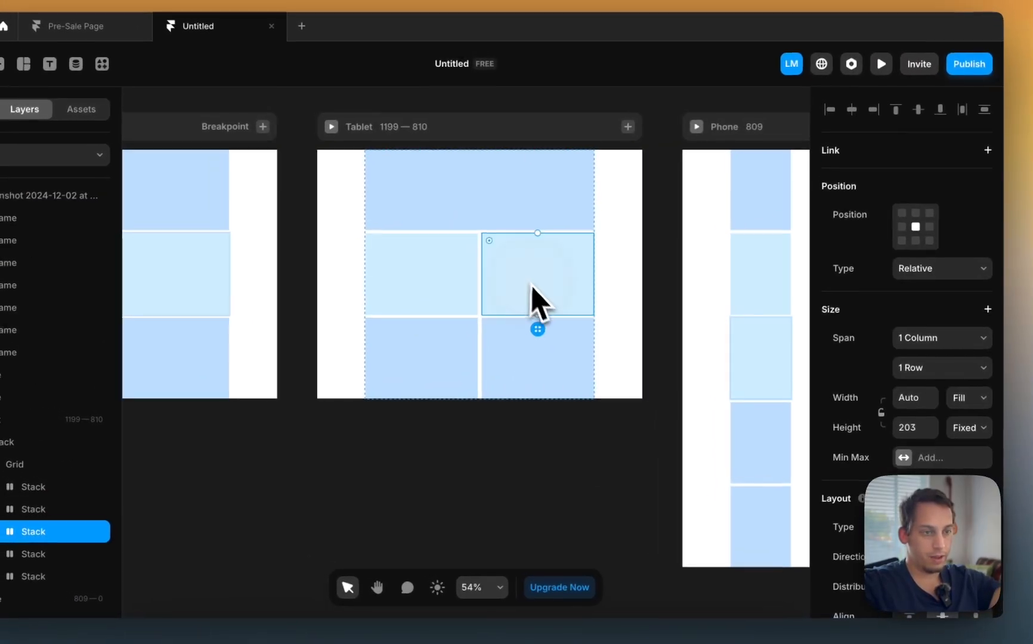
pyautogui.click(497, 335)
pyautogui.click(771, 334)
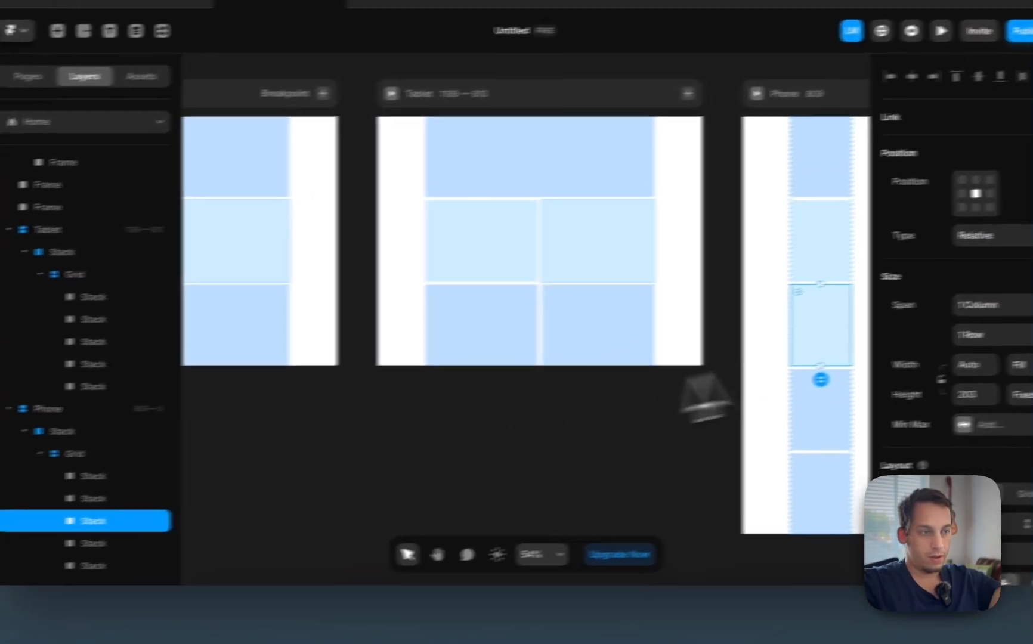
pyautogui.click(728, 337)
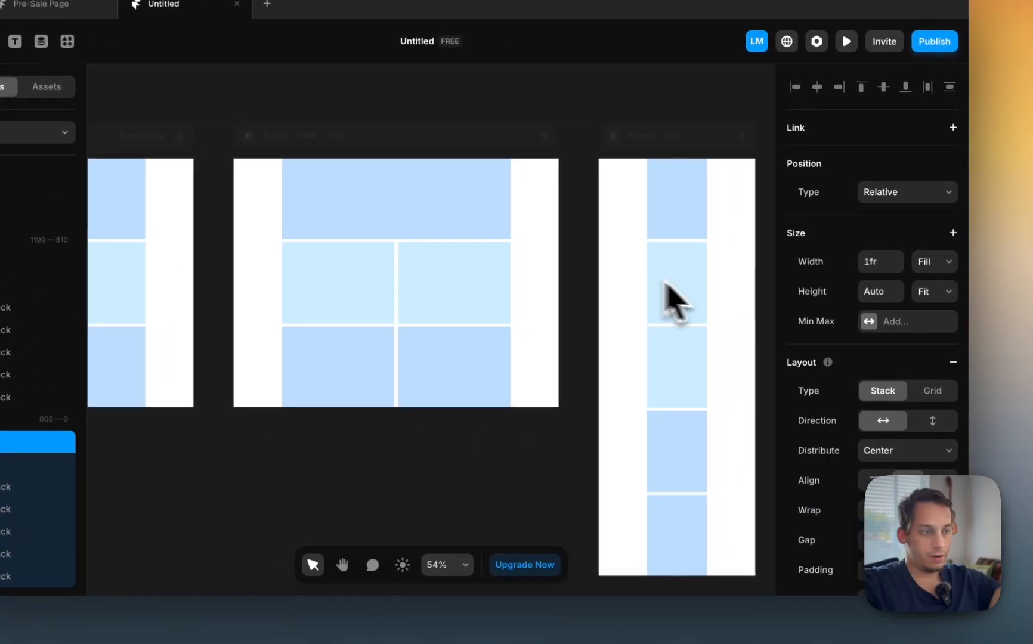
pyautogui.scroll(-2, 877, 431)
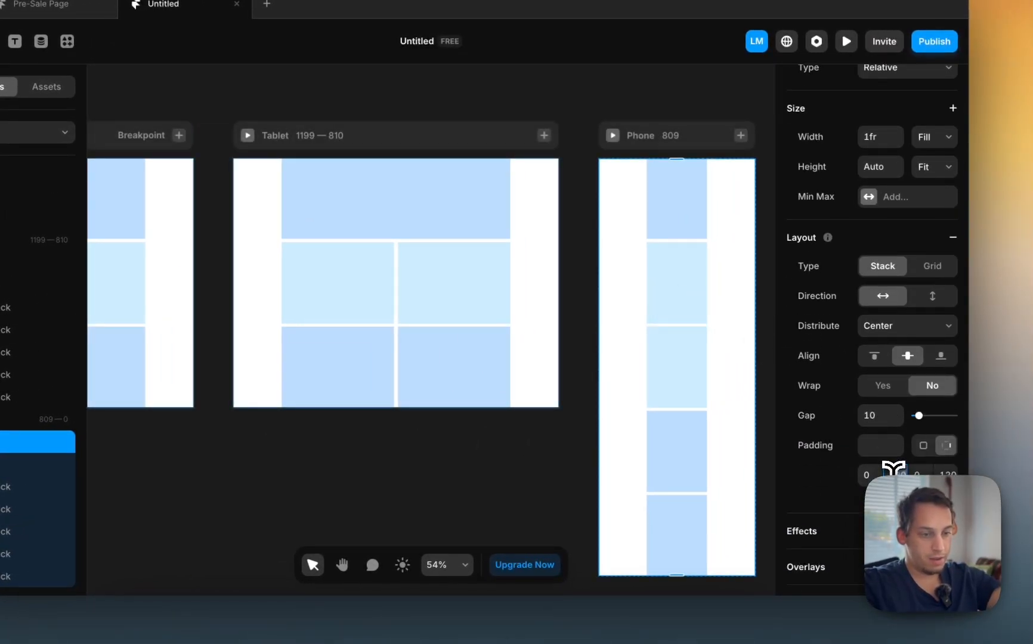
pyautogui.press('Return')
pyautogui.click(943, 470)
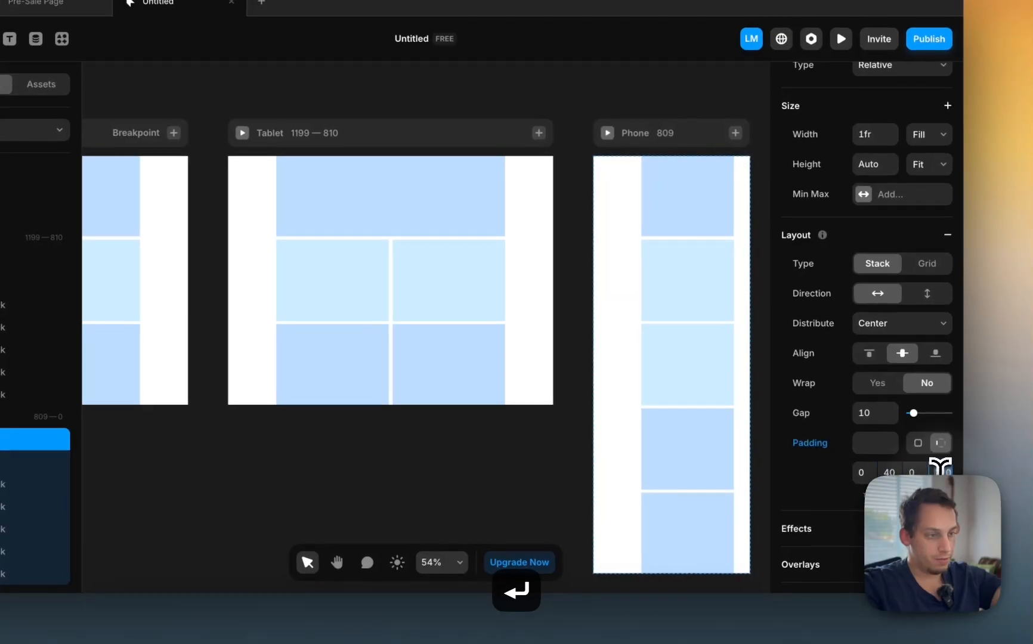
pyautogui.click(574, 371)
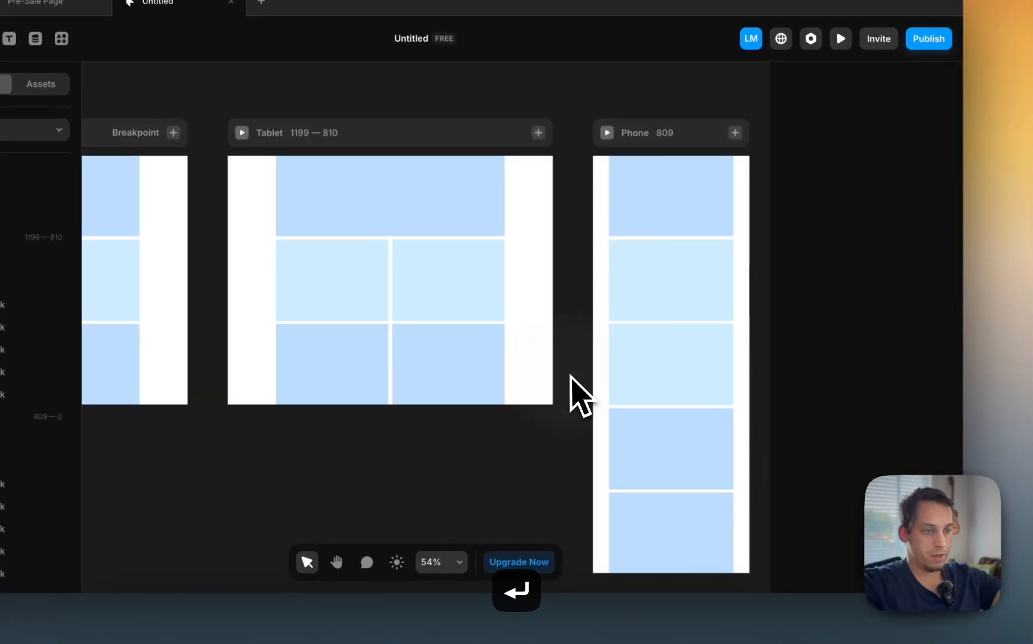
# Step: Try to stretch the left stack in the Desktop grid's middle row to a height of about 373
pyautogui.scroll(-3, 569, 376)
pyautogui.hscroll(-10, 544, 279)
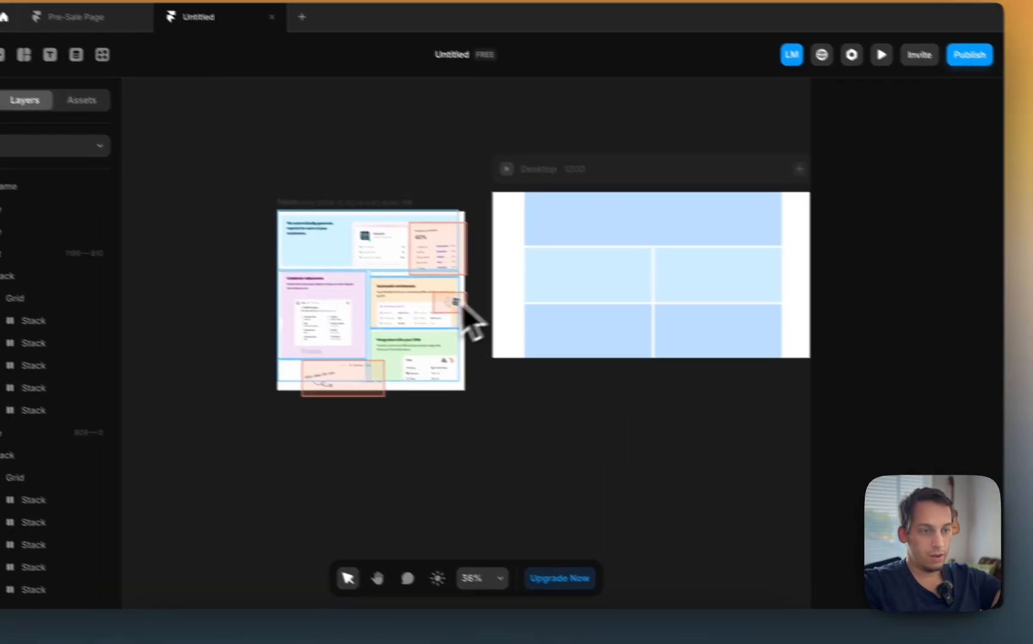
pyautogui.click(370, 297)
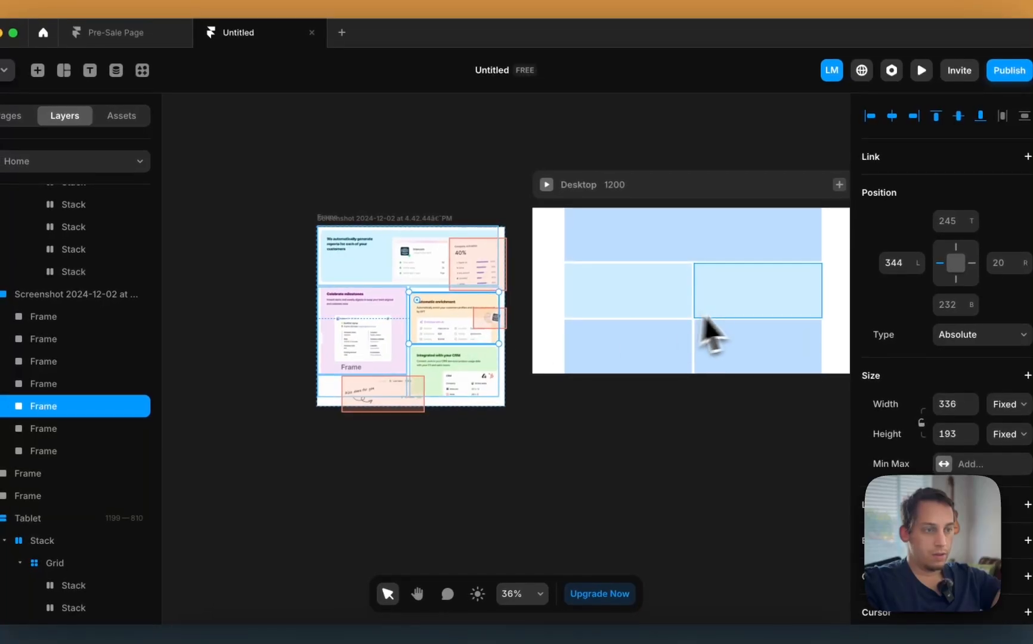
pyautogui.click(725, 307)
pyautogui.scroll(5, 729, 334)
pyautogui.hscroll(2, 725, 323)
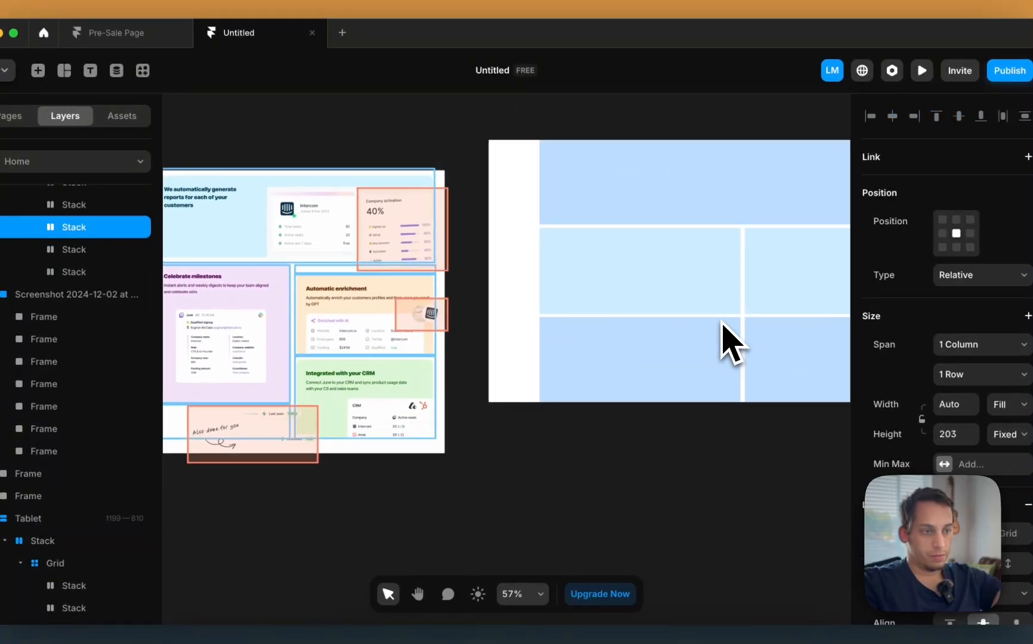
pyautogui.click(685, 306)
pyautogui.moveTo(639, 315); pyautogui.dragTo(642, 386)
pyautogui.hscroll(4, 643, 386)
pyautogui.scroll(3, 643, 386)
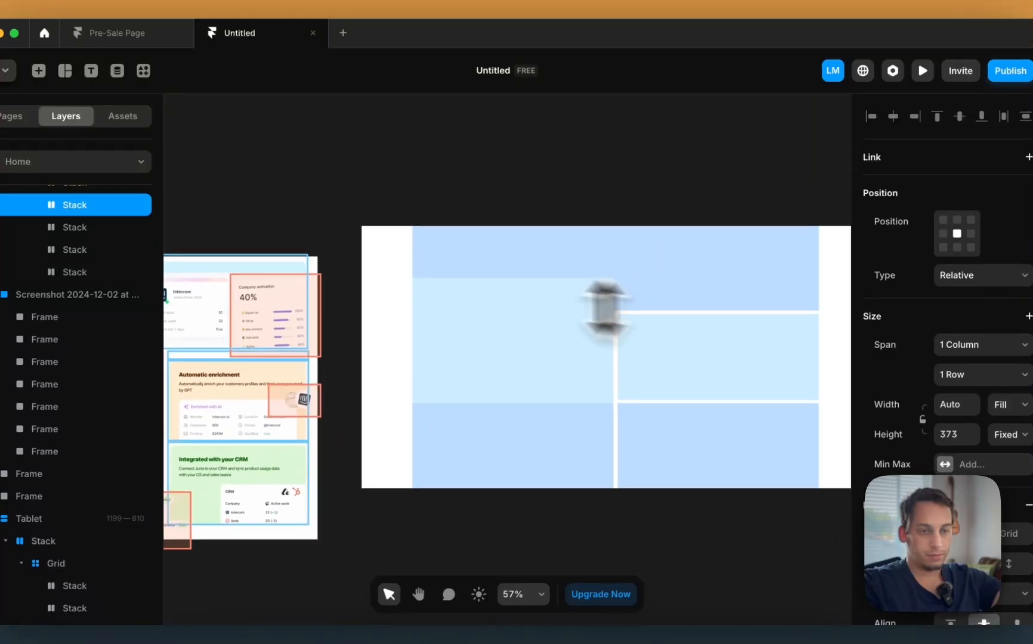
pyautogui.scroll(2, 65, 263)
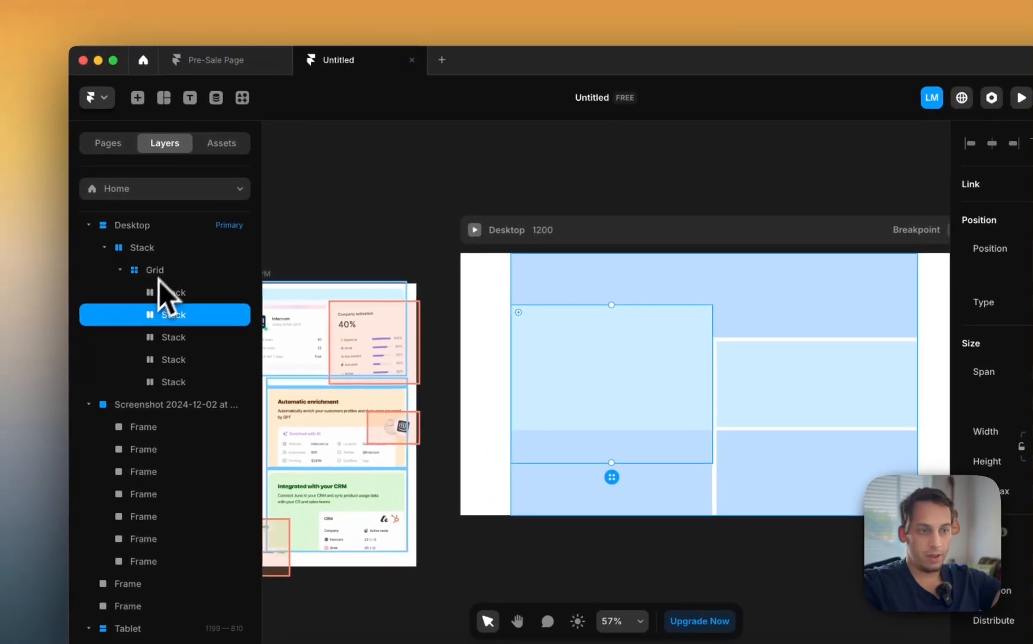
pyautogui.click(159, 271)
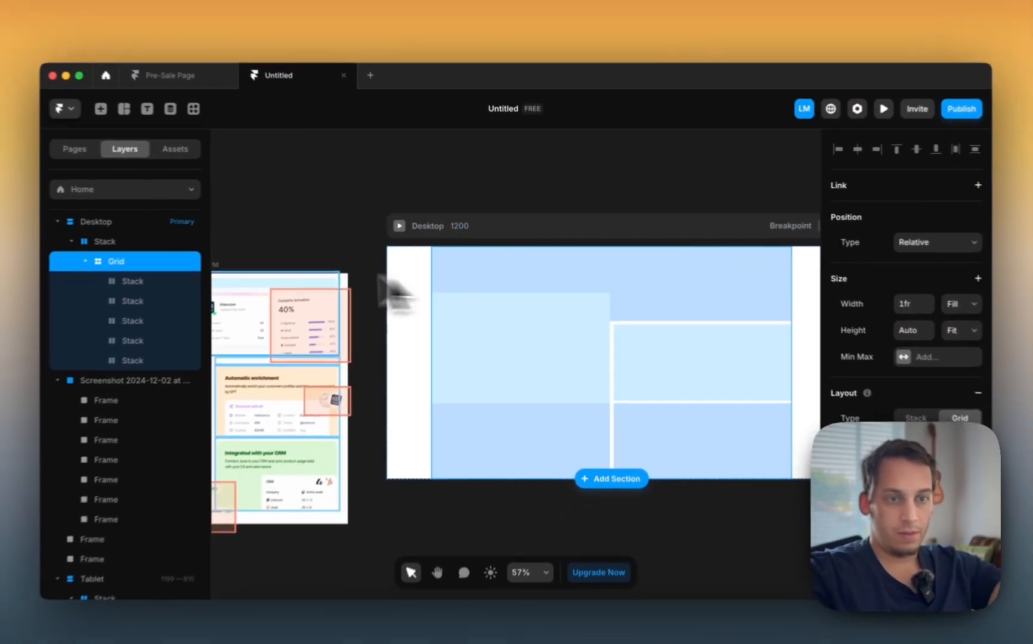
pyautogui.press('super+z')
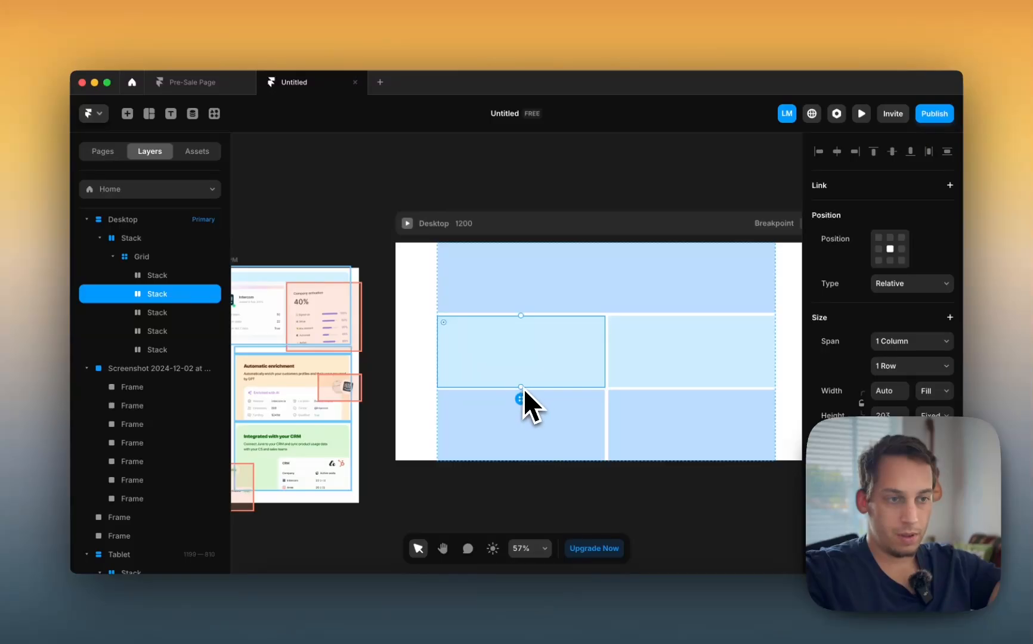
# Step: Try to reduce the height of the right stack in the Desktop grid's middle row to about 61
pyautogui.click(163, 278)
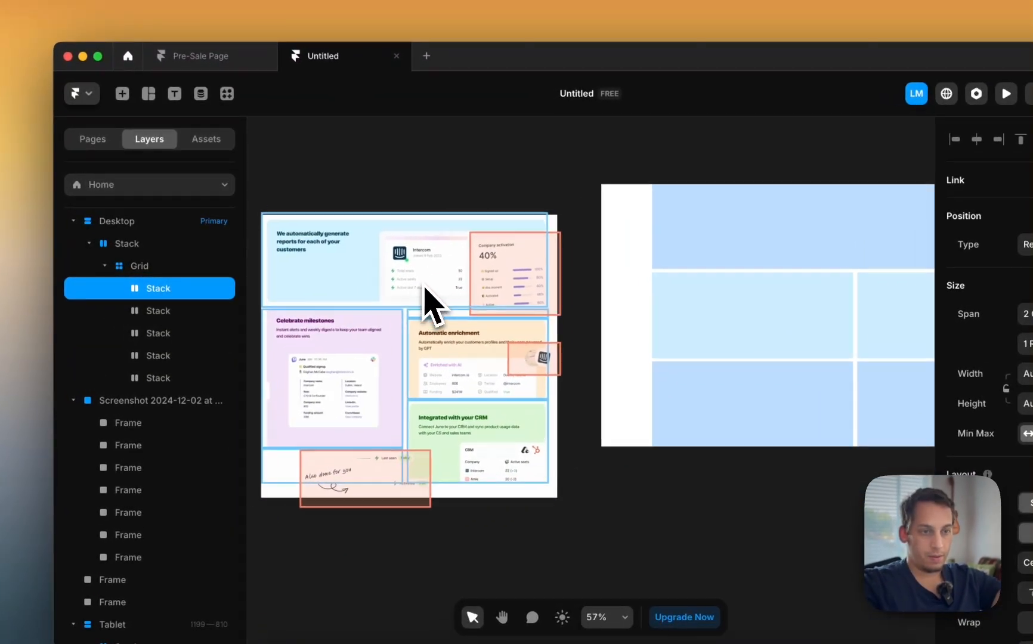
pyautogui.scroll(-2, 427, 293)
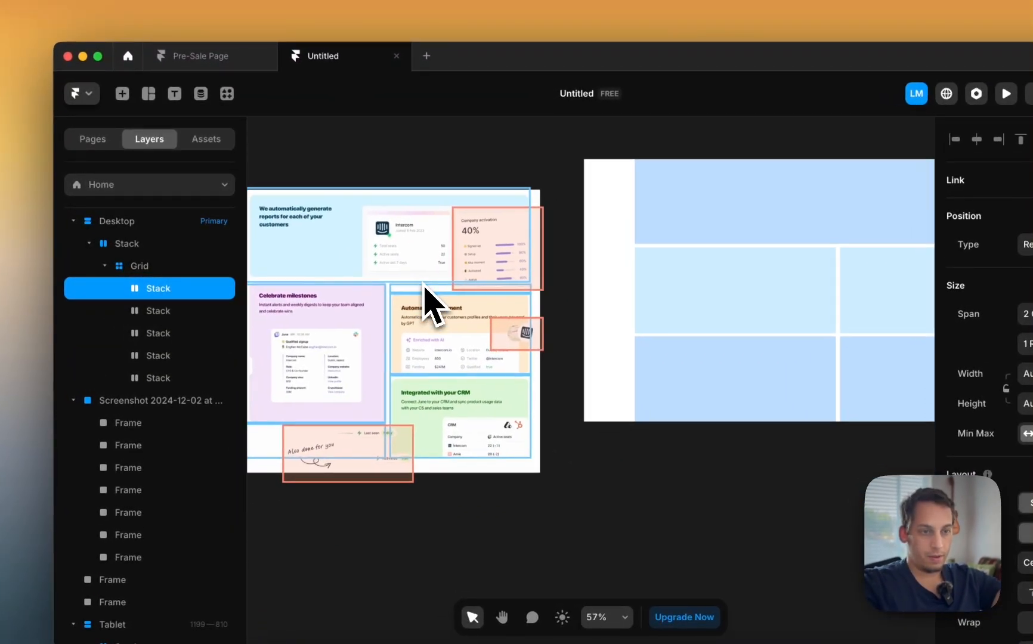
pyautogui.hscroll(4, 596, 299)
pyautogui.click(883, 313)
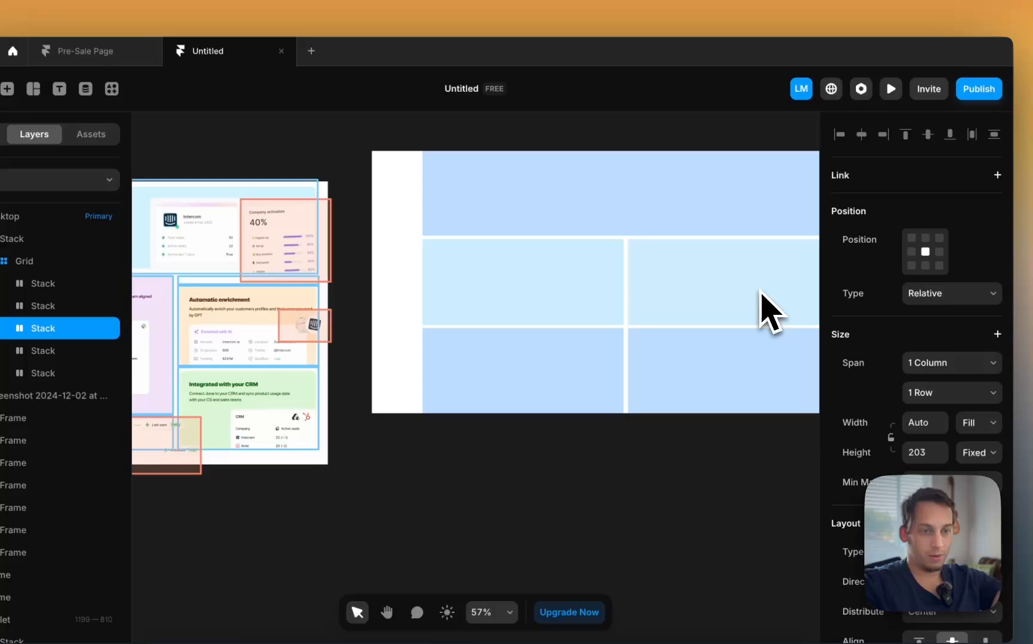
pyautogui.hscroll(3, 767, 310)
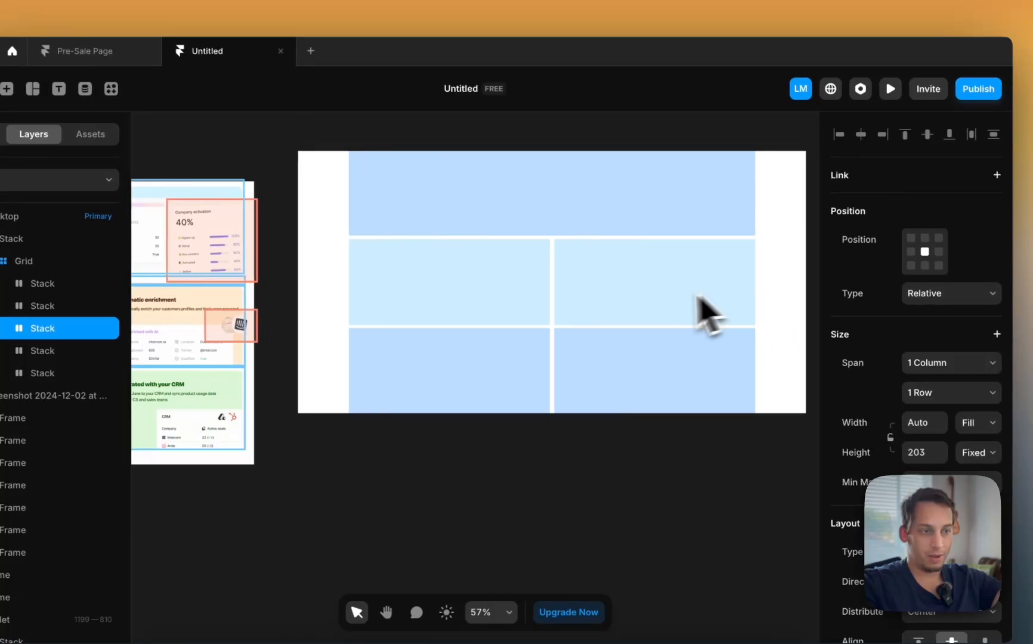
pyautogui.moveTo(653, 325); pyautogui.dragTo(638, 272)
pyautogui.press('Escape')
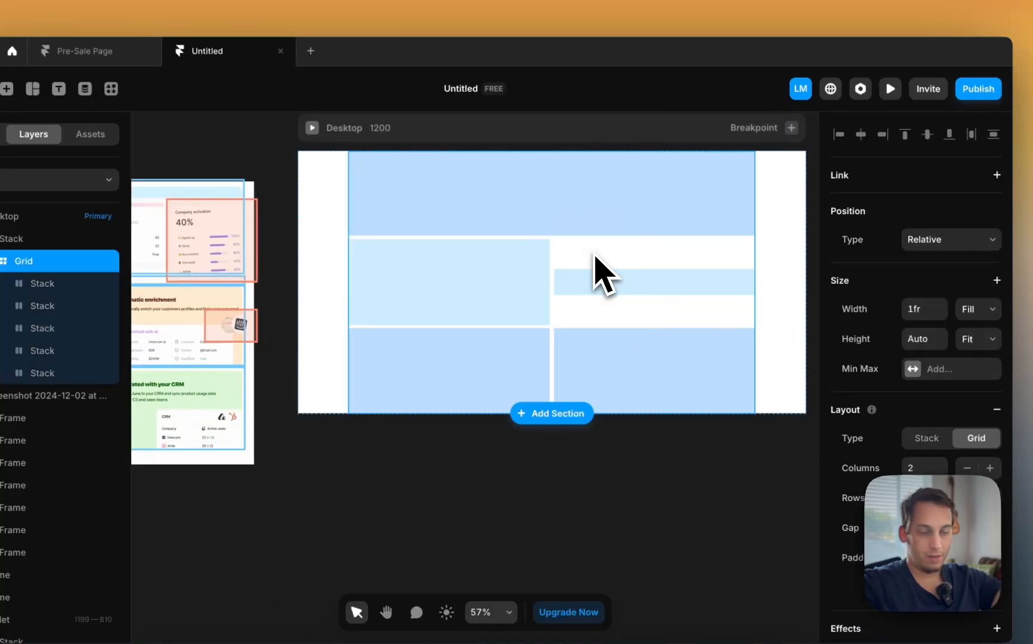
pyautogui.click(78, 288)
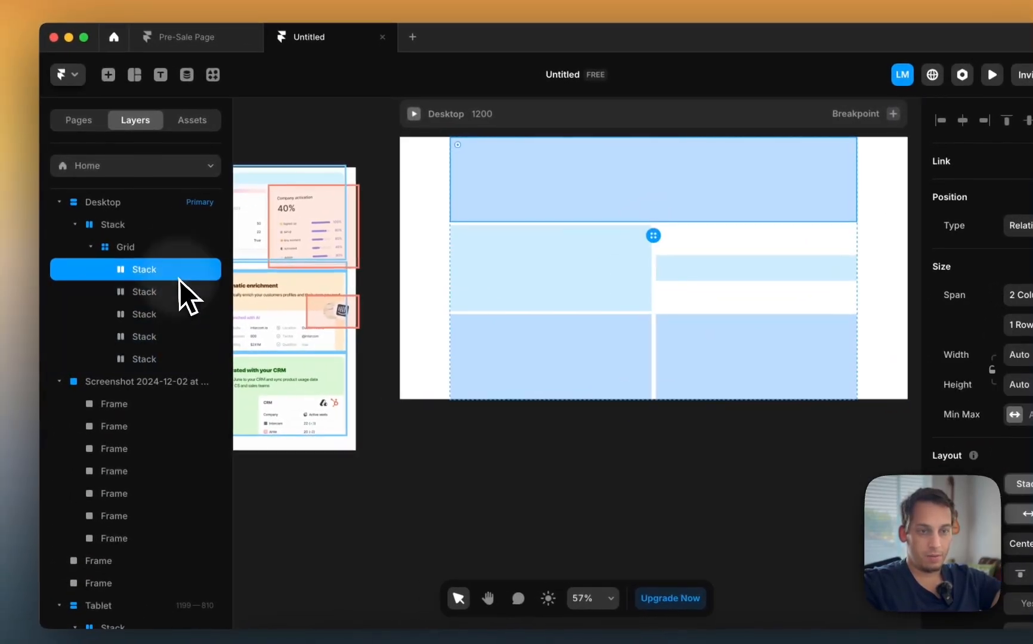
pyautogui.click(179, 292)
pyautogui.click(179, 314)
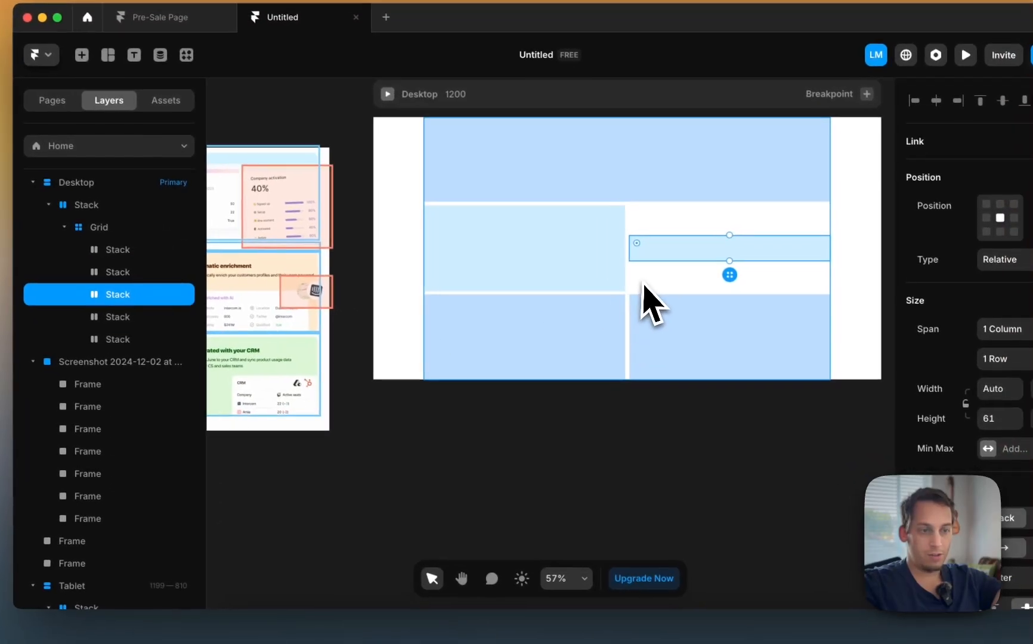
pyautogui.press('super+z')
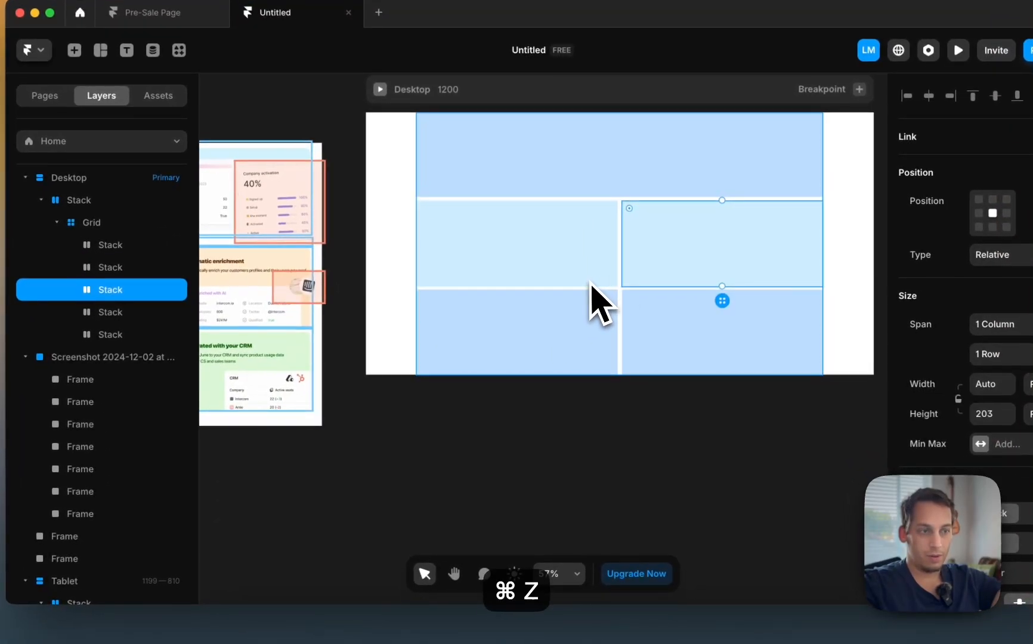
# Step: Wrap the right stack in the Desktop grid's middle row in a new parent stack
pyautogui.rightClick(660, 254)
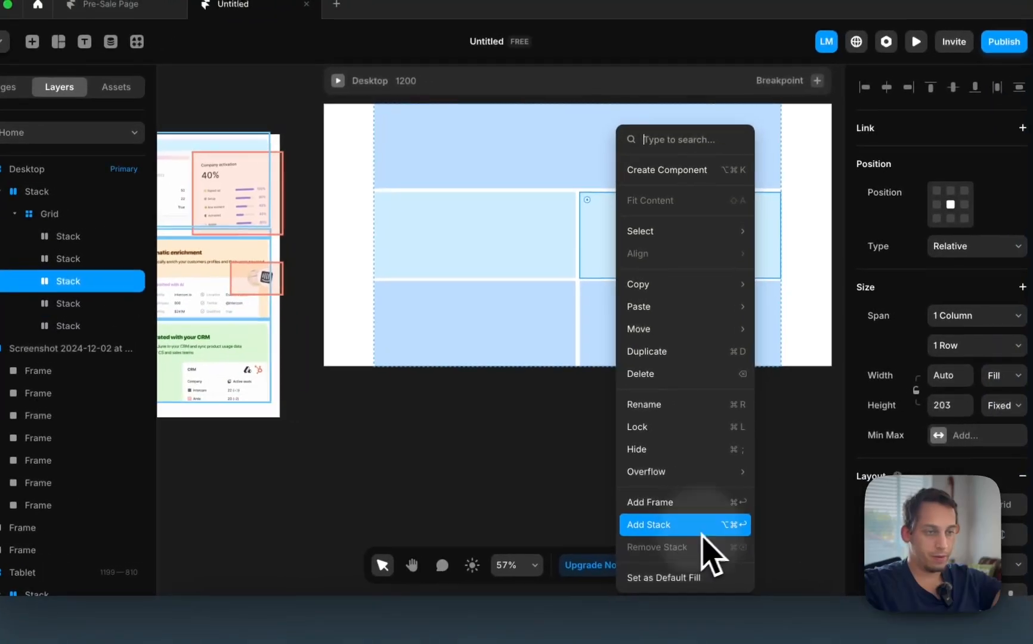
pyautogui.click(745, 533)
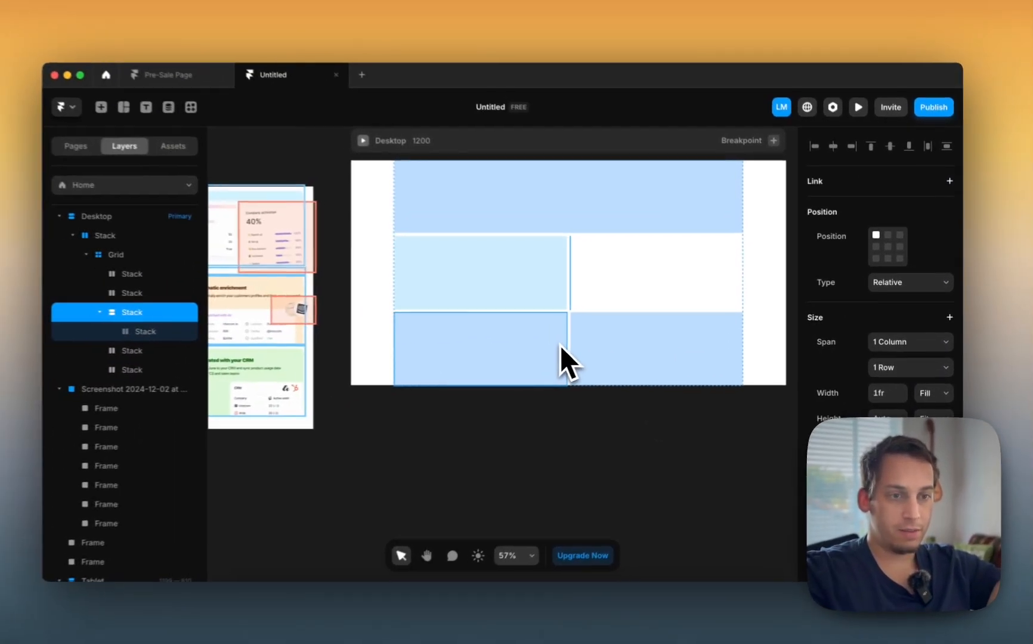
pyautogui.hscroll(-5, 560, 345)
pyautogui.scroll(3, 540, 353)
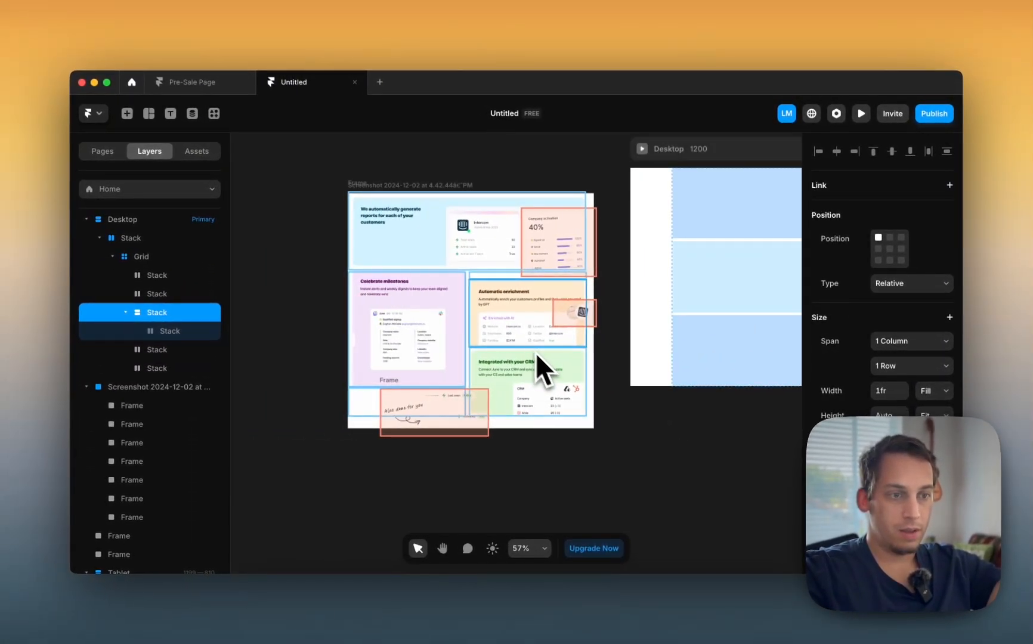
pyautogui.scroll(2, 500, 286)
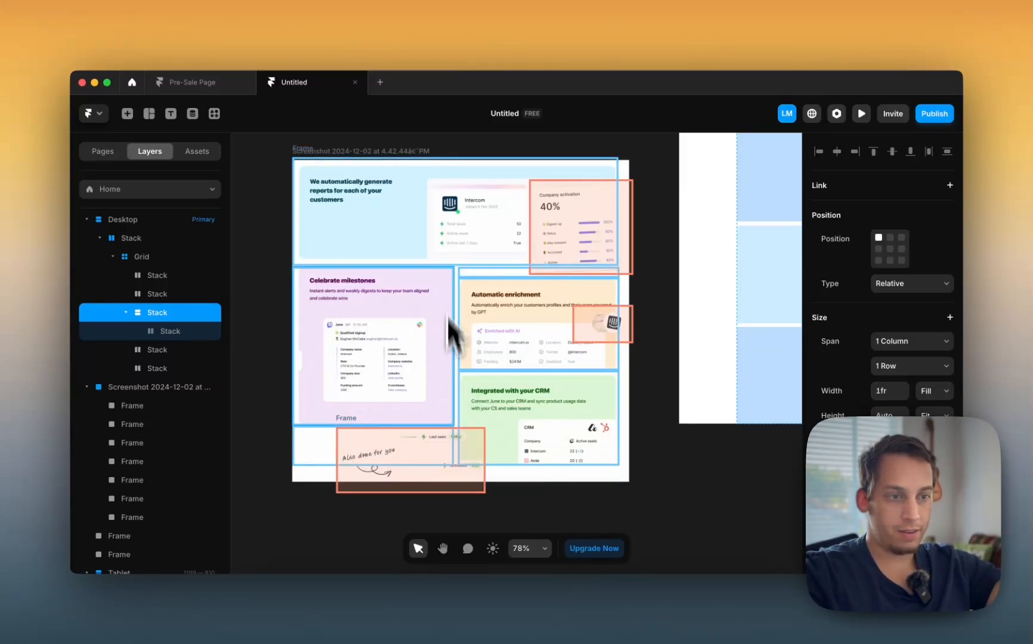
pyautogui.hscroll(-3, 347, 431)
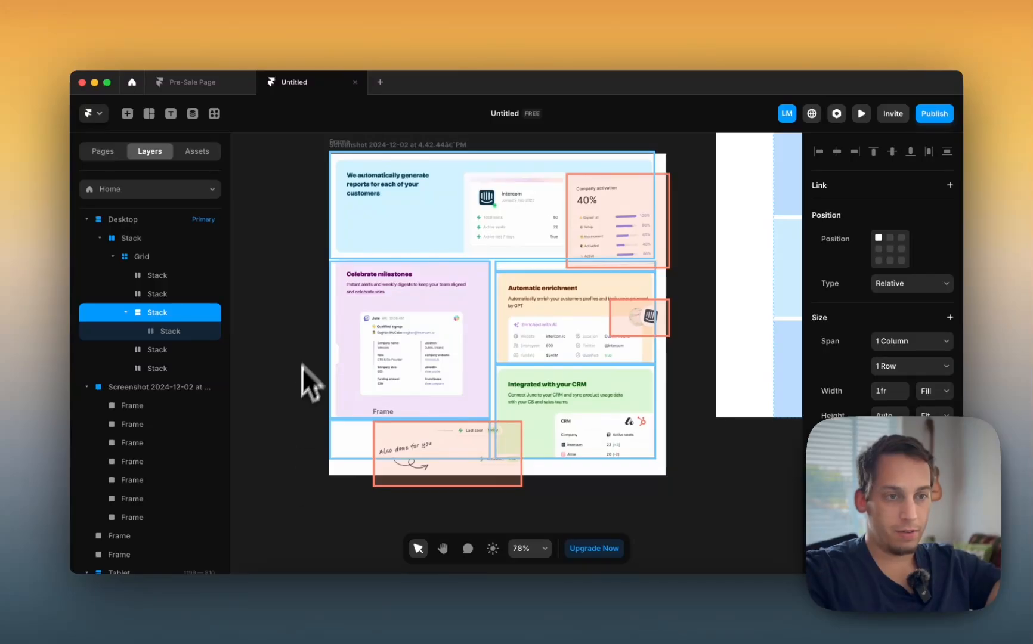
pyautogui.click(338, 220)
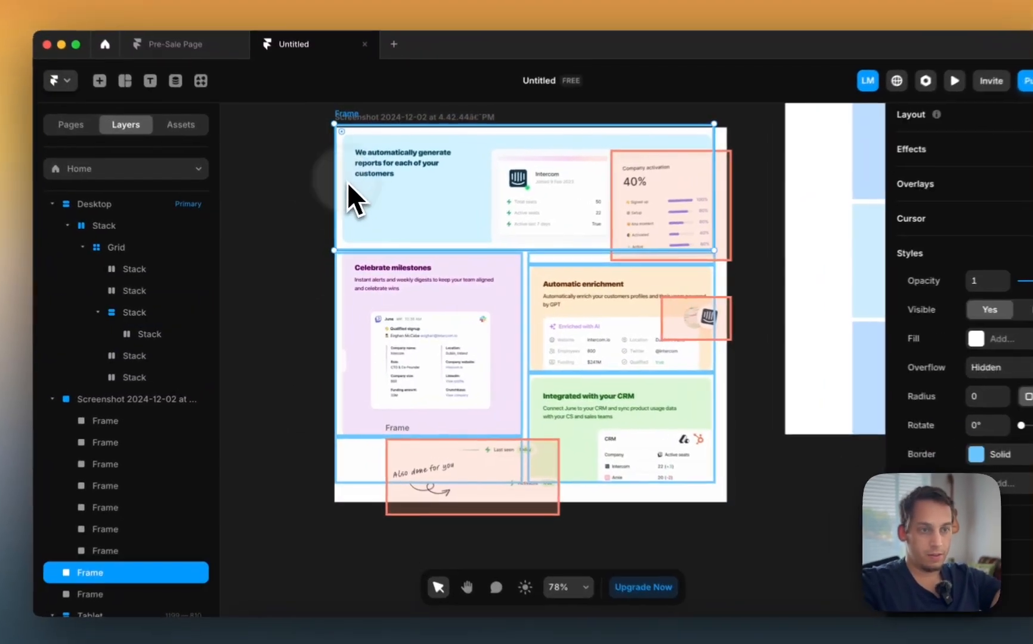
pyautogui.click(353, 262)
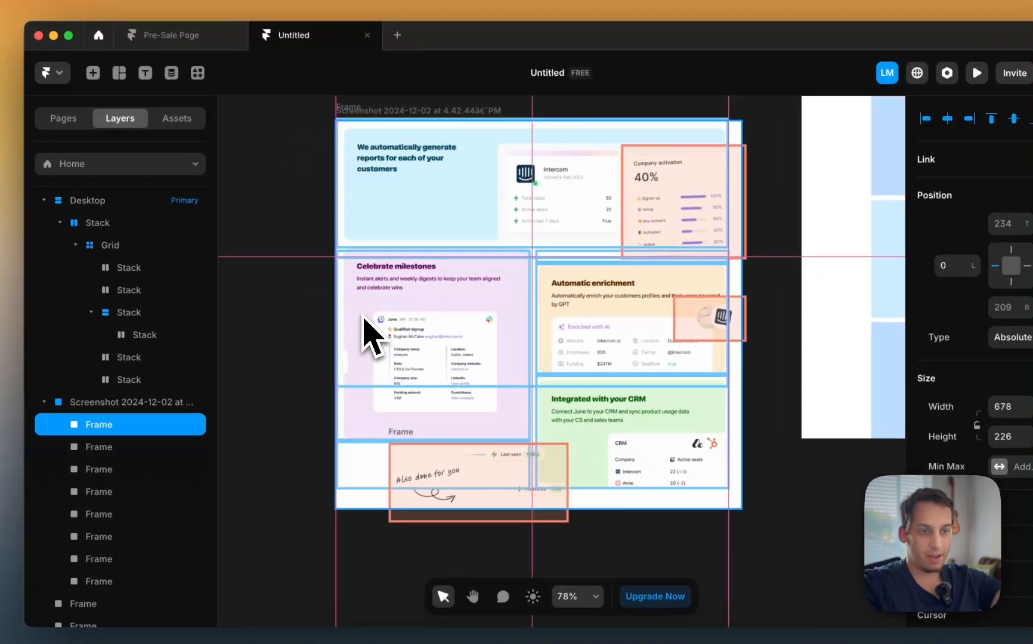
pyautogui.moveTo(364, 317); pyautogui.dragTo(370, 178)
pyautogui.press('BackSpace')
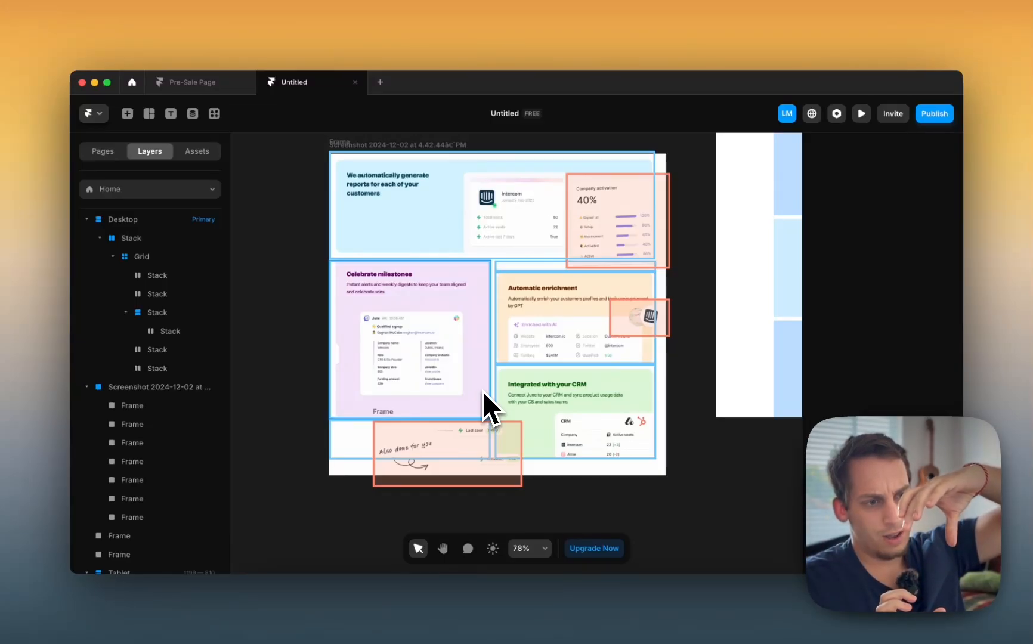
# Step: Delete the three unwrapped single-column stacks from the Desktop grid, keeping the two-column stack and the wrapped stack
pyautogui.scroll(-5, 481, 382)
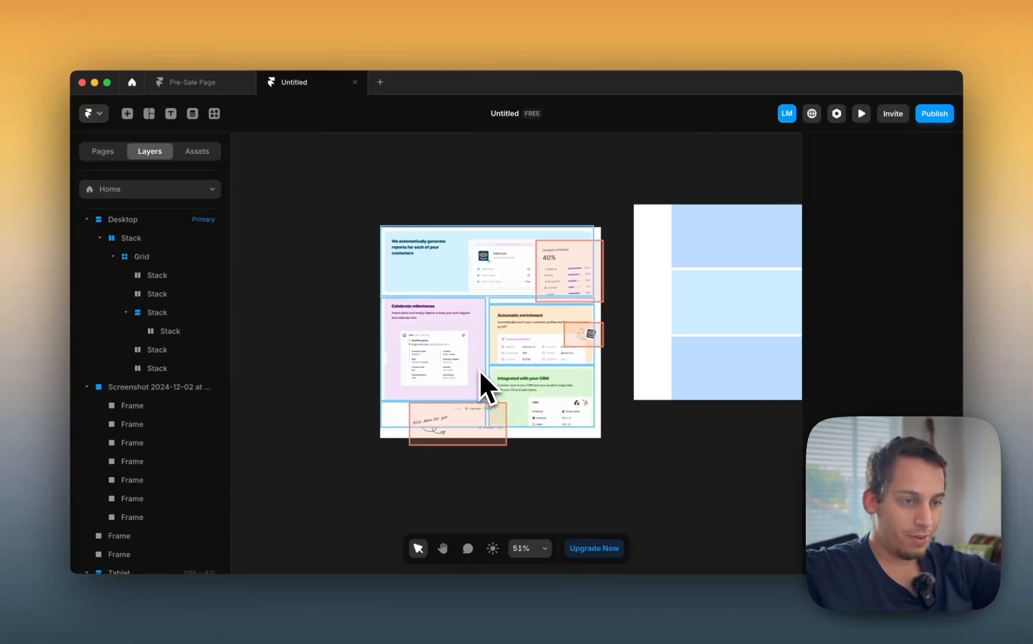
pyautogui.hscroll(5, 676, 426)
pyautogui.click(591, 331)
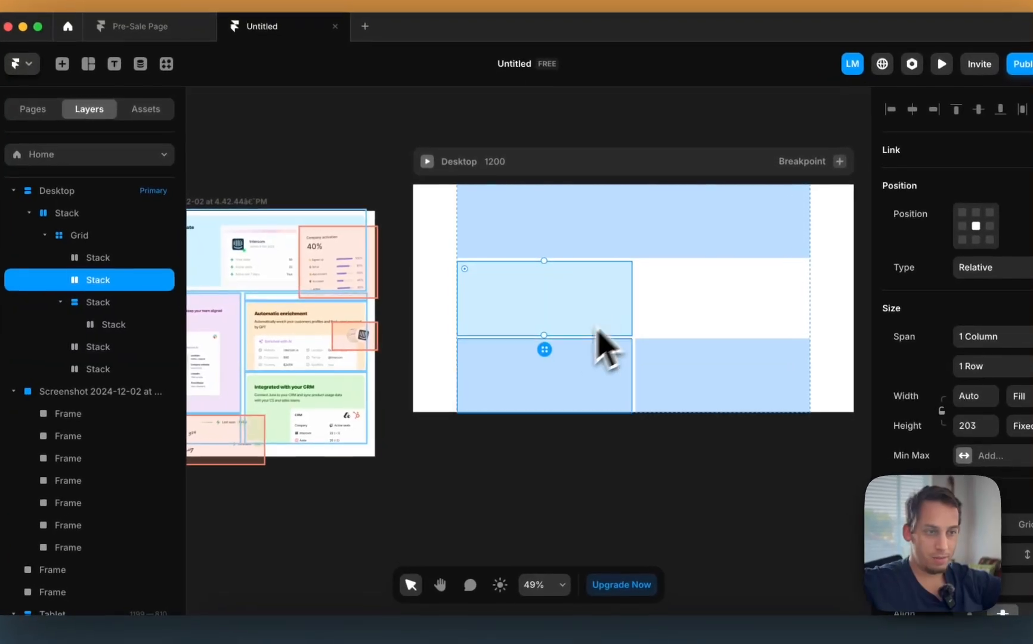
pyautogui.press('BackSpace')
pyautogui.click(572, 362)
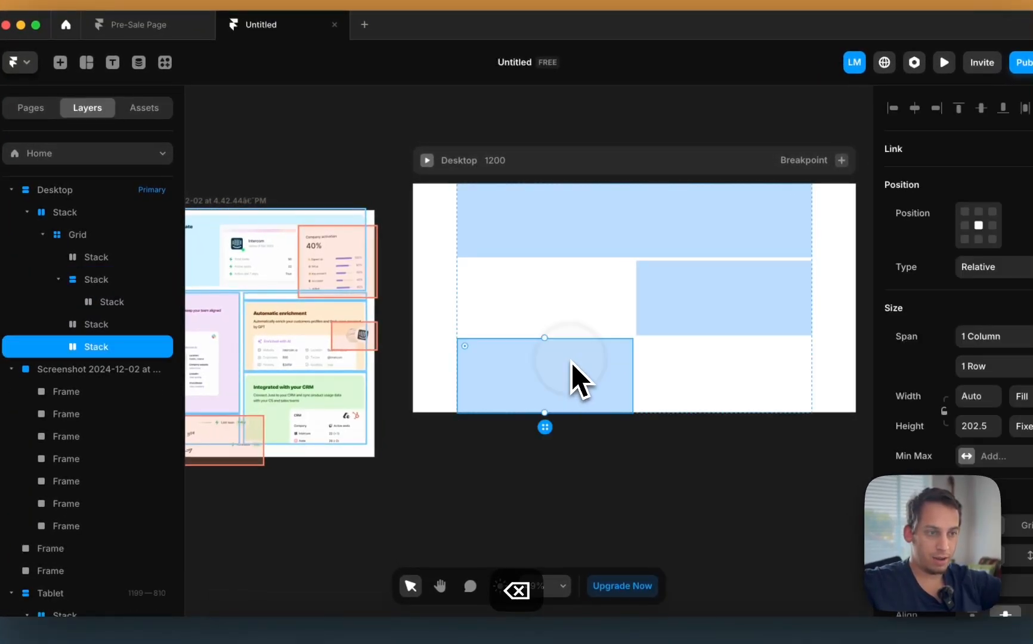
pyautogui.press('BackSpace')
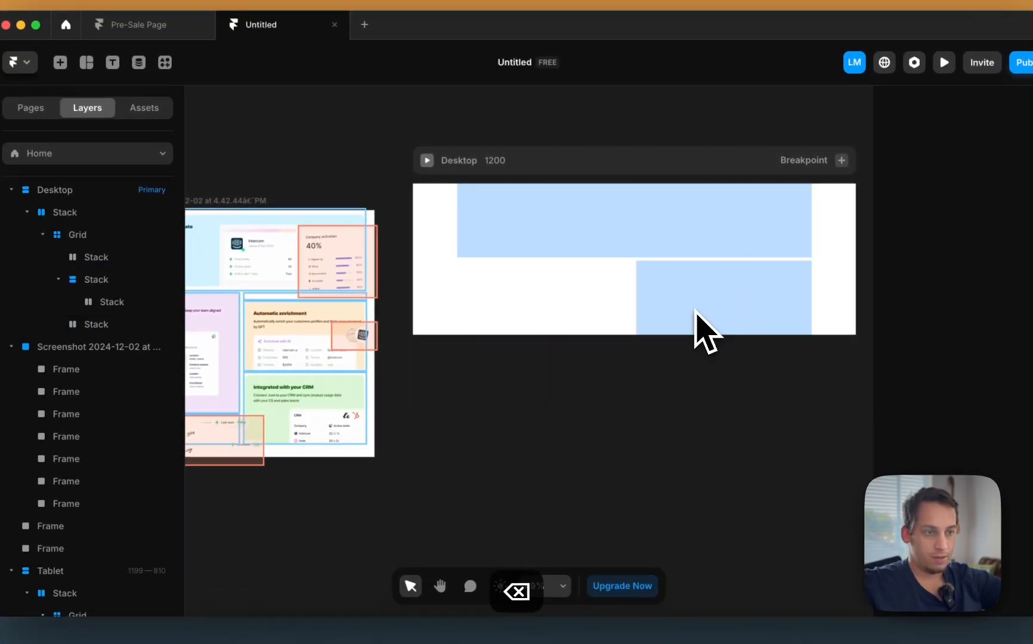
pyautogui.click(665, 312)
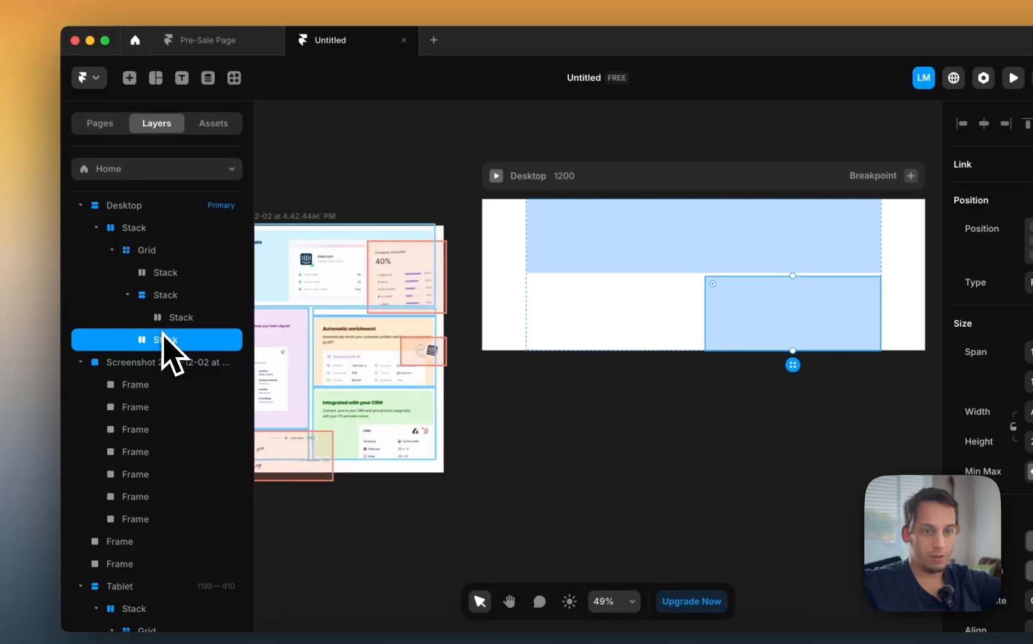
pyautogui.press('BackSpace')
# Step: Set the width of the stack nested inside the Desktop grid's wrapper stack to Fill
pyautogui.click(159, 303)
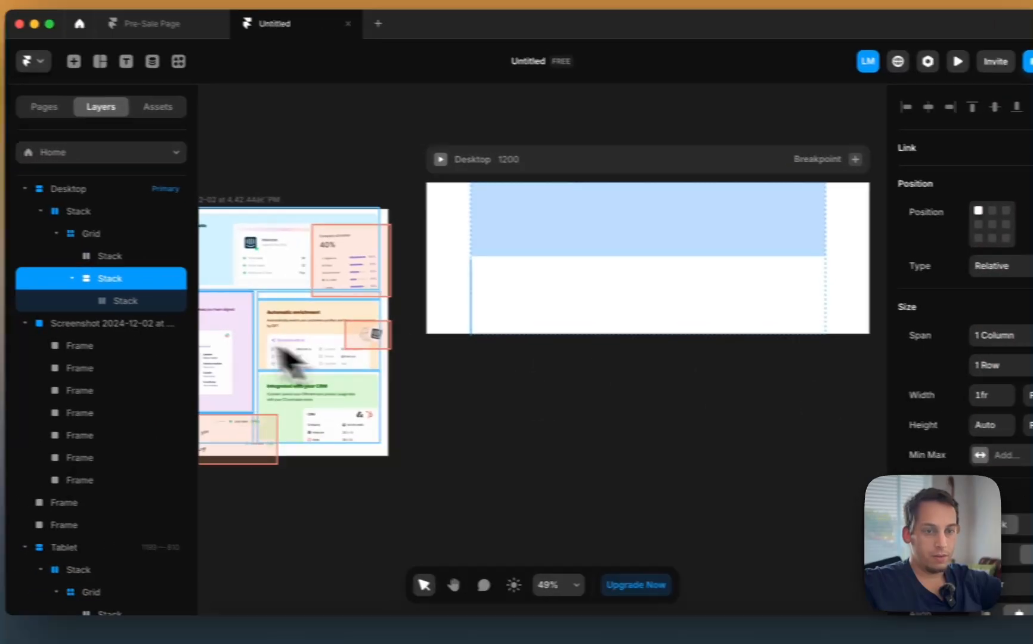
pyautogui.click(164, 302)
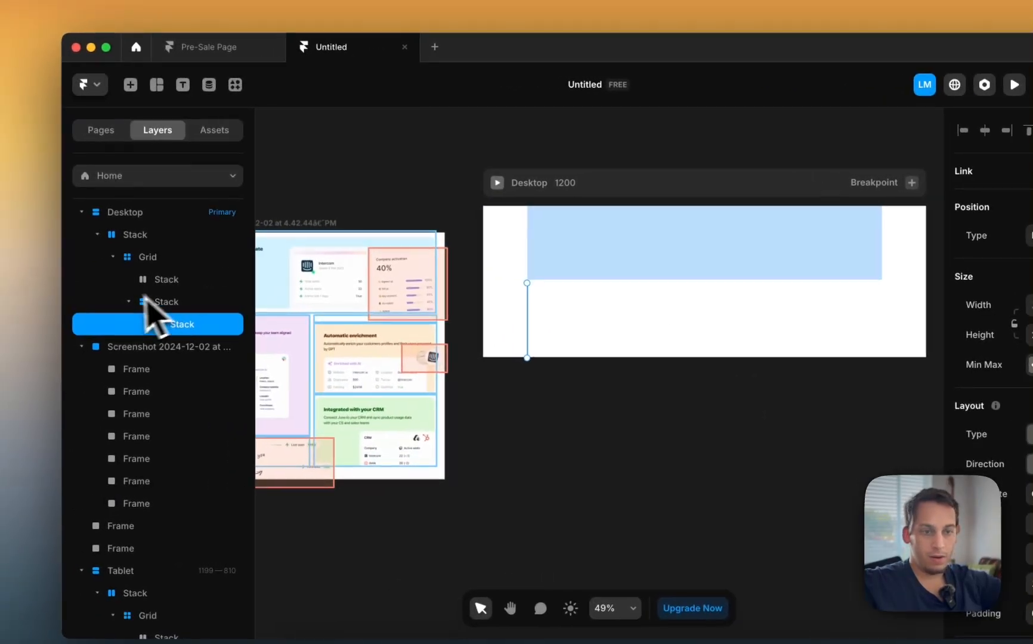
pyautogui.click(148, 302)
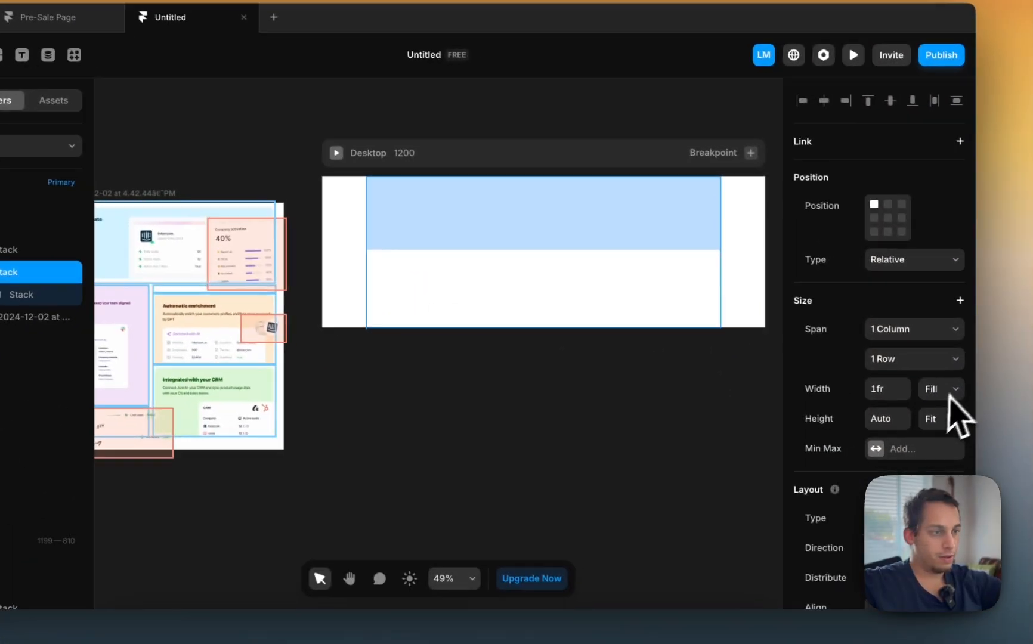
pyautogui.click(941, 382)
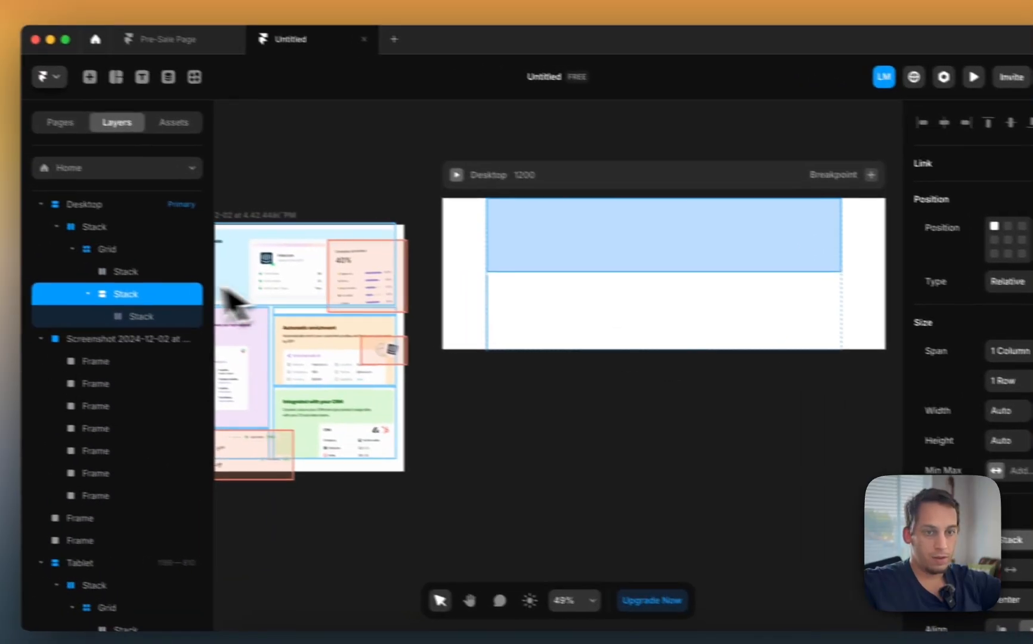
pyautogui.click(147, 260)
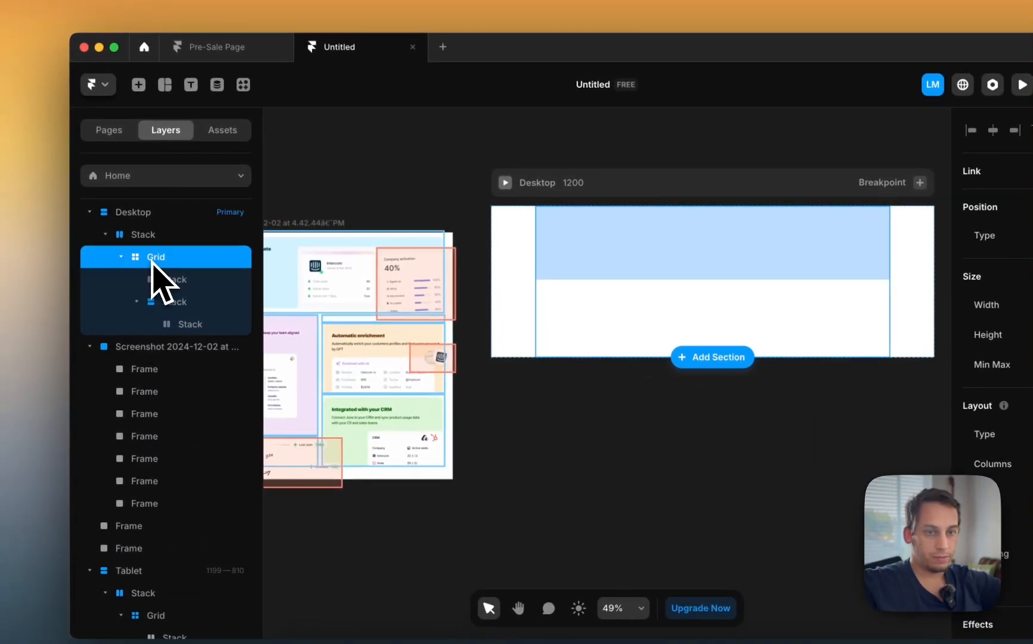
pyautogui.click(180, 309)
pyautogui.click(177, 325)
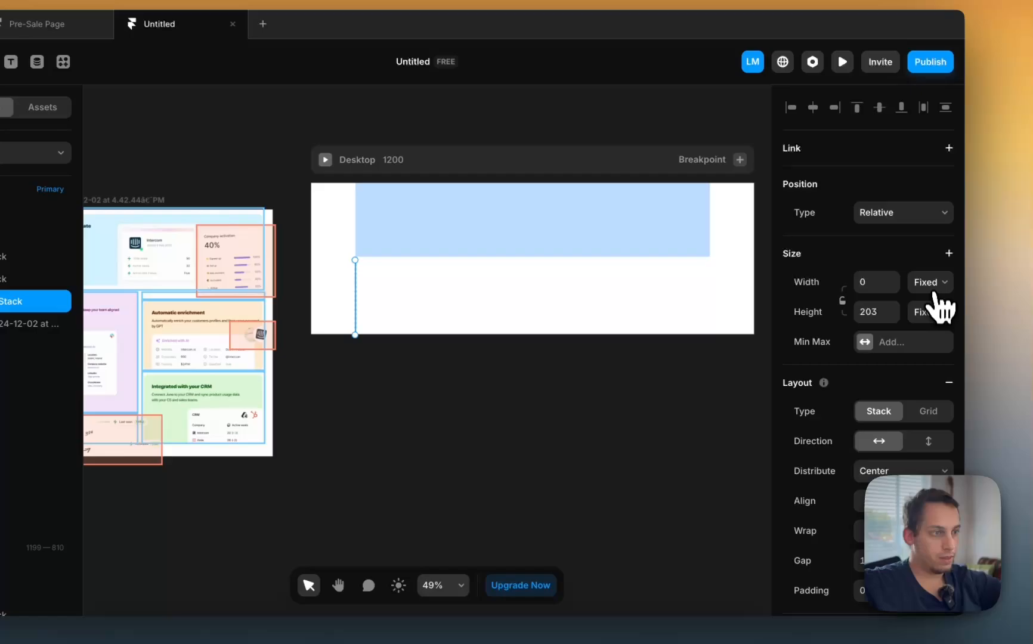
pyautogui.click(919, 282)
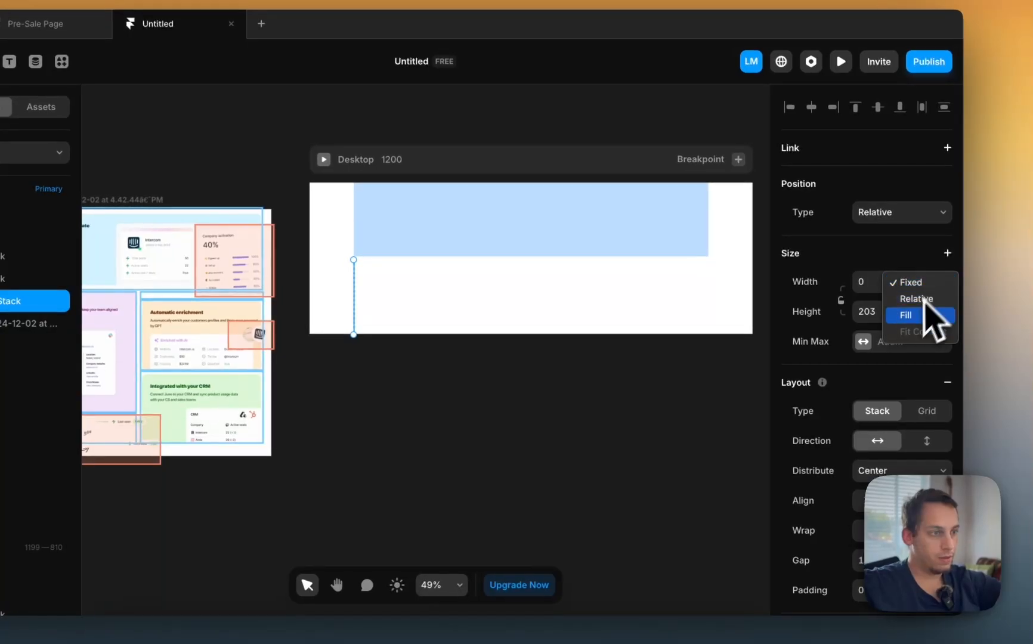
pyautogui.click(913, 315)
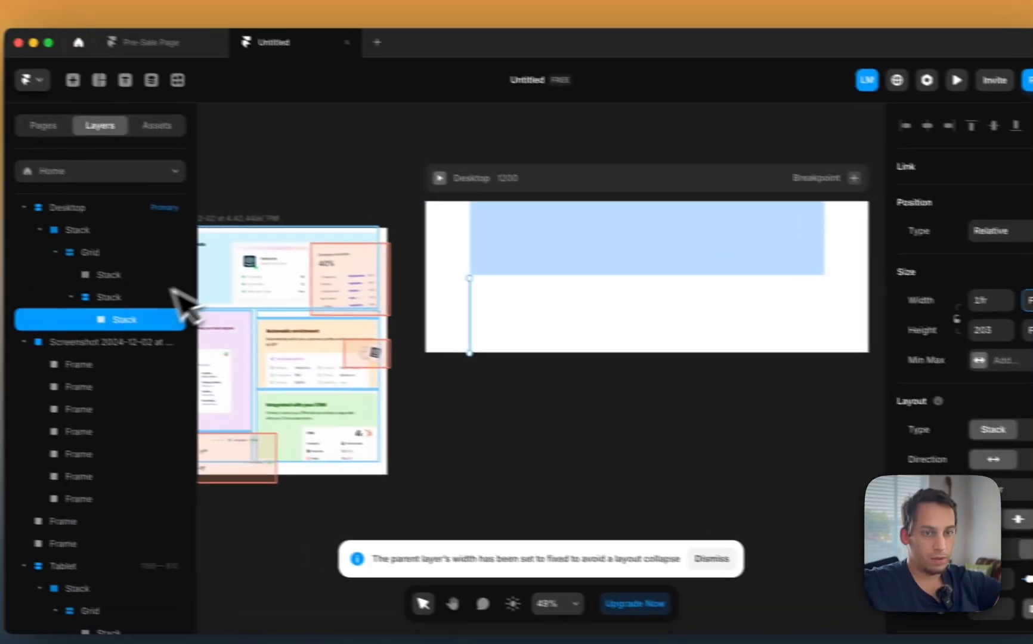
# Step: Set the width of the wrapper stack below the Desktop grid's two-column stack to Fill
pyautogui.click(62, 278)
pyautogui.click(946, 406)
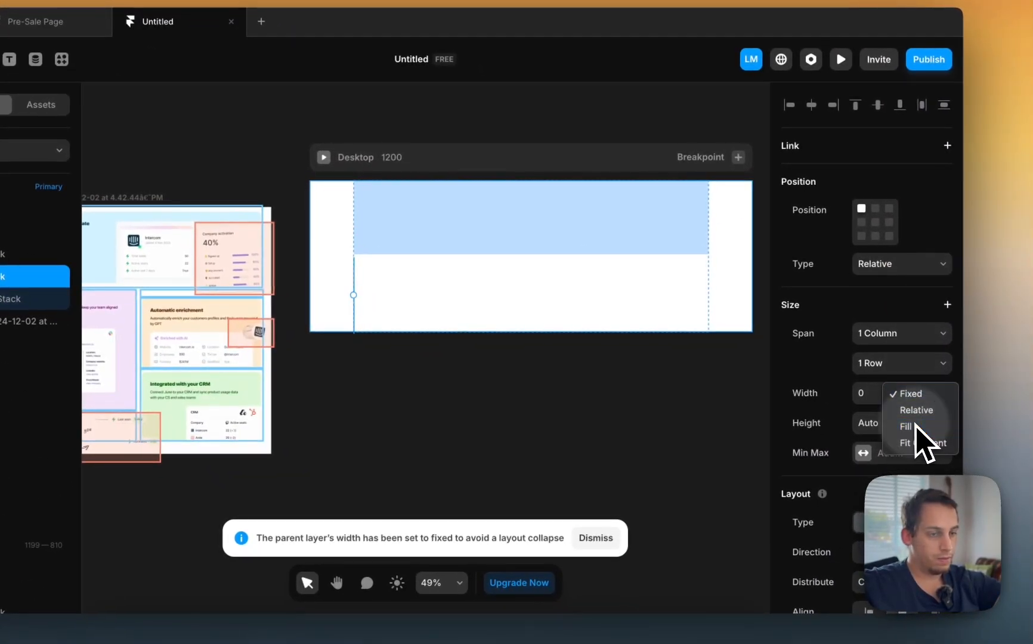
pyautogui.click(928, 433)
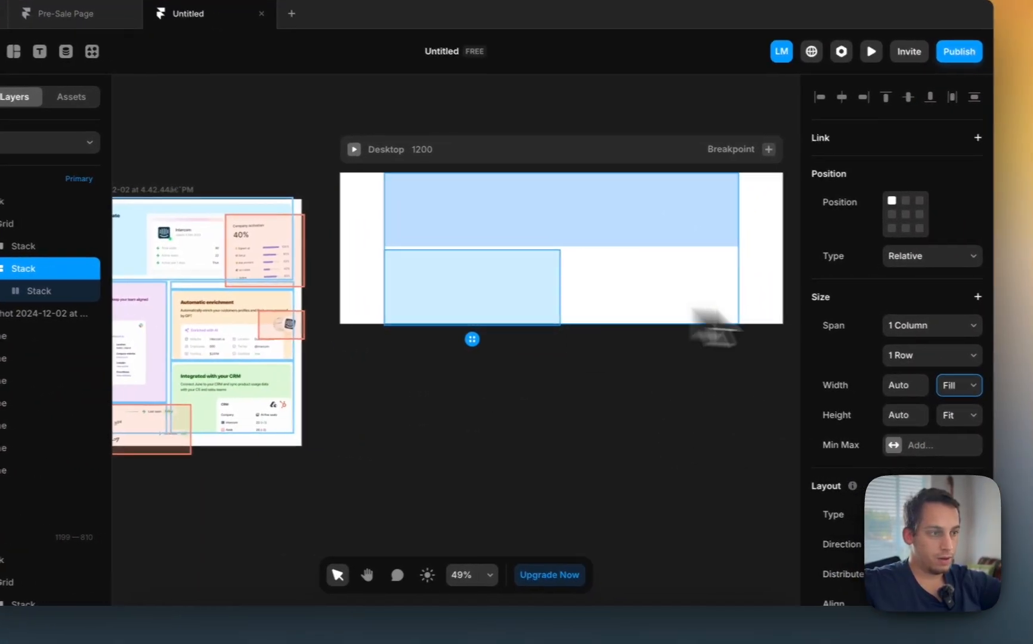
# Step: Make the wrapper stack in the Desktop grid span 2 rows, keeping it at 1 column
pyautogui.click(955, 326)
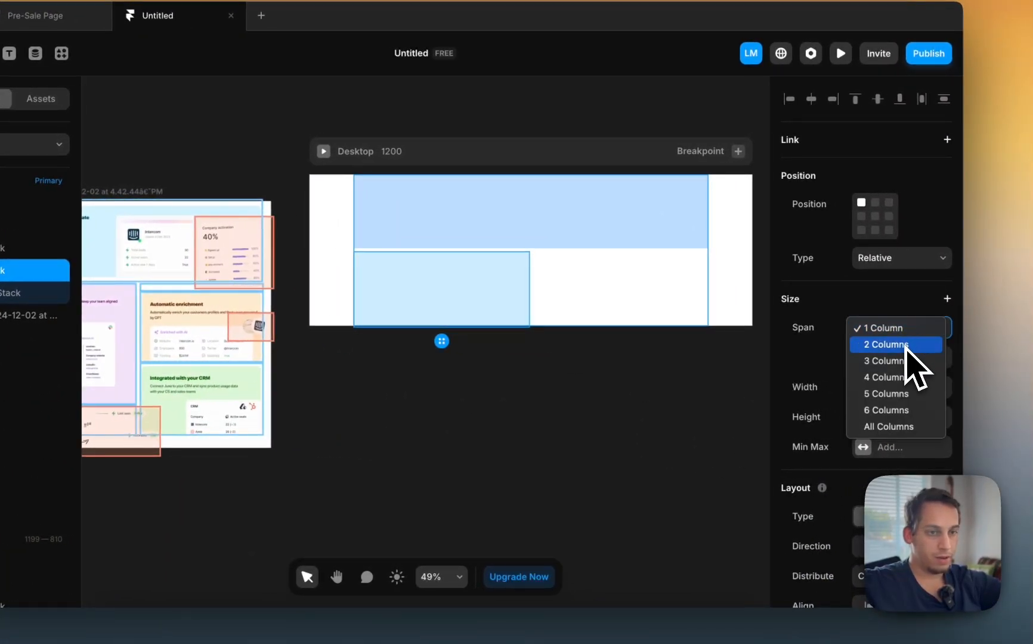
pyautogui.click(537, 306)
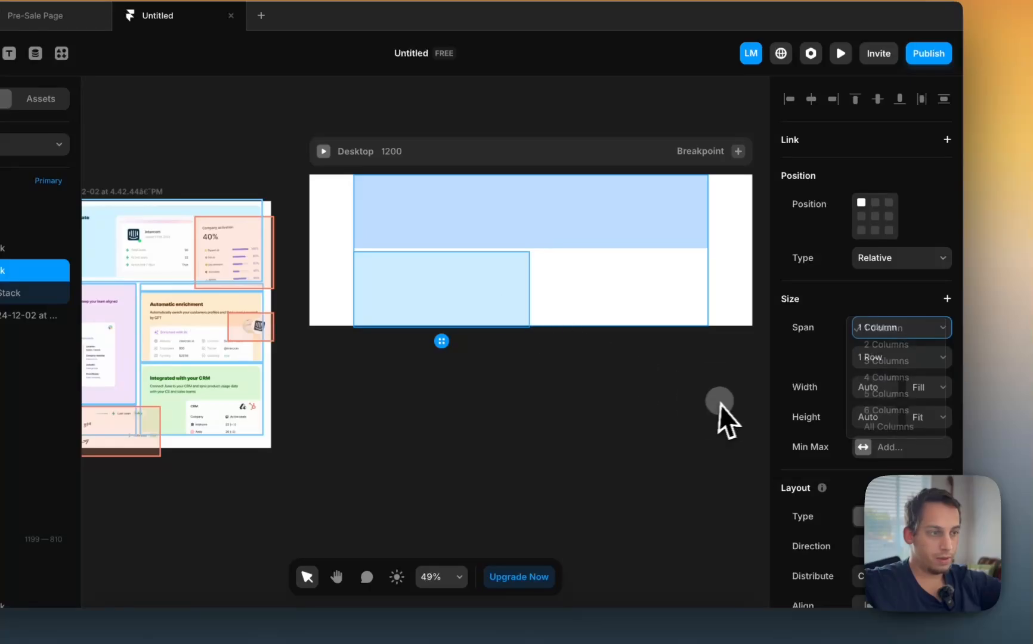
pyautogui.click(906, 361)
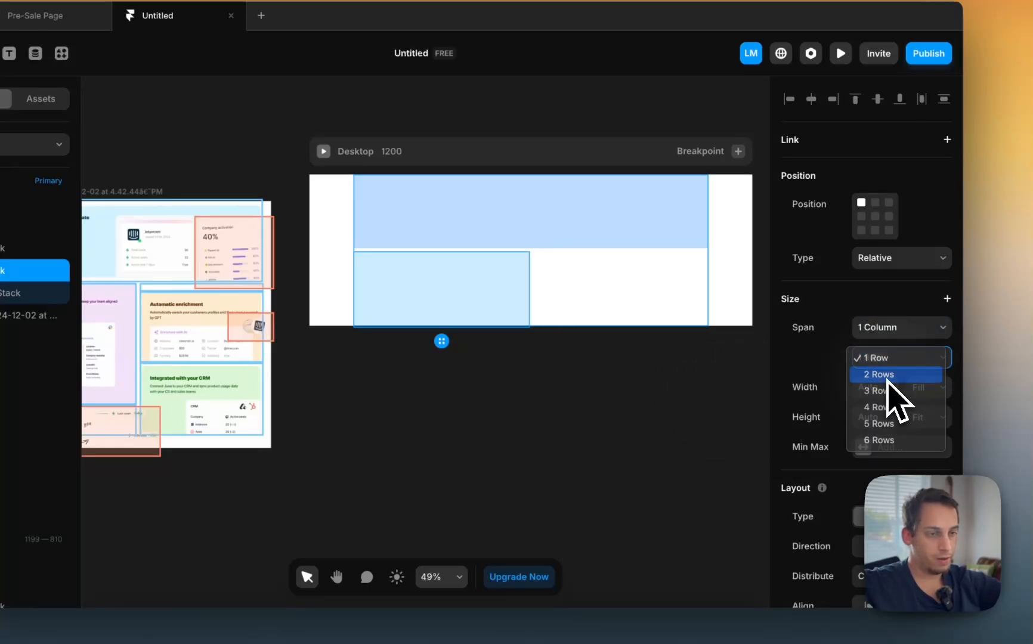
pyautogui.click(888, 376)
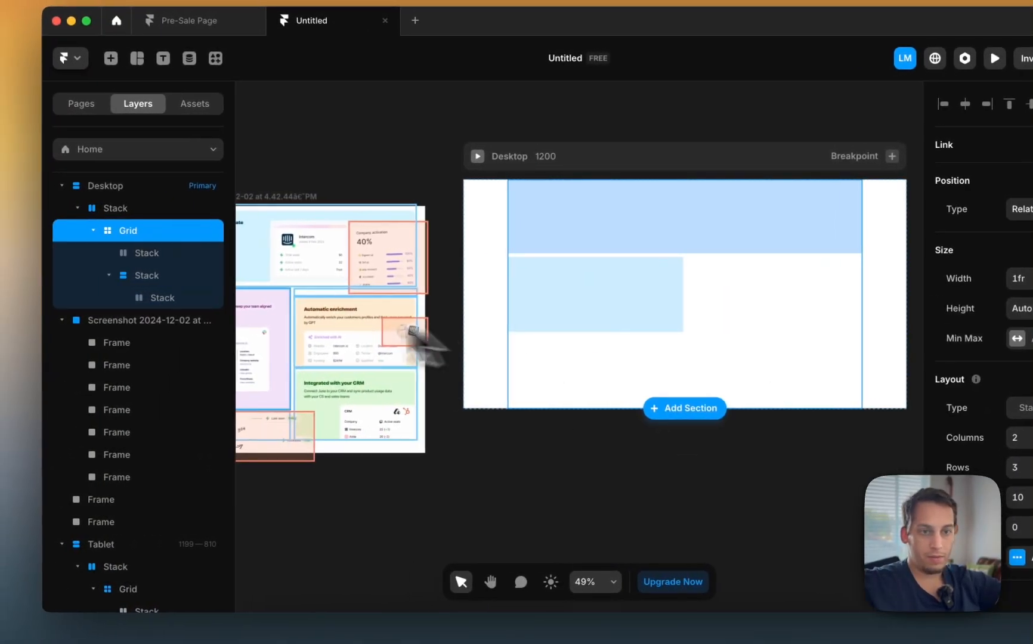
# Step: Duplicate the stack nested inside the Desktop grid's two-row wrapper stack
pyautogui.click(167, 275)
pyautogui.click(161, 306)
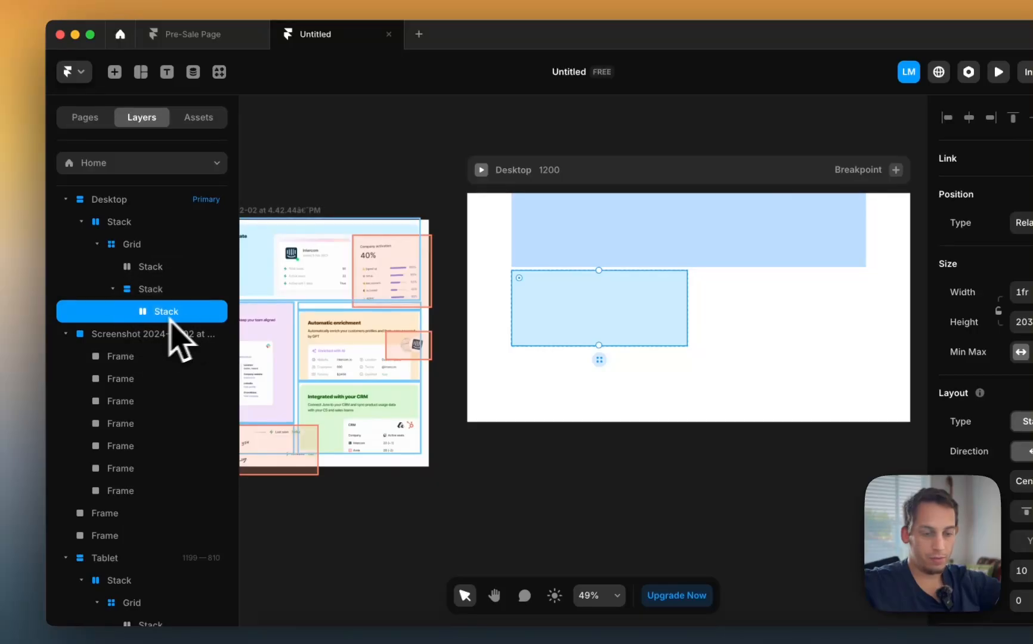
pyautogui.press('super+d')
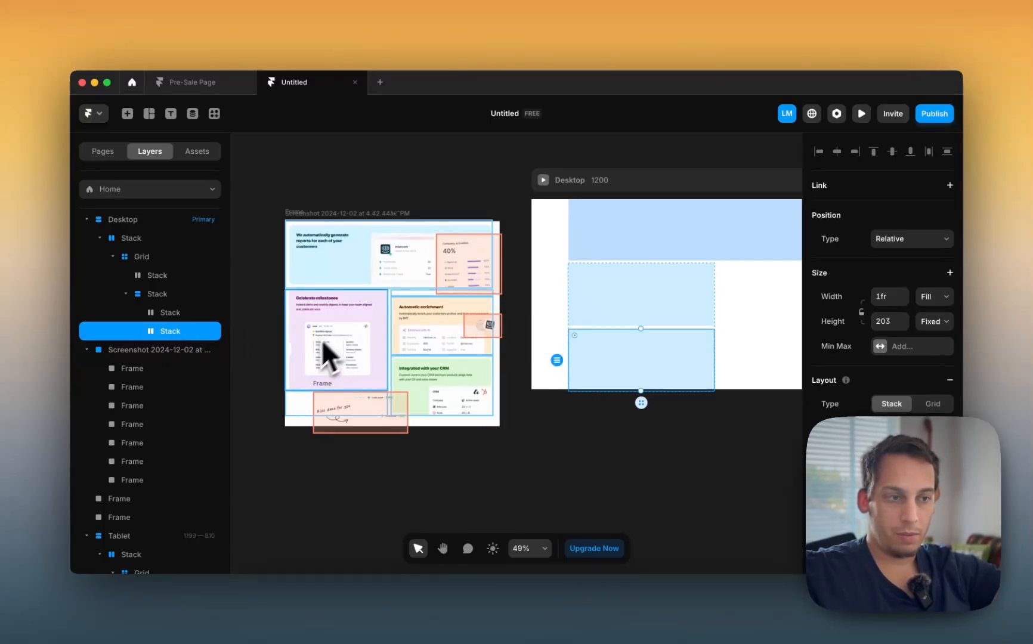
# Step: Make the two nested stacks' heights in the wrapper Relative, with 75% for the upper one and 25% for the lower one
pyautogui.click(638, 310)
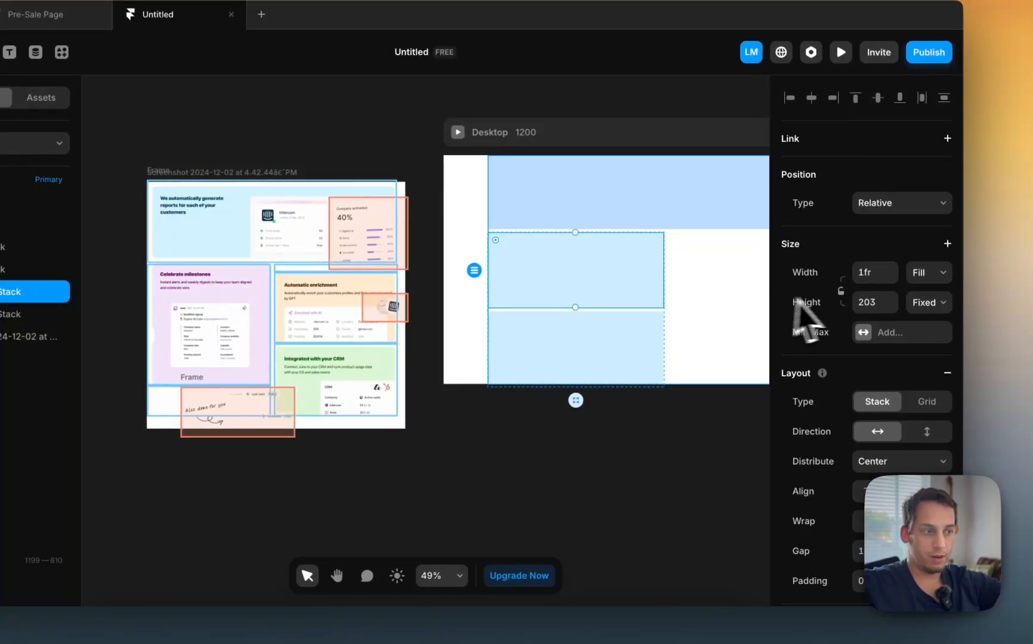
pyautogui.click(916, 303)
pyautogui.click(916, 327)
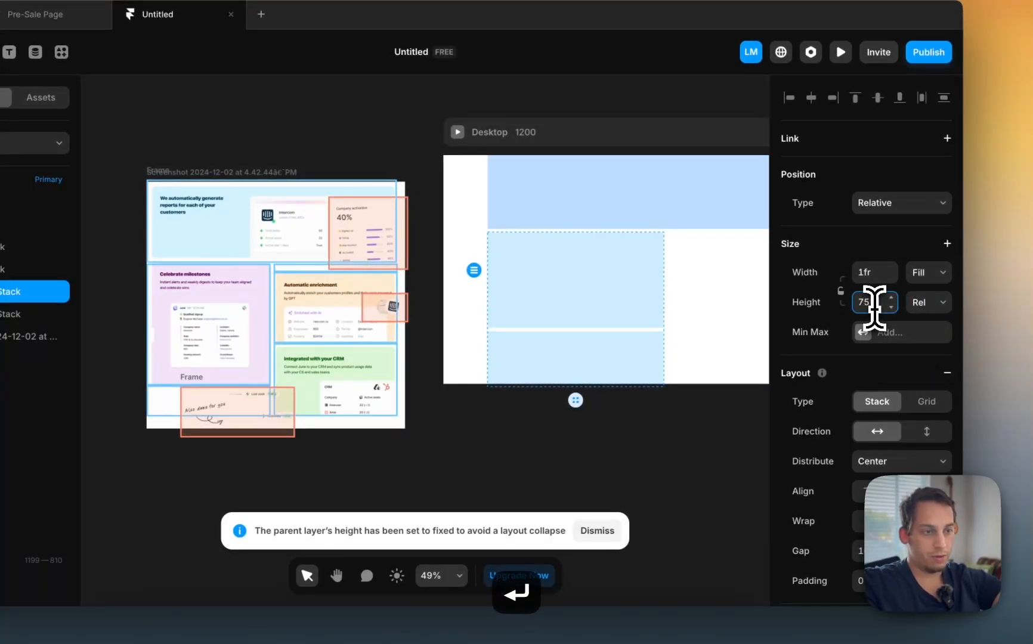
pyautogui.click(577, 381)
pyautogui.click(919, 303)
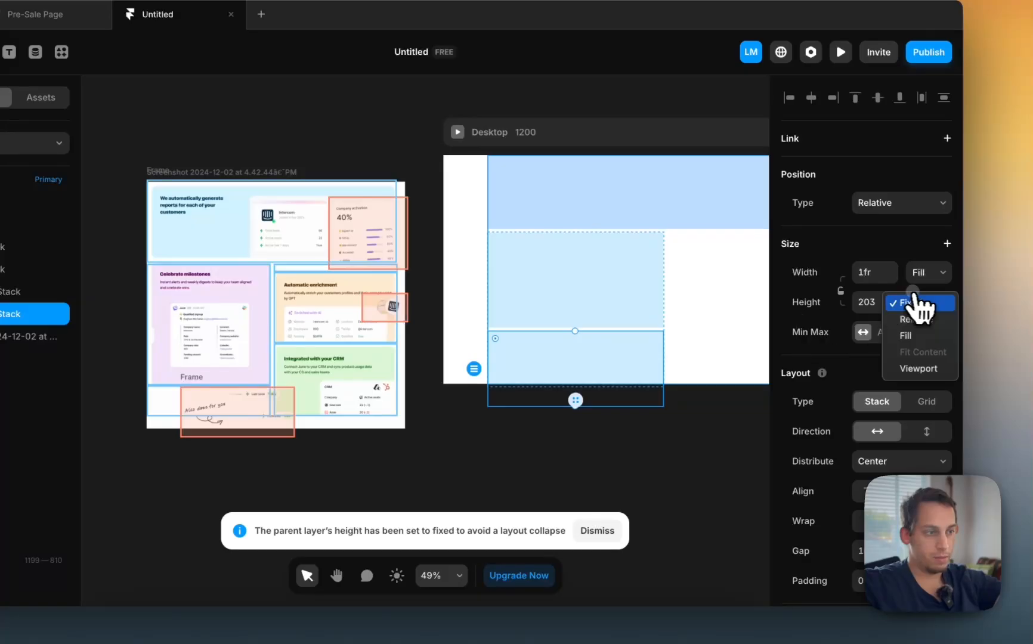
pyautogui.click(919, 321)
pyautogui.click(870, 302)
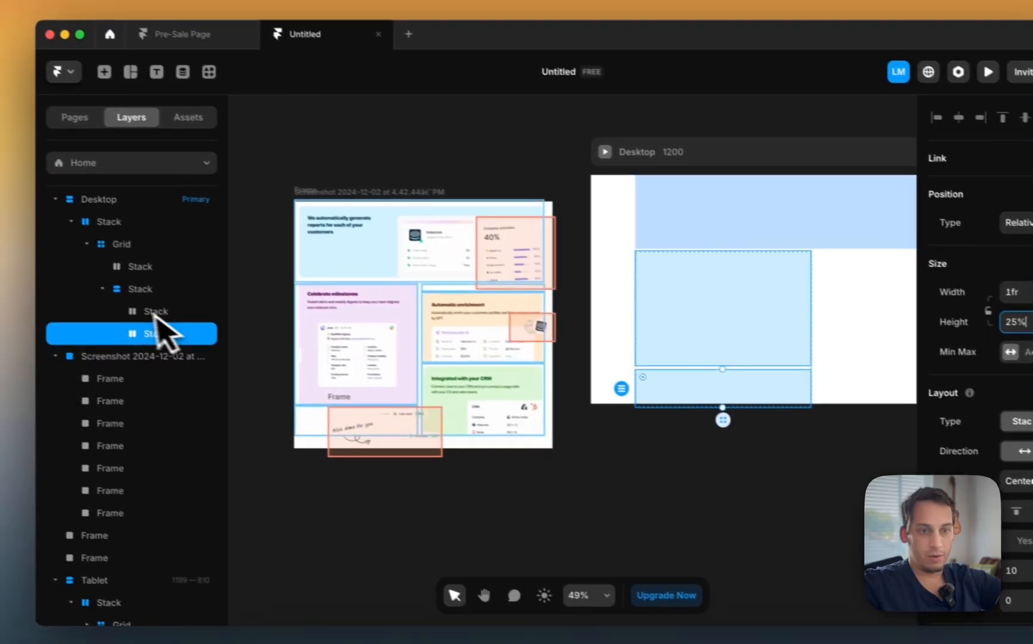
# Step: Set the height of the wrapper stack holding the two nested stacks to Fill
pyautogui.click(92, 273)
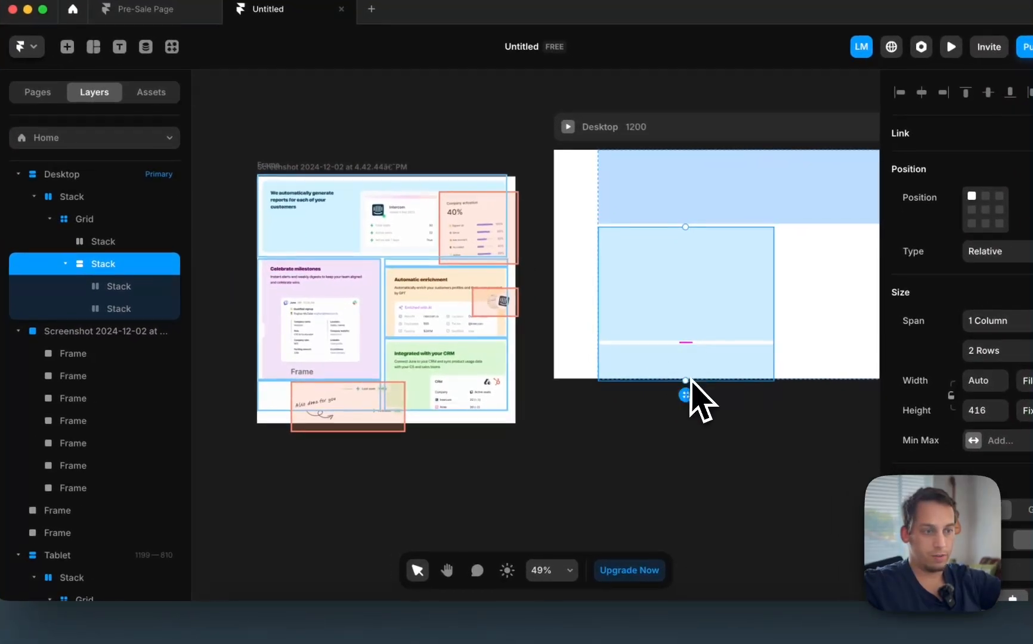
pyautogui.moveTo(686, 381); pyautogui.dragTo(689, 427)
pyautogui.press('super+z')
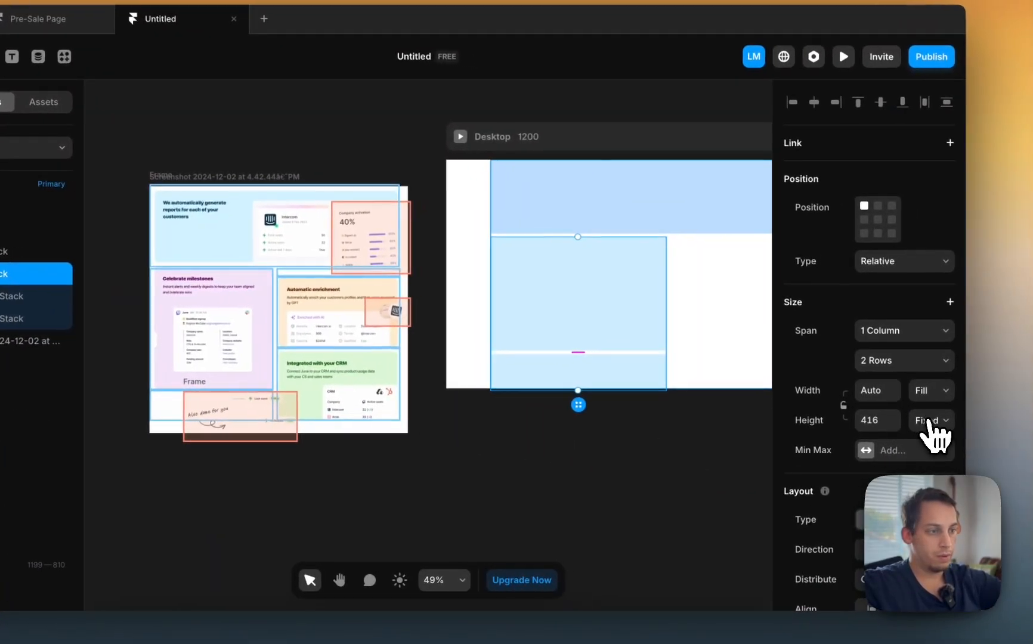
pyautogui.click(929, 421)
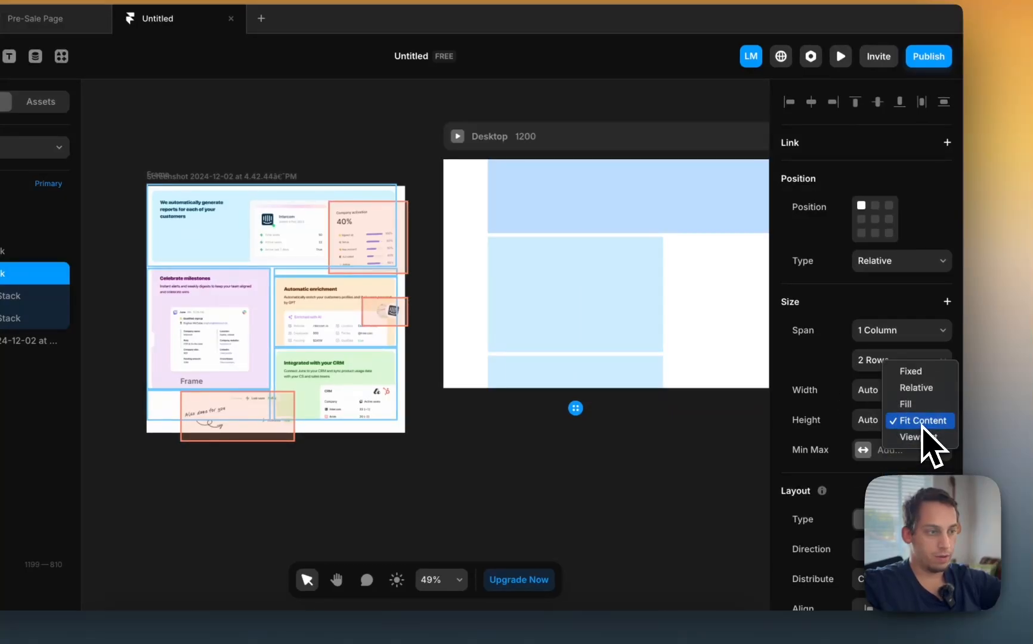
pyautogui.click(922, 405)
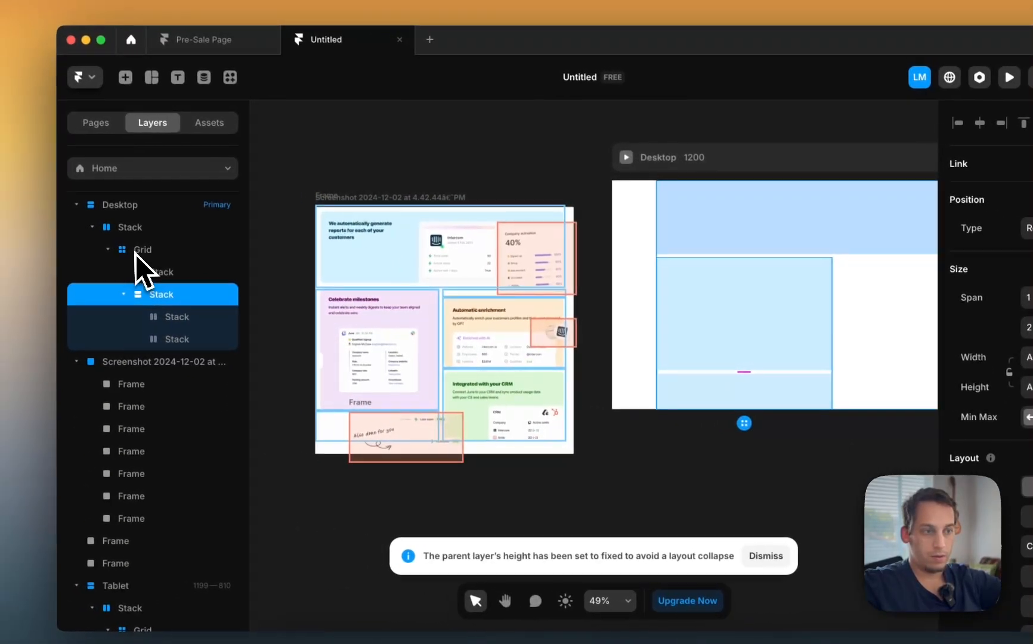
# Step: Stretch the Desktop grid's height to 799 and try to edit its number of rows
pyautogui.click(142, 249)
pyautogui.scroll(-3, 362, 326)
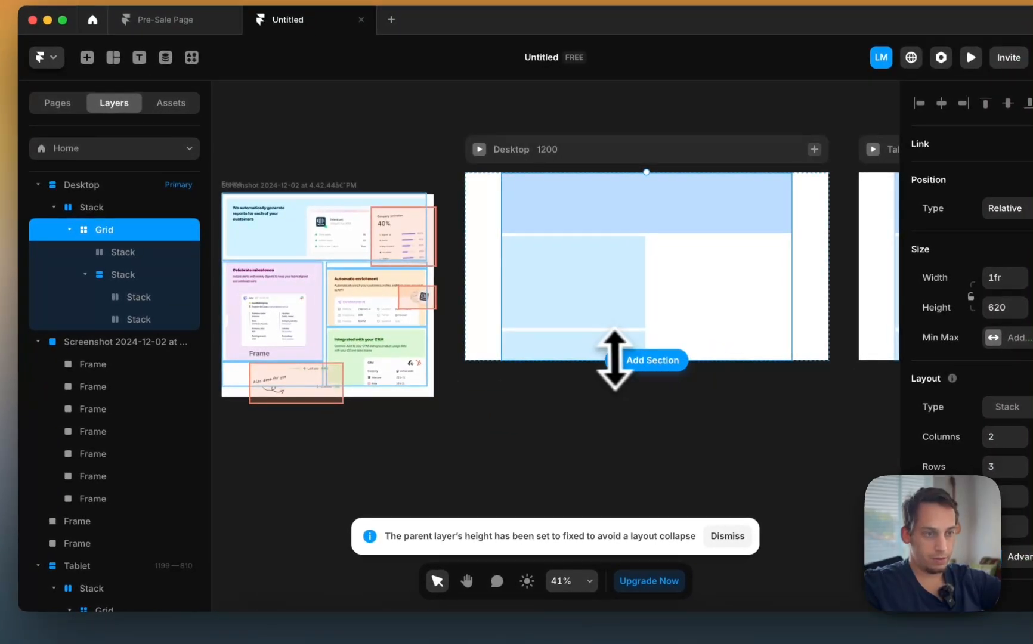
pyautogui.moveTo(615, 360); pyautogui.dragTo(591, 417)
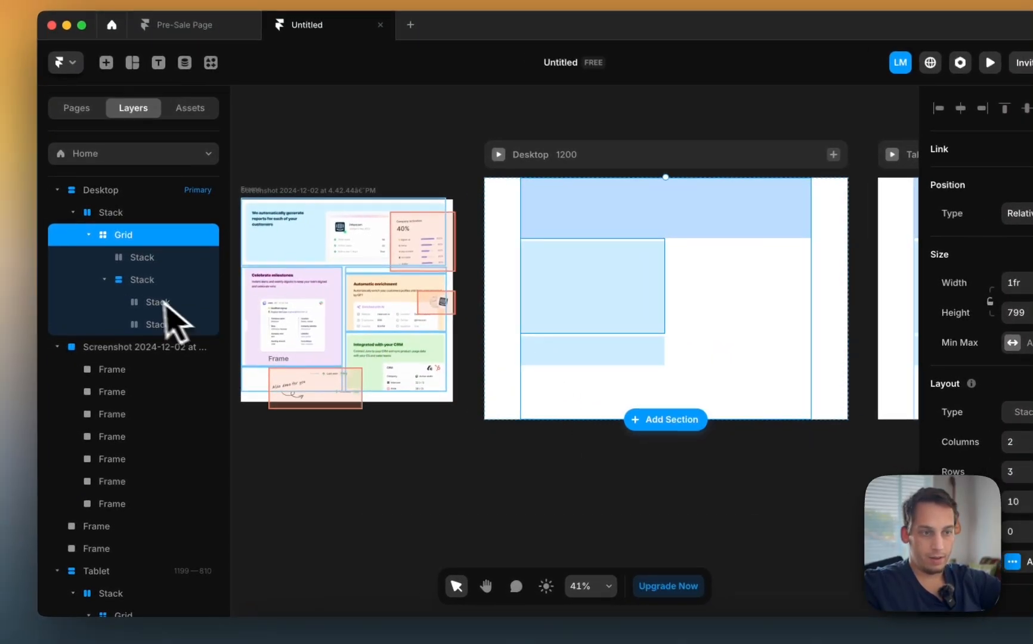
pyautogui.click(125, 275)
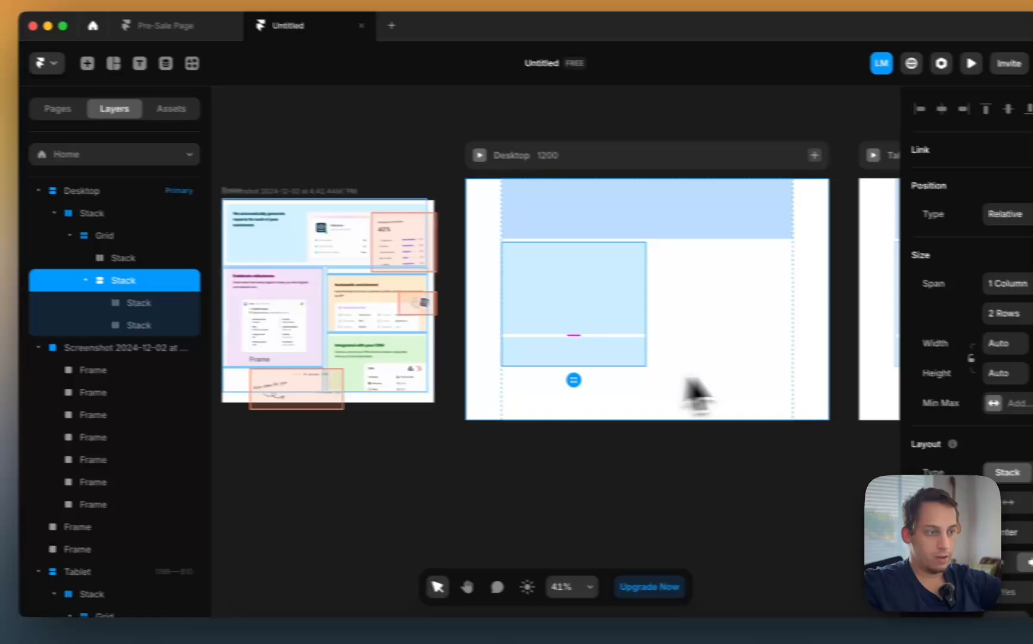
pyautogui.click(698, 393)
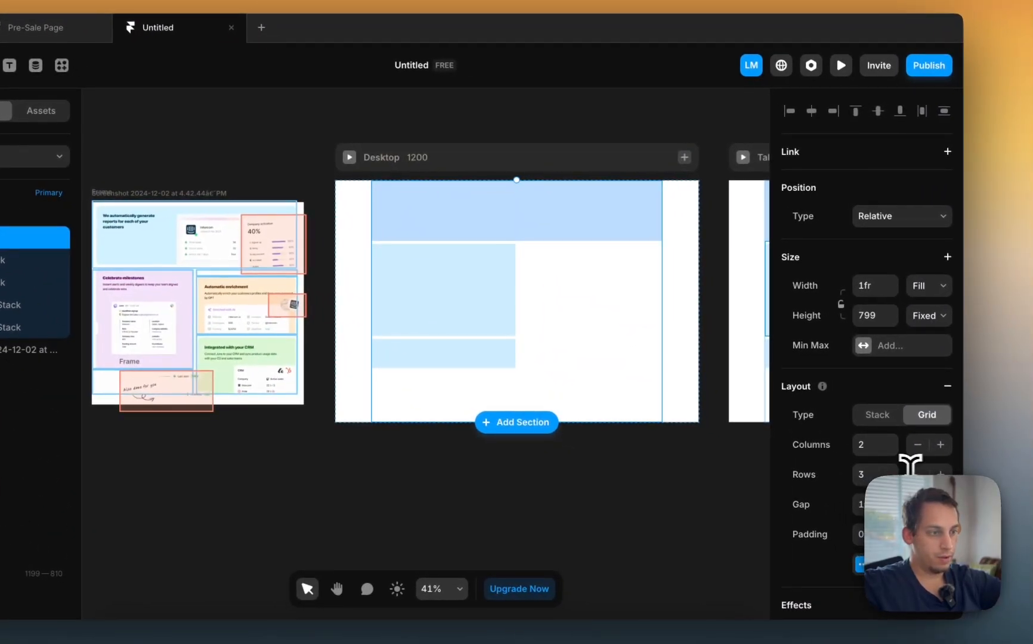
pyautogui.click(863, 474)
pyautogui.click(729, 488)
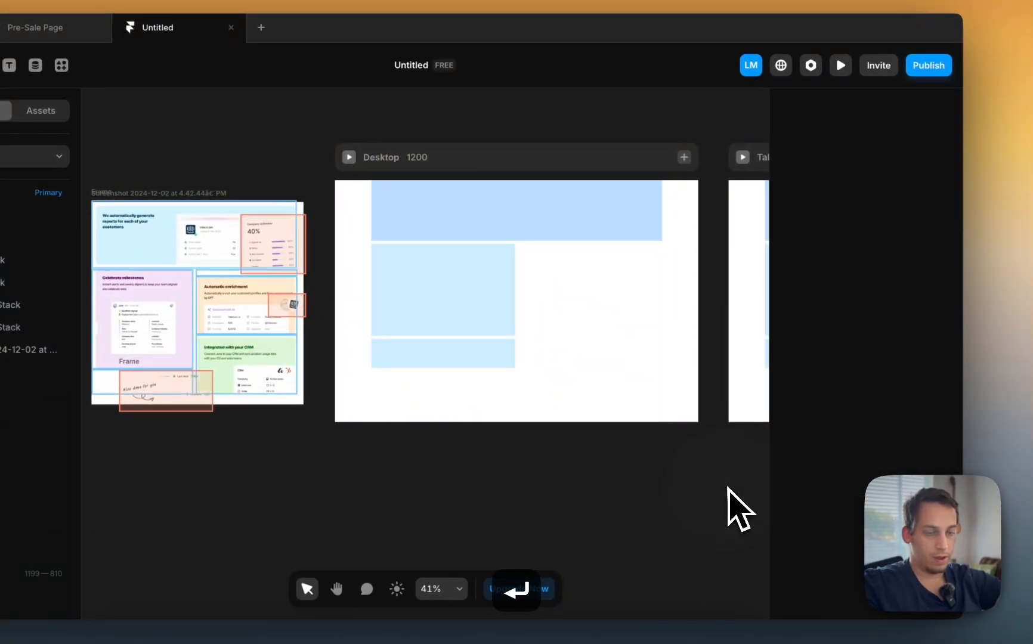
pyautogui.hscroll(-2, 529, 347)
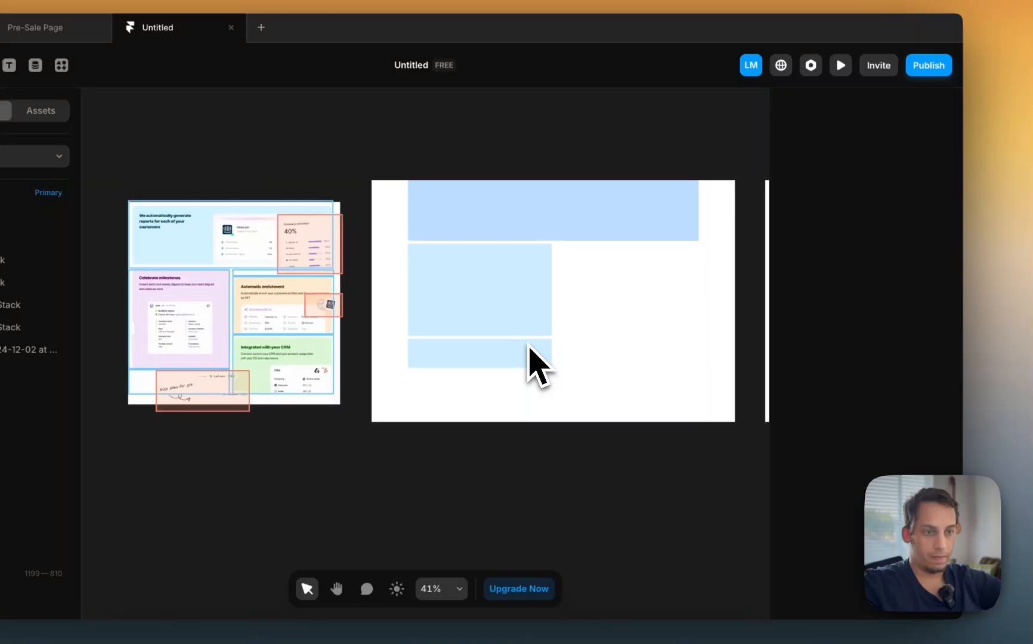
# Step: Try a 2-row span on the two-column stack in the Desktop grid and check its effect on the grid and wrapper
pyautogui.click(551, 237)
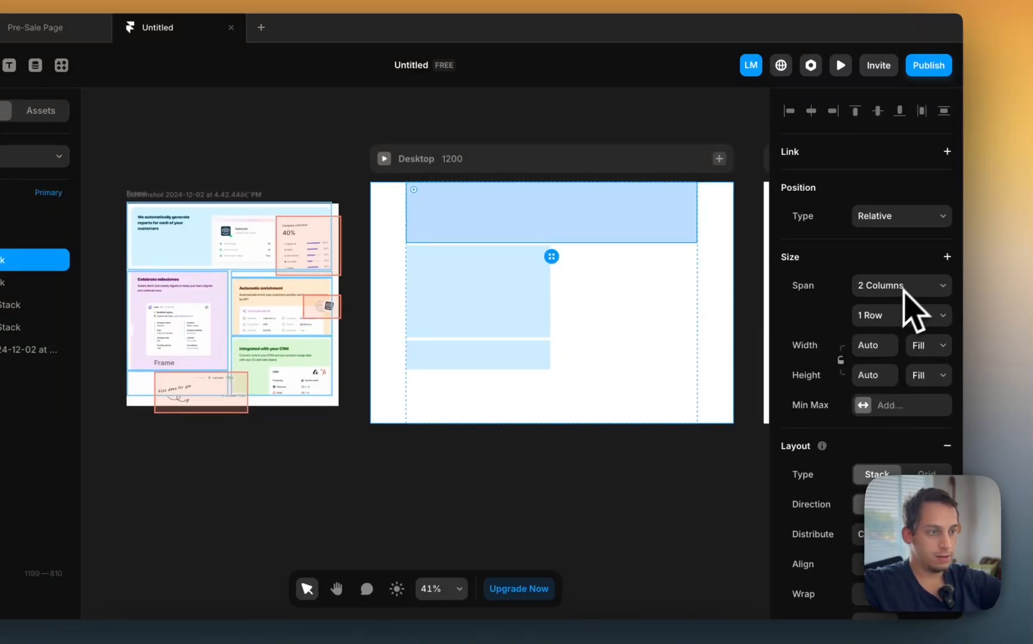
pyautogui.click(913, 315)
pyautogui.click(889, 334)
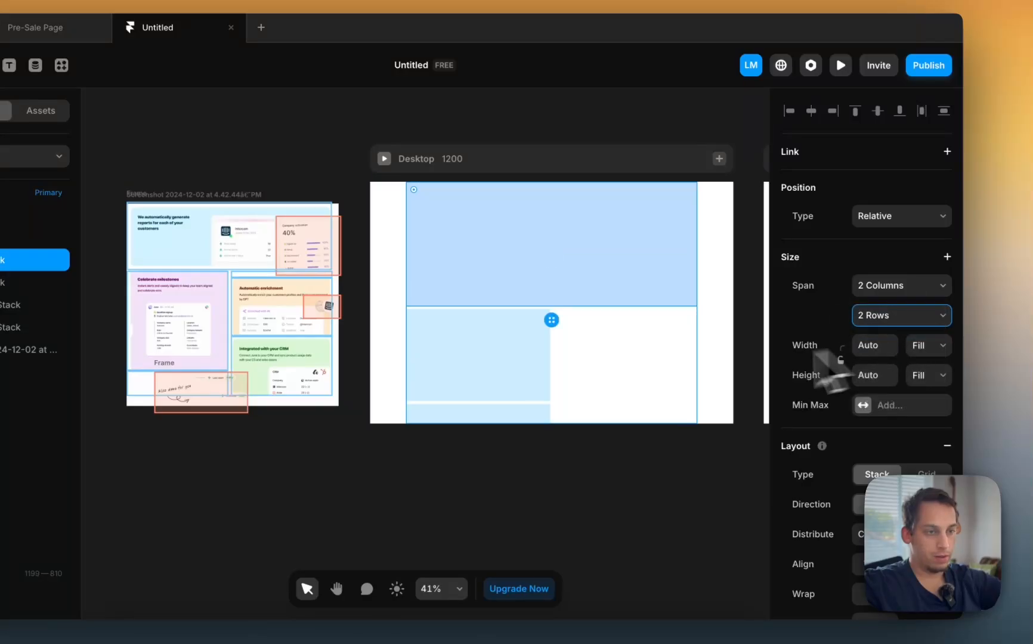
pyautogui.click(600, 379)
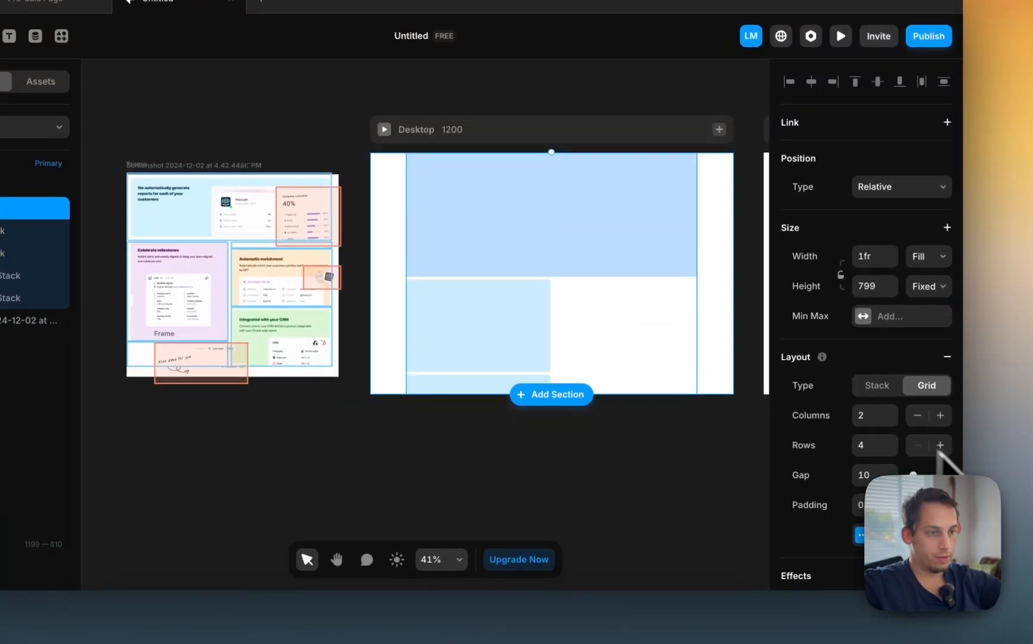
pyautogui.click(510, 380)
pyautogui.click(34, 251)
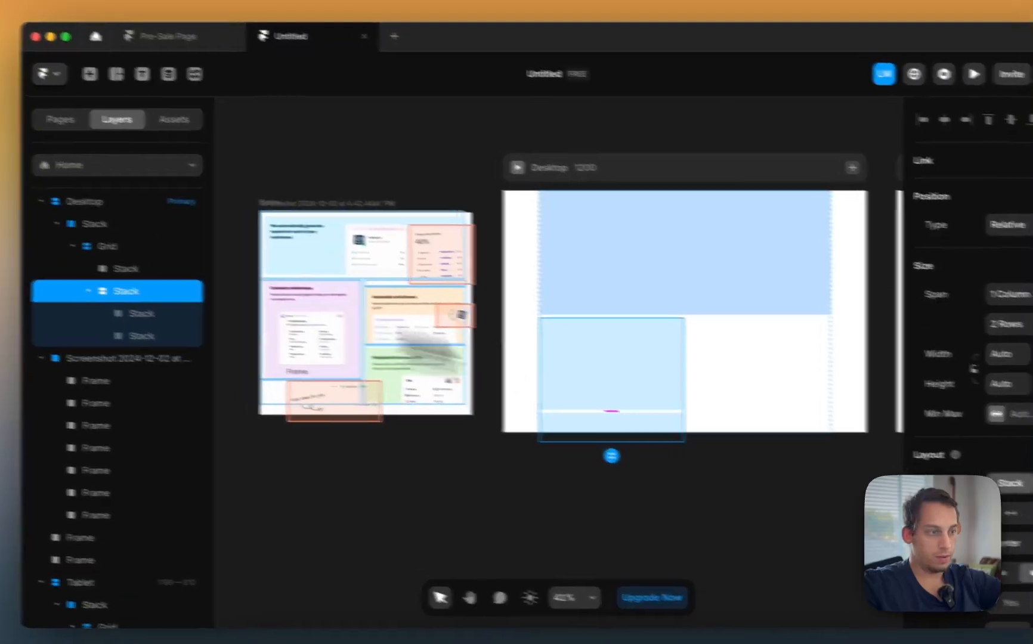
# Step: Return the two-column stack in the Desktop grid to a 1-row span
pyautogui.click(573, 251)
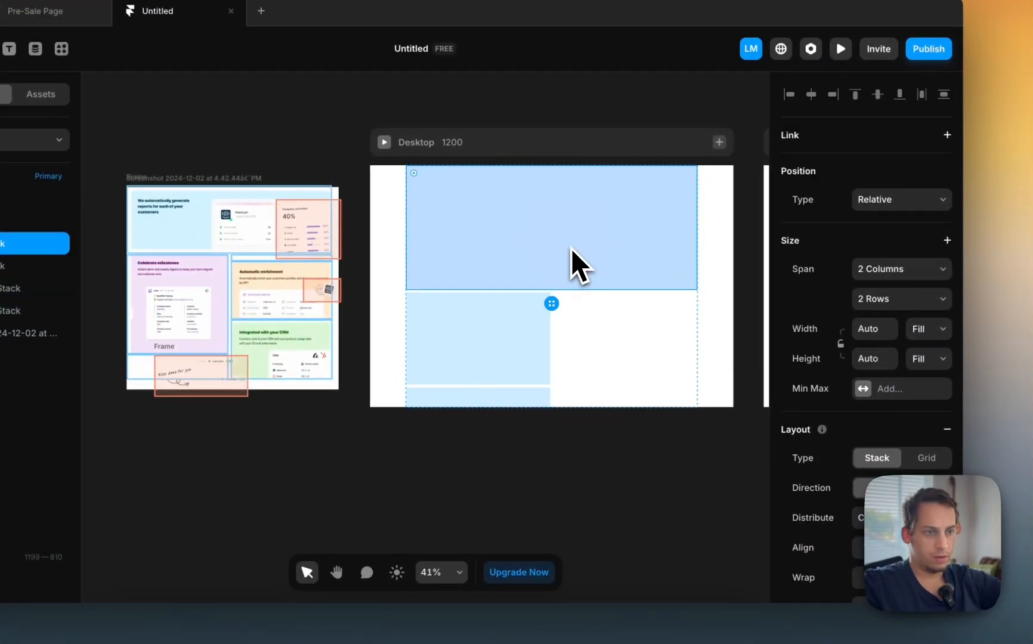
pyautogui.click(898, 299)
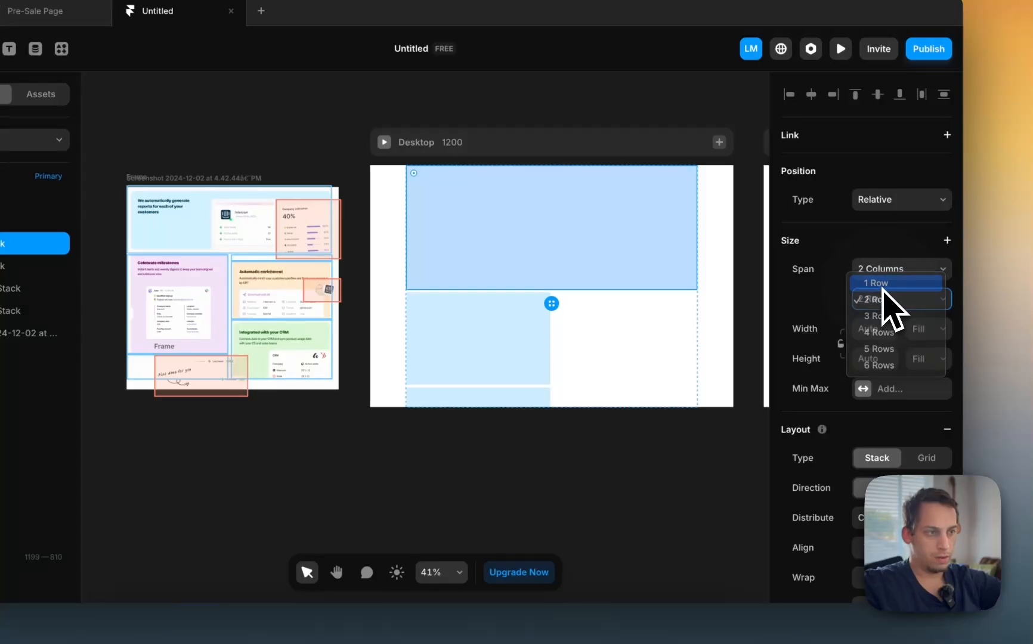
pyautogui.click(880, 284)
# Step: Set the Desktop grid's height to Fit Content
pyautogui.click(498, 397)
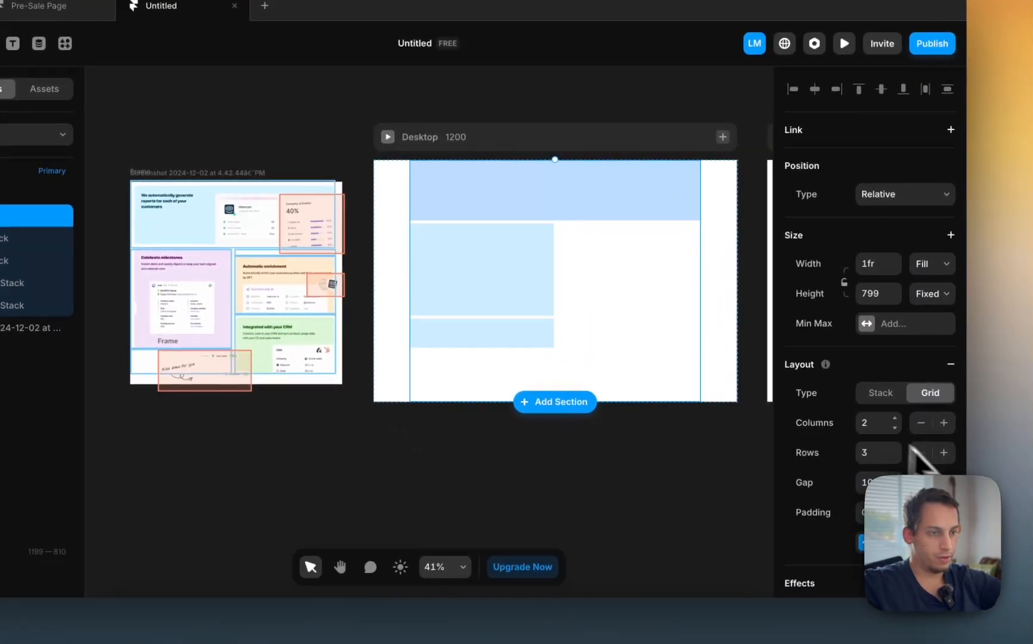
pyautogui.click(934, 294)
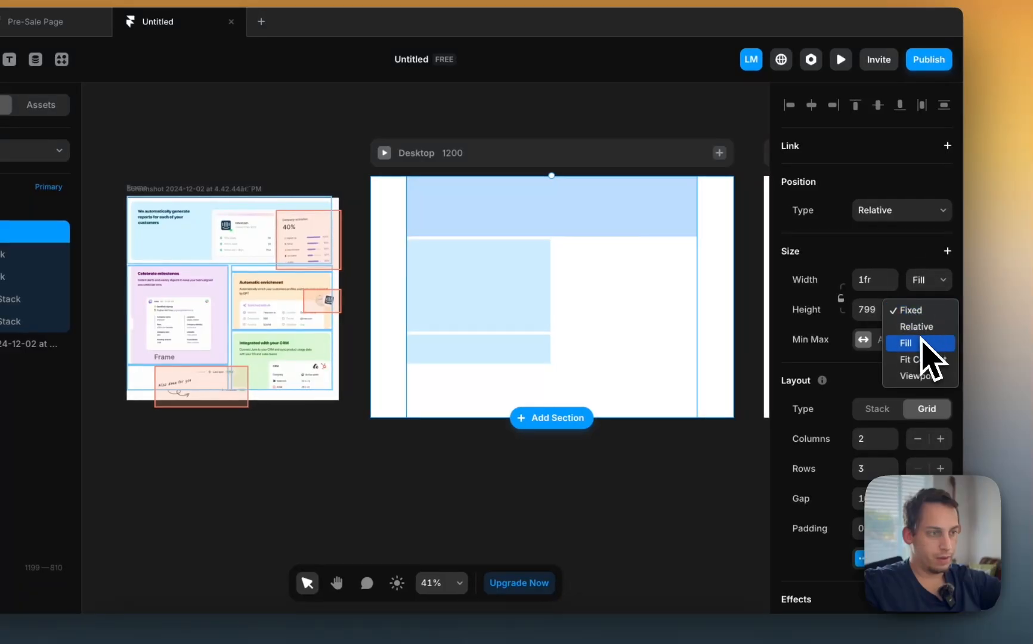
pyautogui.click(920, 363)
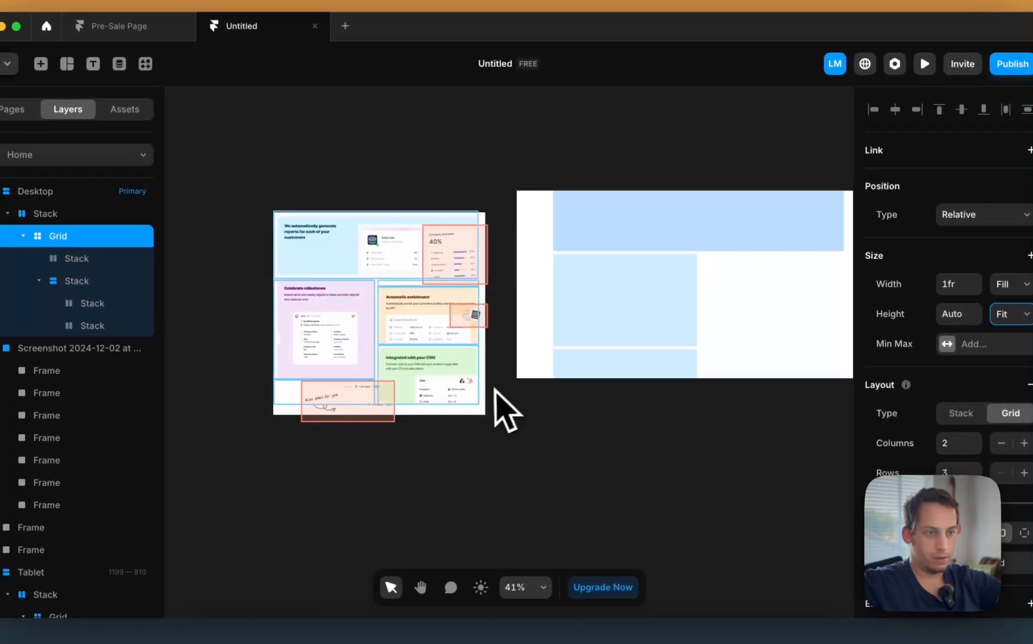
# Step: Collapse the wrapper stack and duplicate it to fill the Desktop grid's second column
pyautogui.click(623, 331)
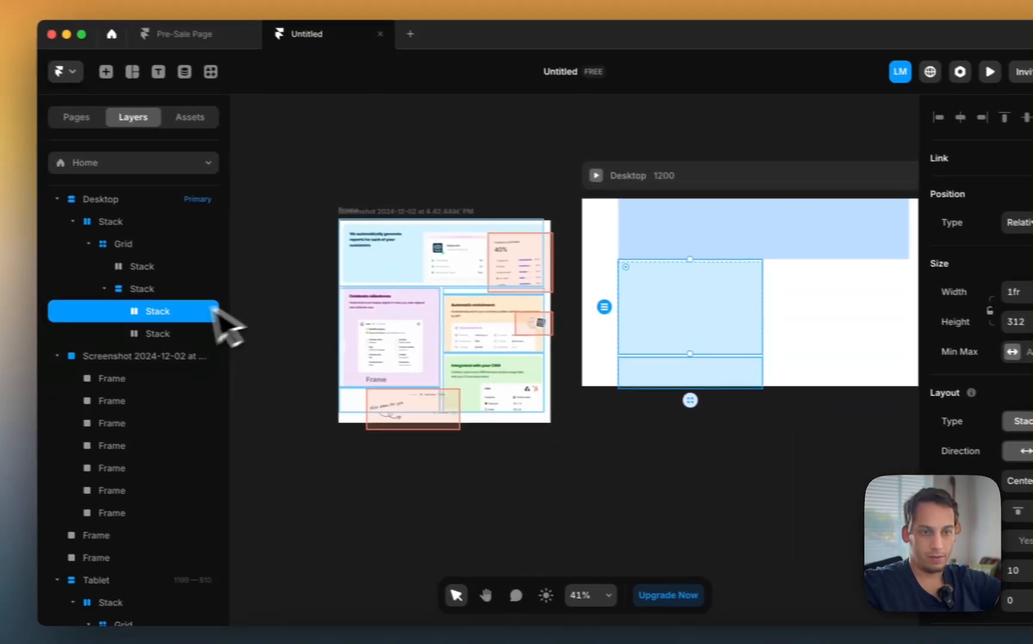
pyautogui.moveTo(75, 289); pyautogui.dragTo(63, 301)
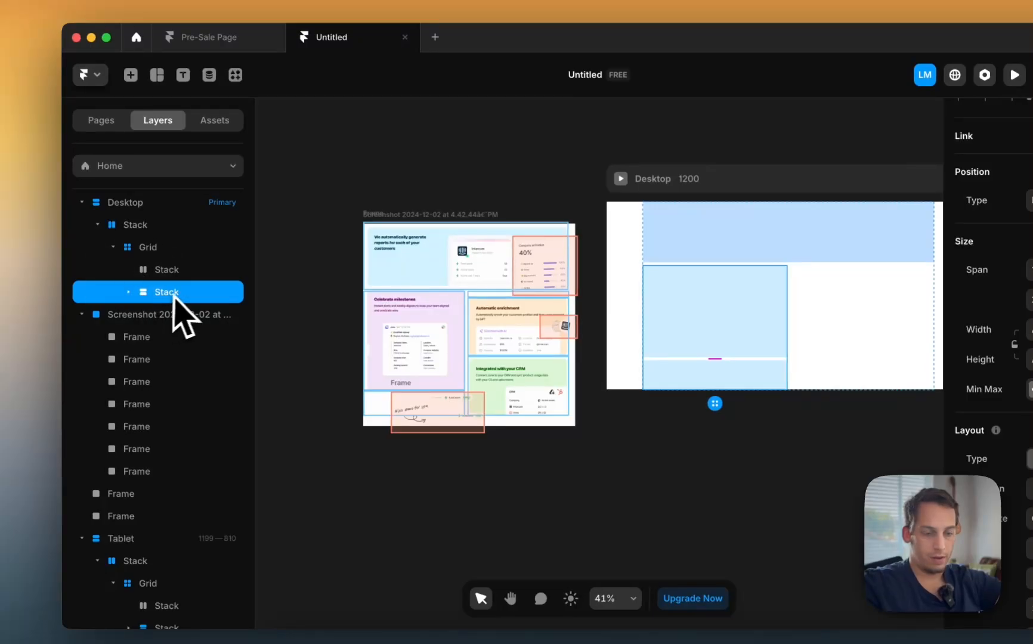
pyautogui.press('super+d')
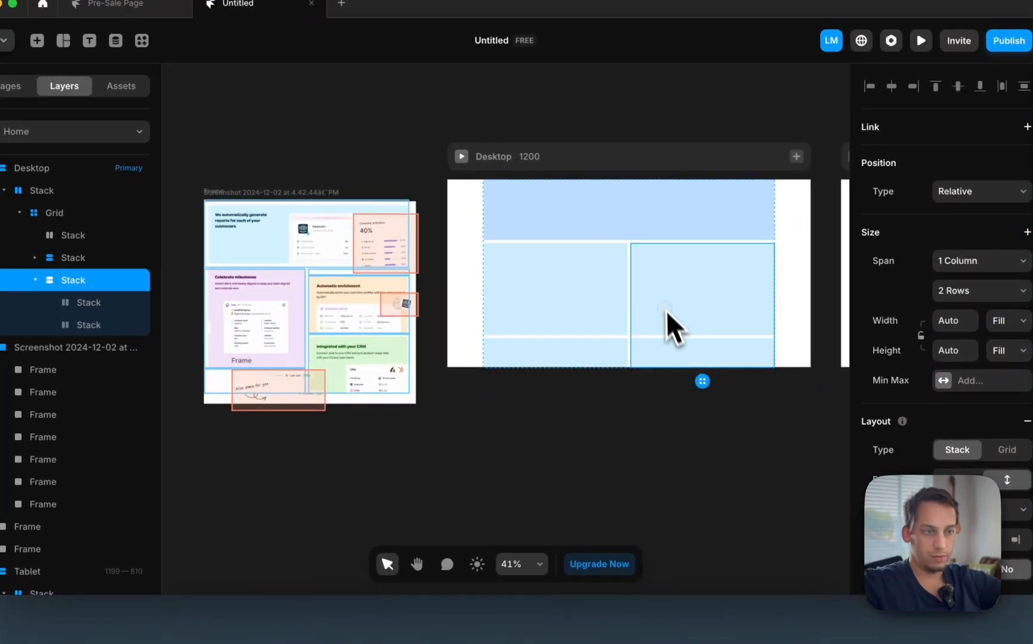
# Step: Place the shorter nested stack first in the second-column wrapper and set its height to 34
pyautogui.click(598, 461)
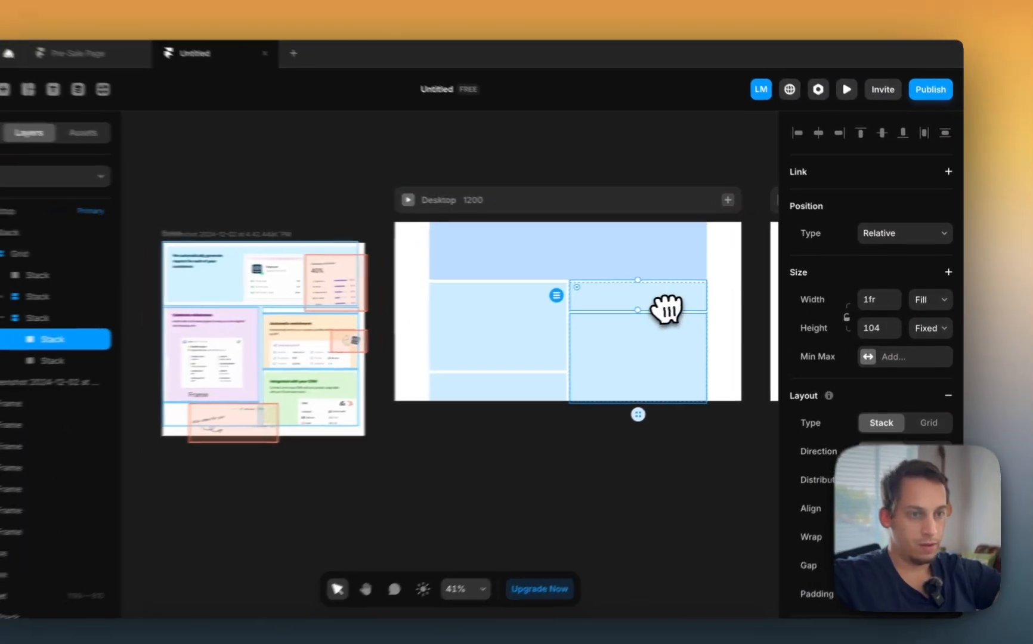
pyautogui.hotkey('shift', 'Down')
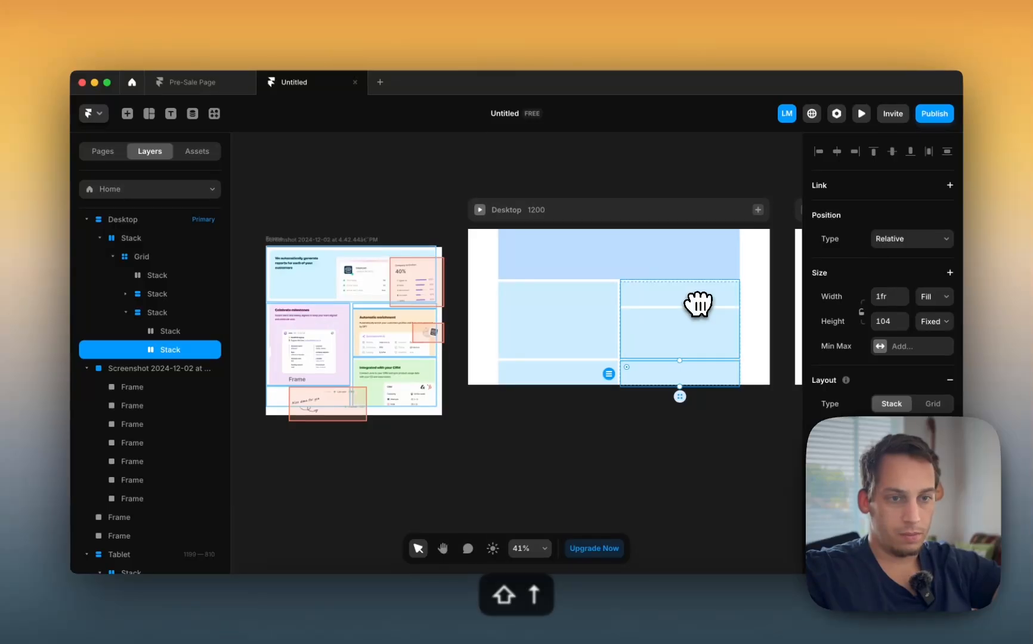
pyautogui.click(888, 321)
pyautogui.hotkey('shift', 'Down')
pyautogui.hotkey('shift', 'Down')
pyautogui.hotkey('shift', 'Down')
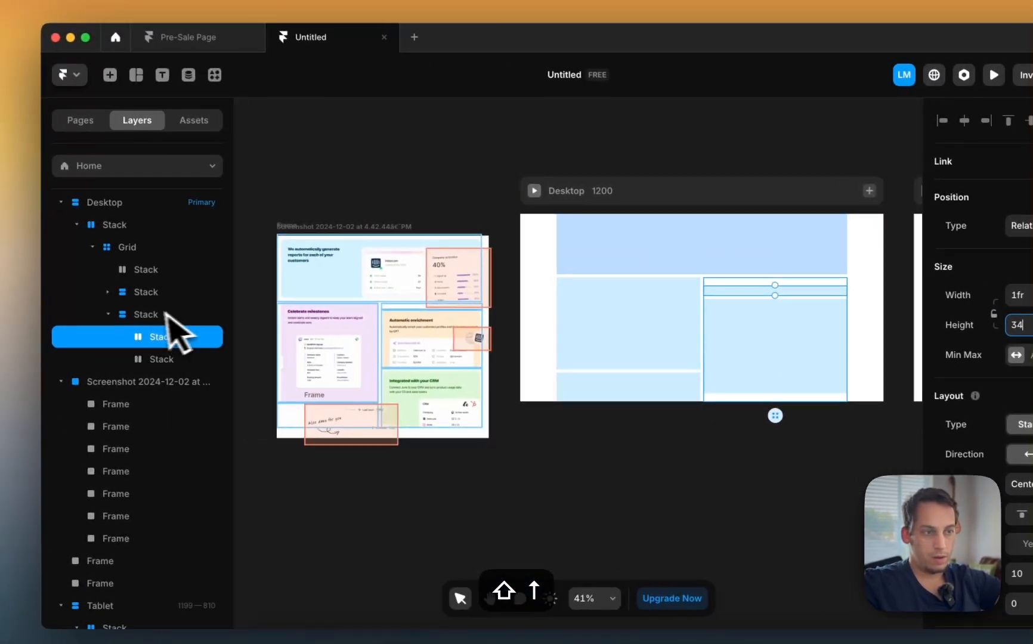
# Step: Set the height of the second-column wrapper stack to Fit Content
pyautogui.click(3, 309)
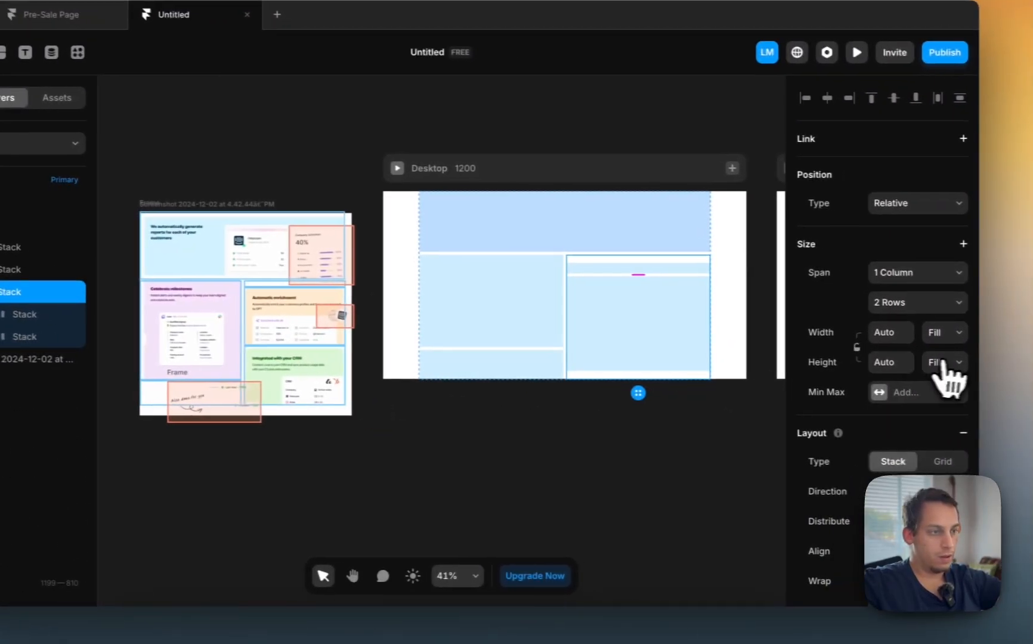
pyautogui.click(1031, 369)
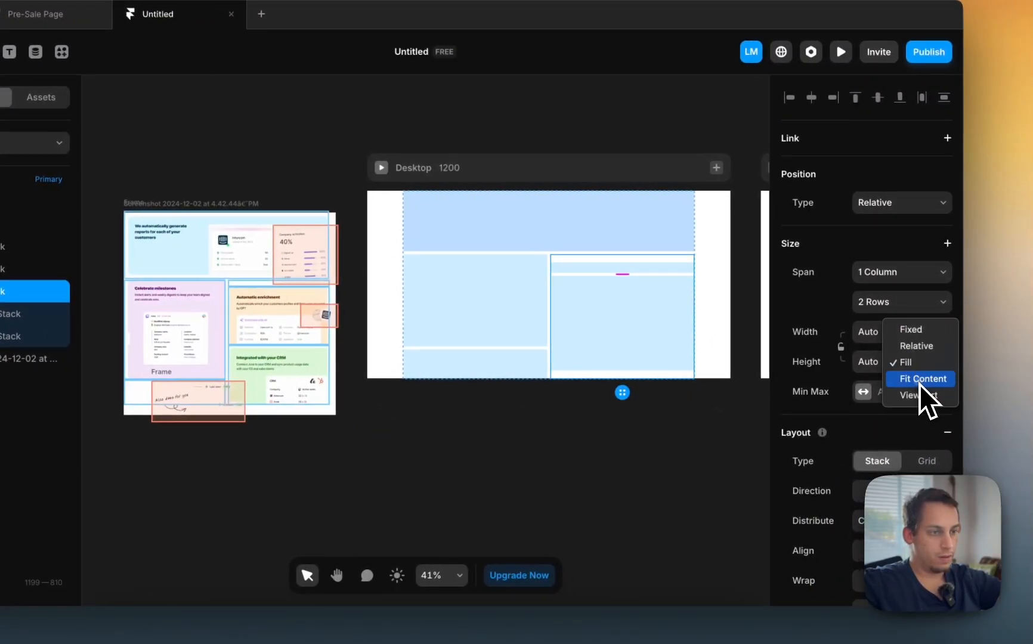
pyautogui.click(920, 383)
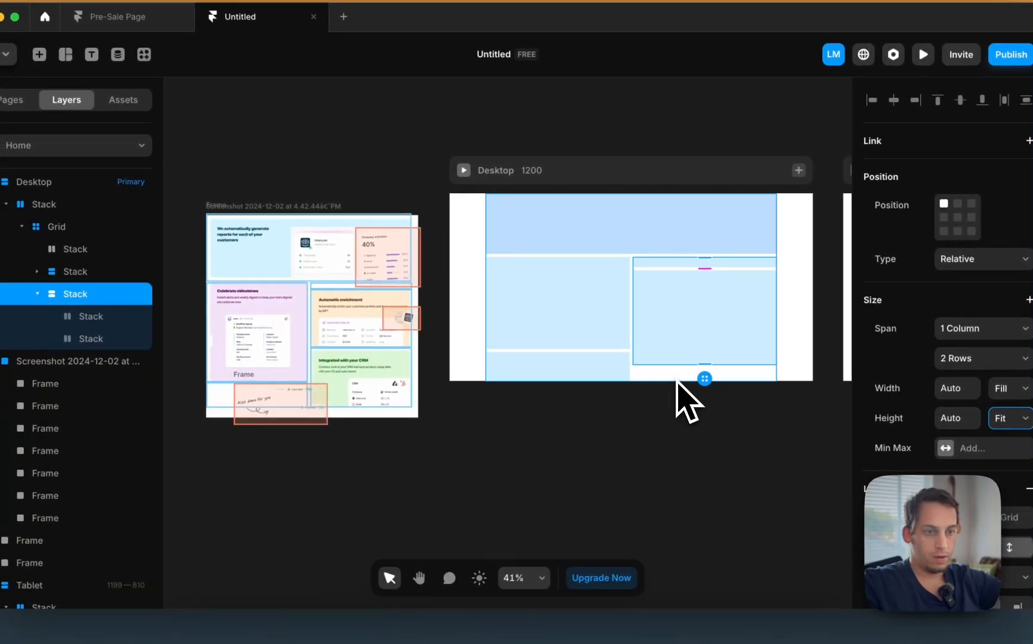
# Step: Duplicate the taller nested stack inside the second-column wrapper stack
pyautogui.click(99, 339)
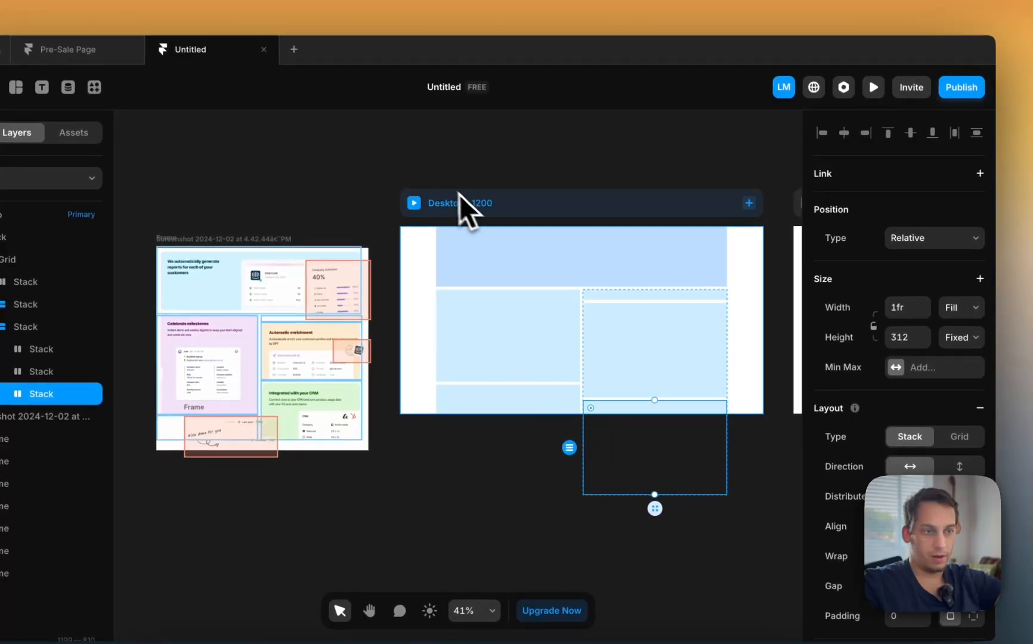
# Step: Switch the Desktop breakpoint to a fixed height and extend it to 787 to make room for the overflowing stack
pyautogui.click(592, 171)
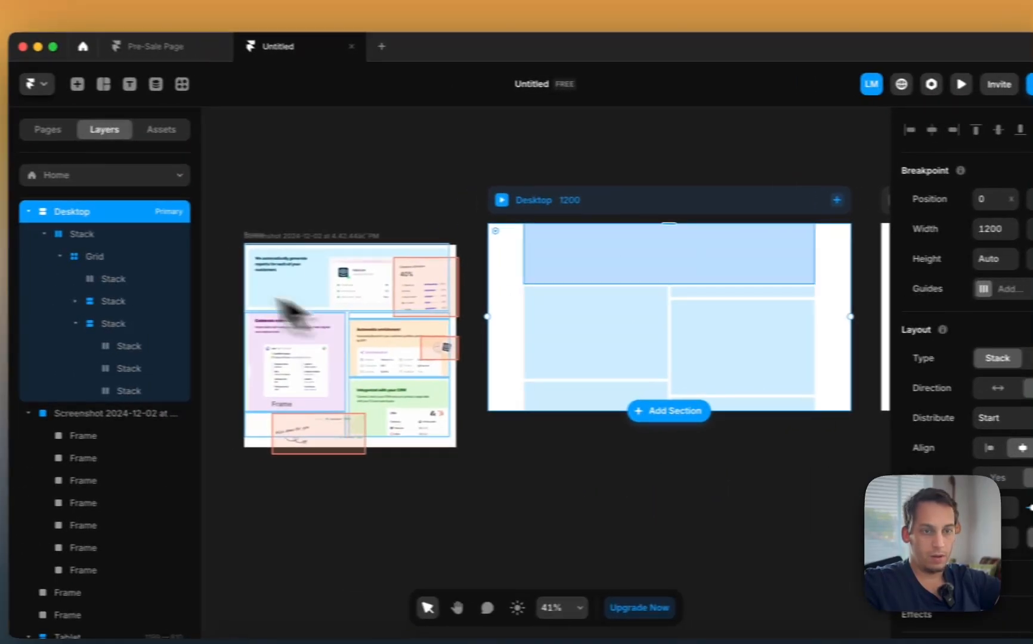
pyautogui.click(46, 266)
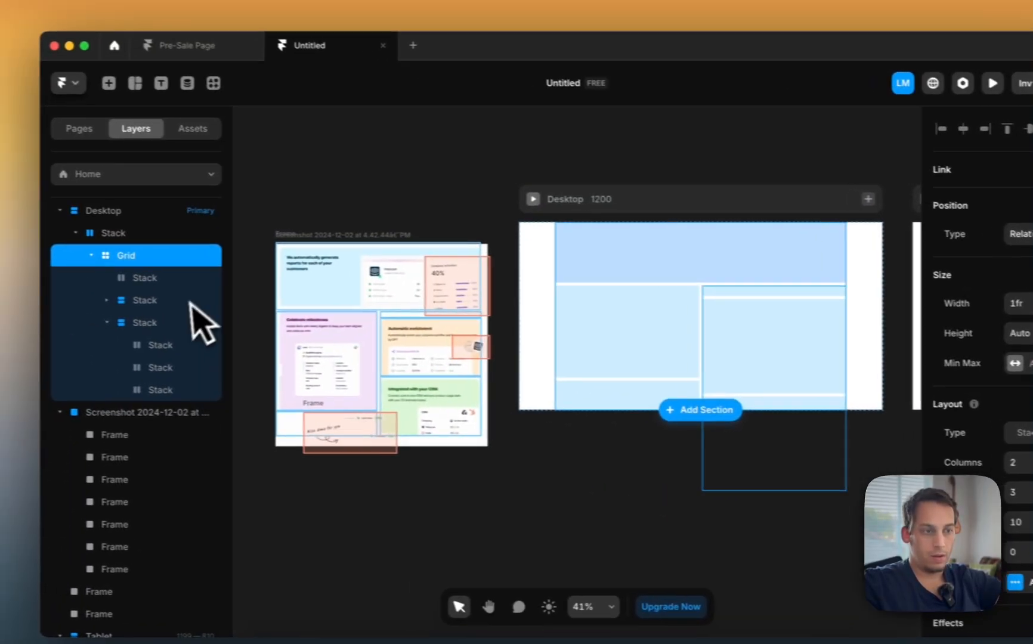
pyautogui.click(177, 328)
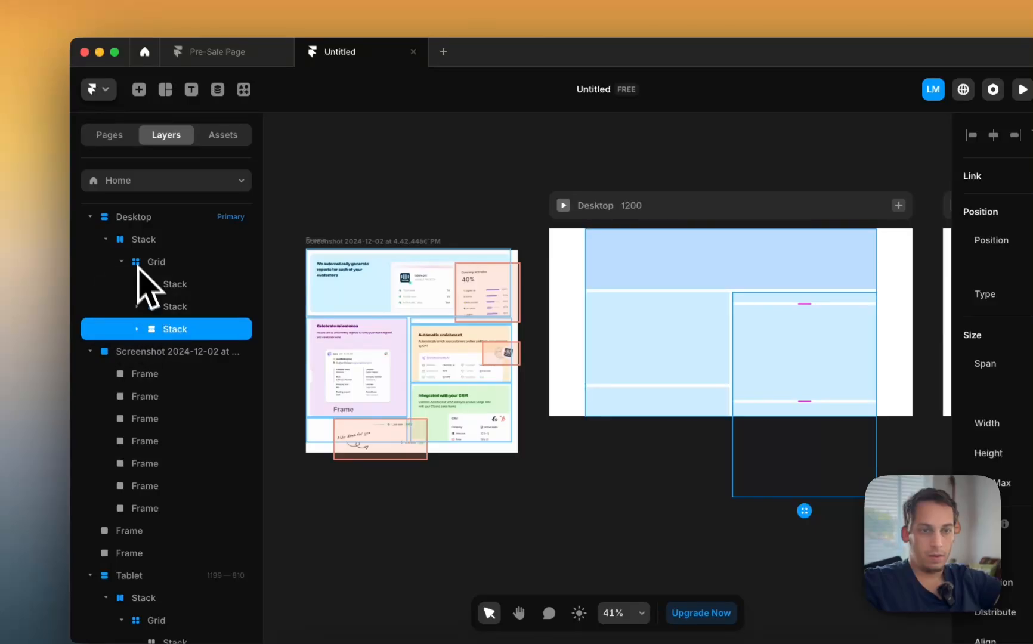
pyautogui.click(125, 246)
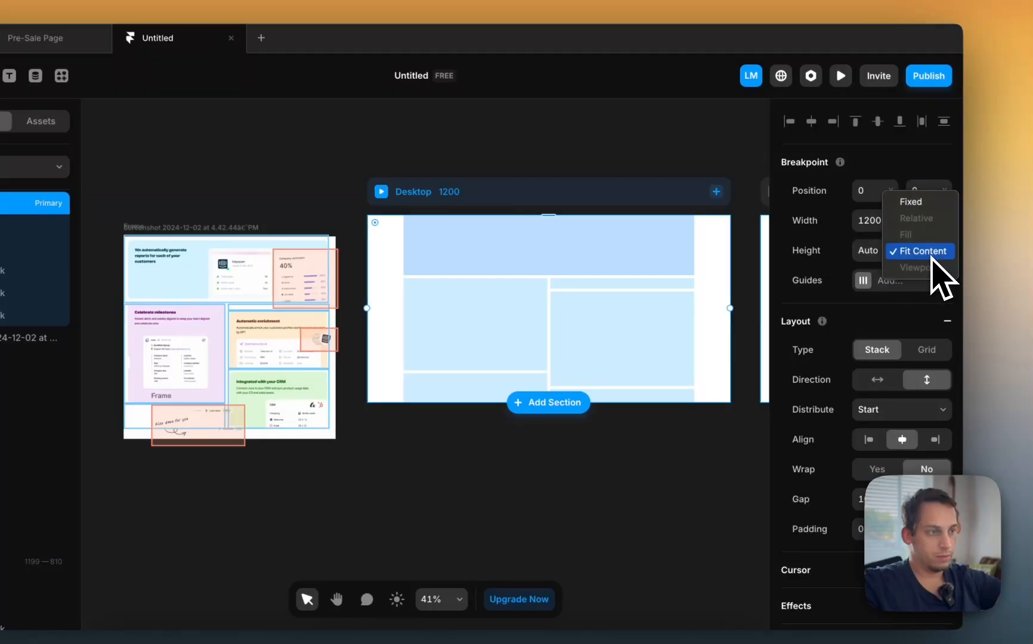
pyautogui.click(923, 202)
pyautogui.moveTo(475, 403); pyautogui.dragTo(466, 485)
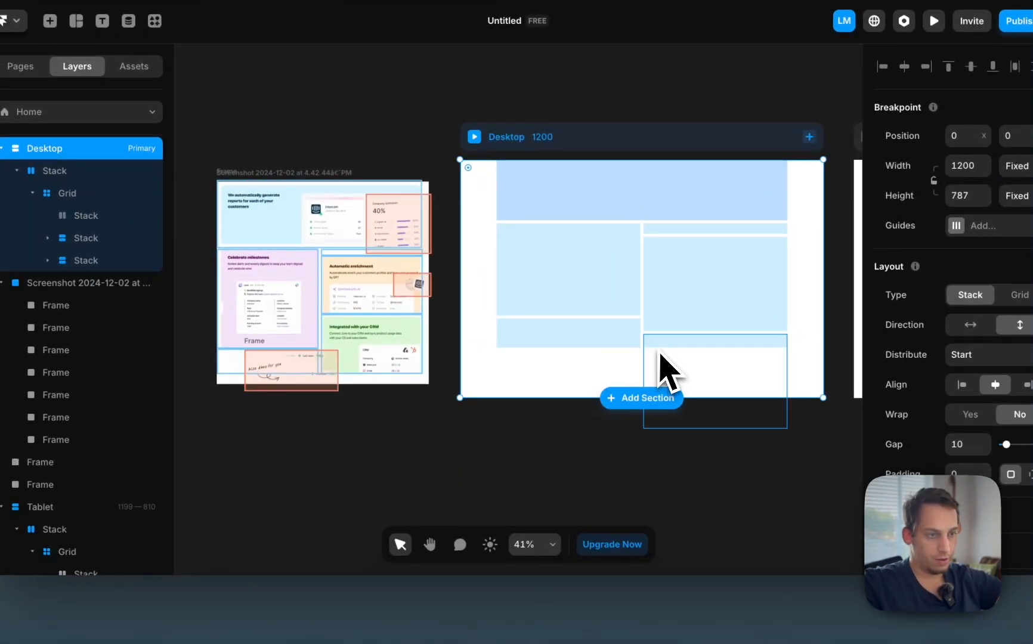
# Step: Switch the Desktop grid to a fixed height and extend it to 785
pyautogui.click(715, 351)
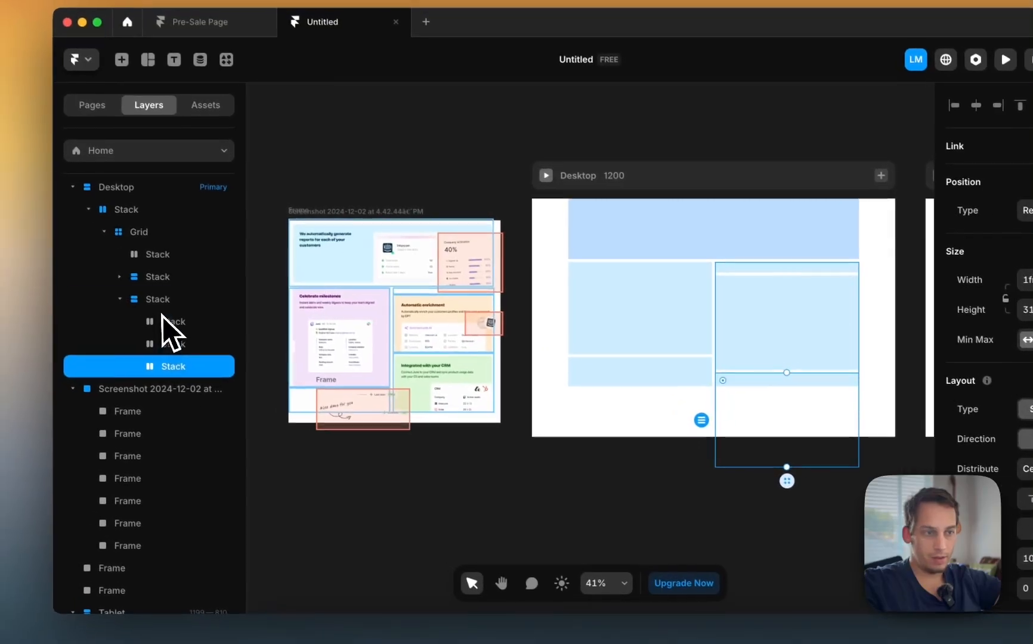
pyautogui.click(86, 260)
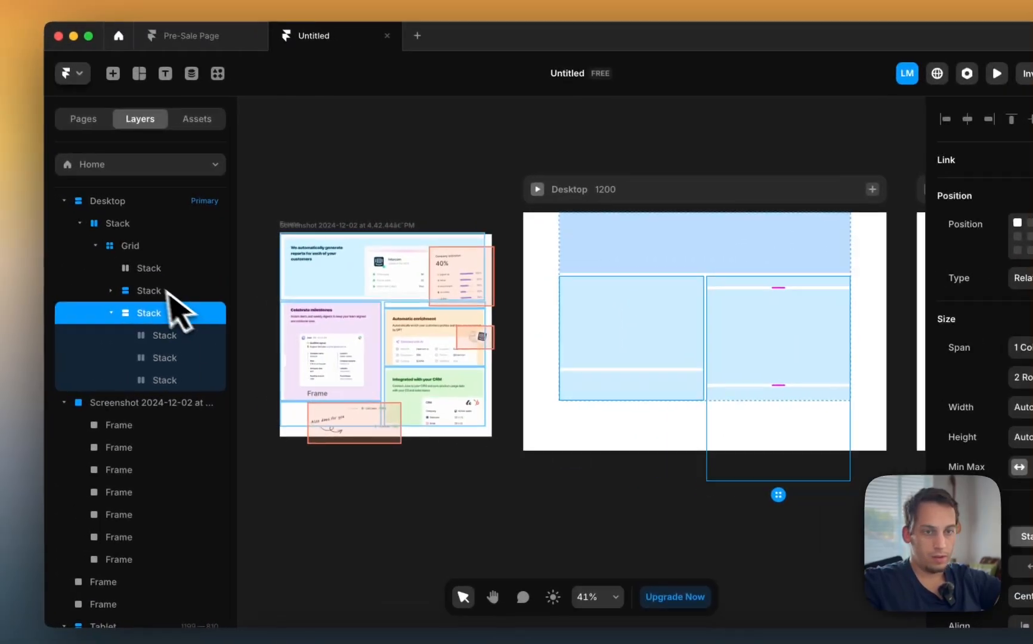
pyautogui.click(24, 236)
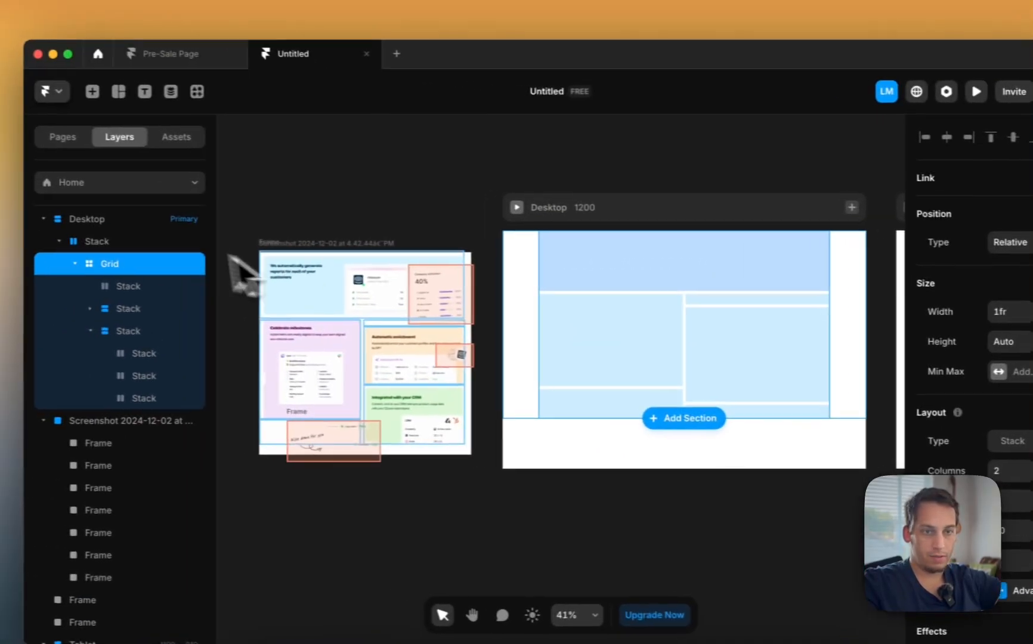
pyautogui.click(120, 241)
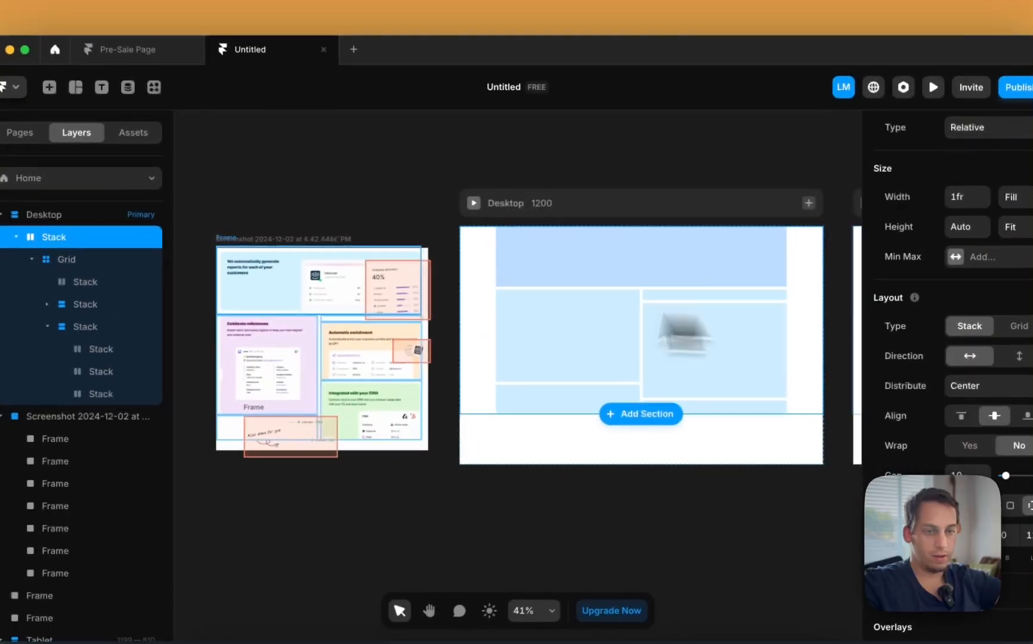
pyautogui.click(128, 331)
pyautogui.hscroll(-3, 542, 416)
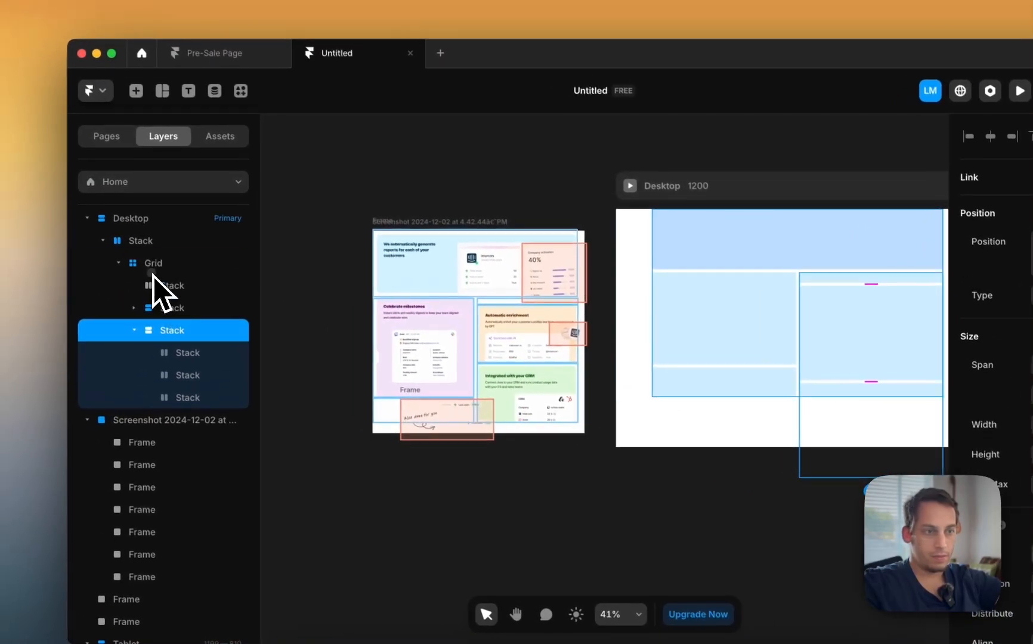
pyautogui.click(152, 266)
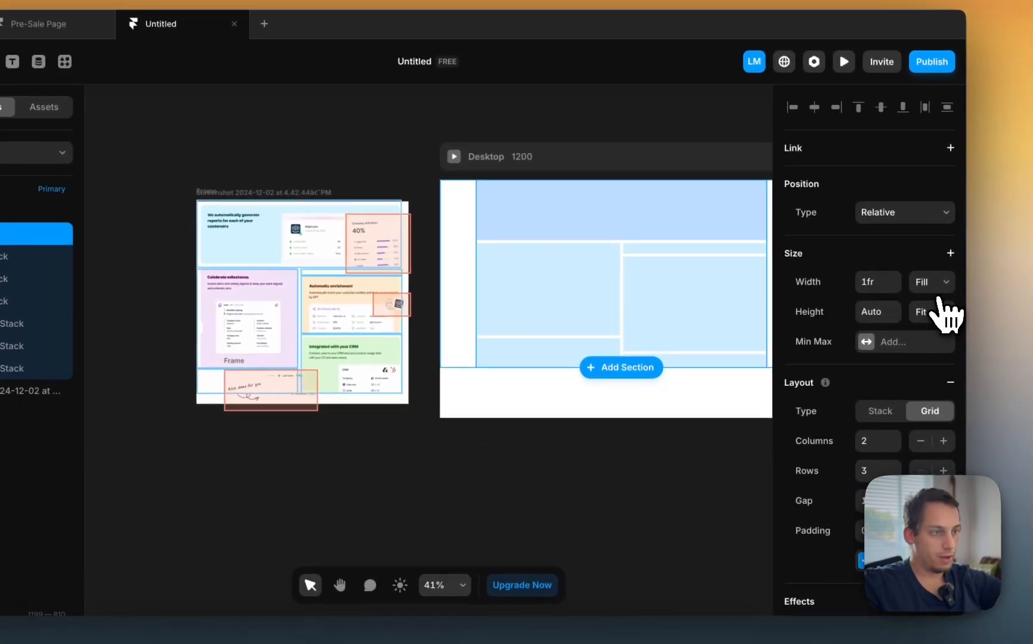
pyautogui.click(1032, 341)
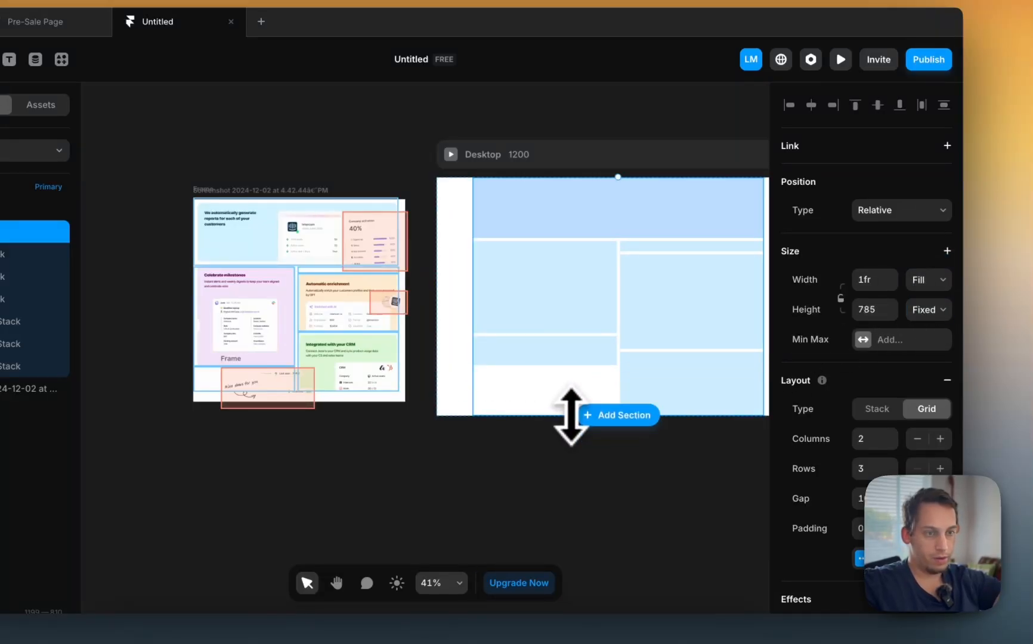
pyautogui.hscroll(3, 571, 416)
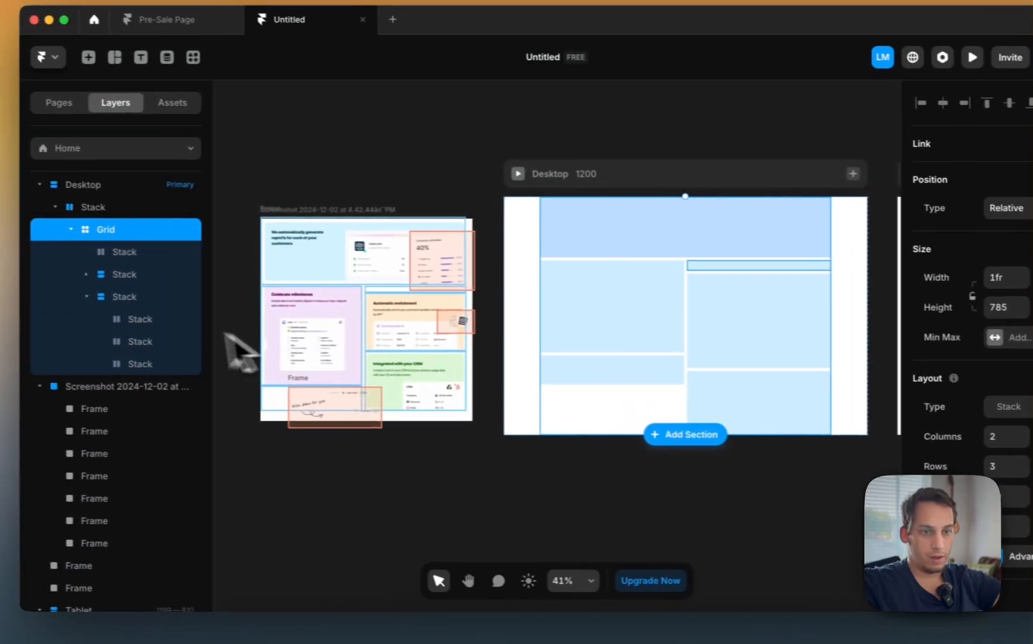
# Step: Lengthen the taller nested stack in the first-column wrapper and set the wrapper's height to Fit Content
pyautogui.click(194, 342)
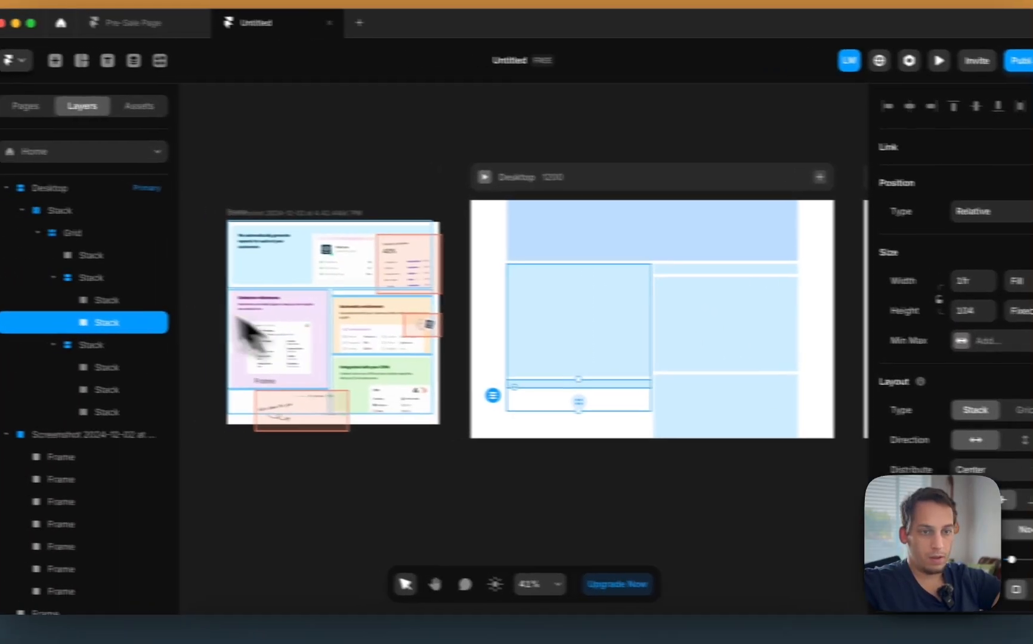
pyautogui.click(60, 272)
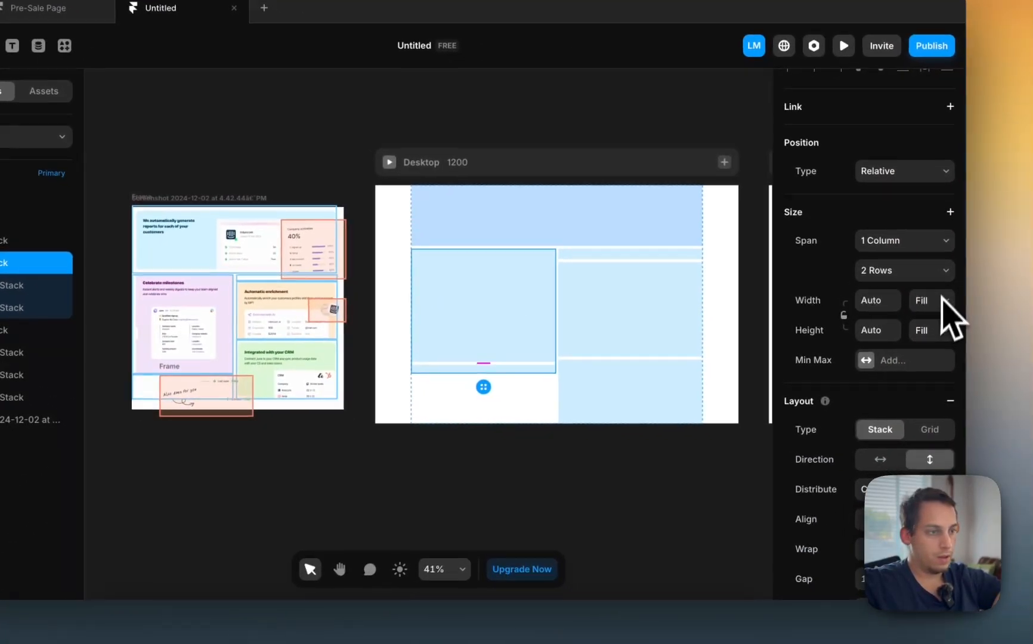
pyautogui.click(942, 302)
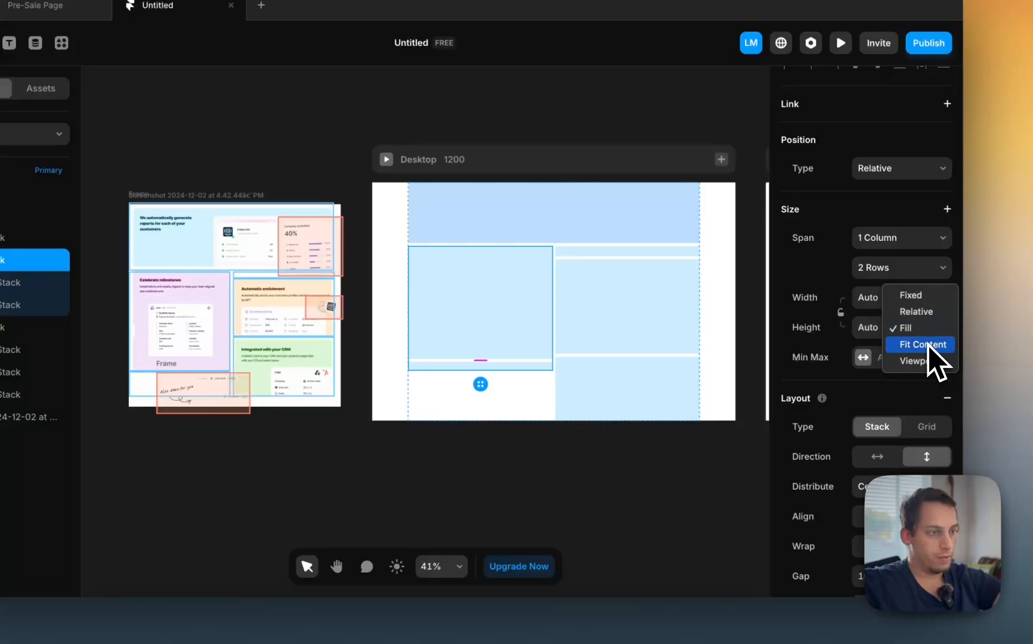
pyautogui.click(929, 346)
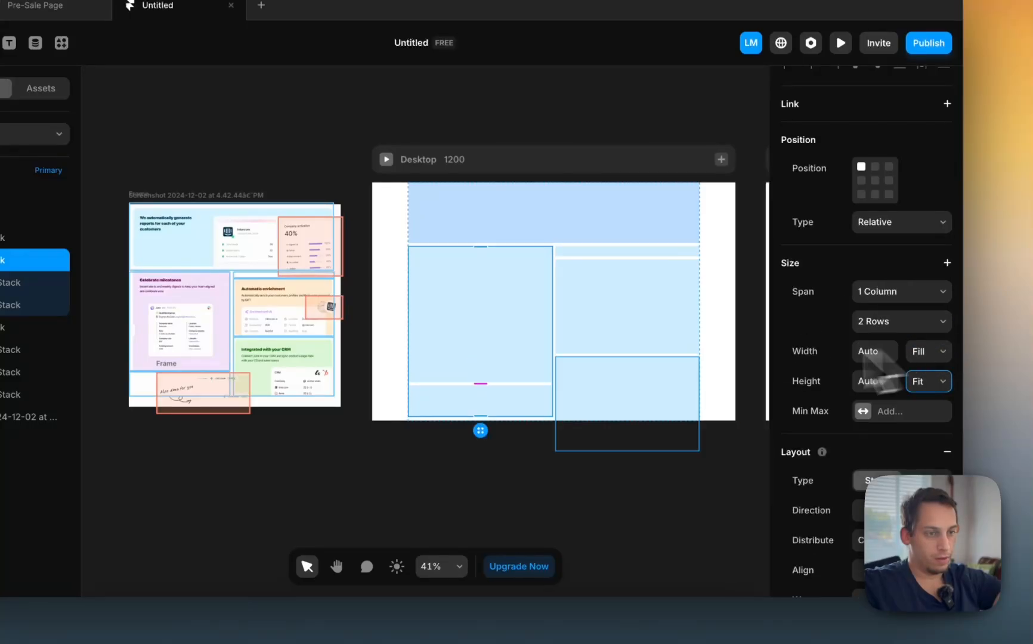
pyautogui.click(546, 439)
pyautogui.hscroll(1, 546, 439)
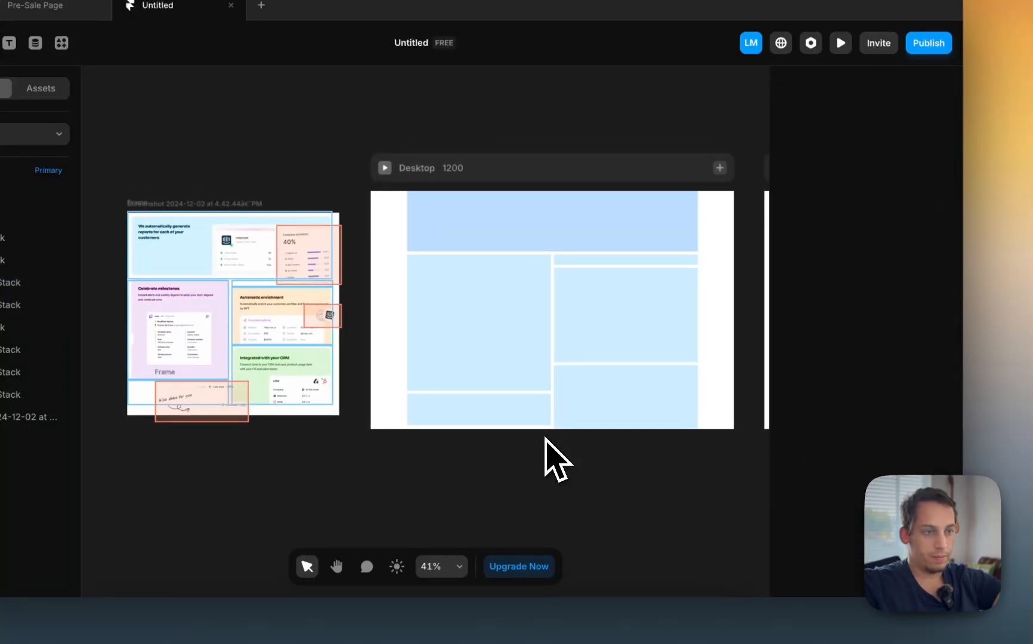
# Step: Resize the two taller nested stacks in the second-column wrapper to a height of 255 each
pyautogui.click(585, 333)
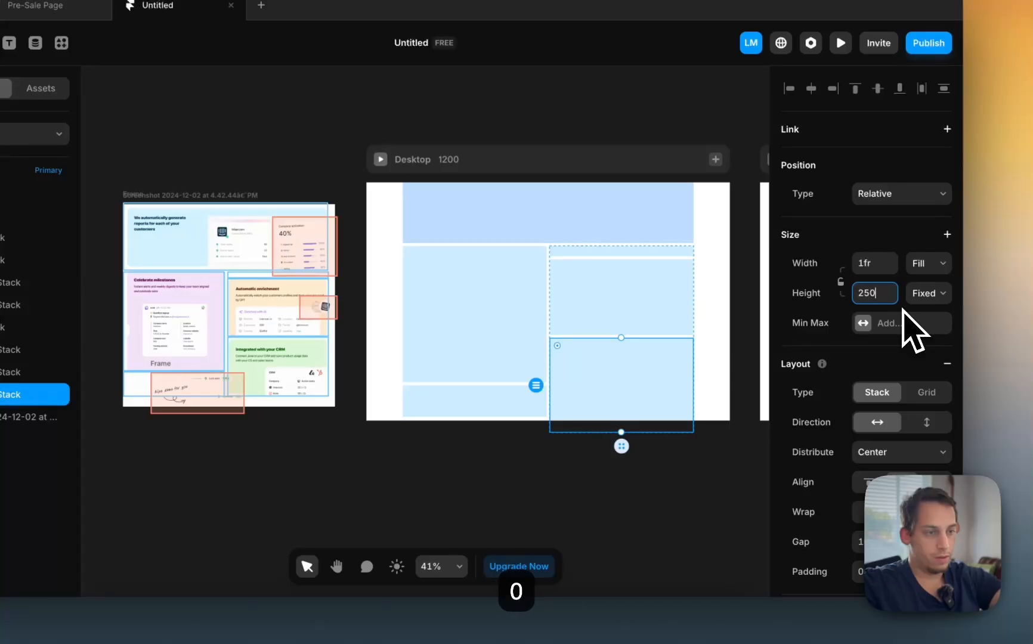
pyautogui.scroll(4, 525, 417)
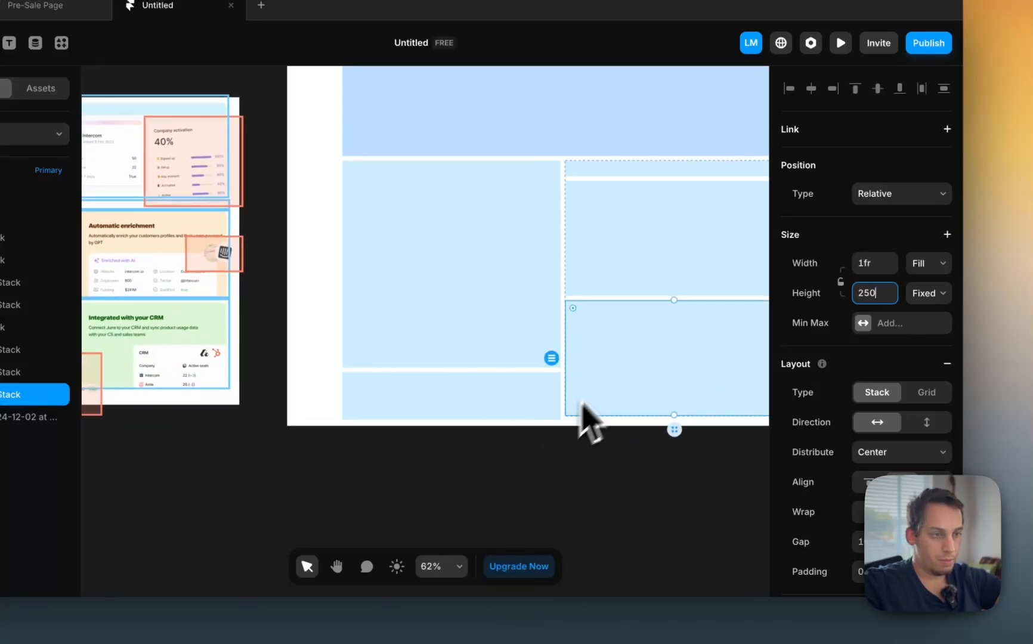
pyautogui.scroll(6, 616, 422)
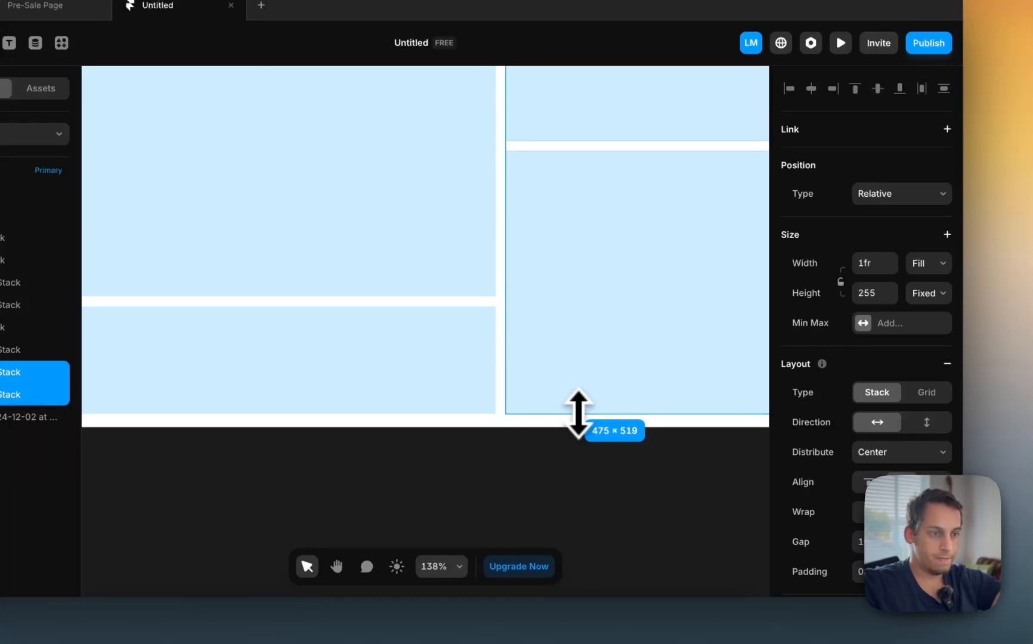
pyautogui.scroll(-6, 508, 478)
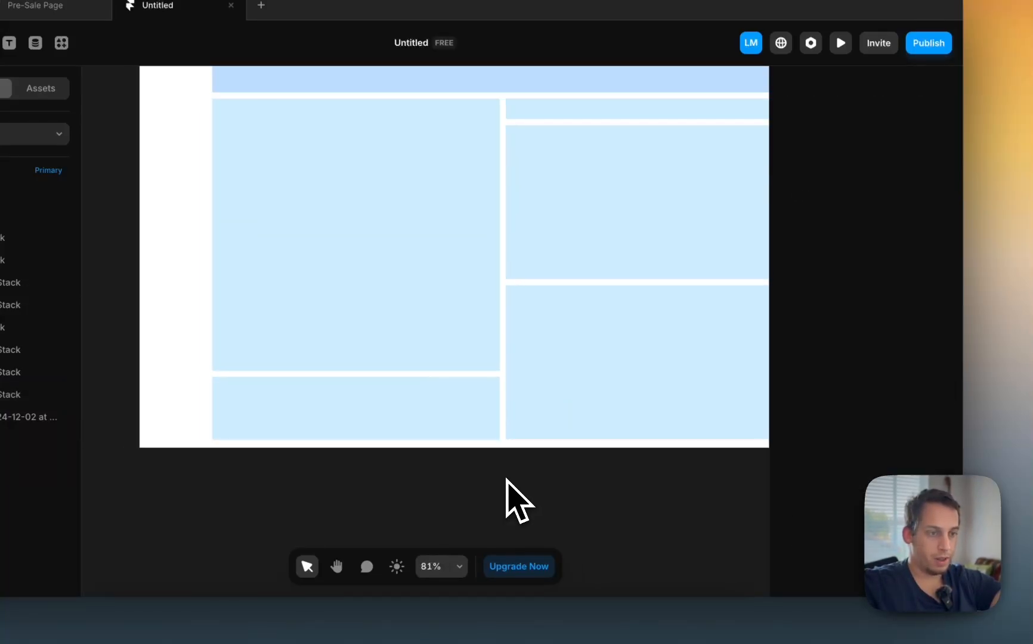
pyautogui.scroll(-2, 507, 486)
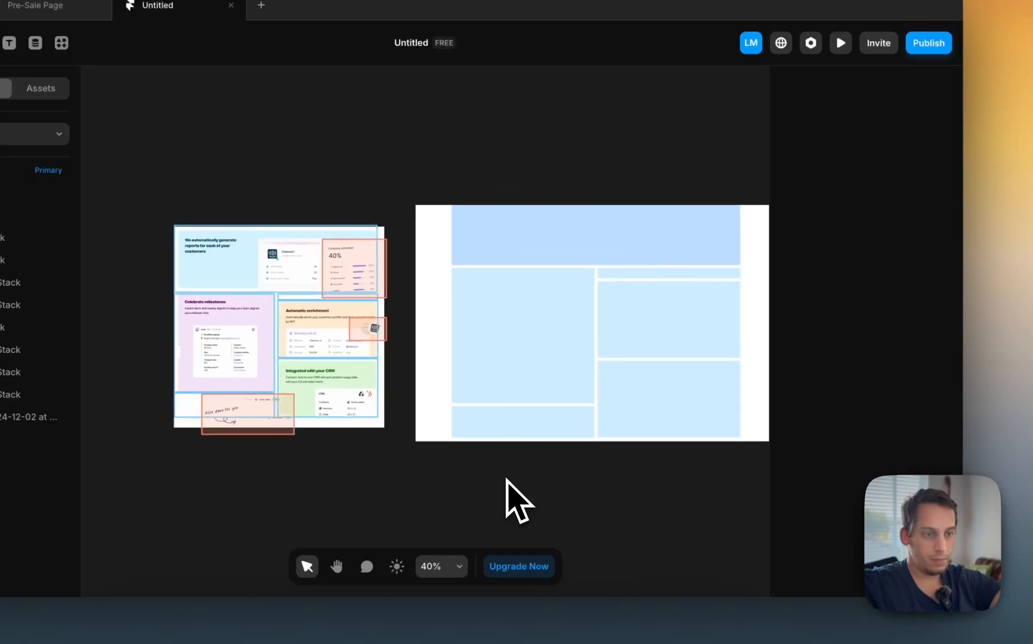
# Step: Remove the fill from the short spacer stacks below the first column's tall stack and above the second column's tall stacks
pyautogui.click(497, 430)
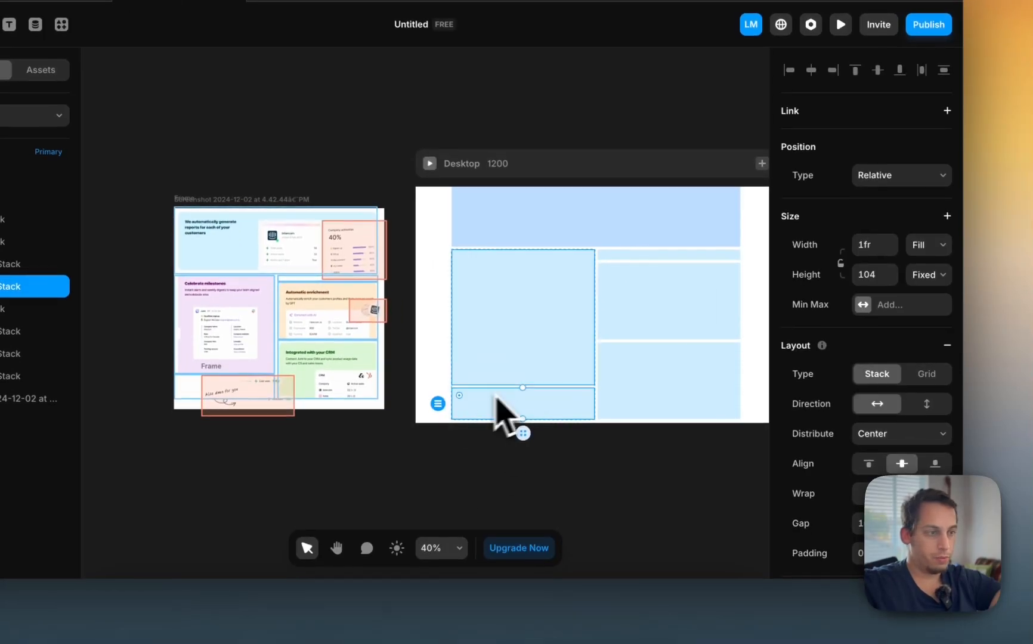
pyautogui.scroll(-9, 860, 474)
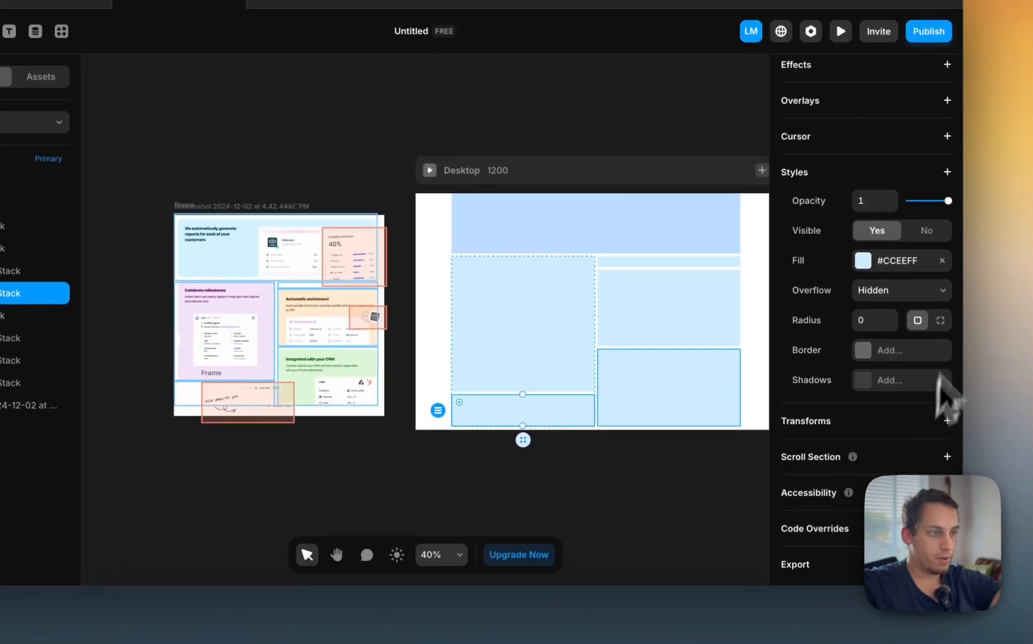
pyautogui.click(949, 255)
pyautogui.click(664, 279)
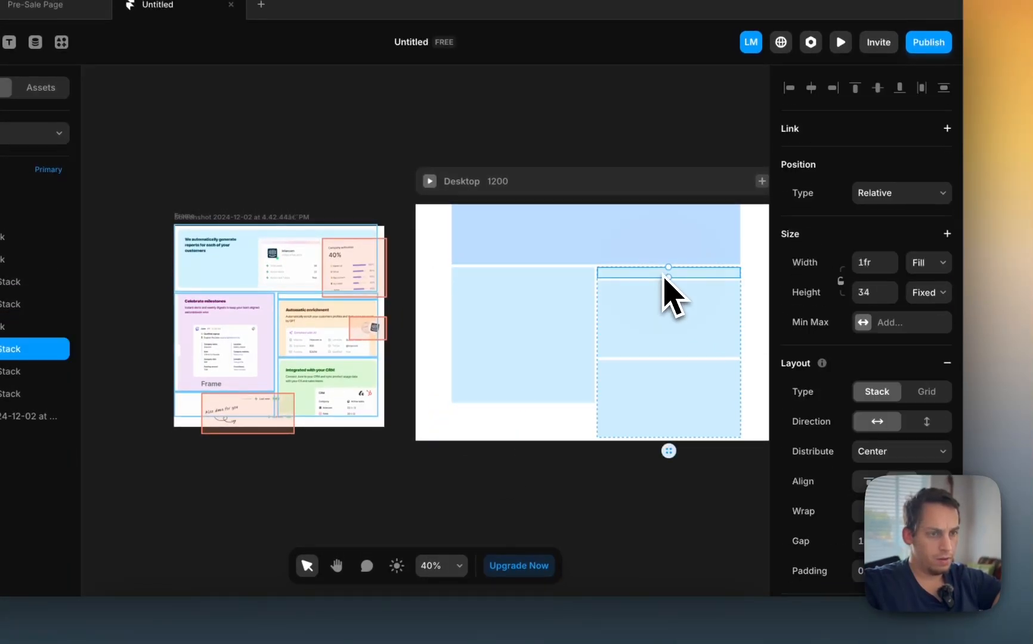
pyautogui.scroll(-7, 944, 376)
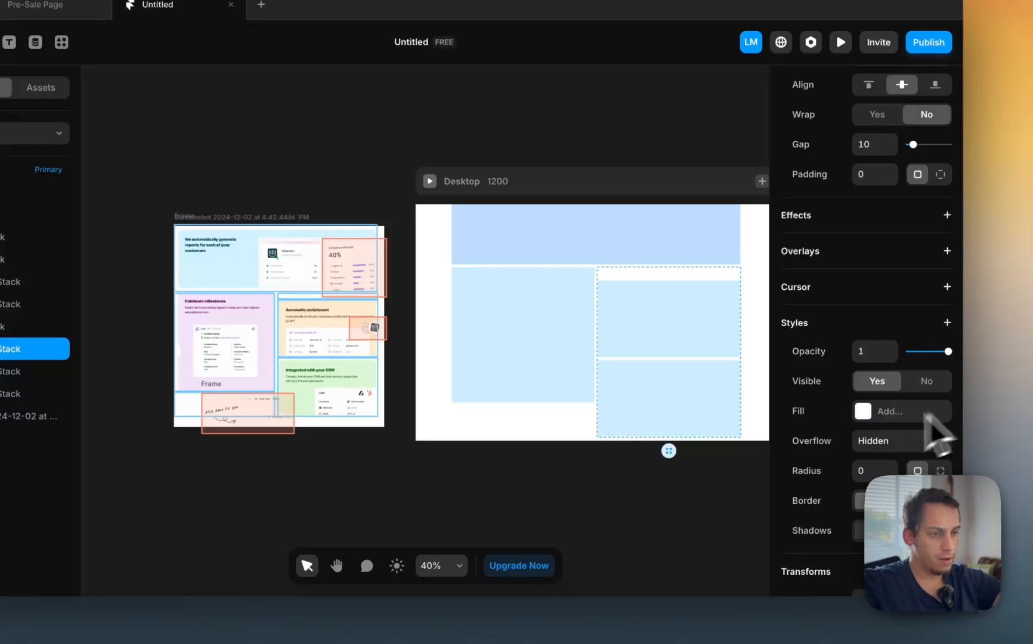
pyautogui.click(703, 508)
# Step: Set the height of the Desktop breakpoint to Fit Content
pyautogui.hscroll(10, 707, 510)
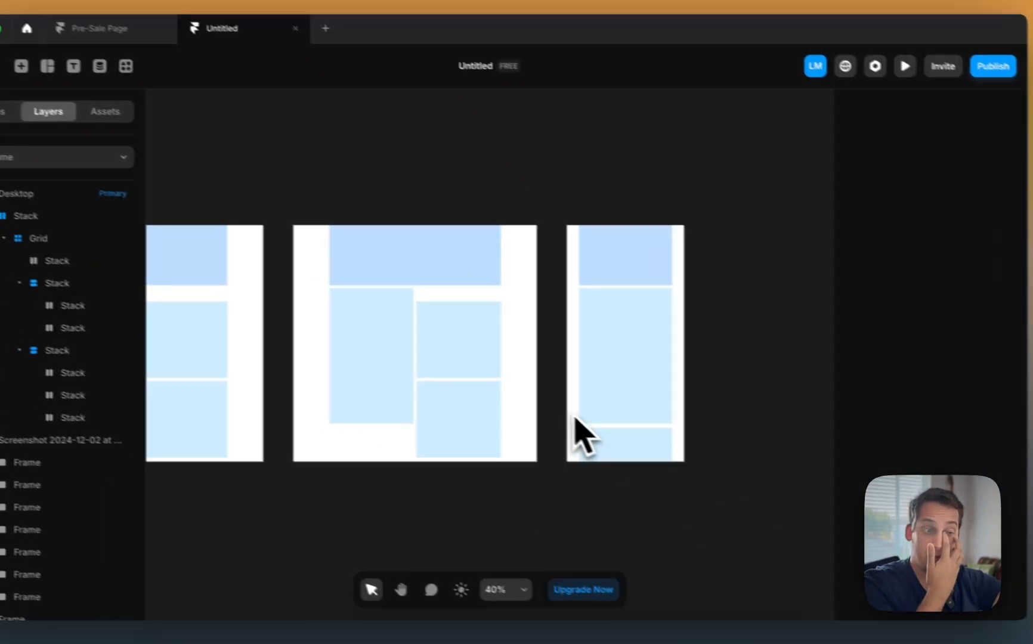
pyautogui.hscroll(-10, 525, 406)
pyautogui.click(217, 175)
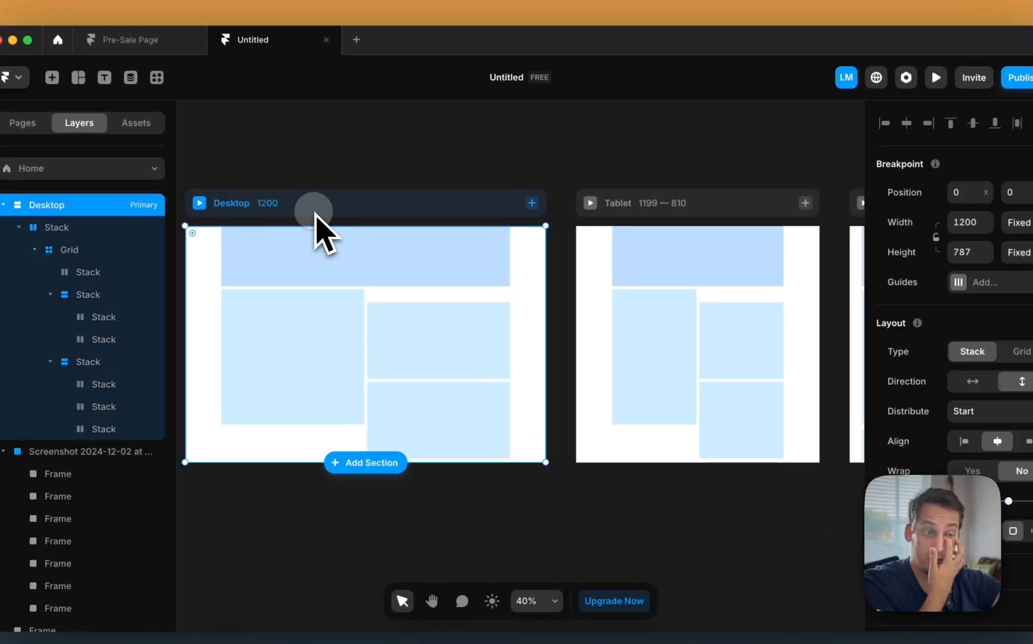
pyautogui.click(1021, 253)
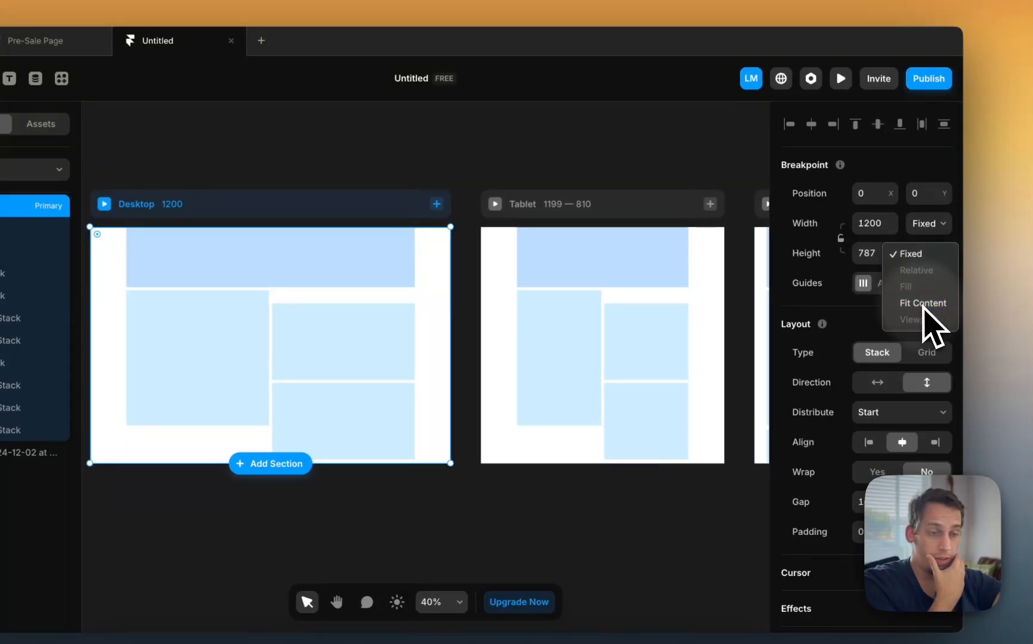
pyautogui.click(477, 399)
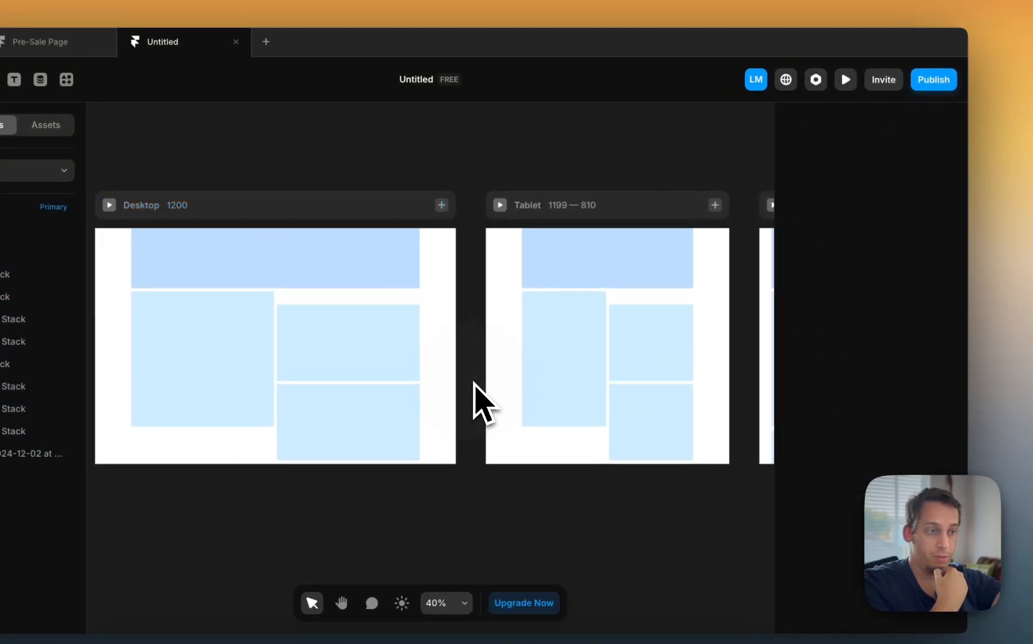
# Step: Set the height of the grid inside the Phone breakpoint to Fill
pyautogui.hscroll(10, 481, 402)
pyautogui.click(495, 427)
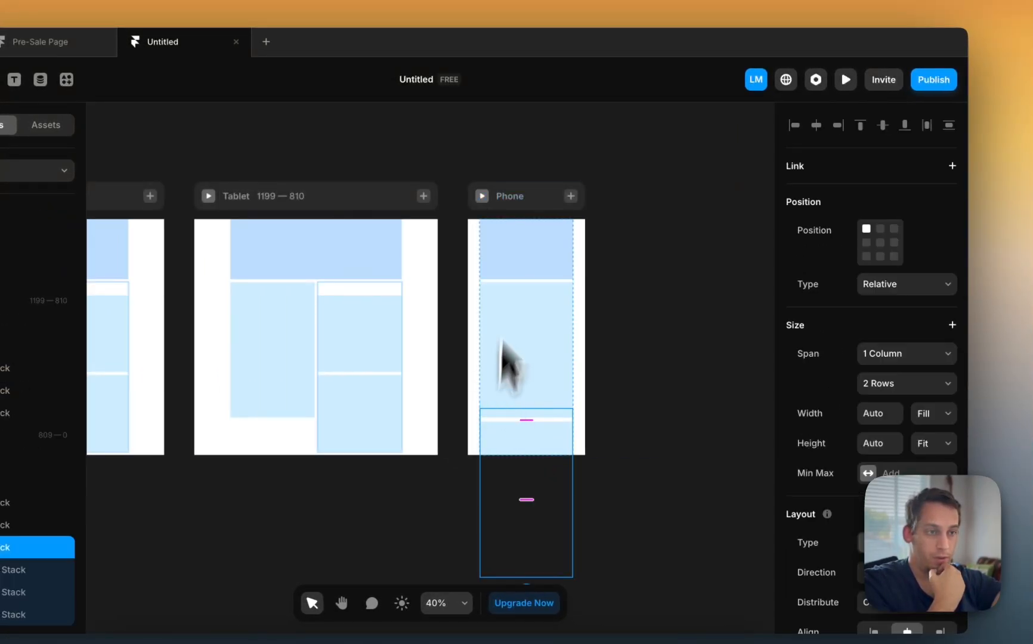
pyautogui.click(518, 197)
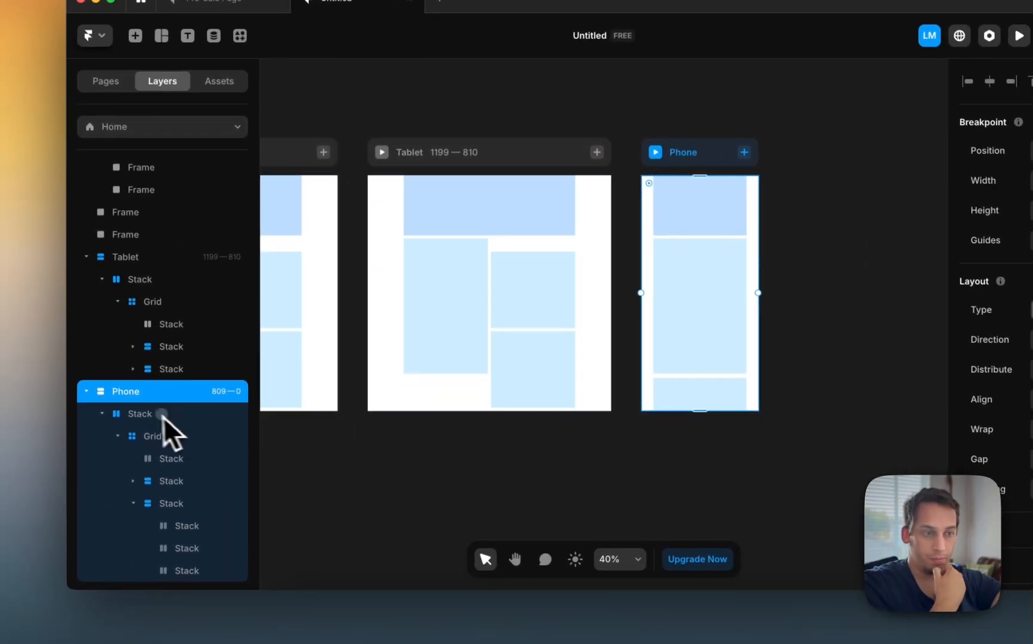
pyautogui.click(24, 467)
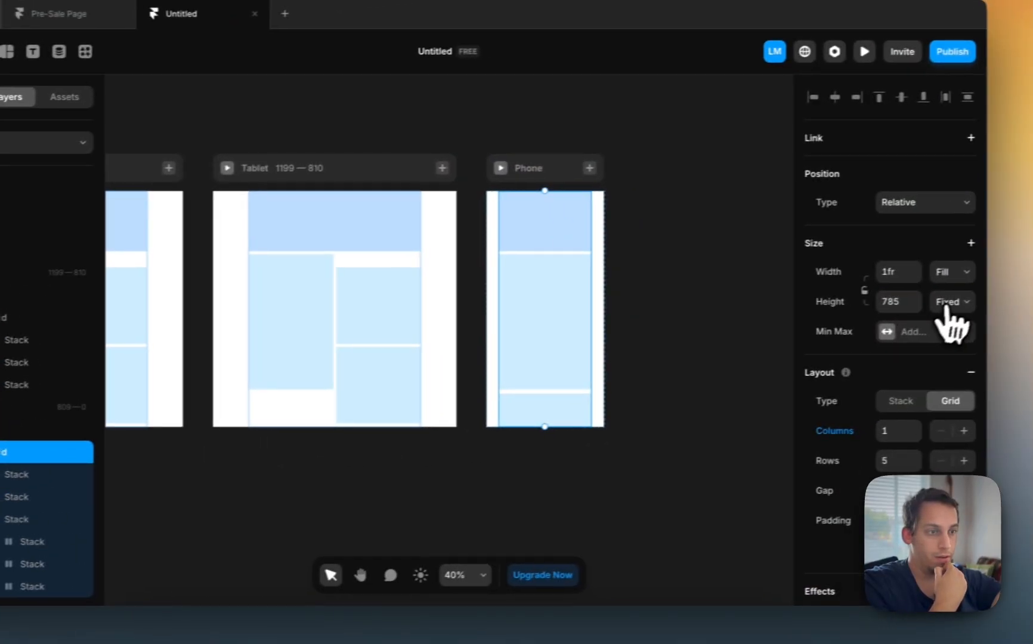
pyautogui.click(1032, 285)
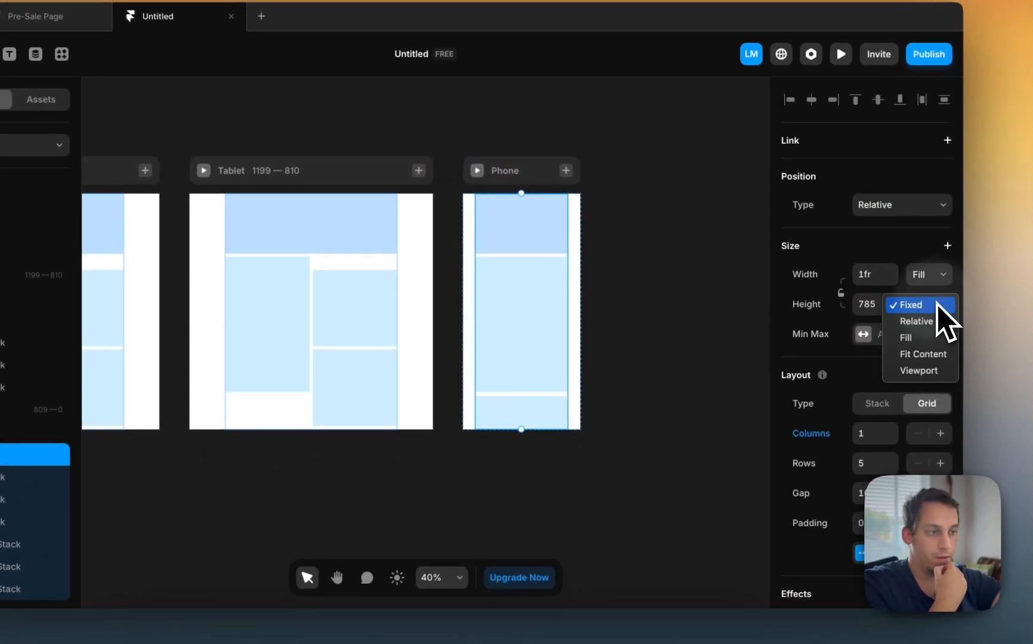
pyautogui.click(928, 338)
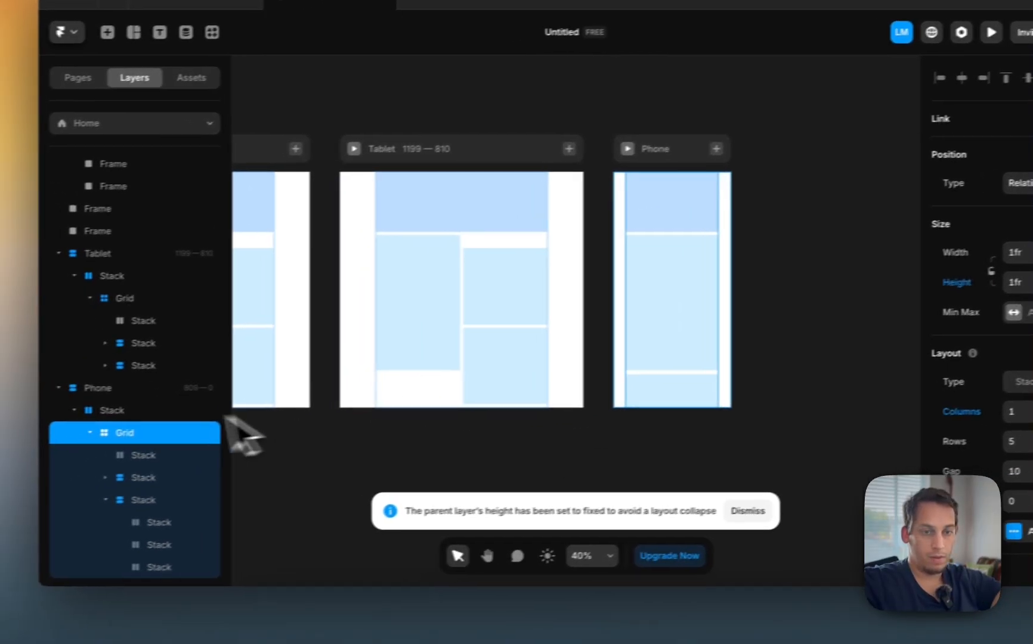
# Step: Set the height of the Tablet's outer stack to Fill and the height of the Tablet breakpoint to Fit Content
pyautogui.scroll(5, 95, 441)
pyautogui.click(113, 440)
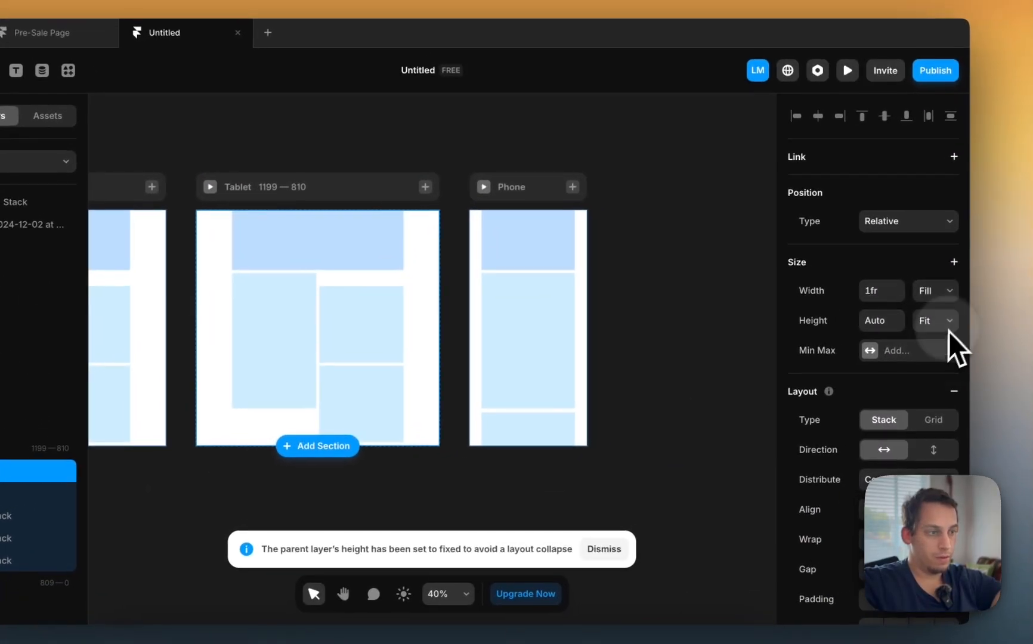
pyautogui.click(1032, 279)
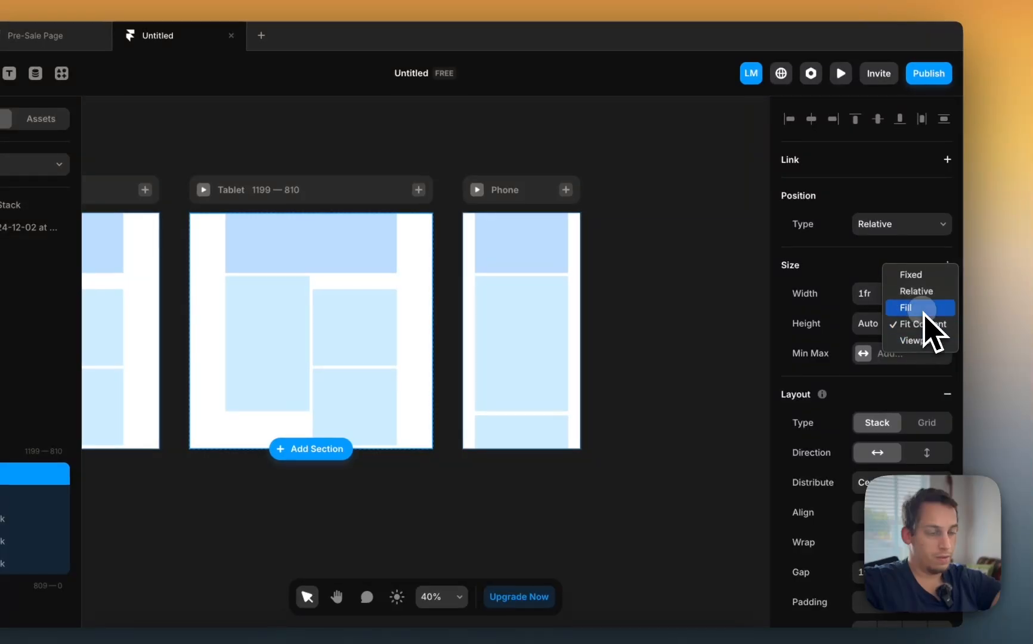
pyautogui.click(922, 309)
pyautogui.click(138, 425)
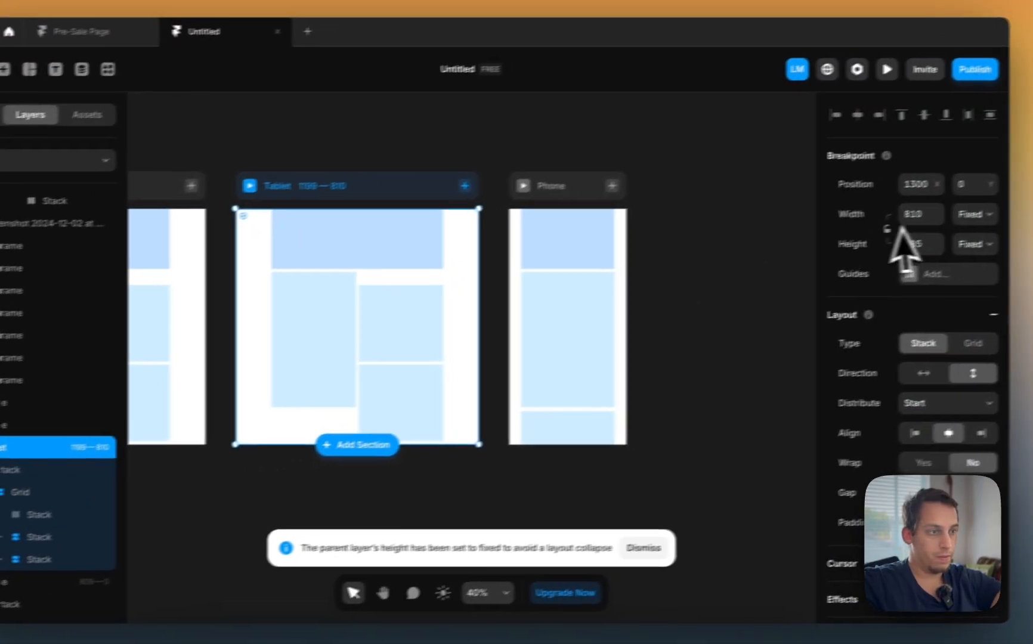
pyautogui.click(975, 244)
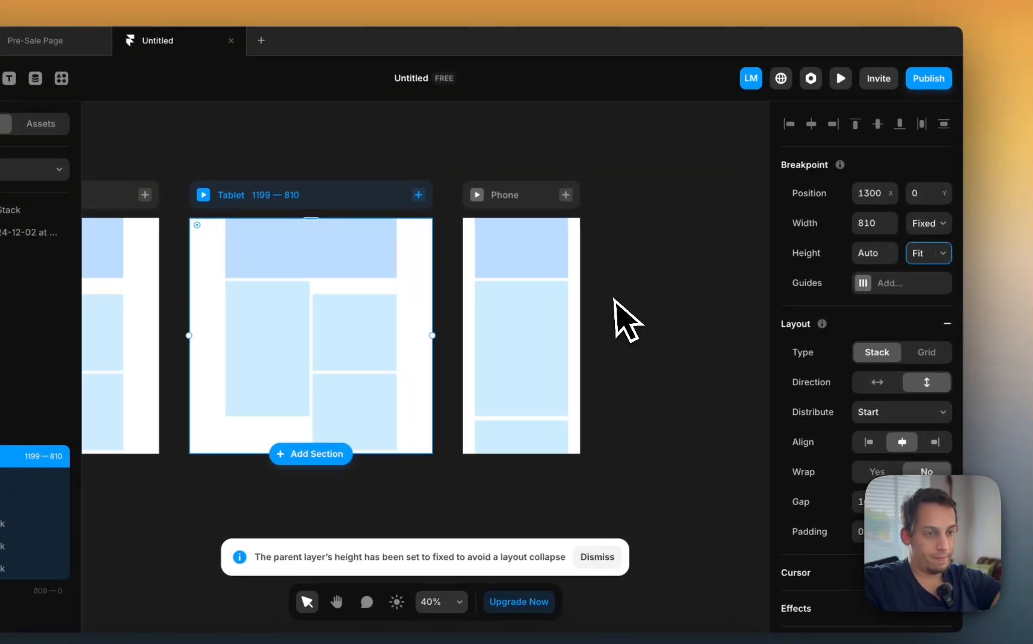
# Step: Set the height of the outer stack in the Phone breakpoint to Fill
pyautogui.hscroll(-5, 537, 328)
pyautogui.scroll(-2, 537, 328)
pyautogui.click(650, 158)
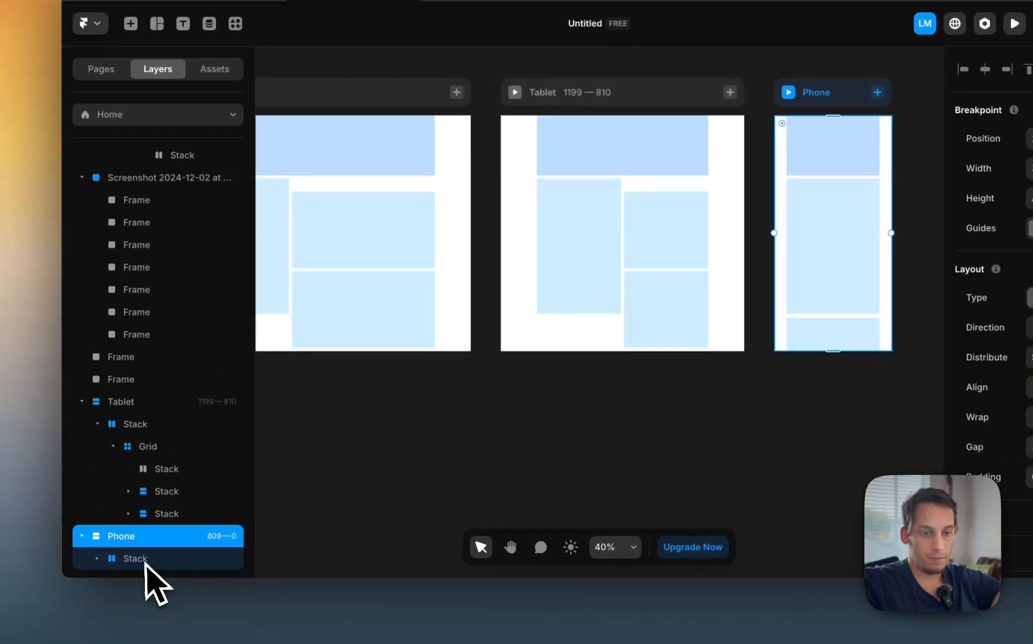
pyautogui.click(8, 626)
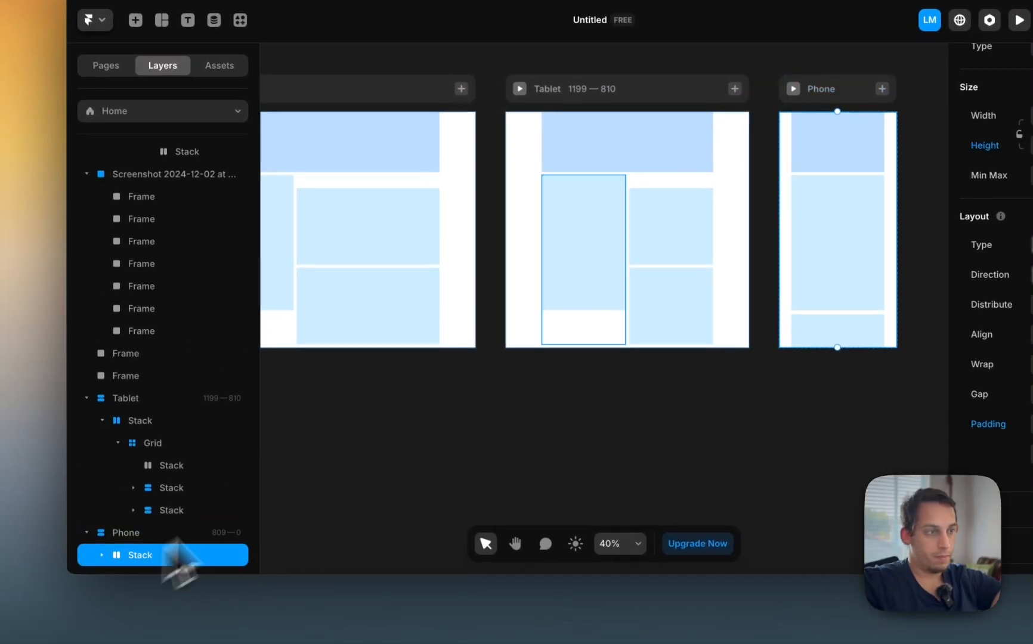
pyautogui.click(952, 197)
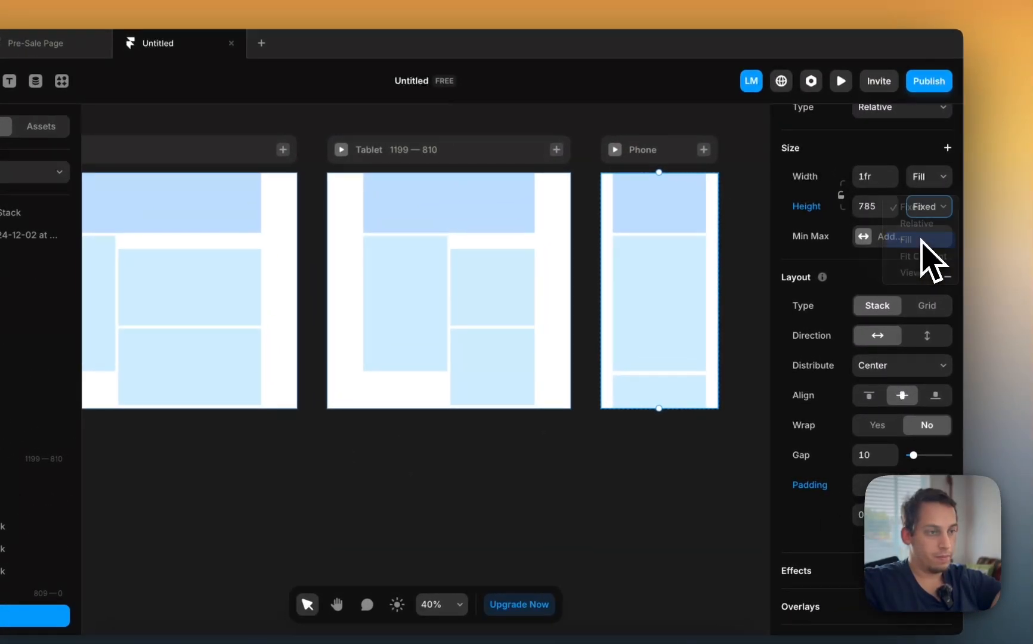
pyautogui.click(922, 240)
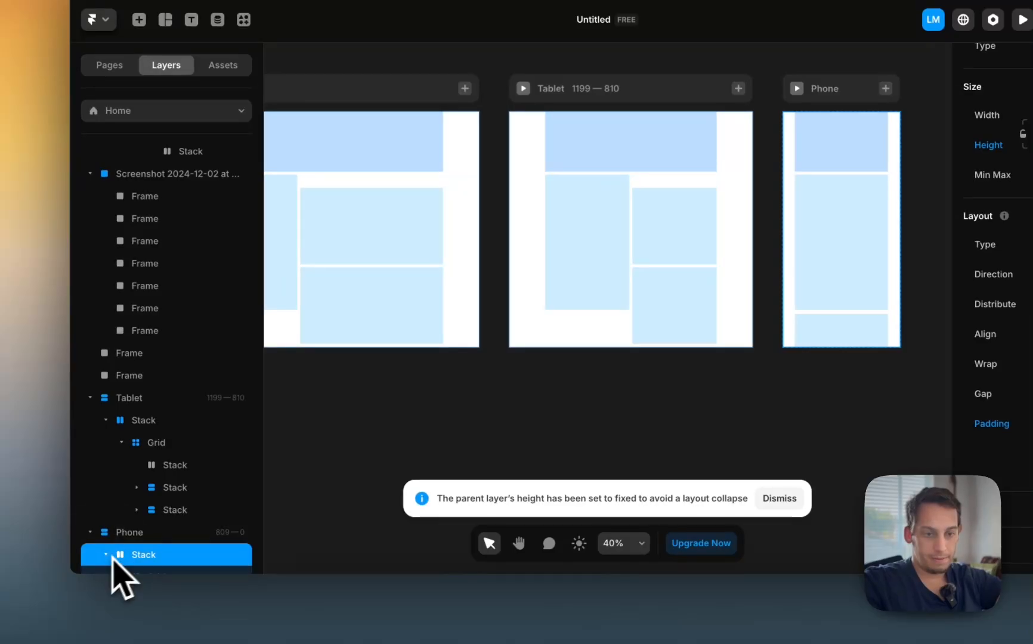
# Step: Try to set the height of the second wrapper stack in the Phone grid to Fill and undo the change
pyautogui.scroll(-4, 128, 552)
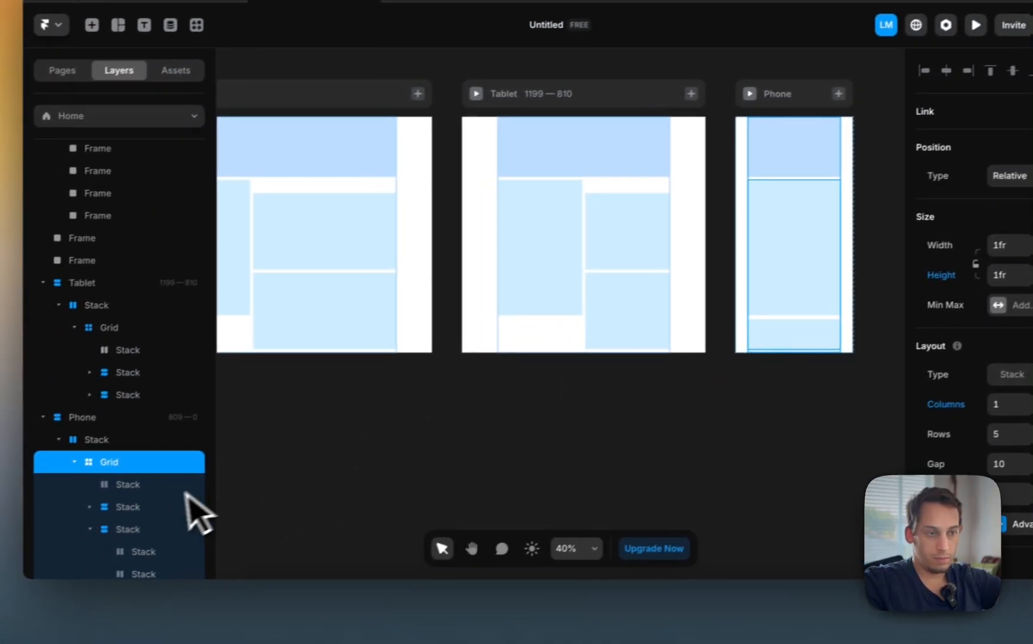
pyautogui.click(137, 508)
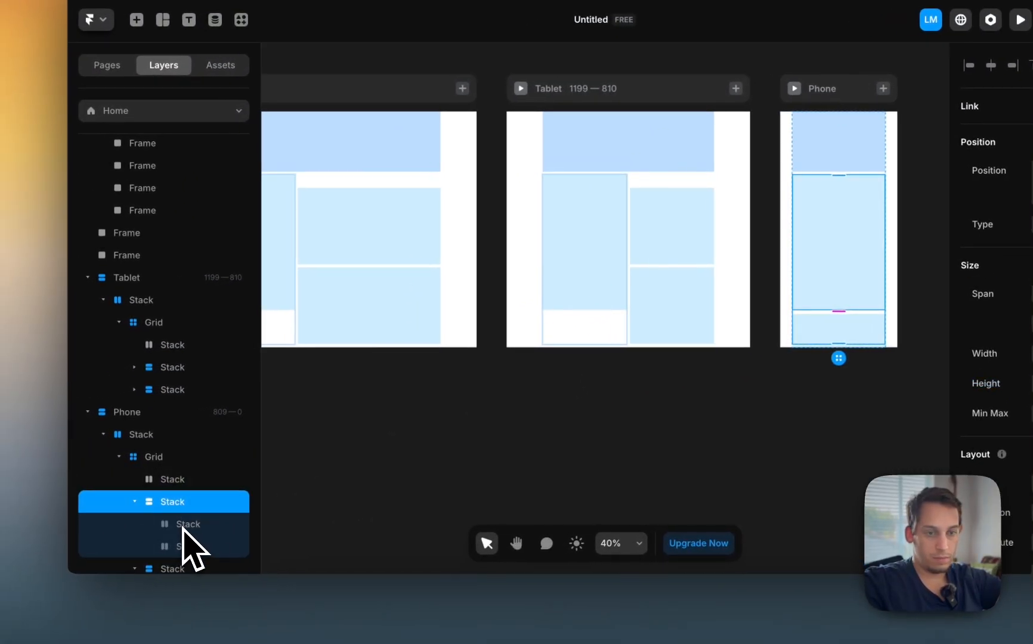
pyautogui.scroll(-1, 182, 564)
pyautogui.click(176, 549)
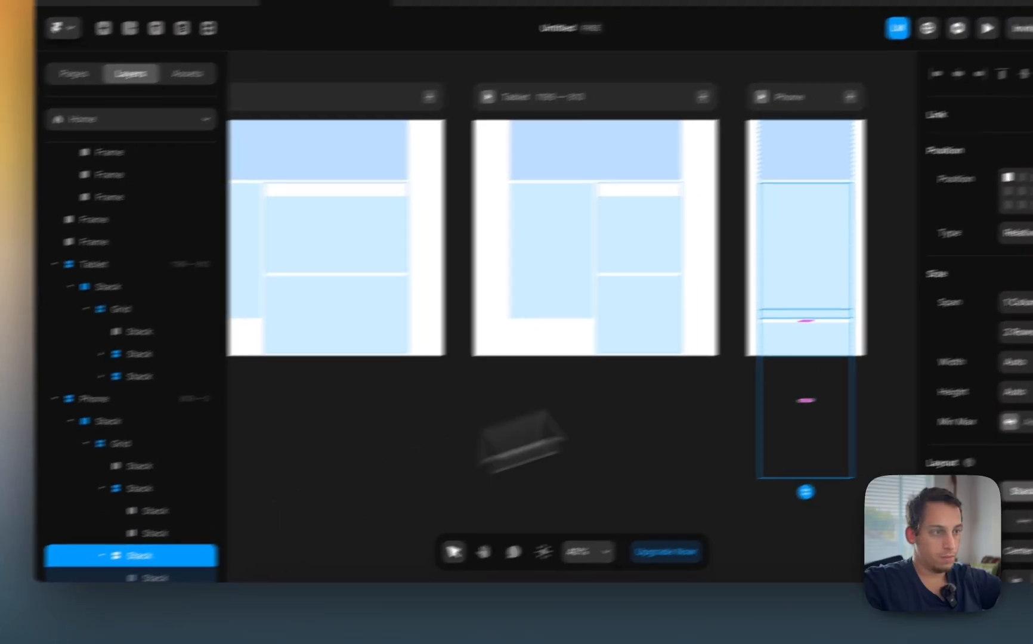
pyautogui.click(1032, 382)
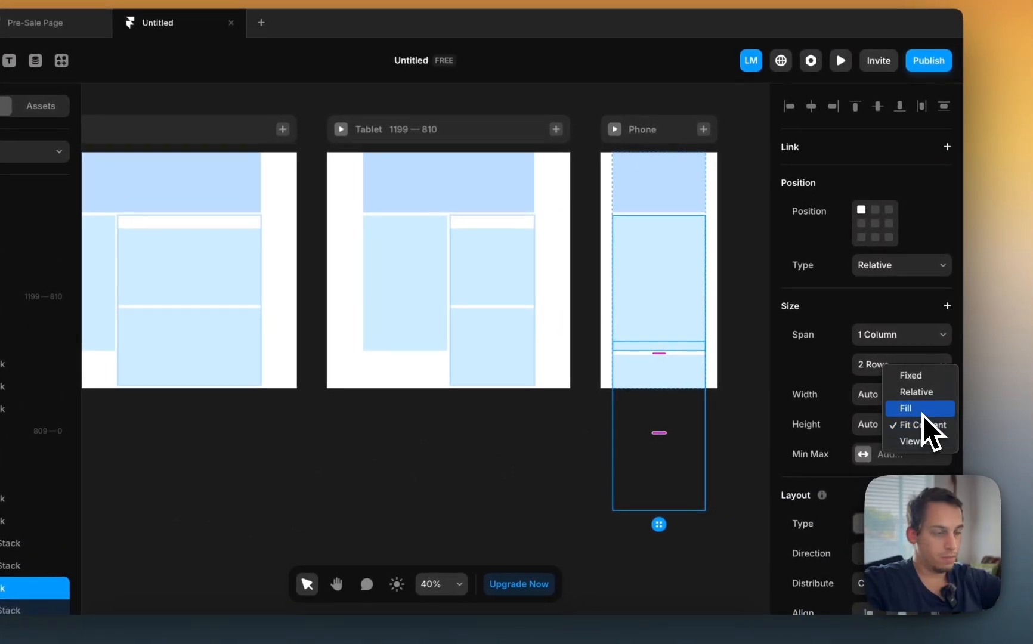
pyautogui.press('super+z')
pyautogui.click(473, 425)
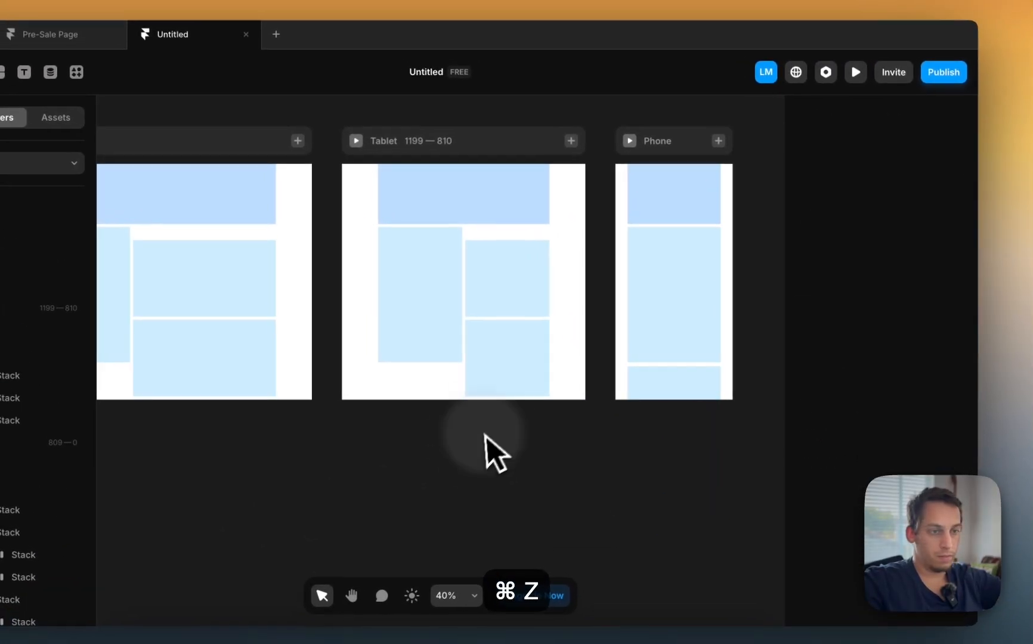
# Step: Lengthen the Phone breakpoint until all of its stacked cards fit inside
pyautogui.hscroll(-5, 471, 450)
pyautogui.scroll(-3, 441, 335)
pyautogui.hscroll(5, 448, 310)
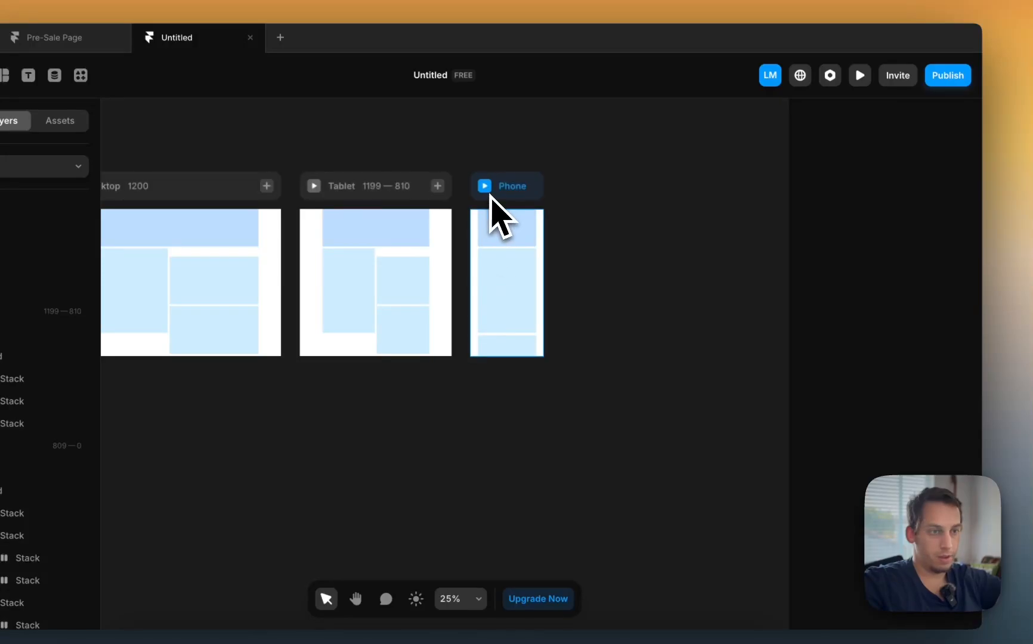
pyautogui.click(501, 188)
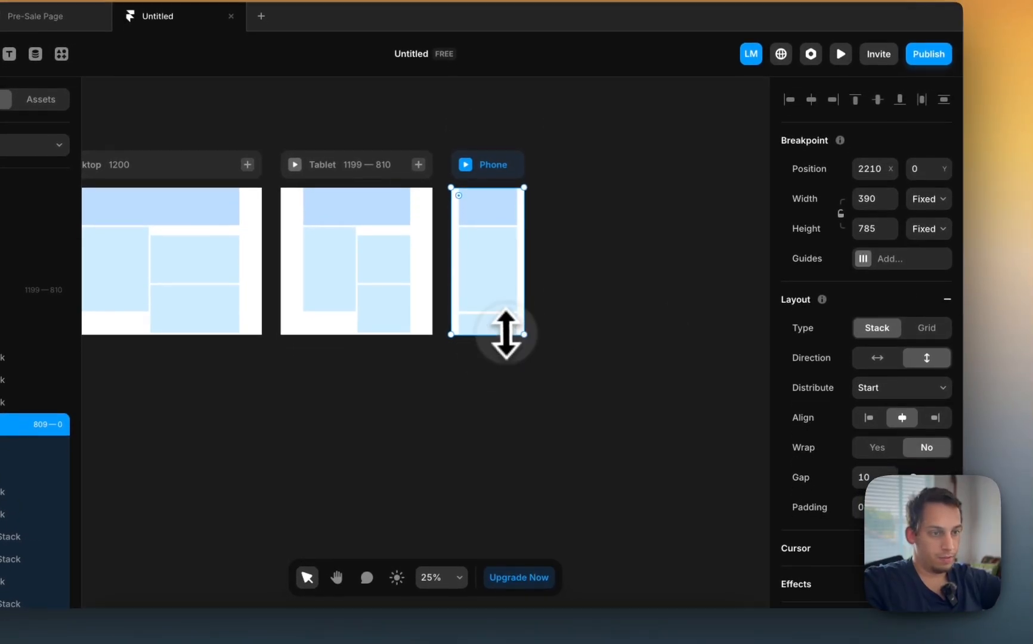
pyautogui.moveTo(505, 359); pyautogui.dragTo(504, 417)
pyautogui.click(599, 385)
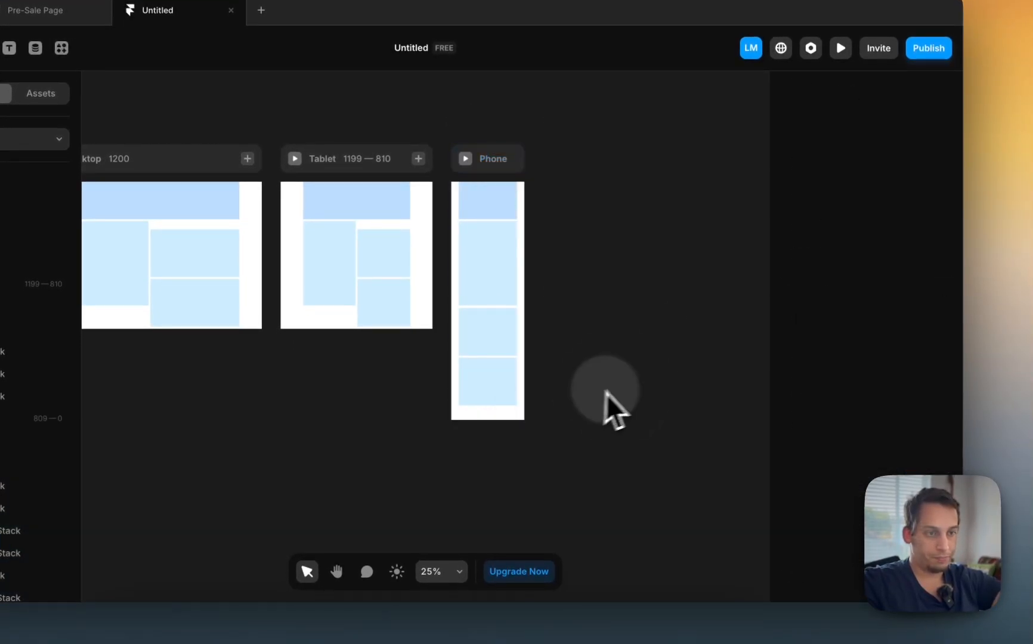
# Step: Fill the Desktop's tall first-column stack with the light purple #F5E4F8 sampled from the Celebrate milestones card in the reference screenshot
pyautogui.hscroll(-7, 615, 393)
pyautogui.click(532, 301)
pyautogui.click(572, 224)
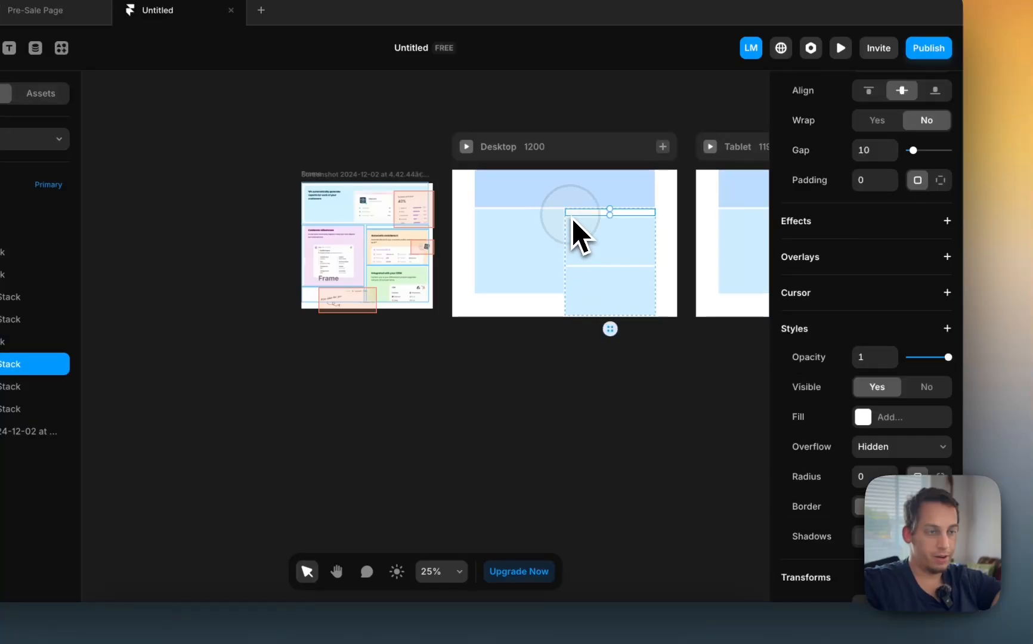
pyautogui.scroll(5, 574, 230)
pyautogui.hscroll(-5, 573, 229)
pyautogui.click(555, 241)
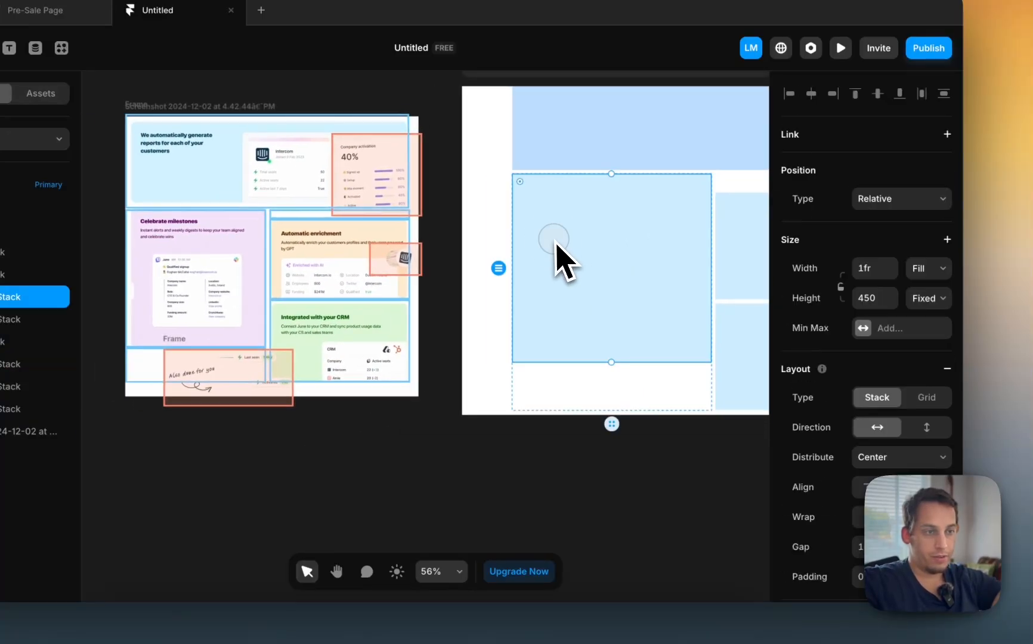
pyautogui.scroll(-7, 913, 441)
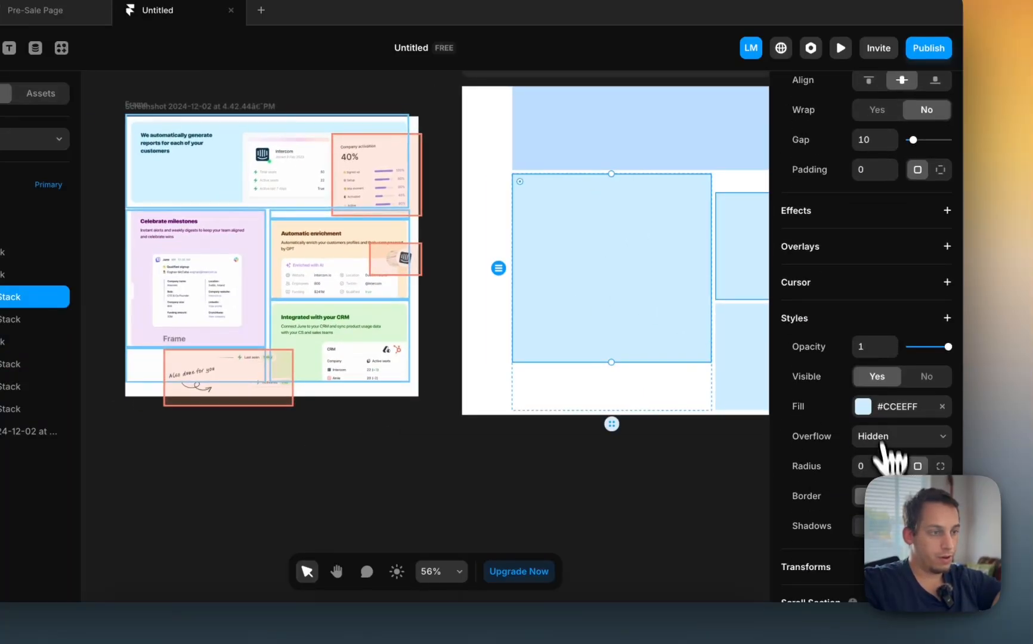
pyautogui.click(864, 407)
pyautogui.click(729, 466)
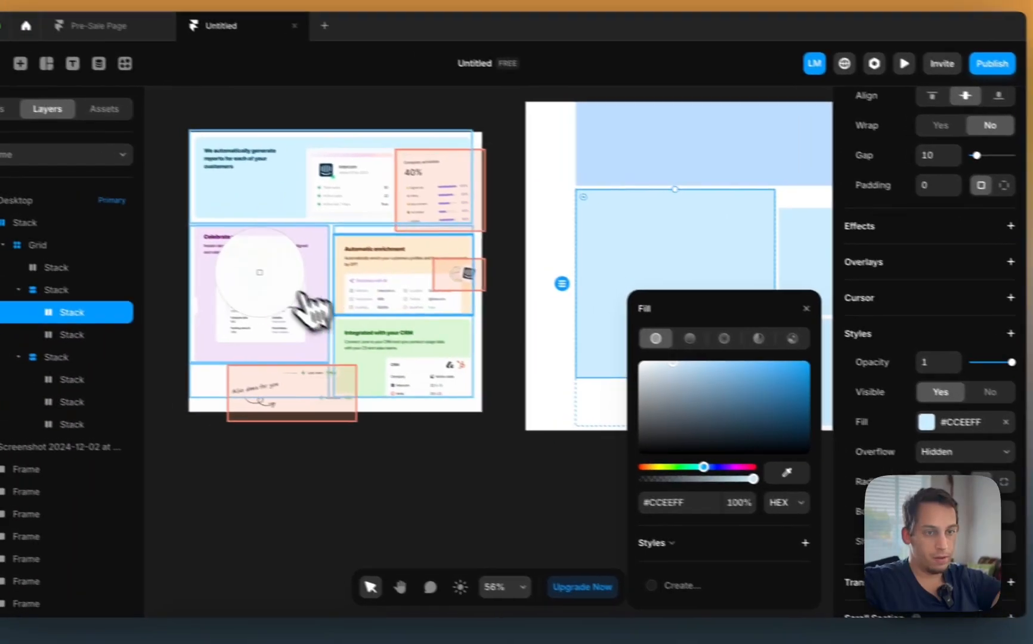
pyautogui.click(241, 239)
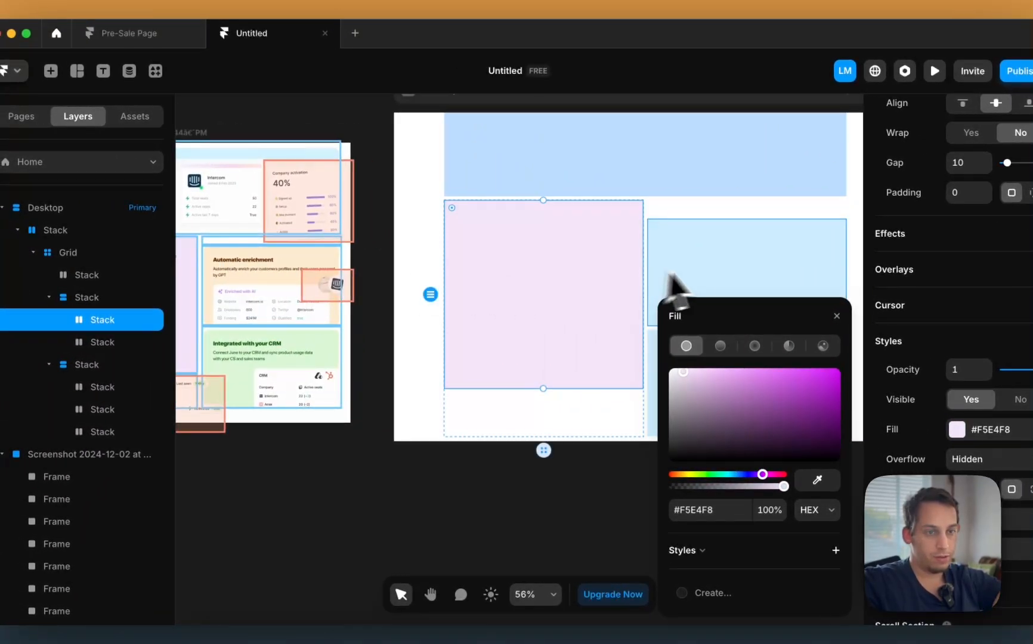
# Step: Fill the upper tall stack in the Desktop's second column with the light orange sampled from the Automatic enrichment card
pyautogui.click(669, 276)
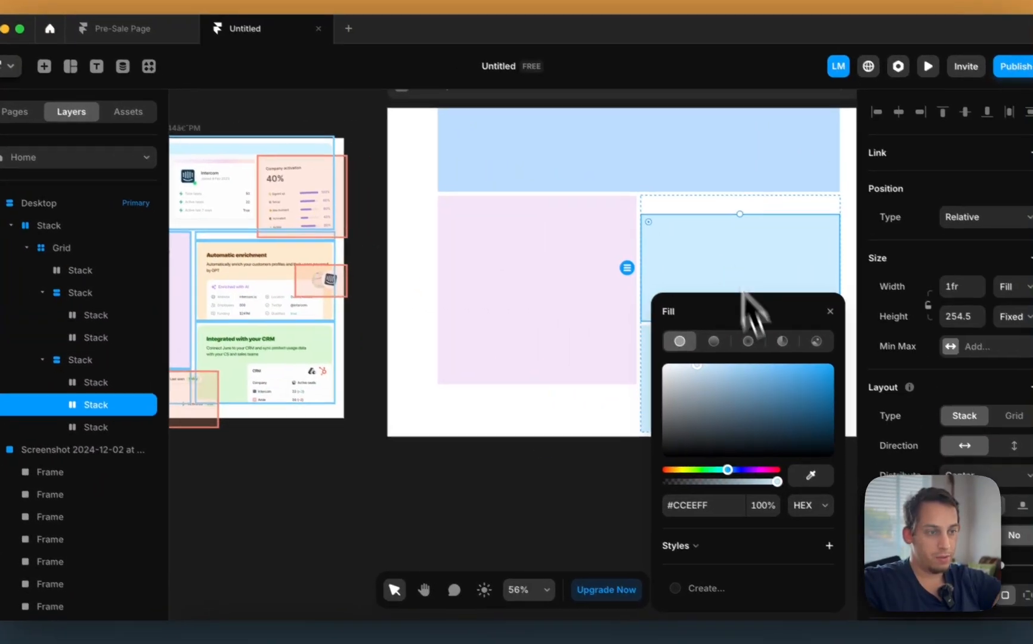
pyautogui.click(818, 481)
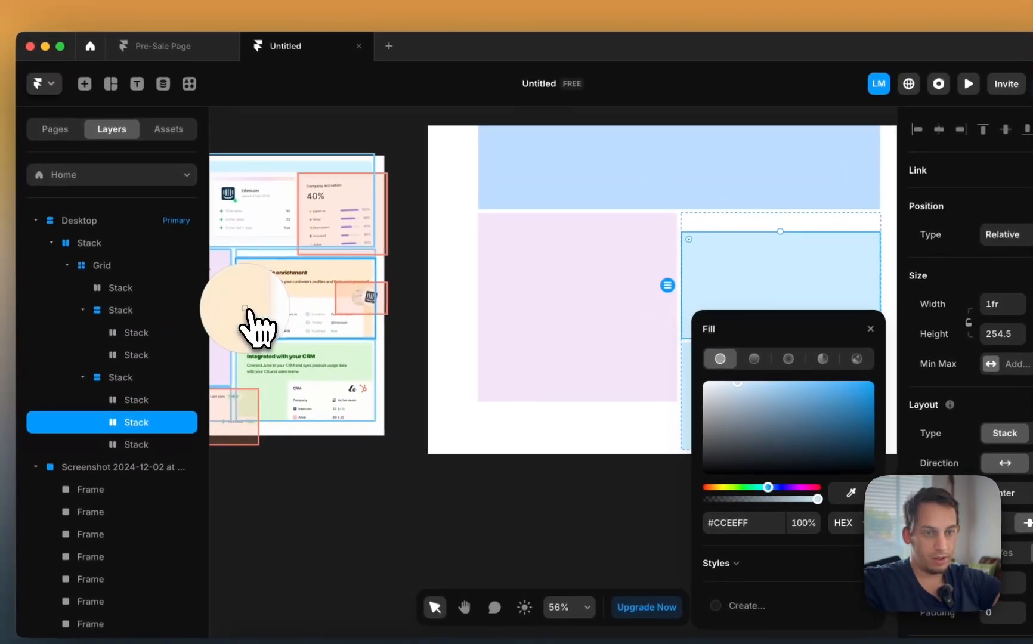
pyautogui.click(251, 295)
# Step: Fill the lower tall stack in the Desktop's second column with the light green #DDF8D8 sampled from the Integrated with your CRM card
pyautogui.hscroll(5, 334, 322)
pyautogui.click(565, 317)
pyautogui.hscroll(-5, 577, 325)
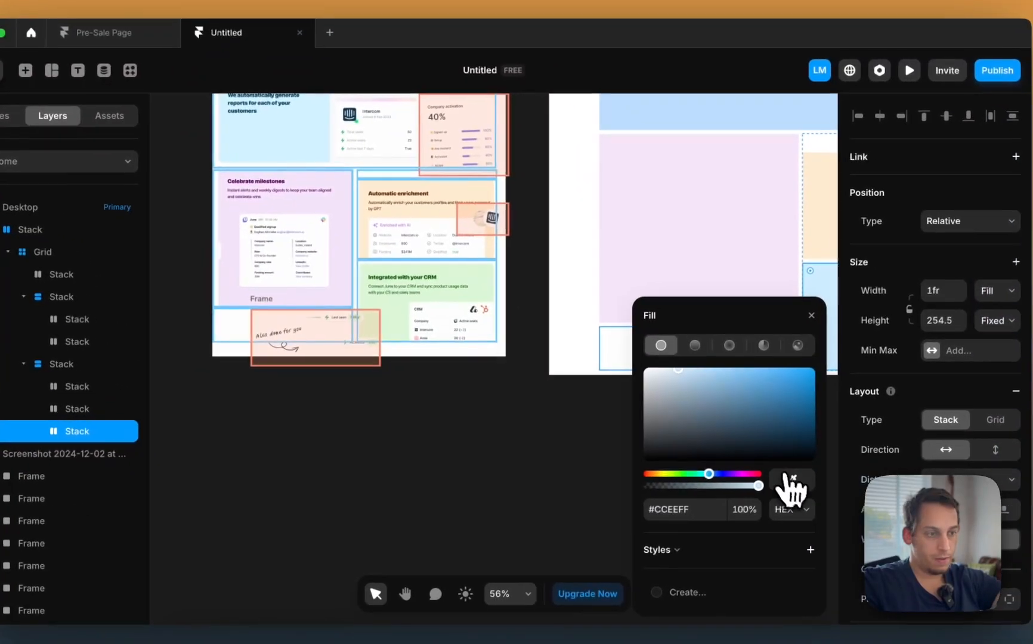
pyautogui.click(852, 494)
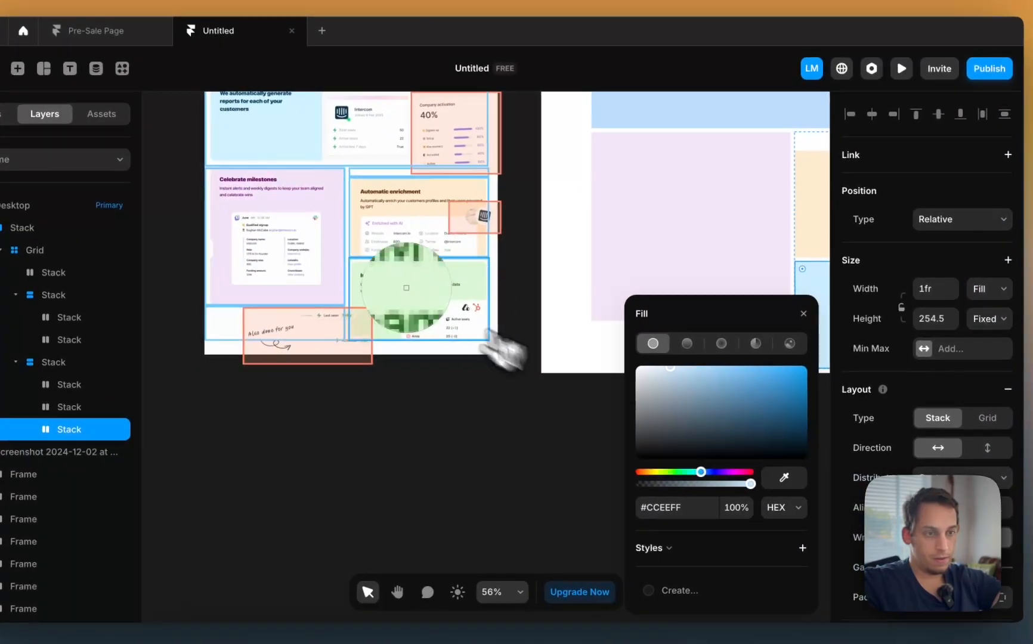
pyautogui.click(473, 289)
# Step: Fill the two-column stack across the Desktop grid's first row with the light blue #D2F2FF sampled from the reference's top card
pyautogui.hscroll(5, 507, 322)
pyautogui.hscroll(-5, 510, 430)
pyautogui.scroll(1, 511, 429)
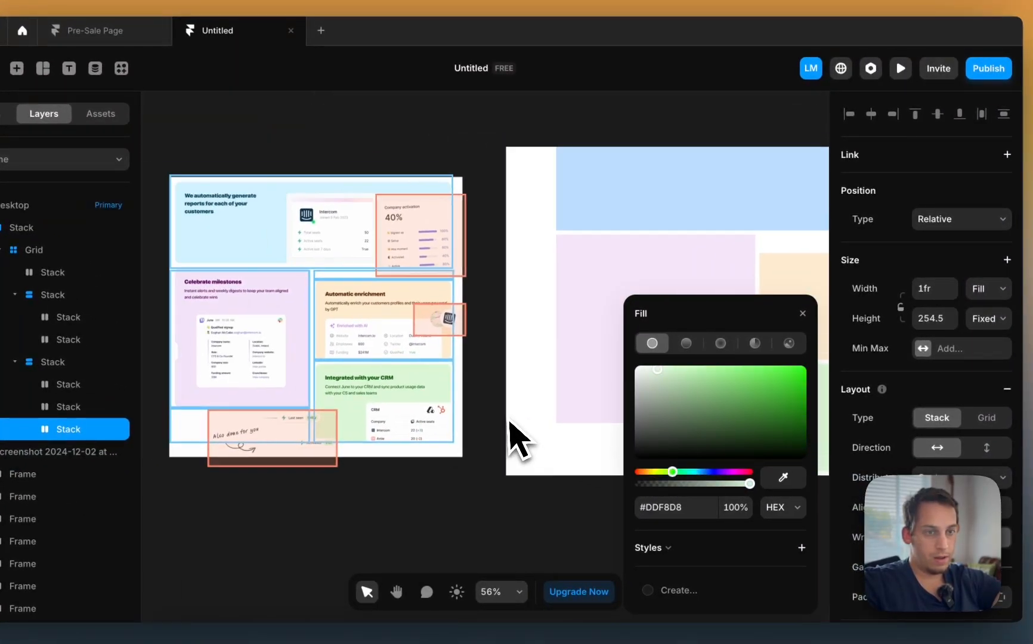
pyautogui.click(667, 185)
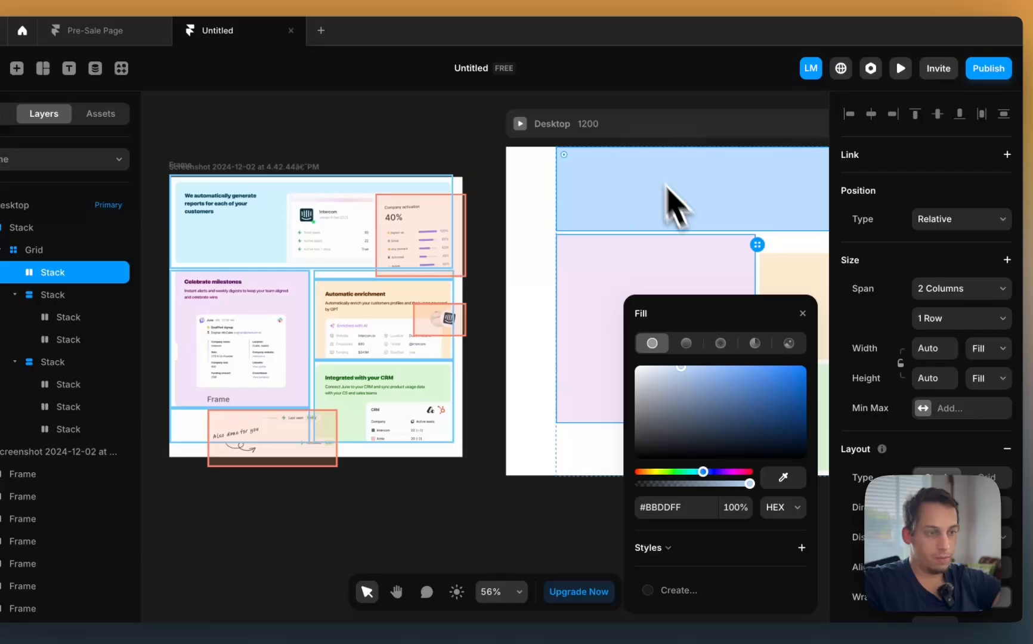
pyautogui.click(784, 477)
pyautogui.click(238, 230)
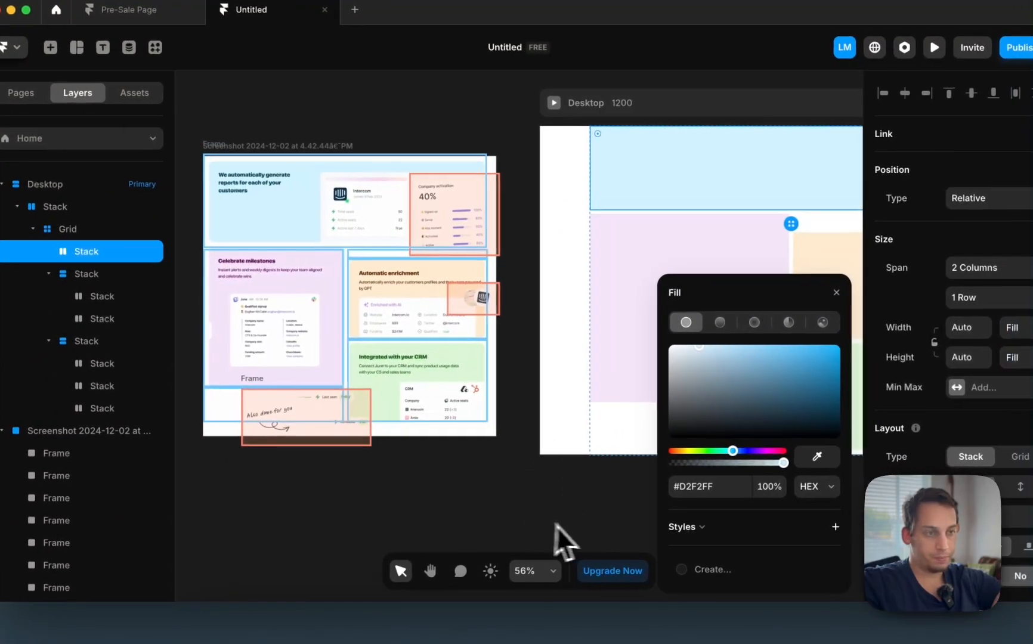
pyautogui.click(557, 526)
pyautogui.hscroll(10, 537, 531)
pyautogui.click(497, 201)
pyautogui.hscroll(-4, 395, 215)
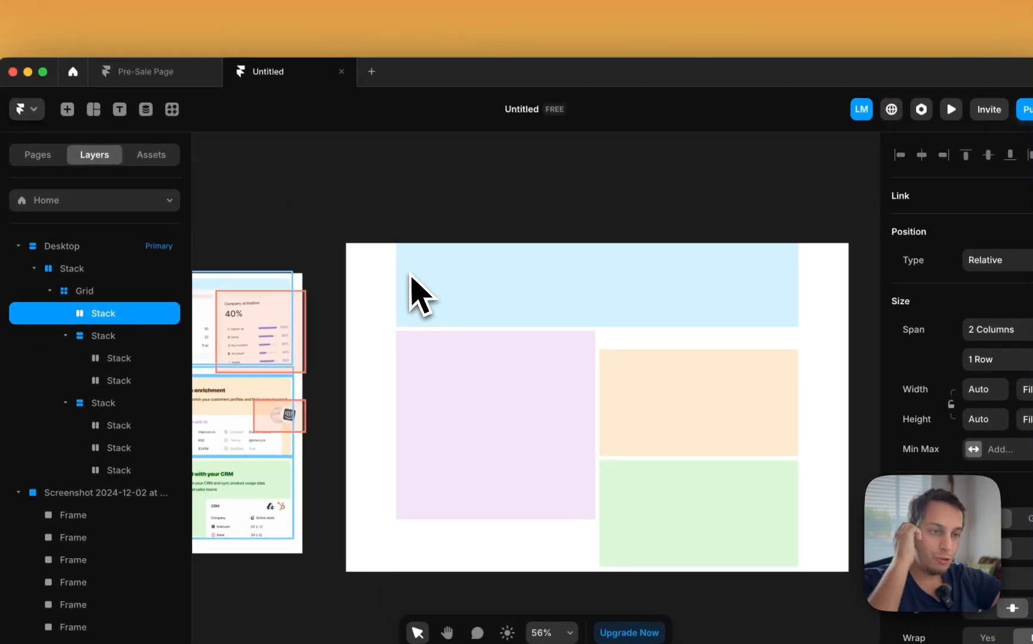
pyautogui.hscroll(-5, 417, 295)
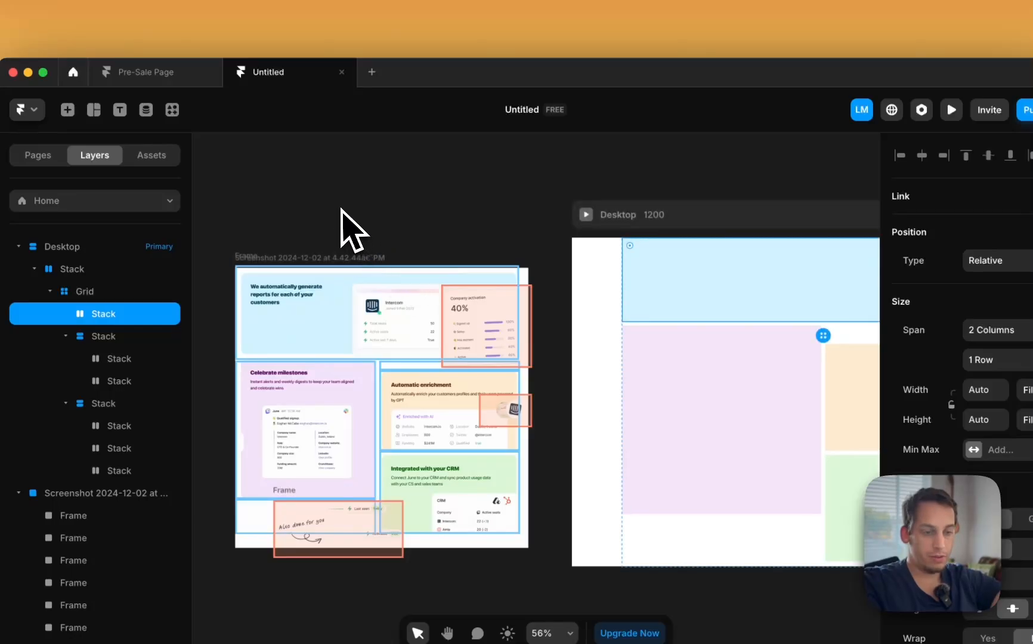
# Step: Add a text layer above the reference screenshot reading "We automatically generate reports for each of your customers"
pyautogui.click(332, 201)
pyautogui.click(379, 204)
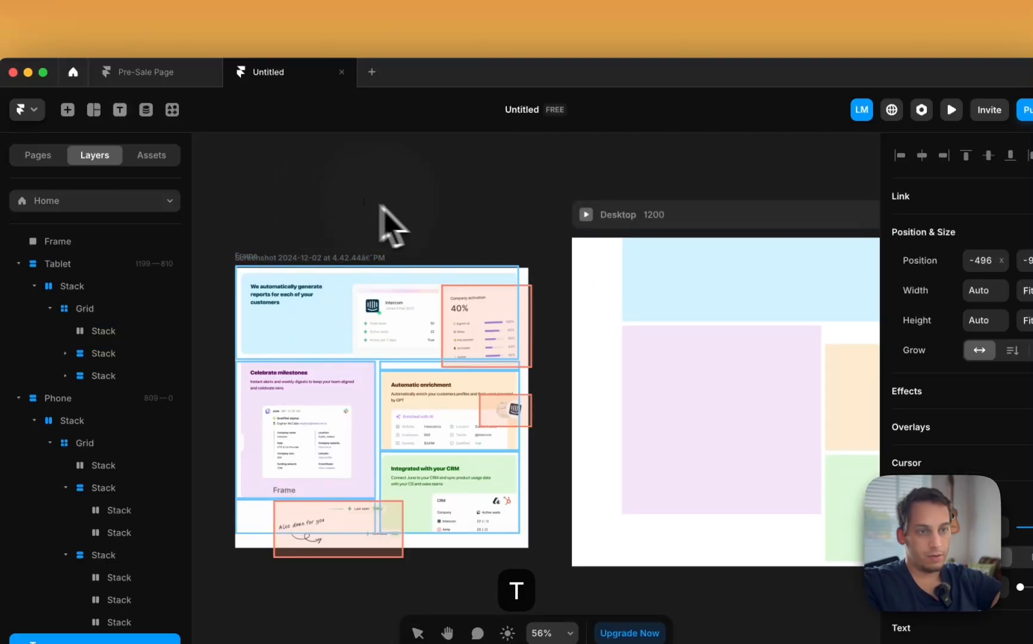
pyautogui.scroll(5, 449, 212)
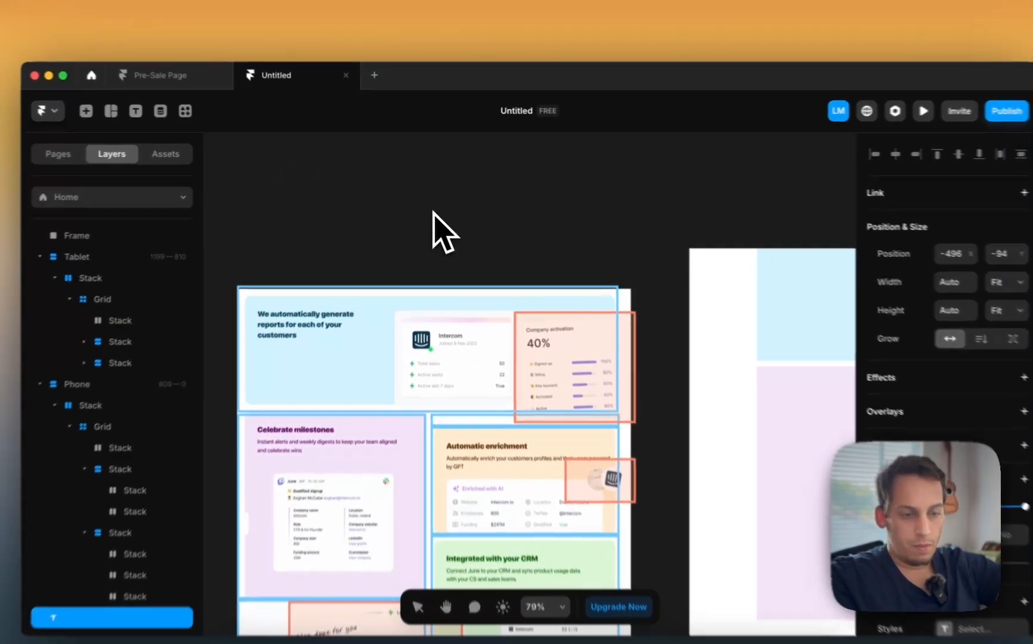
pyautogui.write('We auto')
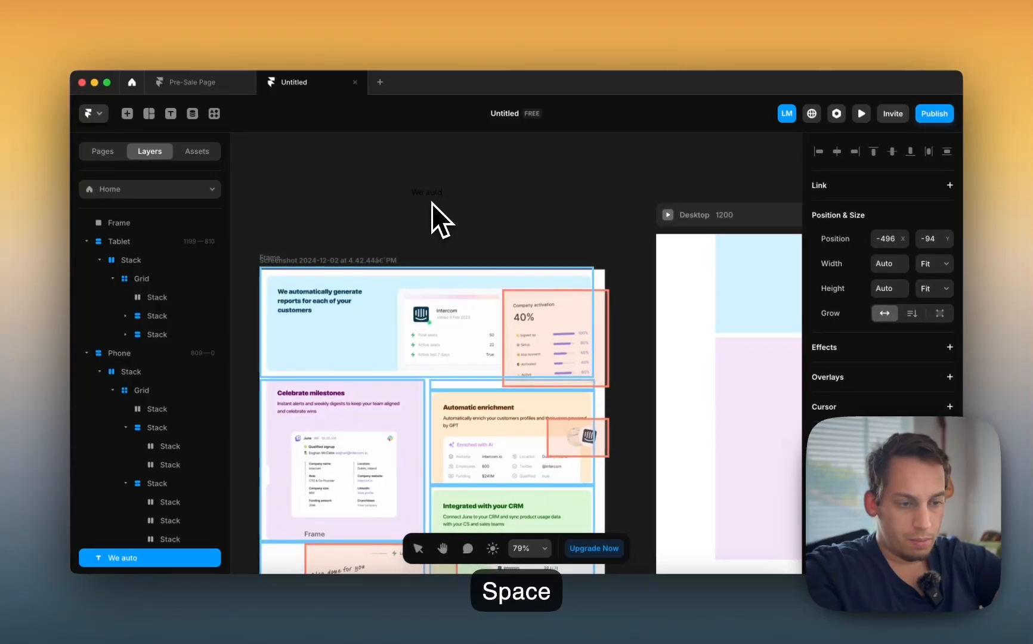
pyautogui.write('matically')
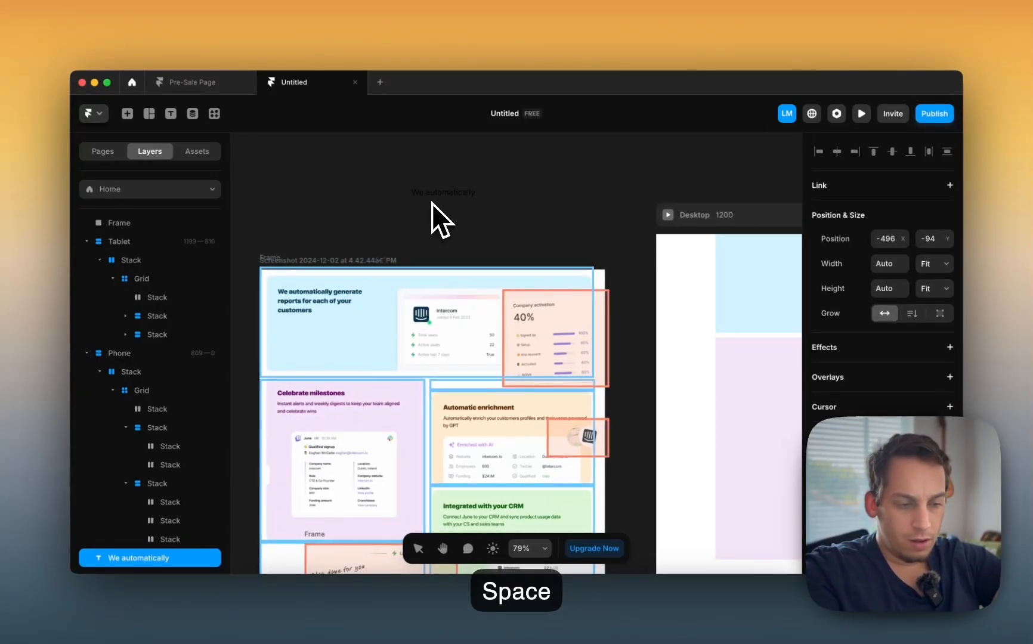
pyautogui.write(' generate r')
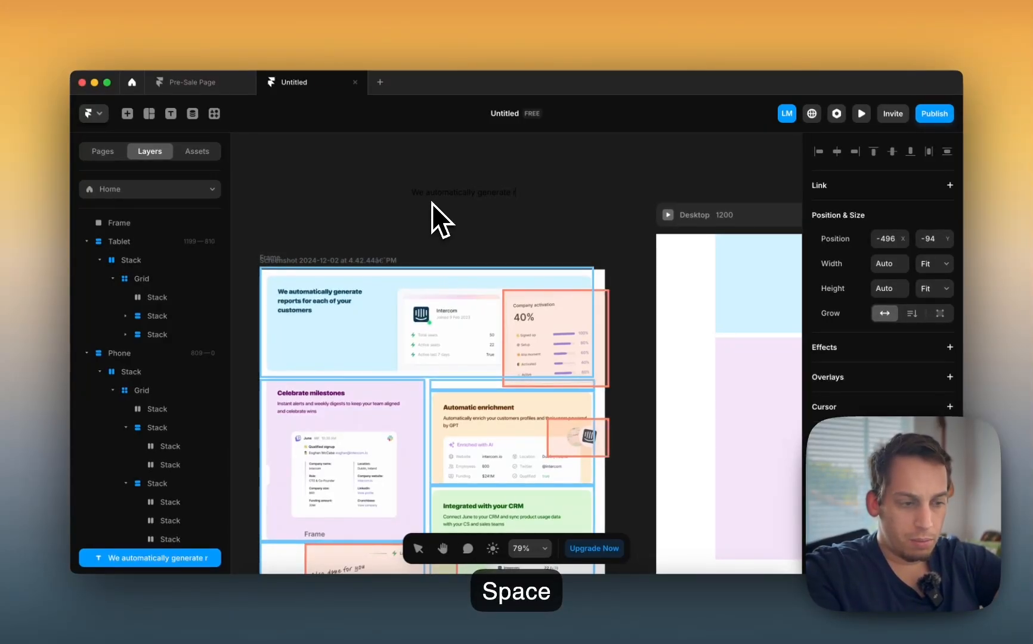
pyautogui.write('eports for each of your customer')
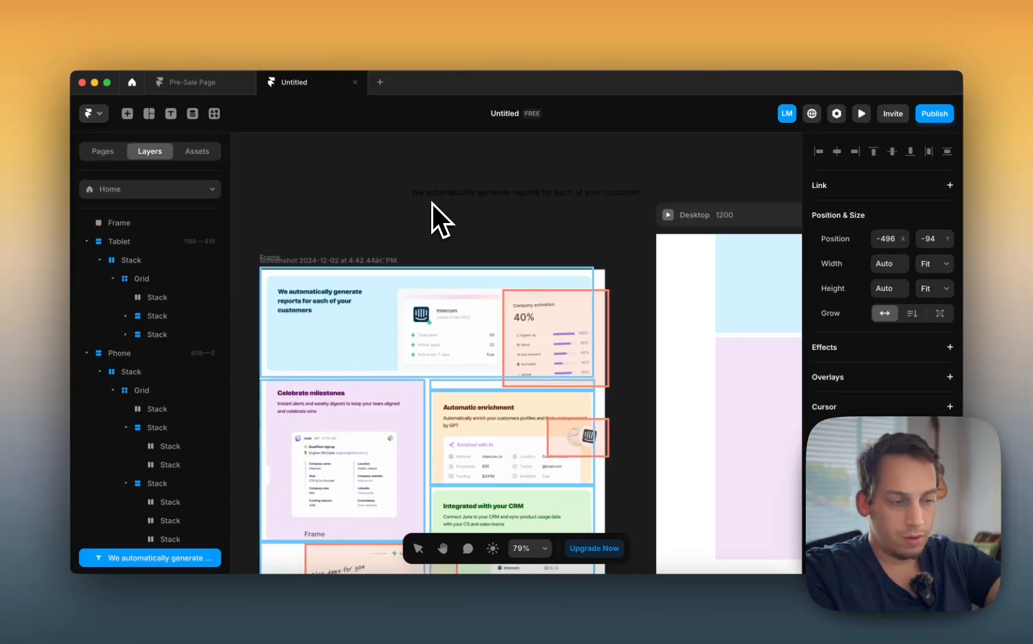
pyautogui.write('s')
pyautogui.press('Escape')
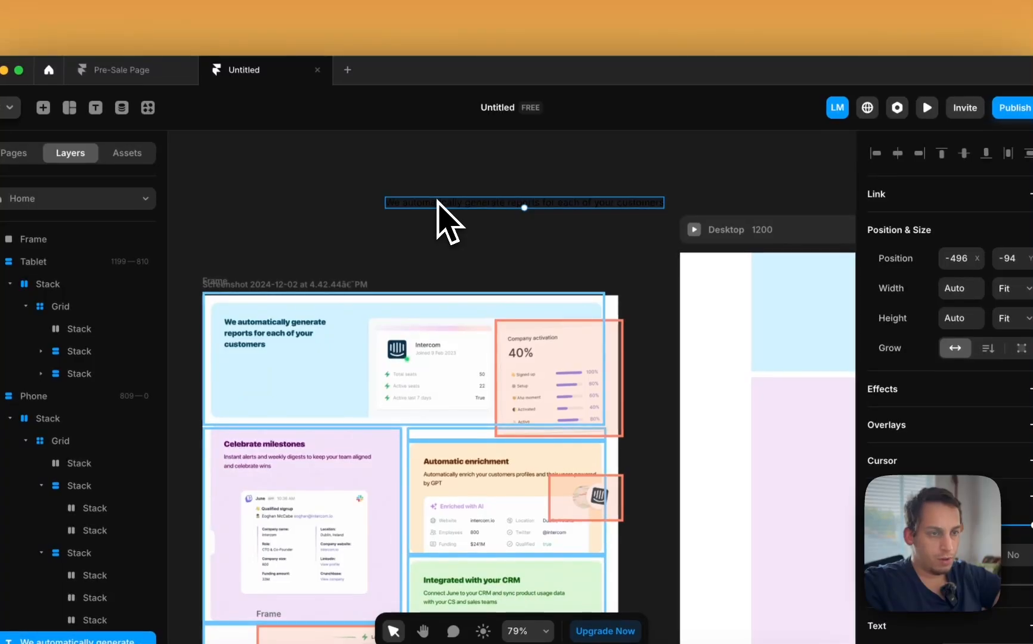
# Step: Move the new heading text into the Desktop's light blue stack and set its text alignment to left
pyautogui.moveTo(735, 354); pyautogui.dragTo(810, 289)
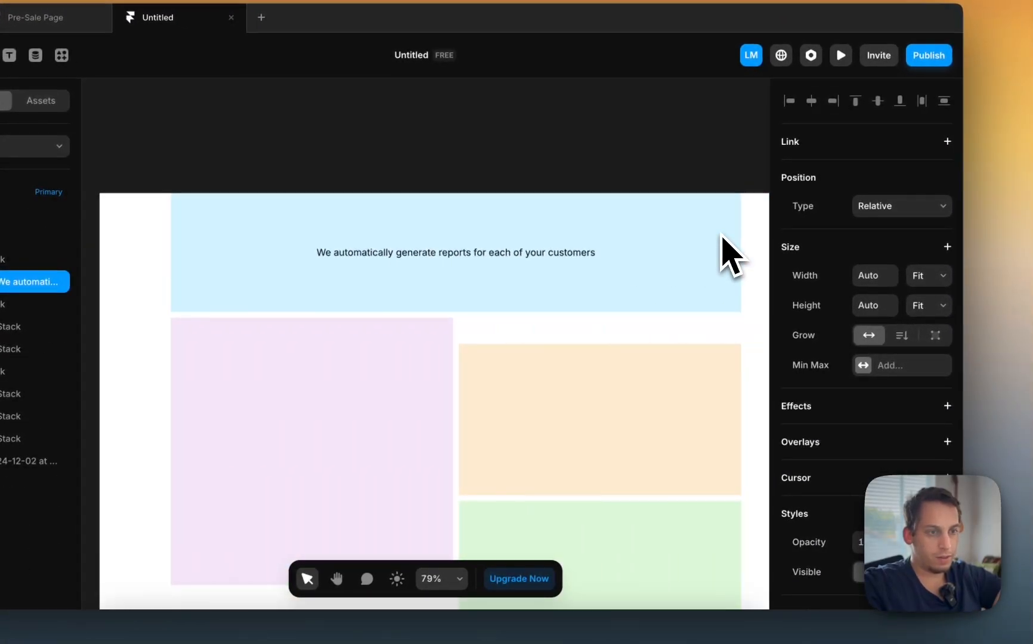
pyautogui.scroll(-6, 820, 323)
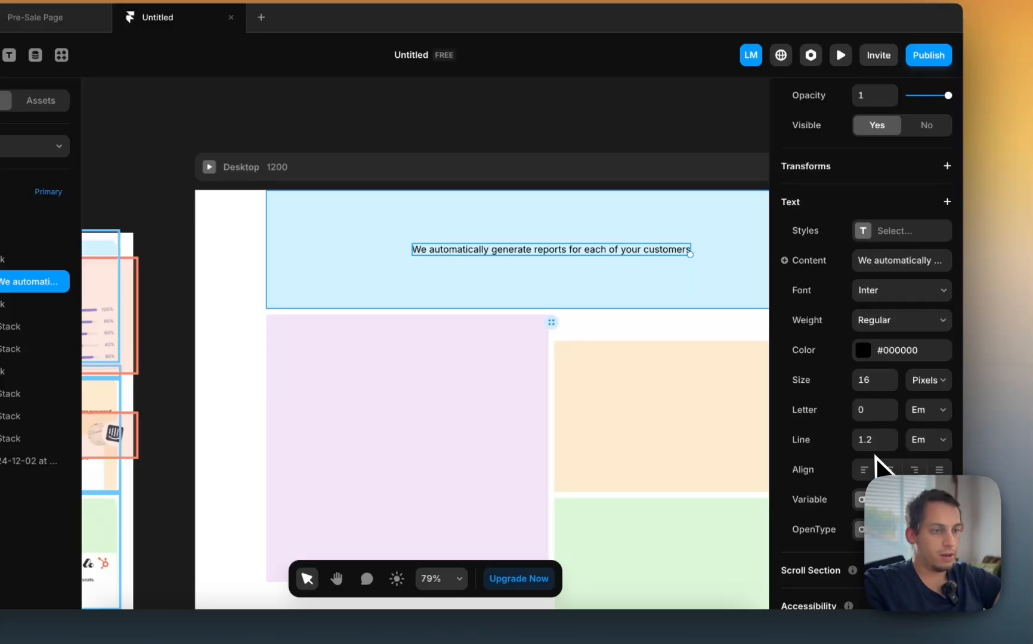
pyautogui.click(865, 470)
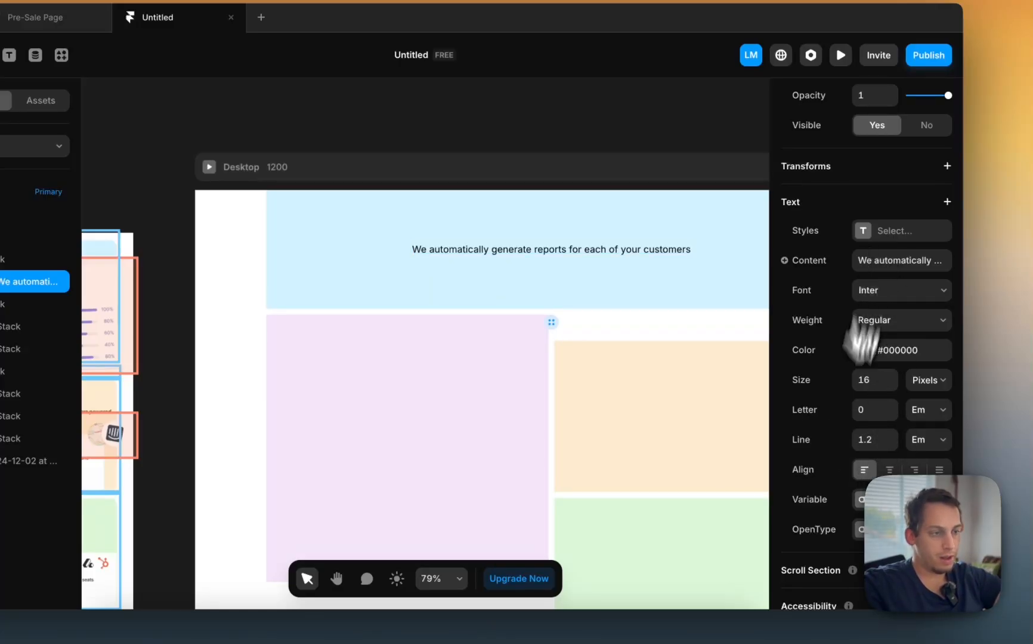
# Step: Set the Desktop's light blue stack to distribute its content from Start and align it to the top
pyautogui.scroll(-4, 812, 503)
pyautogui.click(160, 283)
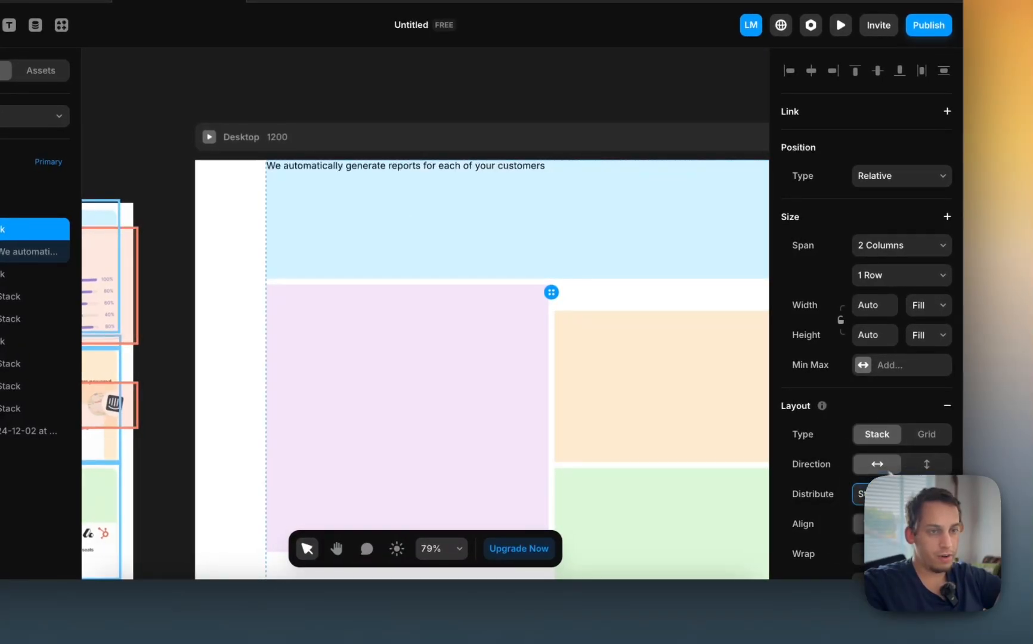
pyautogui.scroll(-3, 865, 477)
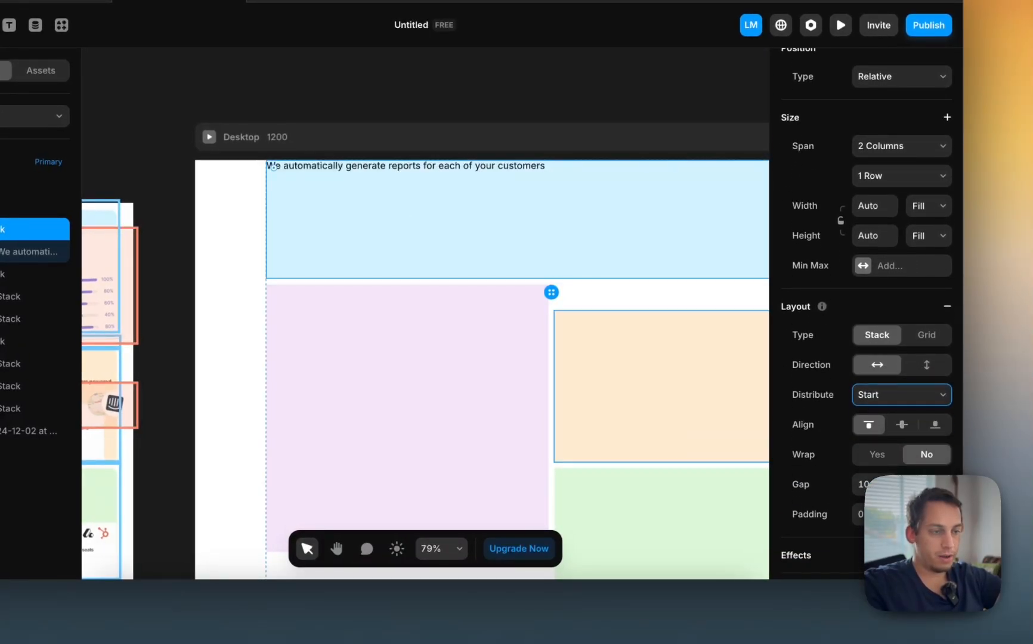
# Step: Set the padding of the Desktop's light blue stack to 30, using the reference's top card as a guide
pyautogui.hscroll(-10, 576, 416)
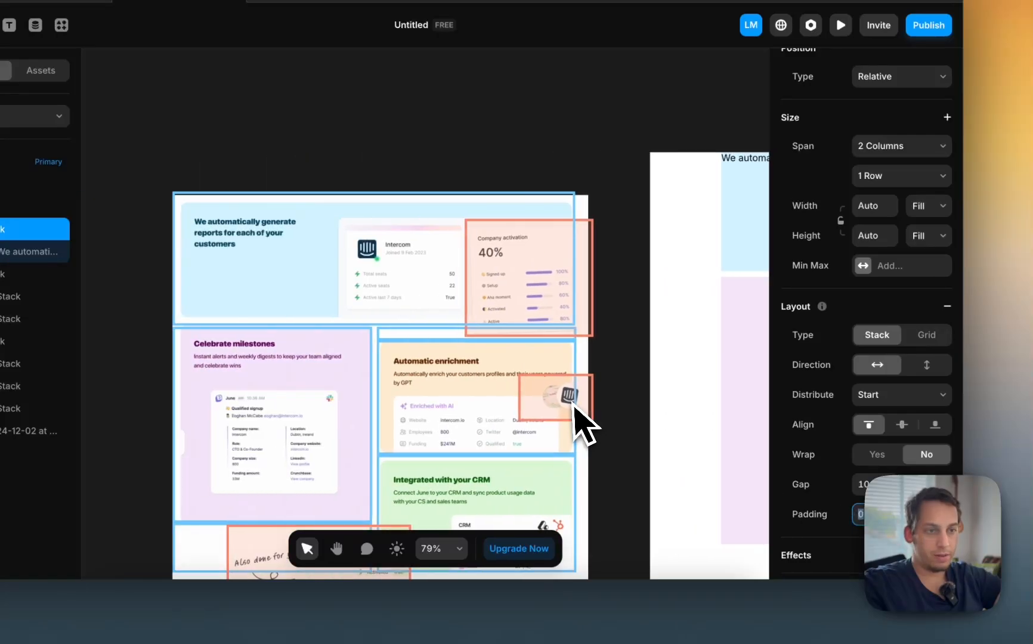
pyautogui.hscroll(1, 576, 416)
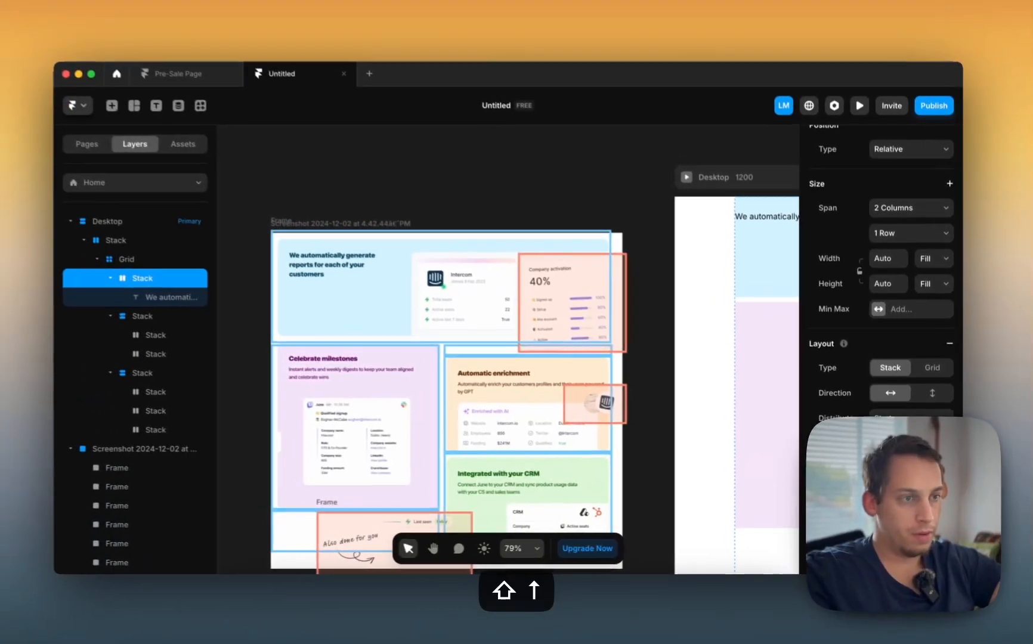
pyautogui.hotkey('shift', 'Up')
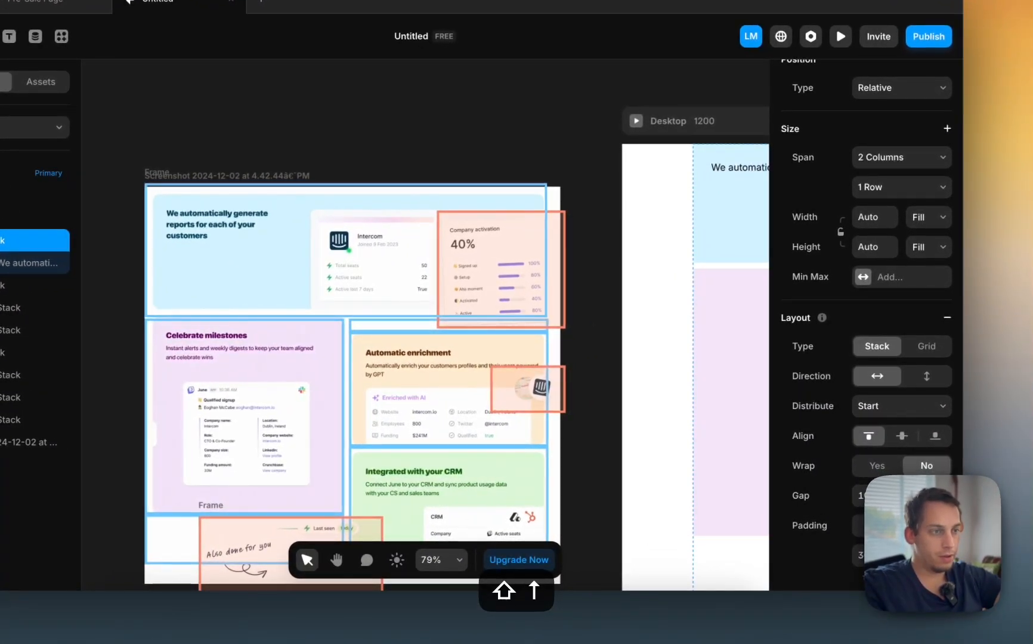
pyautogui.click(540, 147)
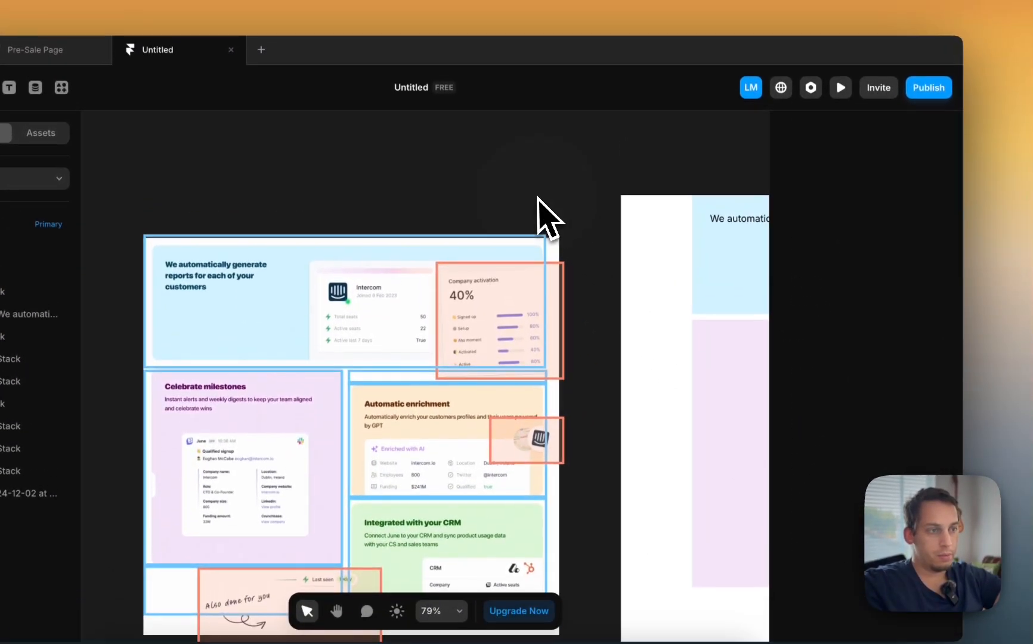
# Step: Give the heading in the light blue stack a fixed width and narrow it to about 236 px so it wraps onto three lines
pyautogui.hscroll(5, 539, 209)
pyautogui.click(558, 231)
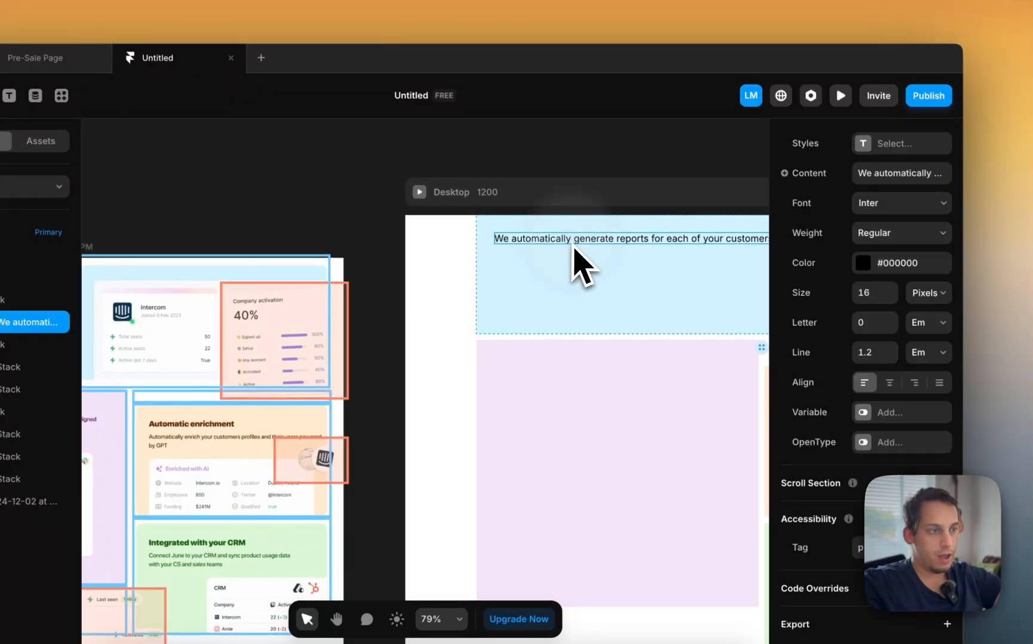
pyautogui.scroll(10, 898, 263)
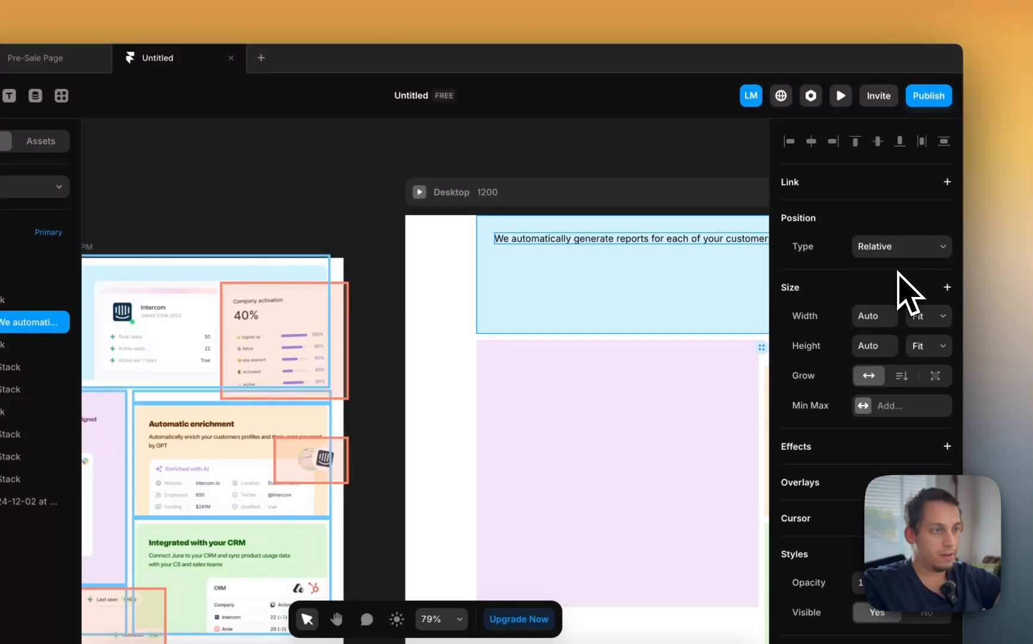
pyautogui.click(942, 325)
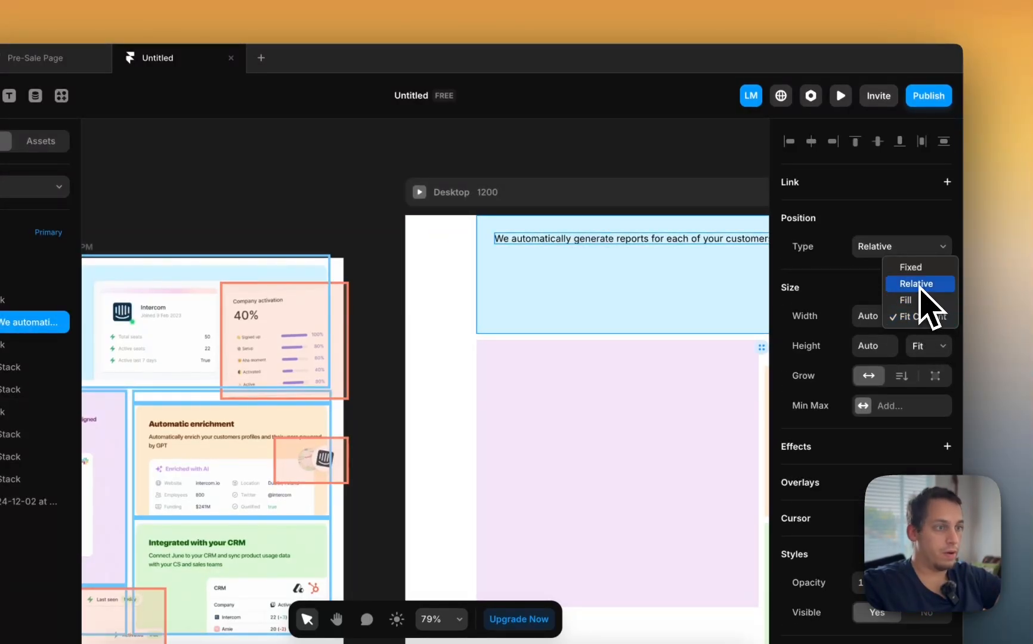
pyautogui.click(911, 269)
pyautogui.hscroll(5, 692, 300)
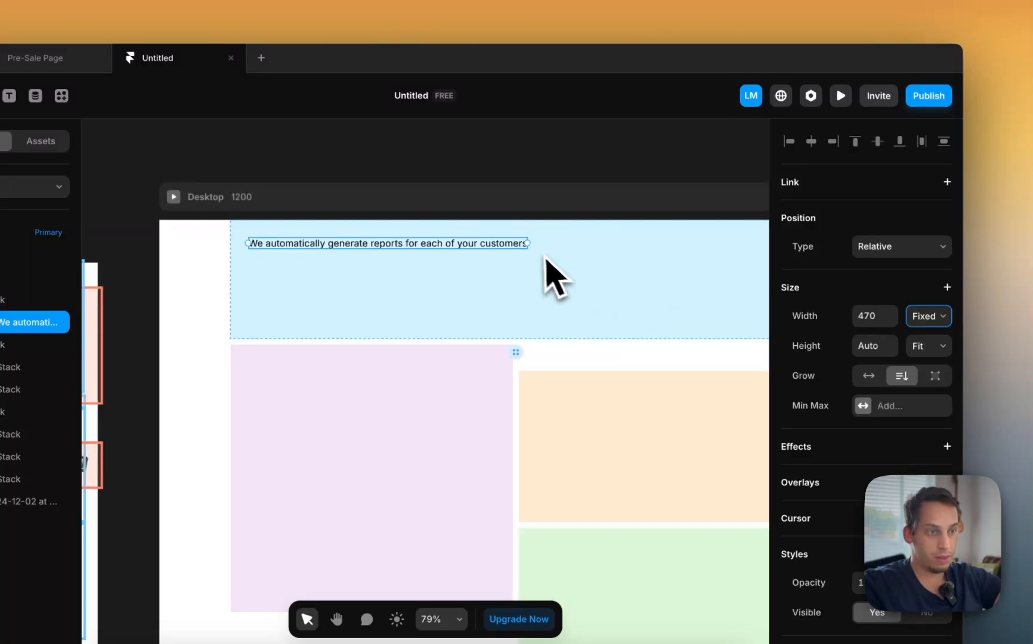
pyautogui.moveTo(531, 245); pyautogui.dragTo(391, 250)
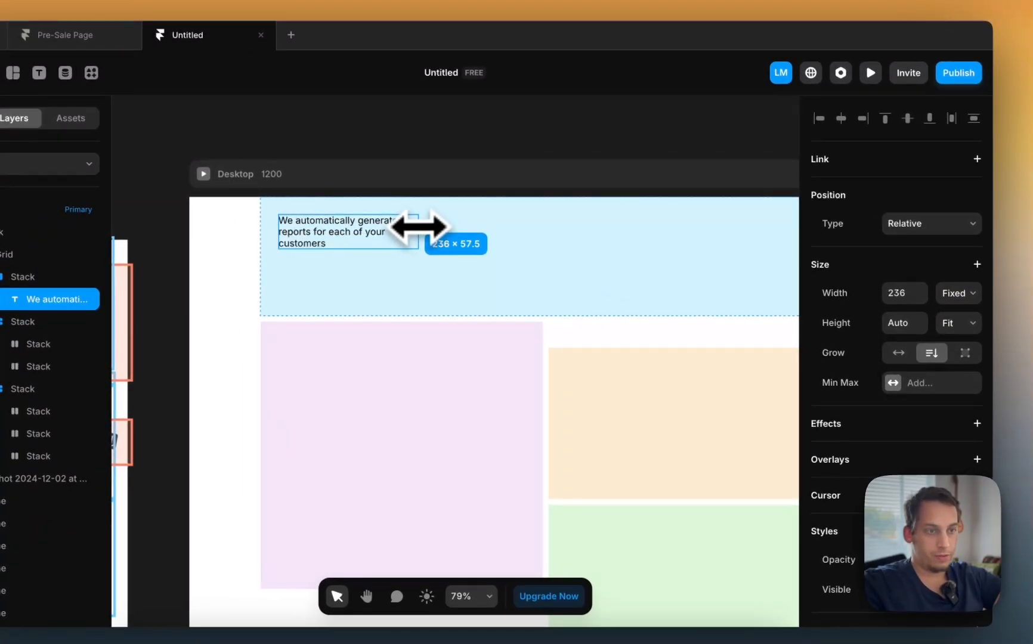
# Step: Set the font weight of the light blue card's heading to Bold, as in the reference screenshot
pyautogui.hscroll(-10, 418, 225)
pyautogui.hscroll(5, 577, 295)
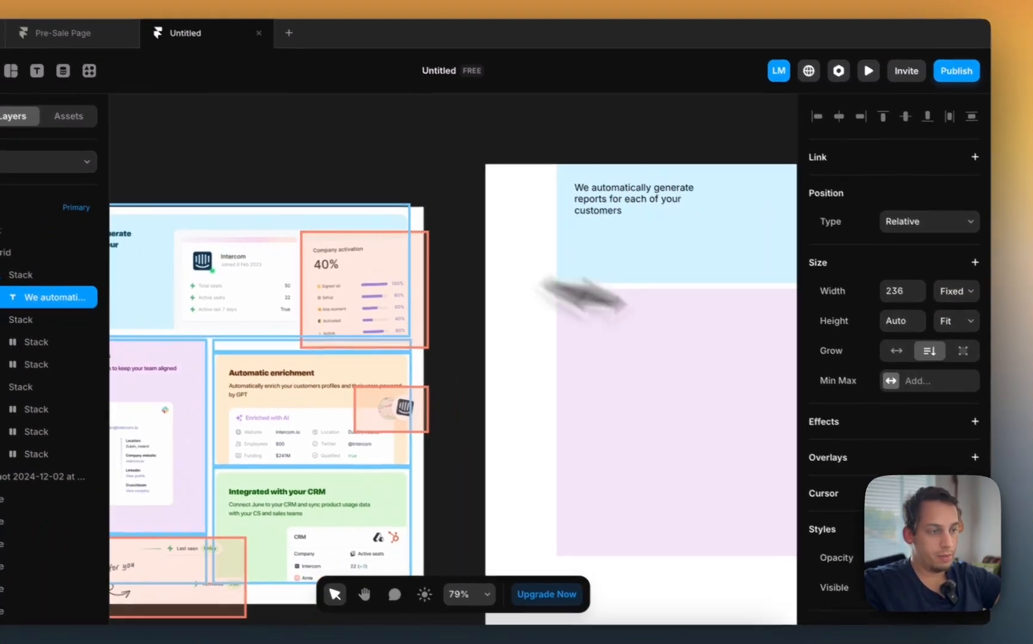
pyautogui.scroll(-7, 895, 358)
pyautogui.click(892, 391)
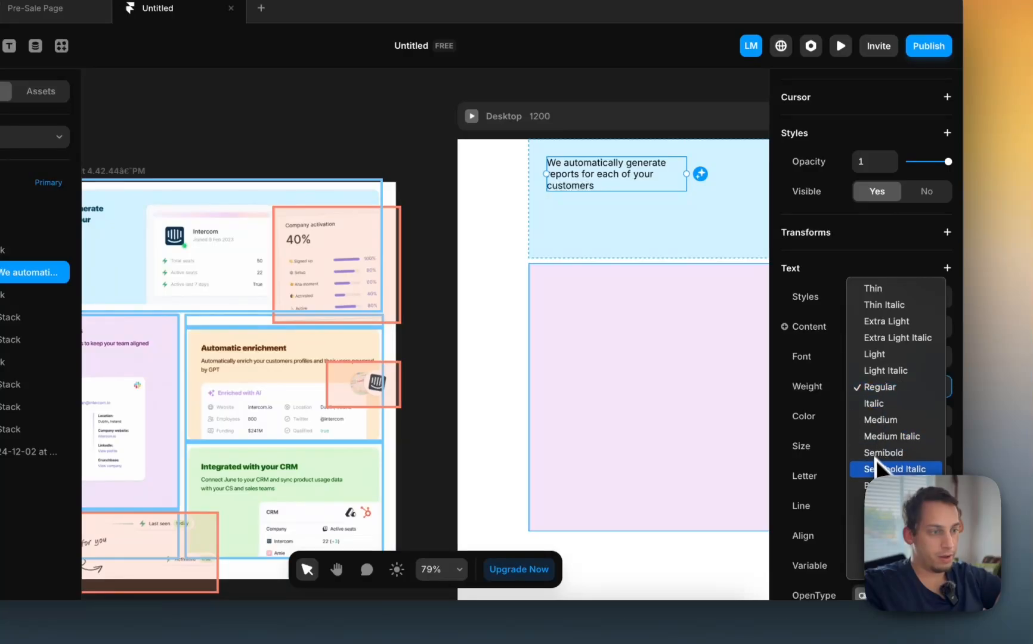
pyautogui.click(871, 485)
pyautogui.click(390, 175)
# Step: Draw a frame about 322 by 156 px beside the heading inside the Desktop's light blue stack
pyautogui.scroll(-3, 399, 177)
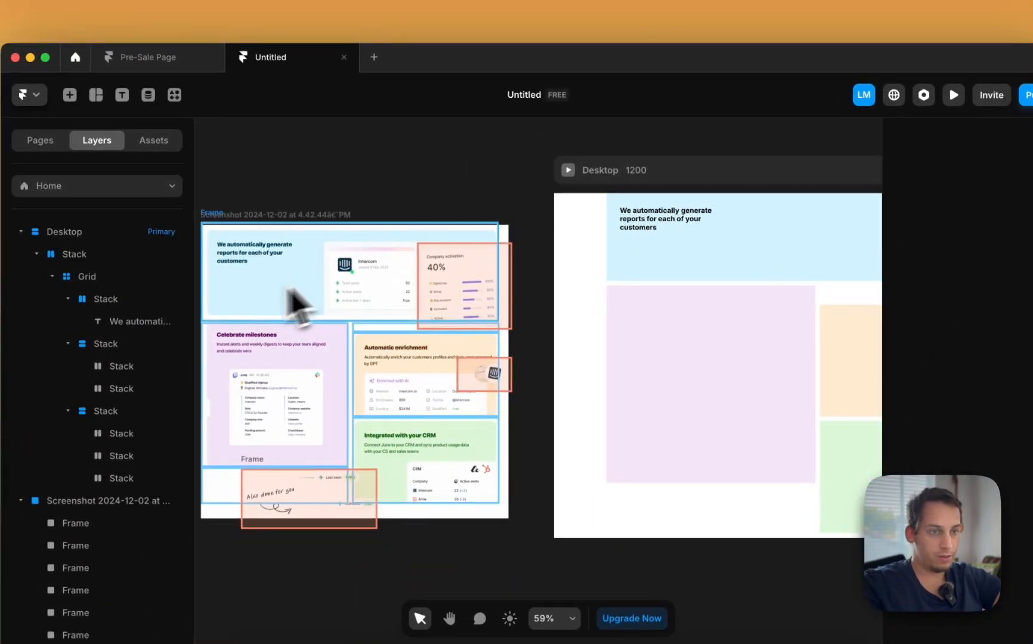
pyautogui.hscroll(10, 293, 298)
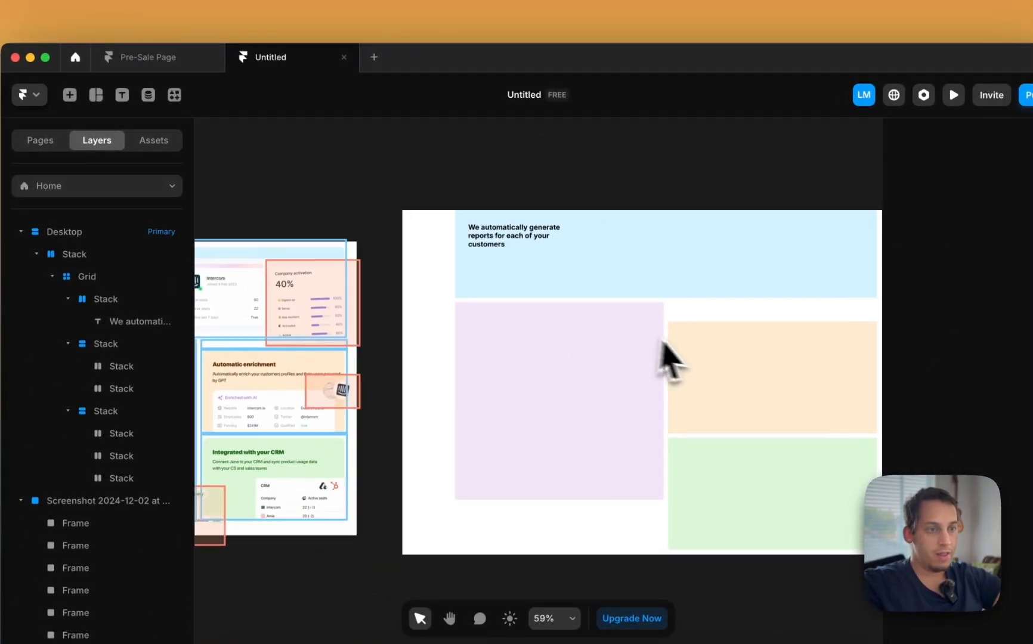
pyautogui.click(503, 279)
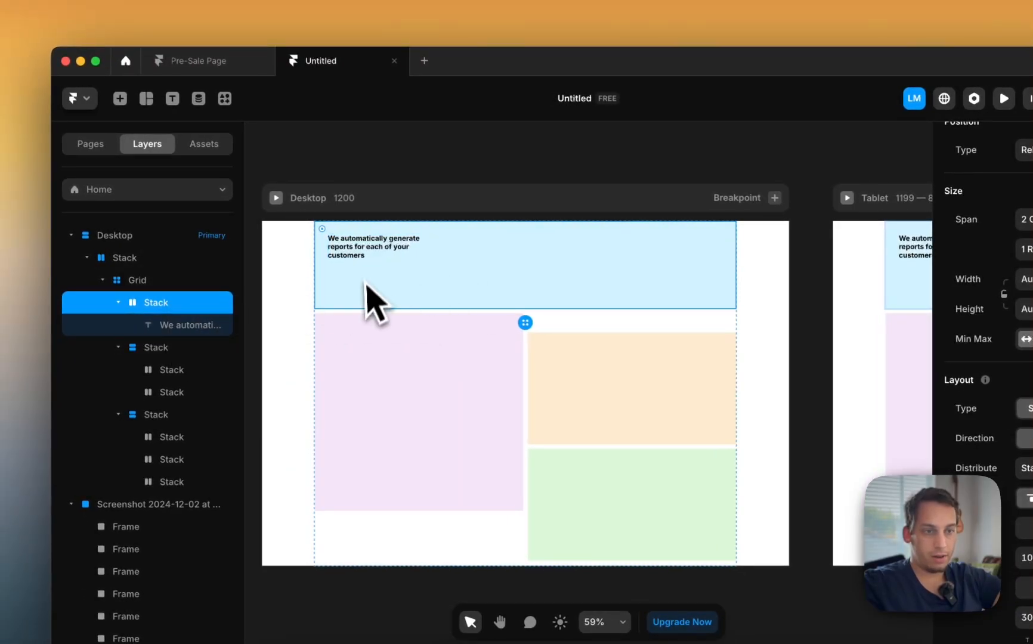
pyautogui.hscroll(-10, 519, 277)
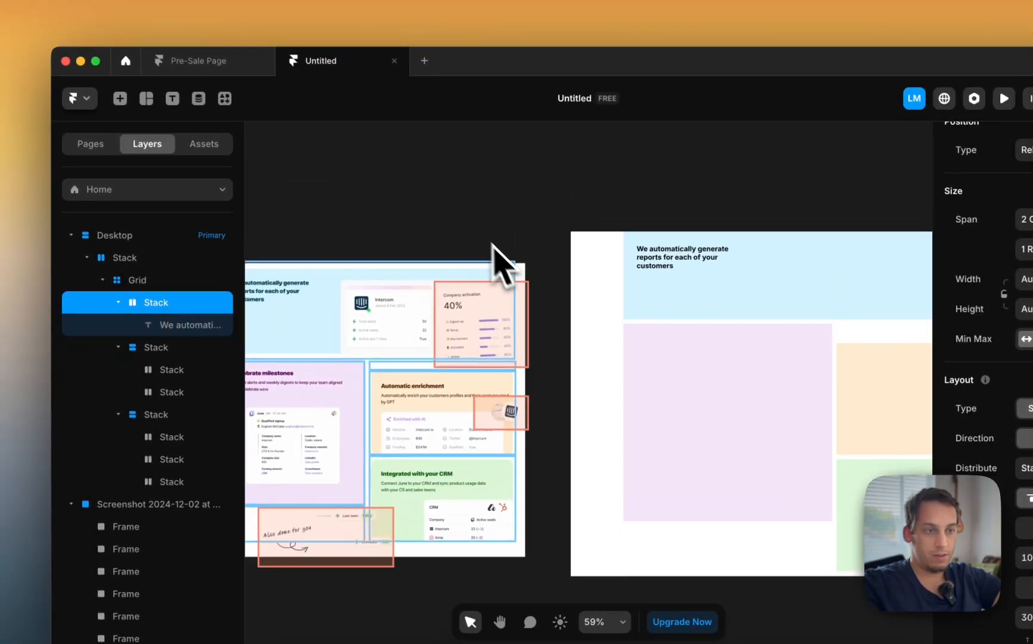
pyautogui.press('f')
pyautogui.moveTo(367, 175)
pyautogui.mouseDown()
pyautogui.moveTo(507, 231)
pyautogui.moveTo(510, 243)
pyautogui.moveTo(913, 322)
pyautogui.moveTo(890, 304)
pyautogui.mouseUp()
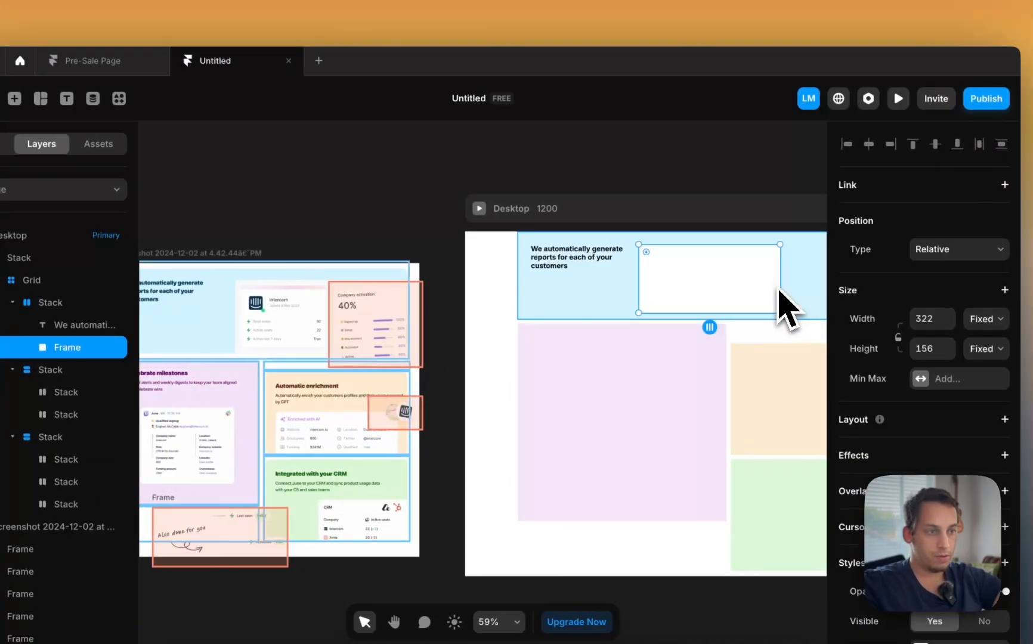
# Step: Set the light blue stack's distribution to Space Between so the heading and frame sit at opposite ends
pyautogui.hscroll(6, 787, 308)
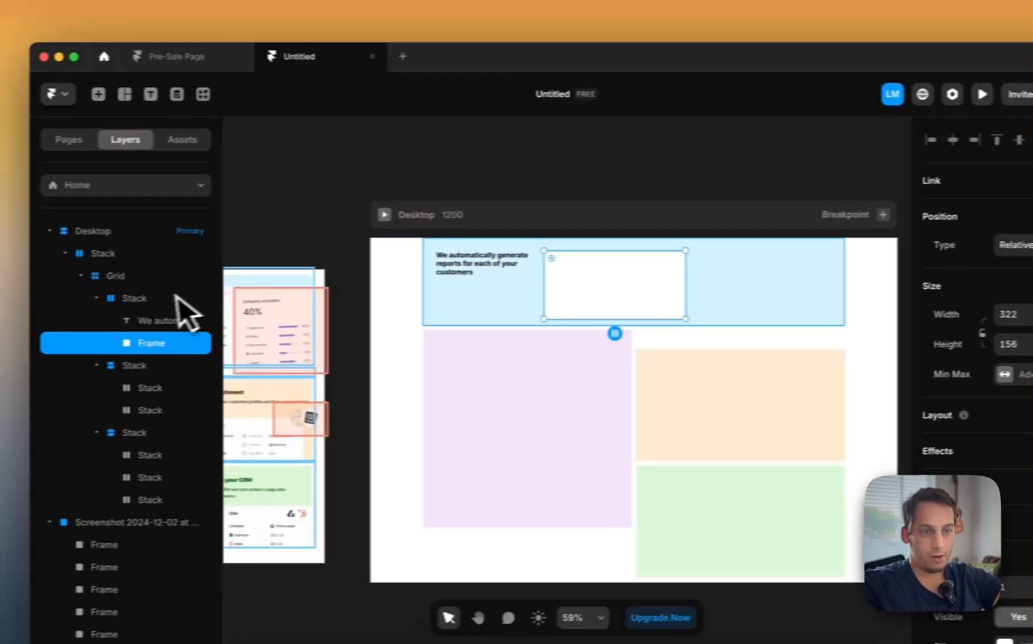
pyautogui.click(51, 302)
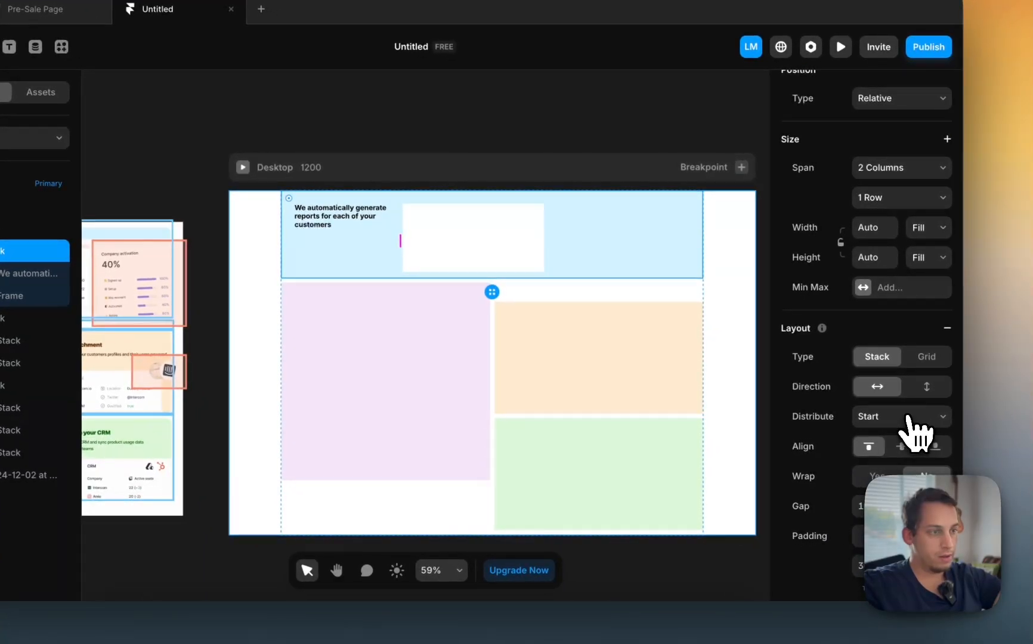
pyautogui.click(917, 425)
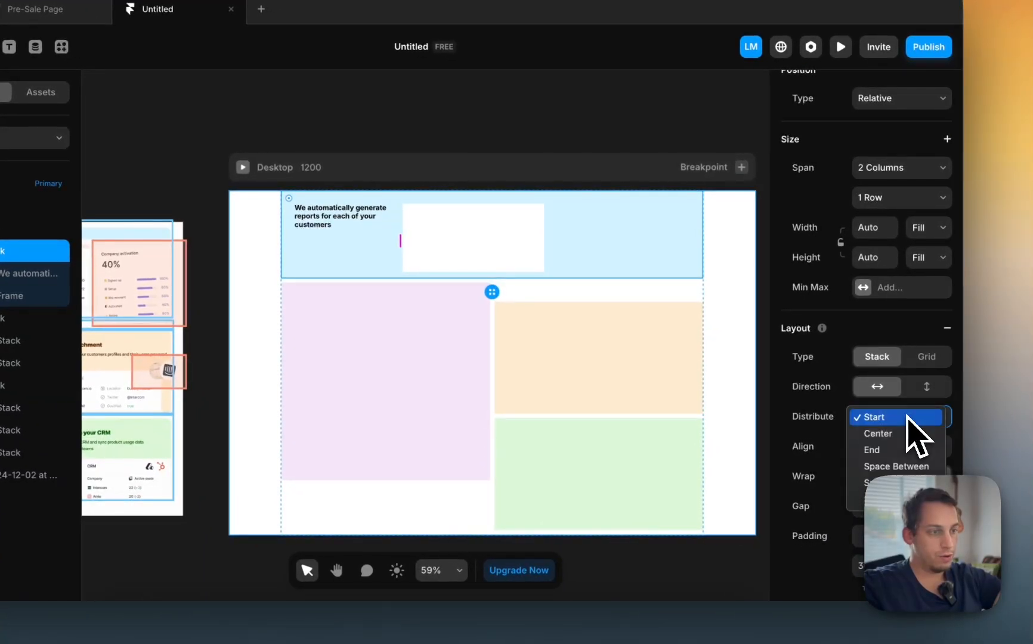
pyautogui.click(899, 466)
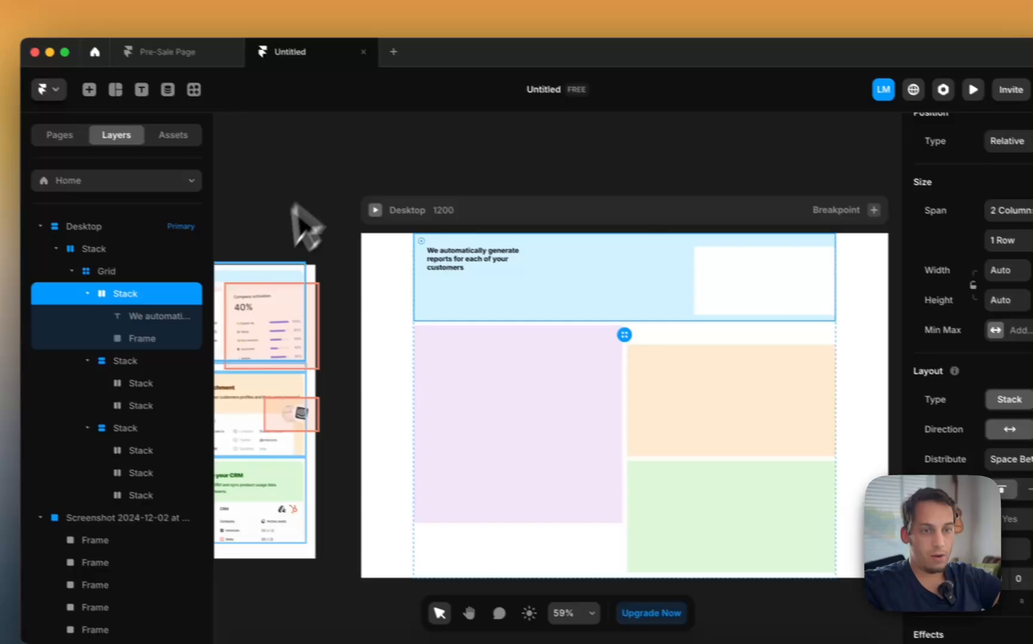
# Step: Set the height of the white frame in the light blue stack to Fill
pyautogui.click(33, 296)
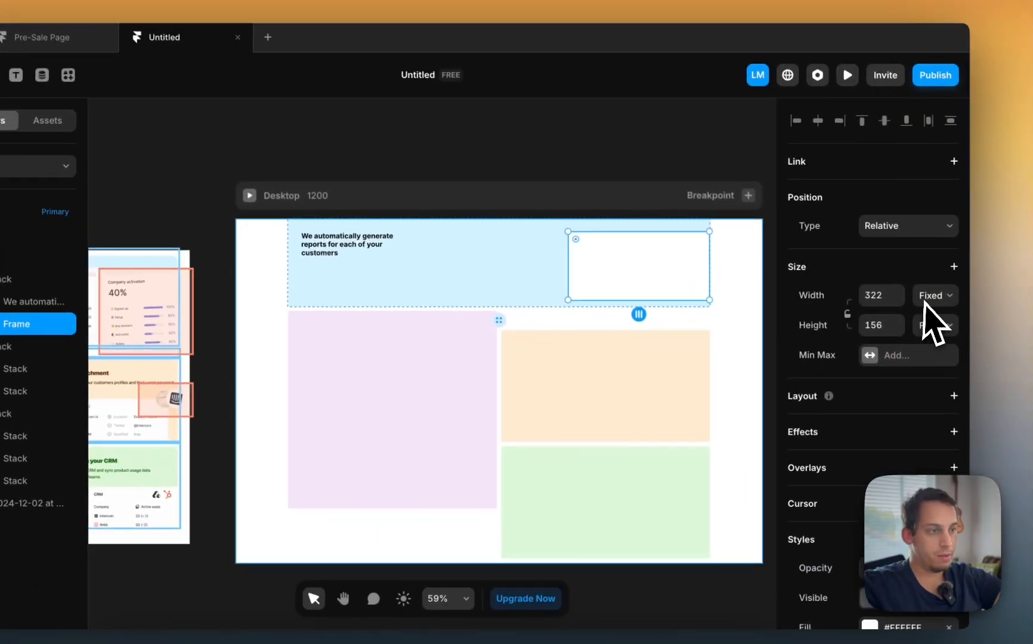
pyautogui.click(928, 328)
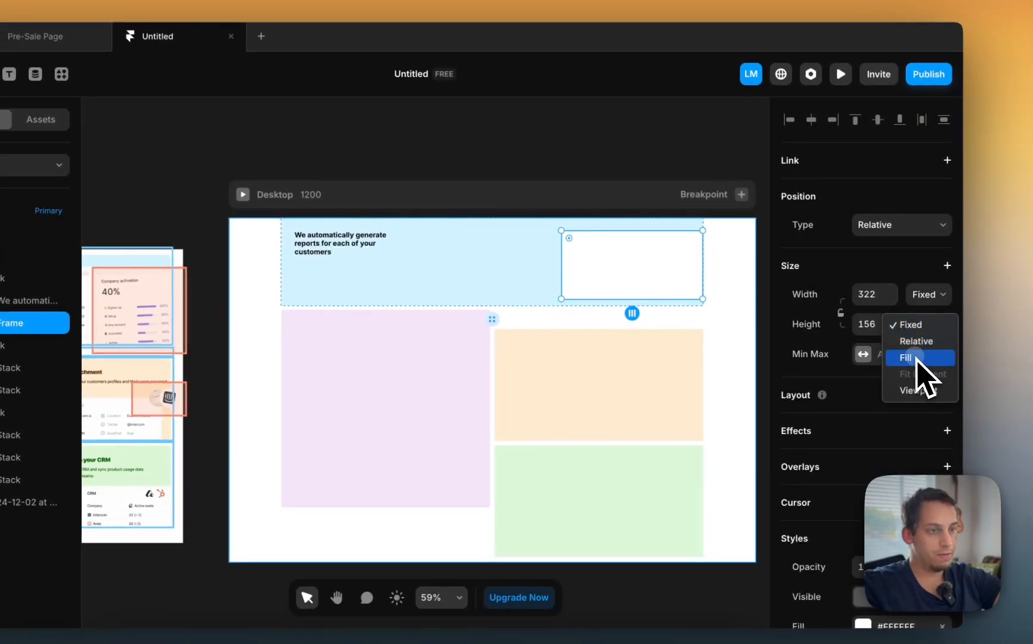
pyautogui.click(919, 358)
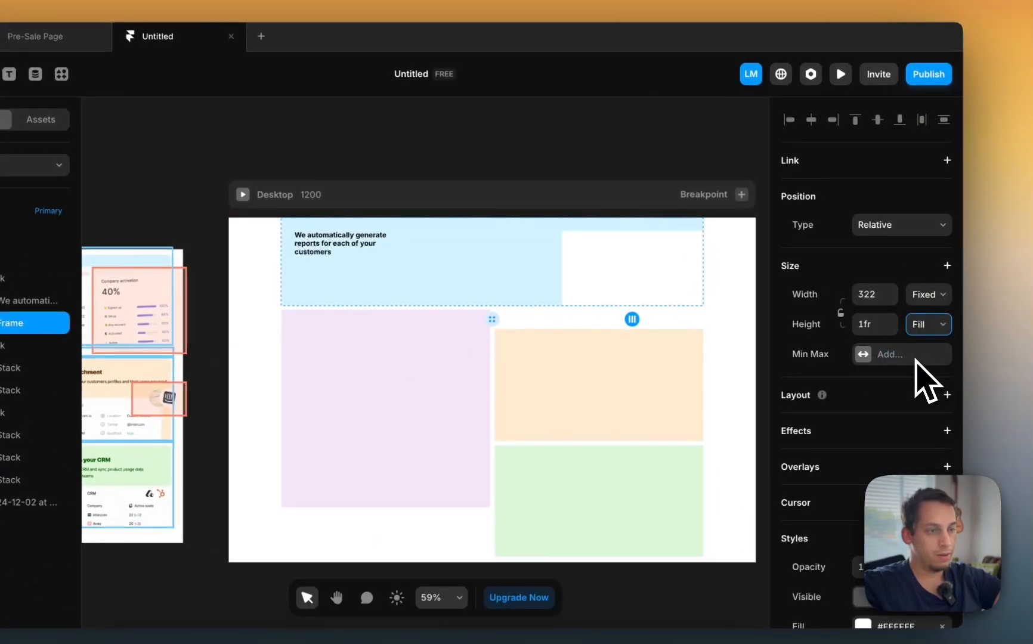
# Step: Widen the white frame in the light blue stack and set its width to Relative 60%
pyautogui.moveTo(546, 271); pyautogui.dragTo(511, 270)
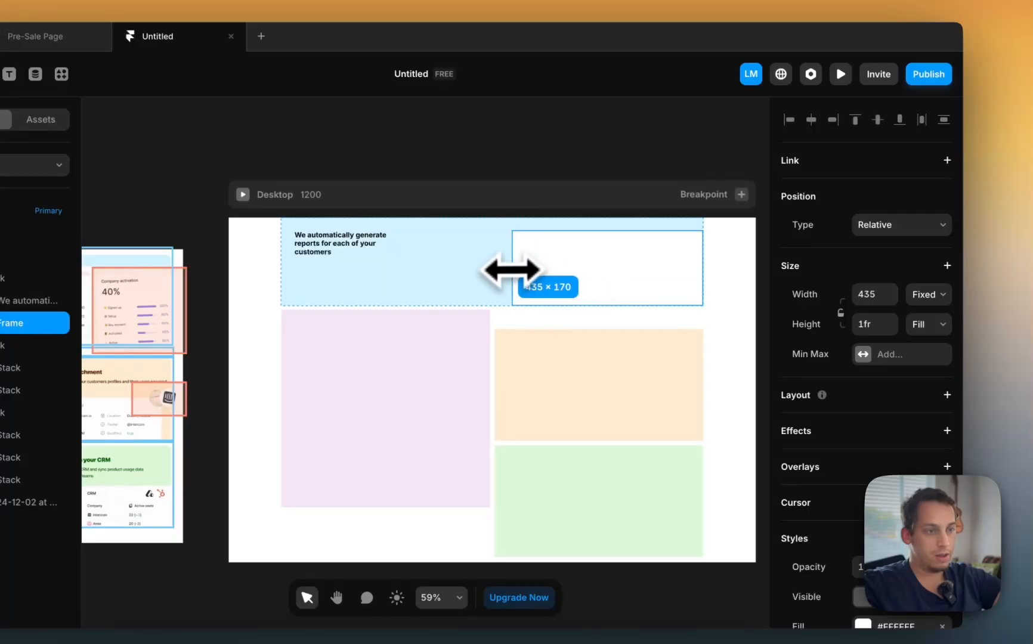
pyautogui.click(911, 297)
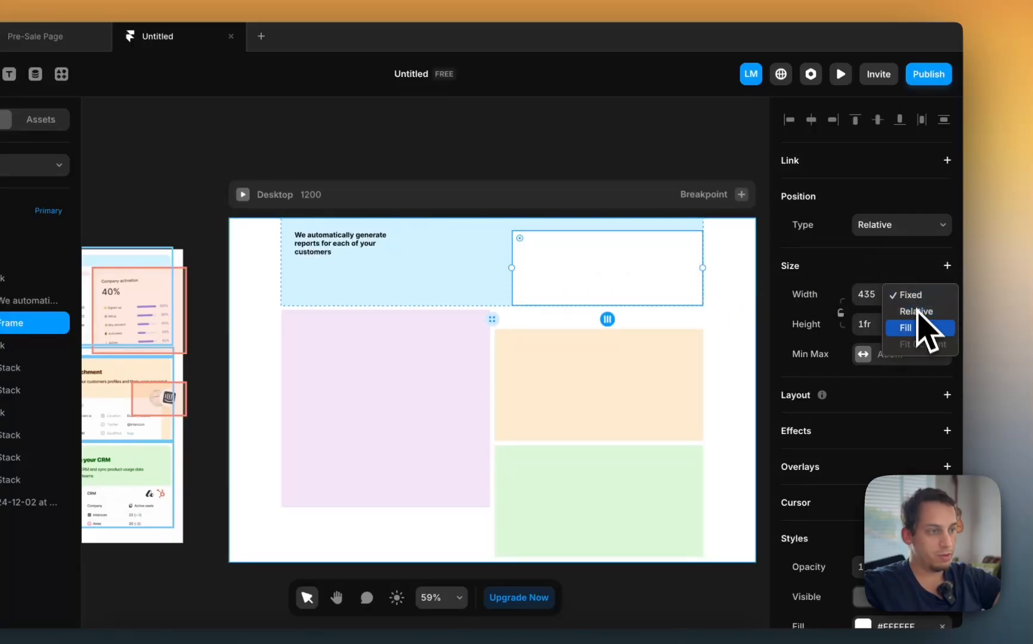
pyautogui.click(917, 312)
pyautogui.click(872, 296)
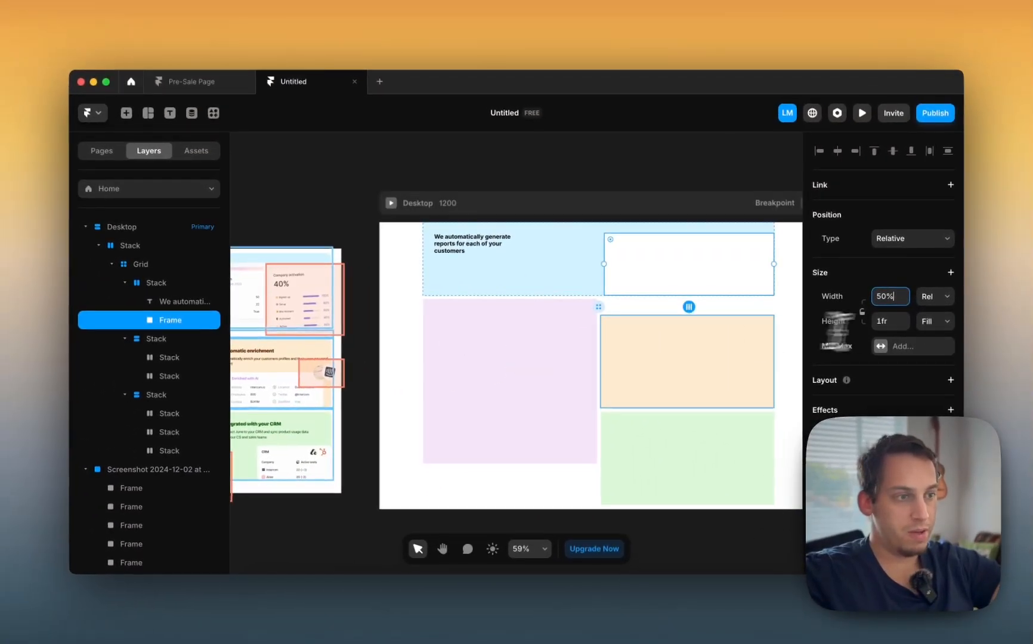
pyautogui.hotkey('shift', 'Up')
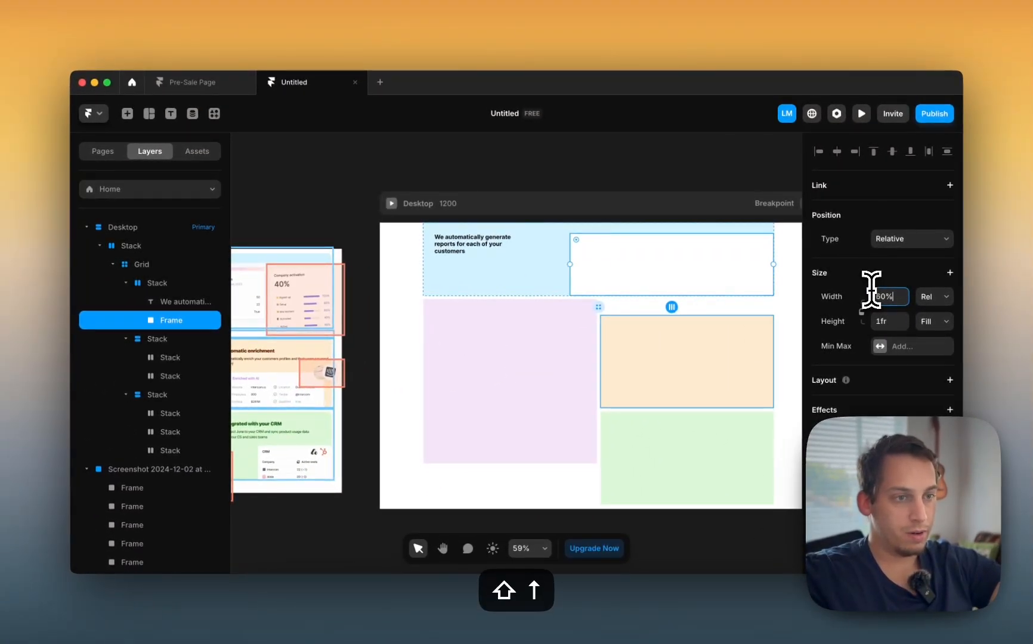
pyautogui.scroll(2, 666, 266)
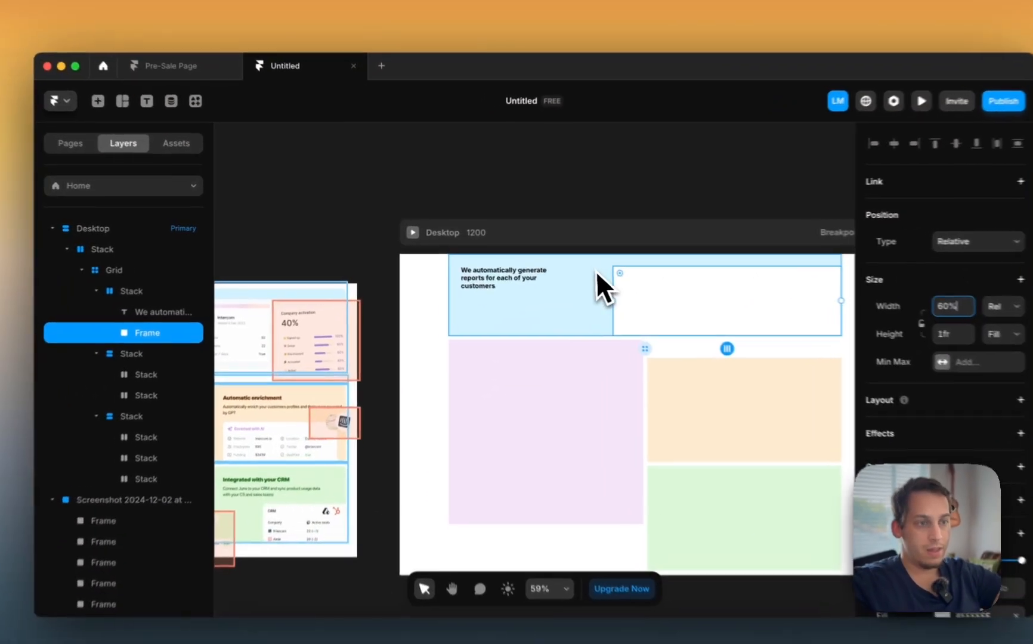
# Step: Try removing the padding around the heading and frame in the Desktop's light blue stack
pyautogui.click(549, 256)
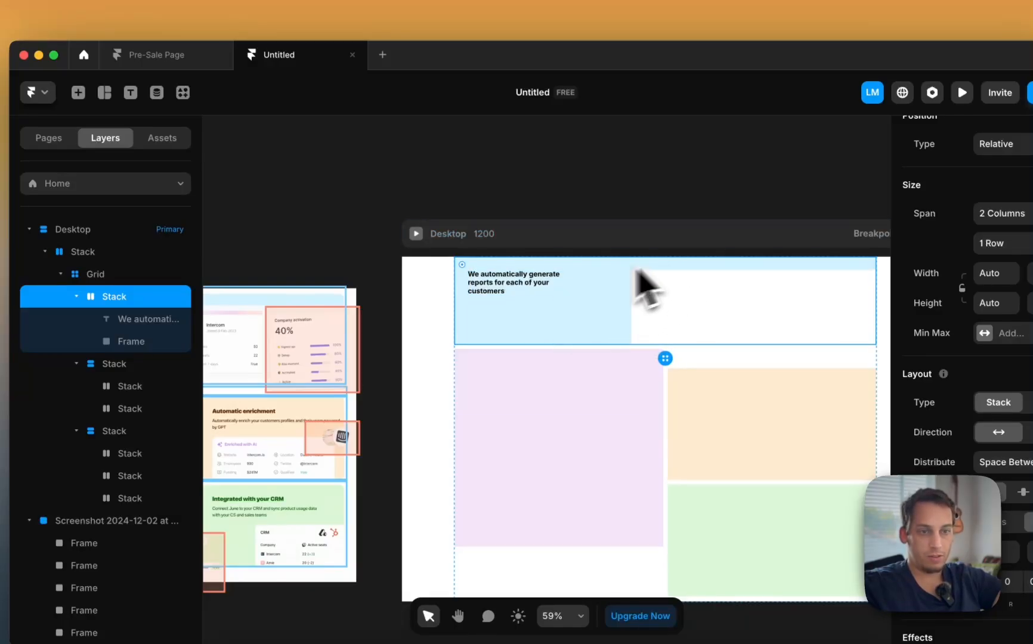
pyautogui.click(137, 345)
pyautogui.click(132, 312)
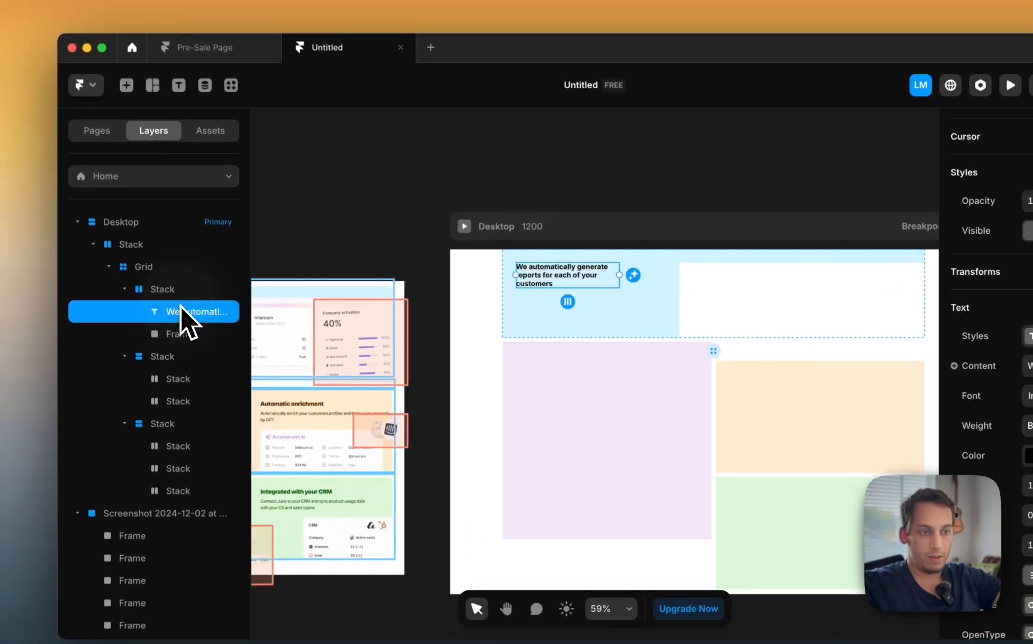
pyautogui.press('Escape')
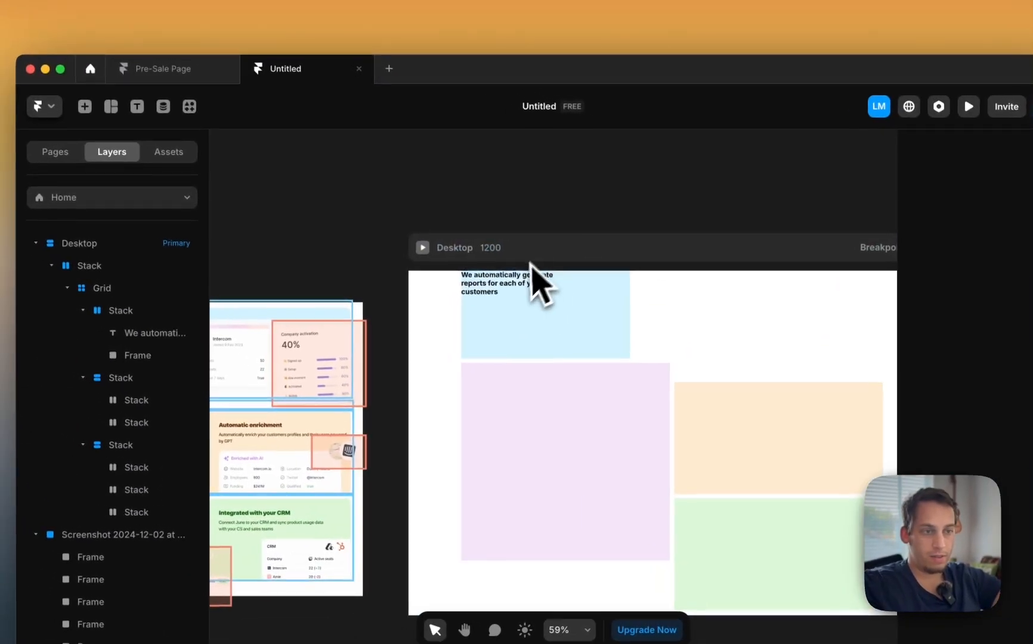
# Step: Wrap the light blue card's heading text in its own stack
pyautogui.click(374, 239)
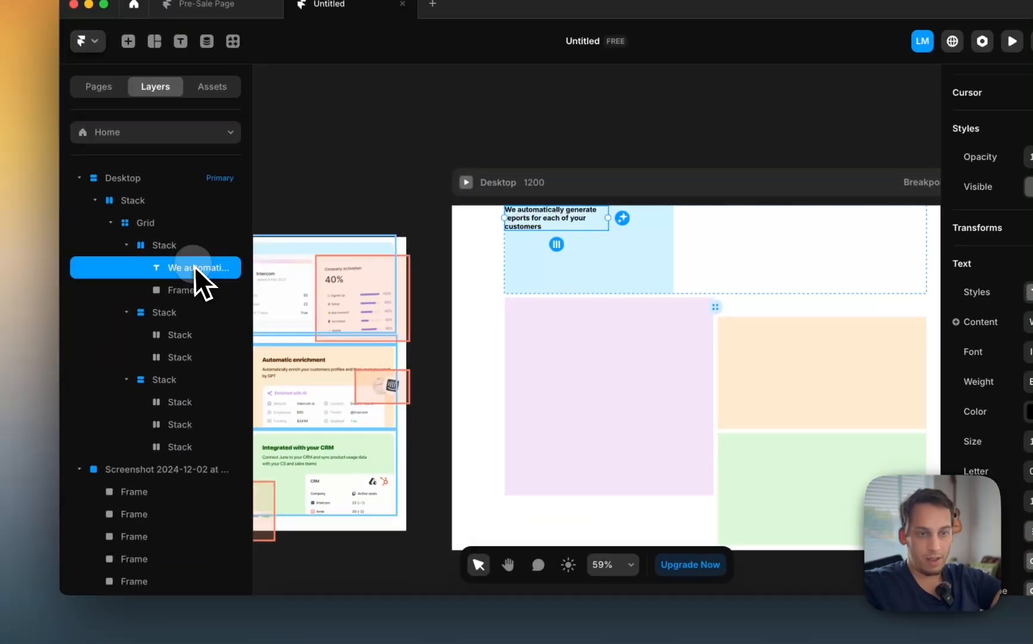
pyautogui.rightClick(179, 334)
pyautogui.click(237, 548)
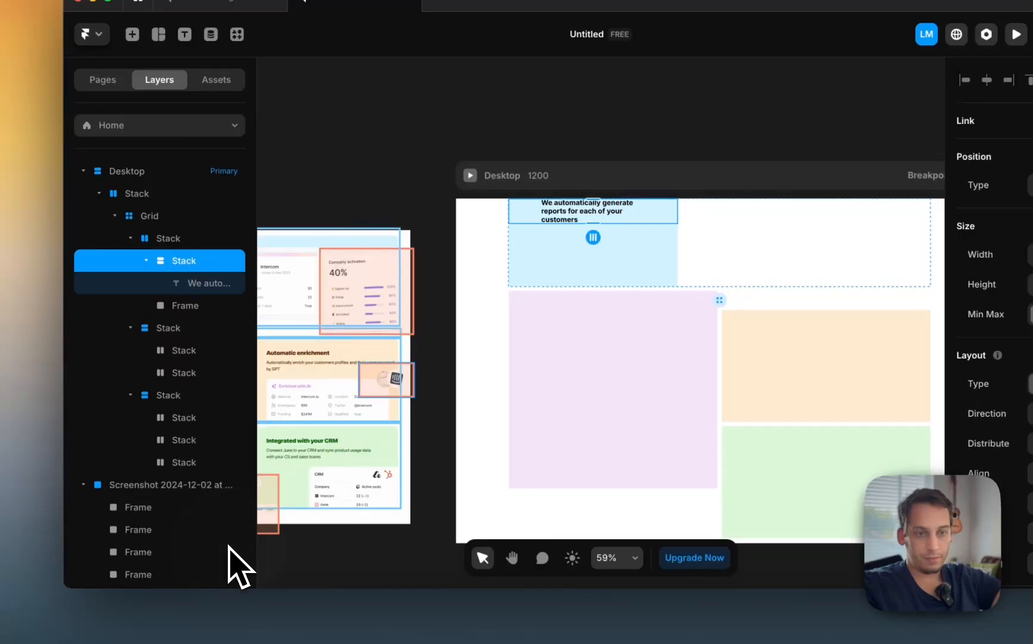
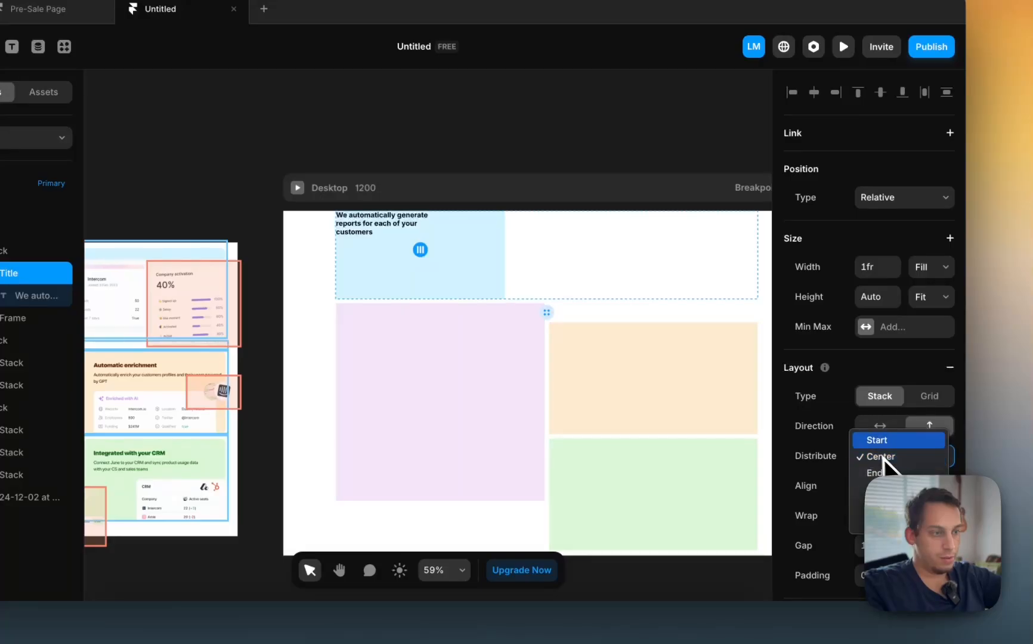
# Step: Set the Title stack's distribution to Start and add top and left padding around the heading
pyautogui.click(881, 457)
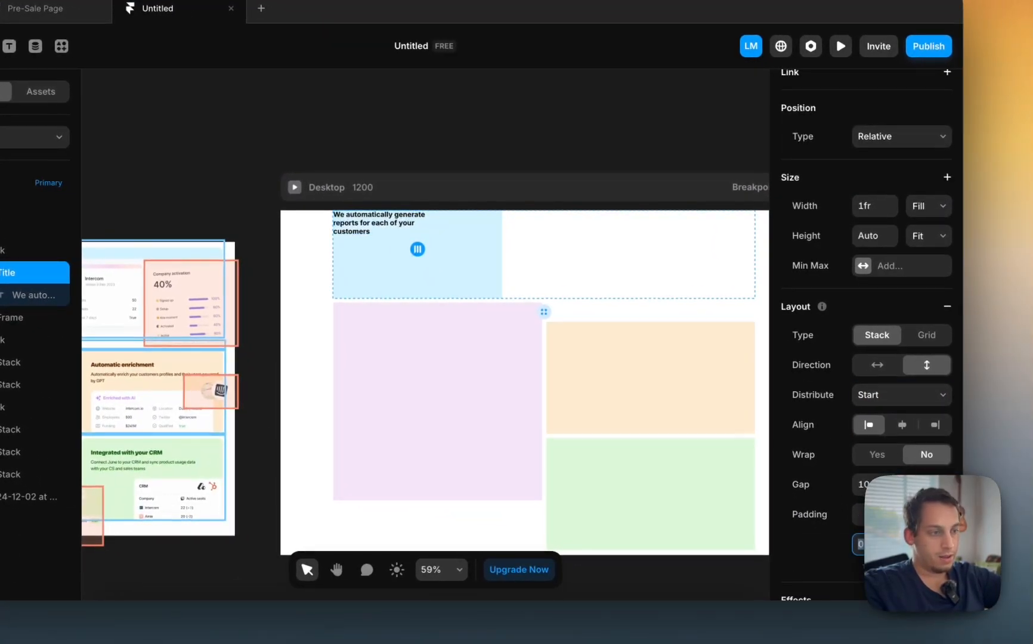
pyautogui.hotkey('shift', 'Up')
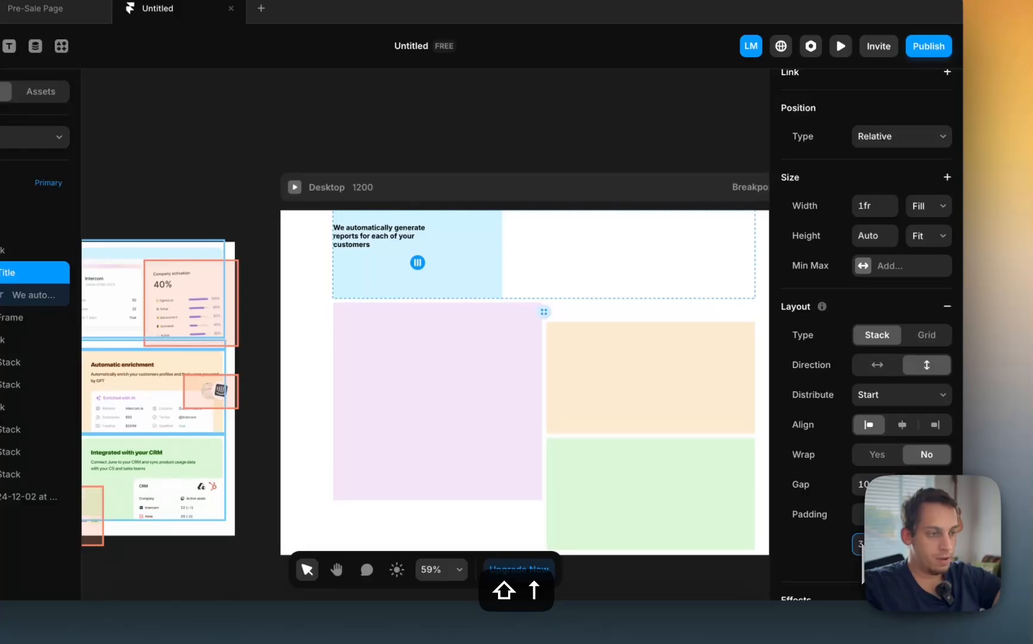
pyautogui.hotkey('shift', 'Up')
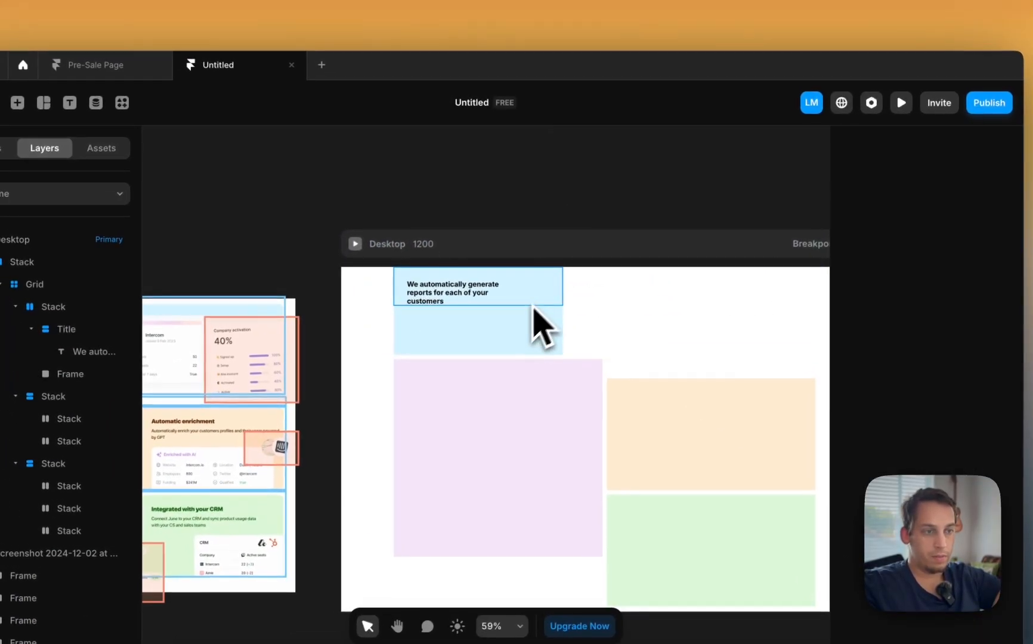
# Step: Compare the light blue card in the reference screenshot with the Desktop's version, examining its inner panel's edges and corners
pyautogui.click(544, 247)
pyautogui.scroll(-2, 607, 309)
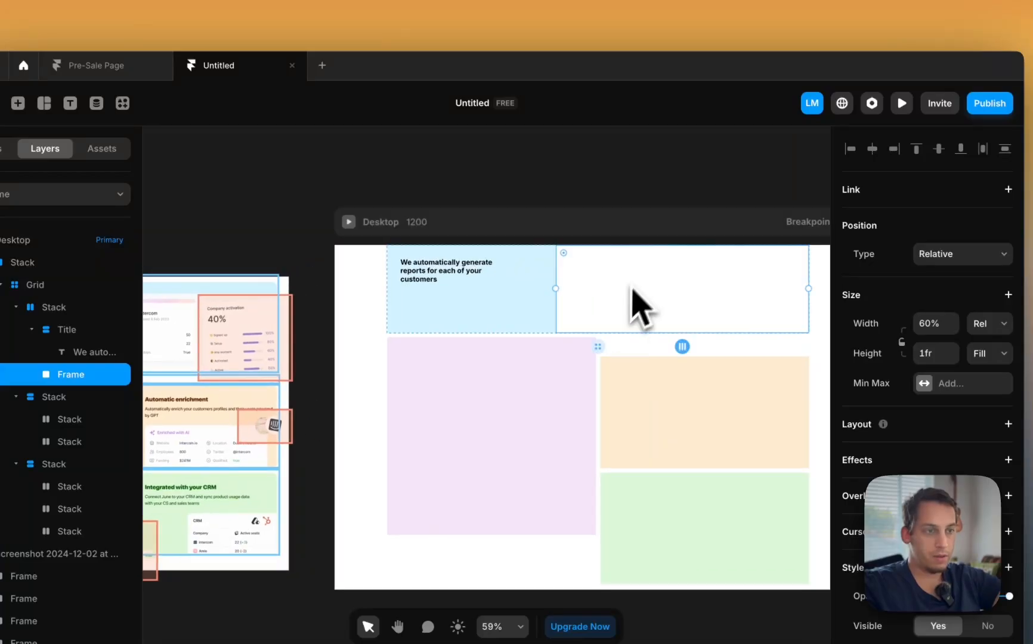
pyautogui.hscroll(-5, 585, 310)
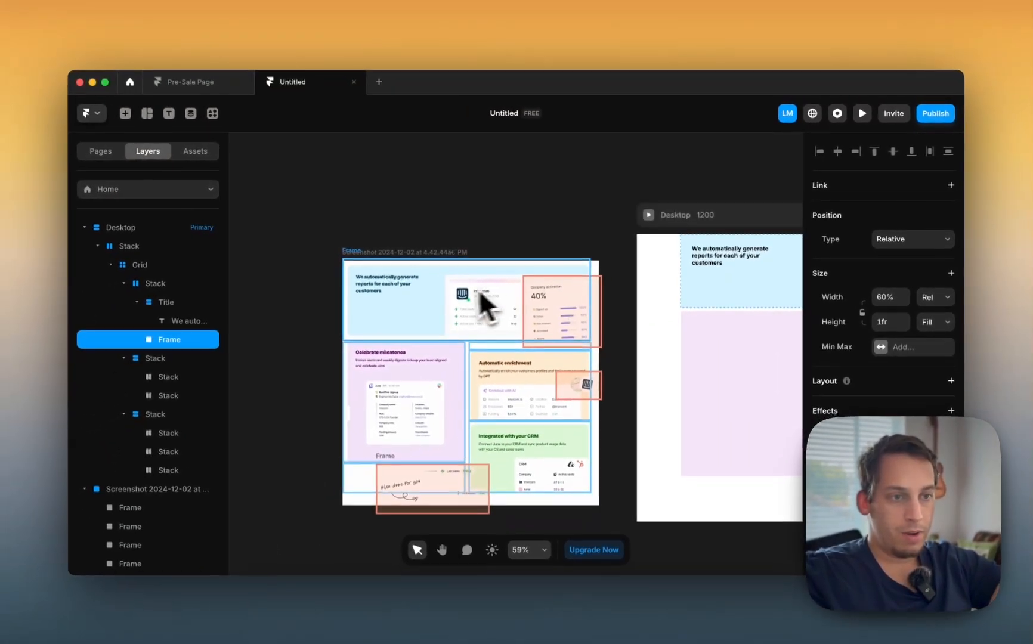
pyautogui.scroll(5, 417, 315)
pyautogui.scroll(5, 451, 290)
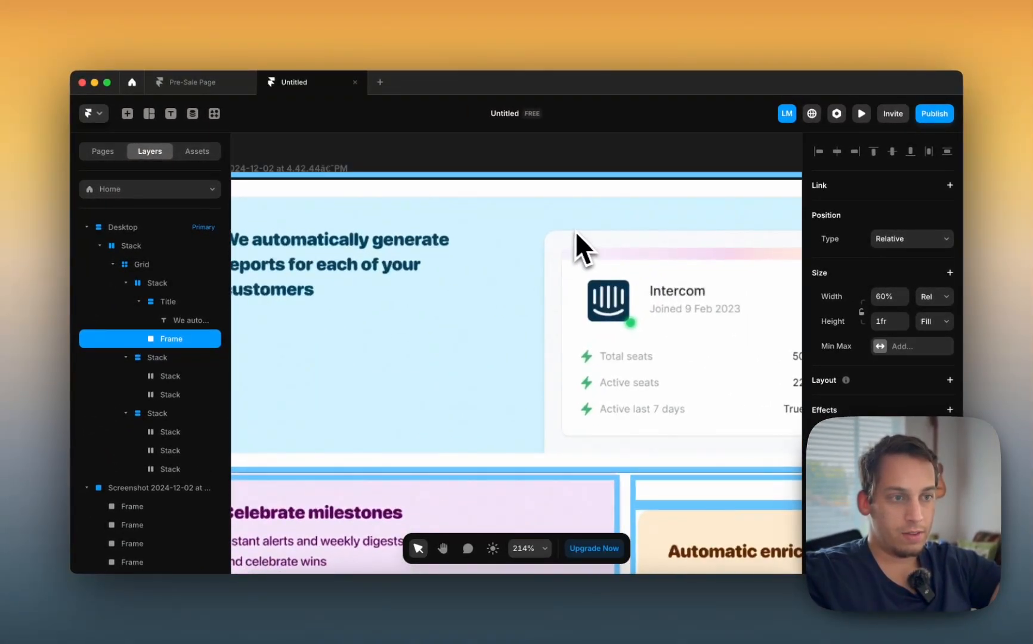
pyautogui.hscroll(-3, 448, 234)
pyautogui.scroll(-8, 429, 234)
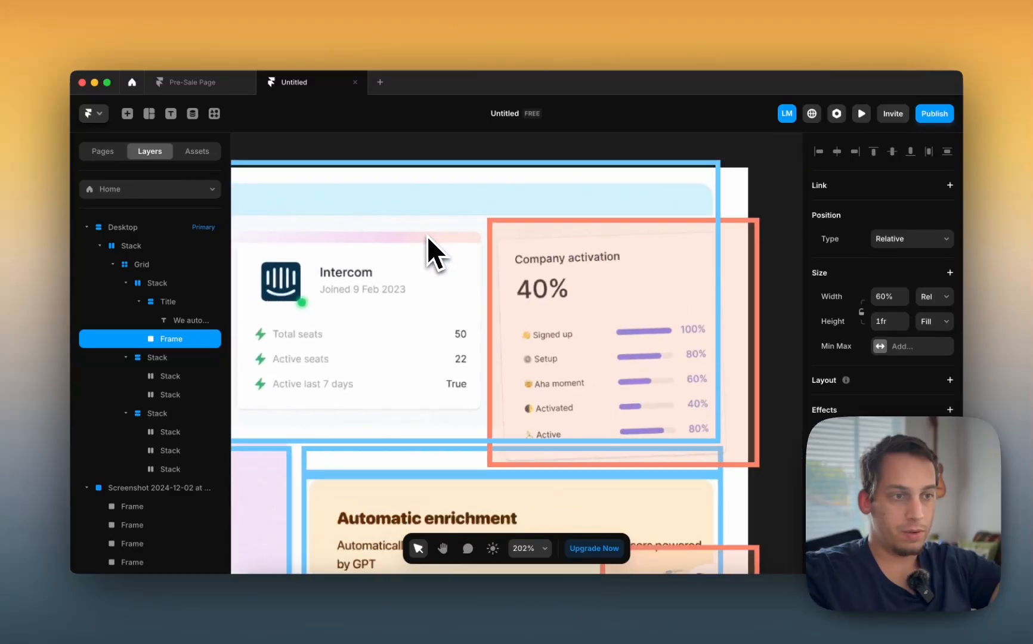
pyautogui.hscroll(10, 425, 238)
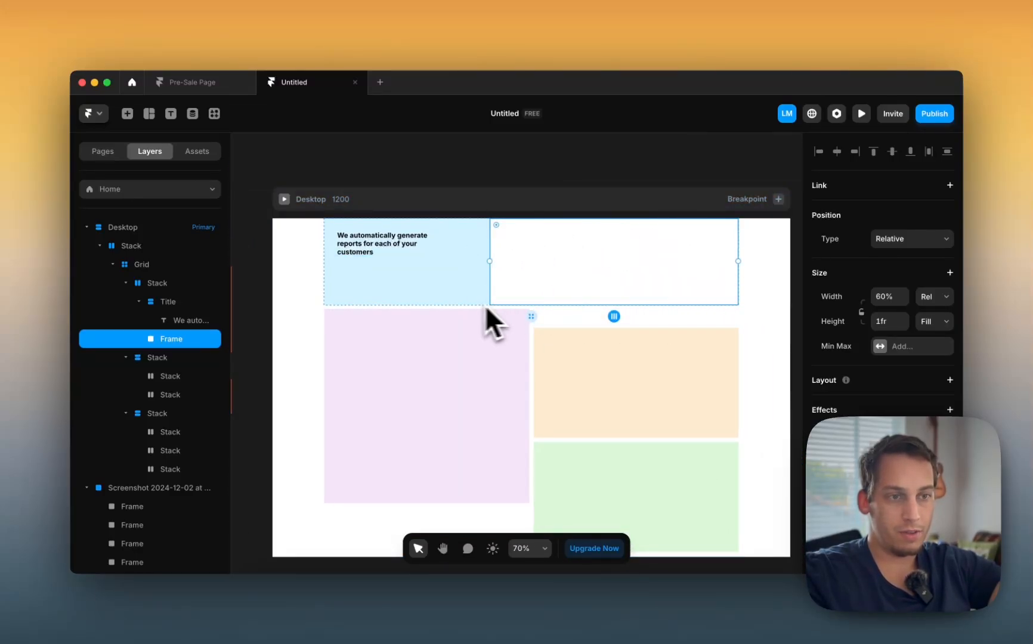
pyautogui.hscroll(-2, 525, 270)
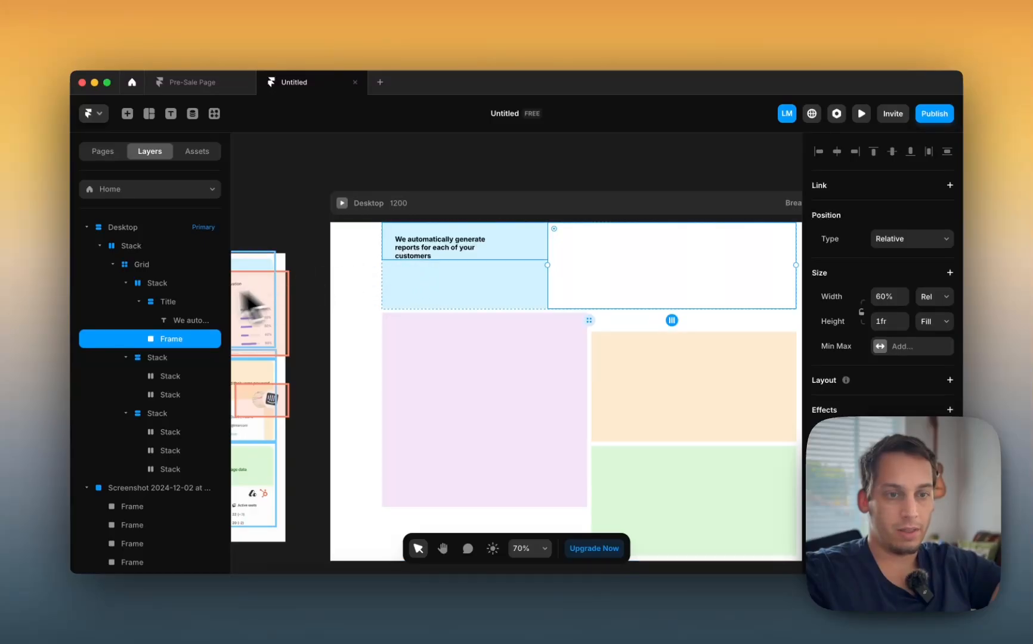
# Step: Undo the Title stack's layout changes, the heading's wrapping and the removal of the light blue stack's padding
pyautogui.press('super+z')
pyautogui.press('super+z')
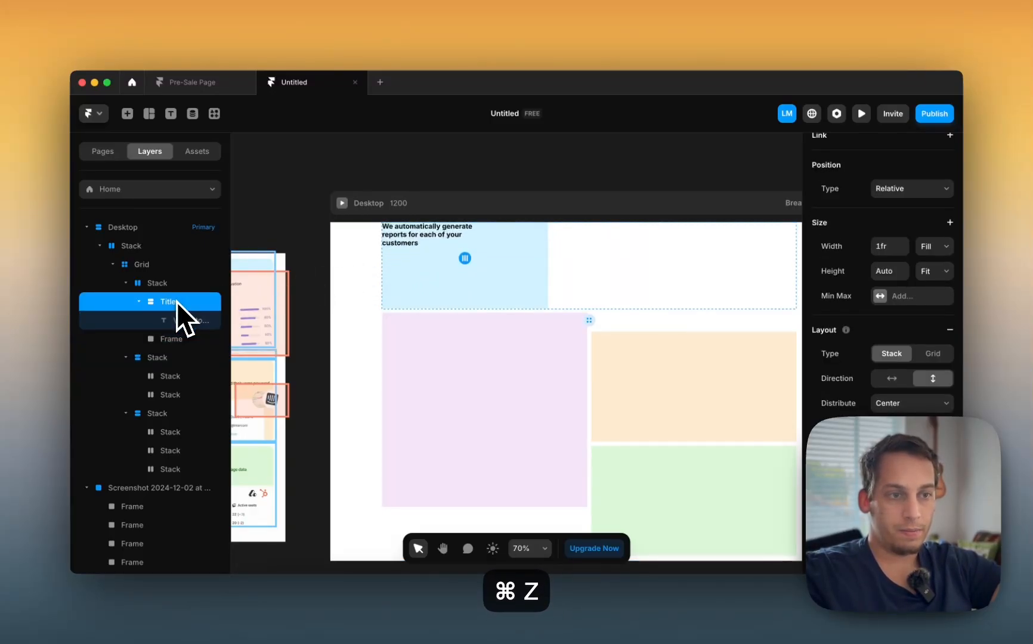
pyautogui.press('super+z')
pyautogui.press('super+z')
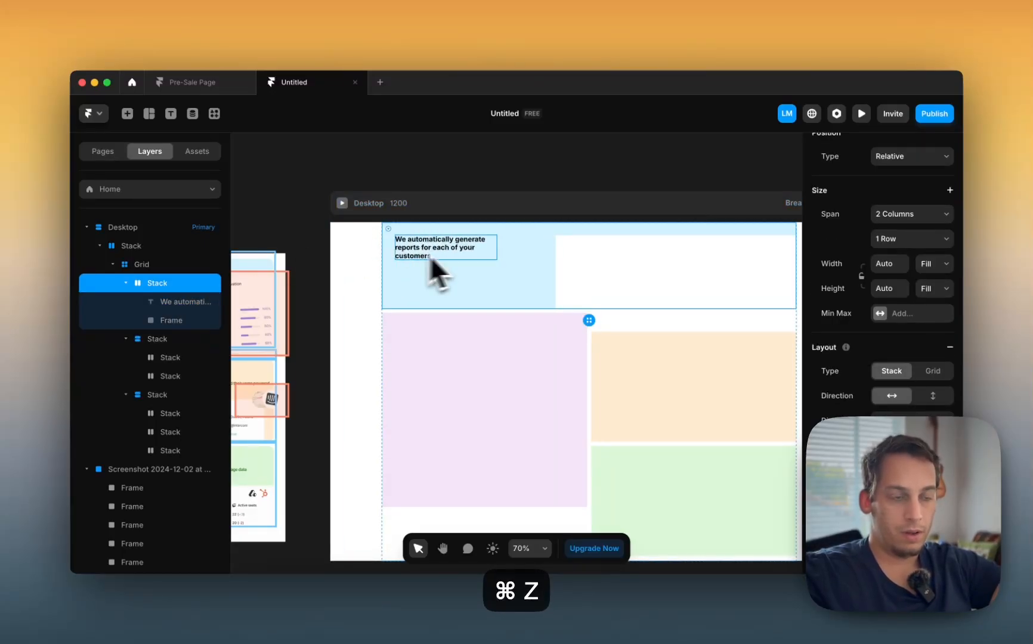
# Step: Round only the top-left corner of the white frame in the light blue stack with a radius of 20
pyautogui.hscroll(2, 520, 198)
pyautogui.hscroll(2, 519, 198)
pyautogui.click(492, 290)
pyautogui.hscroll(-5, 480, 289)
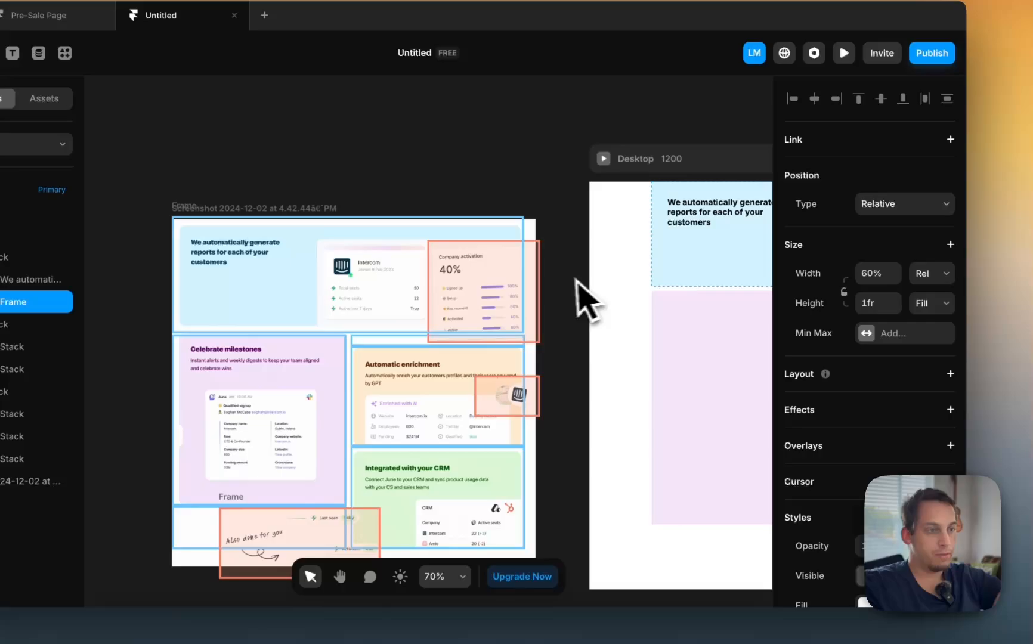
pyautogui.hscroll(10, 627, 335)
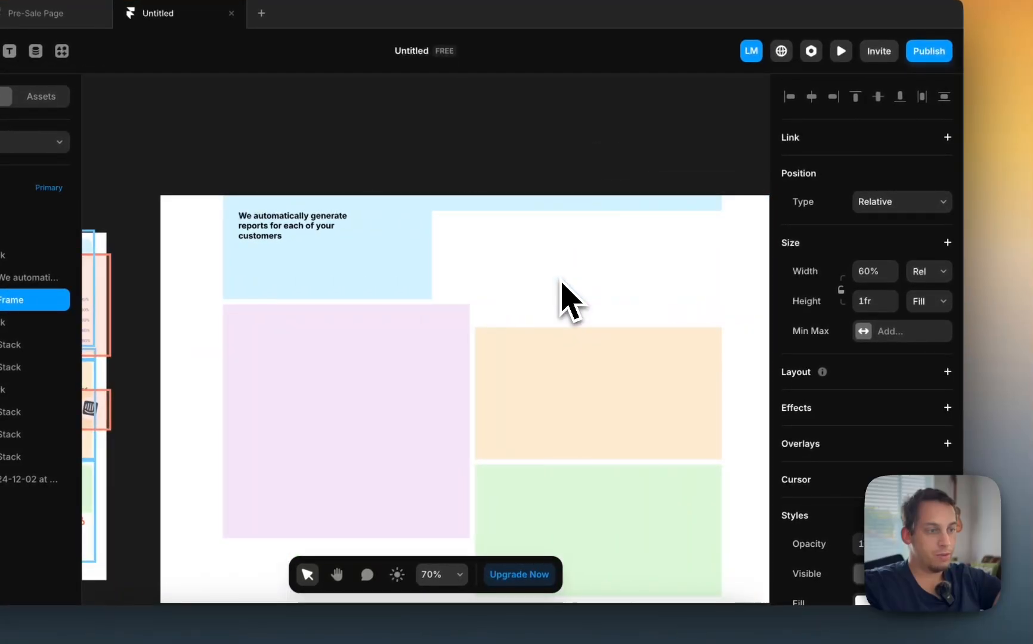
pyautogui.scroll(-5, 912, 418)
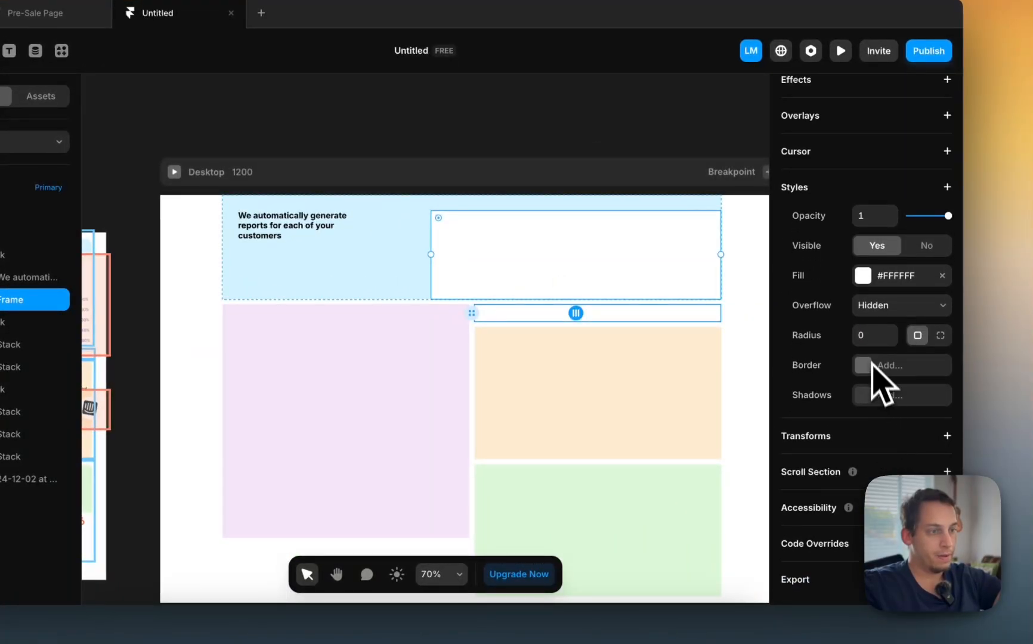
pyautogui.click(938, 337)
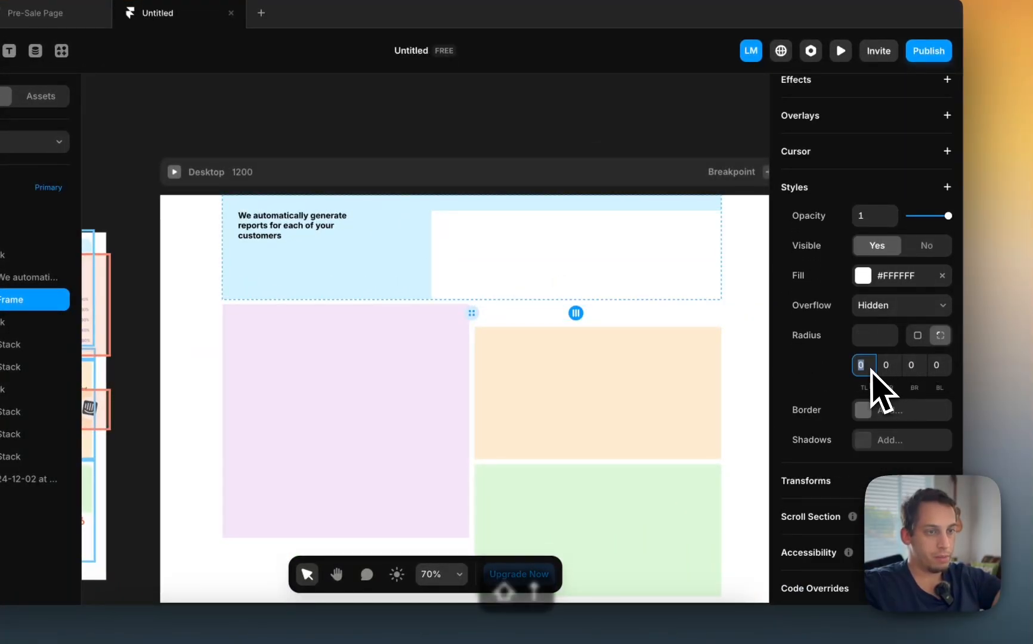
# Step: Add a solid #222222 border to the white frame with the bottom and right widths set to 0
pyautogui.click(868, 418)
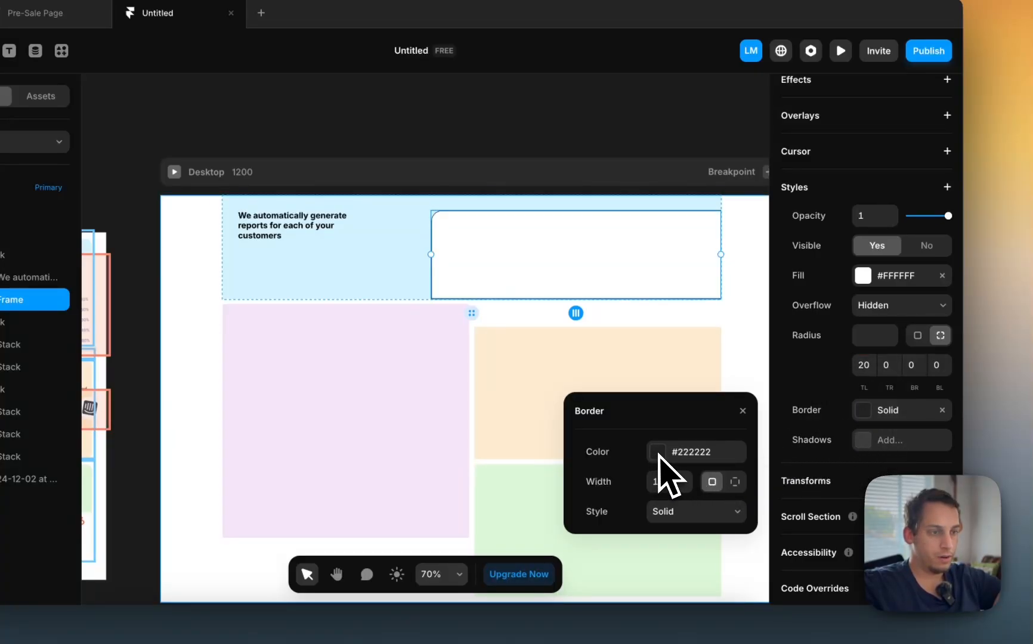
pyautogui.click(735, 483)
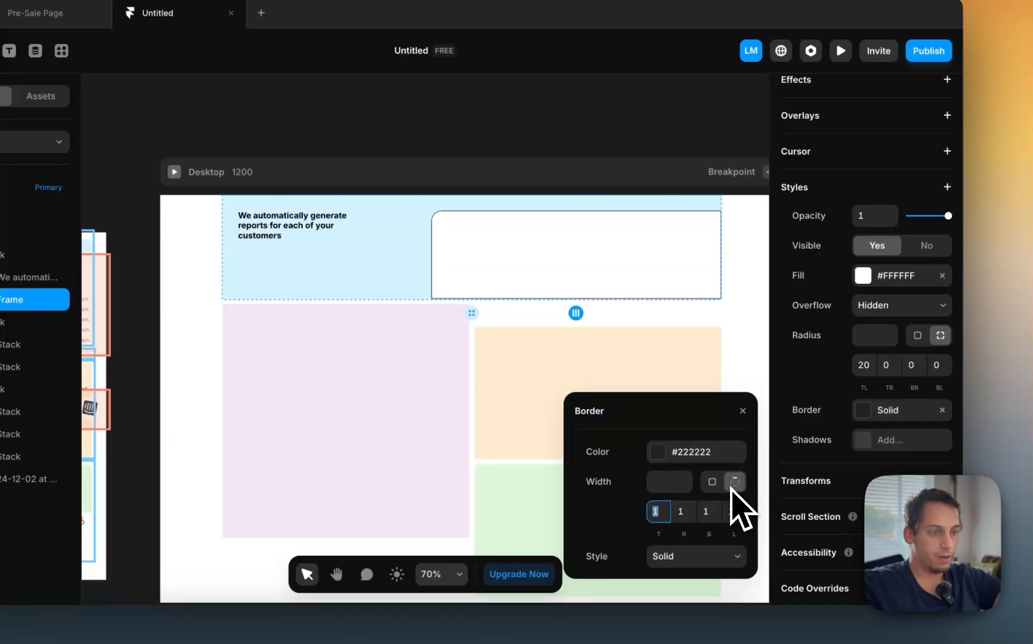
pyautogui.click(705, 512)
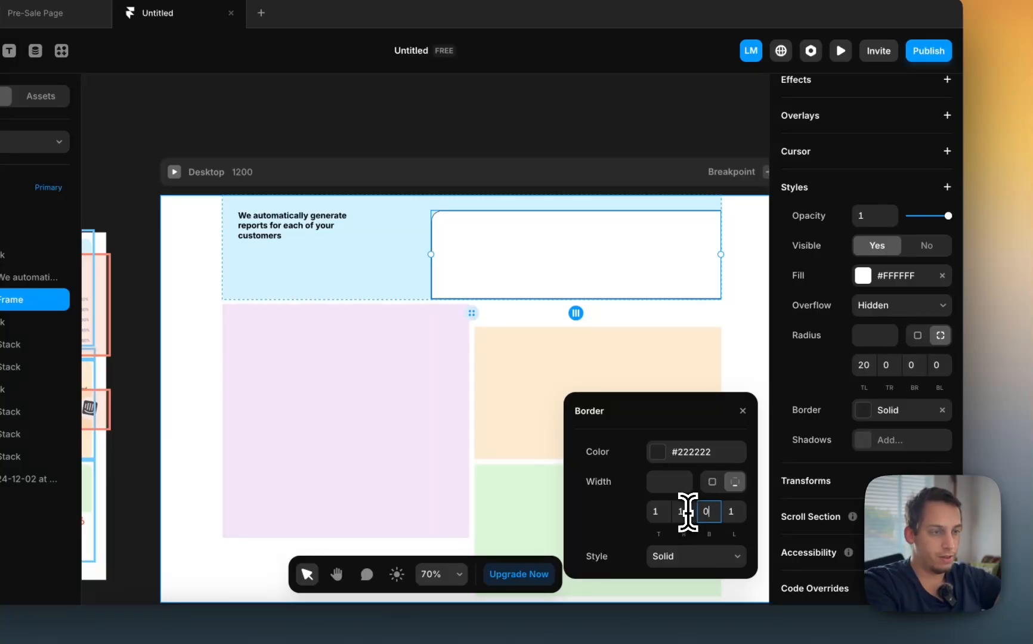
pyautogui.click(762, 316)
pyautogui.click(623, 274)
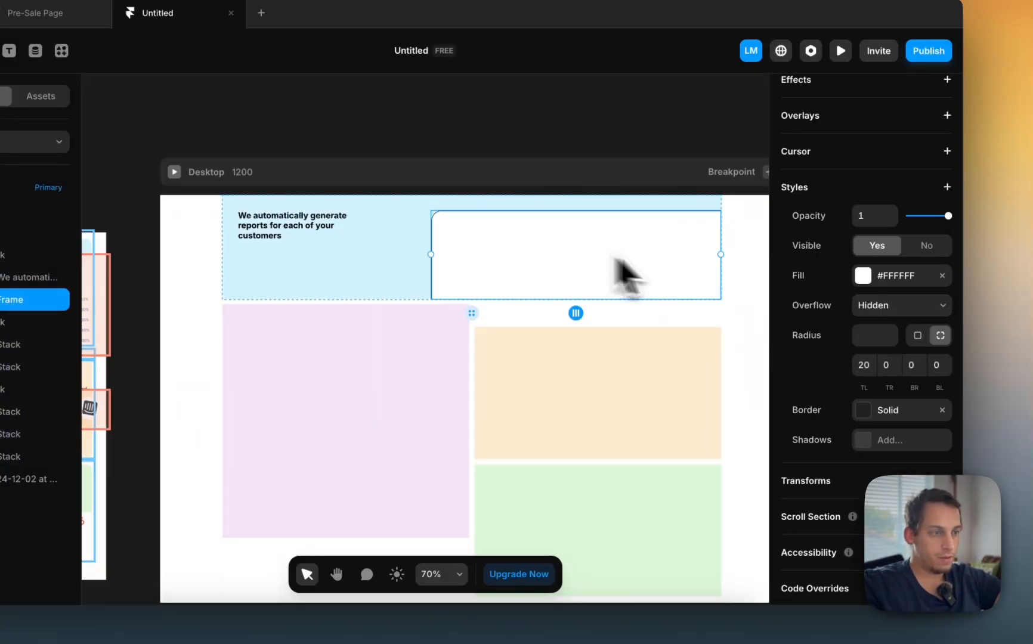
# Step: Reduce the opacity of the white frame's #222222 border colour to 20%
pyautogui.click(877, 410)
pyautogui.click(662, 456)
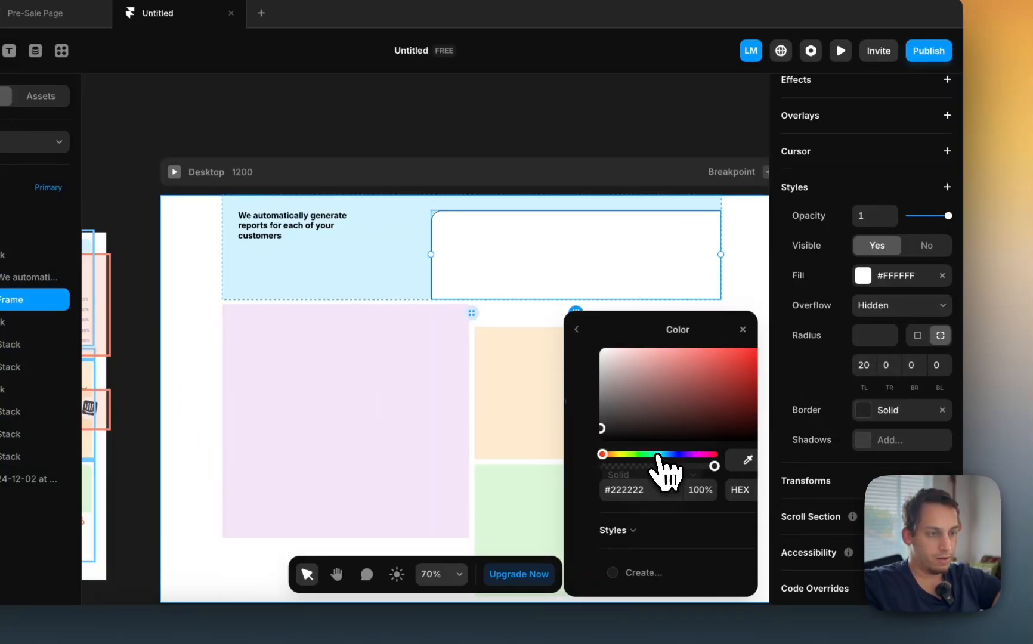
pyautogui.hotkey('shift', 'Down')
pyautogui.hotkey('shift', 'Down')
pyautogui.hotkey('shift', 'Down')
pyautogui.hotkey('shift', 'Down')
pyautogui.hotkey('shift', 'Down')
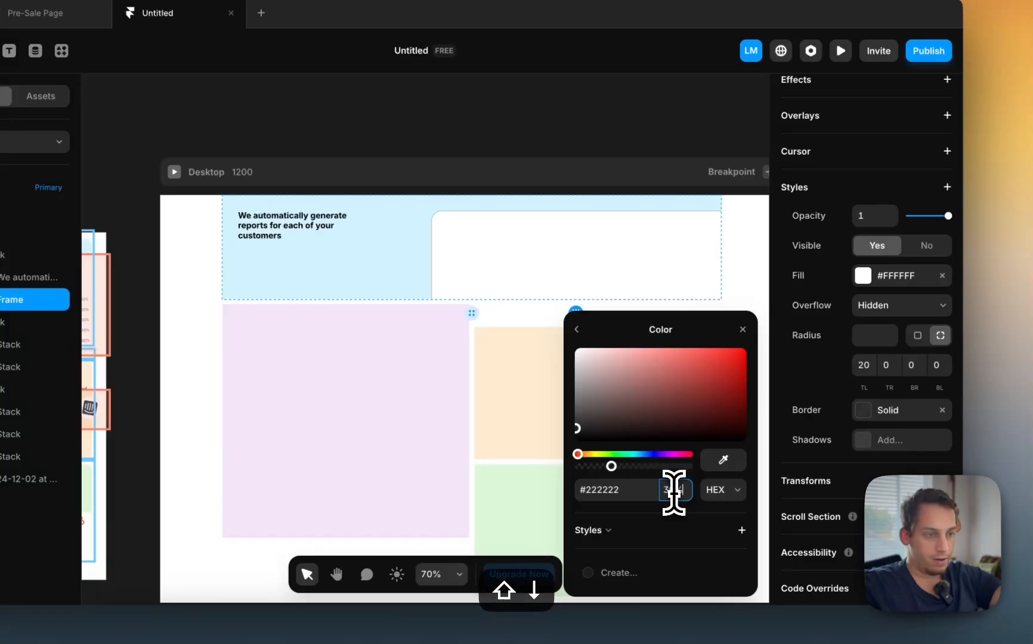
pyautogui.click(576, 329)
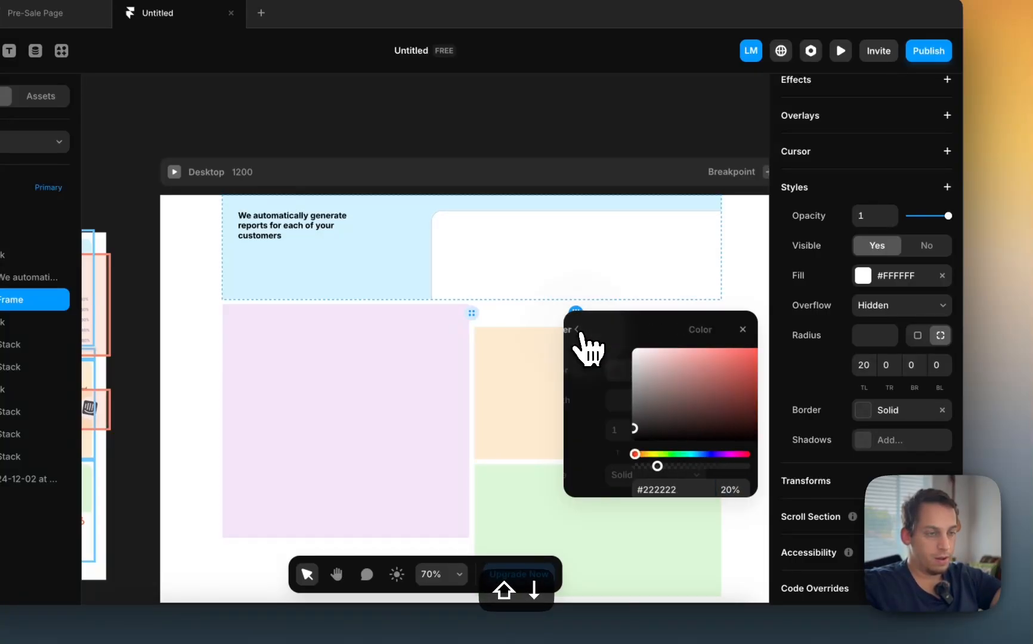
# Step: Change the white frame's fill to an Image placeholder and deselect it
pyautogui.click(865, 275)
pyautogui.click(729, 307)
pyautogui.hscroll(5, 716, 232)
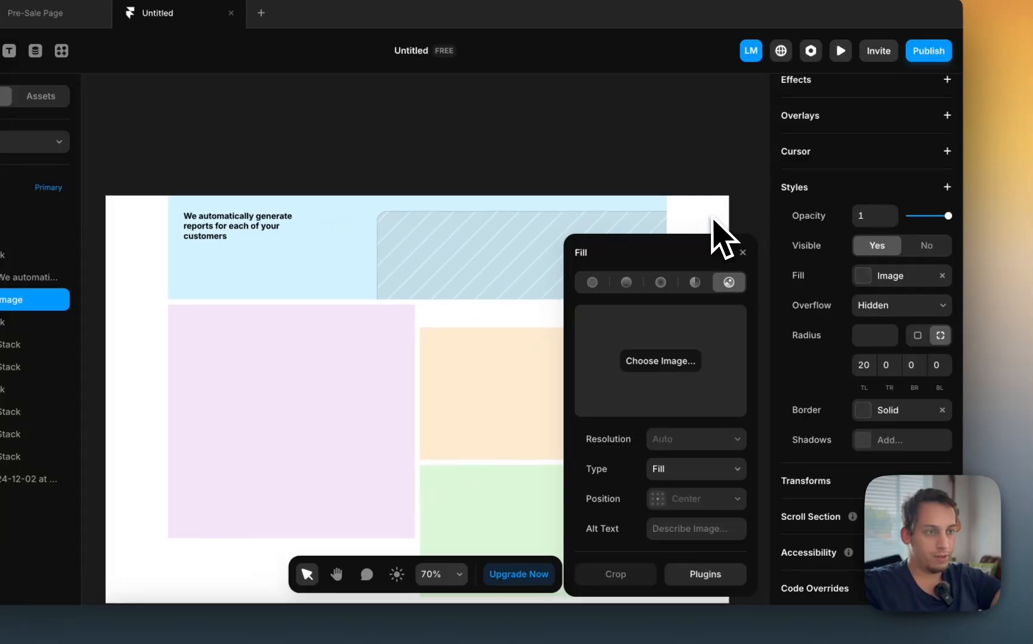
pyautogui.click(688, 185)
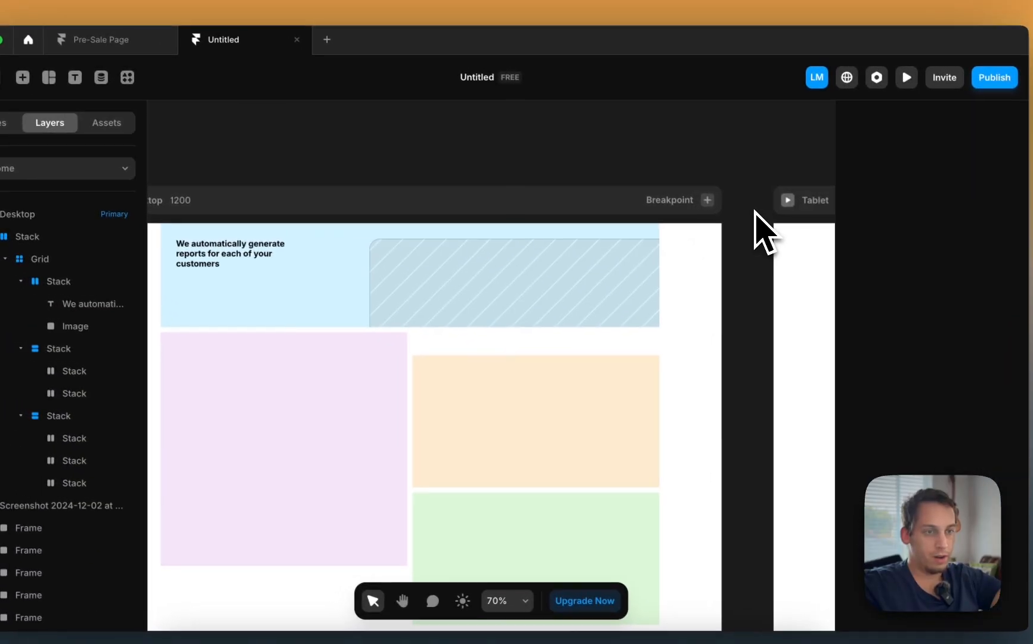
pyautogui.scroll(-3, 764, 232)
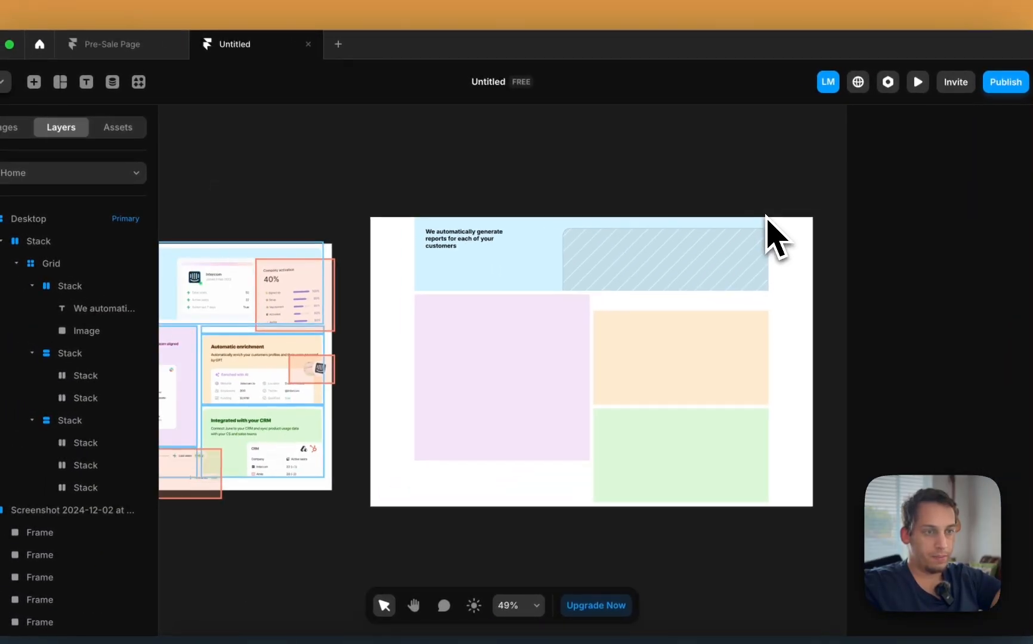
pyautogui.hscroll(-4, 763, 233)
pyautogui.click(413, 301)
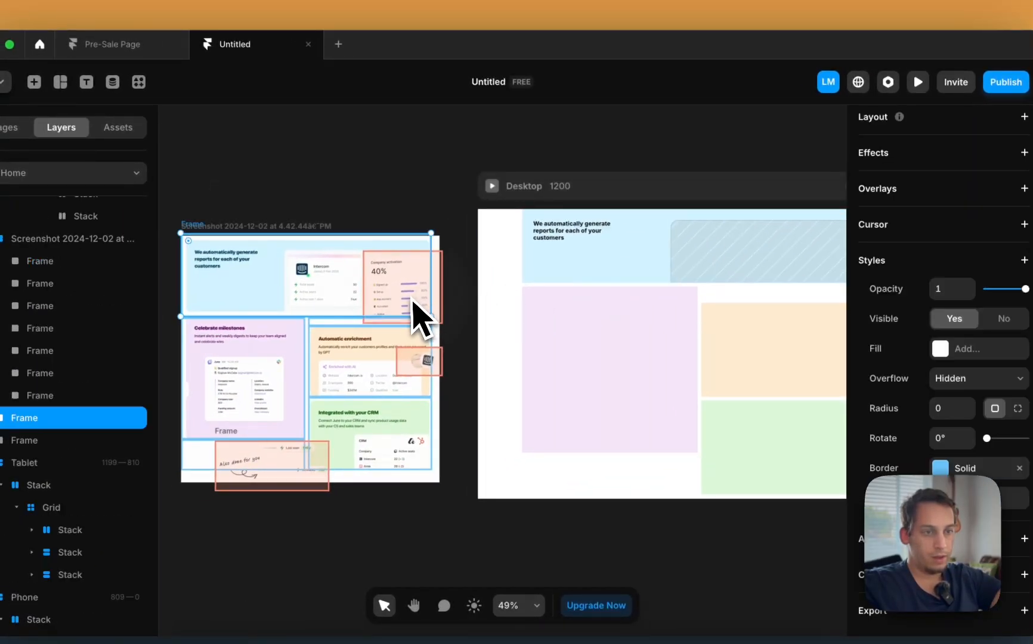
pyautogui.moveTo(442, 272); pyautogui.dragTo(488, 387)
pyautogui.press('super+z')
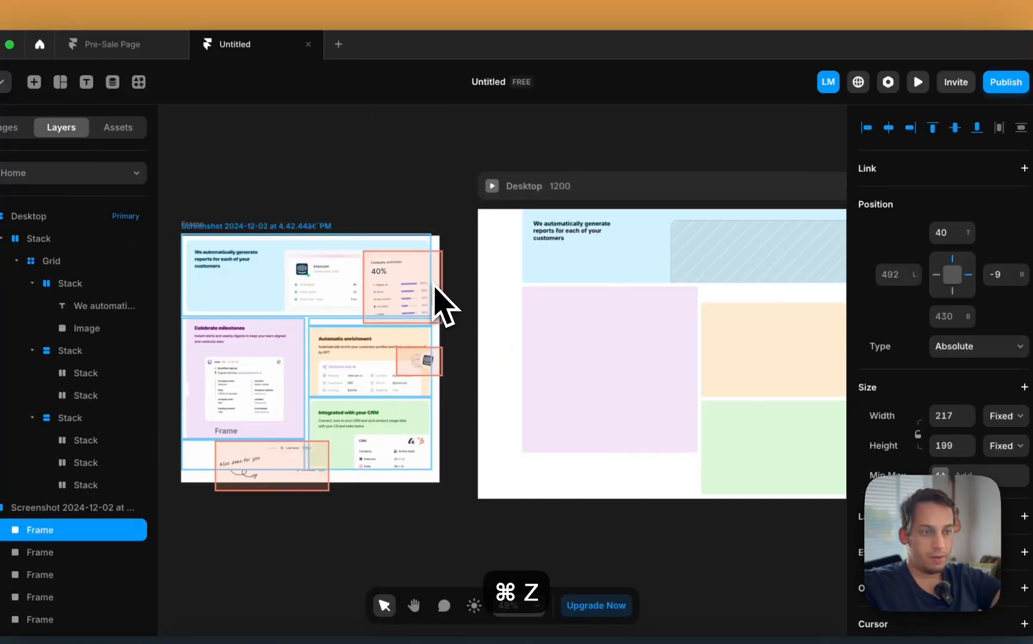
pyautogui.press('Return')
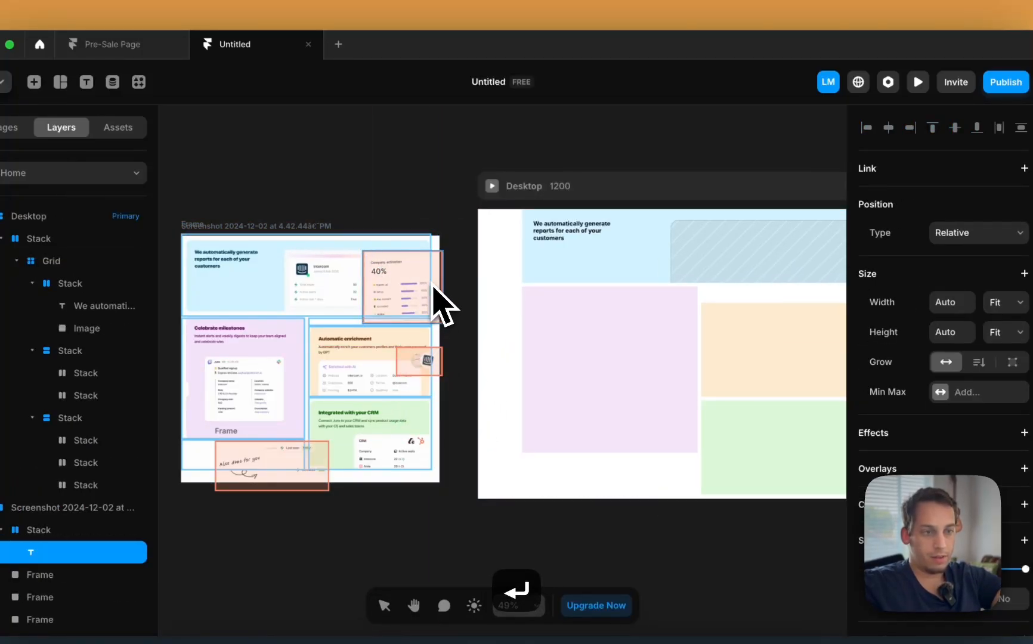
pyautogui.click(434, 286)
# Step: Delete the overlay frames covering the light blue card and the Company activation card on the reference screenshot
pyautogui.click(429, 300)
pyautogui.press('BackSpace')
pyautogui.click(405, 284)
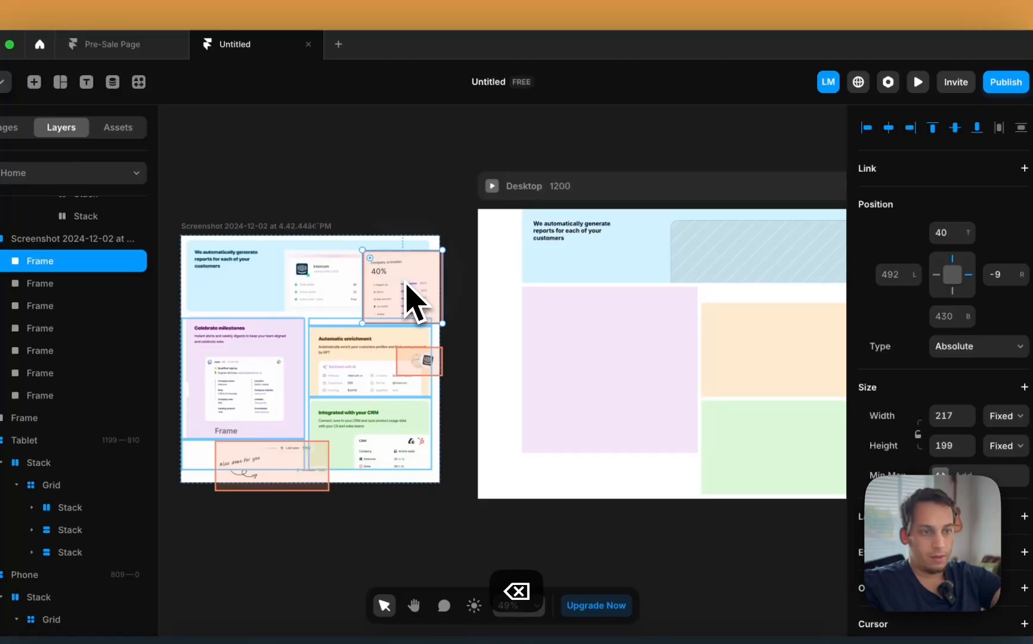
pyautogui.press('BackSpace')
# Step: Delete the overlay frames on the Celebrate milestones card, the strip above Automatic enrichment, and the Automatic enrichment card
pyautogui.keyDown('ctrl'); pyautogui.scroll(5, 406, 281); pyautogui.keyUp('ctrl')
pyautogui.click(328, 330)
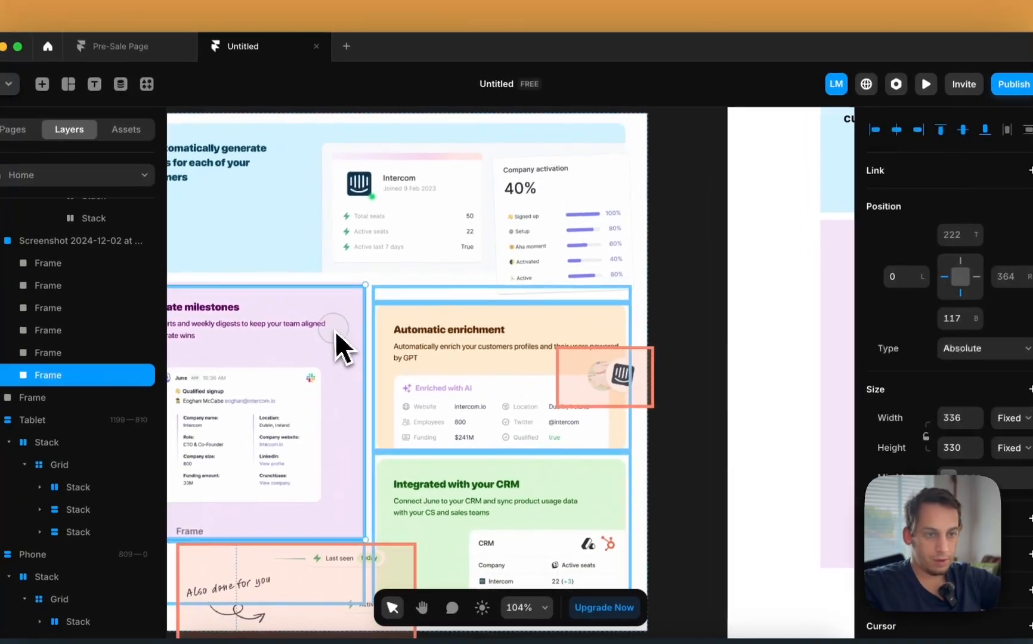
pyautogui.keyDown('shift'); pyautogui.click(389, 296); pyautogui.keyUp('shift')
pyautogui.press('BackSpace')
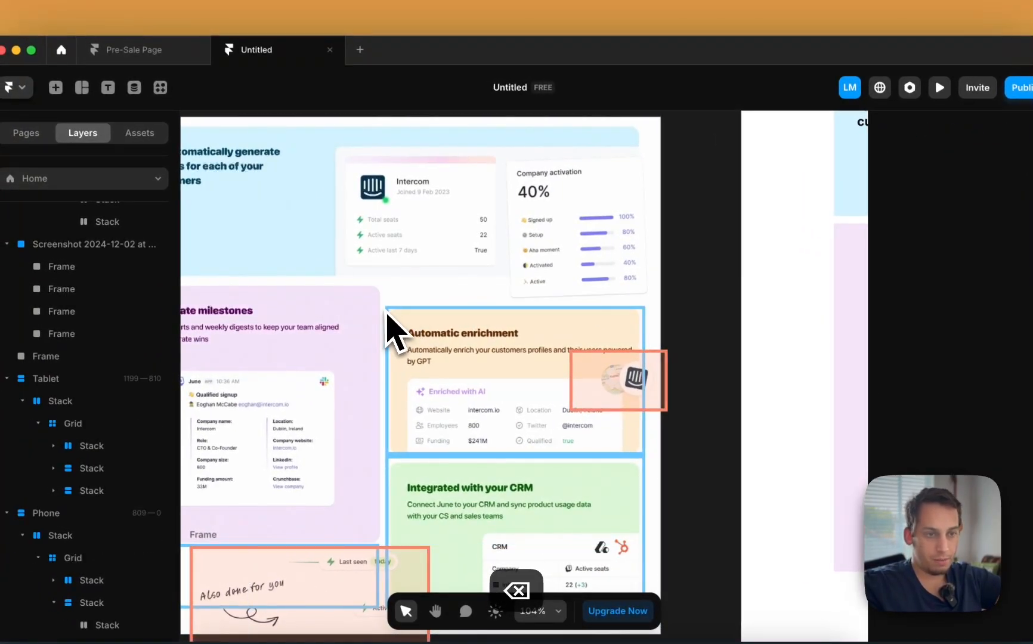
pyautogui.click(387, 314)
pyautogui.press('BackSpace')
# Step: Delete the remaining overlay frames on the CRM card, handwritten note area and Intercom icon, leaving the reference screenshot bare
pyautogui.scroll(-3, 429, 340)
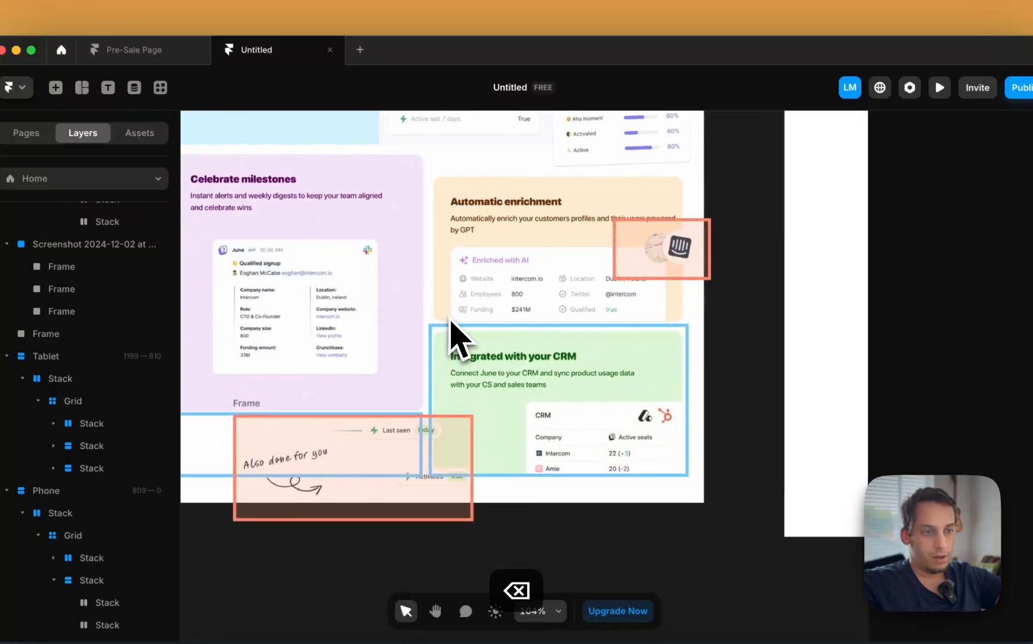
pyautogui.click(448, 334)
pyautogui.keyDown('shift'); pyautogui.click(403, 429); pyautogui.keyUp('shift')
pyautogui.press('BackSpace')
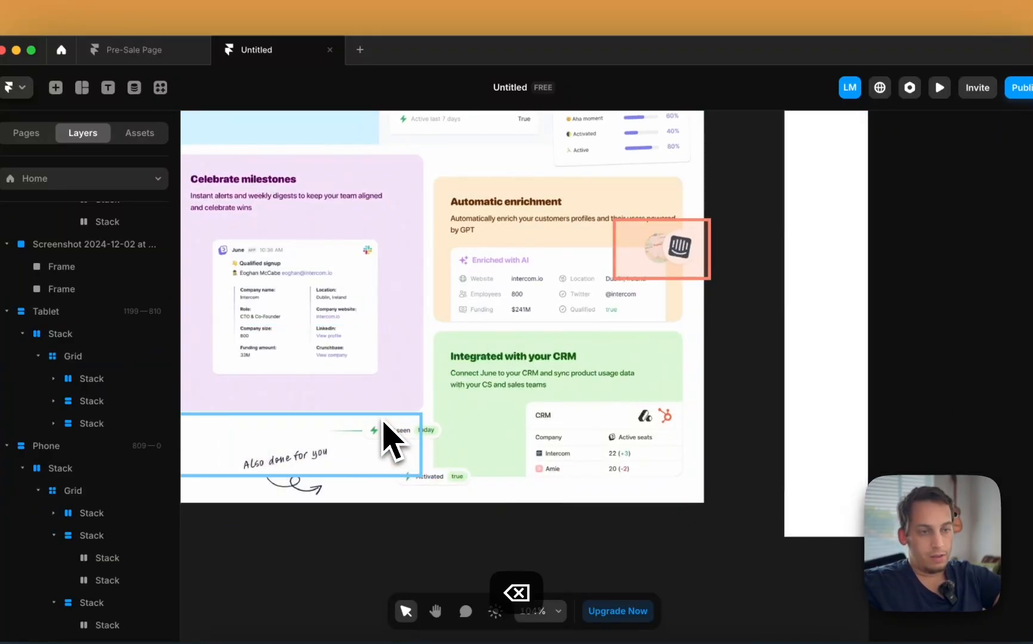
pyautogui.click(384, 437)
pyautogui.press('BackSpace')
pyautogui.press('BackSpace')
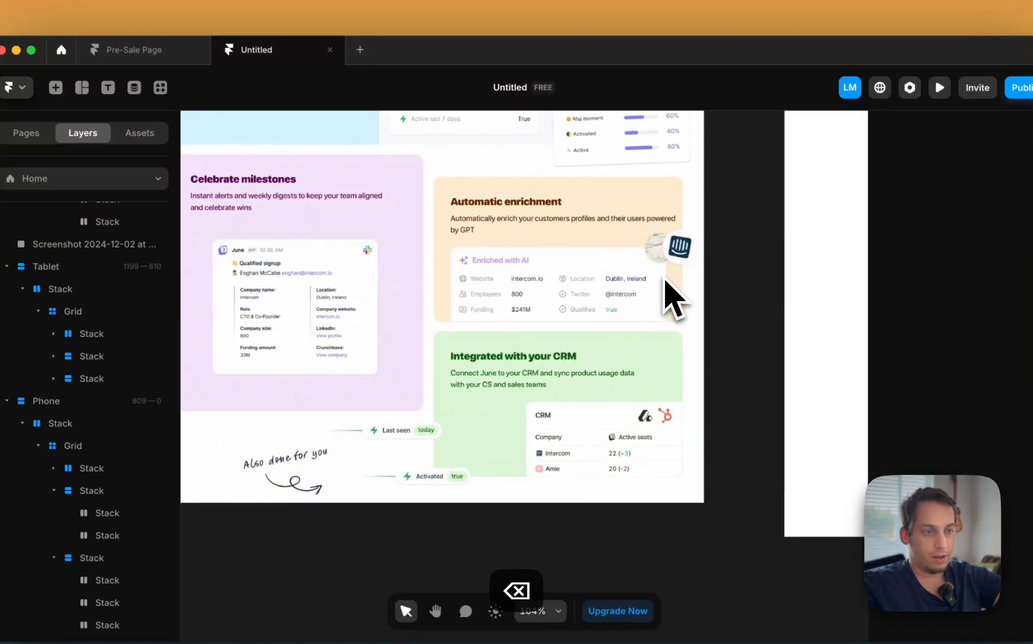
# Step: Collapse the three nested stacks inside the Desktop breakpoint's grid in the layer tree
pyautogui.scroll(3, 669, 293)
pyautogui.hscroll(5, 614, 288)
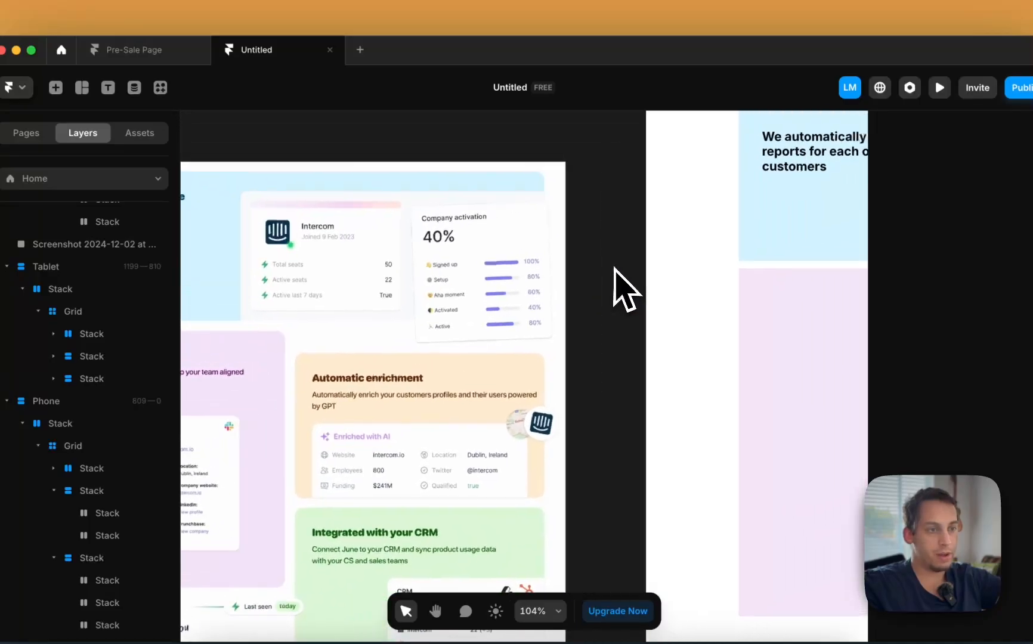
pyautogui.scroll(-5, 599, 280)
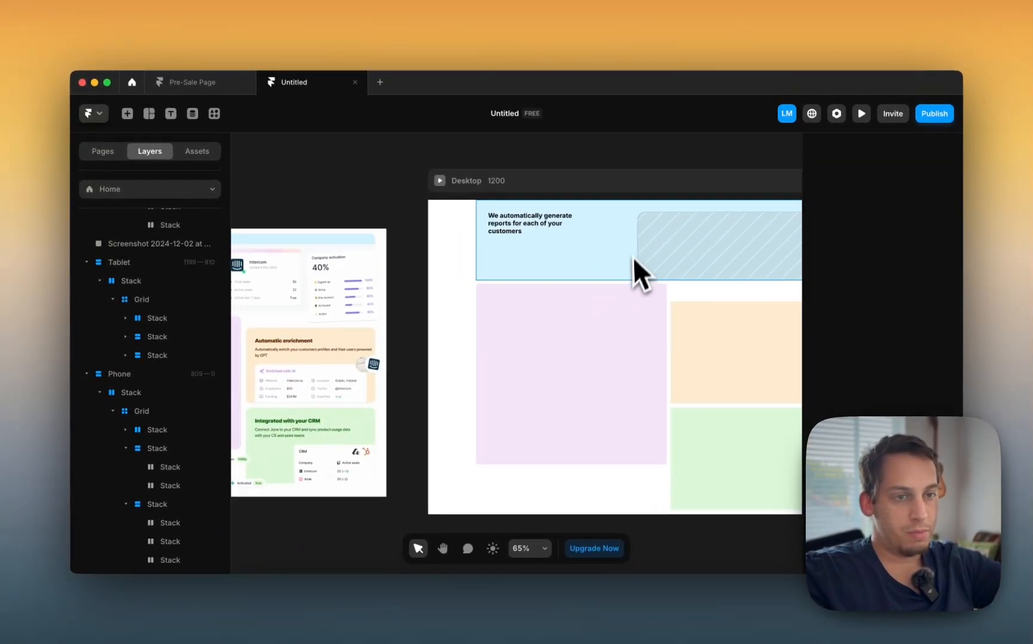
pyautogui.hscroll(4, 633, 257)
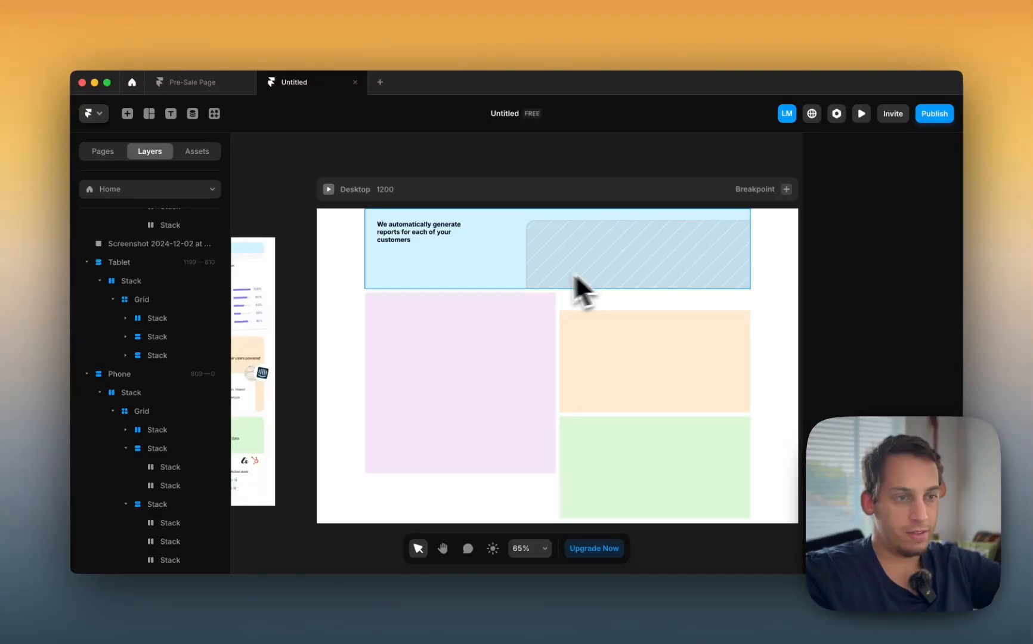
pyautogui.hscroll(2, 680, 322)
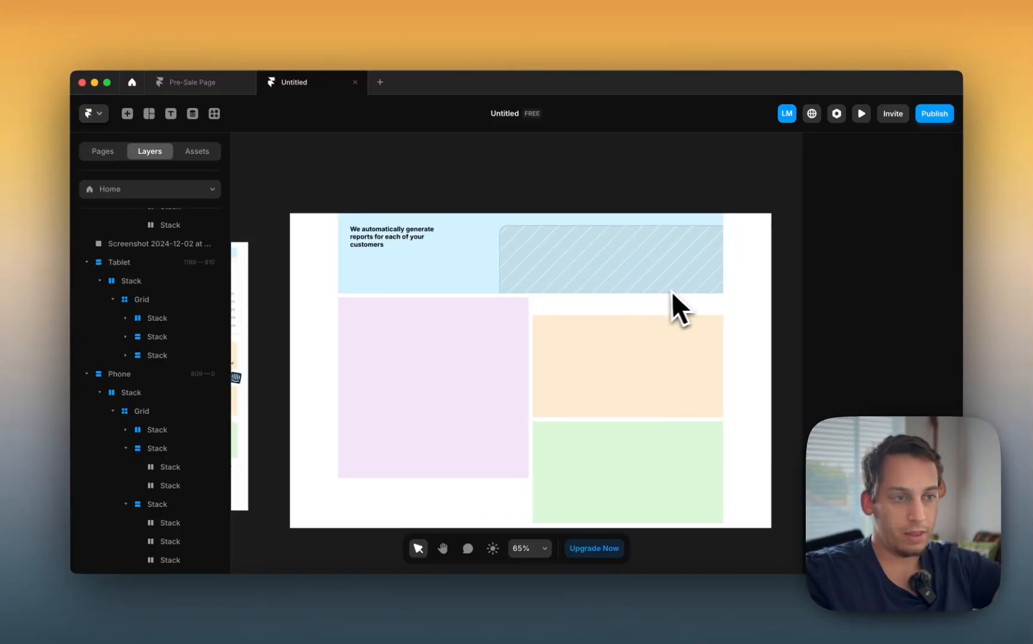
pyautogui.scroll(-3, 664, 307)
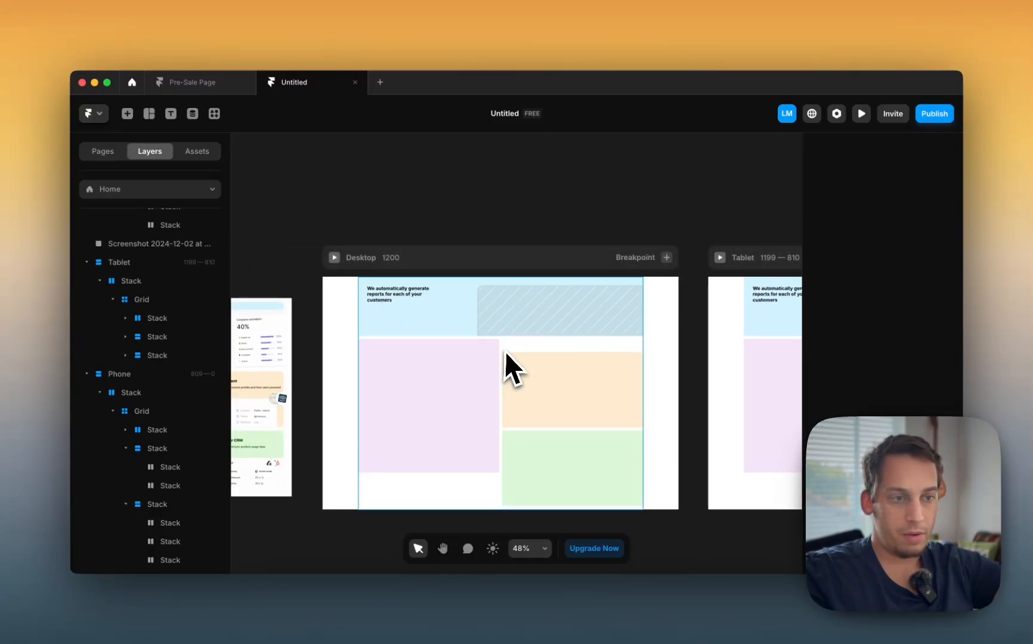
pyautogui.click(505, 351)
pyautogui.click(139, 284)
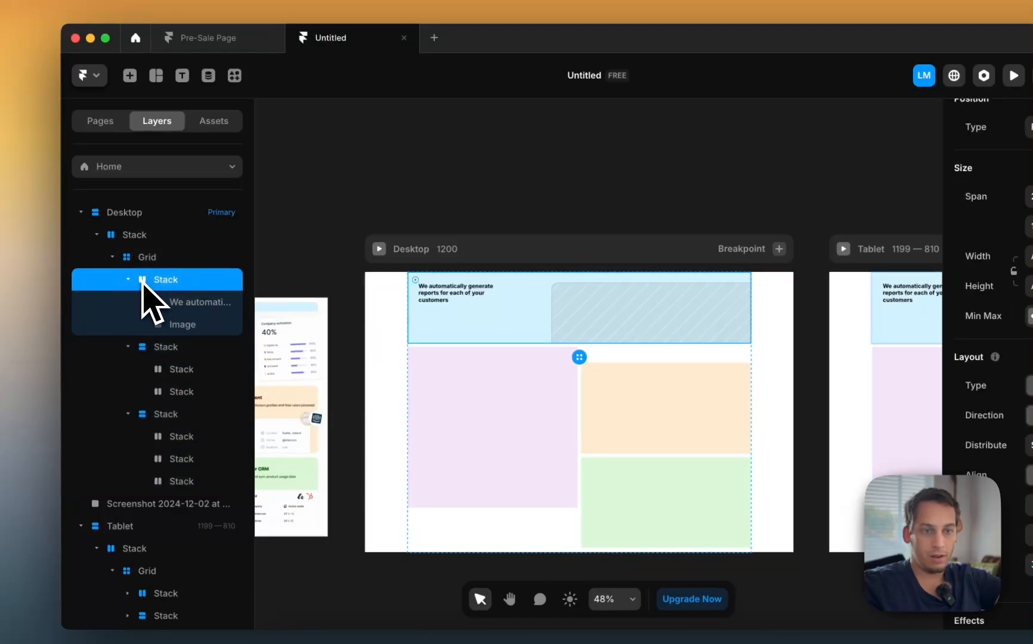
pyautogui.click(128, 279)
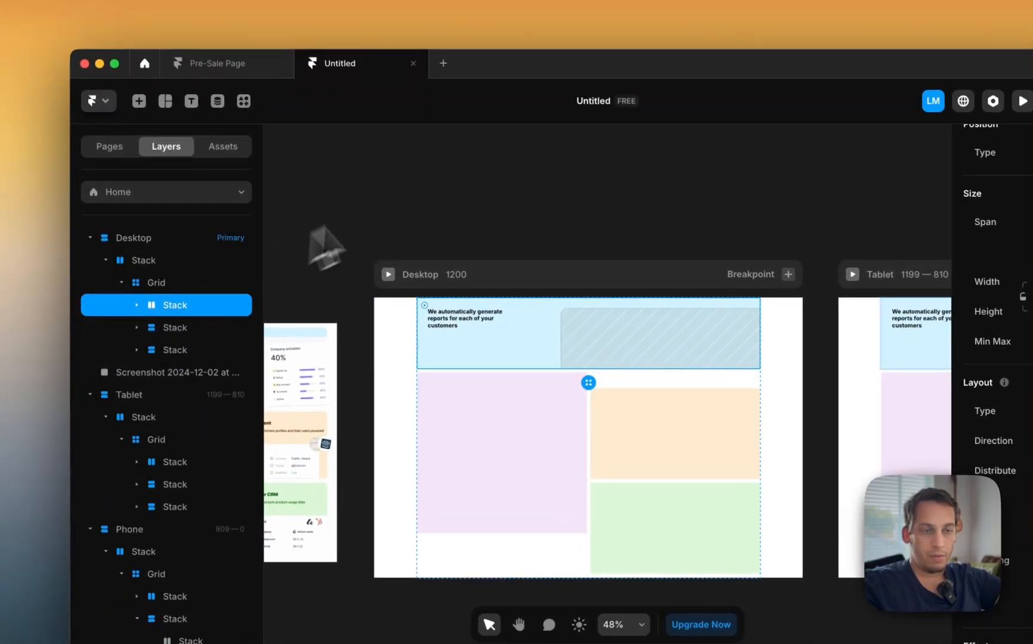
# Step: Draw a new frame about 220 px tall on the empty canvas above the reference screenshot
pyautogui.click(325, 247)
pyautogui.hscroll(-3, 358, 235)
pyautogui.press('f')
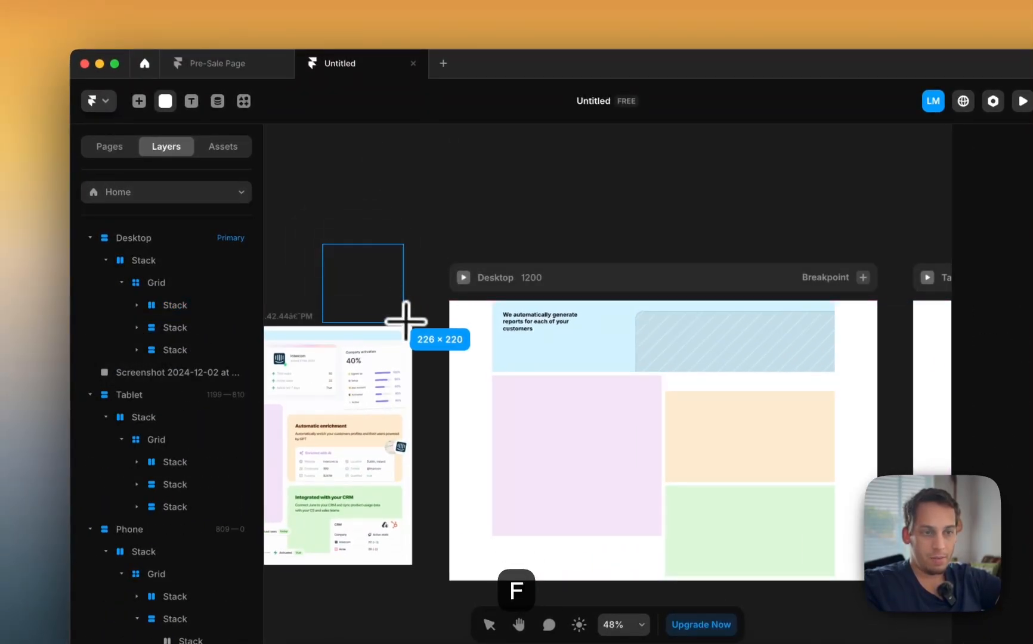
pyautogui.moveTo(395, 324); pyautogui.dragTo(394, 324)
pyautogui.scroll(5, 394, 324)
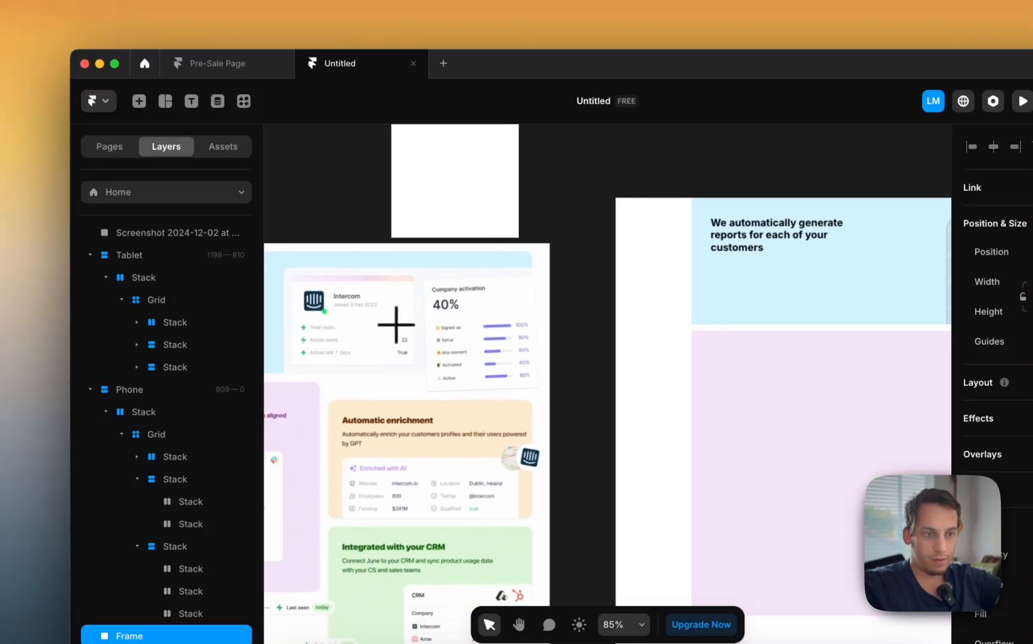
# Step: Give the new white frame a radius of 10 and a solid 1 px #222222 border at 20% opacity
pyautogui.scroll(-5, 918, 346)
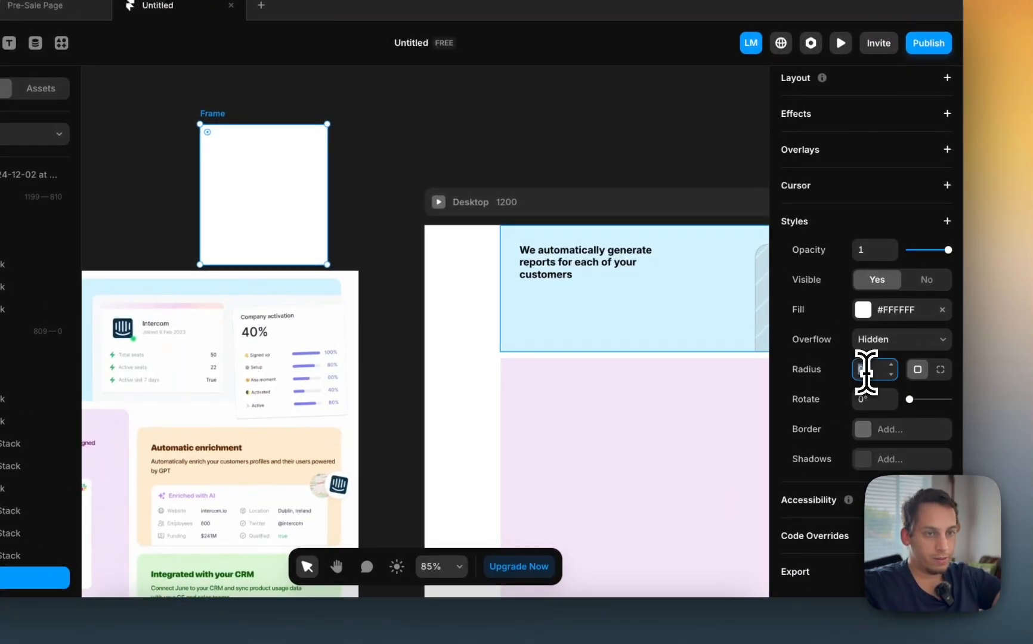
pyautogui.click(860, 434)
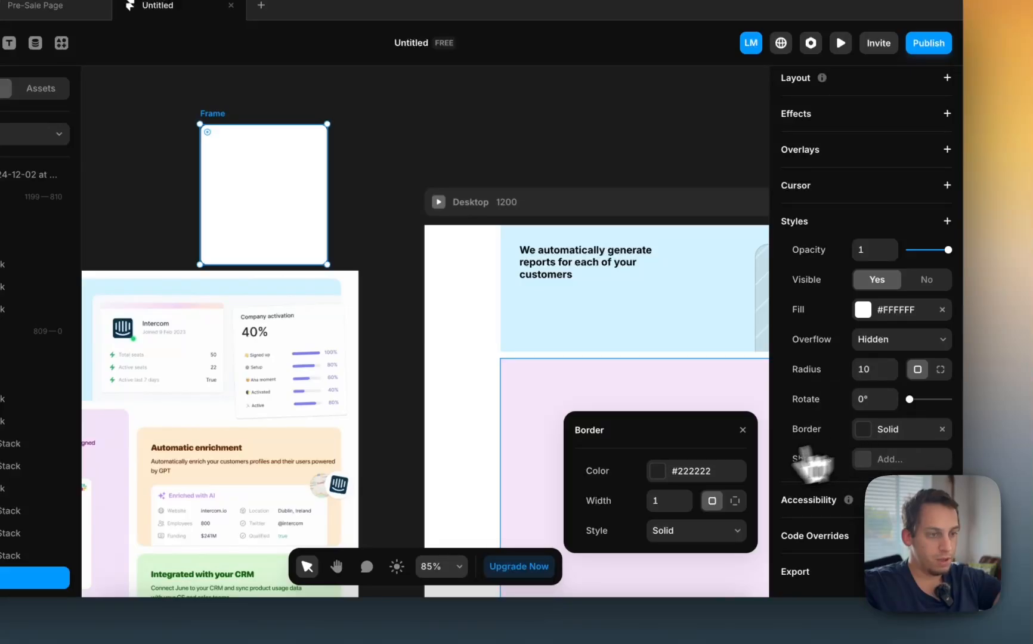
pyautogui.click(671, 470)
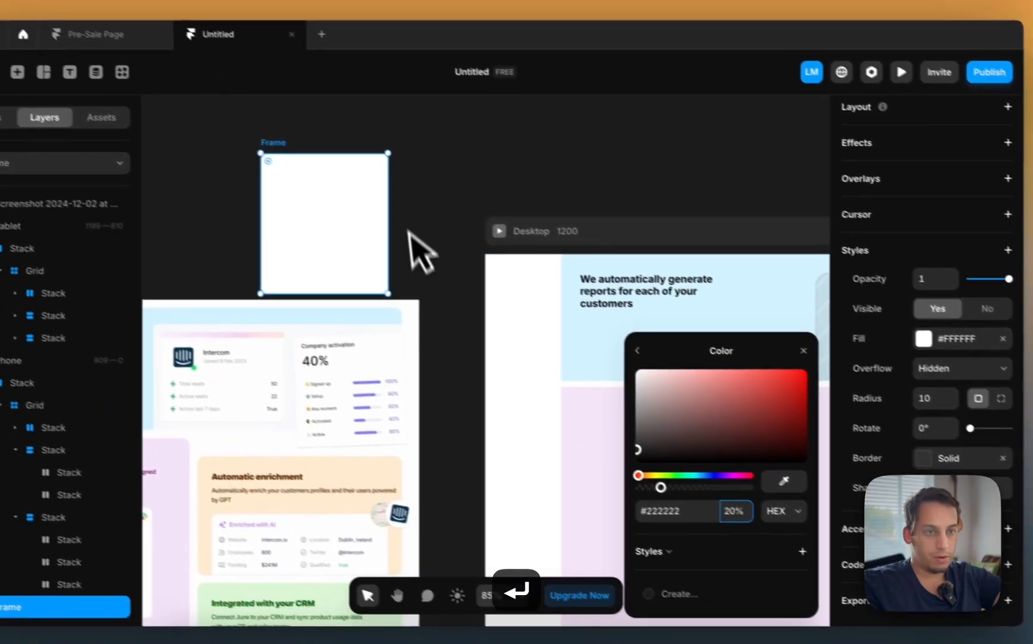
pyautogui.click(351, 174)
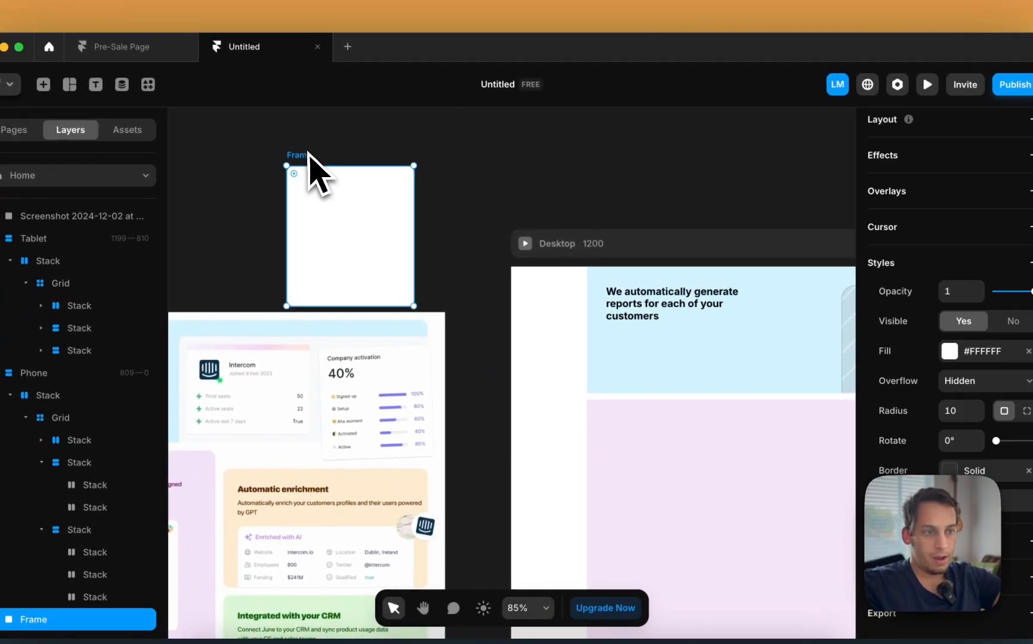
# Step: Place the white frame inside the Desktop grid and set its position type to Absolute
pyautogui.moveTo(229, 125); pyautogui.dragTo(674, 326)
pyautogui.moveTo(751, 351); pyautogui.dragTo(784, 397)
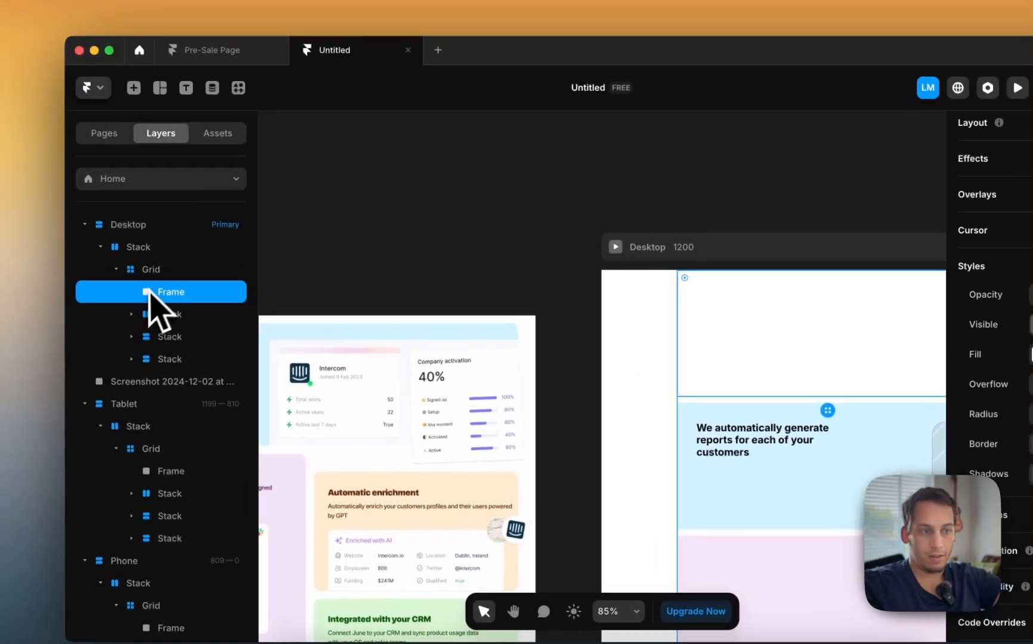
pyautogui.scroll(-3, 485, 300)
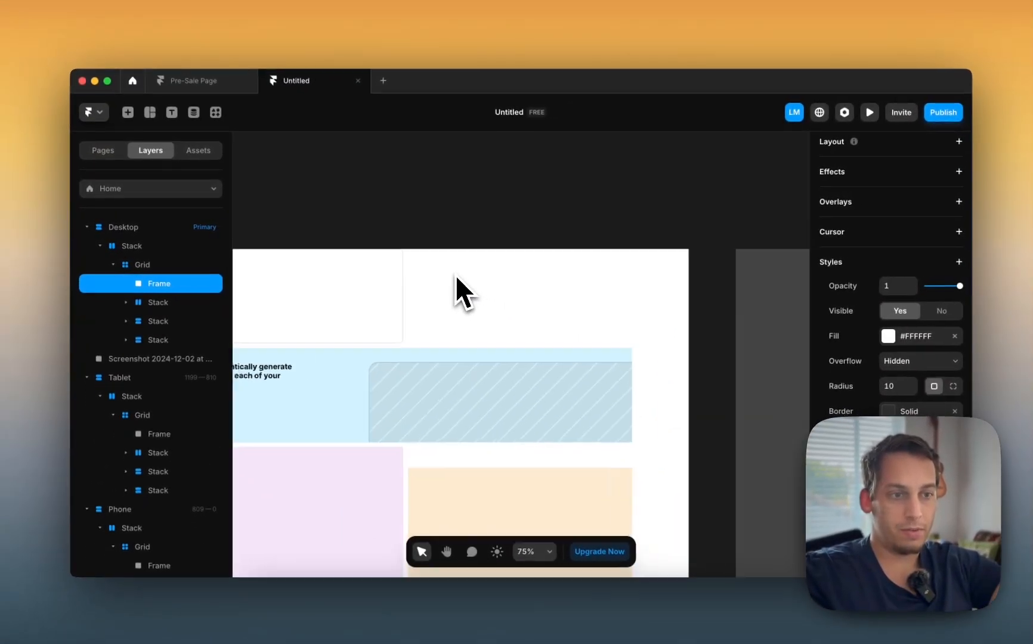
pyautogui.scroll(5, 884, 277)
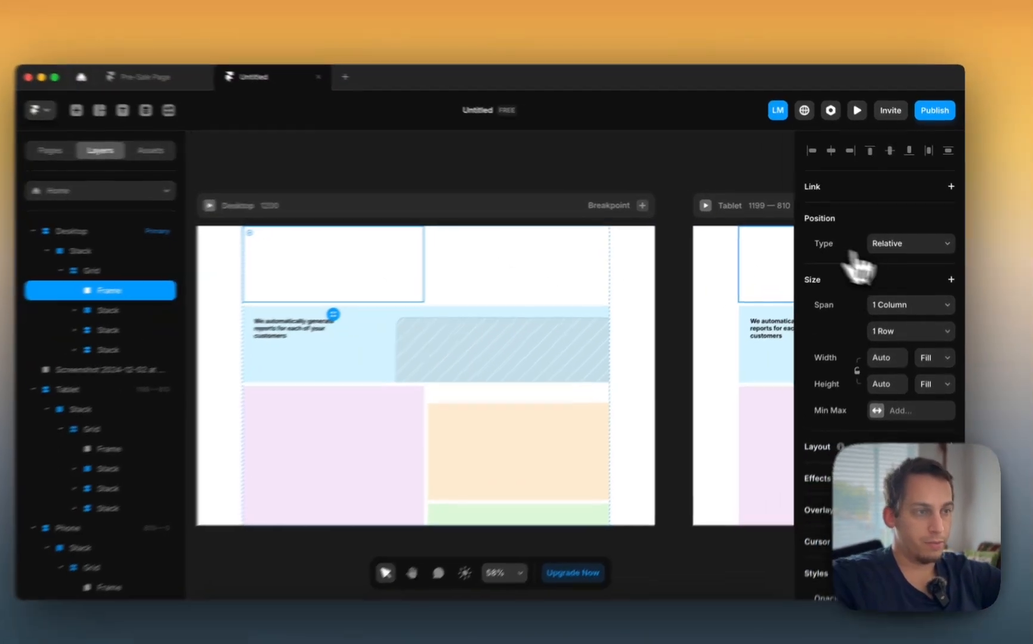
pyautogui.click(916, 240)
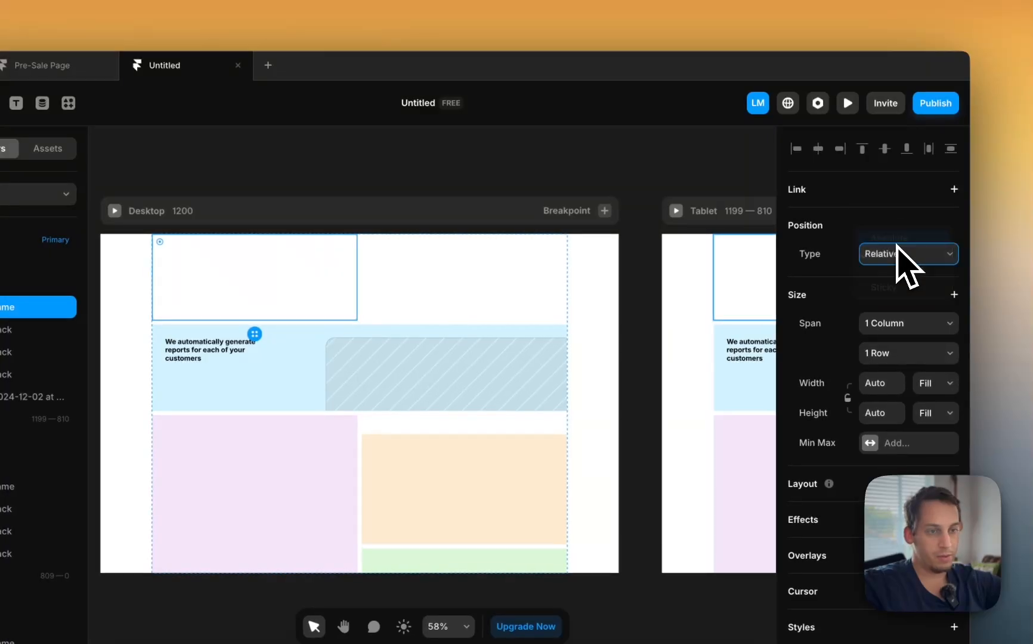
pyautogui.click(898, 242)
# Step: Resize the white frame to 211 × 200 and place it over the light blue card's lower-right corner, 100 from the top and -36 from the right
pyautogui.moveTo(358, 294); pyautogui.dragTo(242, 302)
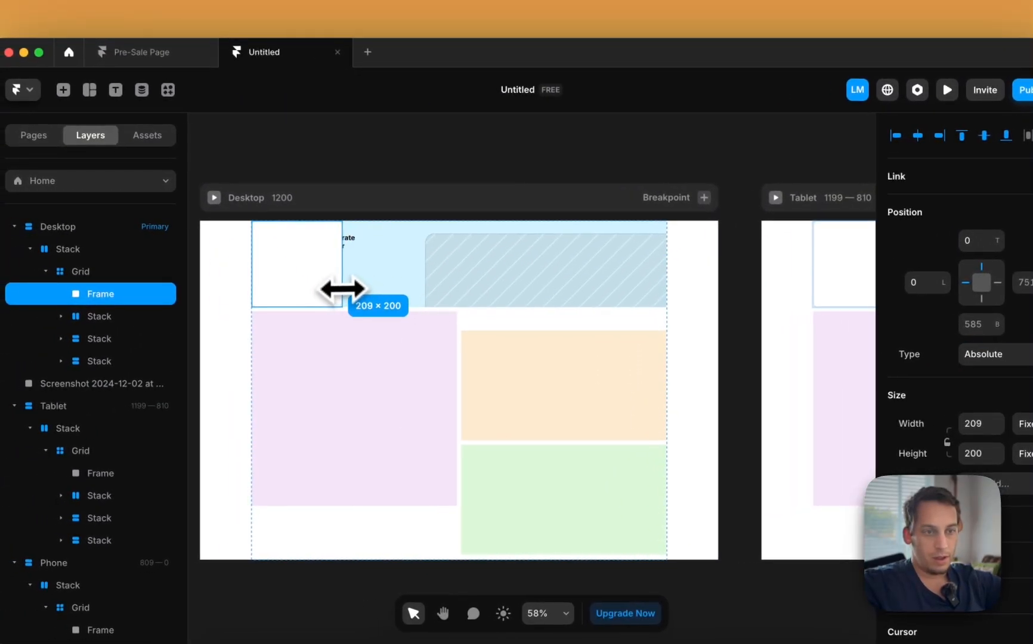
pyautogui.moveTo(306, 283); pyautogui.dragTo(631, 335)
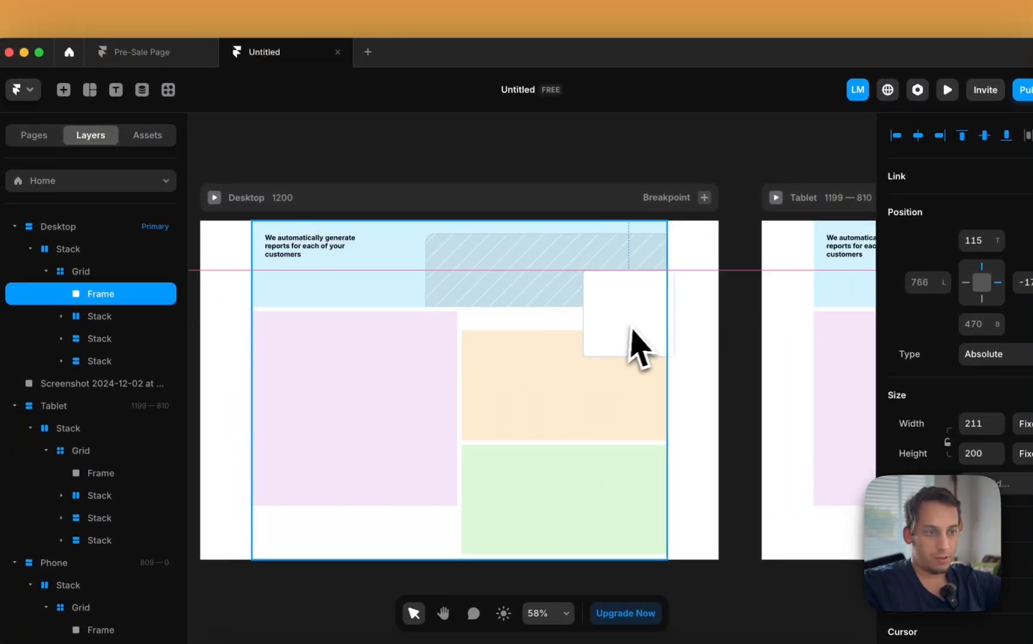
pyautogui.scroll(5, 647, 337)
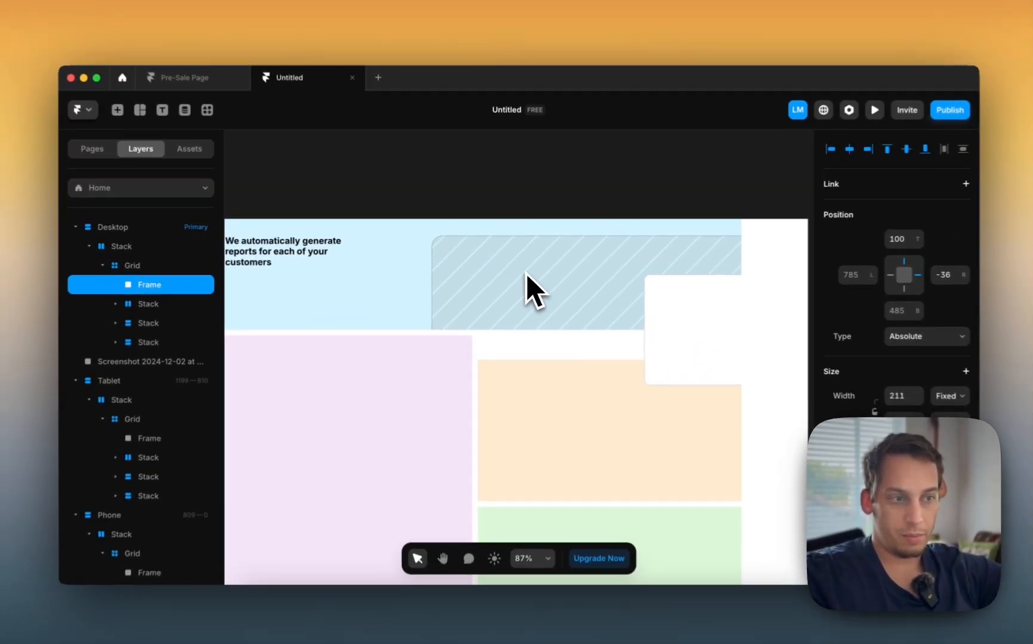
# Step: Move the white frame out of the grid into its parent stack, tilt it slightly counter-clockwise and position it at top 84, left 893
pyautogui.hscroll(-5, 523, 280)
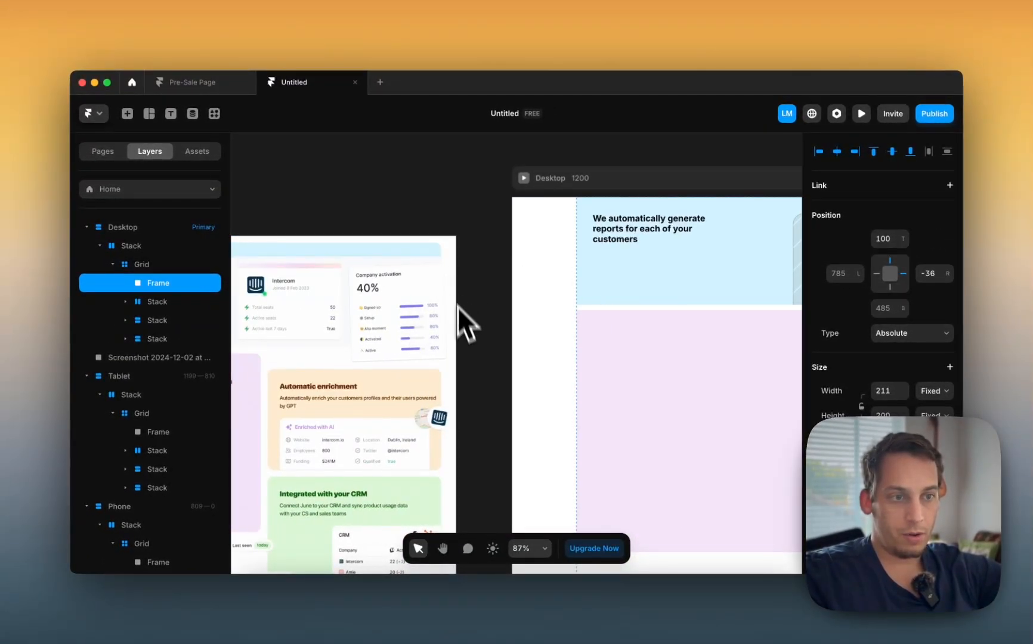
pyautogui.hscroll(10, 458, 306)
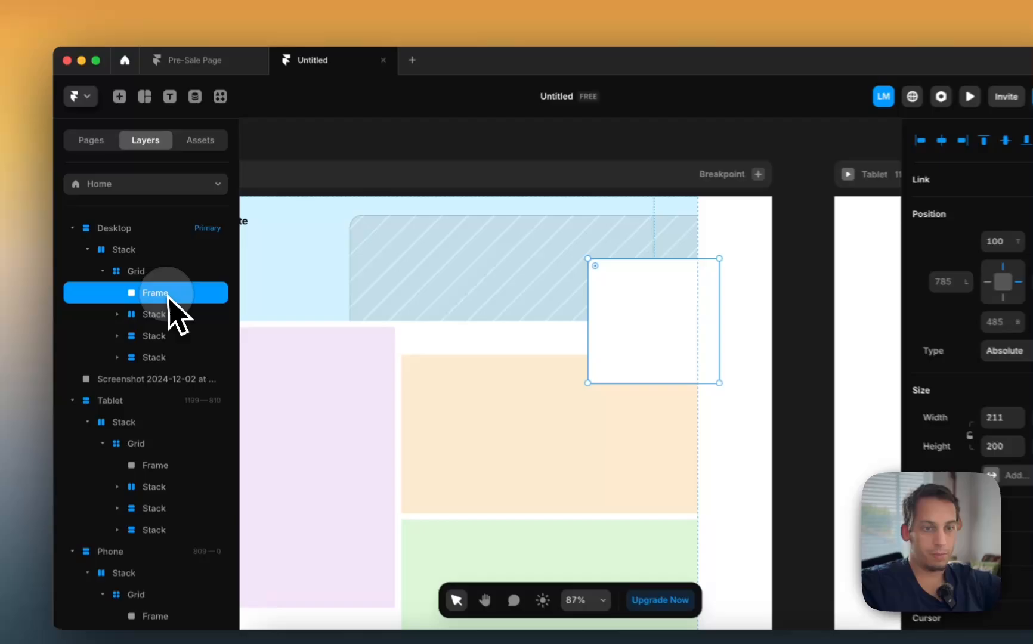
pyautogui.moveTo(173, 283); pyautogui.dragTo(164, 261)
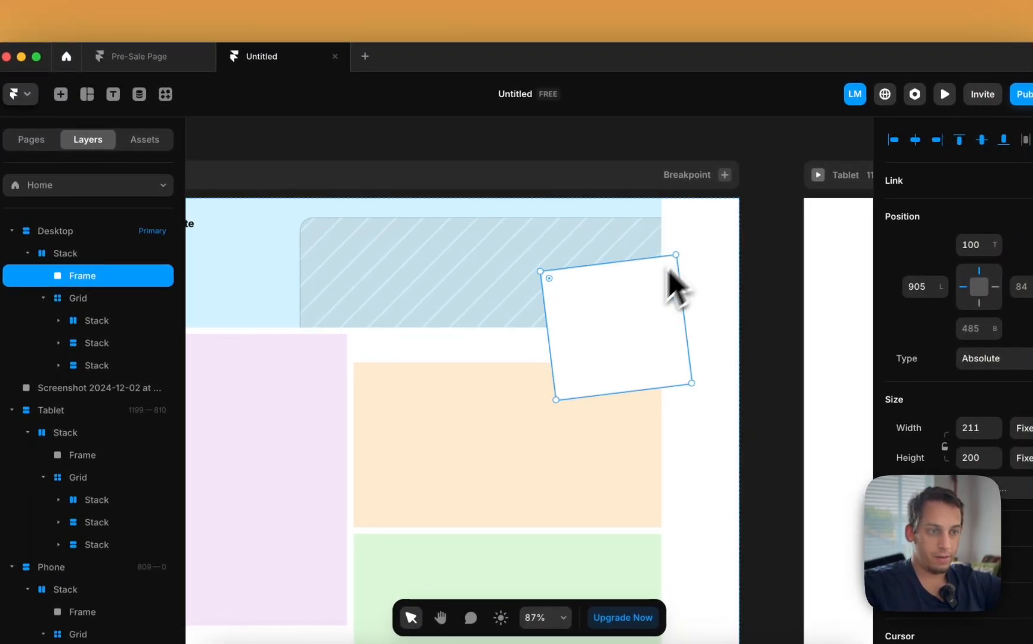
pyautogui.scroll(-5, 618, 329)
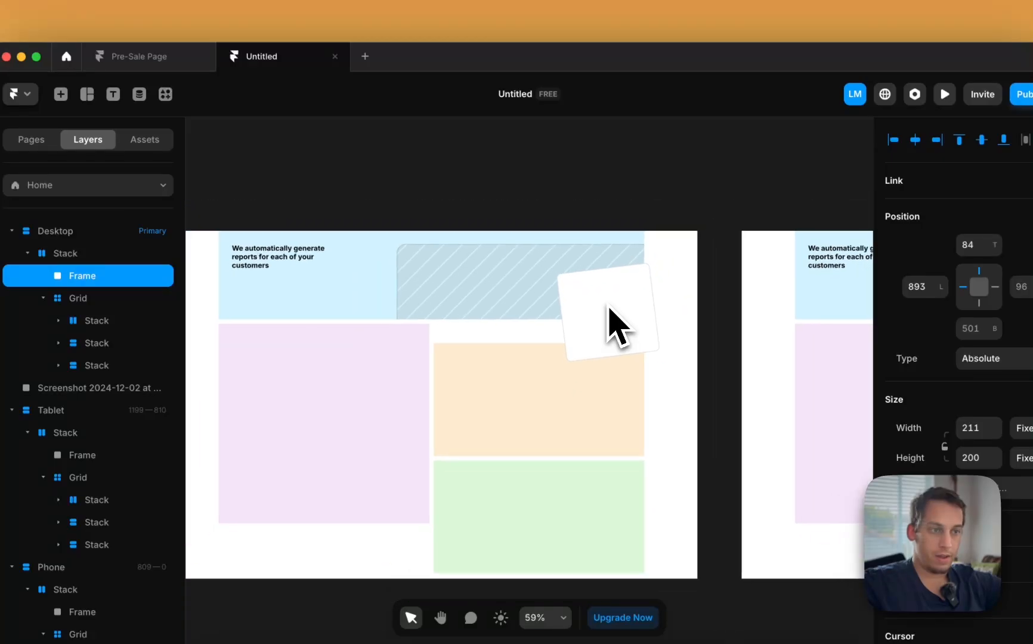
pyautogui.scroll(-2, 361, 301)
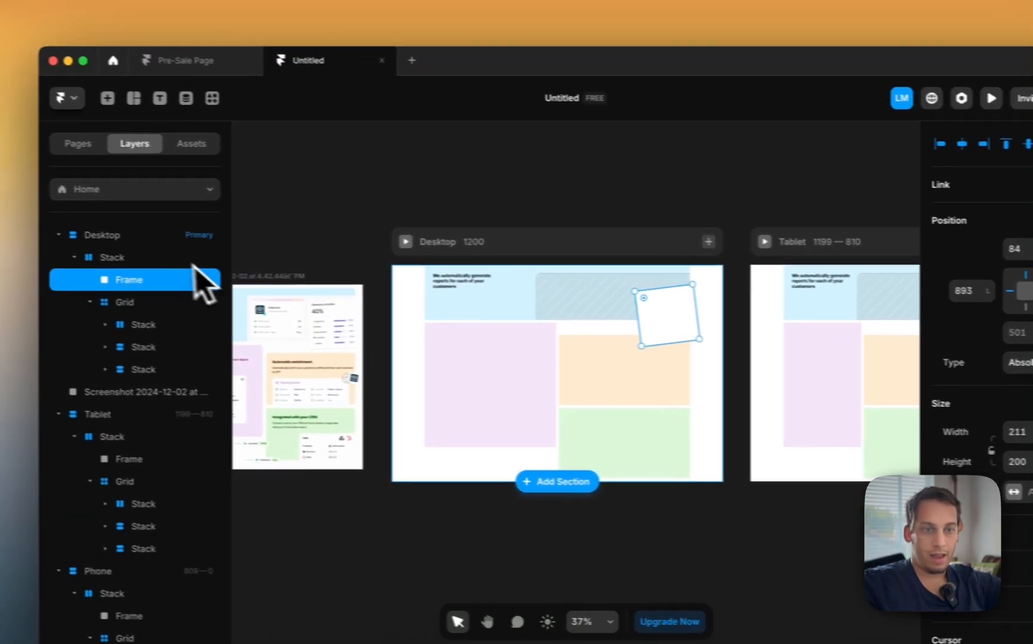
# Step: Preview the desktop page, narrowing it to 966 wide and widening it to 1336 to check the tilted card's placement, and return to the canvas
pyautogui.click(94, 260)
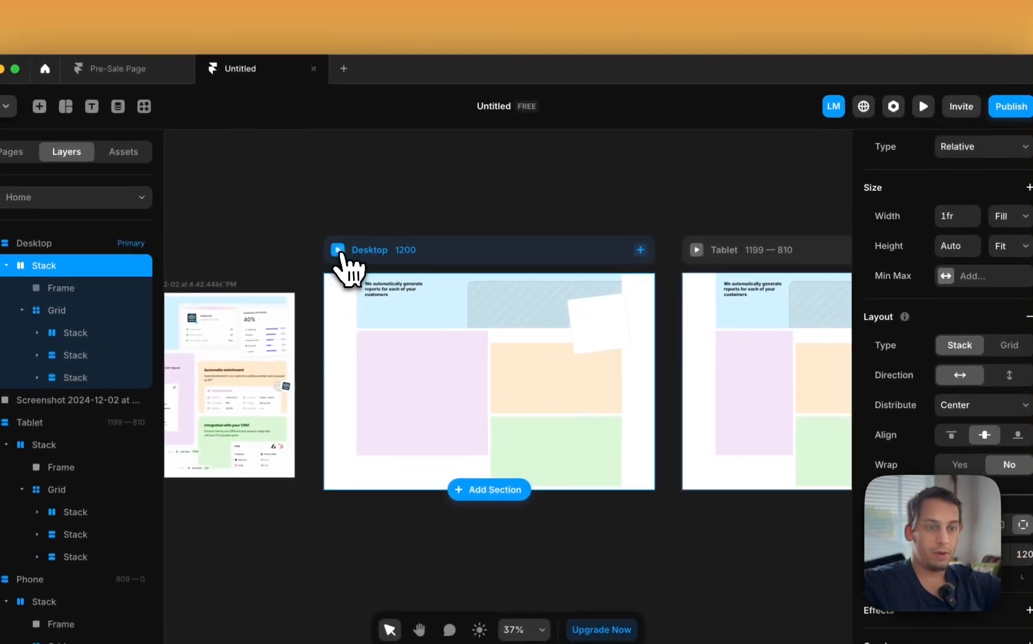
pyautogui.click(437, 244)
pyautogui.scroll(-3, 365, 272)
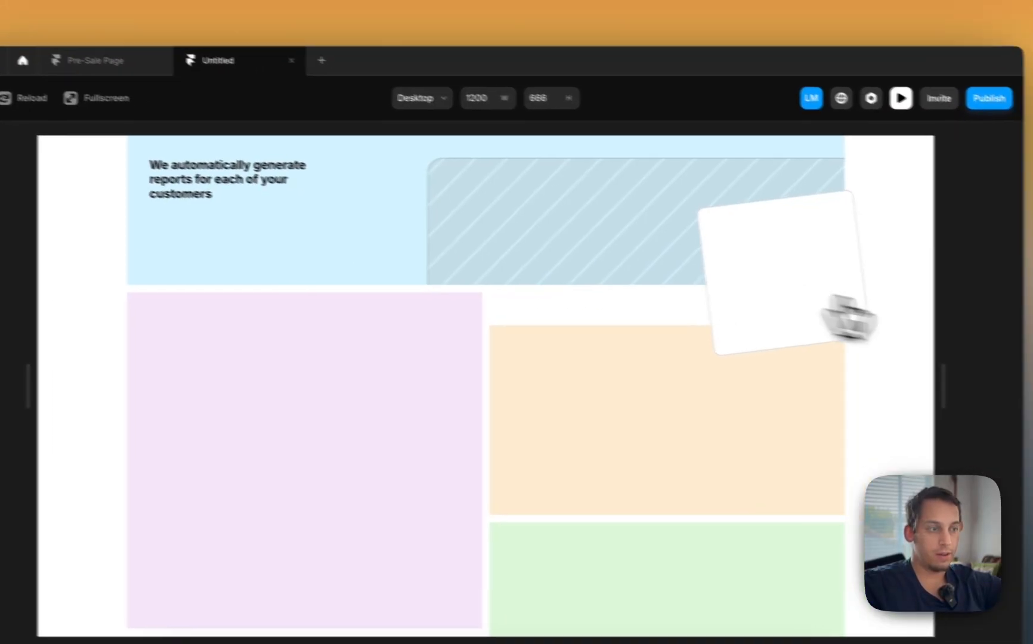
pyautogui.moveTo(981, 385); pyautogui.dragTo(890, 378)
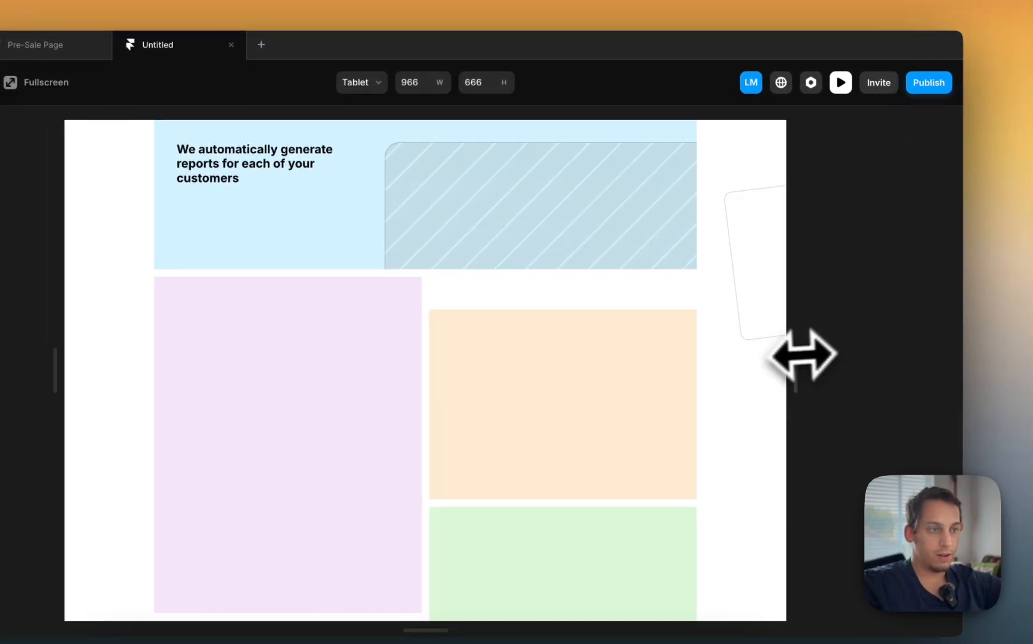
pyautogui.moveTo(802, 356); pyautogui.dragTo(919, 345)
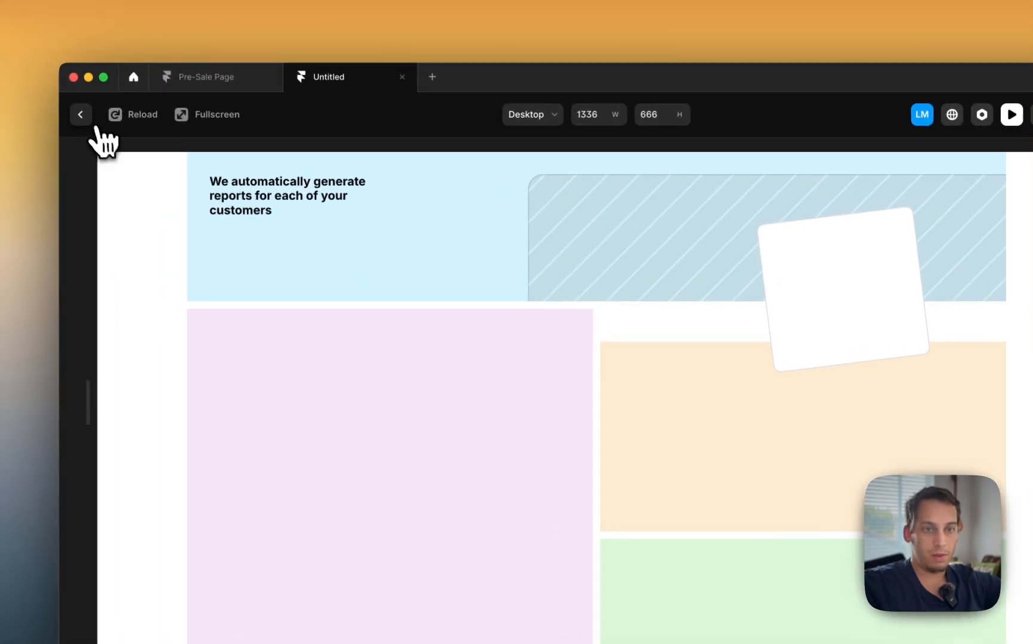
pyautogui.click(87, 116)
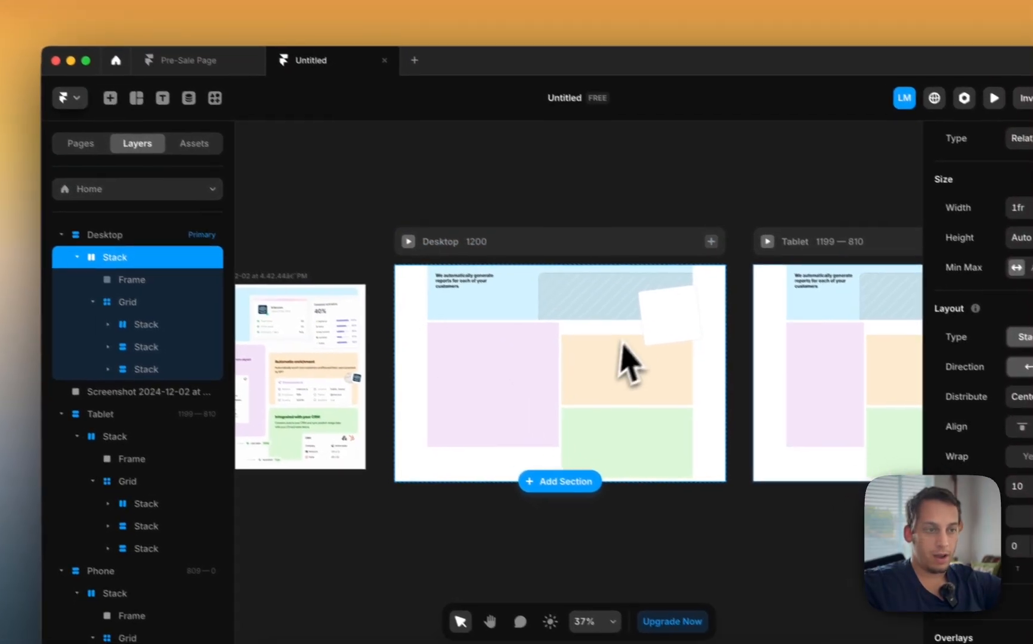
# Step: Select the outer Desktop stack that holds the grid and the tilted frame, and collapse its layer tree
pyautogui.click(403, 302)
pyautogui.click(416, 302)
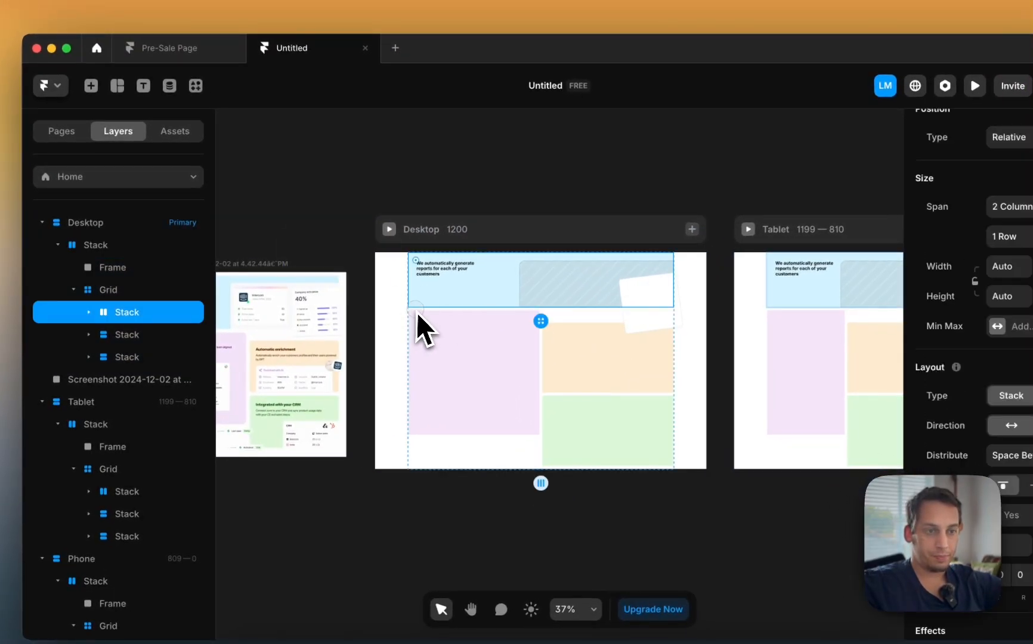
pyautogui.click(554, 319)
pyautogui.click(397, 292)
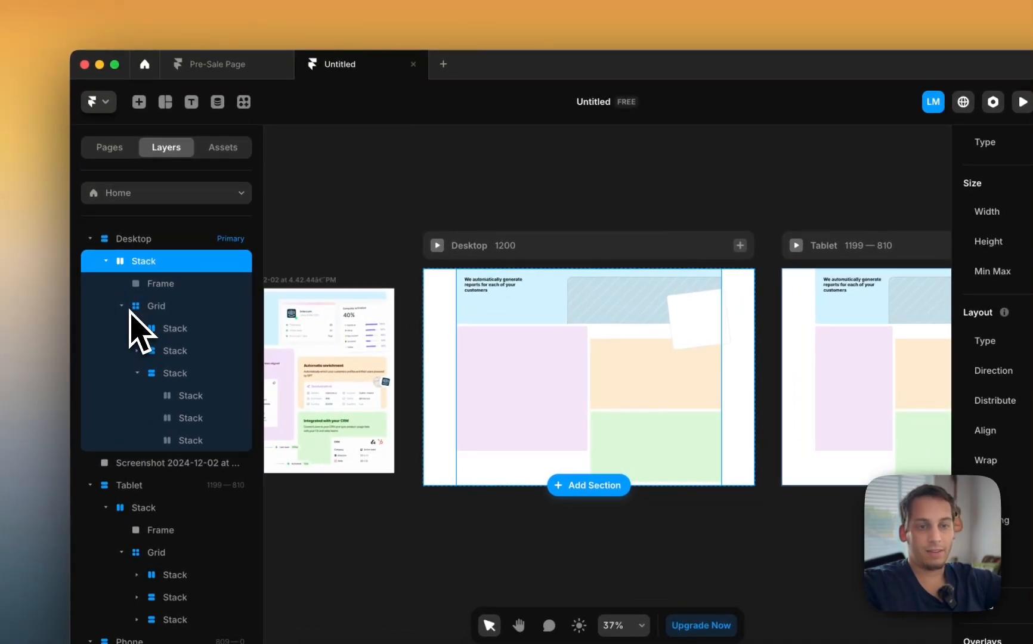
pyautogui.click(106, 261)
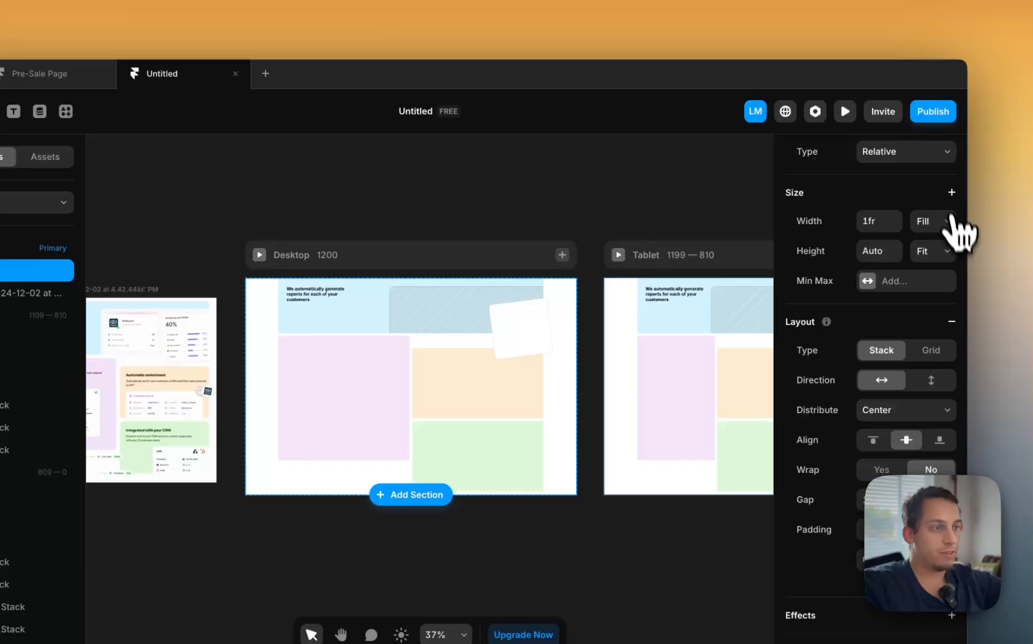
# Step: Preview the Desktop page, narrow the preview to about 958 px wide to check the responsive layout, and return to the canvas
pyautogui.click(948, 192)
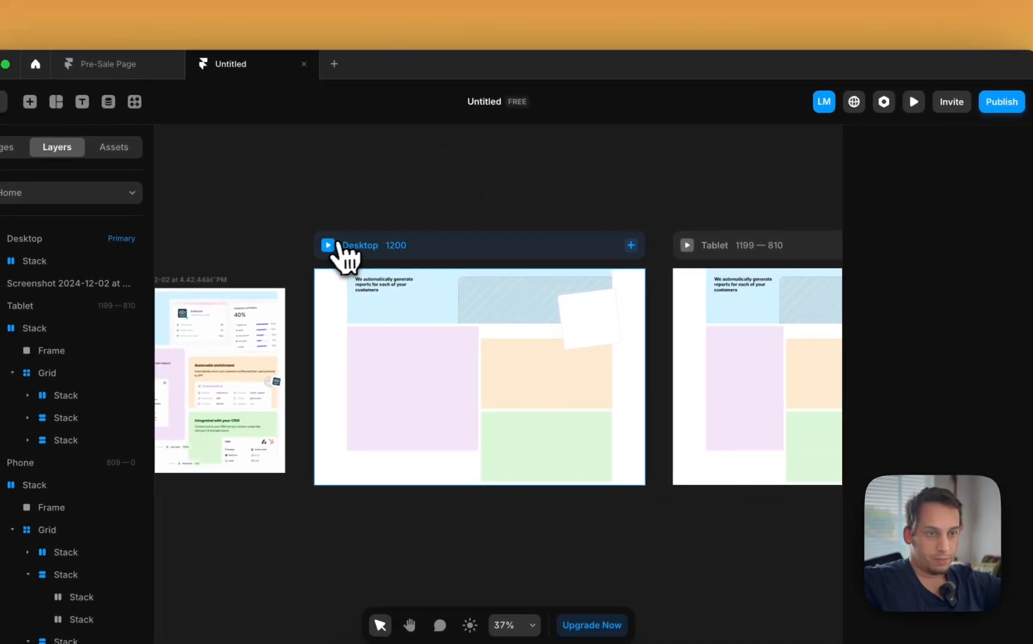
pyautogui.click(255, 255)
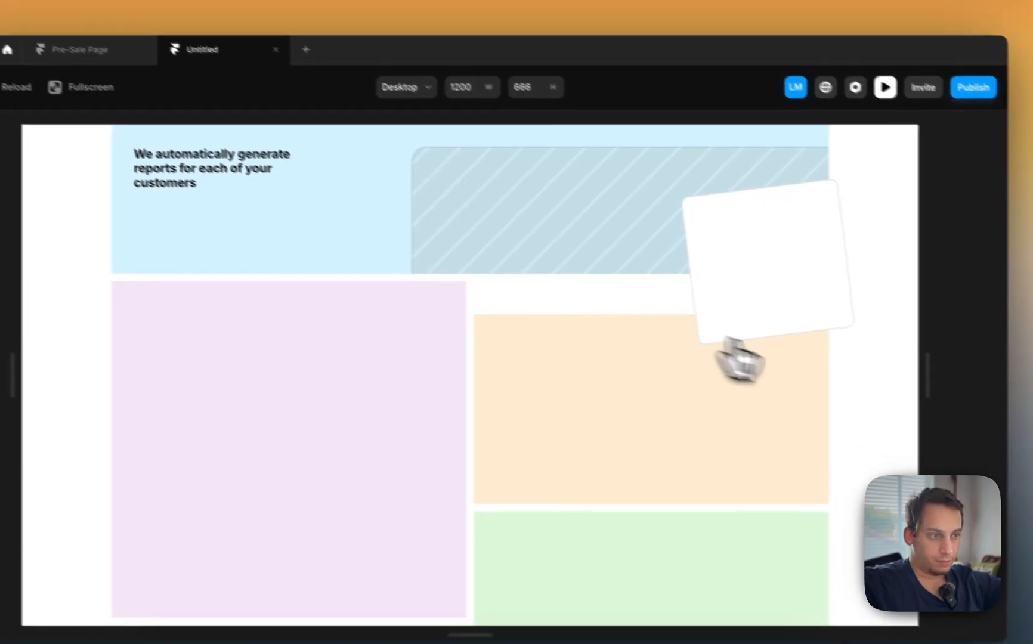
pyautogui.moveTo(928, 375); pyautogui.dragTo(822, 340)
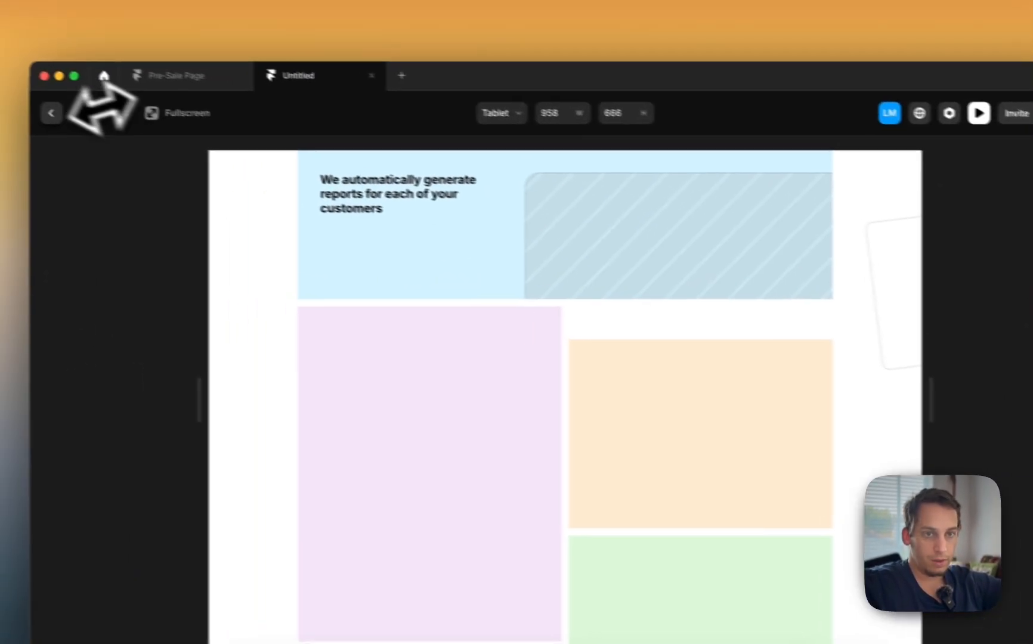
pyautogui.click(88, 113)
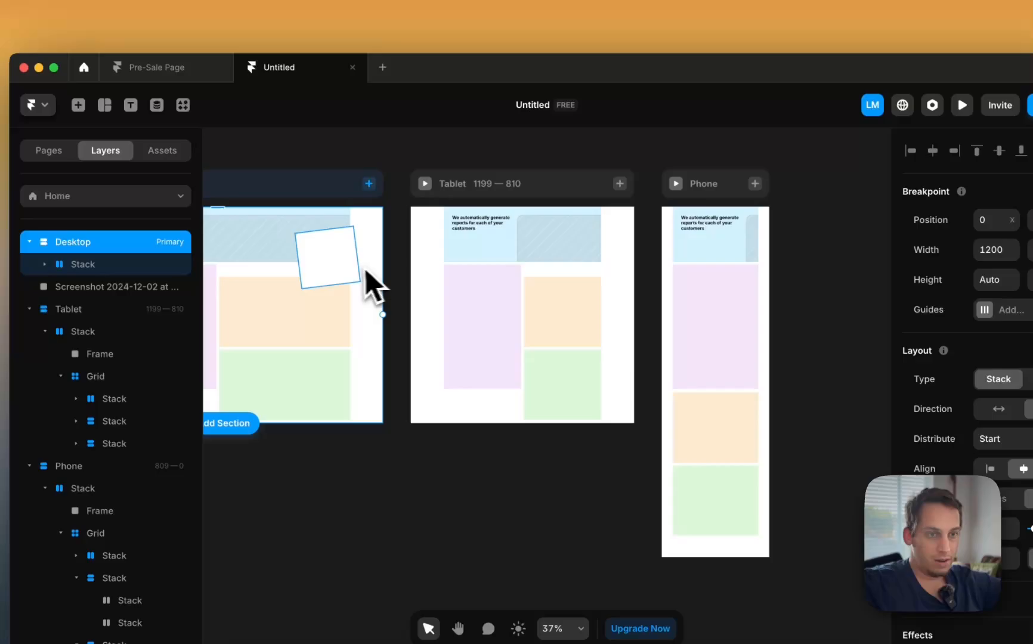
# Step: Remove the tilted white frame from the Tablet breakpoint
pyautogui.click(362, 270)
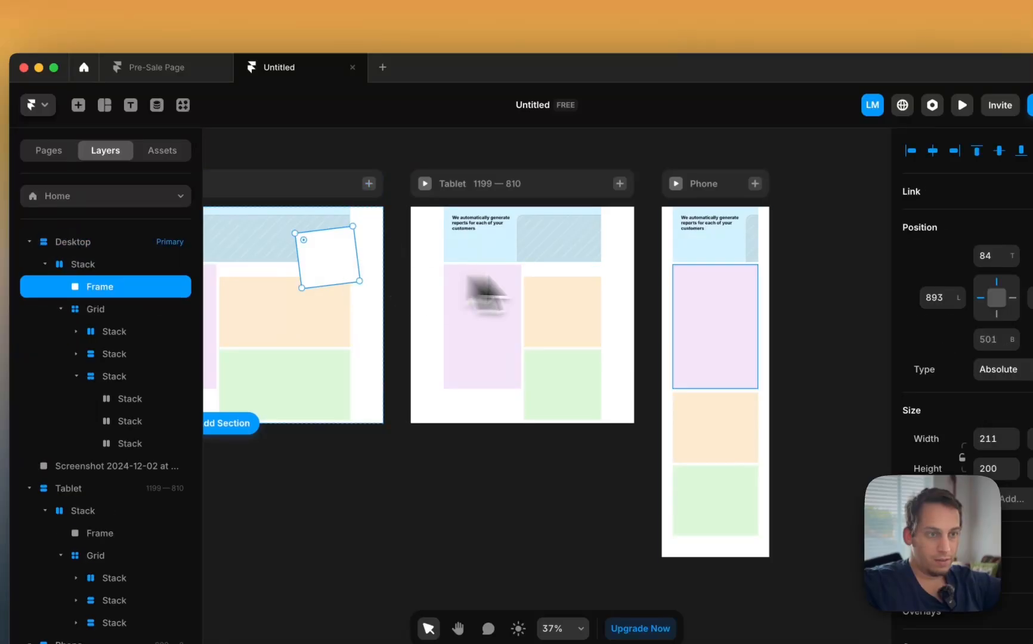
pyautogui.click(534, 254)
pyautogui.click(488, 186)
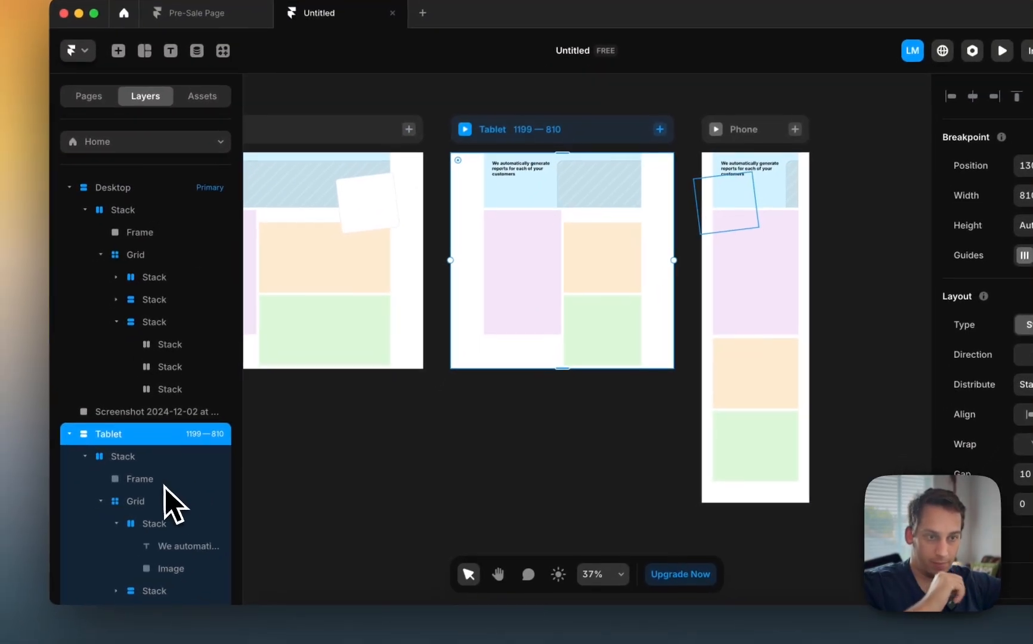
pyautogui.click(163, 485)
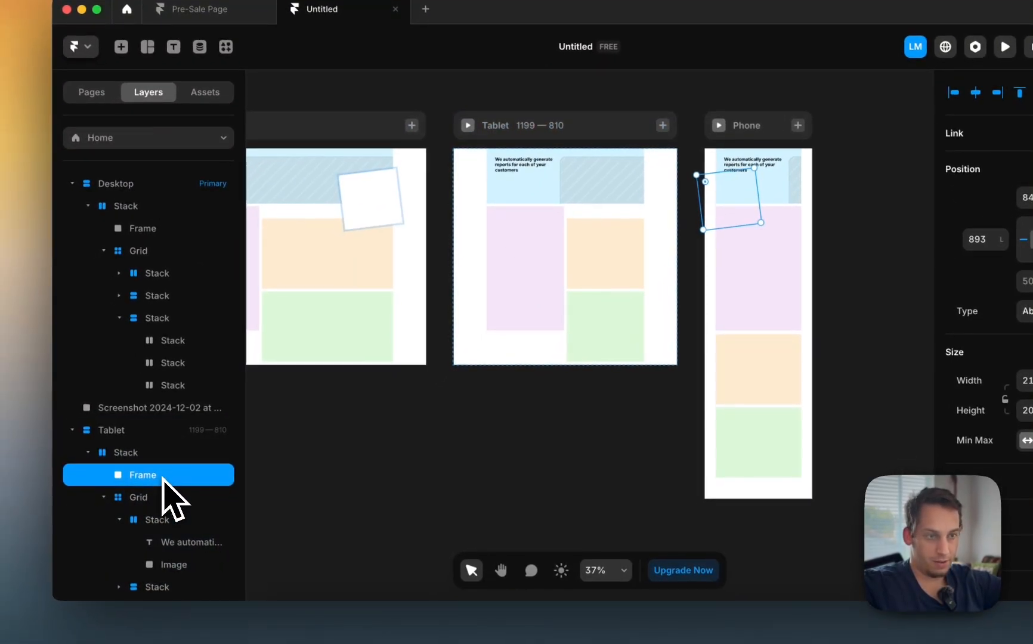
pyautogui.press('BackSpace')
# Step: Remove the tilted white frame from the Phone breakpoint
pyautogui.hscroll(-5, 253, 403)
pyautogui.scroll(2, 253, 403)
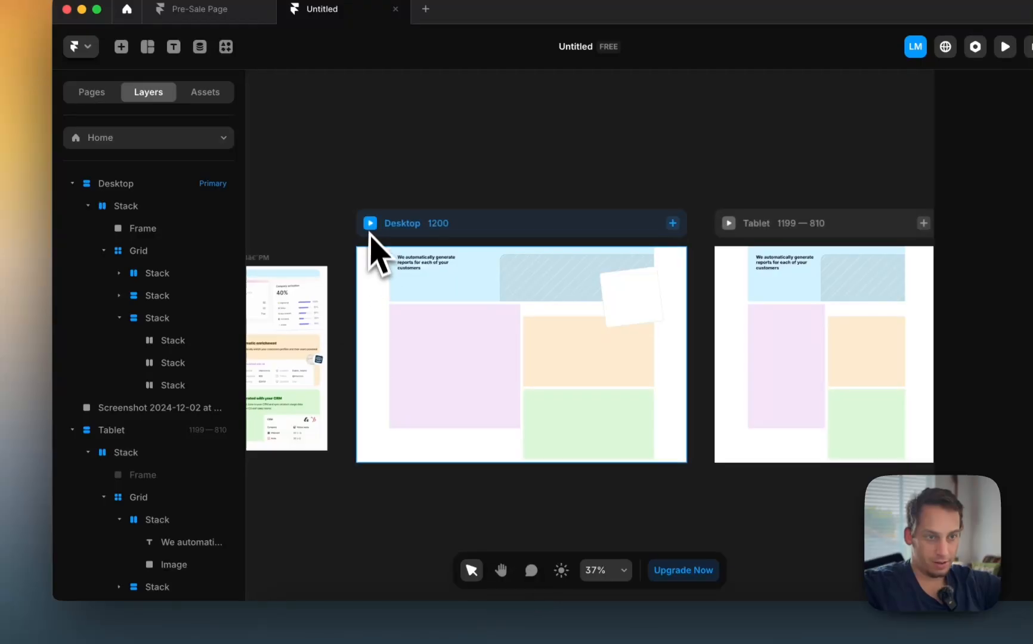
pyautogui.hscroll(10, 546, 295)
pyautogui.click(653, 216)
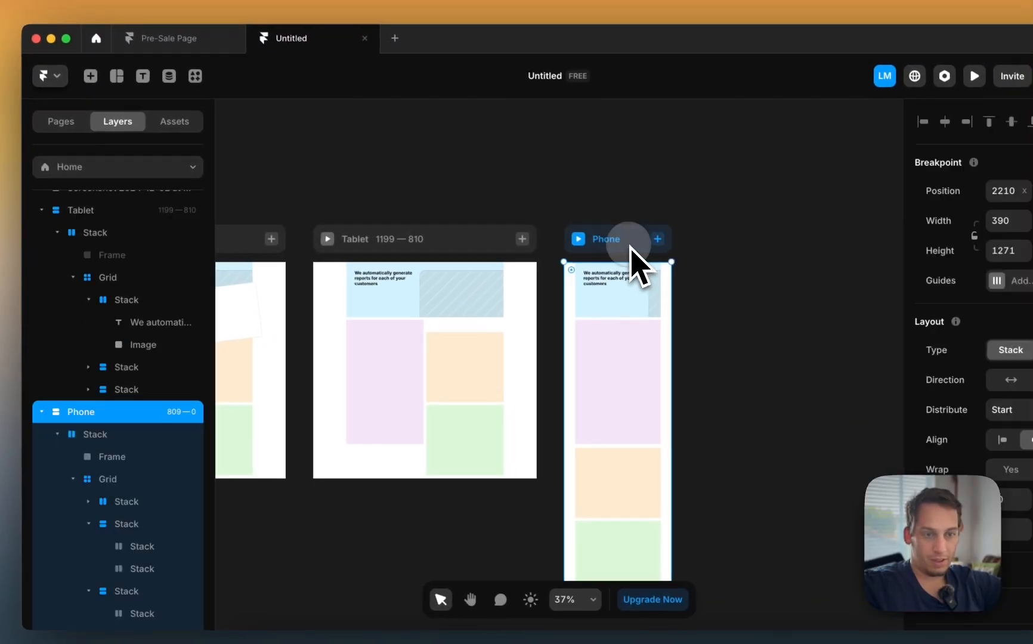
pyautogui.click(143, 456)
pyautogui.press('BackSpace')
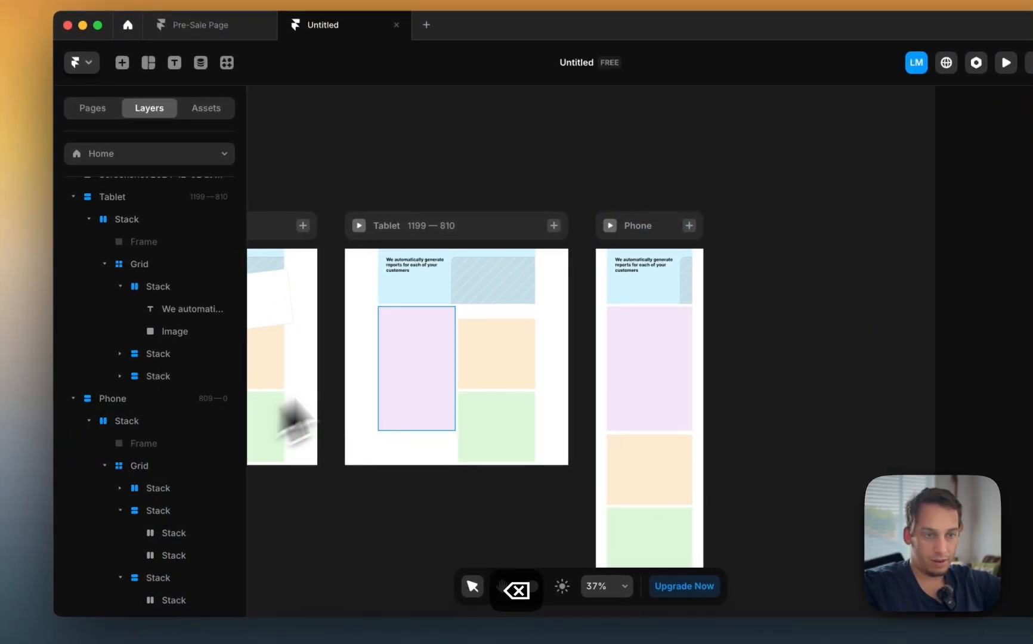
# Step: Preview the Desktop page again, resize the preview to about 1350 px wide, and return to the canvas
pyautogui.hscroll(-5, 295, 418)
pyautogui.click(253, 236)
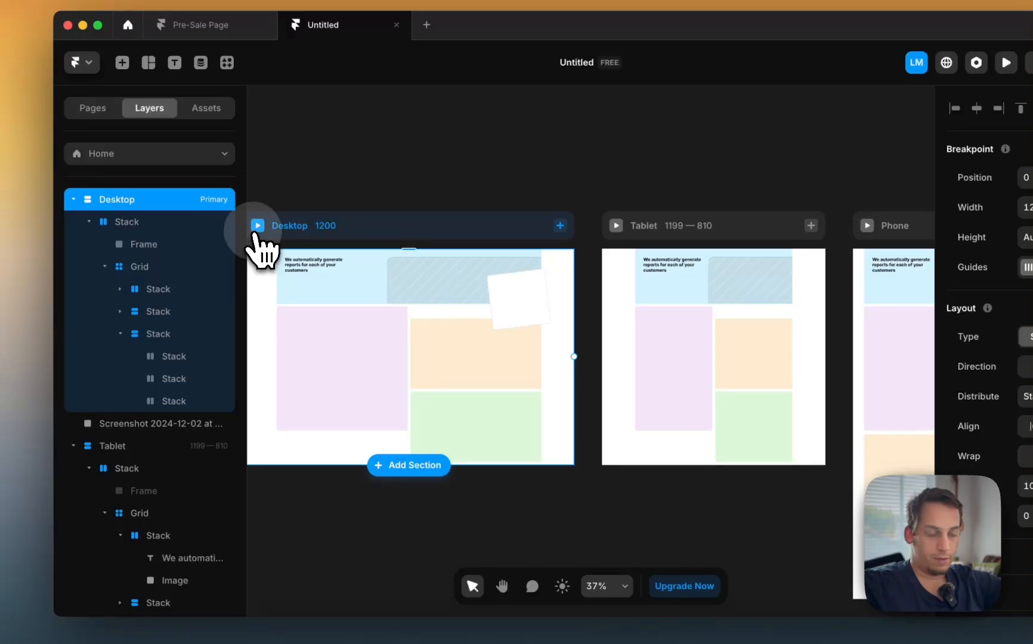
pyautogui.click(254, 229)
pyautogui.moveTo(892, 369); pyautogui.dragTo(943, 367)
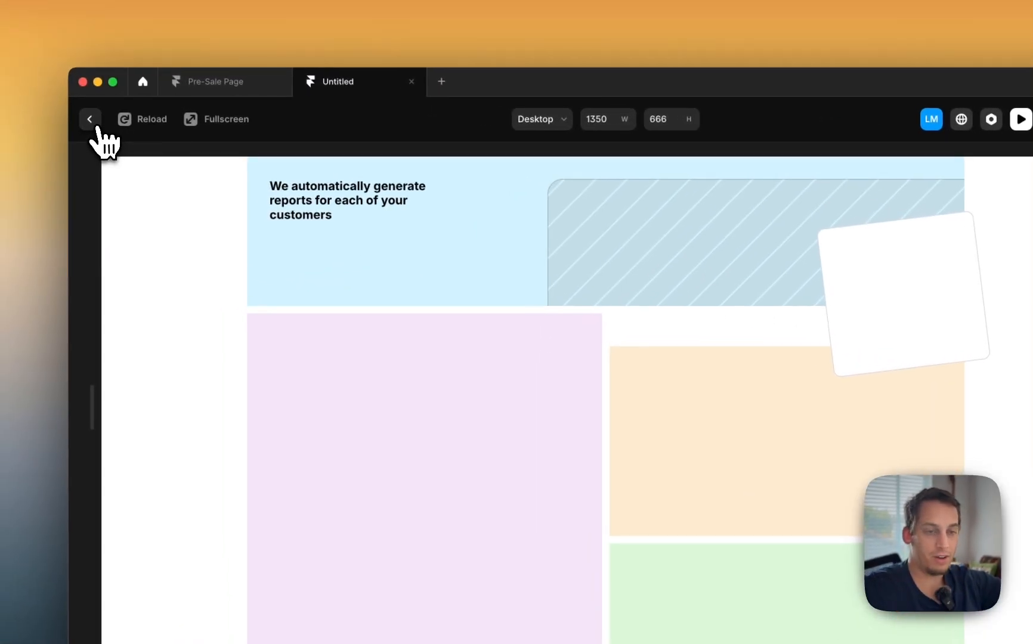
pyautogui.click(90, 119)
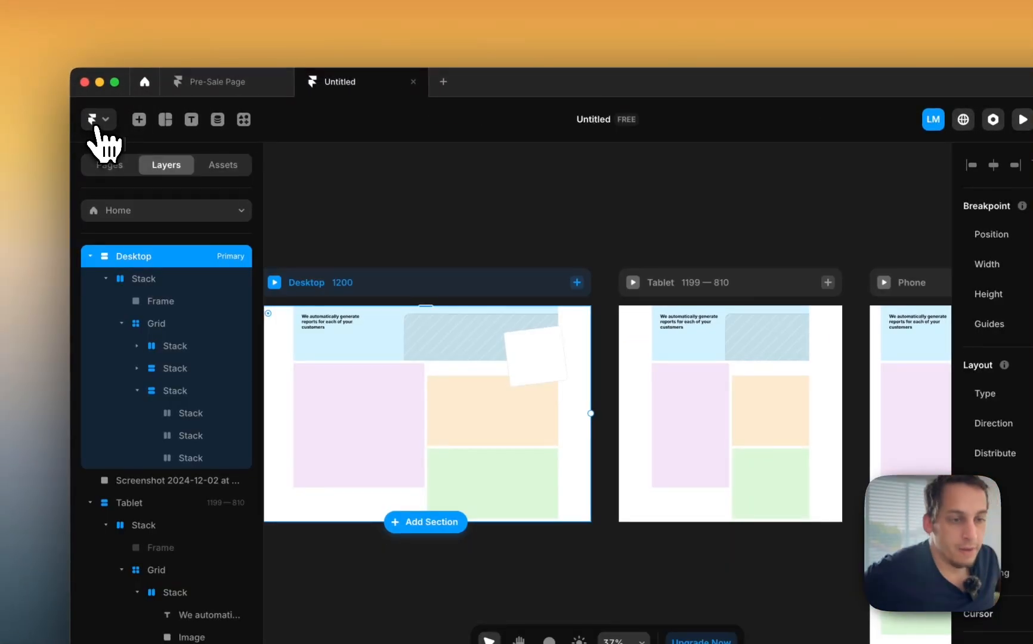
# Step: Change the fill of the tilted white frame in the Desktop layout to an image placeholder
pyautogui.hscroll(-5, 392, 358)
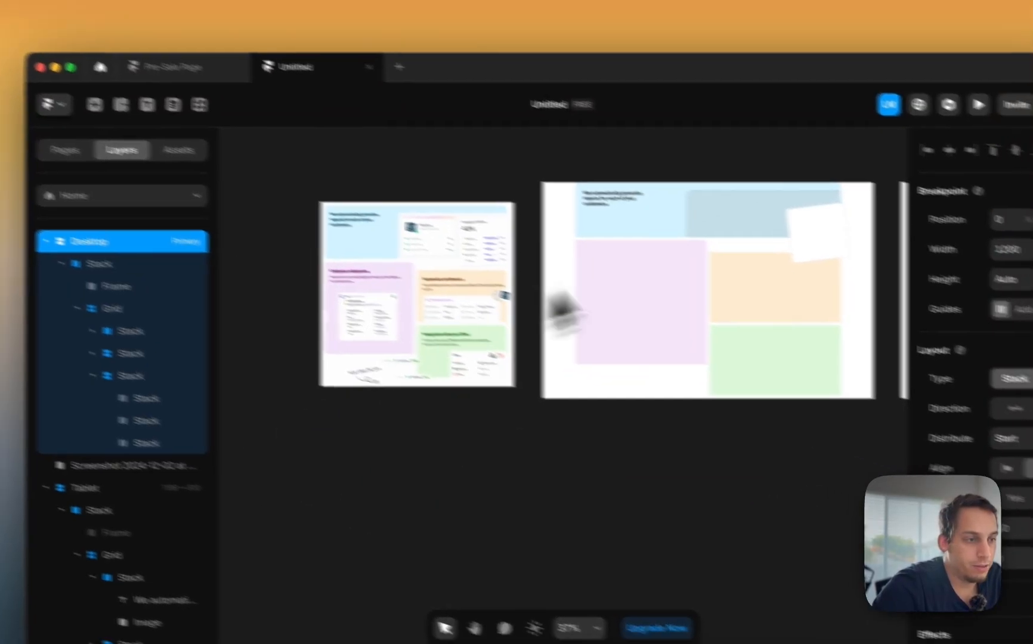
pyautogui.click(782, 254)
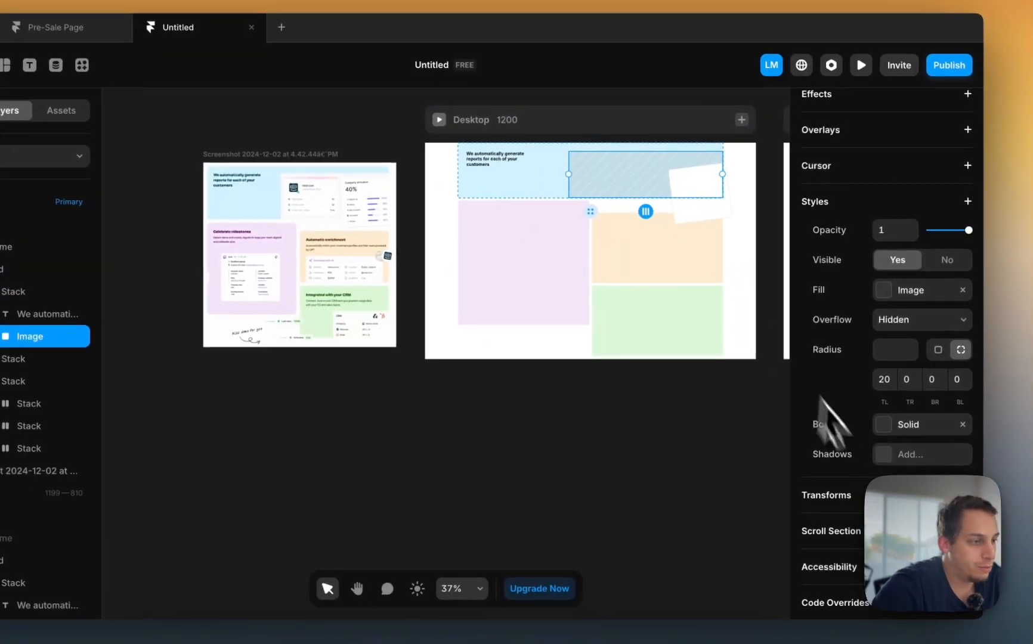
pyautogui.click(728, 222)
pyautogui.scroll(-10, 922, 439)
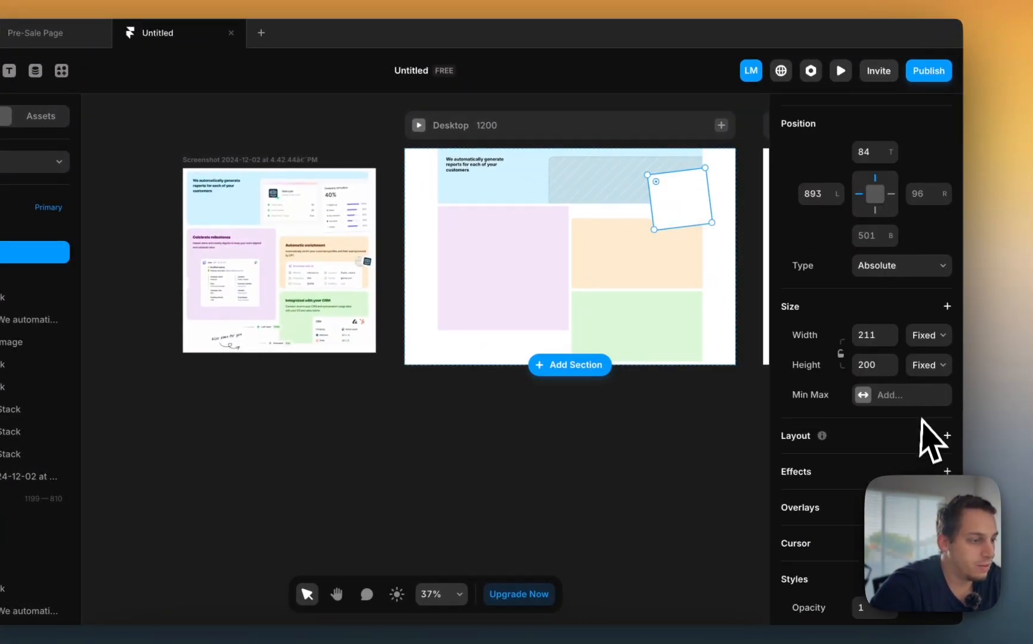
pyautogui.click(863, 236)
pyautogui.click(730, 263)
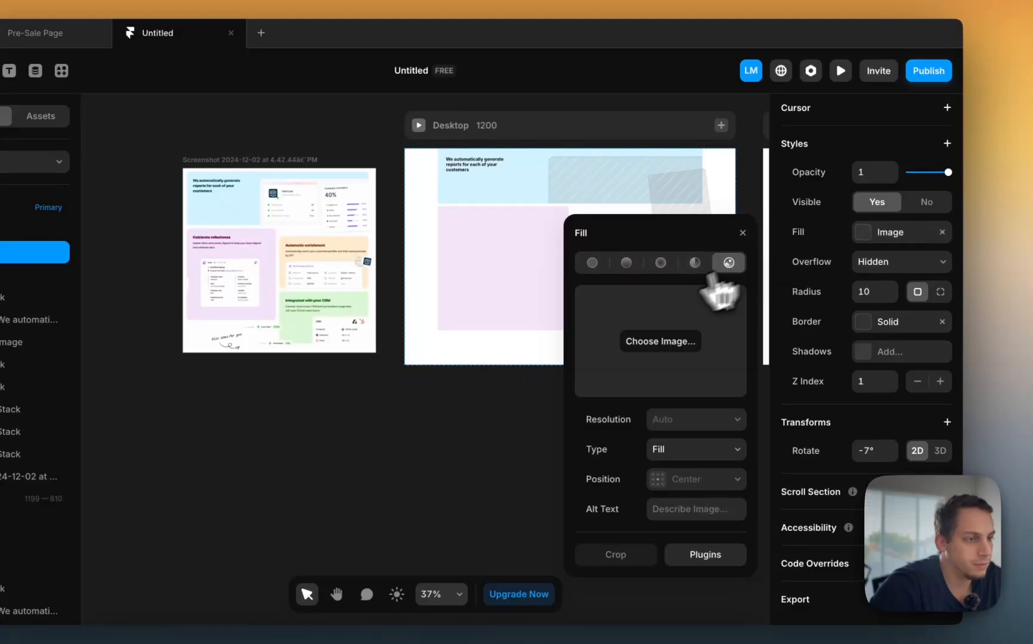
pyautogui.click(442, 416)
# Step: Set the tilted image's rotation to -3° and resize it to about 211 × 197 over the blue card's corner
pyautogui.scroll(3, 451, 402)
pyautogui.hscroll(3, 450, 401)
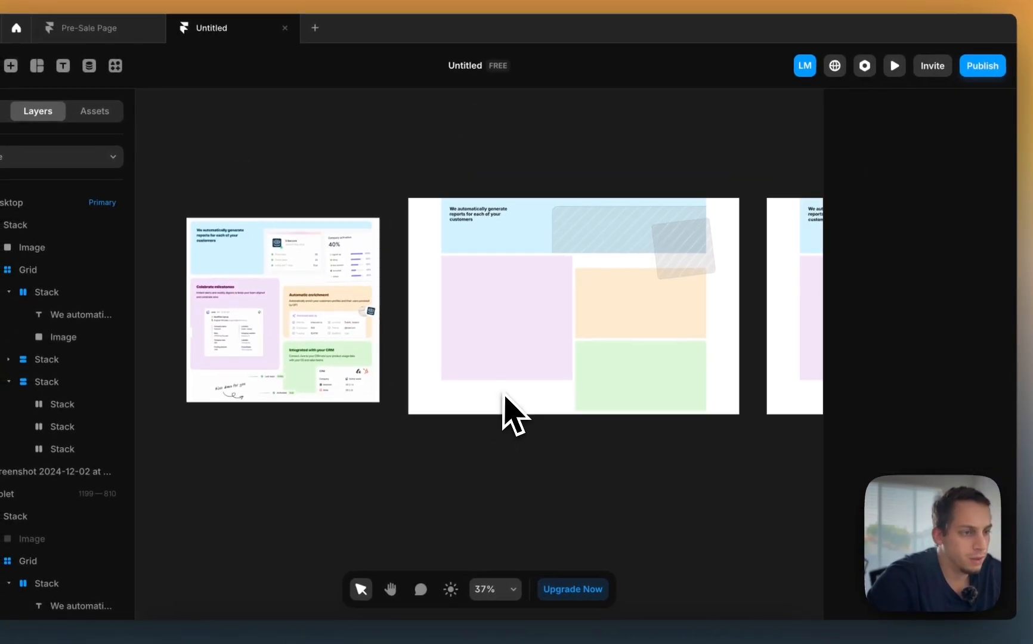
pyautogui.scroll(3, 508, 265)
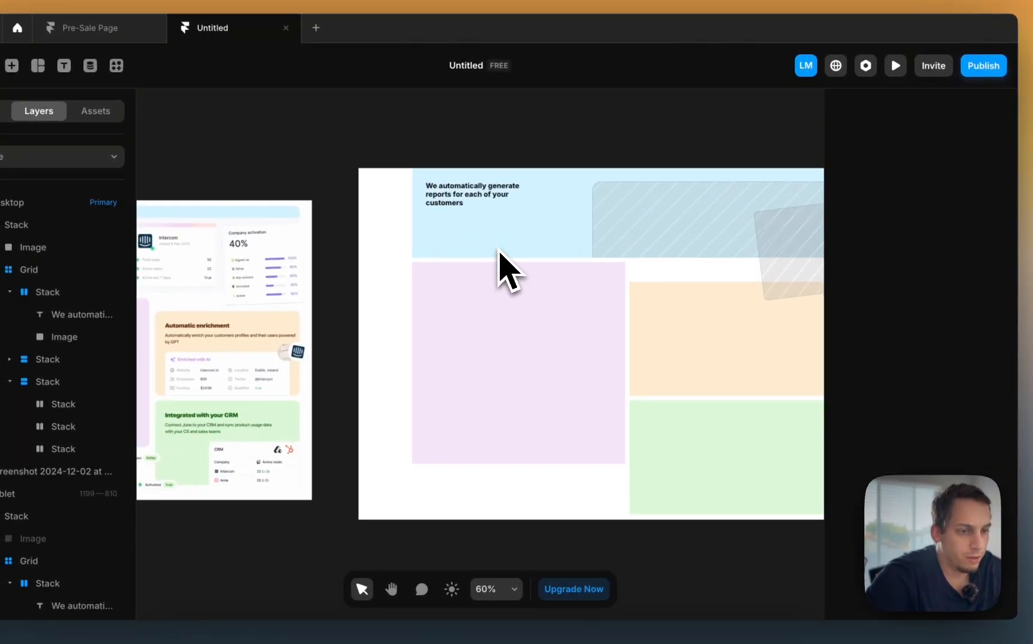
pyautogui.hscroll(-5, 508, 270)
pyautogui.scroll(-1, 501, 265)
pyautogui.hscroll(6, 503, 266)
pyautogui.click(643, 221)
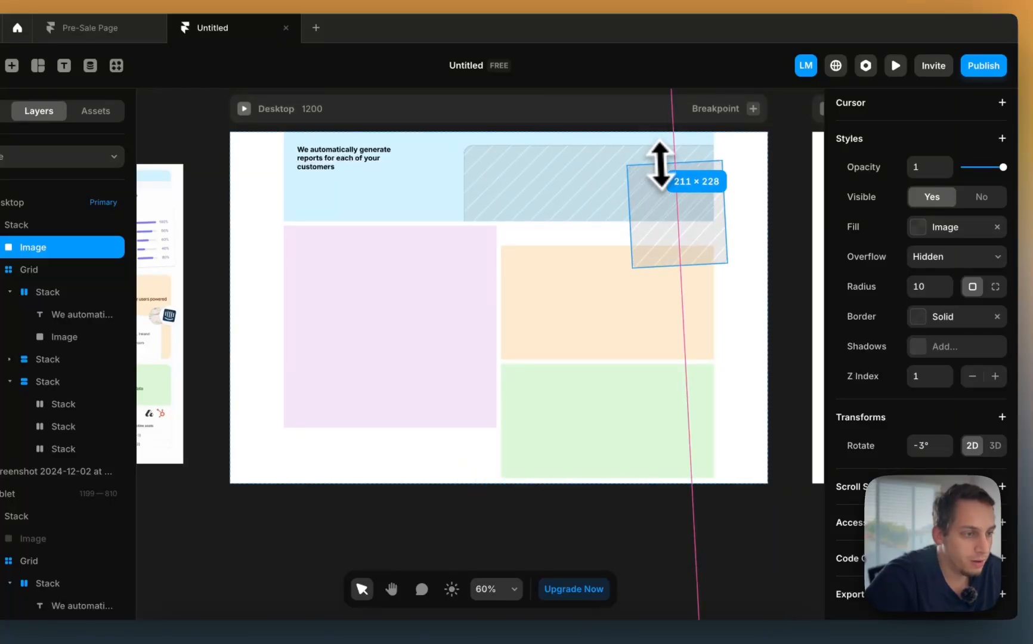
pyautogui.hscroll(-5, 661, 167)
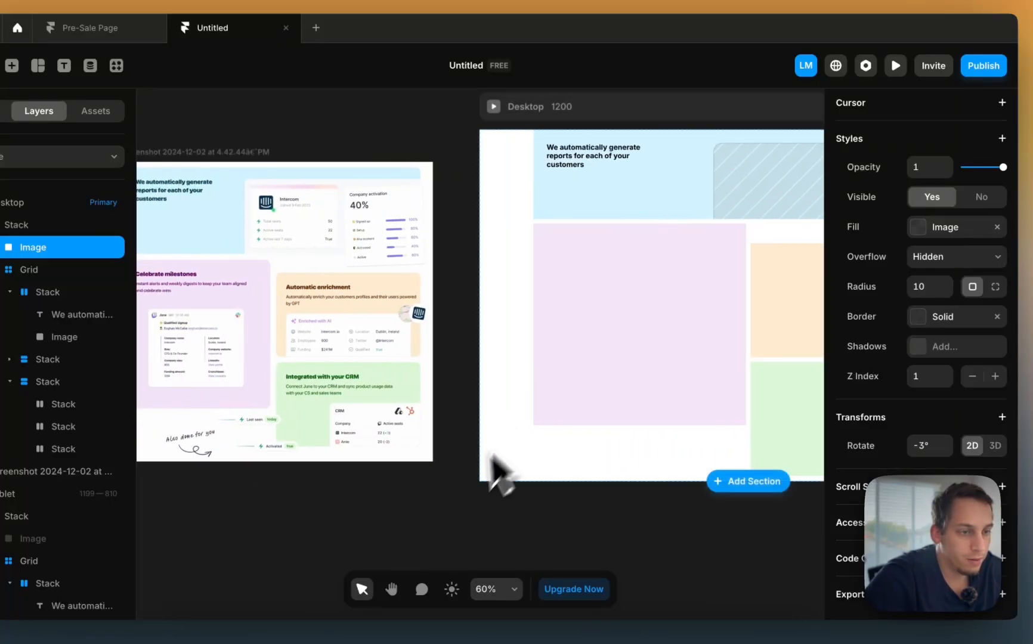
pyautogui.hscroll(7, 668, 331)
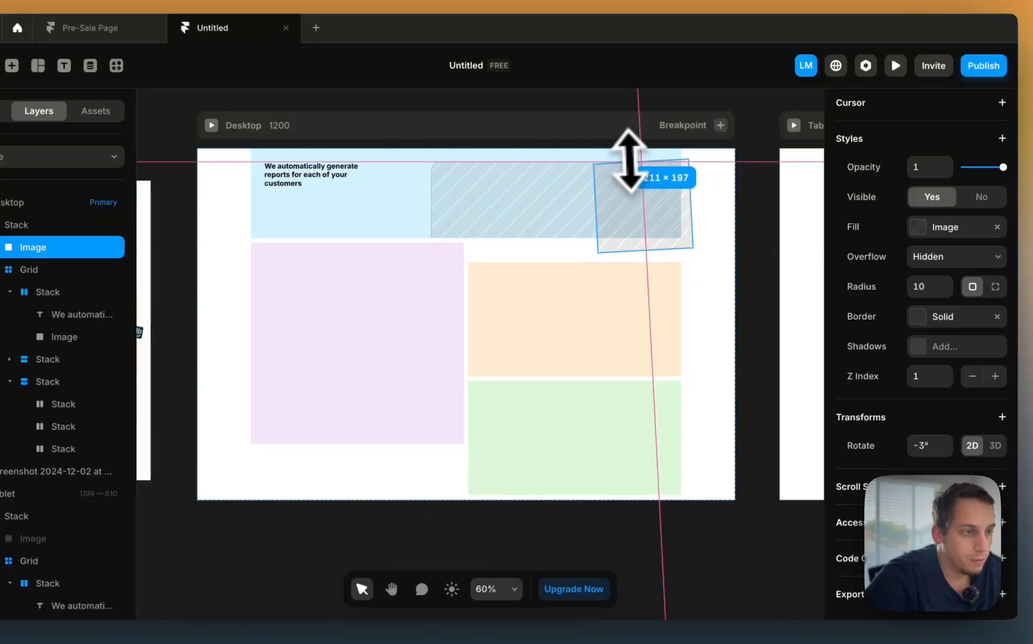
pyautogui.click(695, 541)
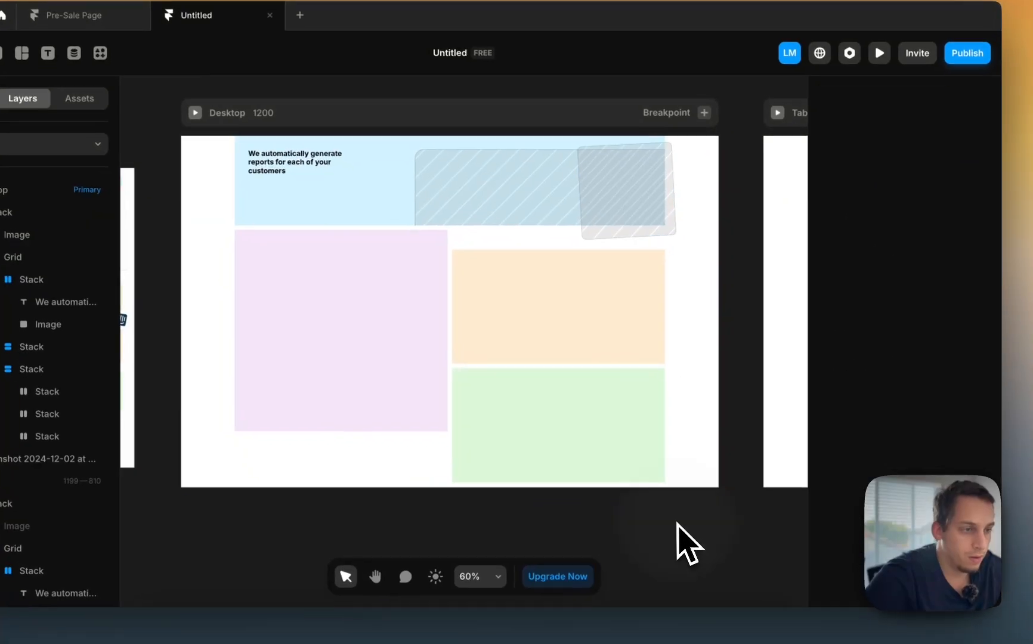
# Step: Duplicate the blue card's heading "We automatically generate reports for each of your customers" into the purple card
pyautogui.hscroll(-3, 693, 536)
pyautogui.scroll(-3, 693, 536)
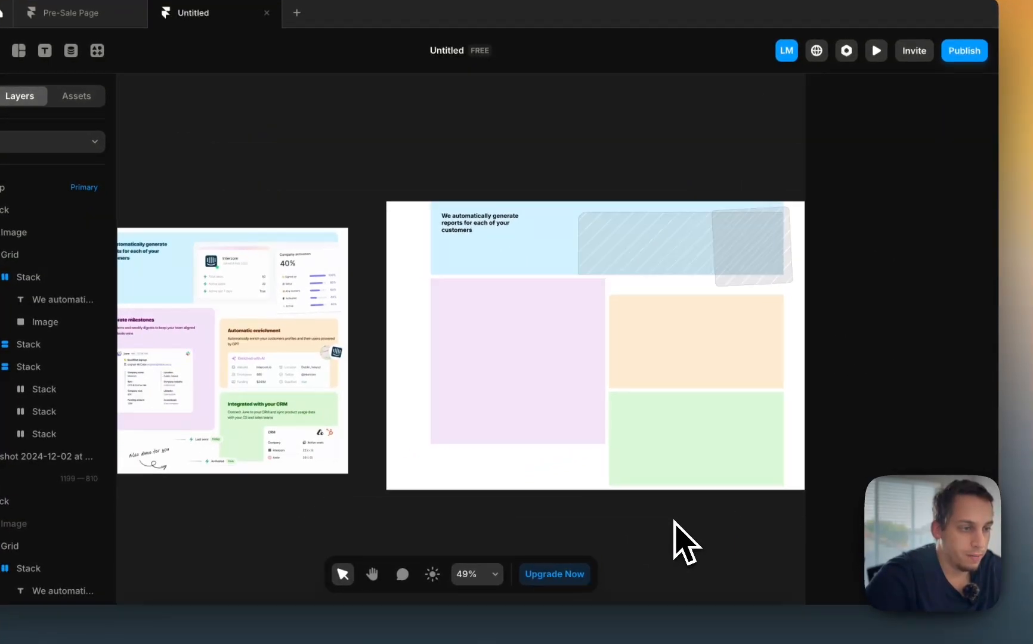
pyautogui.hscroll(-2, 674, 521)
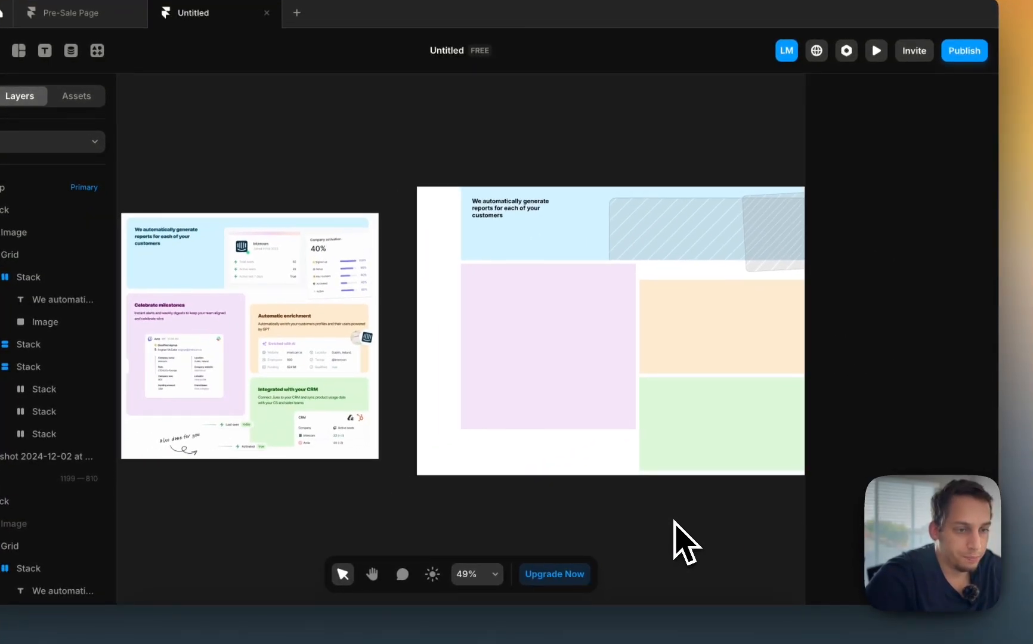
pyautogui.click(547, 359)
pyautogui.hscroll(-2, 507, 268)
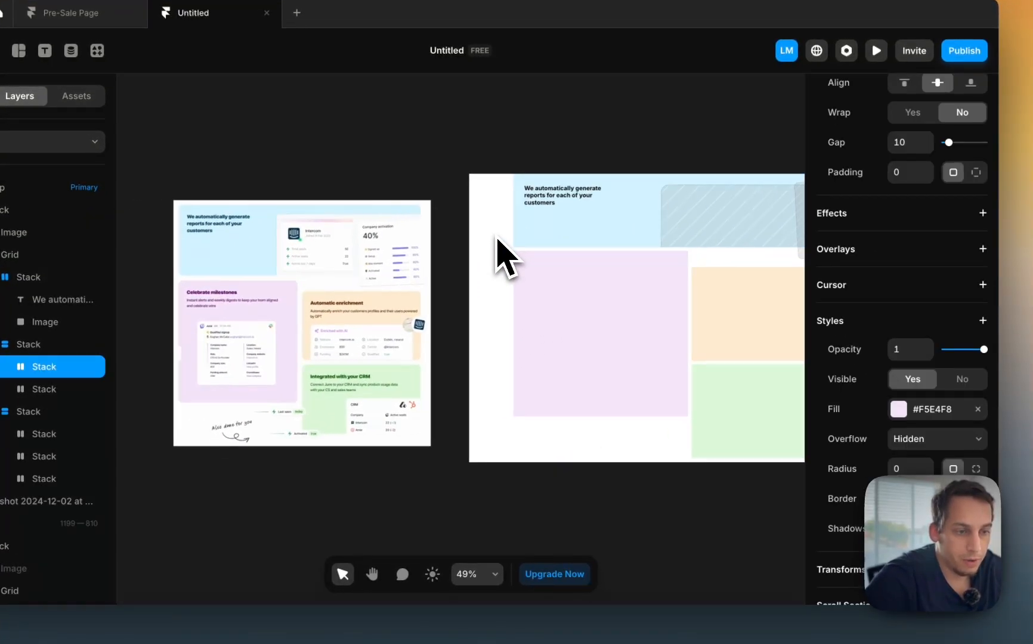
pyautogui.click(543, 200)
pyautogui.moveTo(543, 201); pyautogui.dragTo(606, 485)
pyautogui.scroll(-2, 570, 330)
pyautogui.hscroll(2, 569, 330)
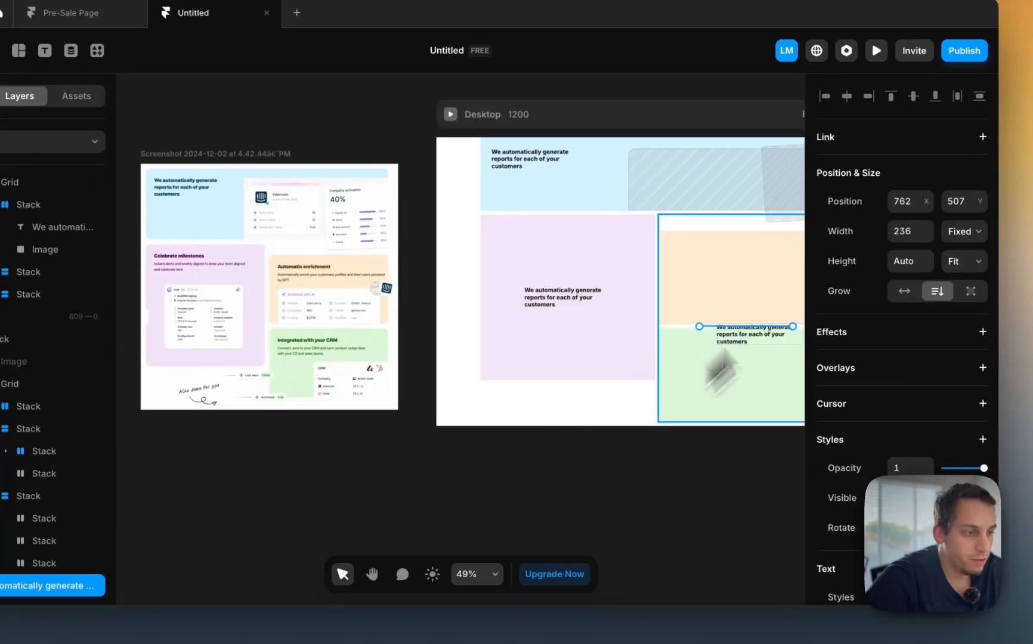
# Step: Place further copies of the heading text in the orange and green cards
pyautogui.moveTo(757, 287); pyautogui.dragTo(758, 288)
pyautogui.hscroll(4, 739, 286)
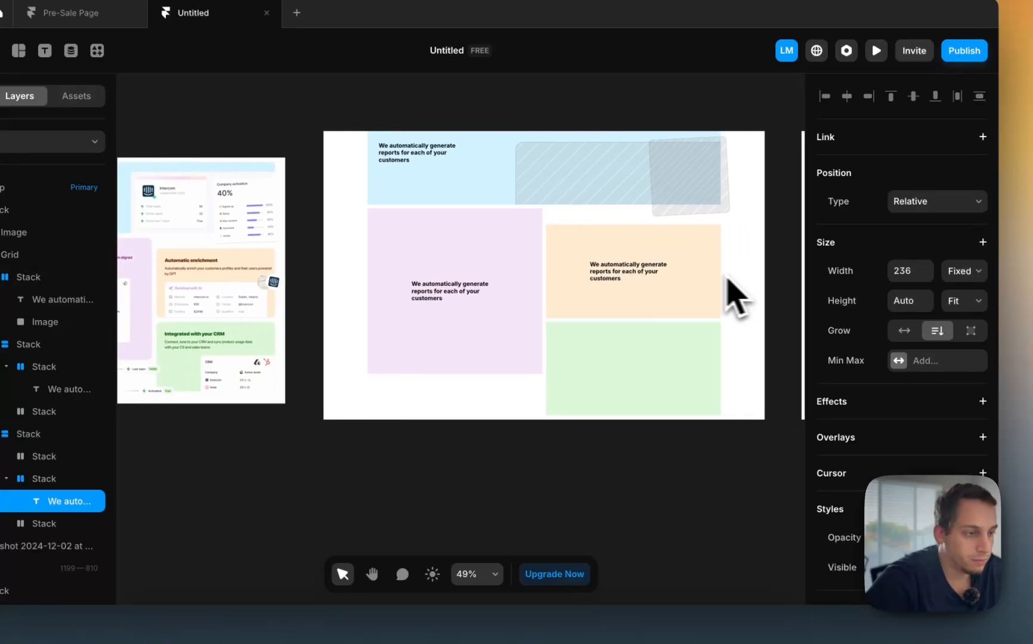
pyautogui.moveTo(611, 283); pyautogui.dragTo(588, 461)
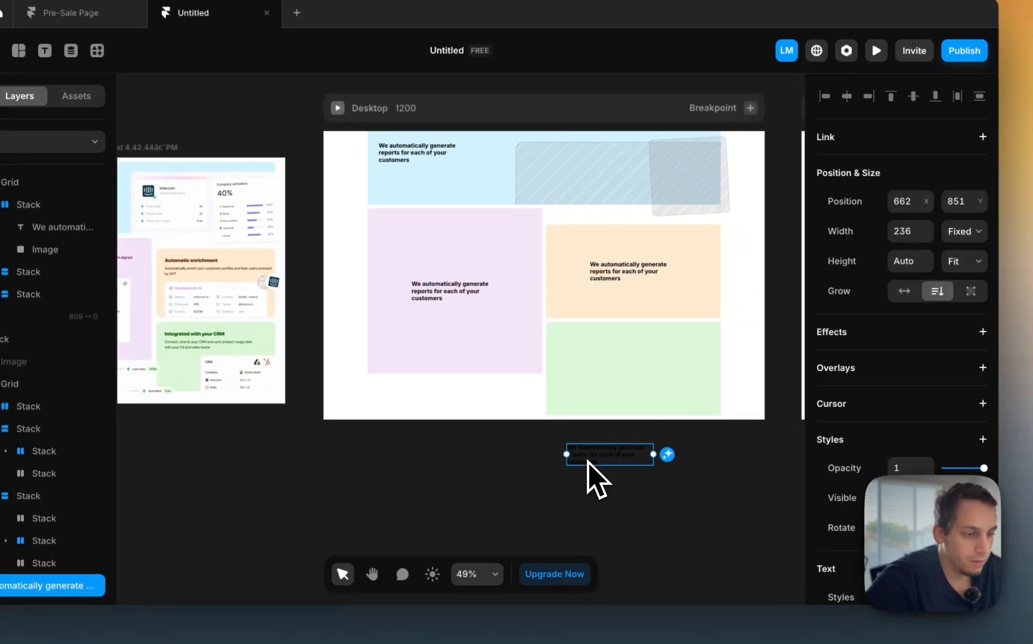
pyautogui.moveTo(612, 380); pyautogui.dragTo(618, 392)
# Step: Change the purple card's heading to "Celebrate milestones", matching the reference screenshot
pyautogui.hscroll(-6, 578, 393)
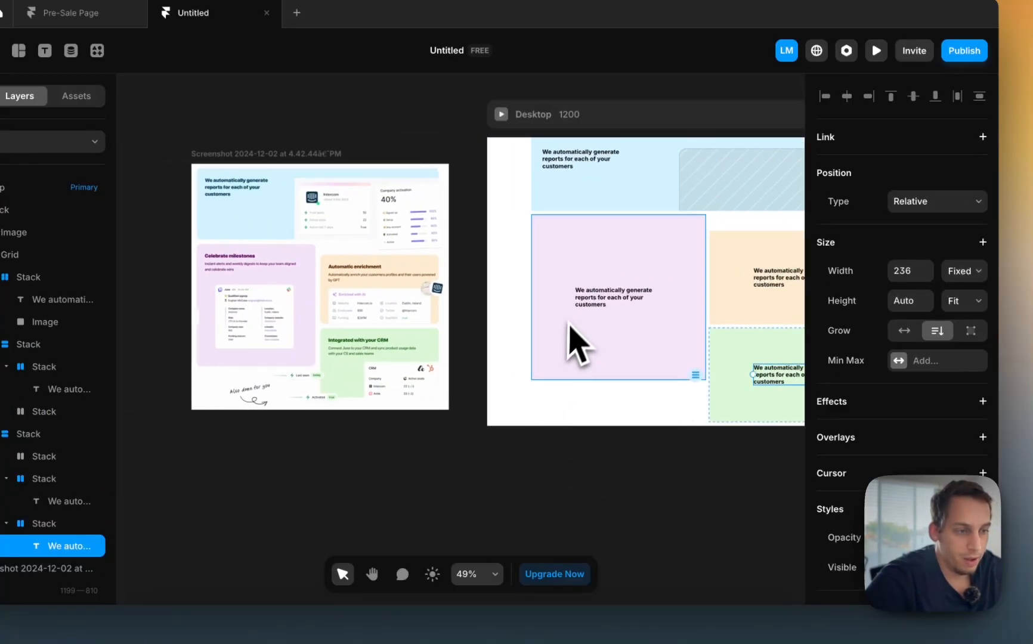
pyautogui.scroll(5, 586, 307)
pyautogui.hscroll(-3, 588, 302)
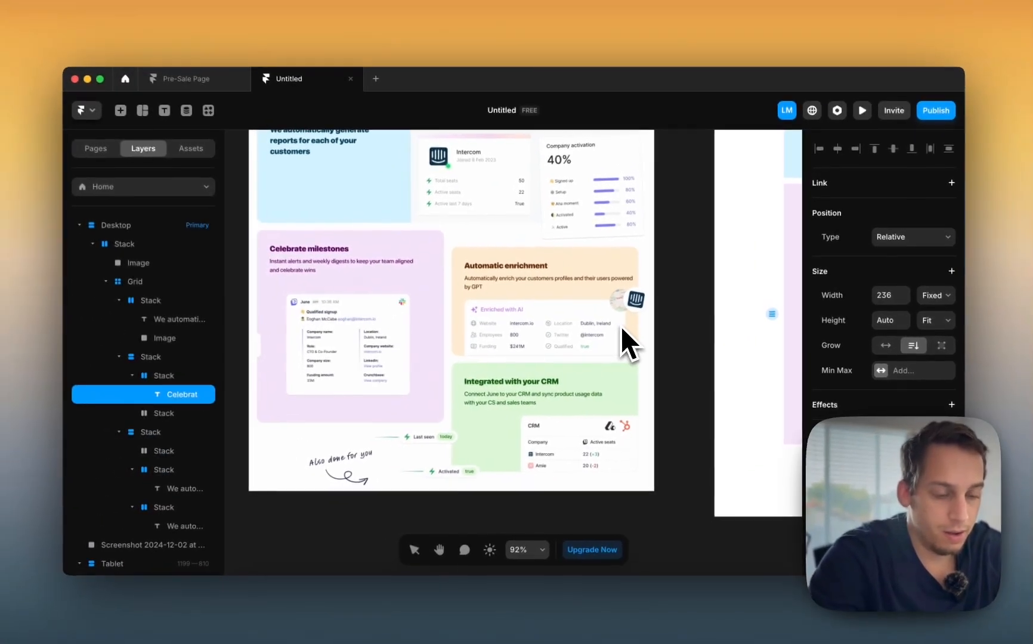
pyautogui.press('space')
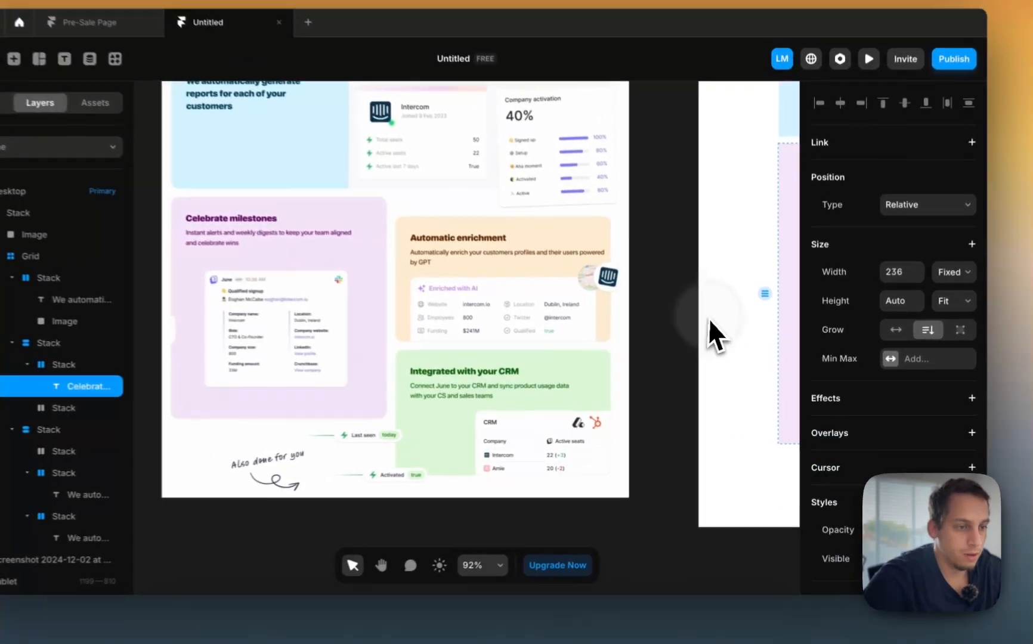
# Step: Replace the orange card's heading with "Automatic enrichment", following the reference screenshot
pyautogui.scroll(-4, 698, 345)
pyautogui.hscroll(5, 697, 344)
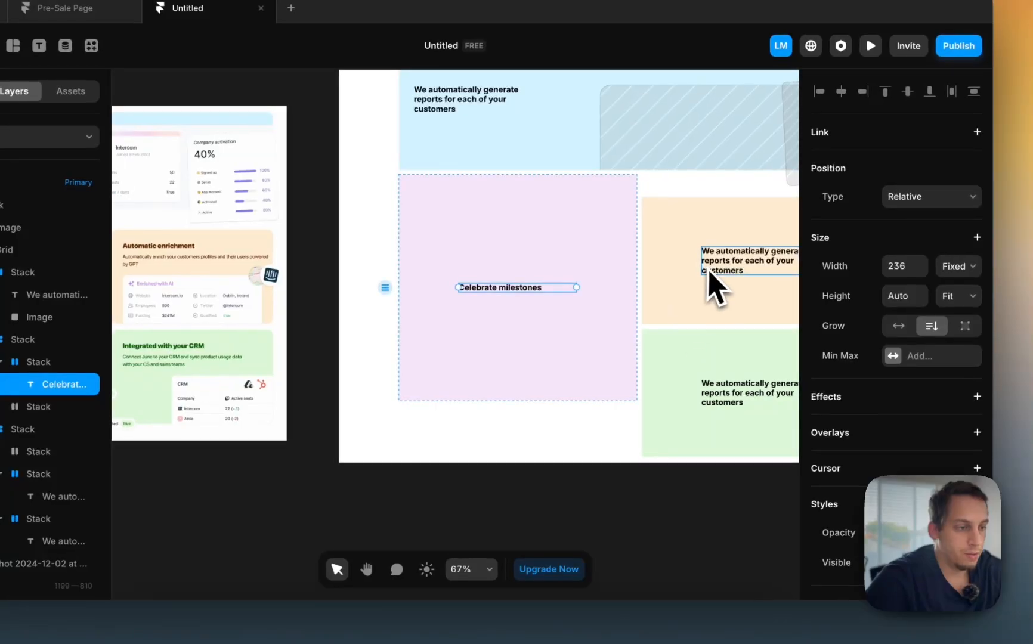
pyautogui.hscroll(-3, 717, 274)
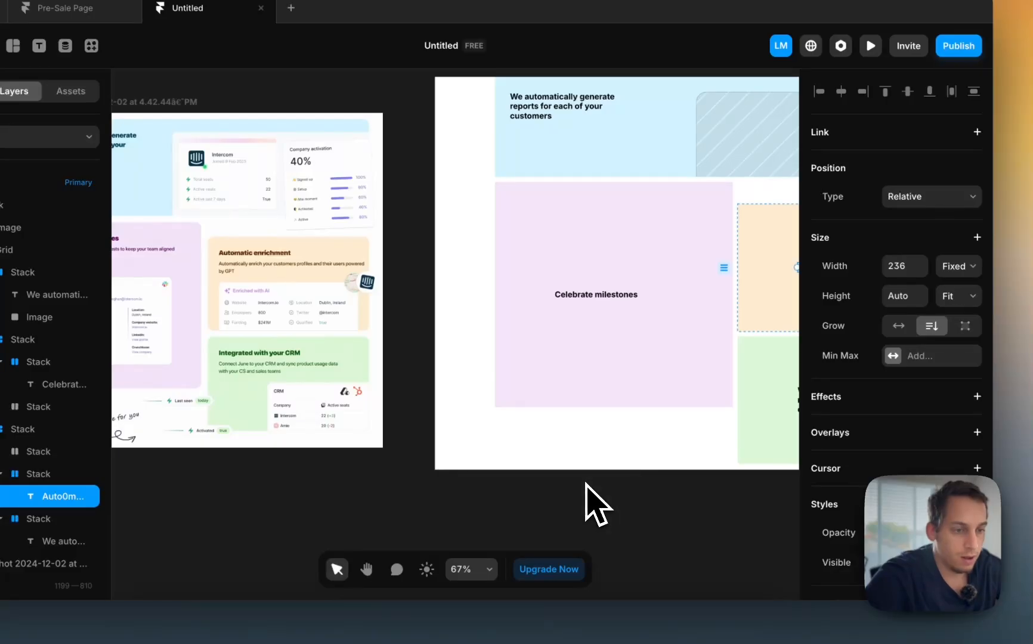
# Step: Replace the green card's heading with "Integrated with your CRM", matching the reference screenshot
pyautogui.hscroll(7, 587, 484)
pyautogui.doubleClick(607, 392)
pyautogui.hscroll(-9, 607, 391)
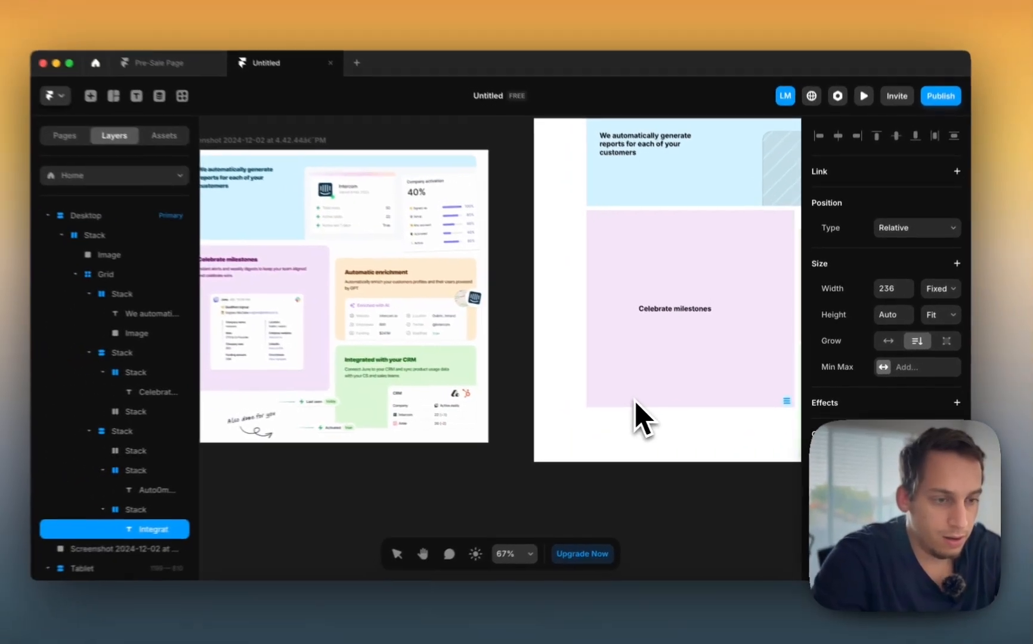
pyautogui.press('space')
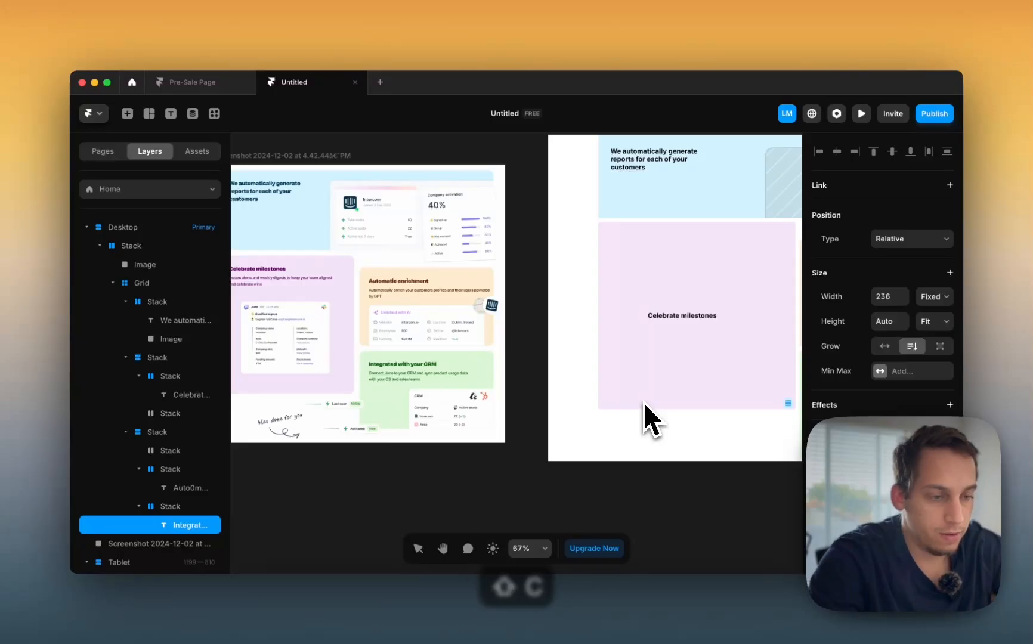
pyautogui.hotkey('shift', 'm')
pyautogui.scroll(-3, 518, 495)
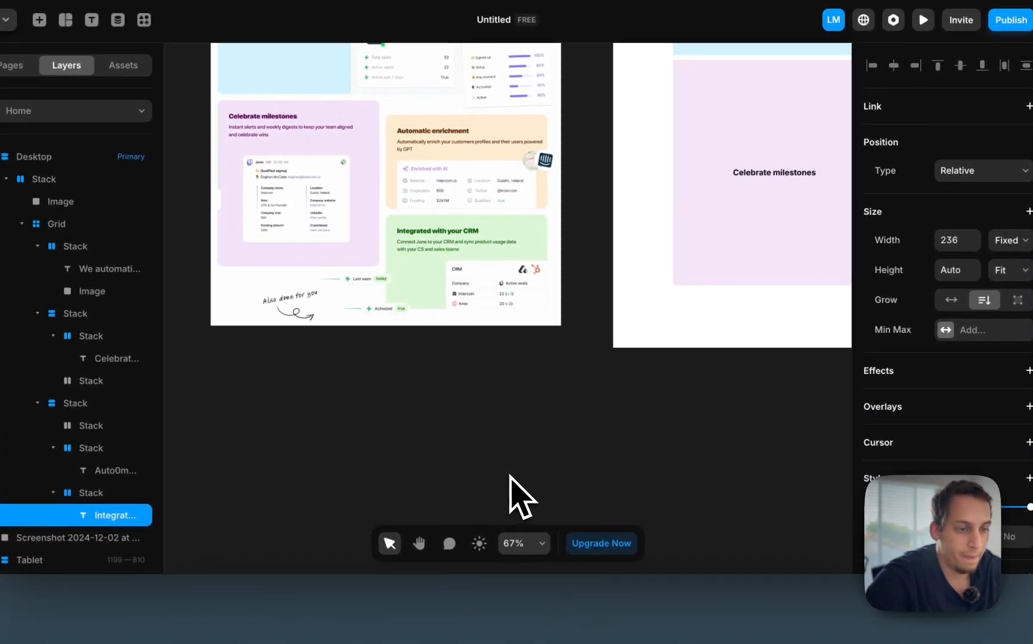
pyautogui.hscroll(5, 510, 475)
pyautogui.scroll(-3, 510, 475)
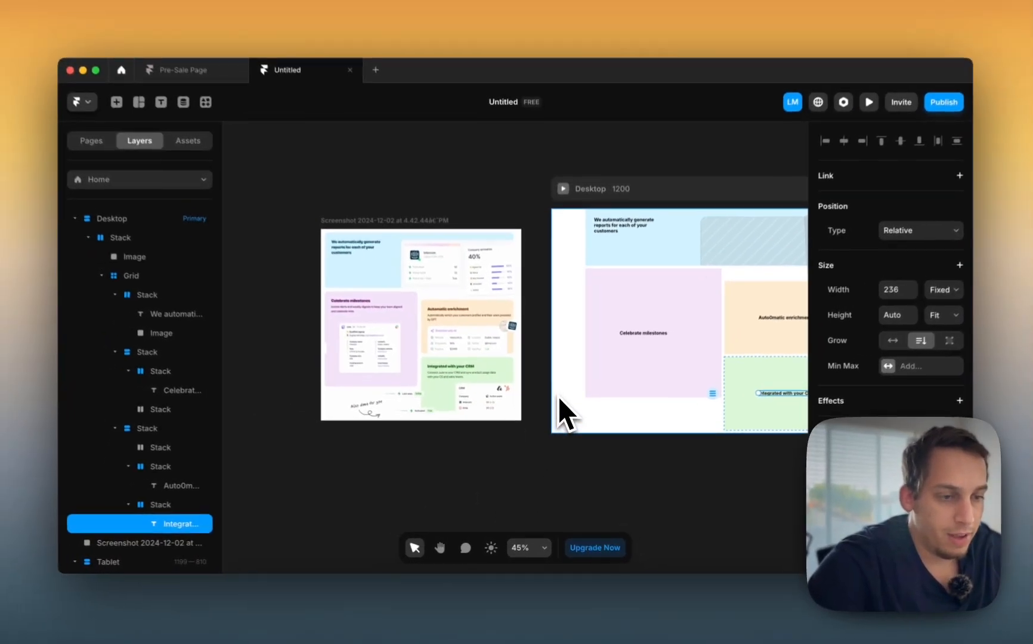
# Step: Set the purple card's inner stack to Start distribution and top alignment so its heading sits in the corner
pyautogui.scroll(5, 415, 375)
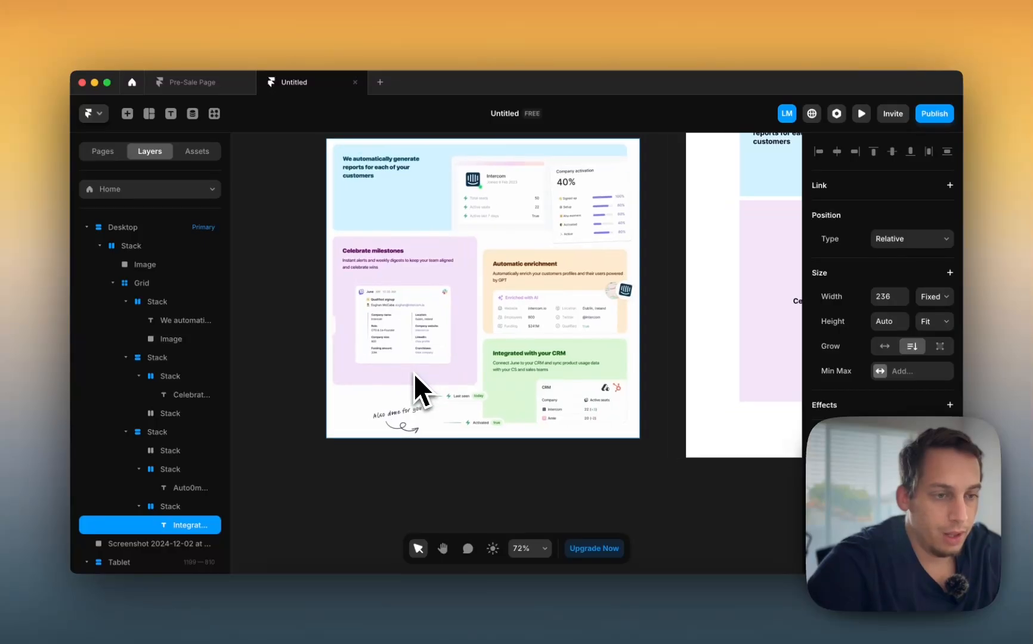
pyautogui.hscroll(5, 414, 374)
pyautogui.click(629, 352)
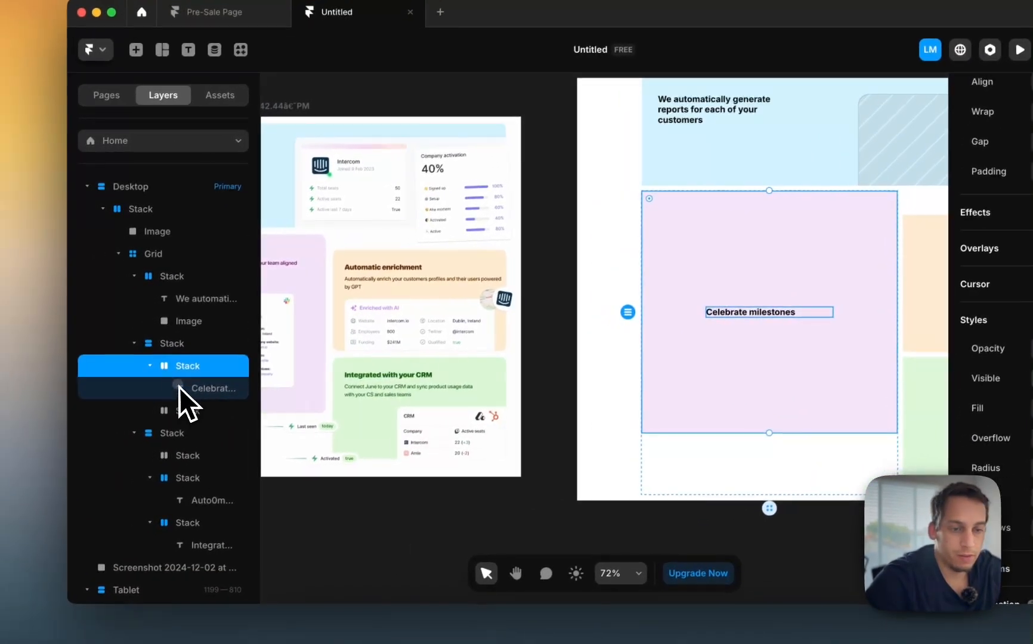
pyautogui.click(136, 394)
pyautogui.click(122, 373)
pyautogui.click(162, 356)
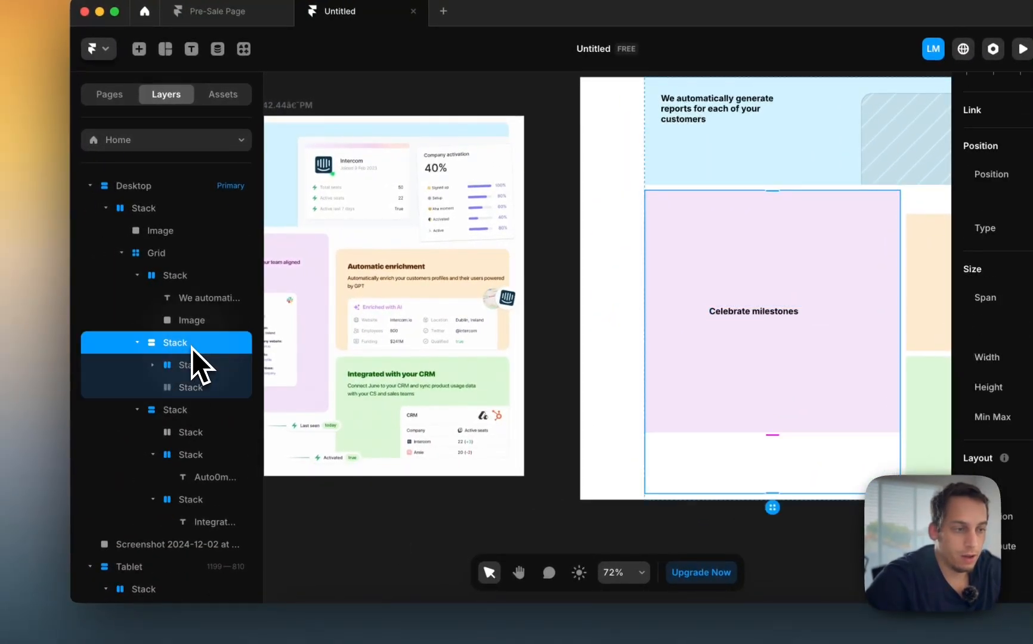
pyautogui.click(186, 365)
pyautogui.click(187, 386)
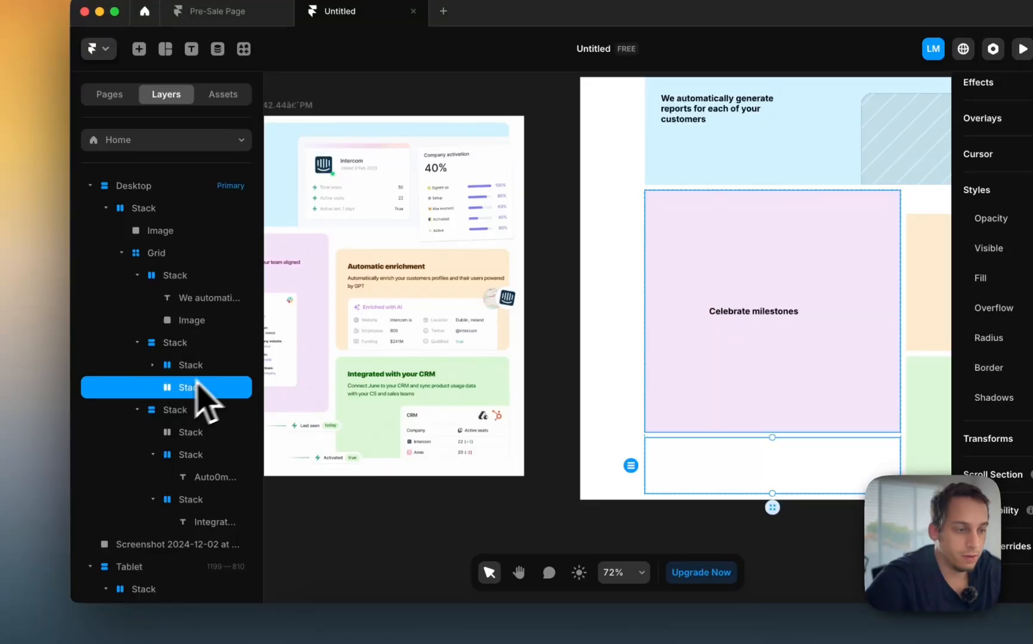
pyautogui.click(182, 368)
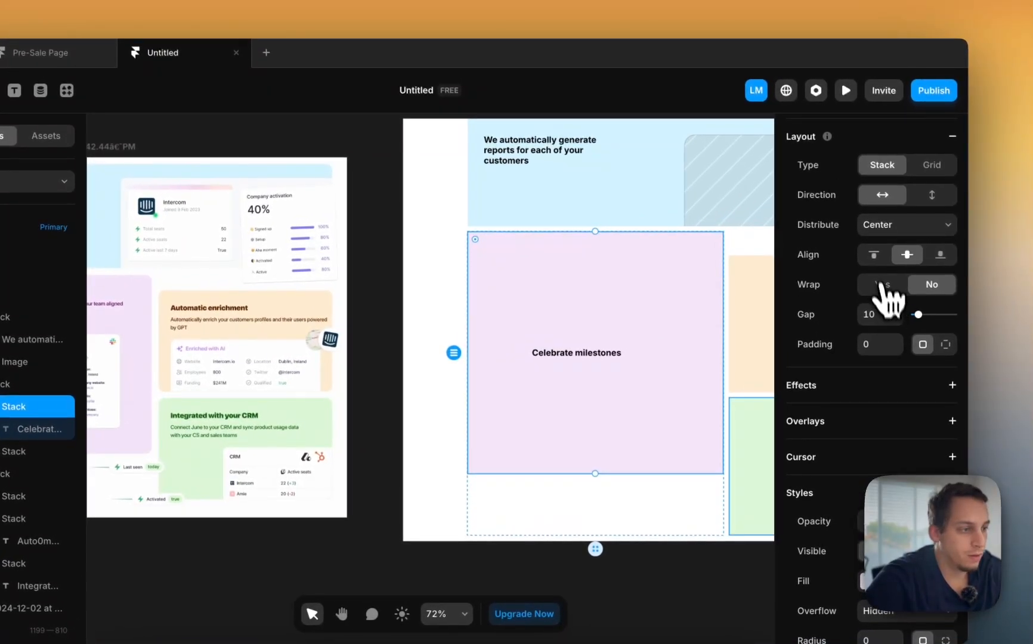
pyautogui.click(878, 254)
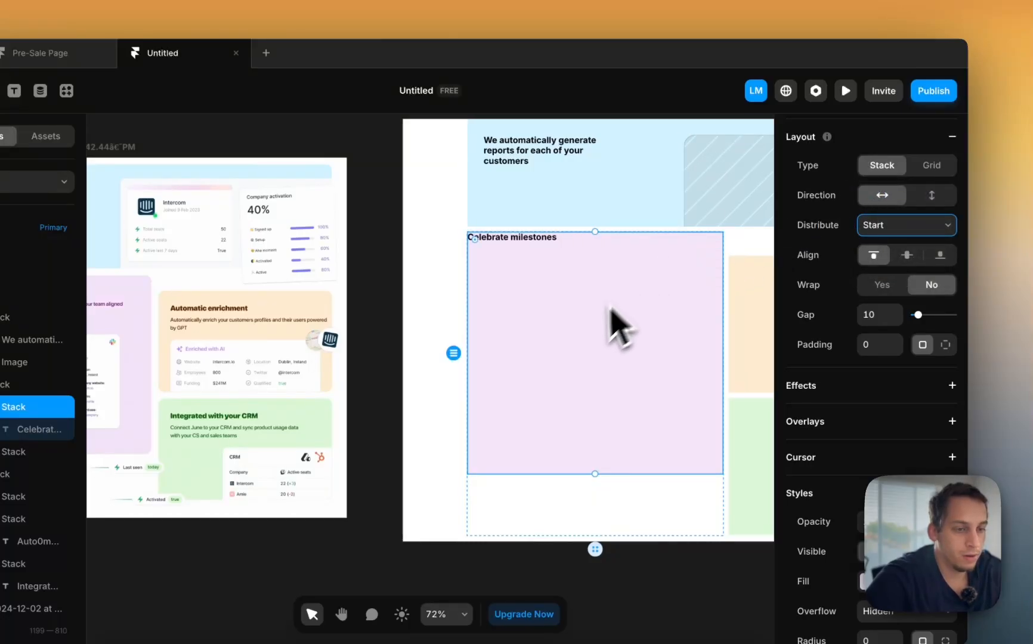
# Step: Duplicate the "Celebrate milestones" heading inside the purple card and set the card's stack direction to vertical
pyautogui.hscroll(-4, 614, 325)
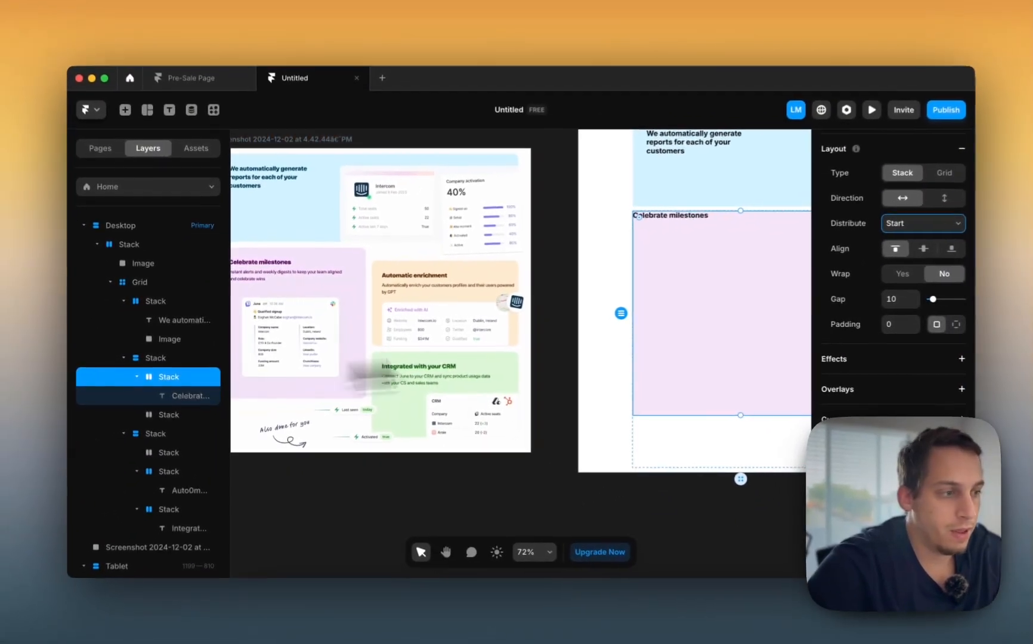
pyautogui.scroll(-5, 871, 376)
pyautogui.scroll(2, 869, 371)
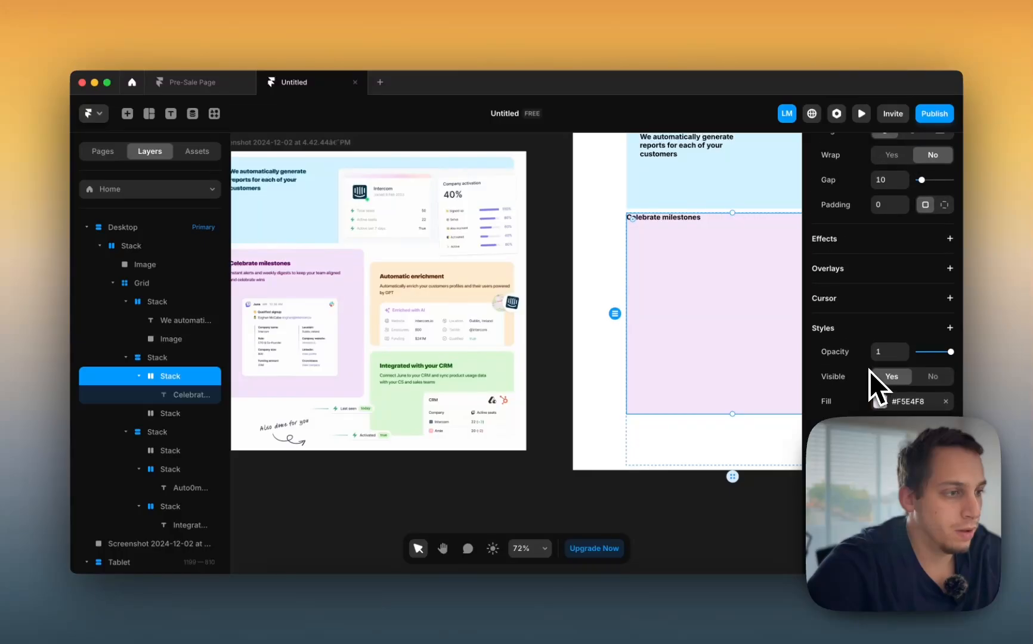
pyautogui.scroll(3, 869, 371)
pyautogui.hscroll(-2, 558, 357)
pyautogui.hscroll(1, 389, 303)
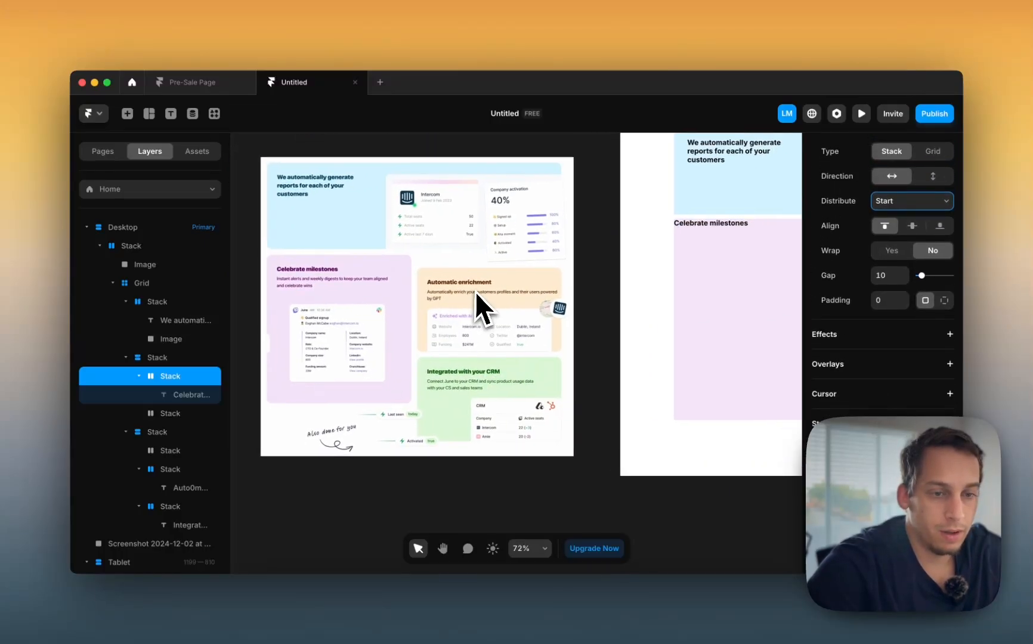
pyautogui.click(191, 395)
pyautogui.press('super+d')
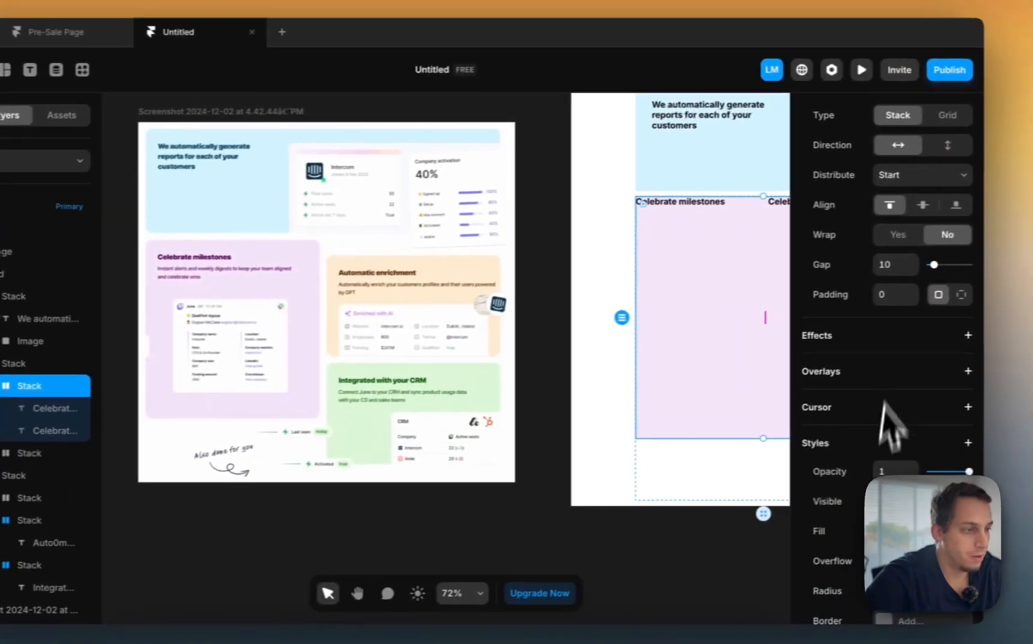
pyautogui.scroll(2, 935, 216)
pyautogui.click(927, 189)
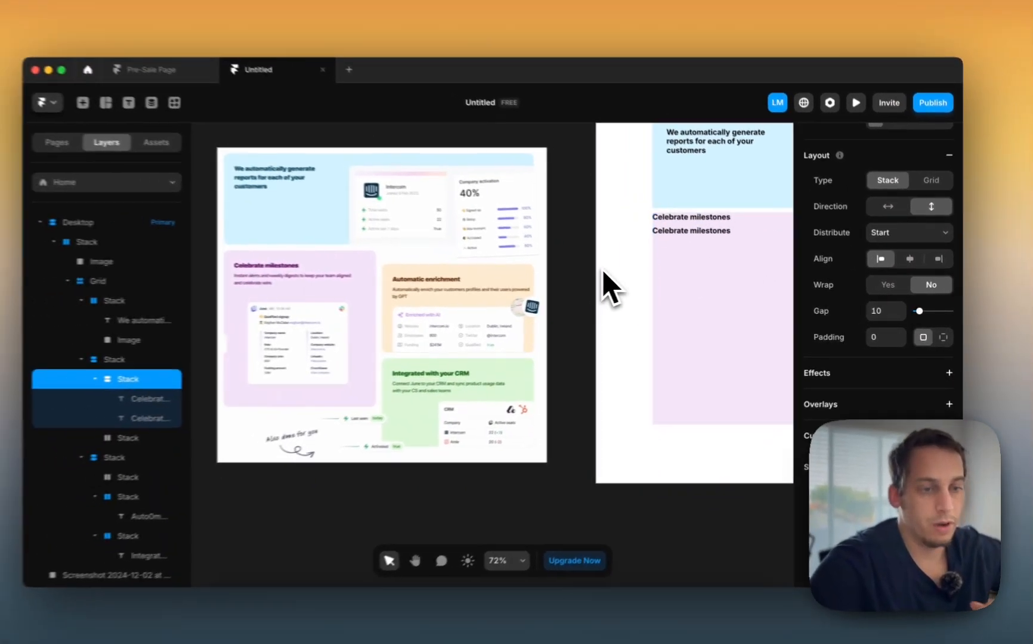
# Step: Replace the duplicated heading's text with "Instant alerts and weekly digests to keep your team aligned and celebrate wins."
pyautogui.hscroll(5, 471, 290)
pyautogui.hscroll(-5, 212, 296)
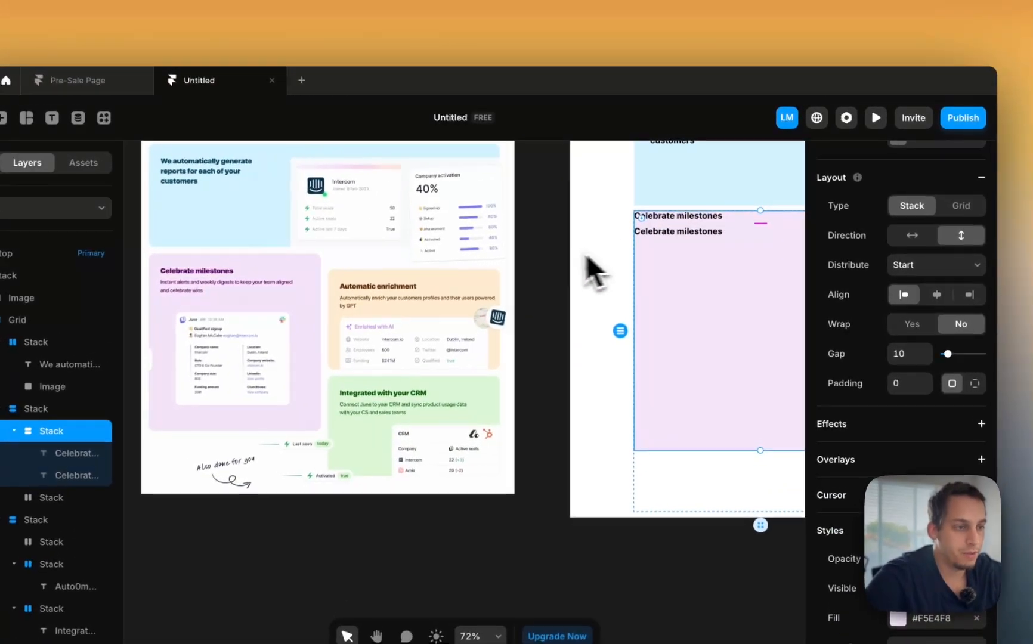
pyautogui.press('Escape')
pyautogui.click(678, 232)
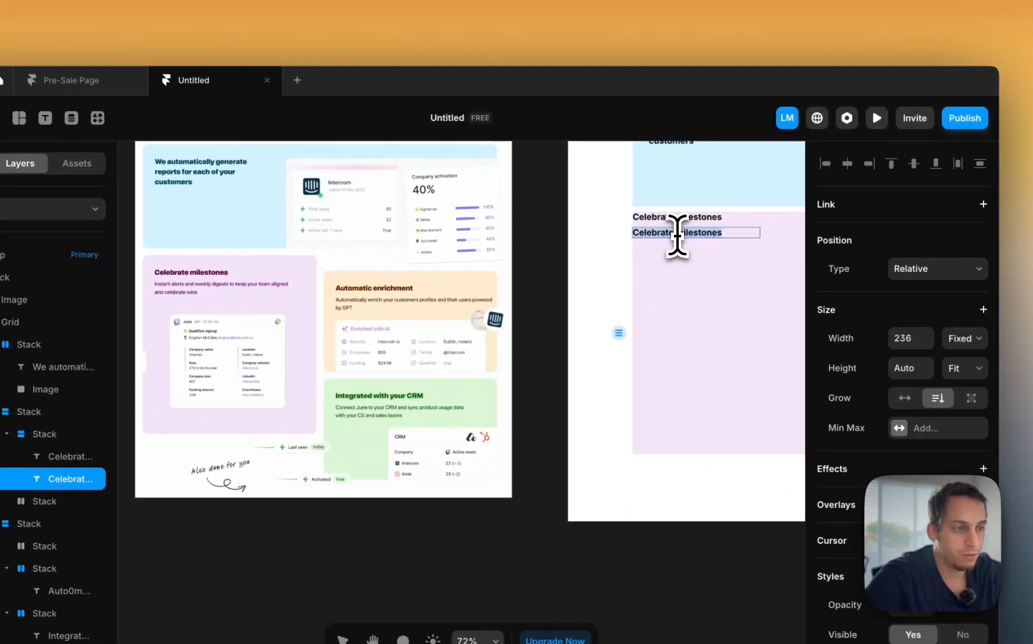
pyautogui.scroll(3, 678, 233)
pyautogui.hscroll(-8, 678, 233)
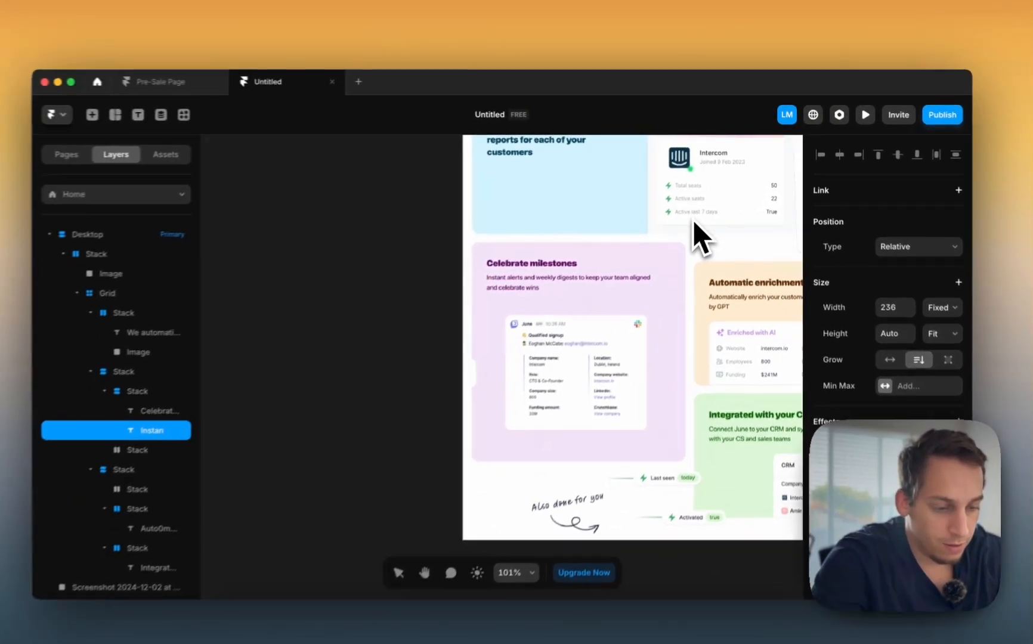
pyautogui.press('space')
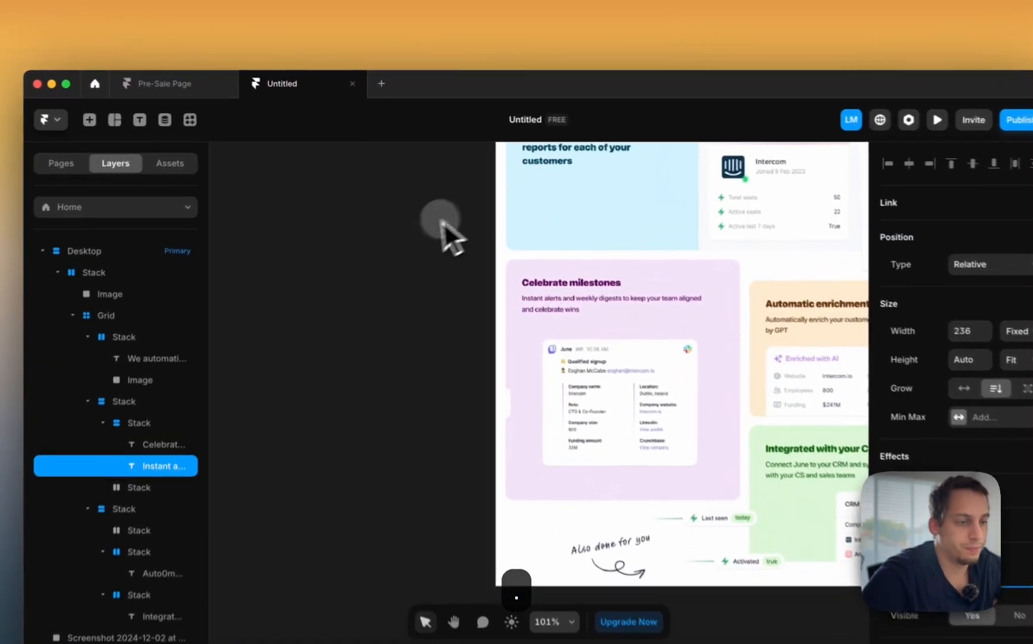
# Step: Reduce the font size of the purple card's description and set its weight to Regular
pyautogui.hscroll(10, 410, 221)
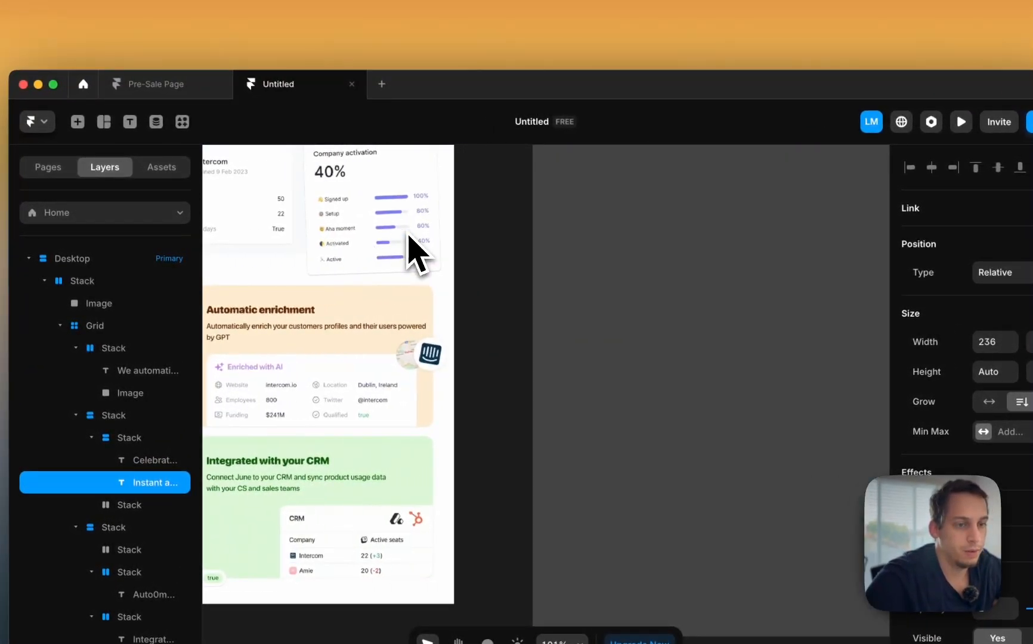
pyautogui.scroll(-3, 410, 250)
pyautogui.scroll(5, 392, 253)
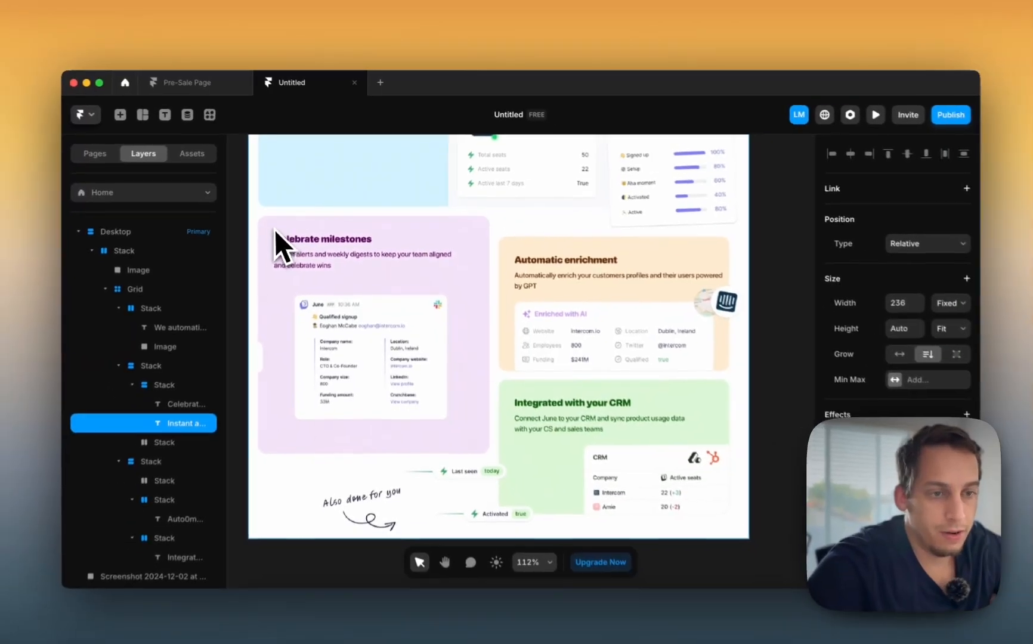
pyautogui.hscroll(10, 451, 394)
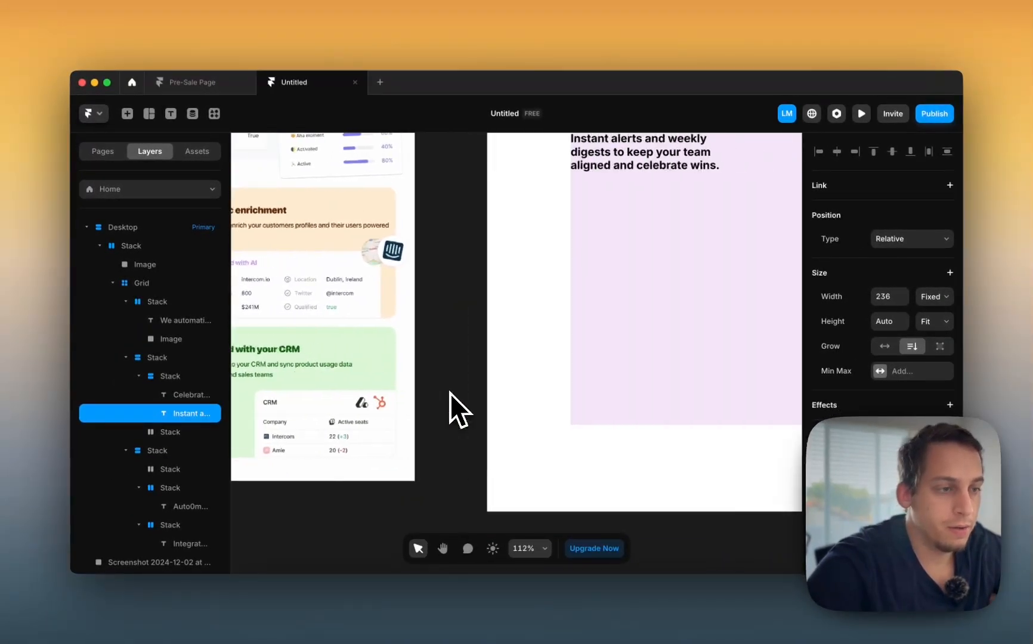
pyautogui.scroll(-5, 450, 393)
pyautogui.hscroll(3, 451, 392)
pyautogui.scroll(-5, 870, 398)
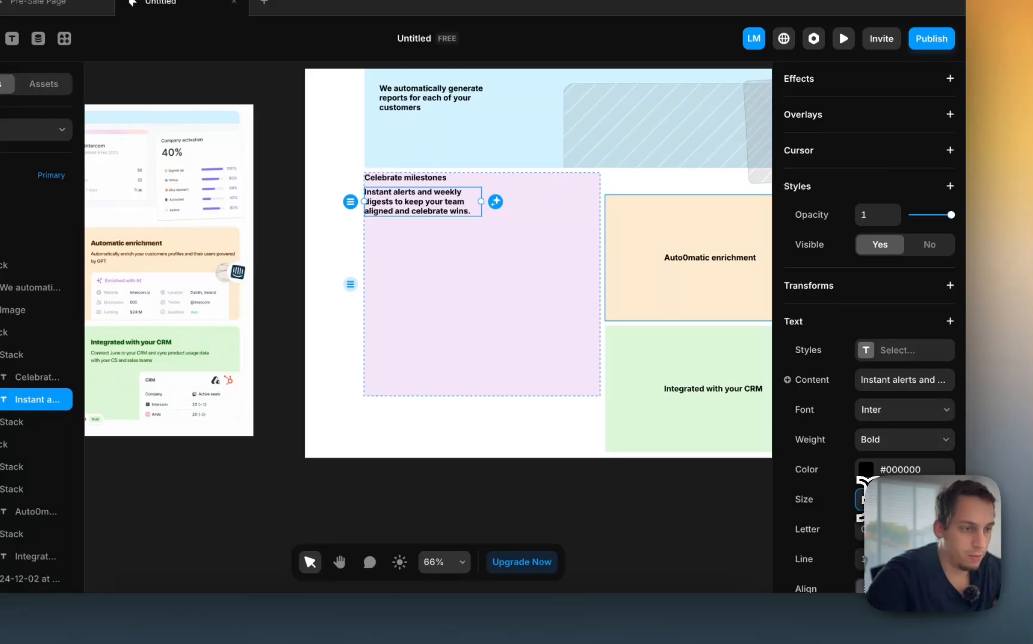
pyautogui.press('Return')
pyautogui.click(897, 439)
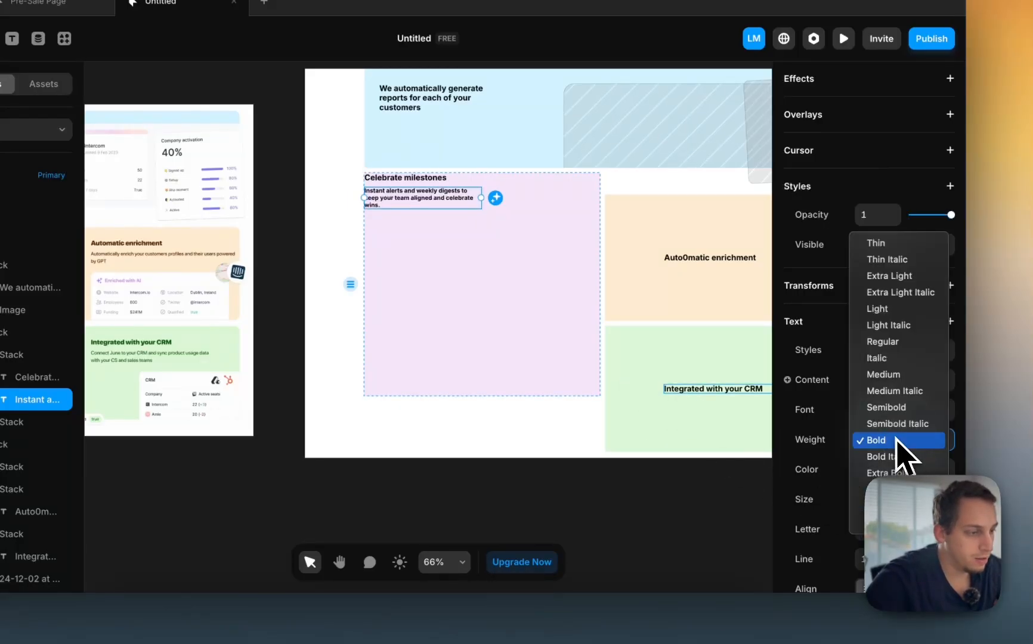
pyautogui.click(883, 342)
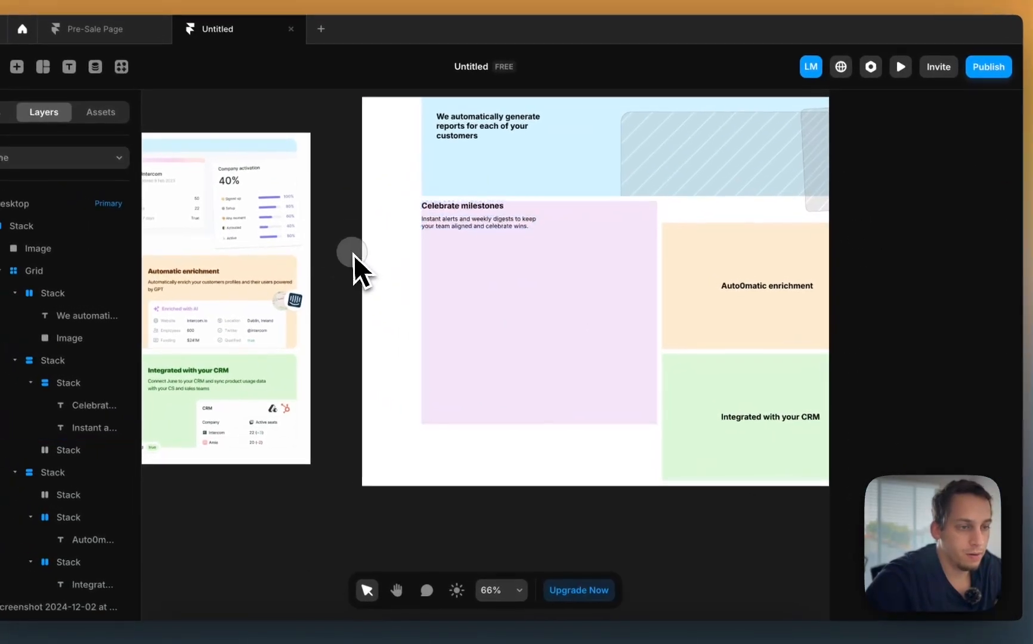
# Step: Set the purple card stack's padding to 30
pyautogui.click(496, 246)
pyautogui.scroll(-5, 946, 208)
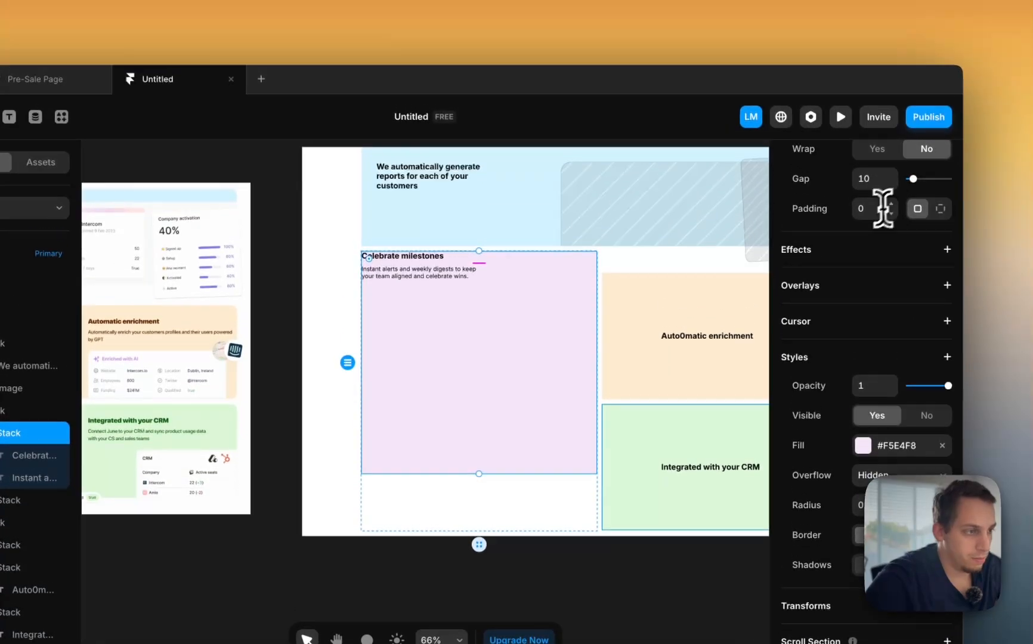
pyautogui.click(870, 215)
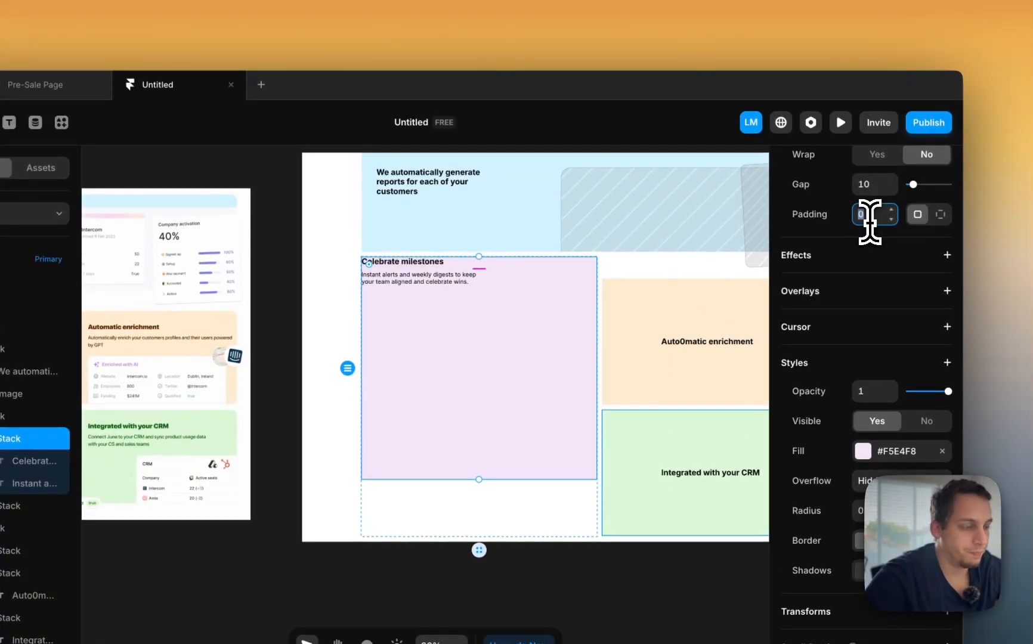
pyautogui.hotkey('shift', 'Up')
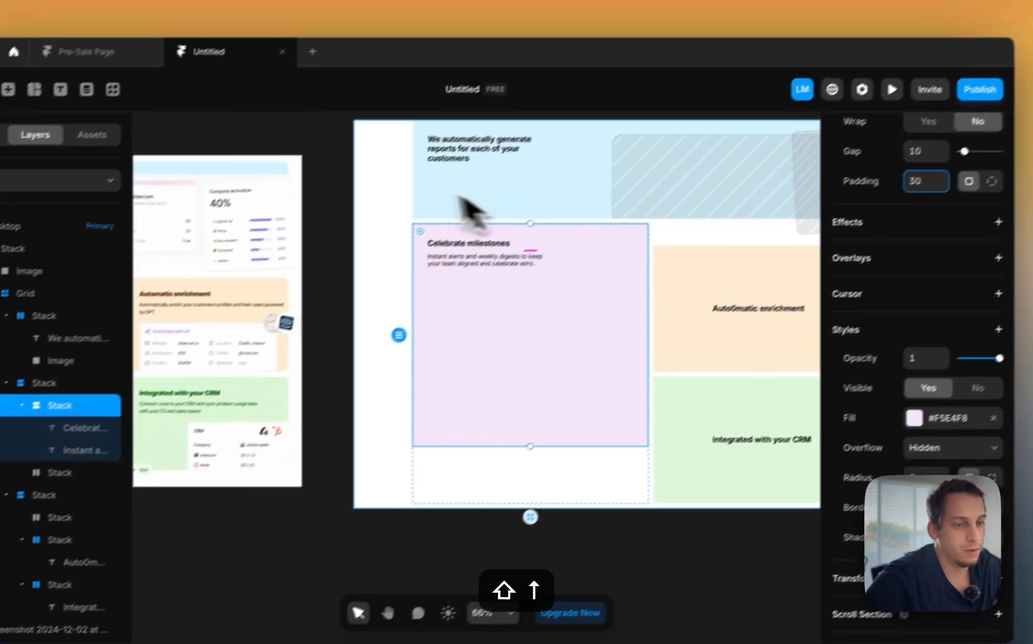
pyautogui.click(284, 240)
pyautogui.click(684, 267)
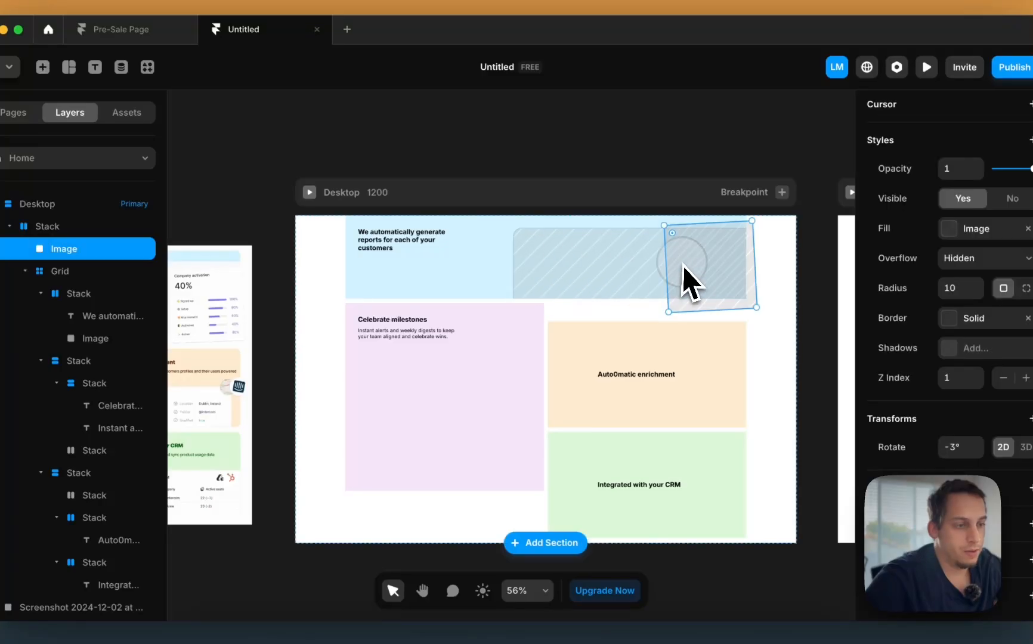
pyautogui.moveTo(697, 256); pyautogui.dragTo(361, 583)
pyautogui.press('BackSpace')
pyautogui.click(606, 243)
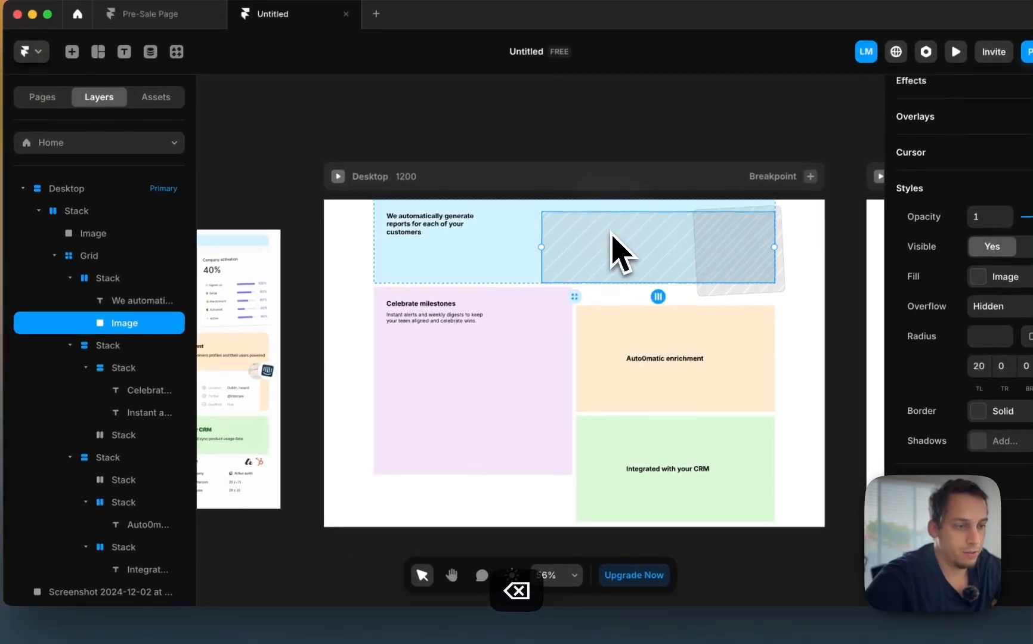
# Step: Draw a white frame of about 189 × 192 in the purple card below the description text
pyautogui.scroll(-3, 606, 243)
pyautogui.hscroll(-2, 606, 243)
pyautogui.scroll(-3, 621, 254)
pyautogui.click(512, 425)
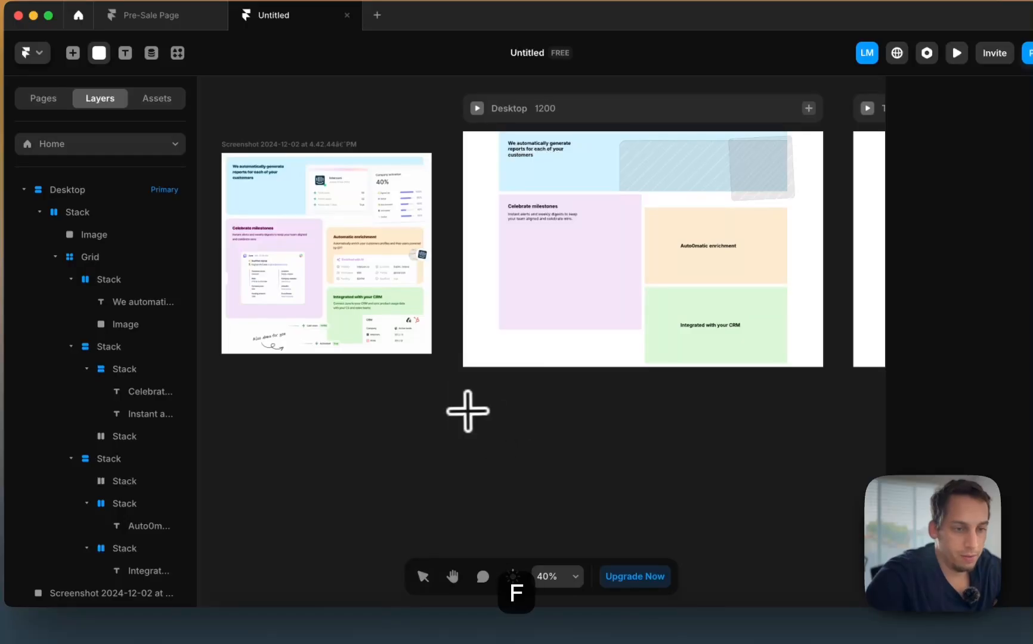
pyautogui.moveTo(521, 474)
pyautogui.mouseDown()
pyautogui.moveTo(563, 506)
pyautogui.moveTo(562, 313)
pyautogui.moveTo(592, 311)
pyautogui.moveTo(613, 266)
pyautogui.mouseUp()
pyautogui.hscroll(-2, 594, 310)
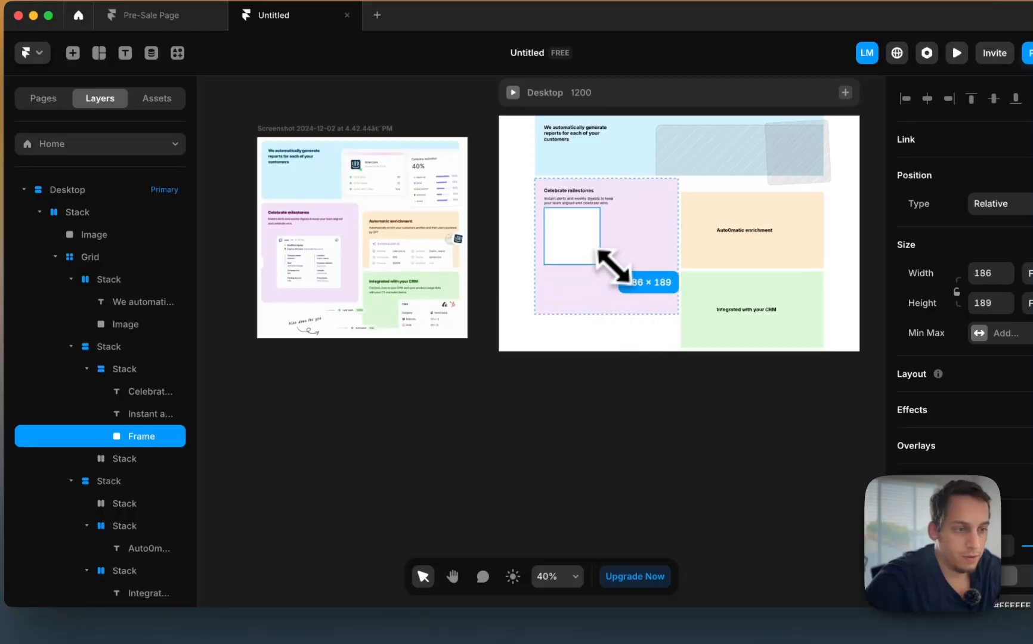
# Step: Widen the purple card's white frame to about 269
pyautogui.scroll(3, 595, 229)
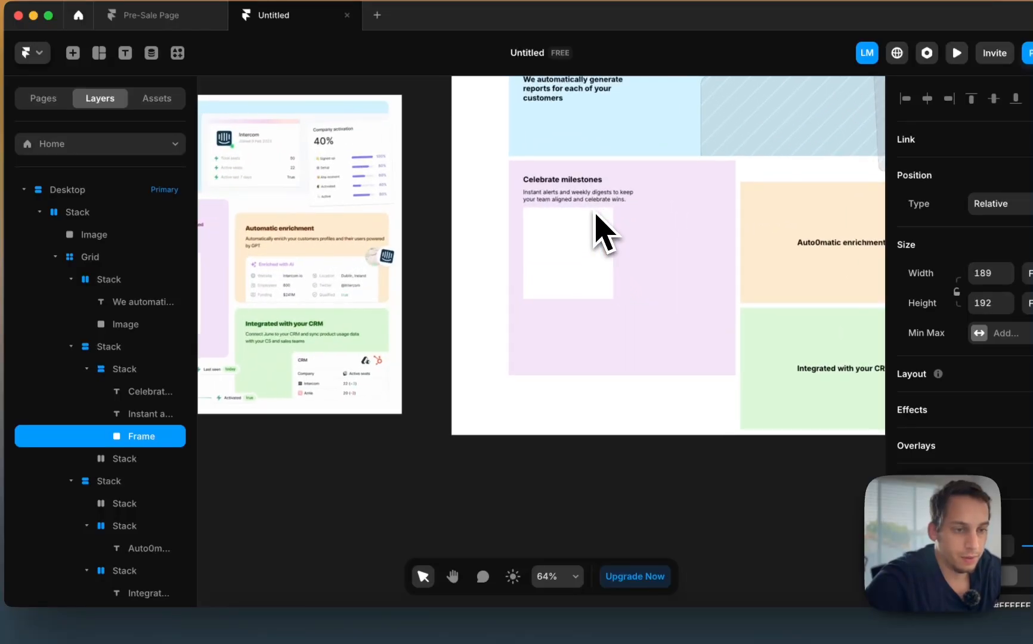
pyautogui.hscroll(-4, 496, 278)
pyautogui.scroll(3, 307, 342)
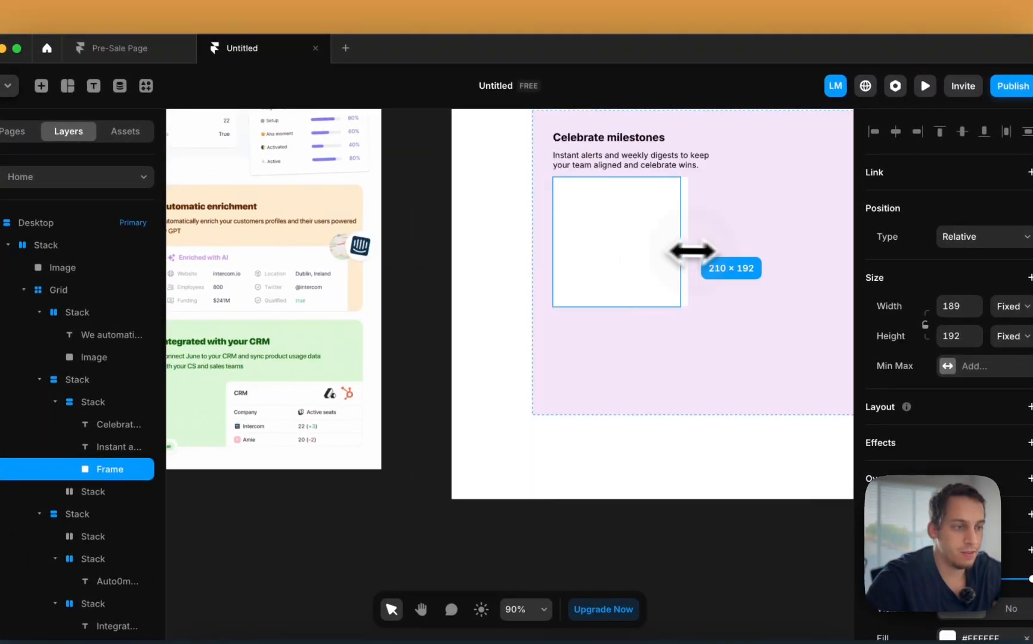
pyautogui.moveTo(692, 251); pyautogui.dragTo(737, 251)
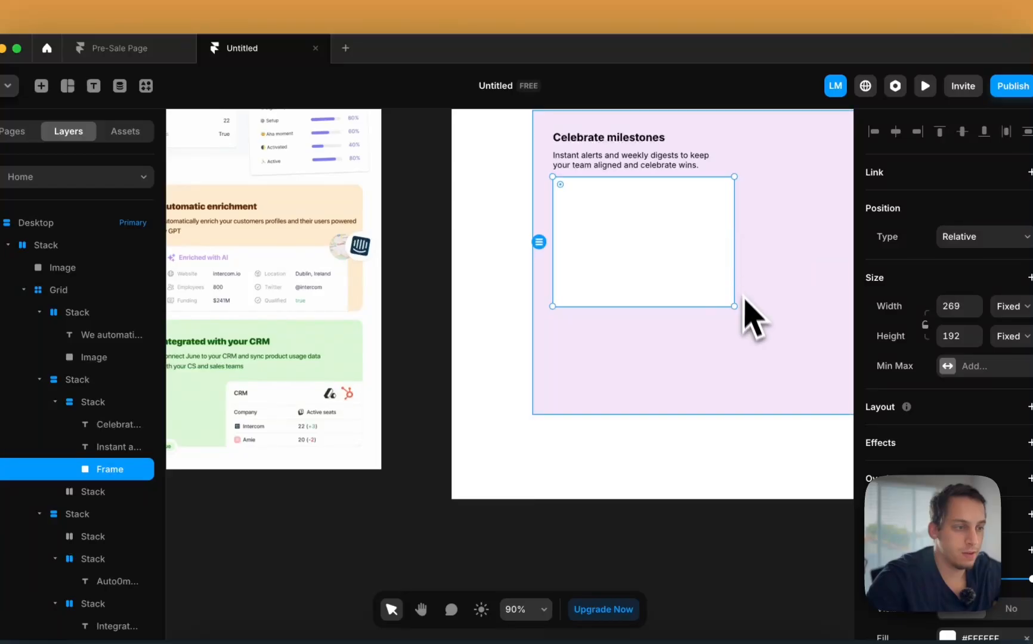
# Step: Enlarge the purple card's white frame to about 331 × 236 and set its corner radius to 10
pyautogui.moveTo(737, 306); pyautogui.dragTo(653, 300)
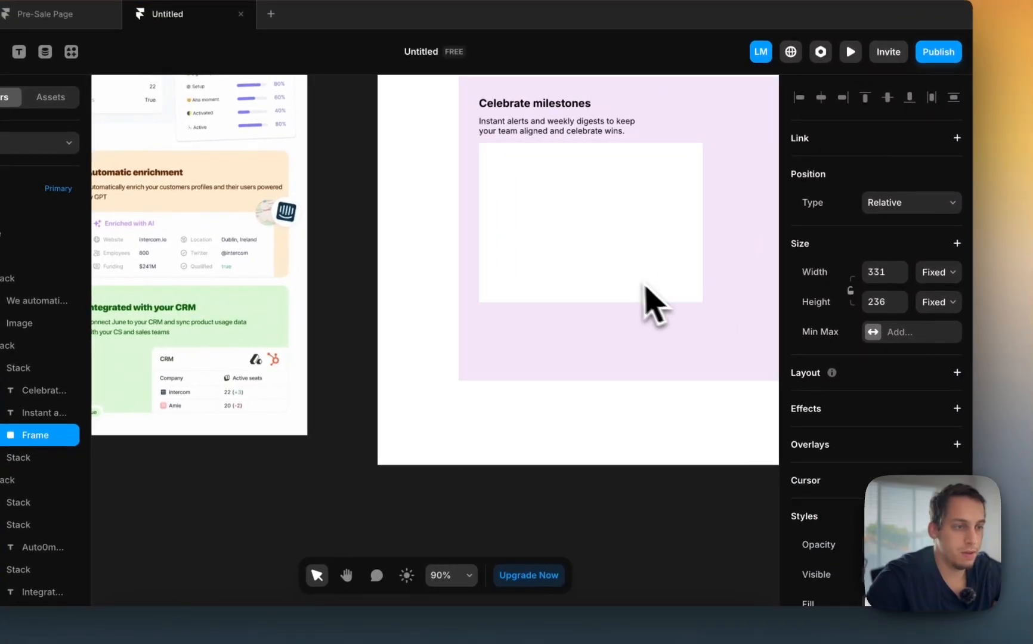
pyautogui.scroll(-3, 644, 295)
pyautogui.scroll(-5, 875, 446)
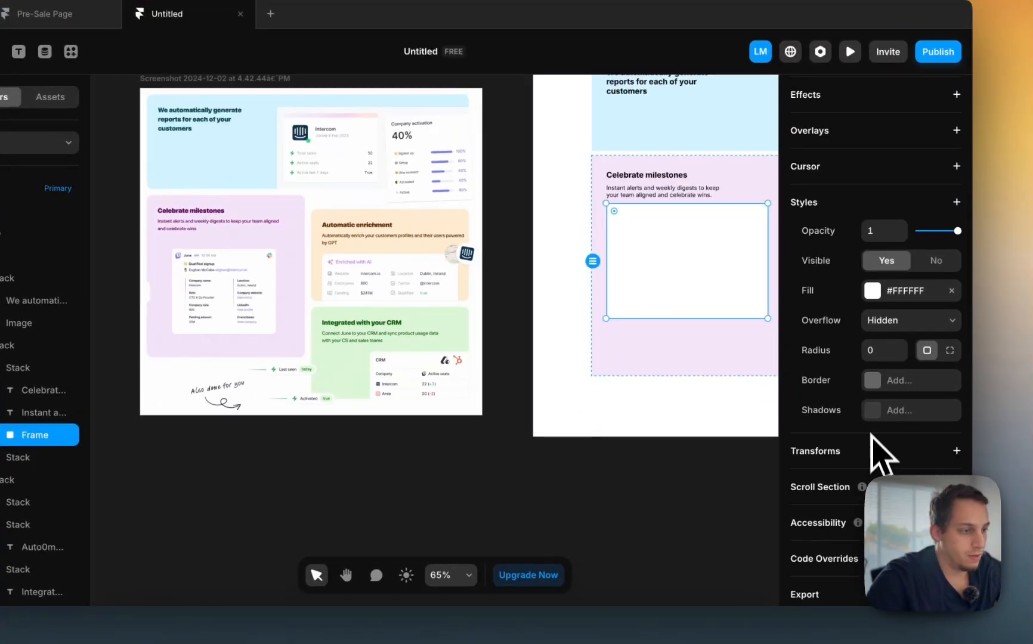
pyautogui.hotkey('shift', 'Up')
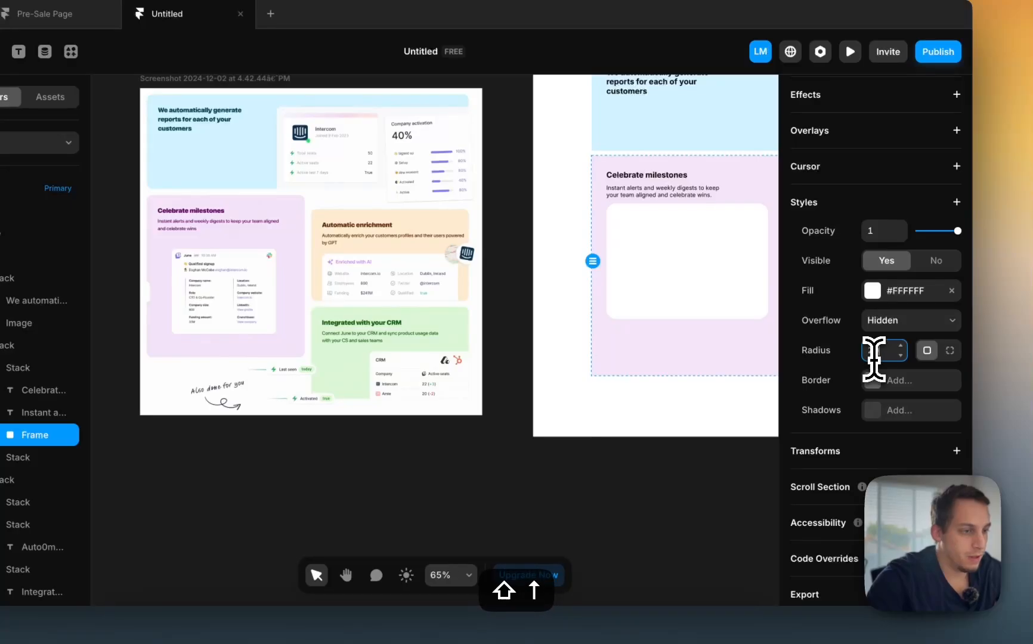
# Step: Add a thin solid border to the white frame and lower the opacity of its #222222 color
pyautogui.click(893, 385)
pyautogui.click(695, 421)
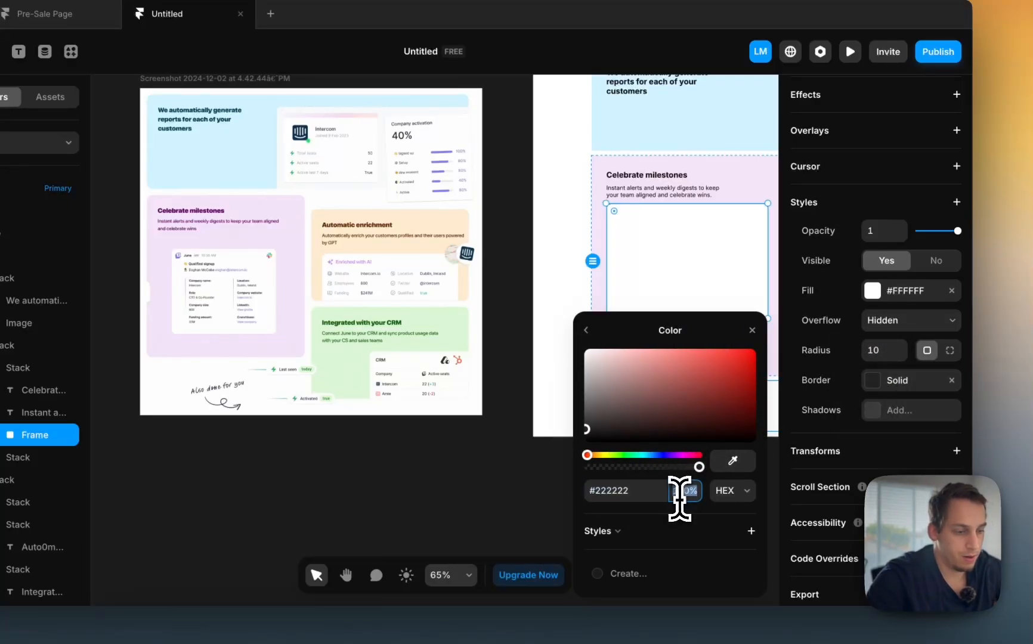
pyautogui.click(503, 485)
pyautogui.hscroll(5, 503, 484)
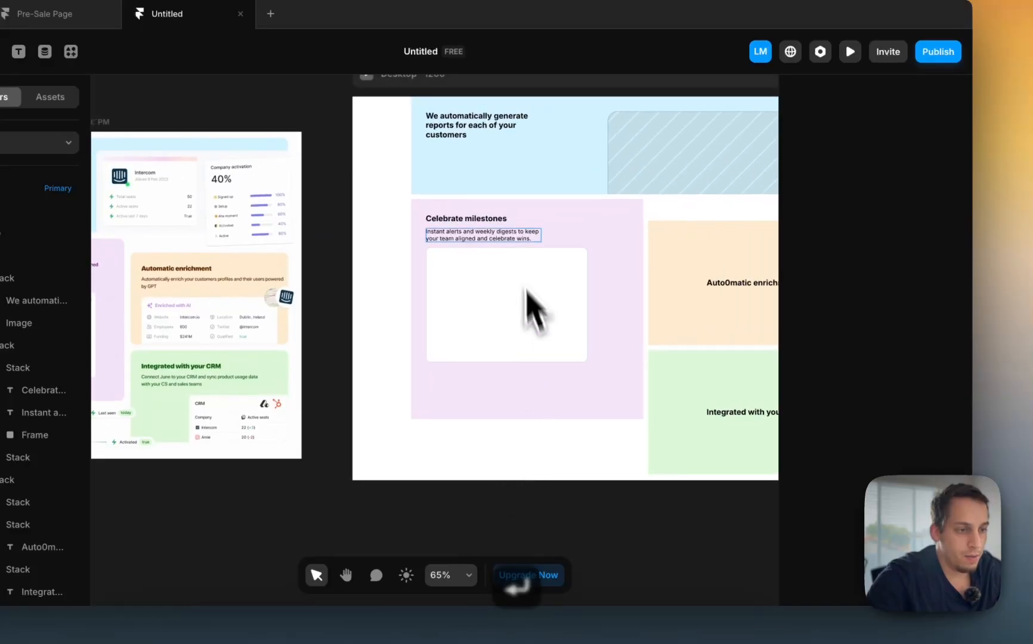
# Step: Wrap the purple card's heading and description in their own vertical stack, aligned left and distributed to Start
pyautogui.click(503, 226)
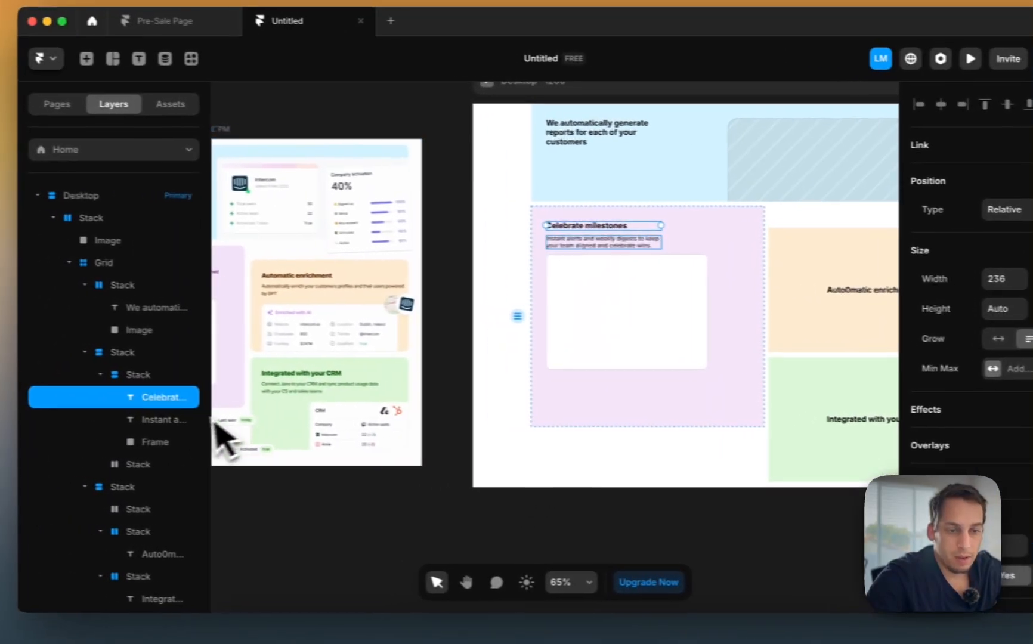
pyautogui.keyDown('shift'); pyautogui.click(161, 418); pyautogui.keyUp('shift')
pyautogui.rightClick(162, 419)
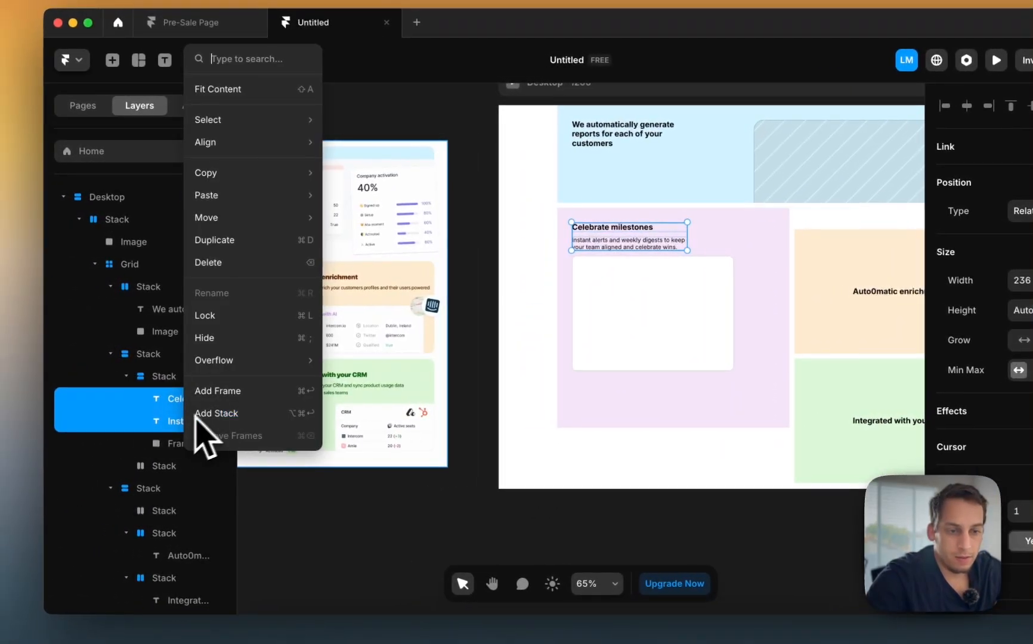
pyautogui.click(179, 412)
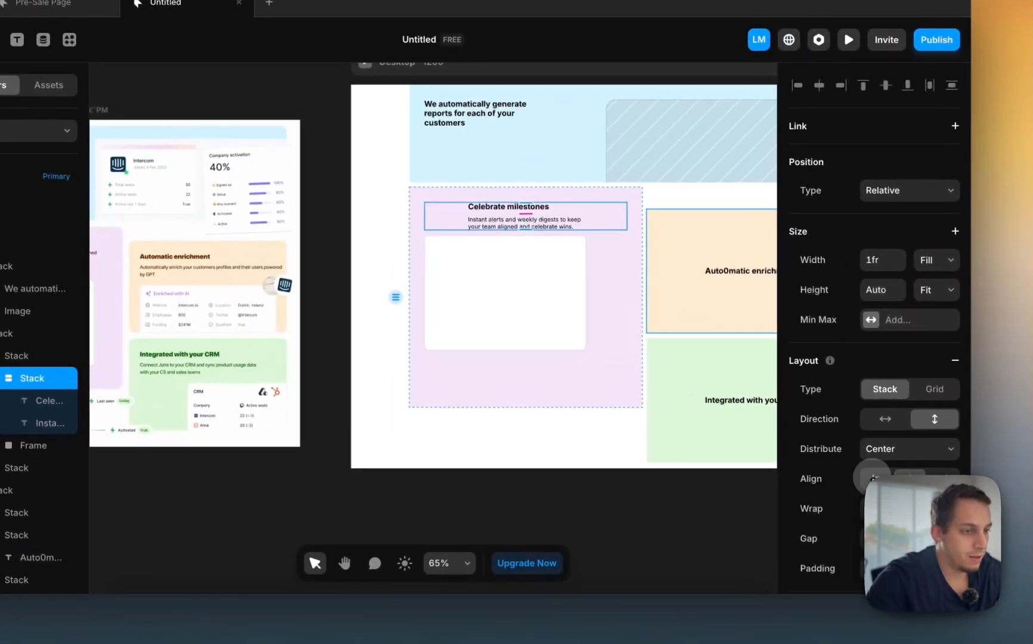
pyautogui.click(1025, 500)
pyautogui.click(1025, 470)
pyautogui.click(887, 439)
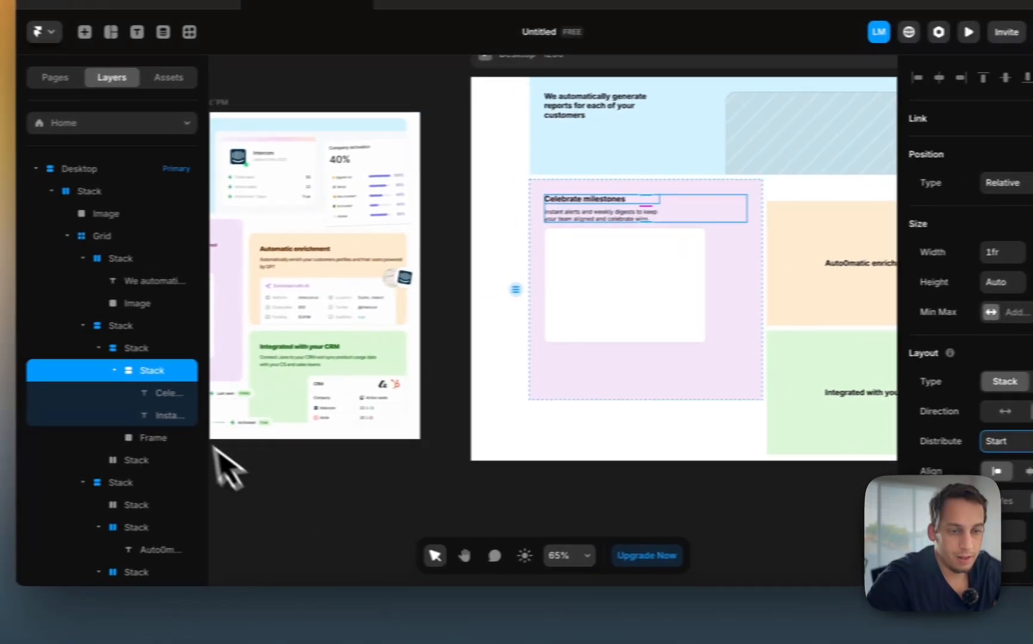
# Step: Set the purple card stack's distribution to Space Between
pyautogui.click(16, 356)
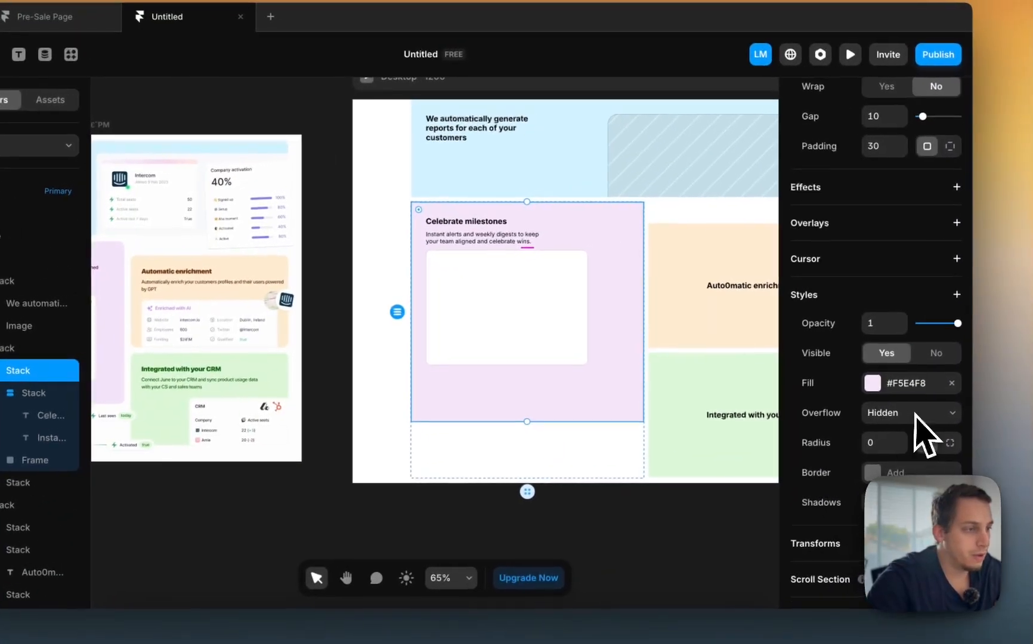
pyautogui.scroll(3, 1029, 401)
pyautogui.click(891, 228)
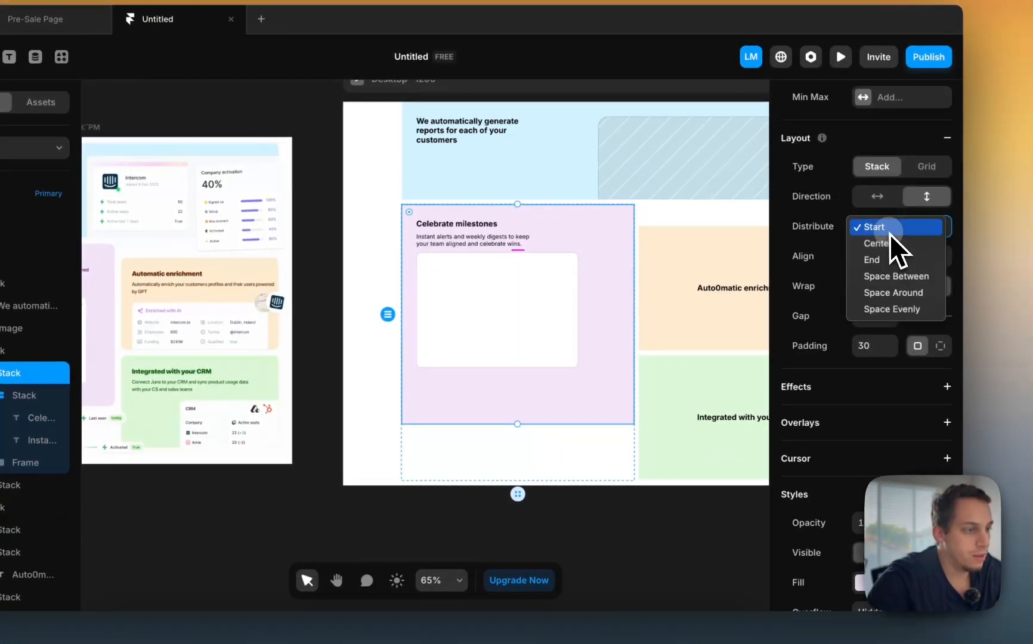
pyautogui.click(896, 276)
pyautogui.hscroll(-5, 668, 364)
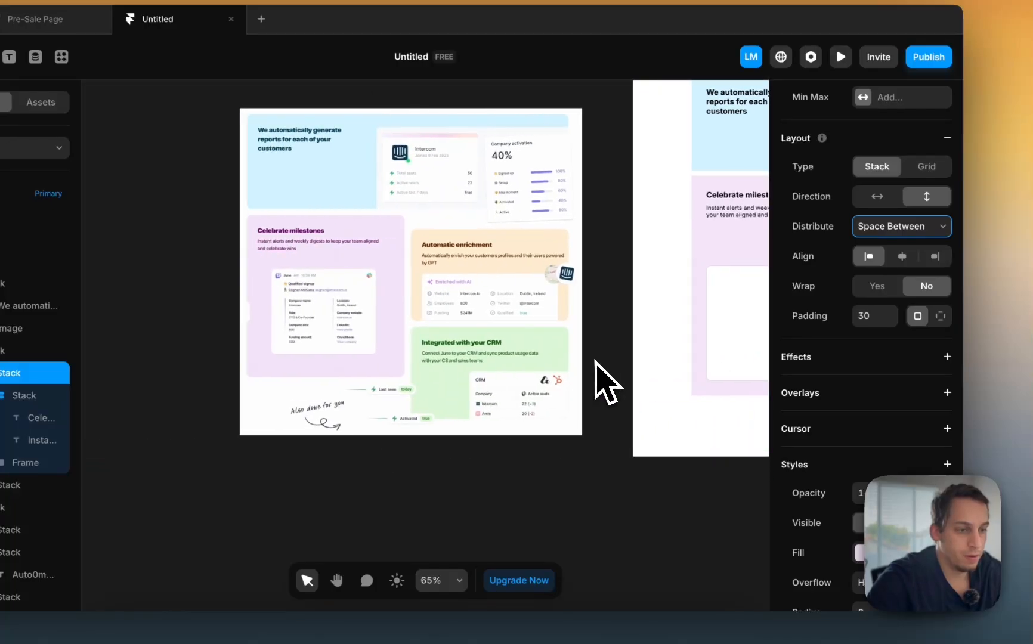
pyautogui.hscroll(3, 605, 381)
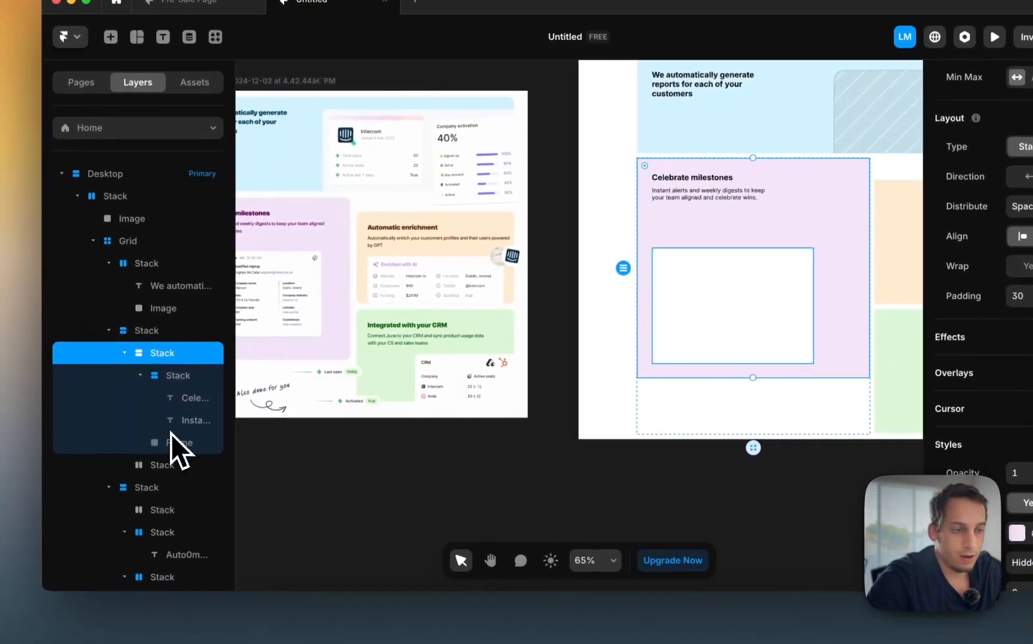
# Step: Center-align the contents of the purple card stack and collapse its nested text stack in the layer tree
pyautogui.click(29, 462)
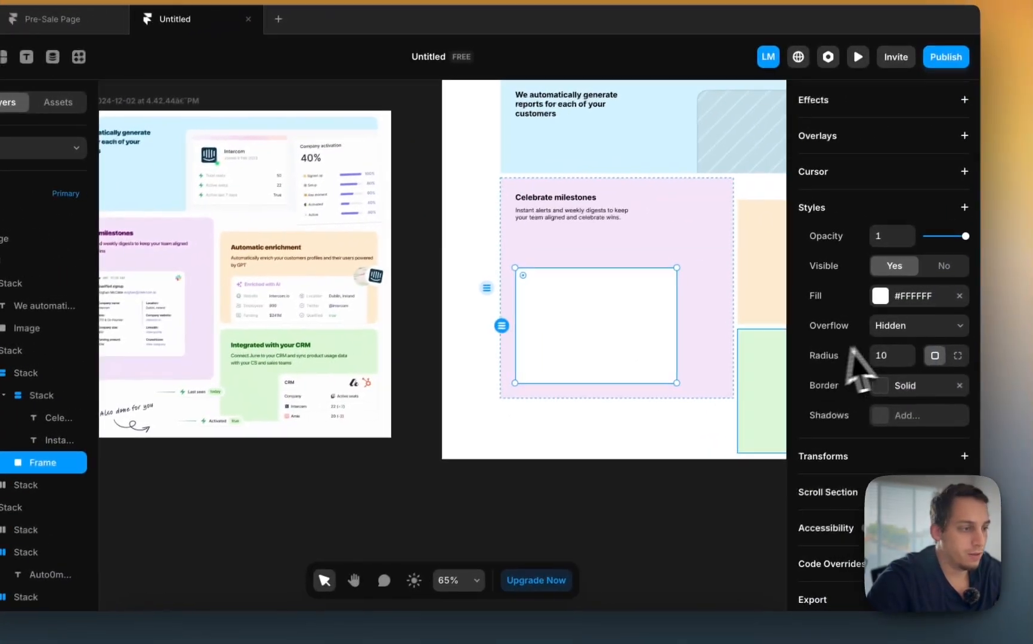
pyautogui.scroll(10, 1014, 329)
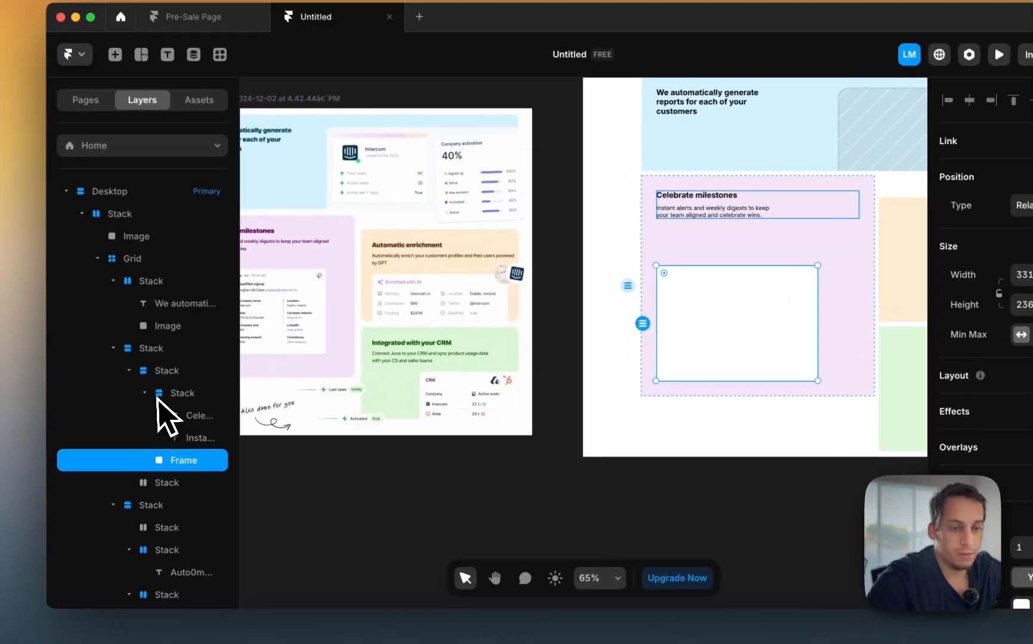
pyautogui.click(120, 394)
pyautogui.click(167, 371)
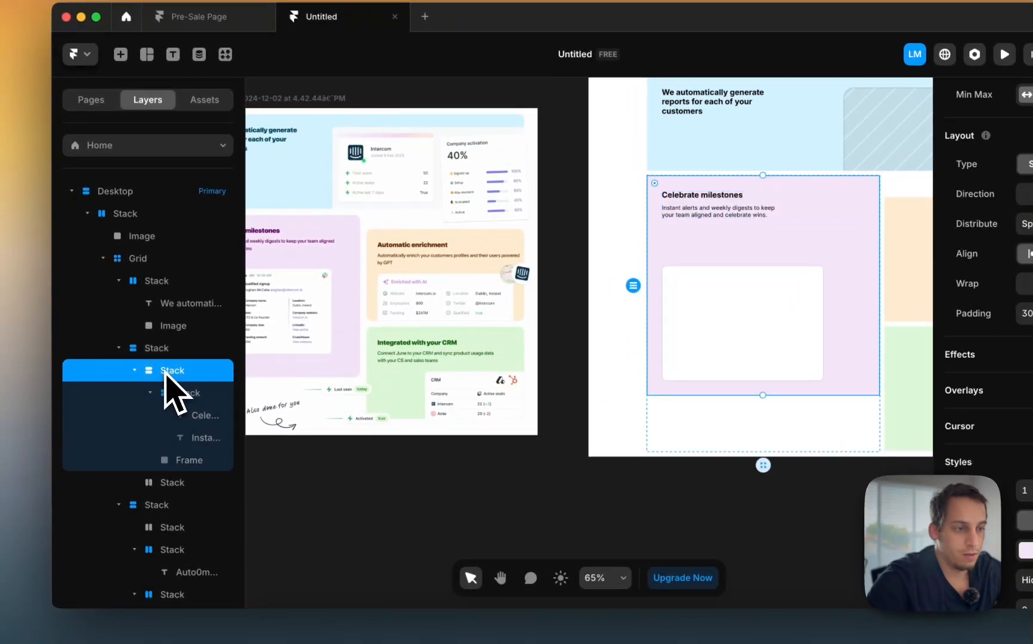
pyautogui.click(906, 261)
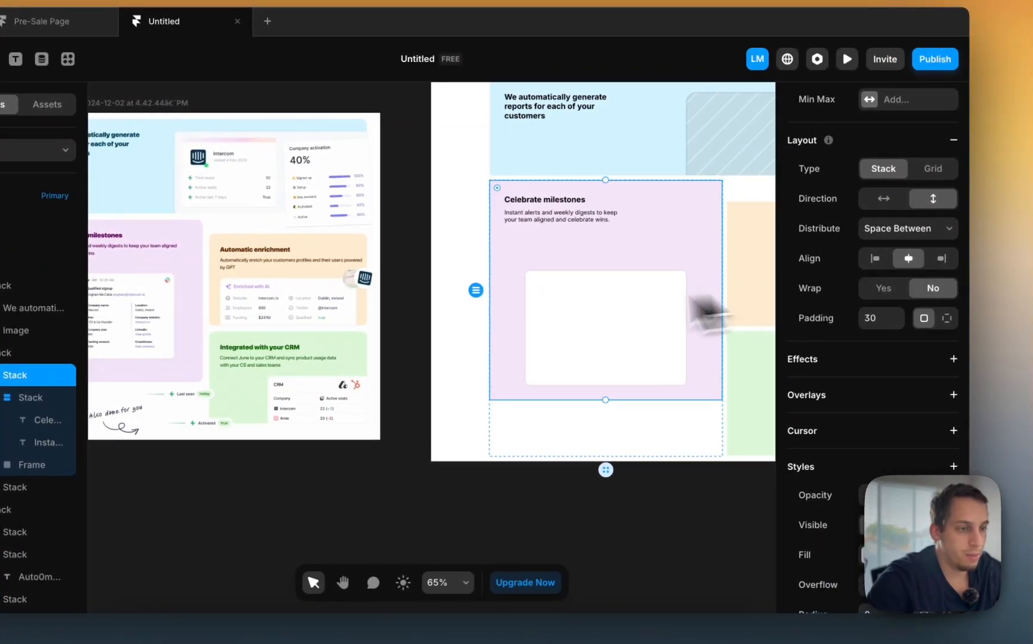
pyautogui.scroll(-1, 546, 330)
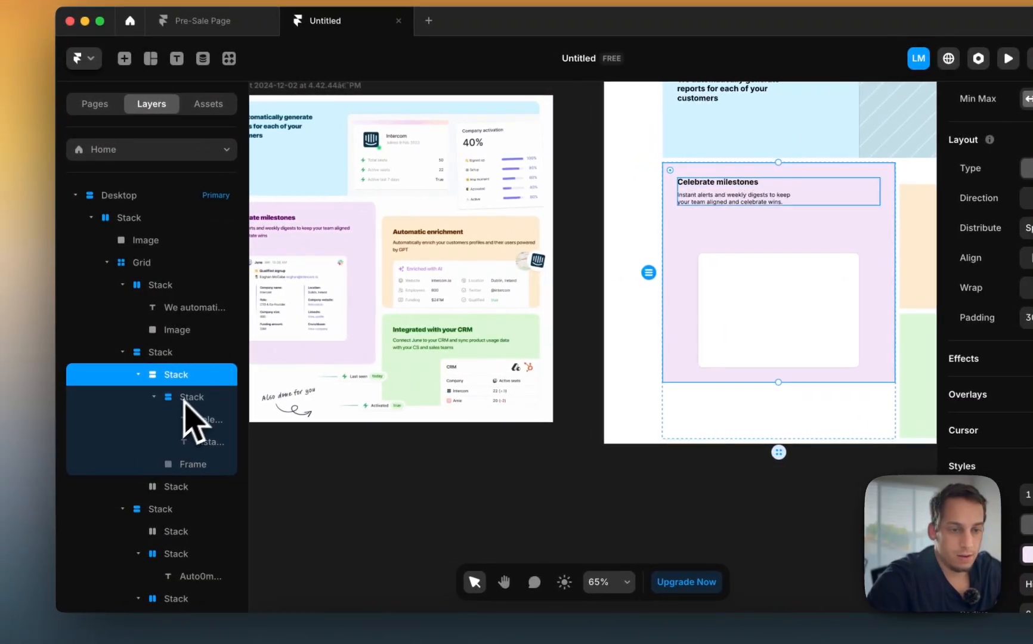
pyautogui.click(155, 397)
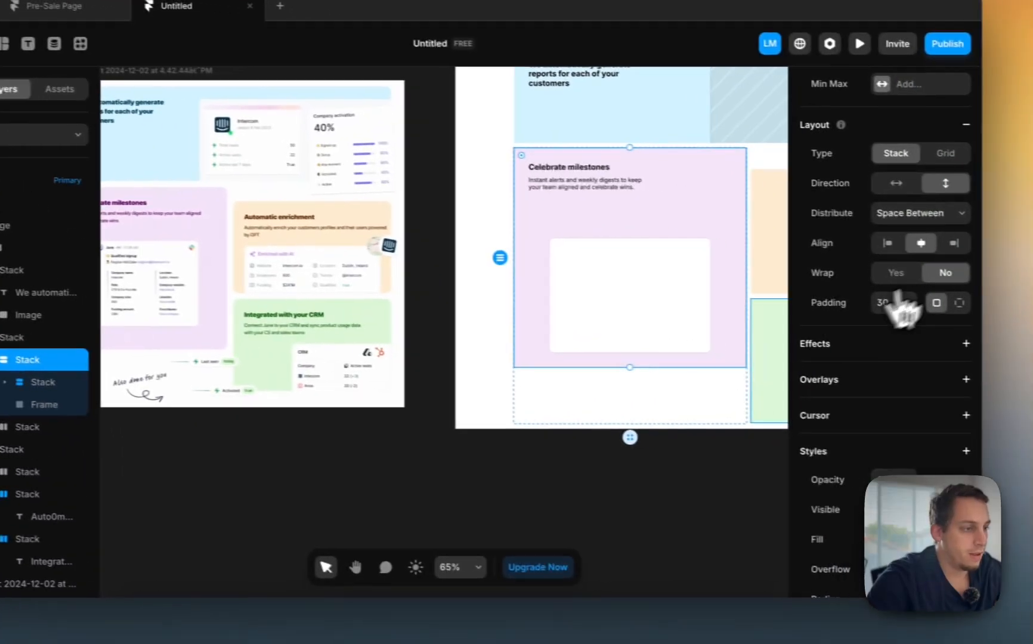
# Step: Set the purple card stack's height to Fit Content and its gap to 60
pyautogui.scroll(5, 888, 301)
pyautogui.click(927, 268)
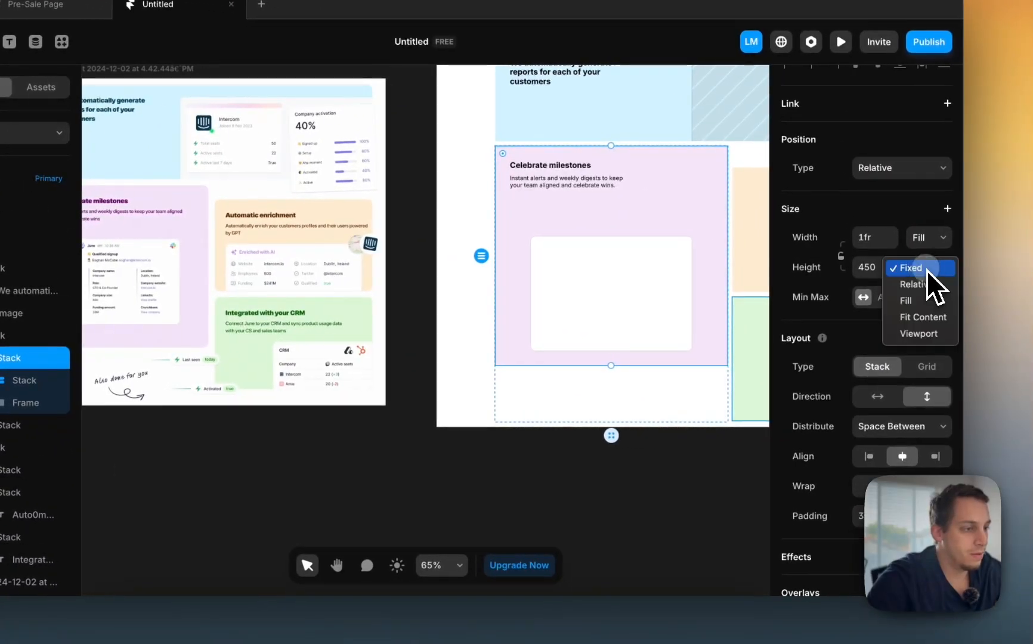
pyautogui.click(922, 318)
pyautogui.scroll(-2, 868, 420)
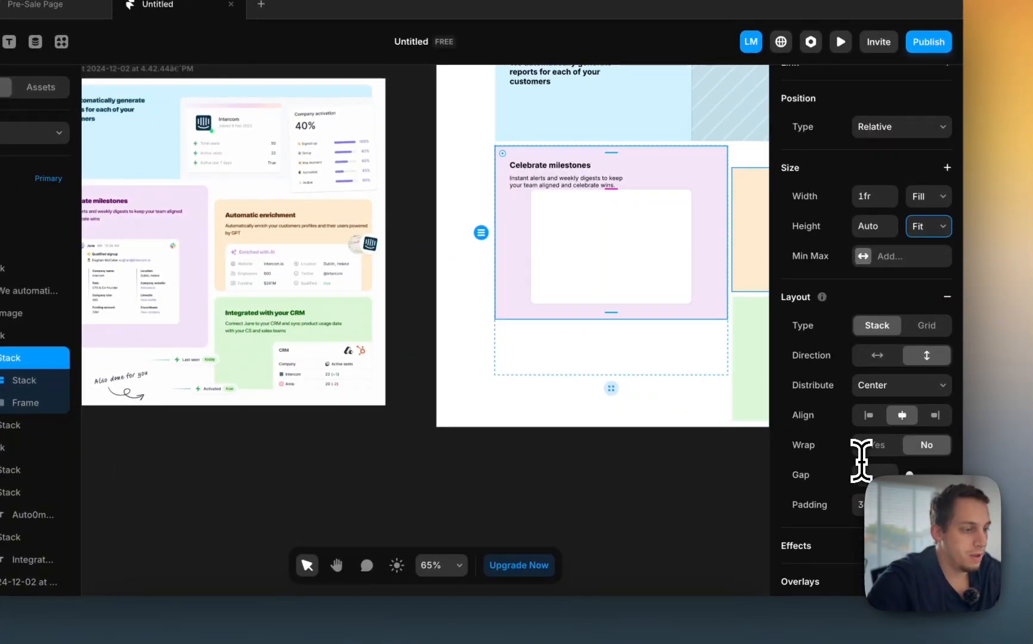
pyautogui.hotkey('shift', 'Up')
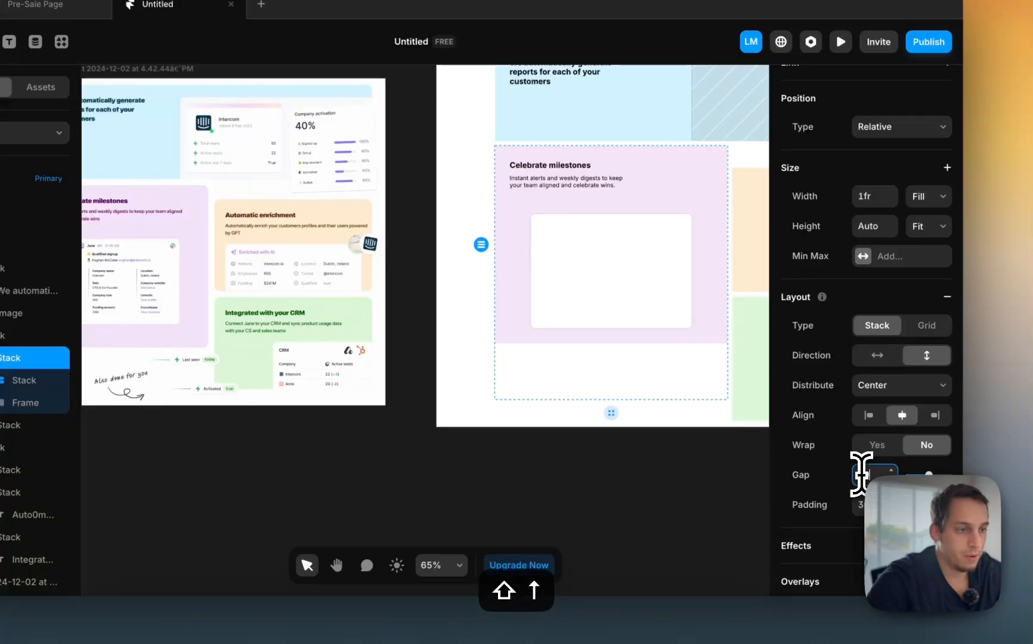
pyautogui.hscroll(-3, 624, 442)
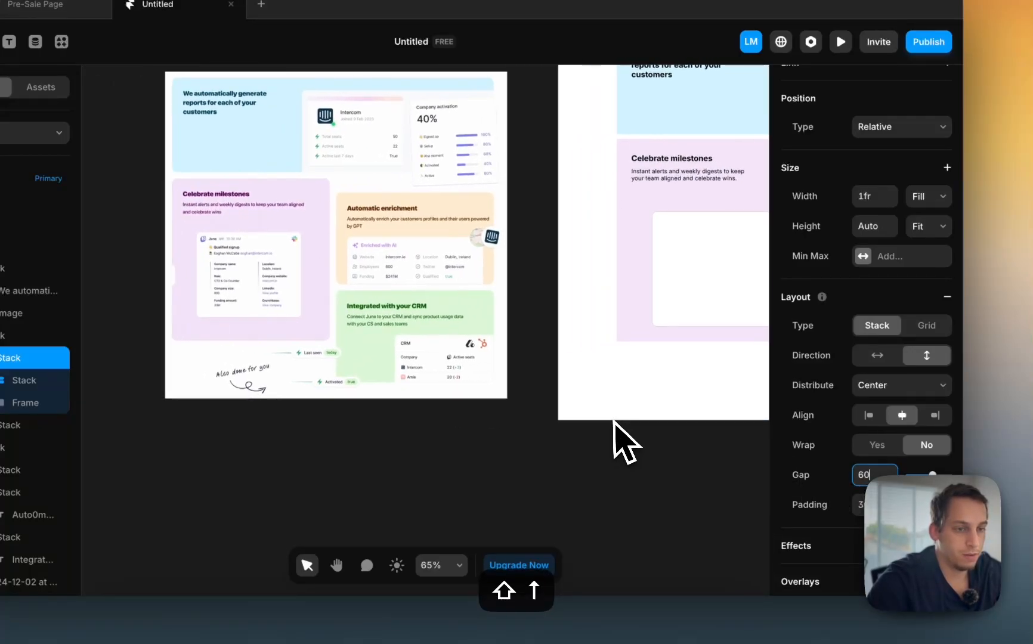
pyautogui.click(623, 442)
# Step: Increase only the bottom padding of the purple card stack to leave more space below the white frame
pyautogui.click(598, 272)
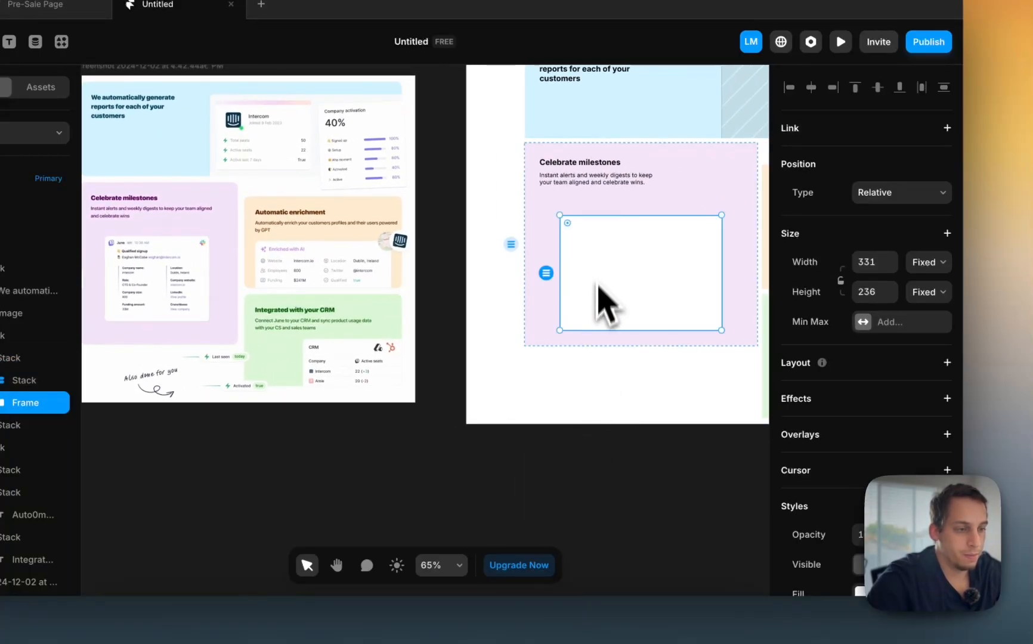
pyautogui.click(543, 345)
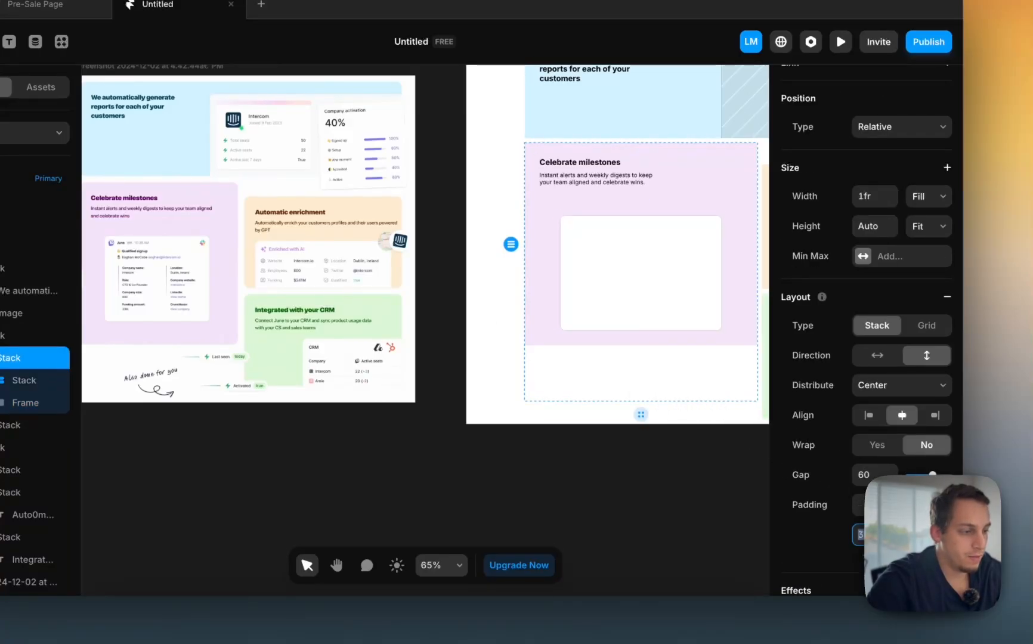
pyautogui.hotkey('shift', 'Up')
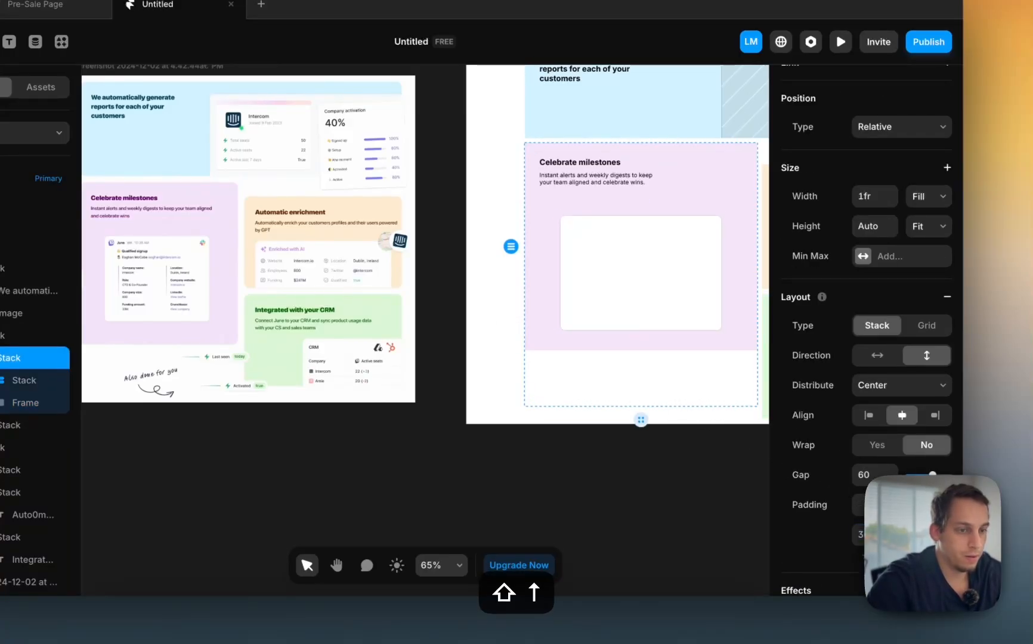
pyautogui.click(668, 465)
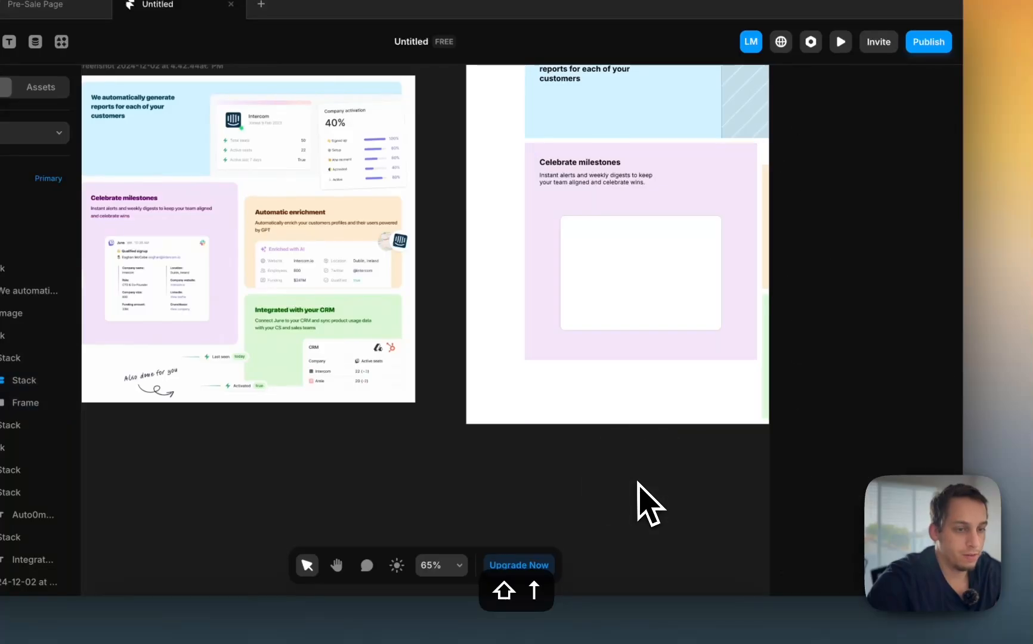
pyautogui.scroll(-5, 639, 491)
pyautogui.hscroll(-2, 639, 484)
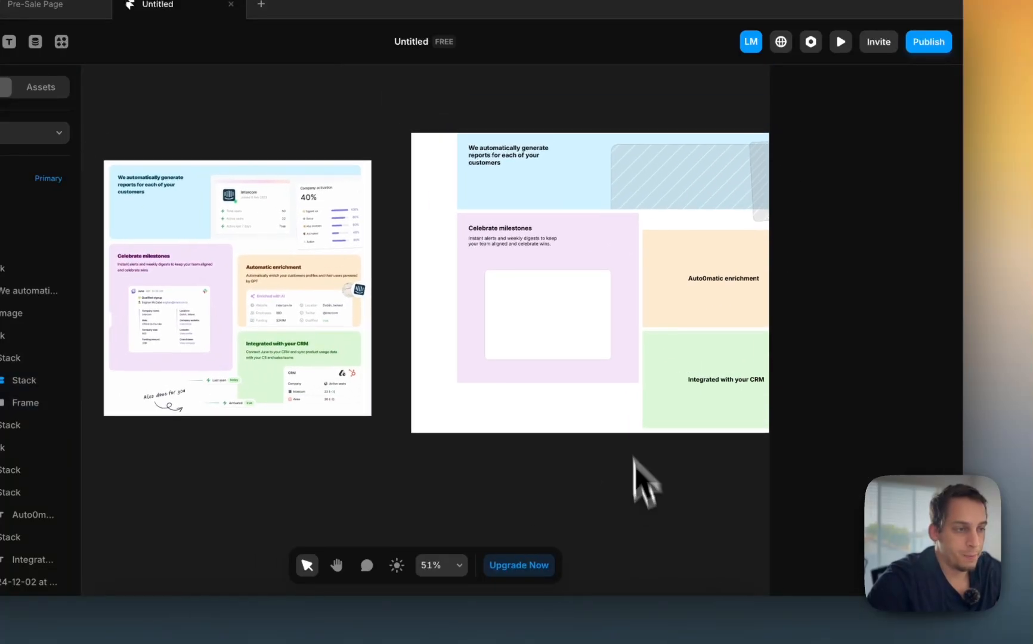
# Step: Collapse the three card stacks inside the Desktop grid in the layer tree
pyautogui.click(628, 229)
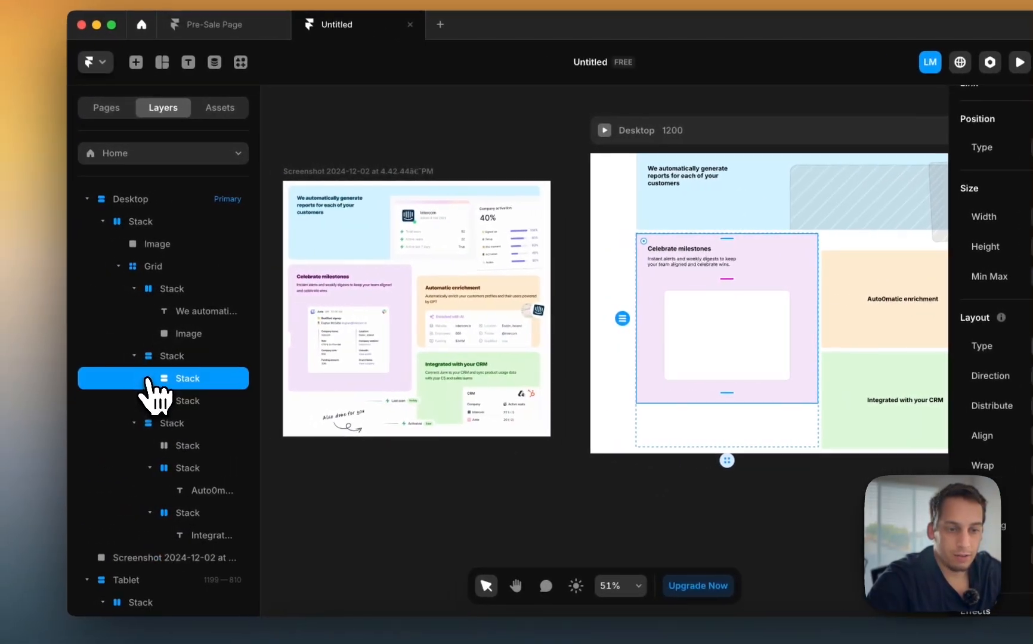
pyautogui.click(105, 356)
pyautogui.click(105, 380)
pyautogui.click(138, 289)
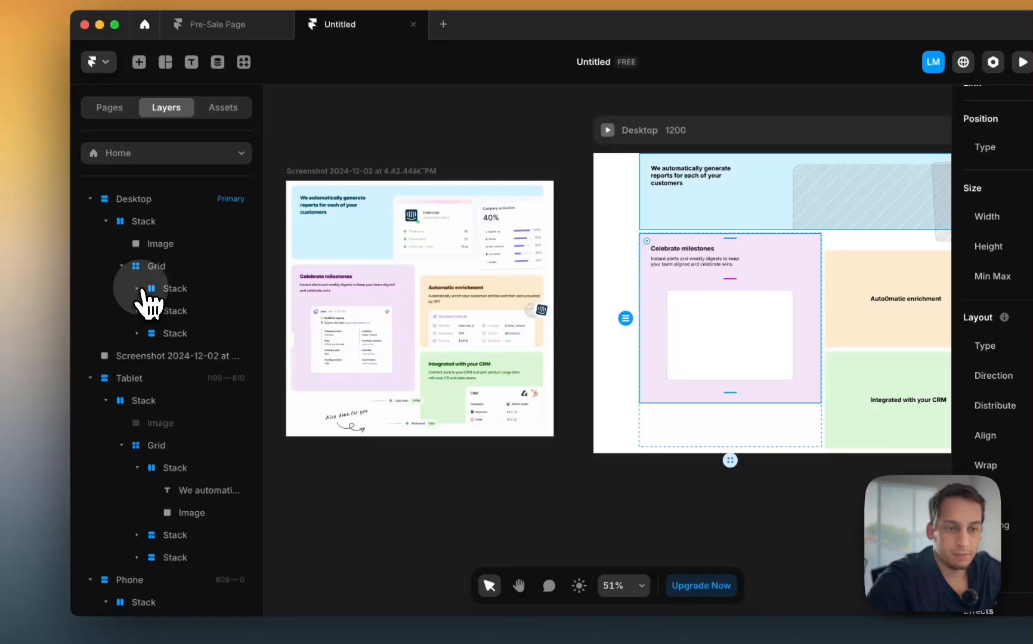
# Step: Increase the corner radius of the blue card stack that spans two columns
pyautogui.click(174, 293)
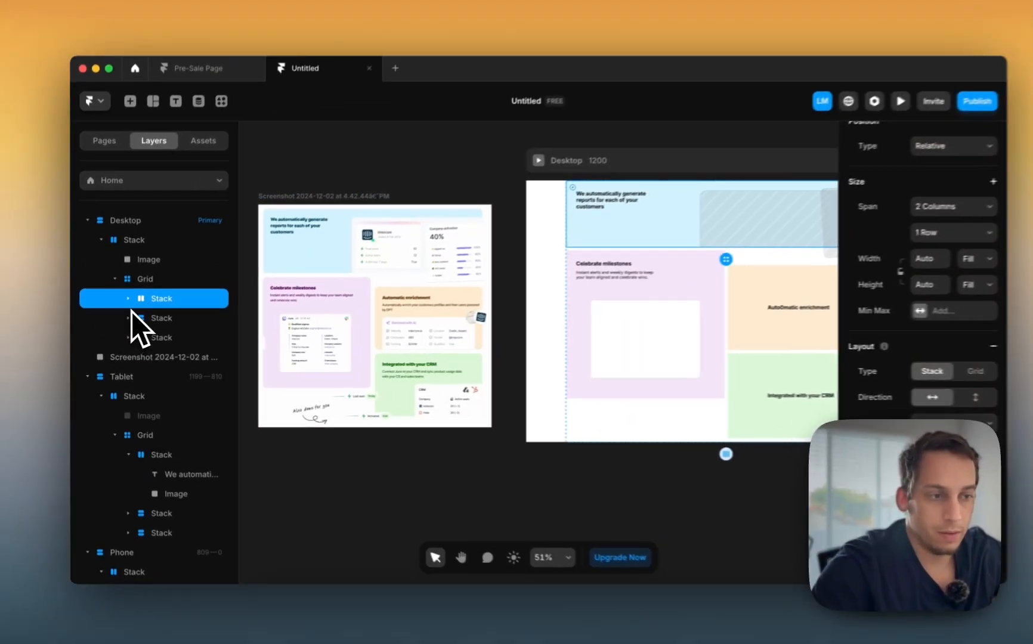
pyautogui.scroll(-5, 842, 378)
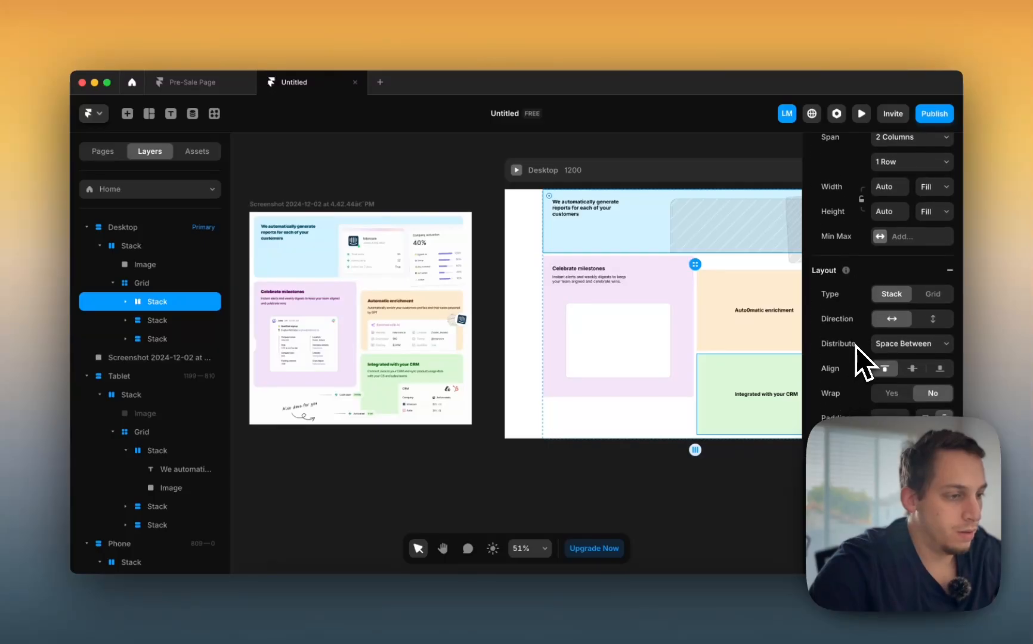
pyautogui.scroll(-3, 884, 404)
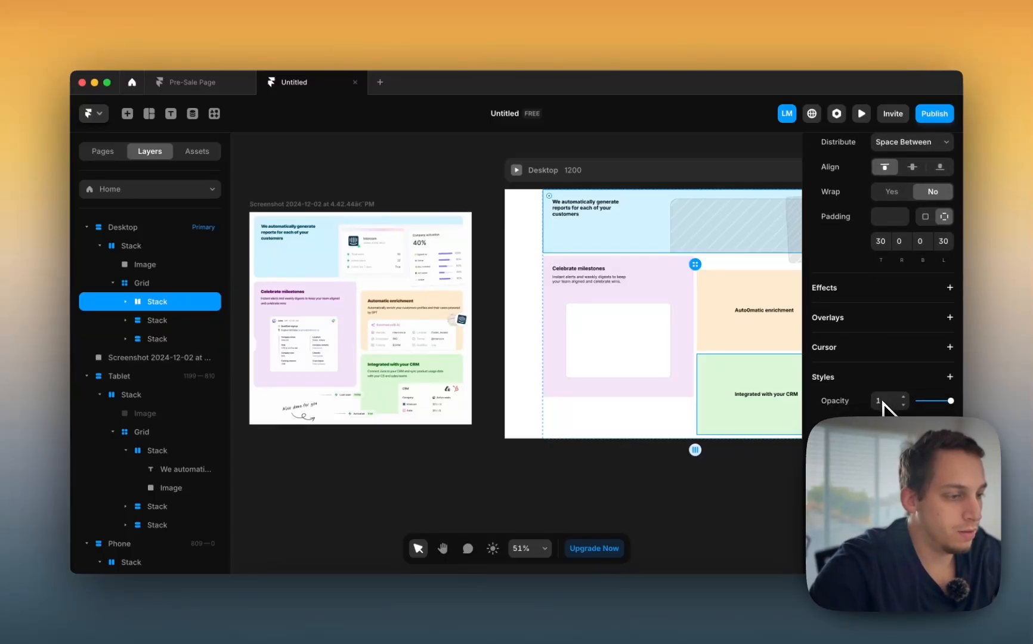
pyautogui.click(889, 463)
pyautogui.hotkey('shift', 'Up')
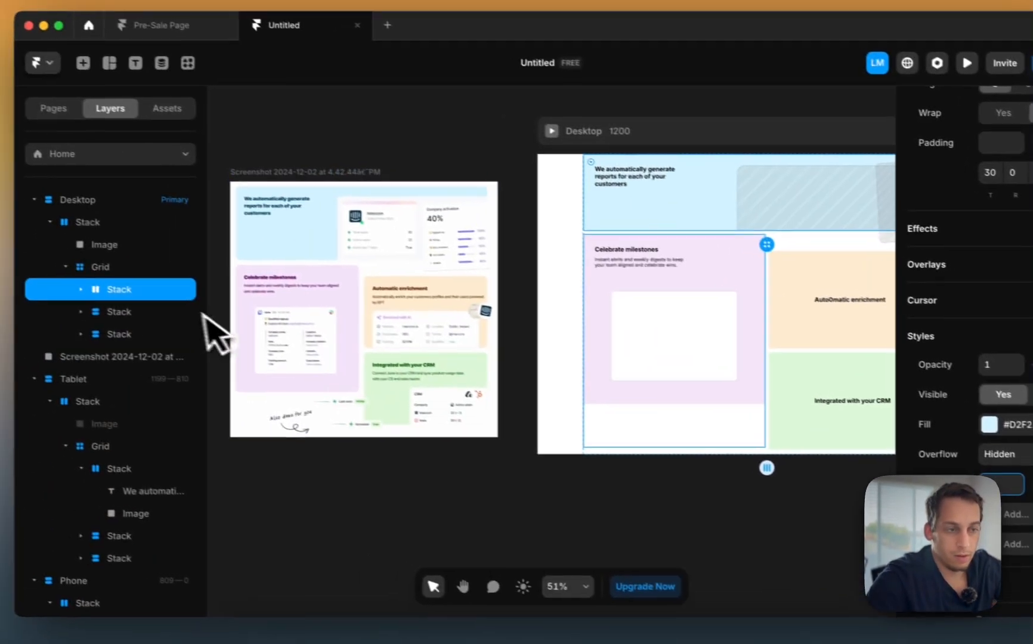
# Step: Increase the corner radius of the purple "Celebrate milestones" card stack in the Desktop grid
pyautogui.click(64, 279)
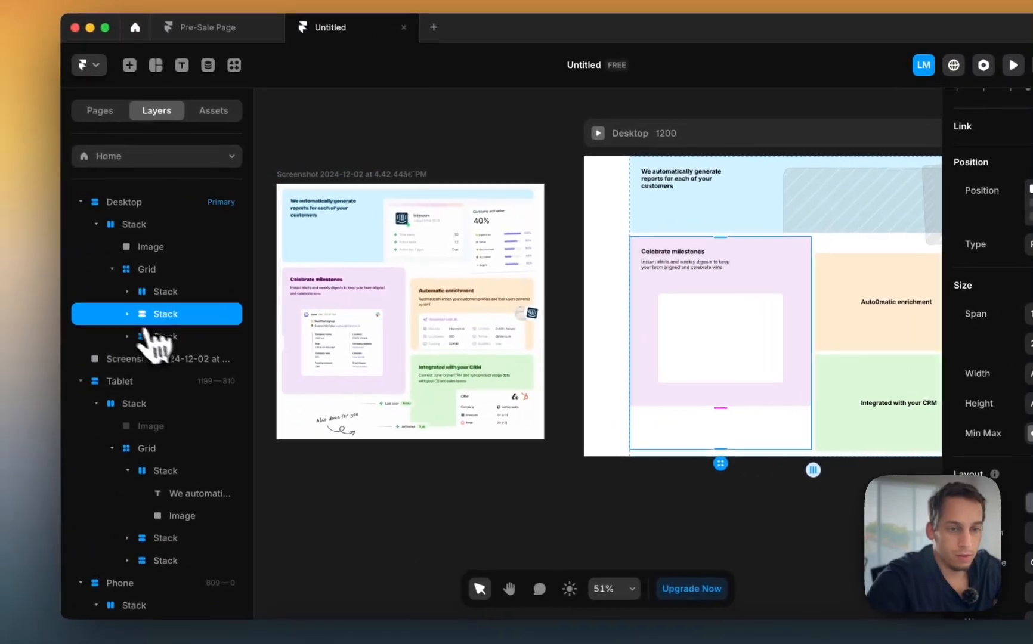
pyautogui.click(97, 295)
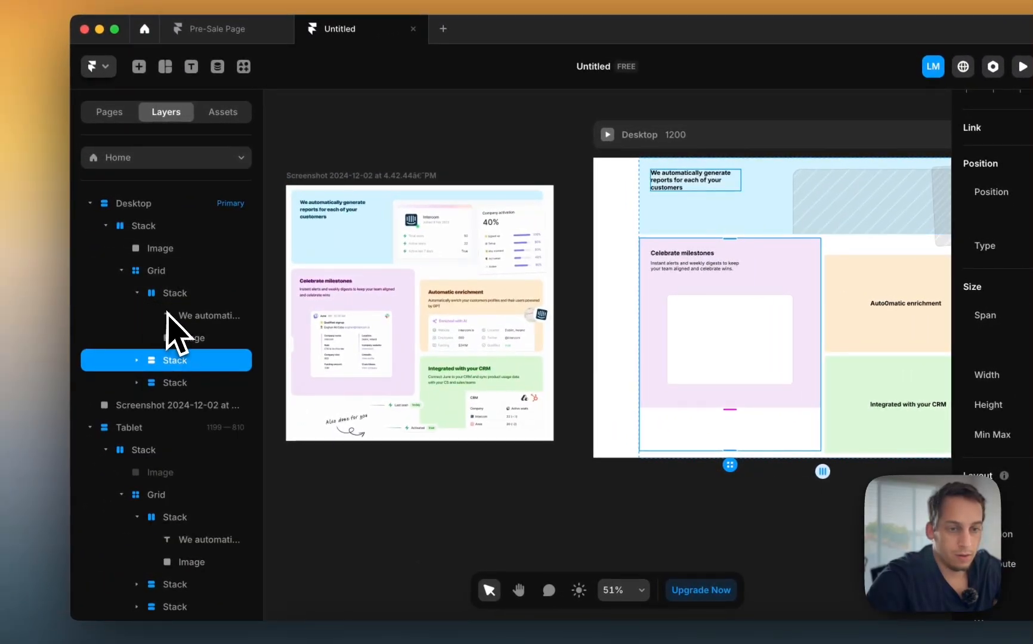
pyautogui.click(138, 293)
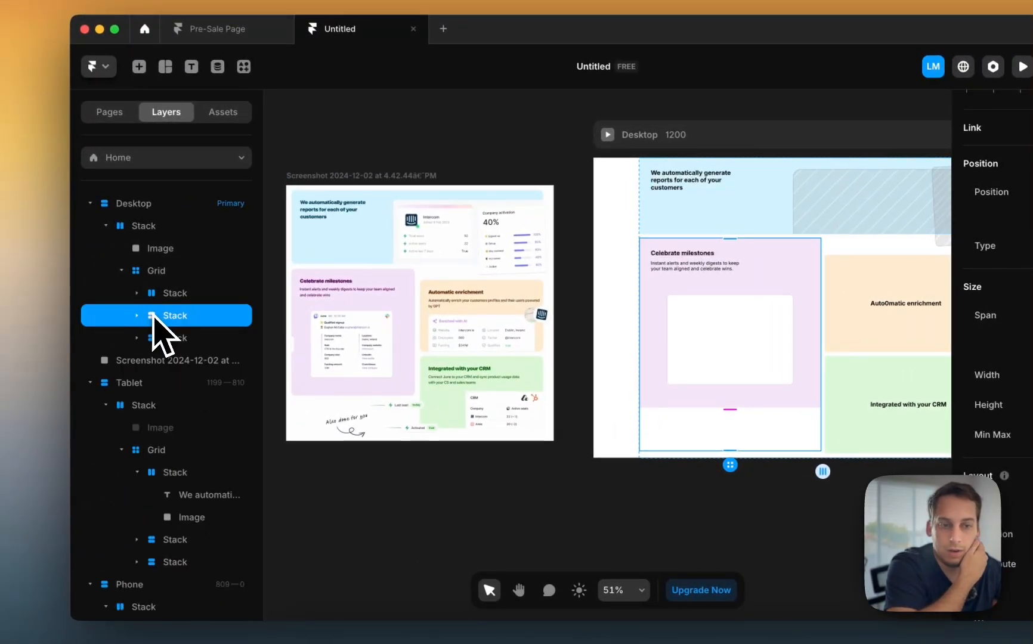
pyautogui.click(137, 315)
pyautogui.click(173, 338)
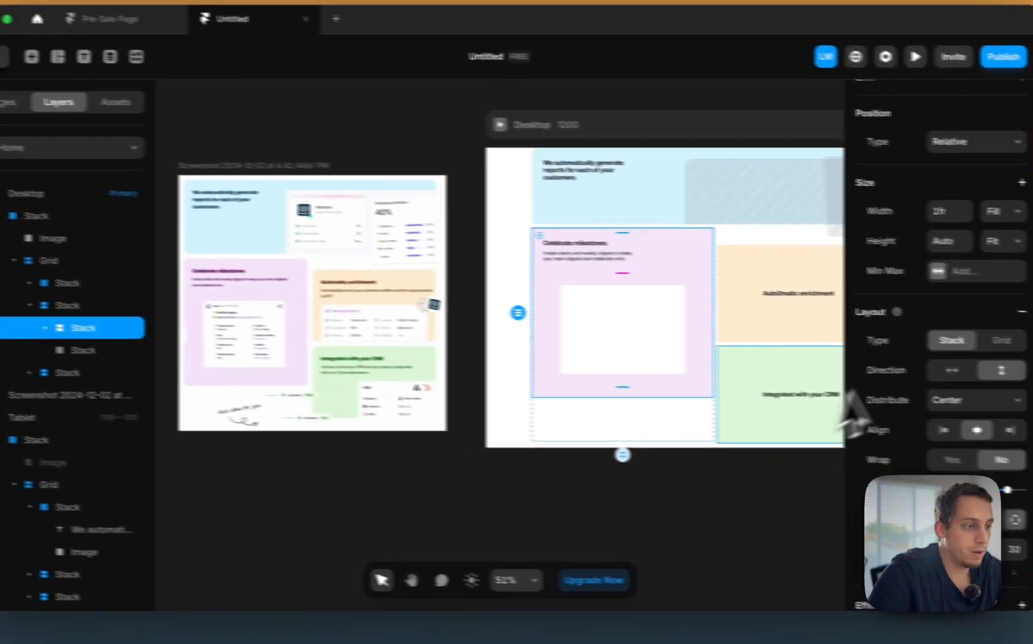
pyautogui.scroll(-4, 1031, 403)
pyautogui.scroll(-3, 875, 403)
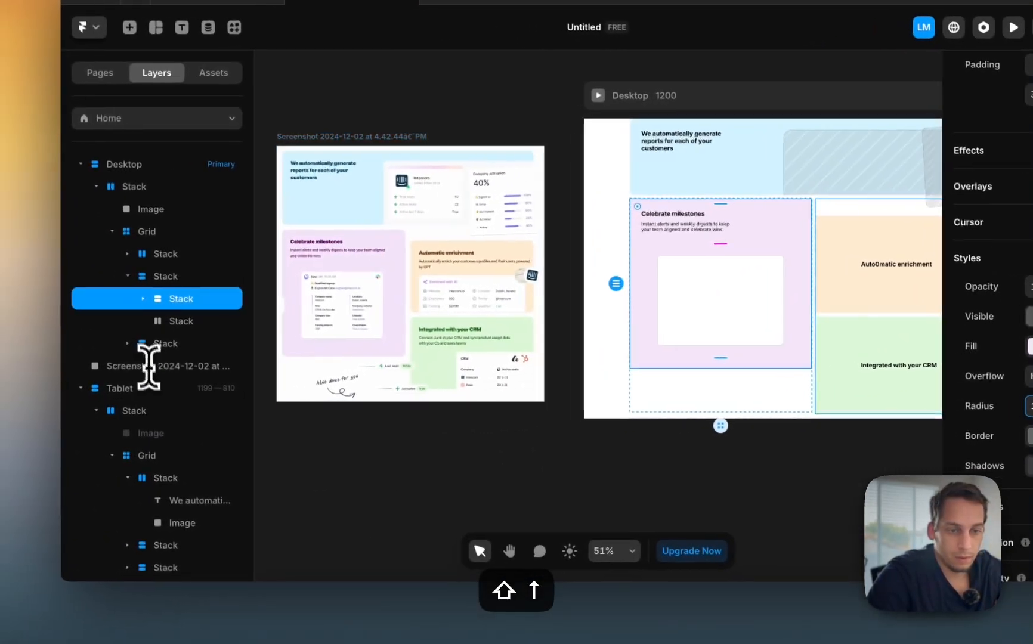
# Step: Increase the corner radius of the orange enrichment card stack in the Desktop grid
pyautogui.click(36, 361)
pyautogui.click(136, 343)
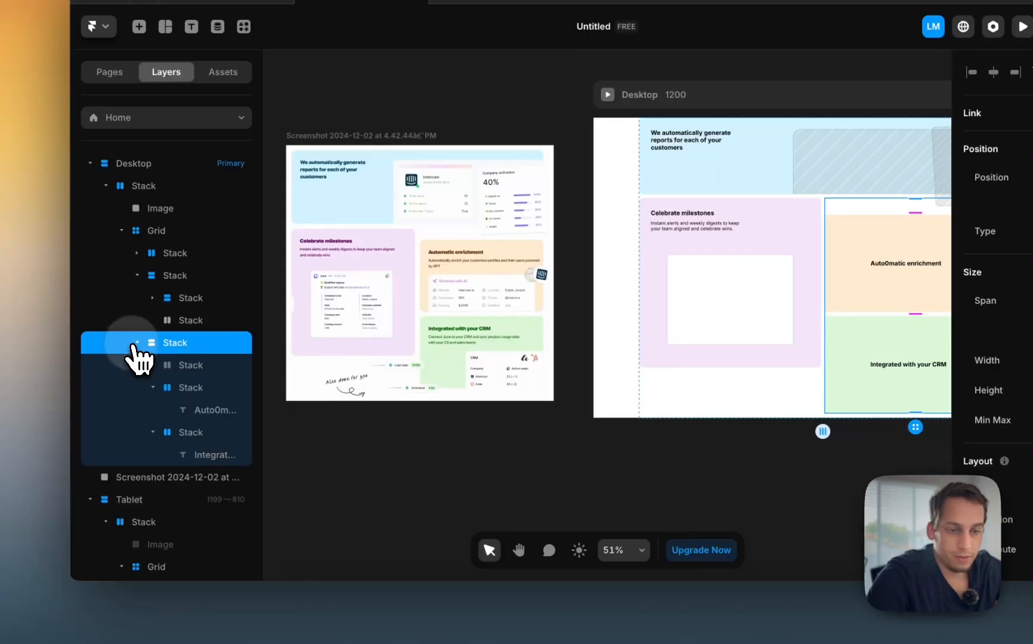
pyautogui.click(166, 387)
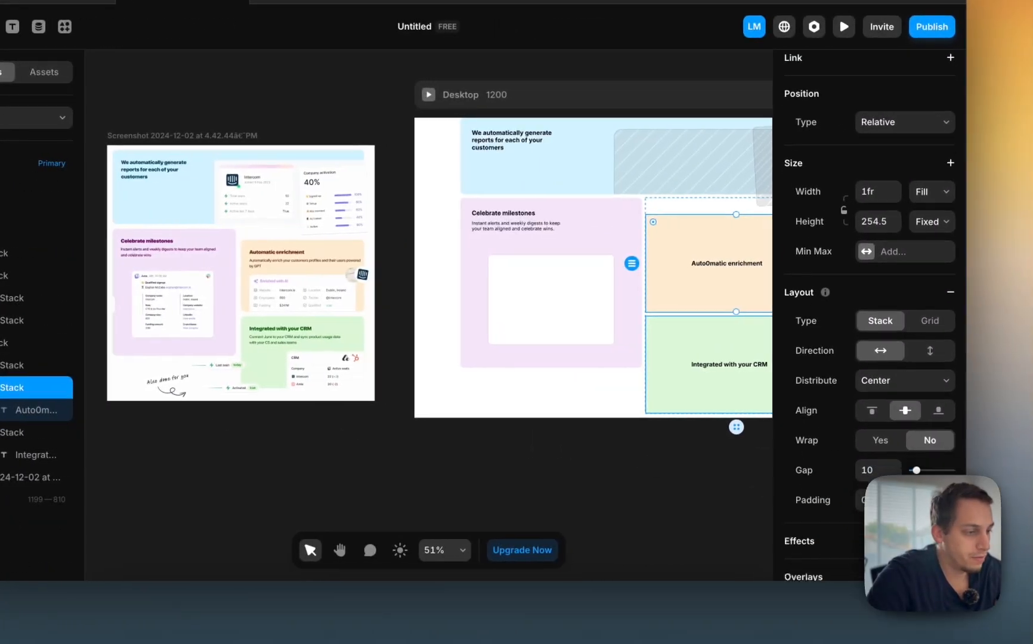
pyautogui.scroll(-8, 865, 310)
pyautogui.hotkey('shift', 'Up')
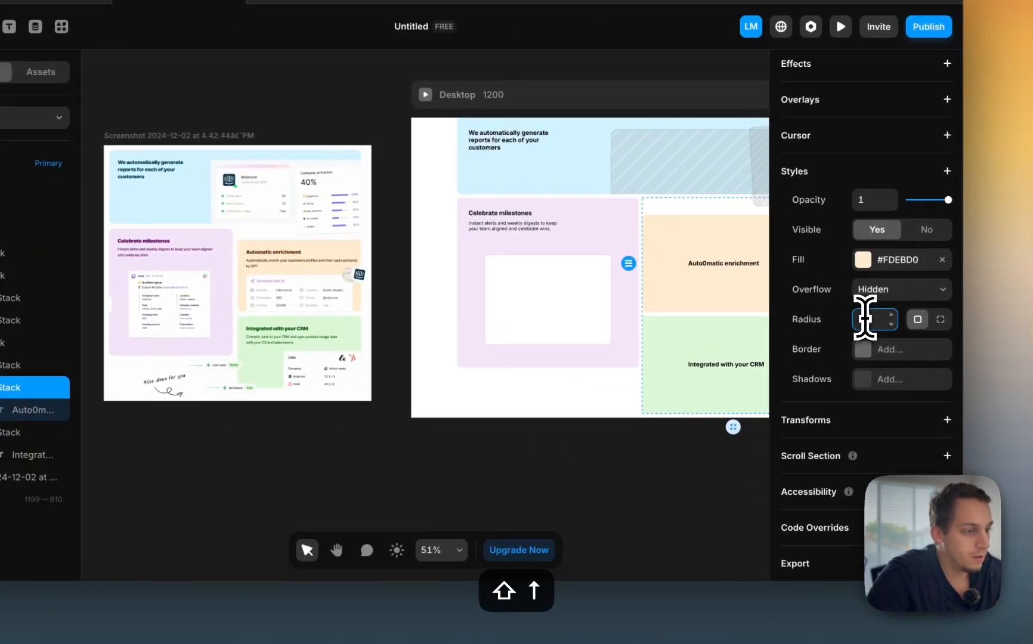
# Step: Increase the corner radius of the green "Integrated with your CRM" card stack
pyautogui.click(24, 433)
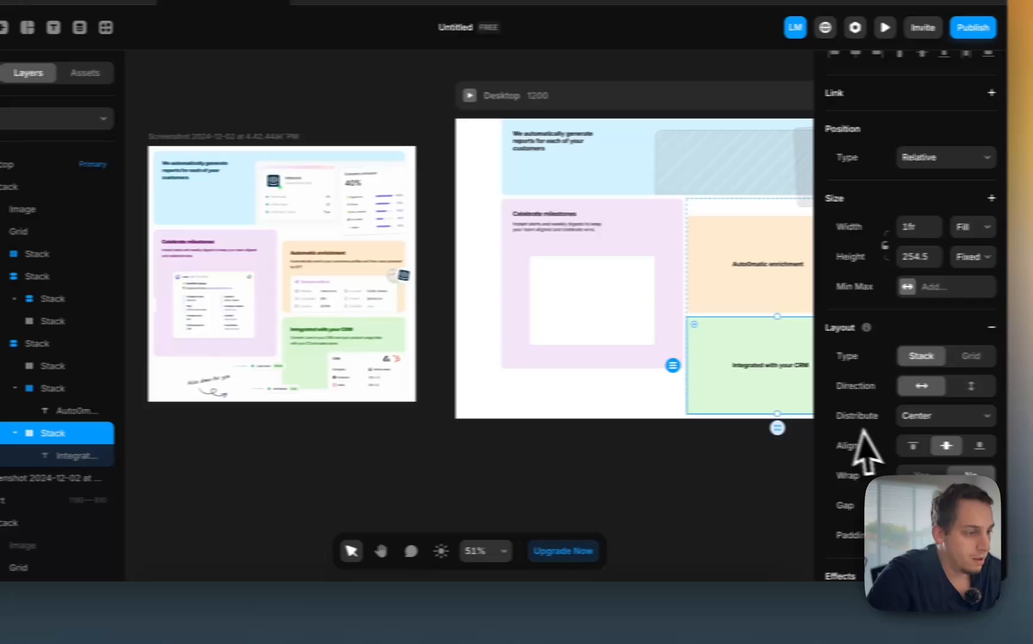
pyautogui.scroll(-8, 865, 445)
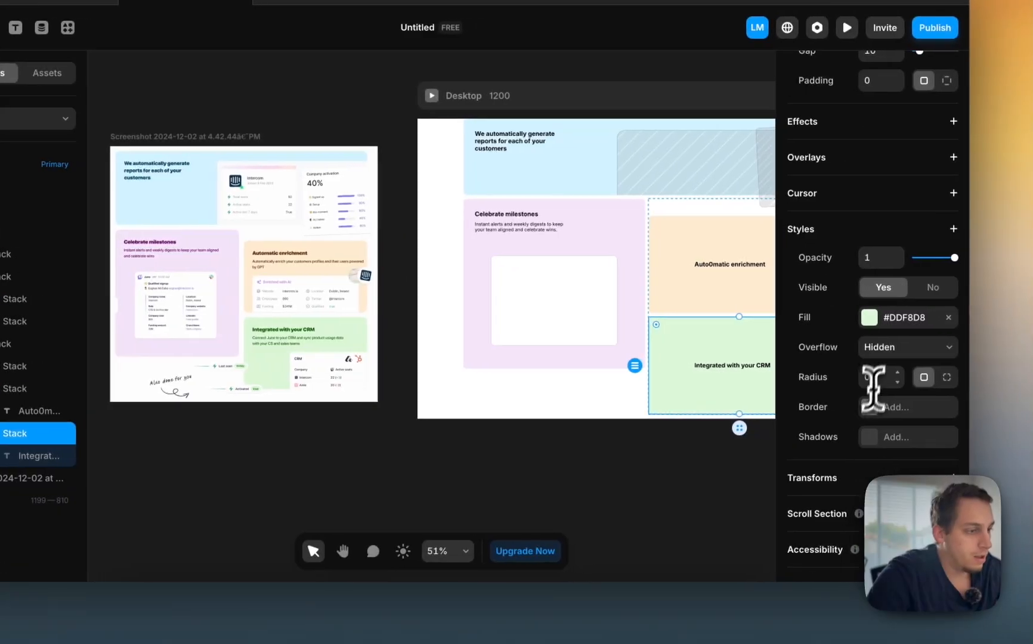
pyautogui.click(872, 376)
pyautogui.hotkey('shift', 'Up')
pyautogui.click(710, 466)
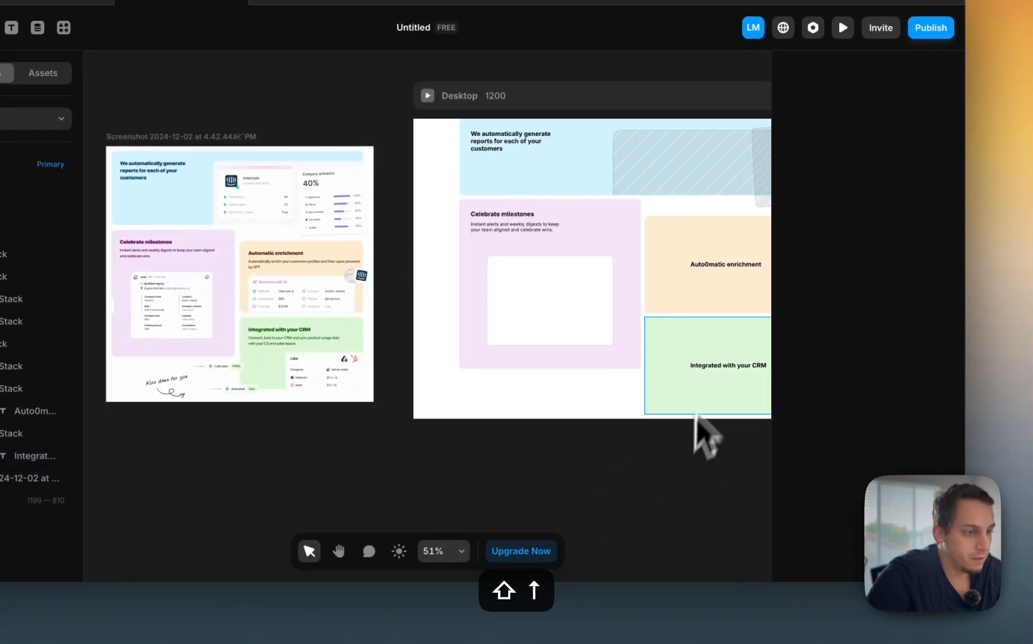
# Step: Replace the white fill of the frame inside the purple card with an image fill
pyautogui.scroll(5, 720, 381)
pyautogui.scroll(-6, 722, 381)
pyautogui.scroll(-2, 722, 382)
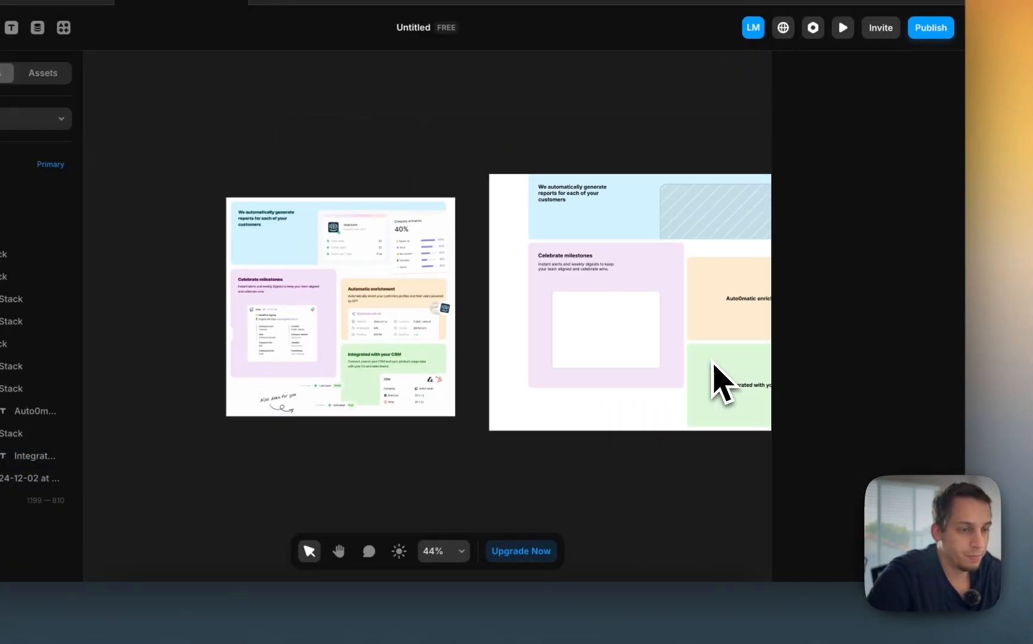
pyautogui.click(646, 358)
pyautogui.scroll(-5, 946, 381)
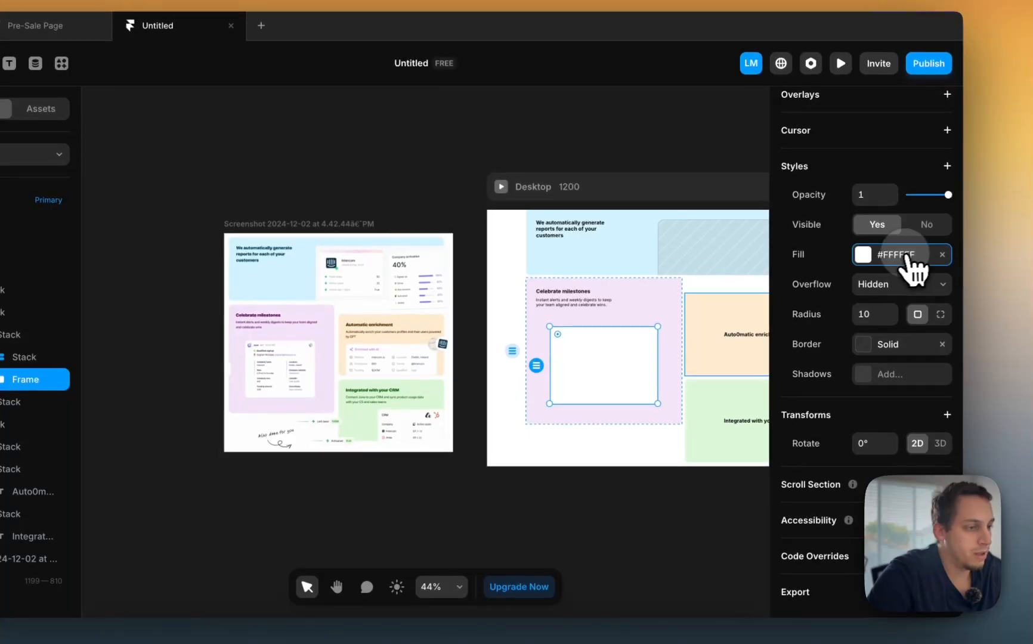
pyautogui.click(907, 254)
pyautogui.click(729, 285)
pyautogui.click(472, 501)
# Step: Duplicate the purple card's description text into the orange card stack and place it after the heading
pyautogui.hscroll(2, 530, 485)
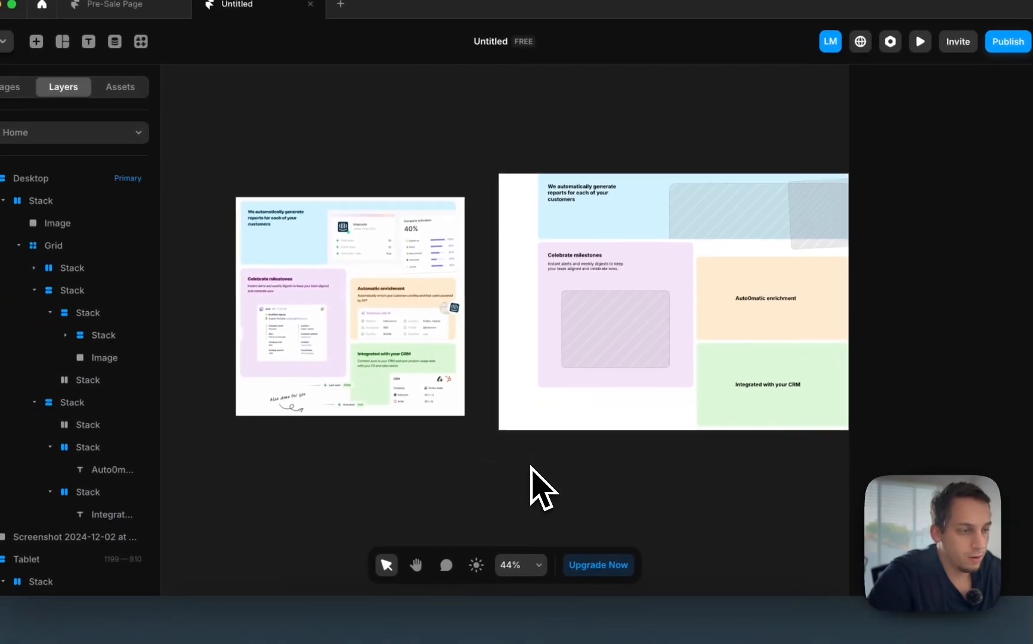
pyautogui.scroll(-2, 538, 485)
pyautogui.scroll(4, 652, 287)
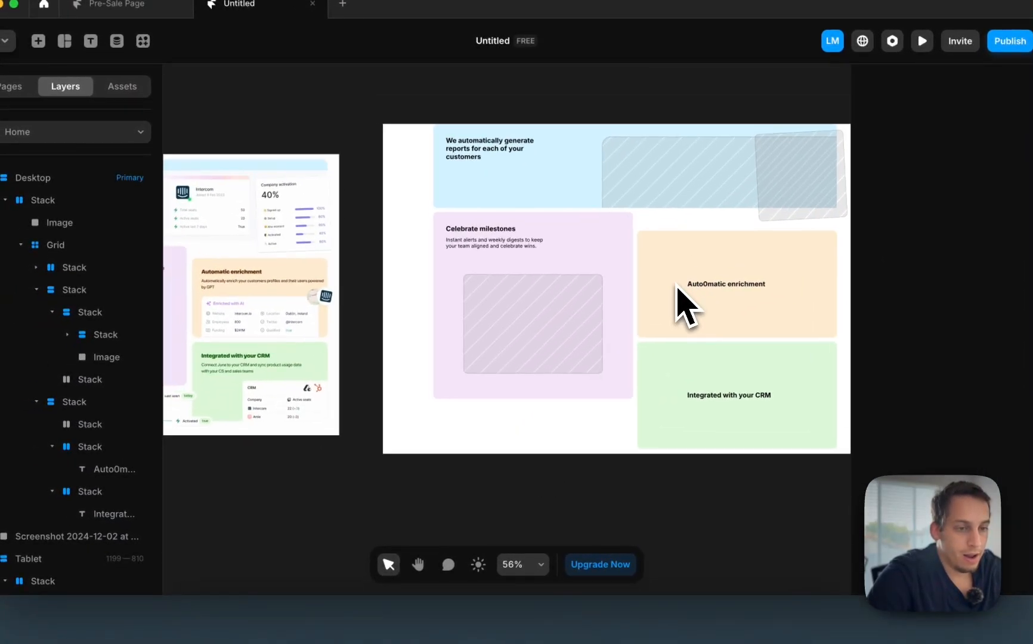
pyautogui.hscroll(-1, 674, 263)
pyautogui.click(672, 275)
pyautogui.click(530, 237)
pyautogui.click(528, 237)
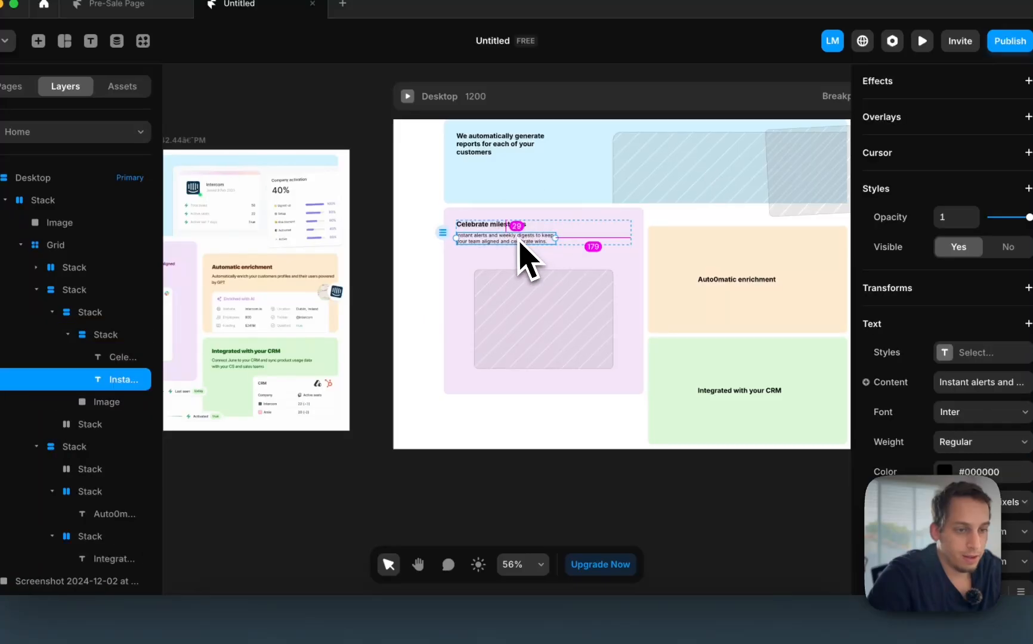
pyautogui.moveTo(553, 499); pyautogui.dragTo(751, 298)
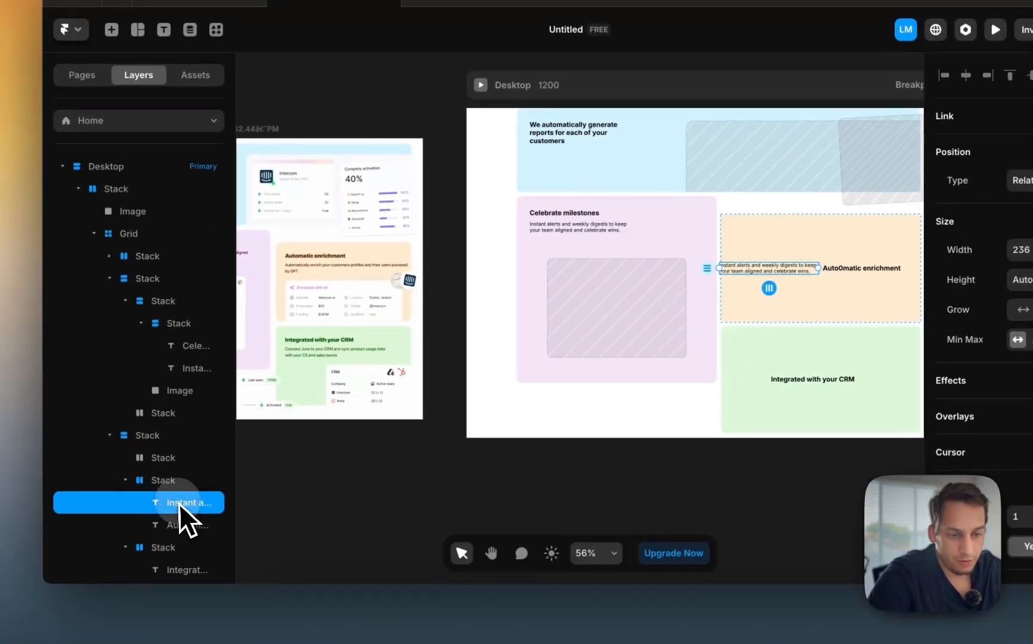
pyautogui.moveTo(101, 515); pyautogui.dragTo(104, 539)
# Step: Give the orange card stack a vertical direction, Start distribution, left alignment and a padding of 30
pyautogui.click(168, 485)
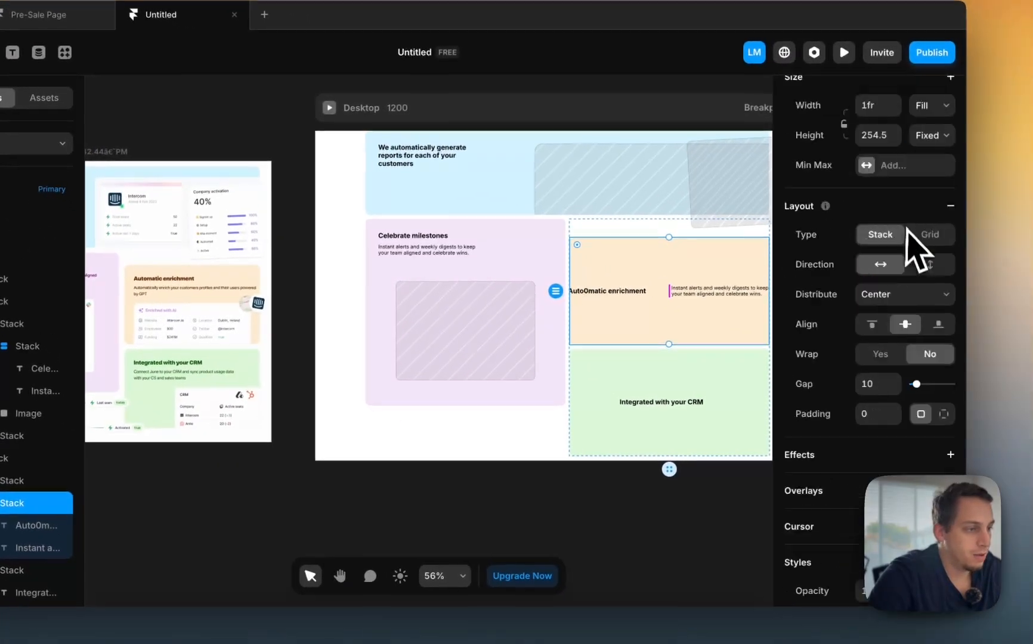
pyautogui.scroll(3, 917, 251)
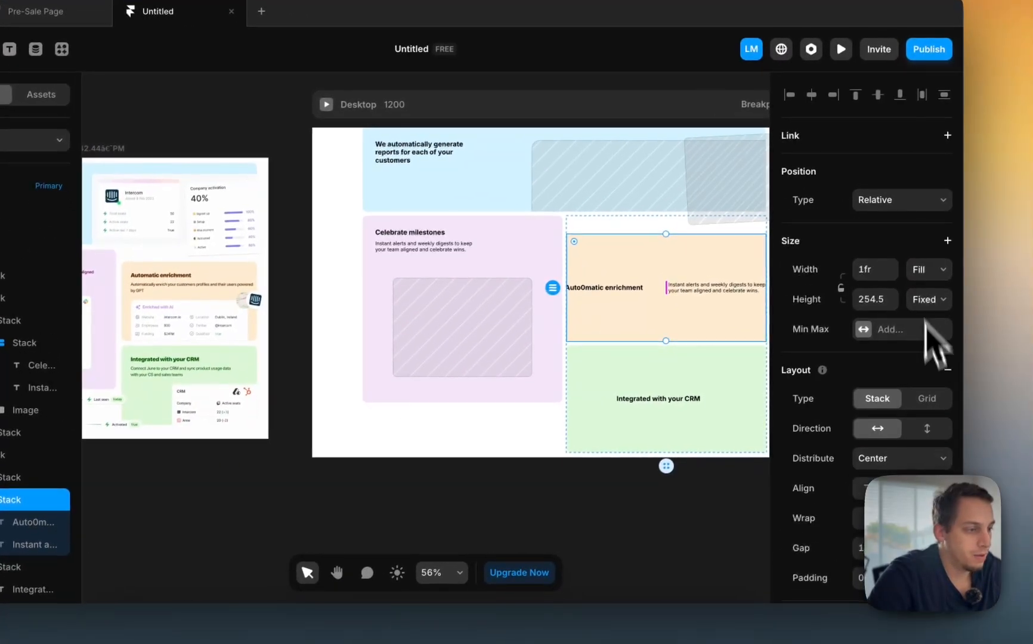
pyautogui.click(931, 432)
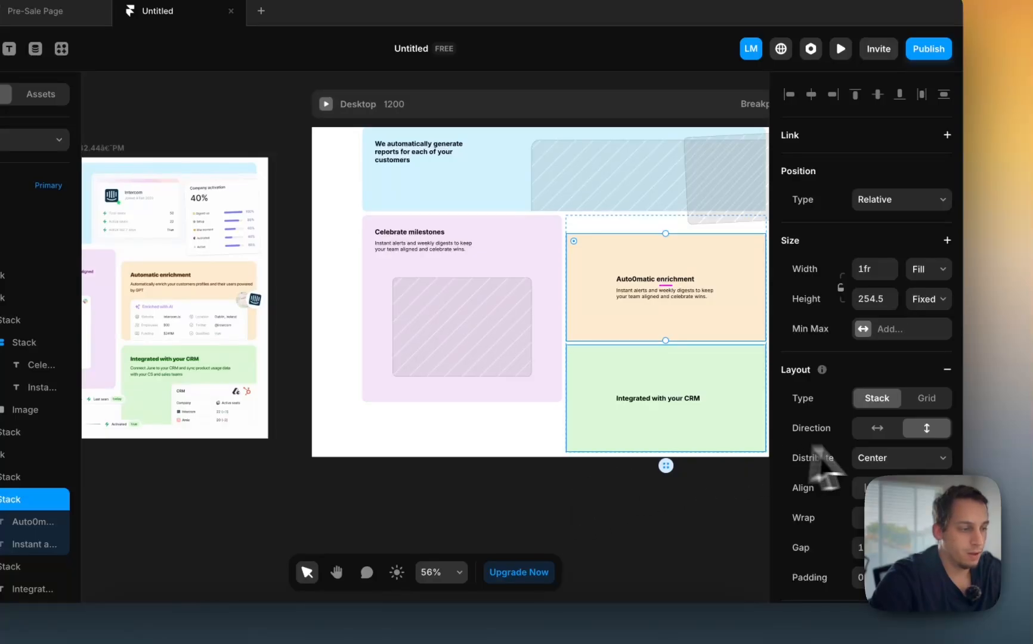
pyautogui.click(889, 457)
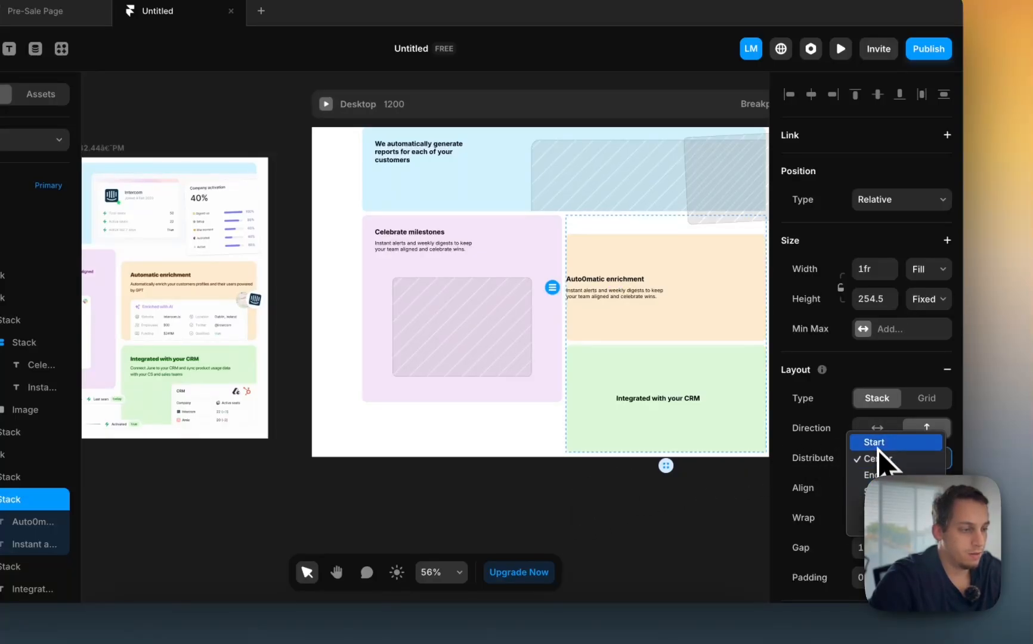
pyautogui.click(876, 443)
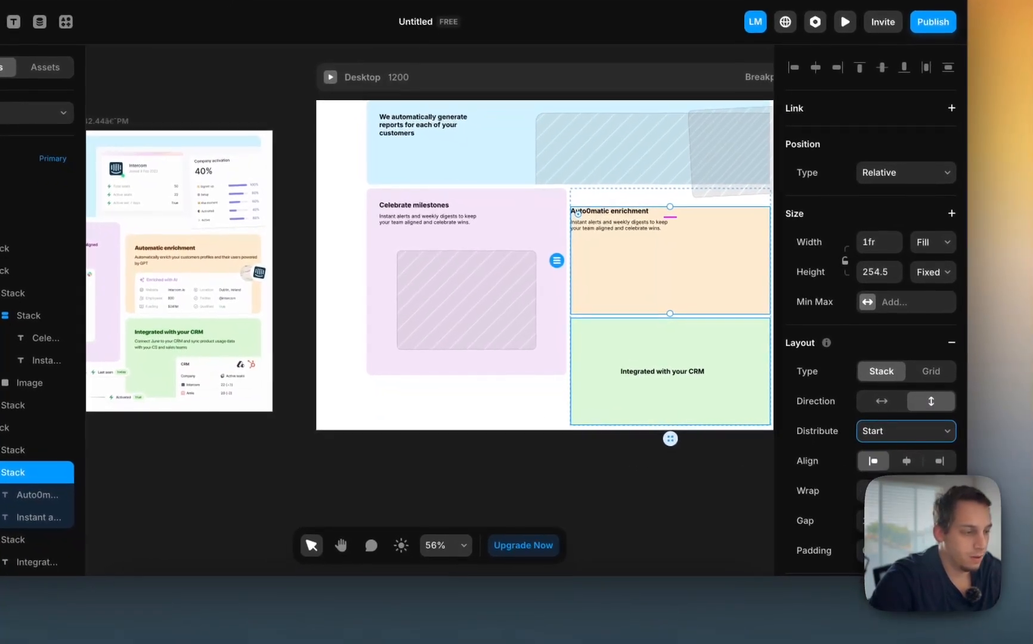
pyautogui.scroll(-4, 868, 311)
pyautogui.hotkey('shift', 'Up')
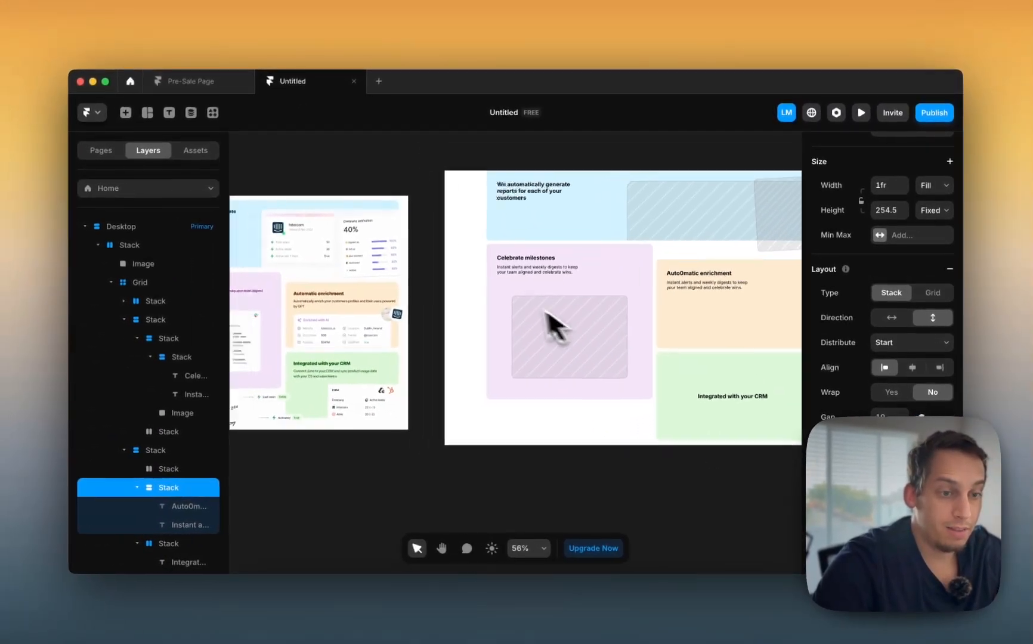
# Step: Compare the orange and green cards in the reference screenshot with the Desktop layout, checking text and image placement
pyautogui.hscroll(-3, 547, 309)
pyautogui.hscroll(5, 454, 300)
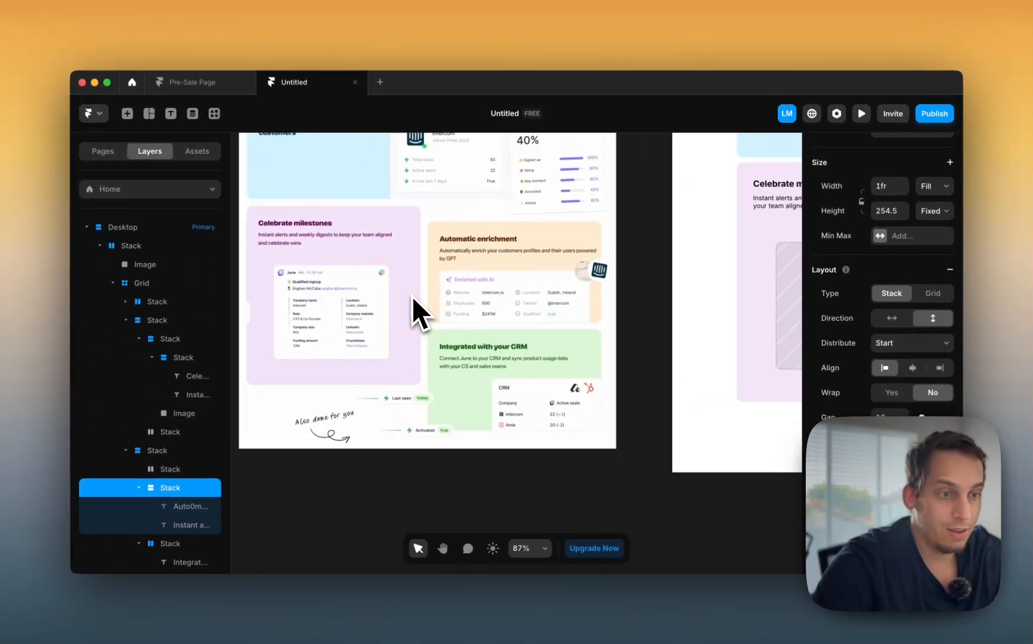
pyautogui.scroll(3, 580, 233)
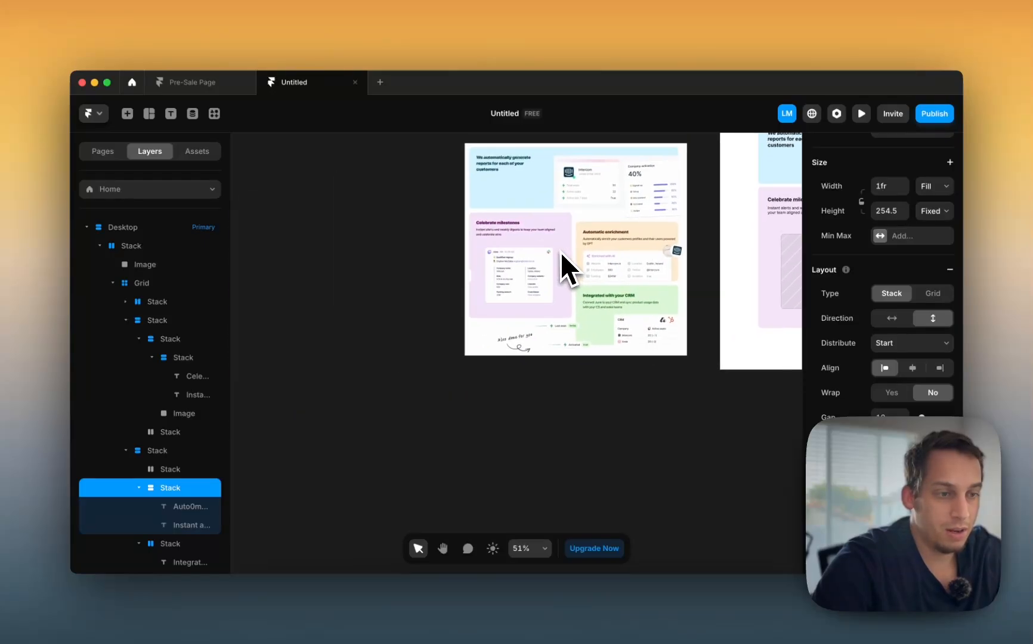
pyautogui.scroll(5, 601, 250)
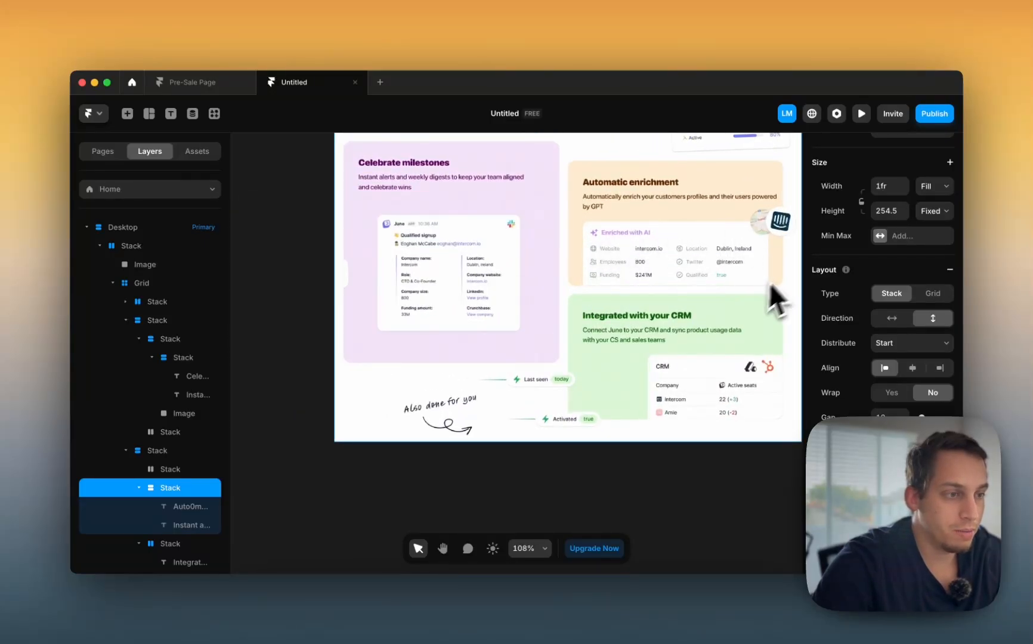
pyautogui.hscroll(5, 640, 236)
pyautogui.scroll(-5, 639, 235)
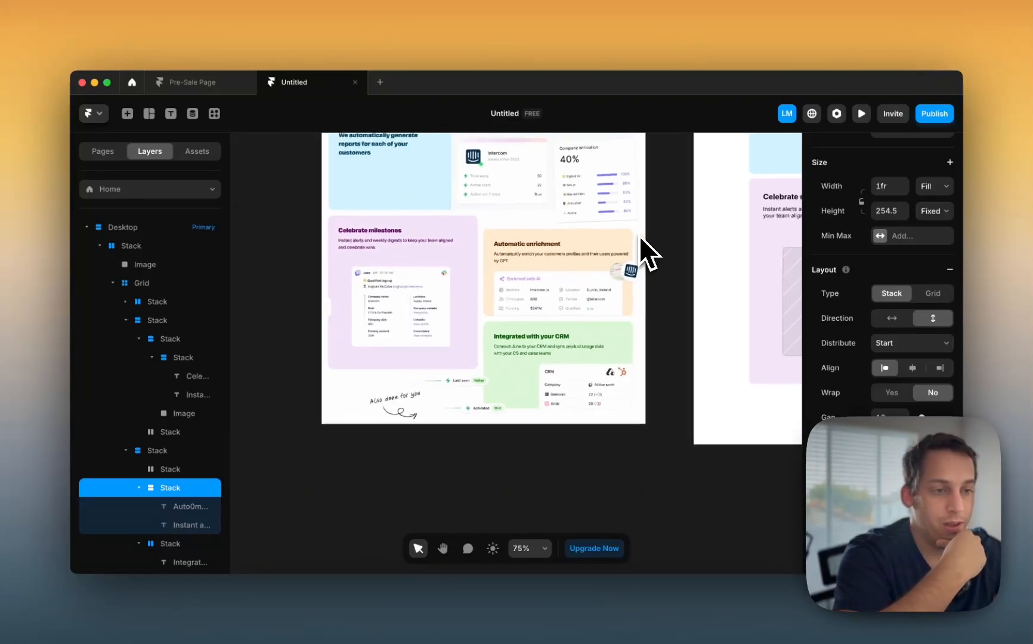
pyautogui.scroll(3, 639, 236)
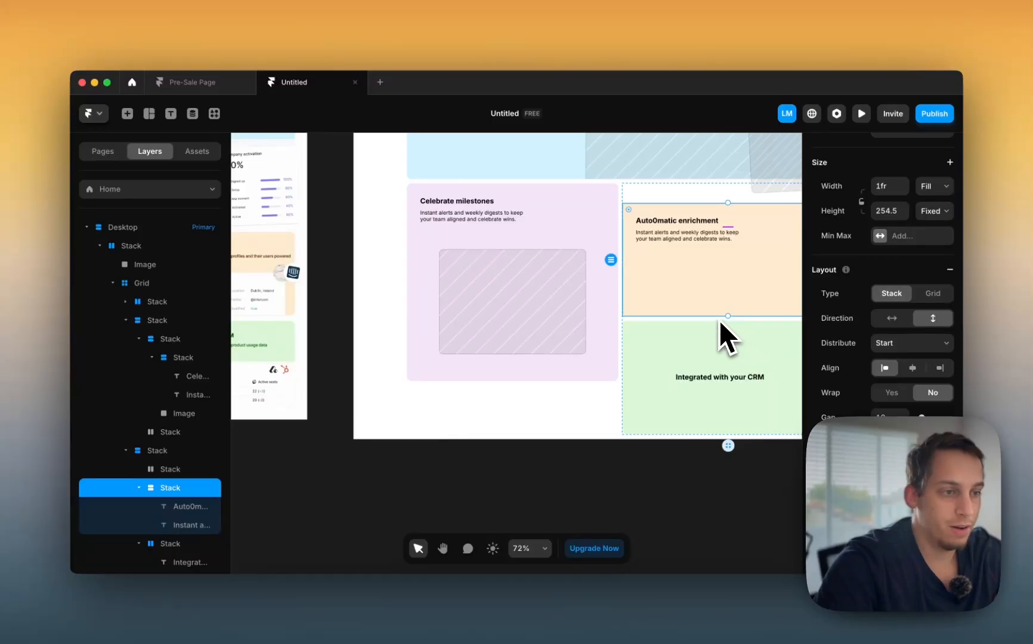
pyautogui.hscroll(1, 717, 318)
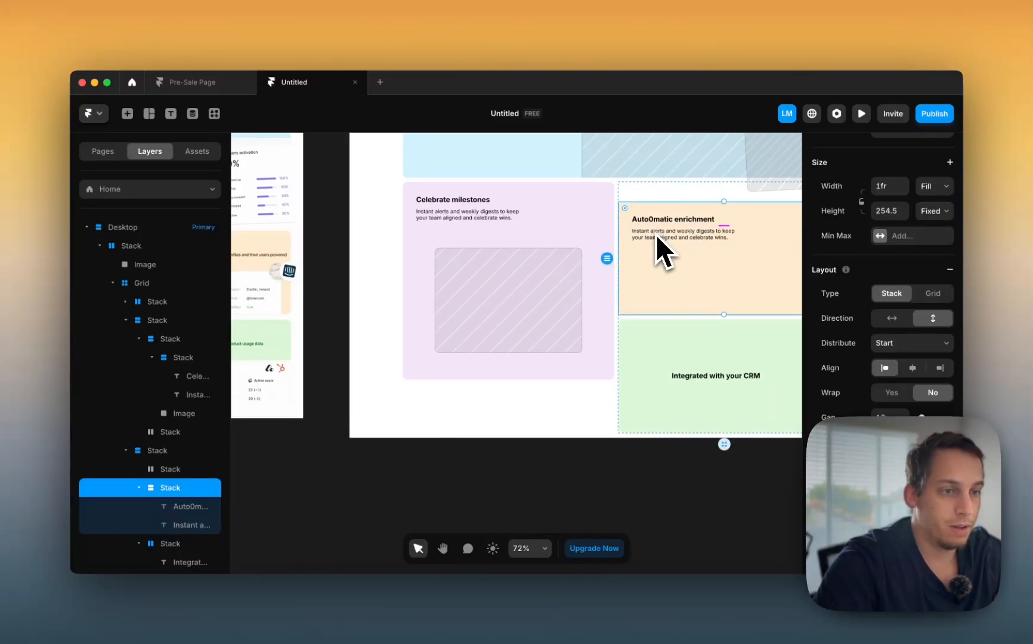
pyautogui.scroll(3, 655, 241)
pyautogui.hscroll(-6, 656, 241)
pyautogui.hscroll(4, 656, 241)
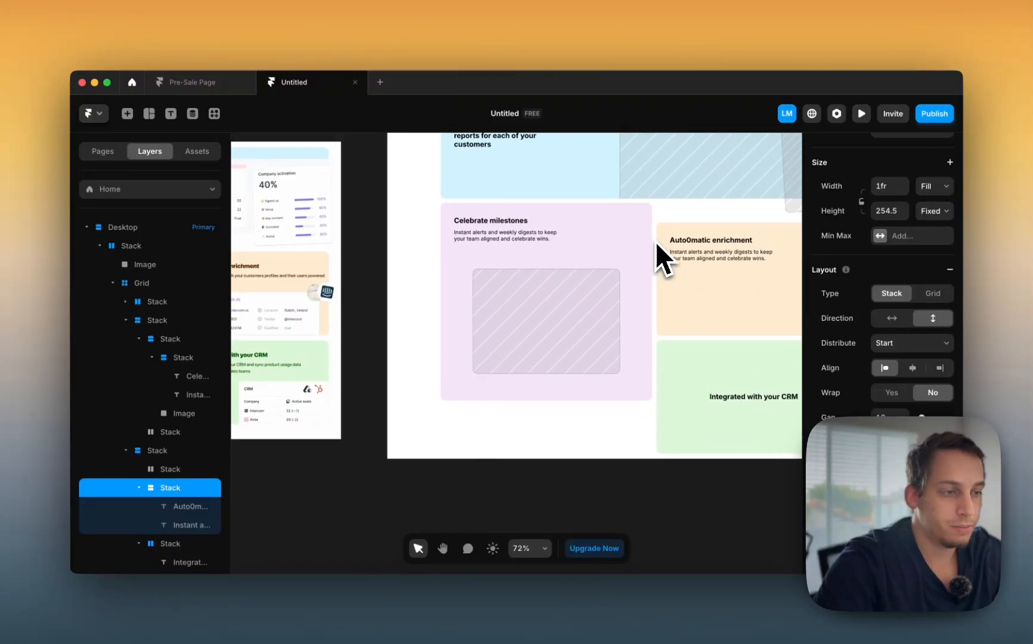
# Step: Set only the bottom padding of the orange card stack to 0
pyautogui.hscroll(2, 656, 242)
pyautogui.click(944, 443)
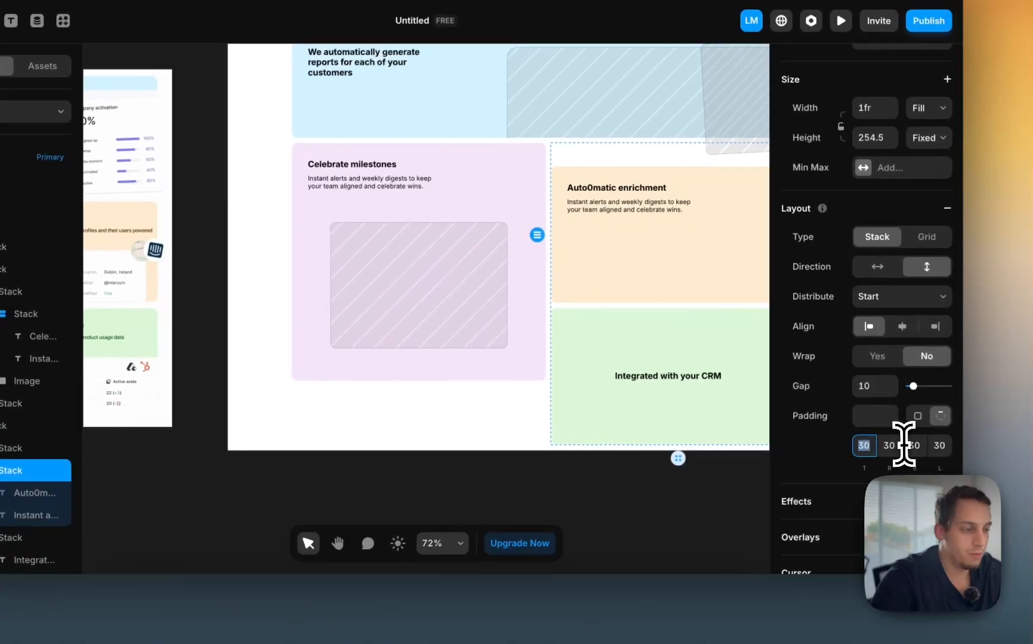
pyautogui.click(912, 445)
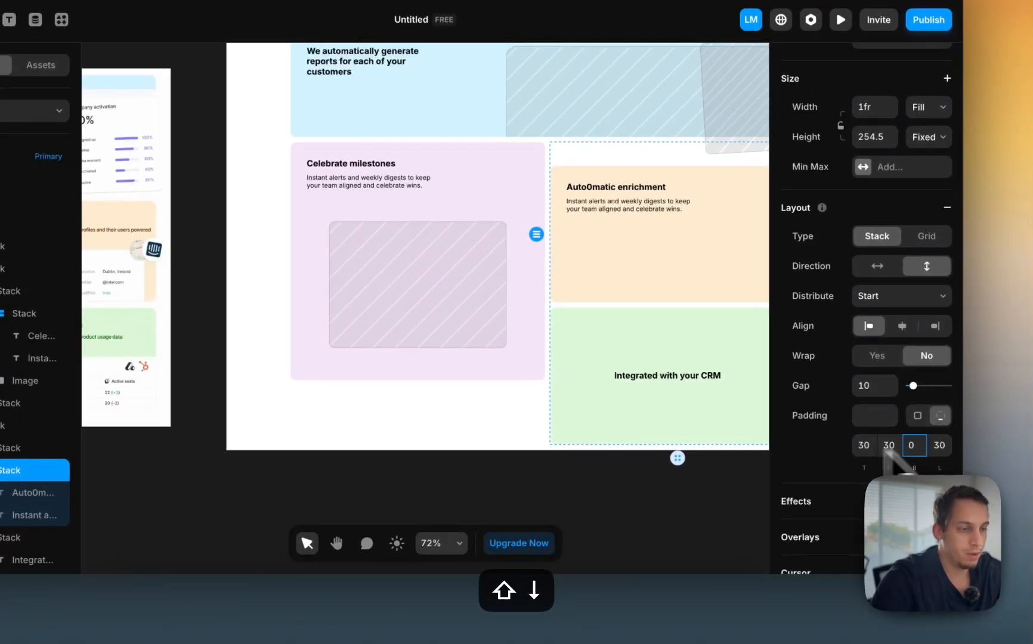
# Step: Duplicate the purple card's image placeholder into the orange card below the description, widen it to 416, and select the orange card stack
pyautogui.scroll(-2, 513, 531)
pyautogui.click(422, 325)
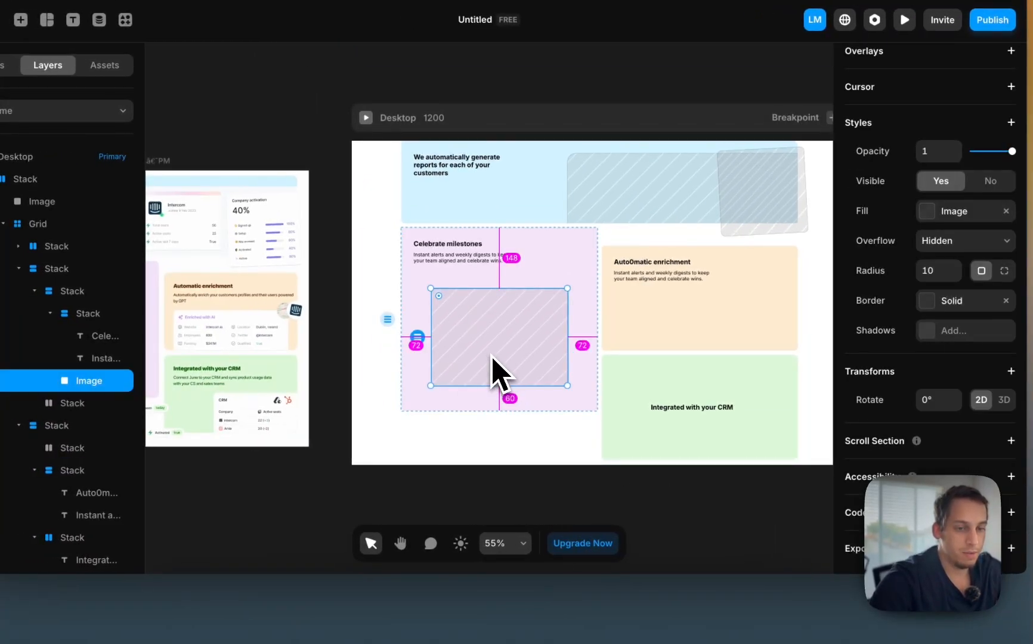
pyautogui.moveTo(500, 373); pyautogui.dragTo(773, 327)
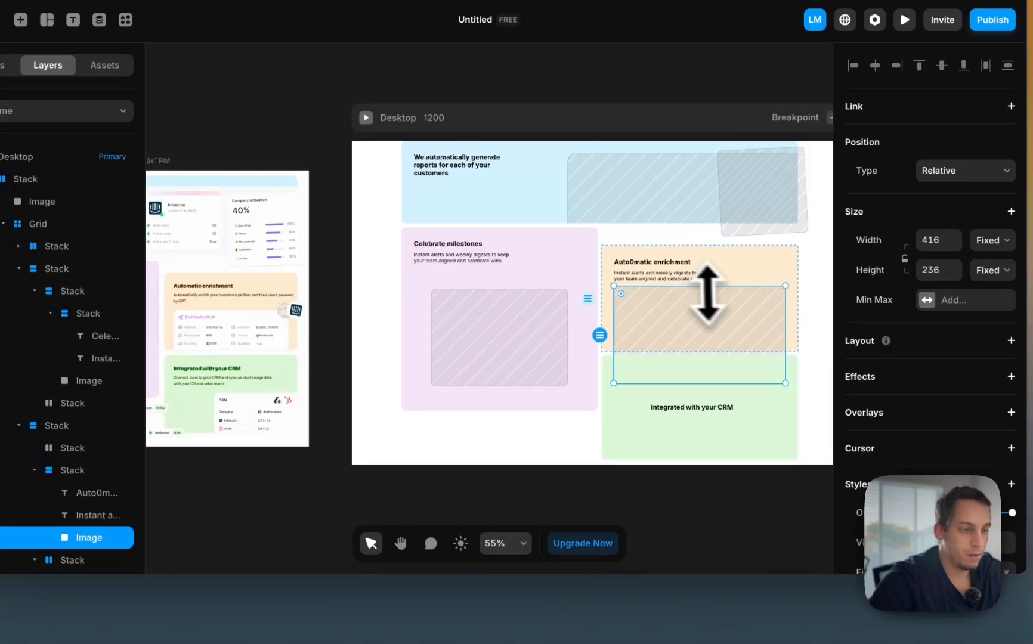
pyautogui.moveTo(708, 295); pyautogui.dragTo(692, 315)
pyautogui.click(79, 471)
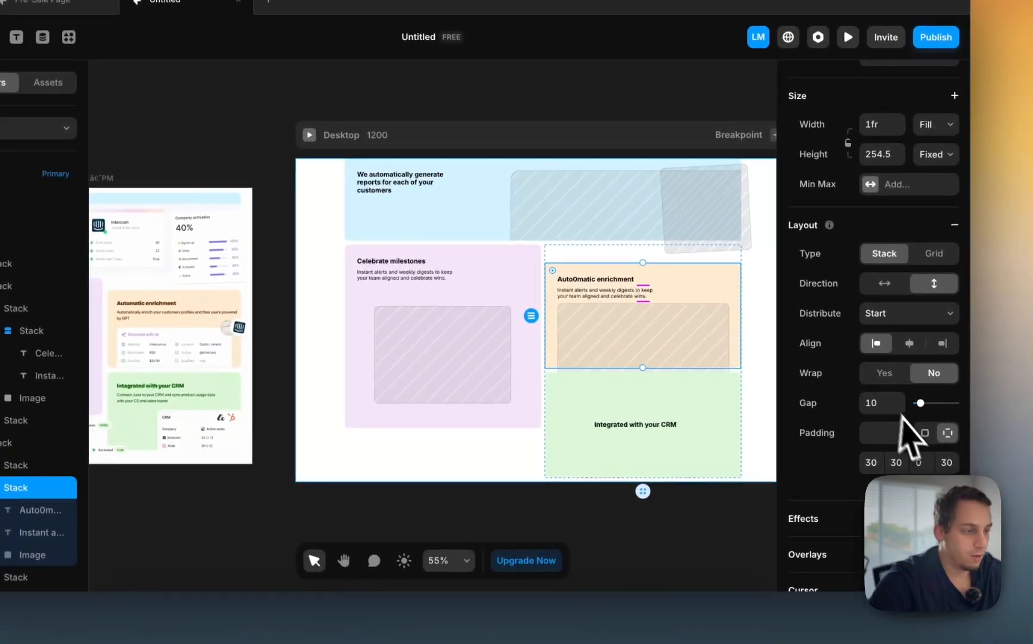
pyautogui.click(1016, 387)
pyautogui.hotkey('shift', 'Down')
pyautogui.hotkey('shift', 'Up')
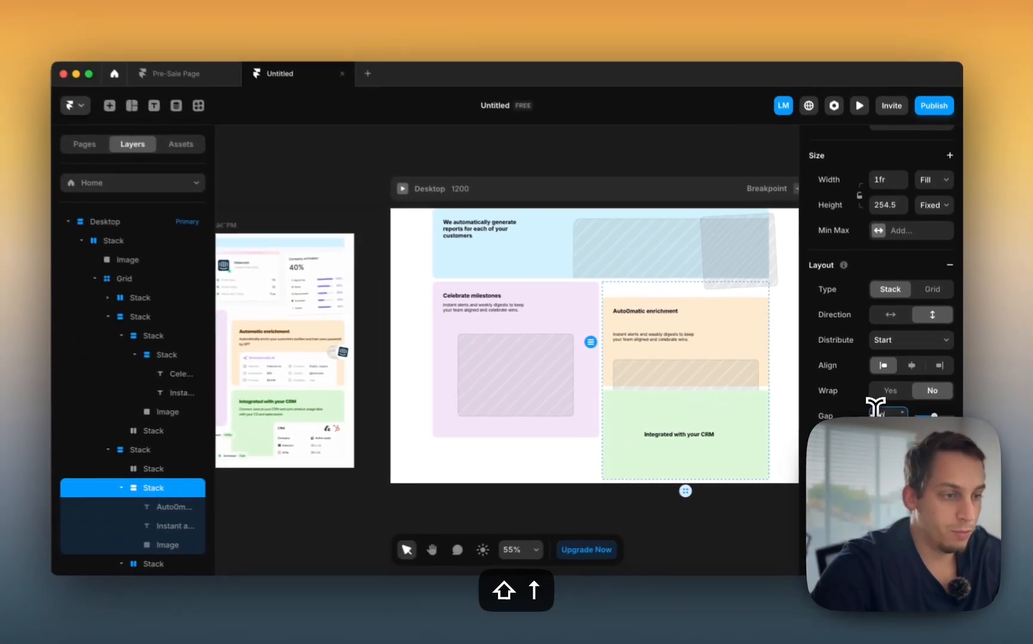
pyautogui.hotkey('shift', 'Down')
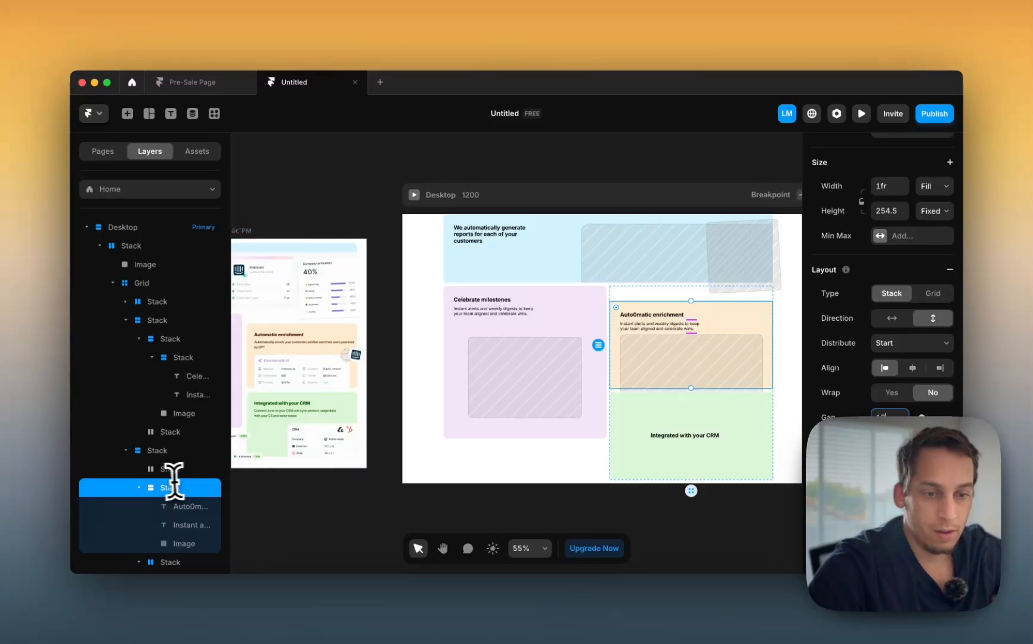
# Step: Wrap the orange card's heading and description in their own stack and align its contents to the left
pyautogui.click(182, 507)
pyautogui.keyDown('shift'); pyautogui.click(190, 525); pyautogui.keyUp('shift')
pyautogui.rightClick(179, 524)
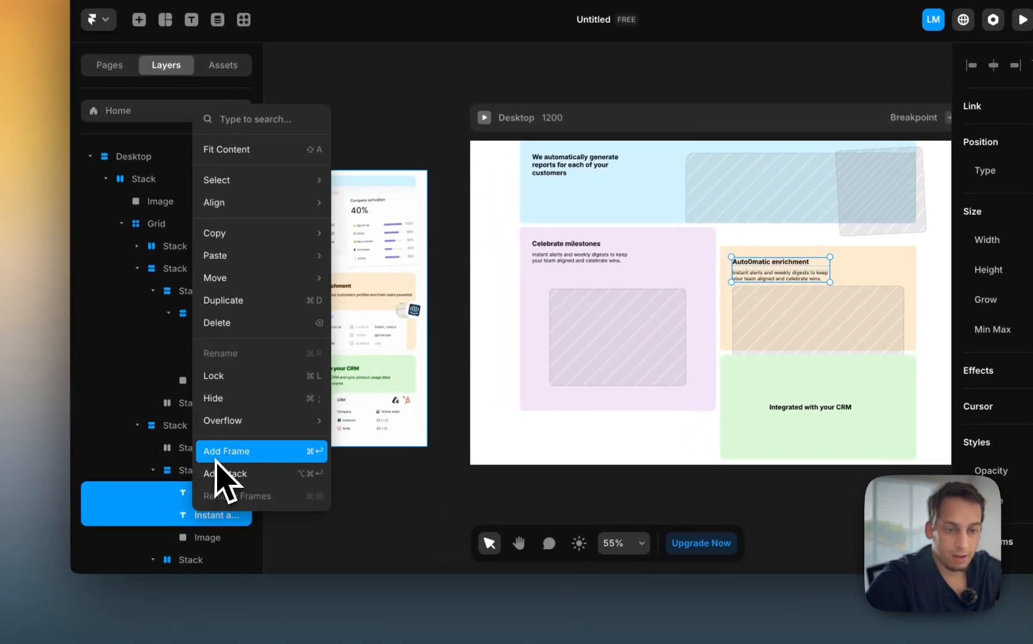
pyautogui.click(222, 473)
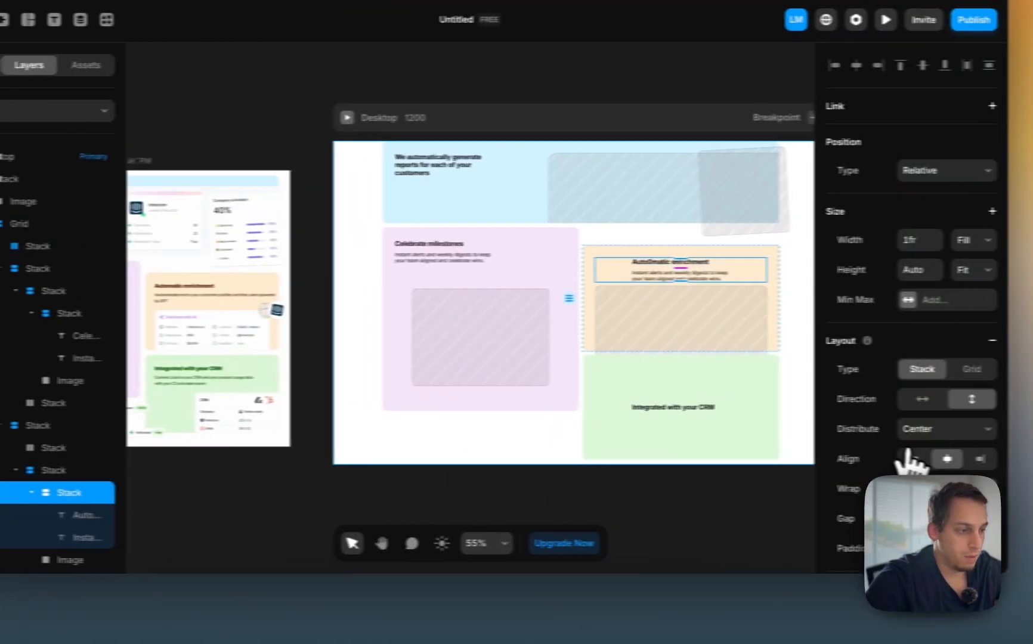
pyautogui.click(1032, 459)
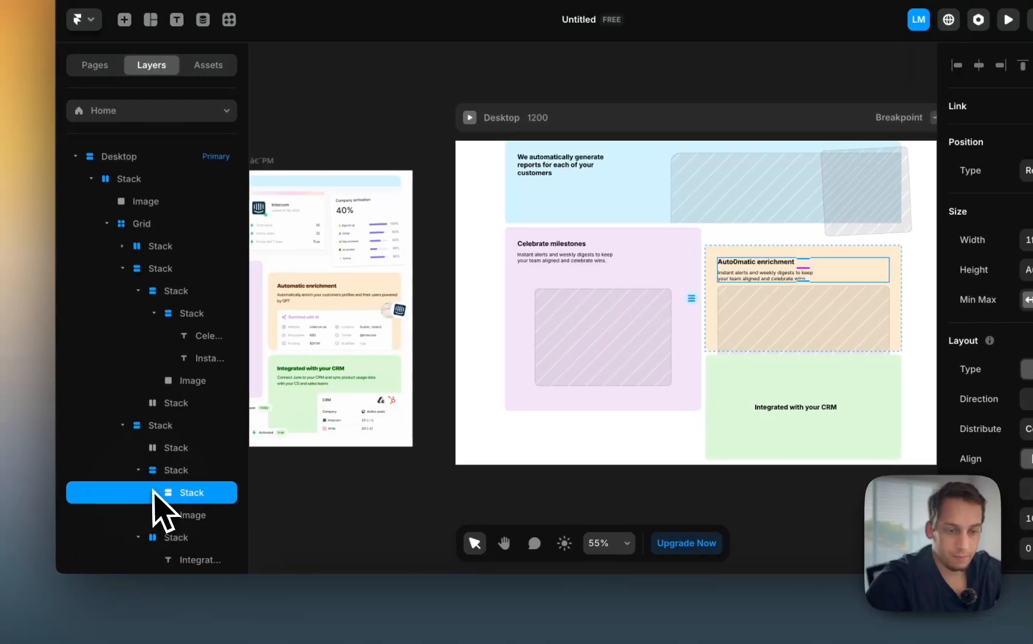
# Step: Increase the orange card stack's gap to widen the space between the text group and the image placeholder
pyautogui.click(168, 471)
pyautogui.click(1032, 385)
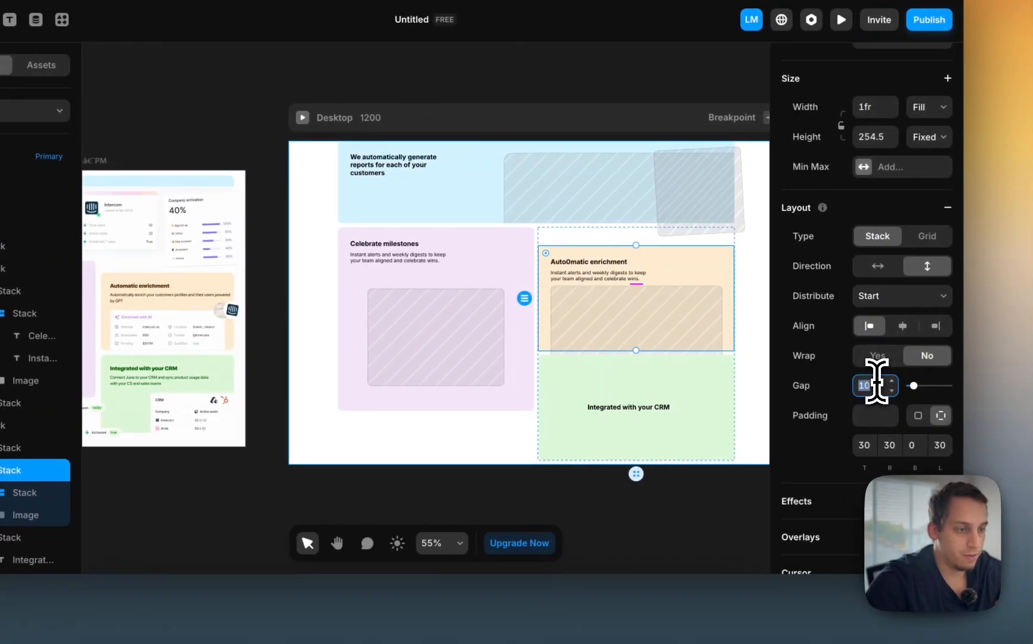
pyautogui.hotkey('shift', 'Up')
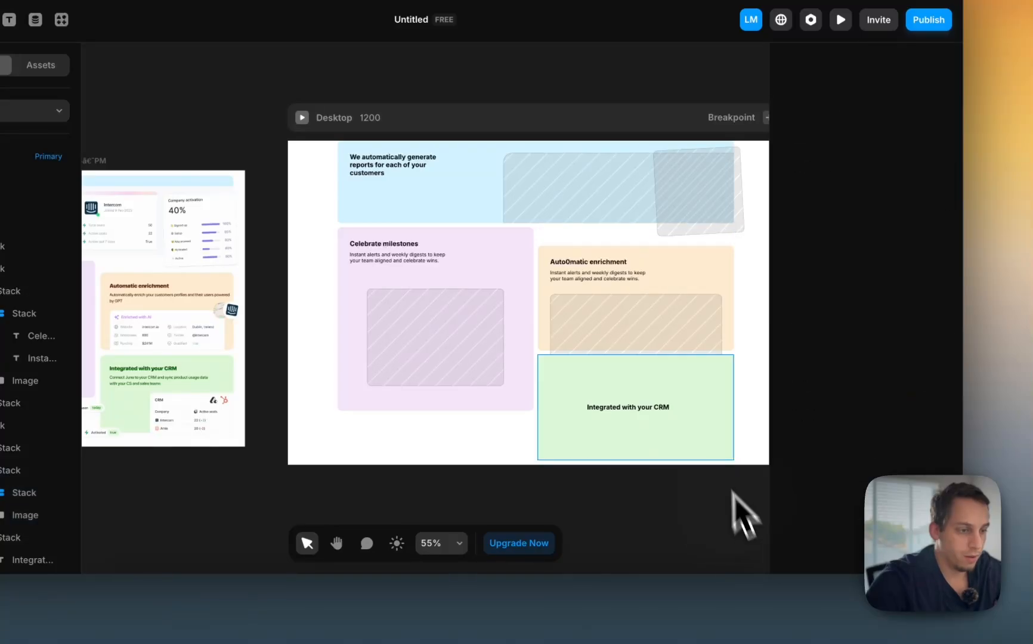
# Step: Set the orange card's image placeholder height to Fill and its two bottom corner radii to 0
pyautogui.click(646, 351)
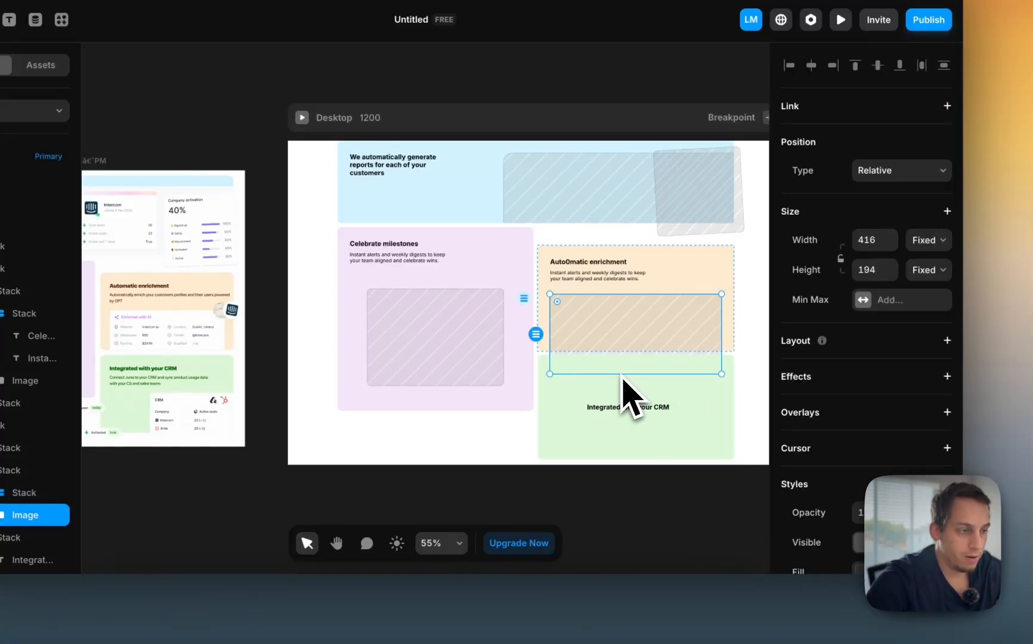
pyautogui.click(931, 269)
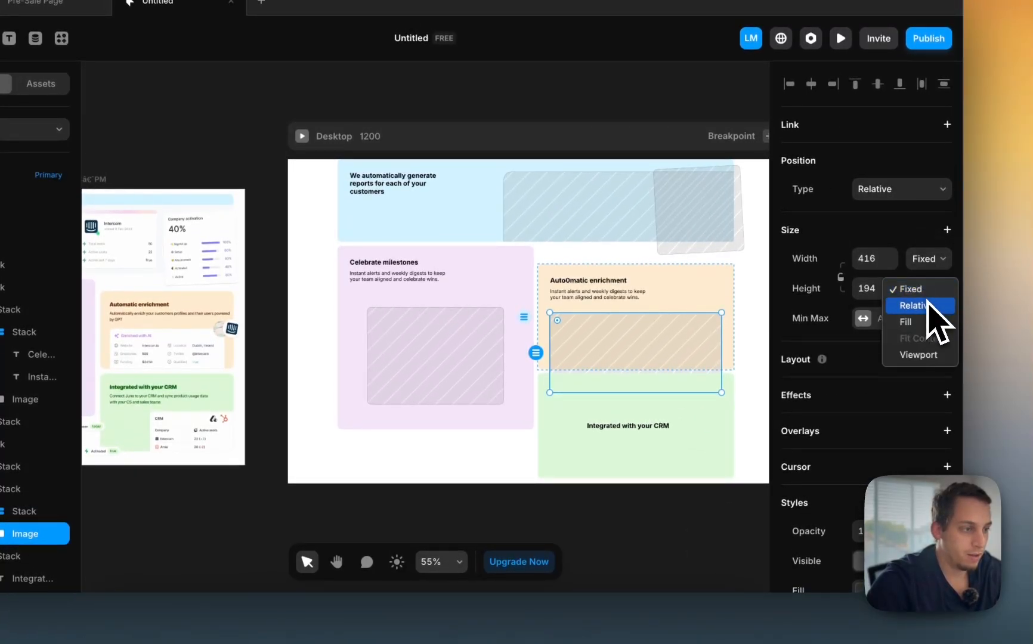
pyautogui.click(916, 322)
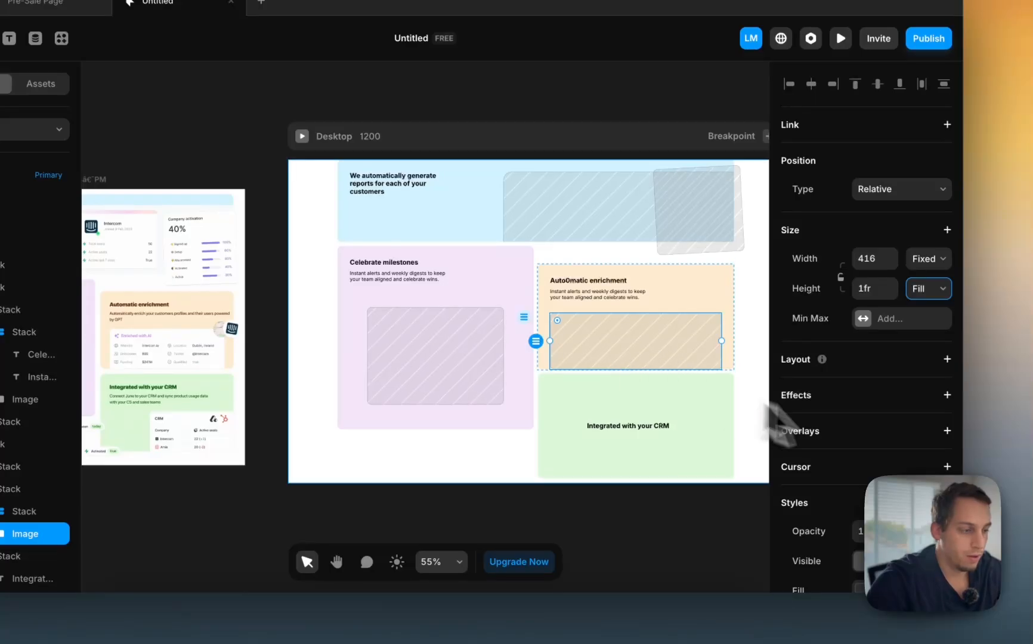
pyautogui.scroll(-6, 883, 455)
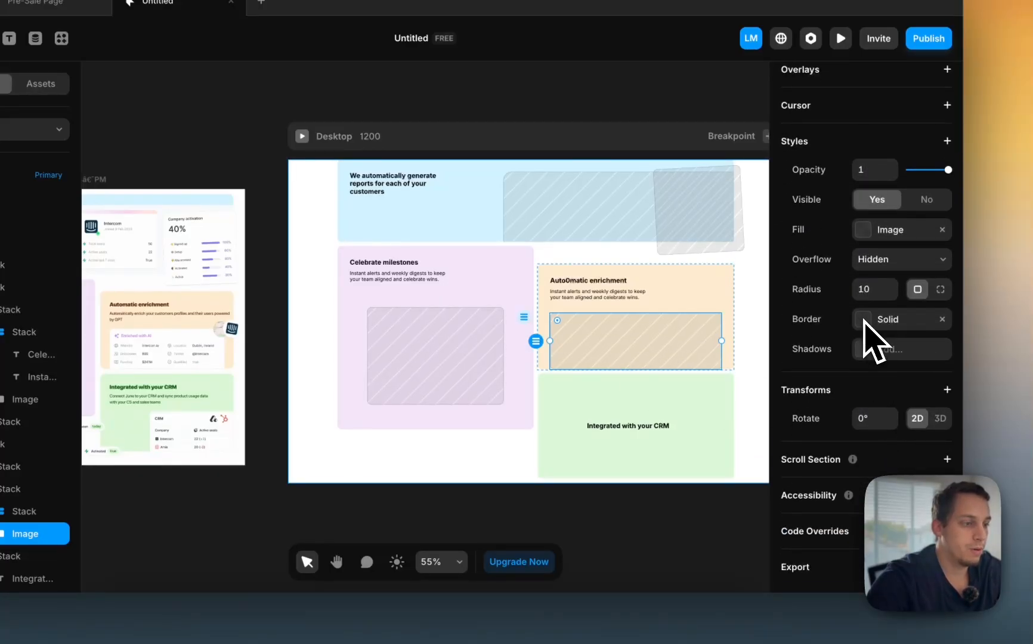
pyautogui.click(941, 289)
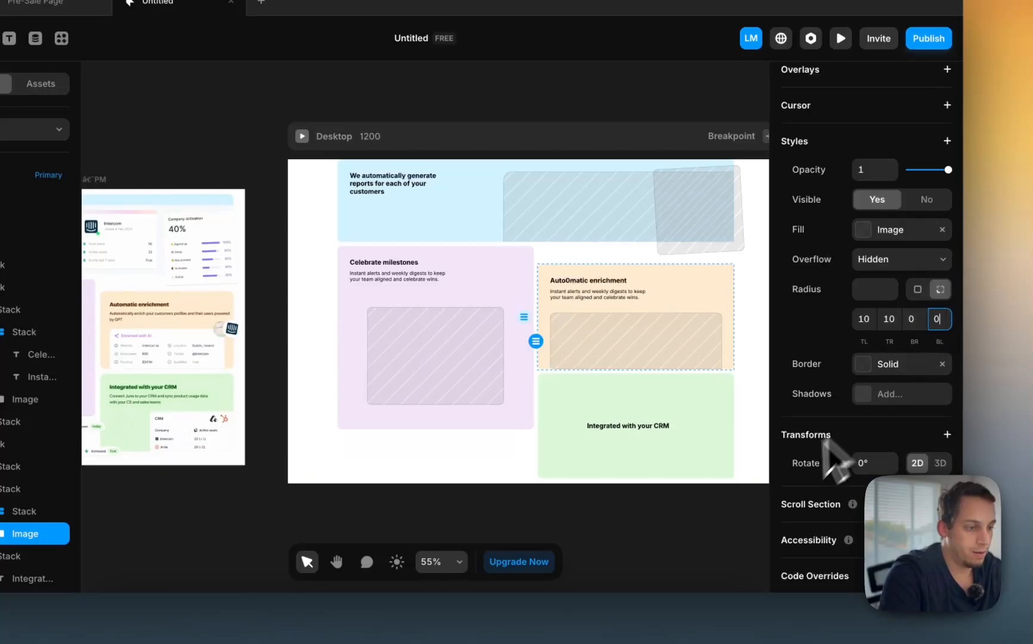
pyautogui.click(768, 525)
# Step: Set only the bottom border width of the orange card's image placeholder to 0
pyautogui.scroll(5, 713, 267)
pyautogui.scroll(2, 713, 266)
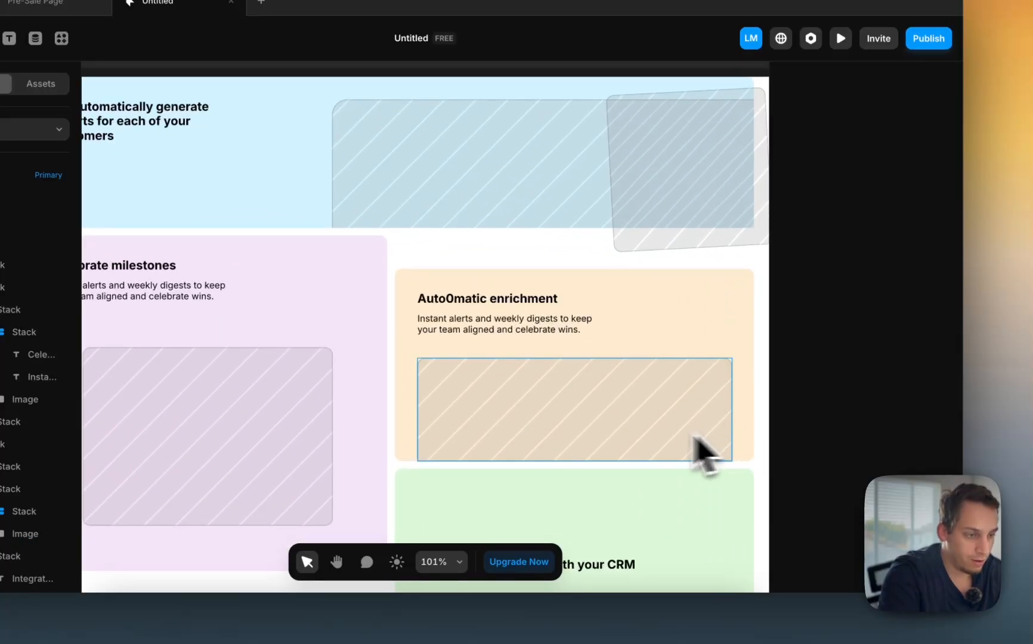
pyautogui.click(704, 453)
pyautogui.click(868, 363)
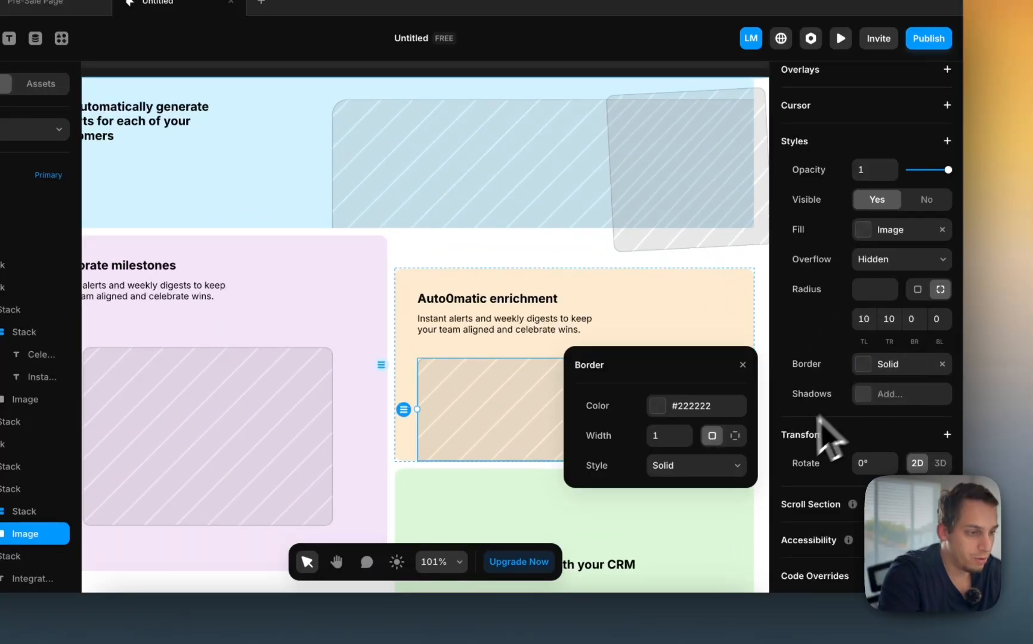
pyautogui.click(736, 435)
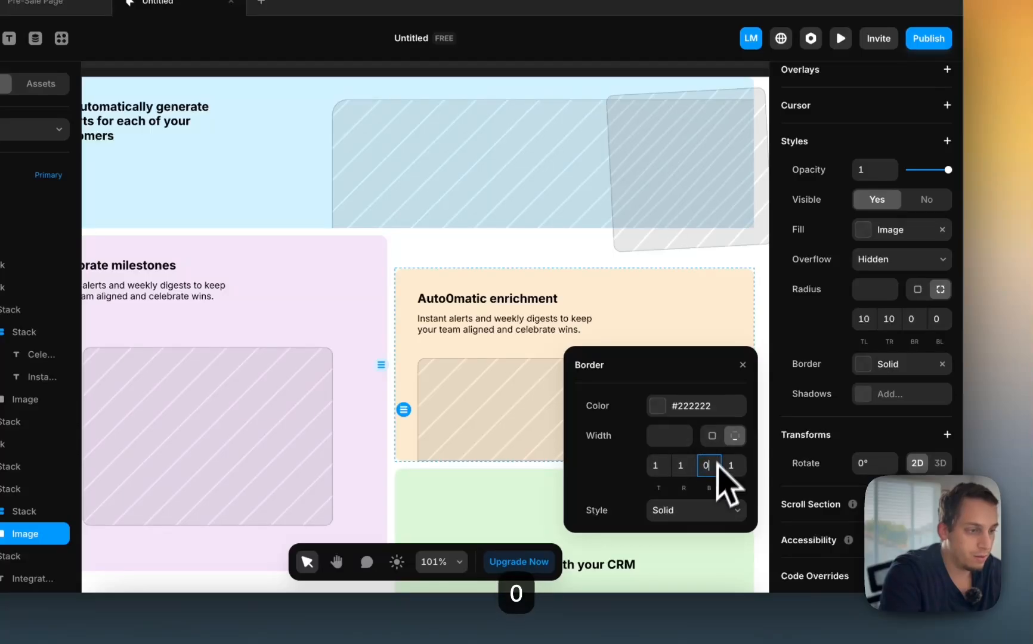
pyautogui.click(724, 332)
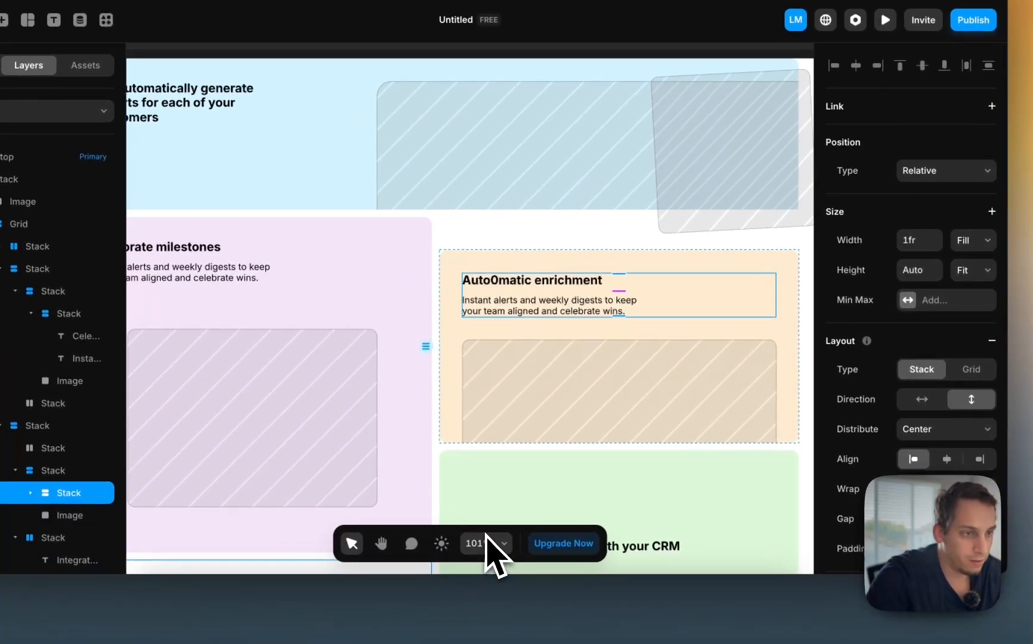
# Step: Duplicate the orange card's description into the green card and order it below the "Integrated with your CRM" heading
pyautogui.click(431, 478)
pyautogui.scroll(-5, 432, 477)
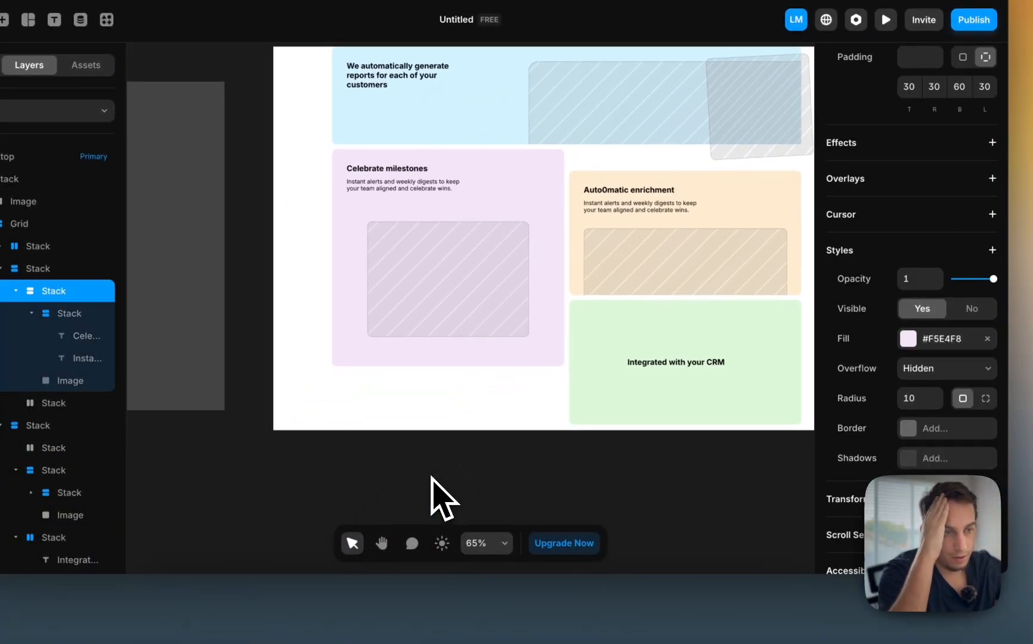
pyautogui.click(428, 496)
pyautogui.hscroll(-3, 427, 503)
pyautogui.scroll(-3, 426, 503)
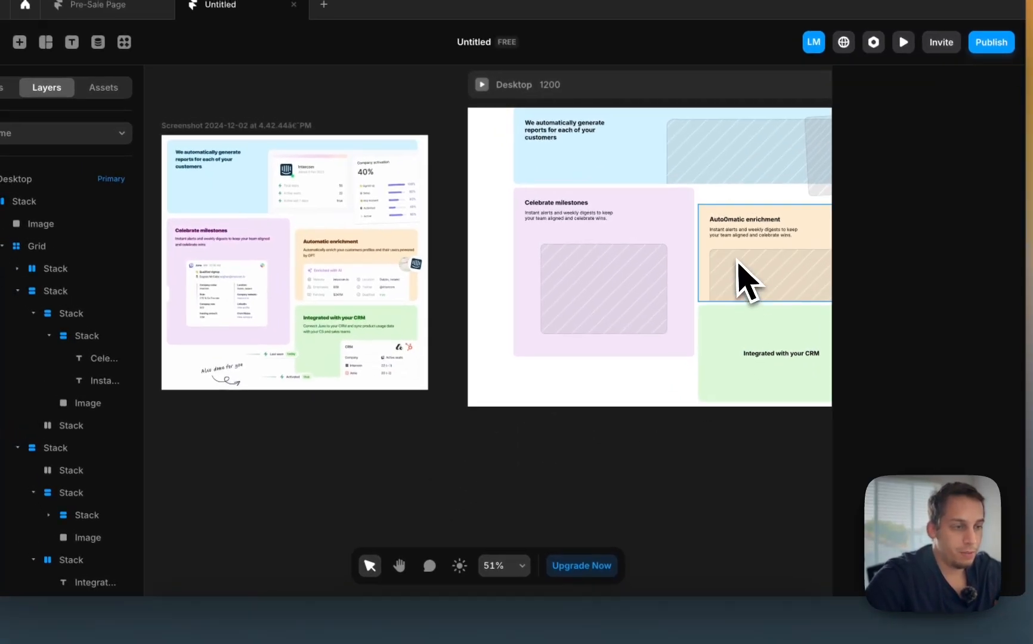
pyautogui.click(714, 216)
pyautogui.moveTo(712, 213)
pyautogui.mouseDown()
pyautogui.moveTo(718, 458)
pyautogui.moveTo(735, 496)
pyautogui.moveTo(785, 391)
pyautogui.mouseUp()
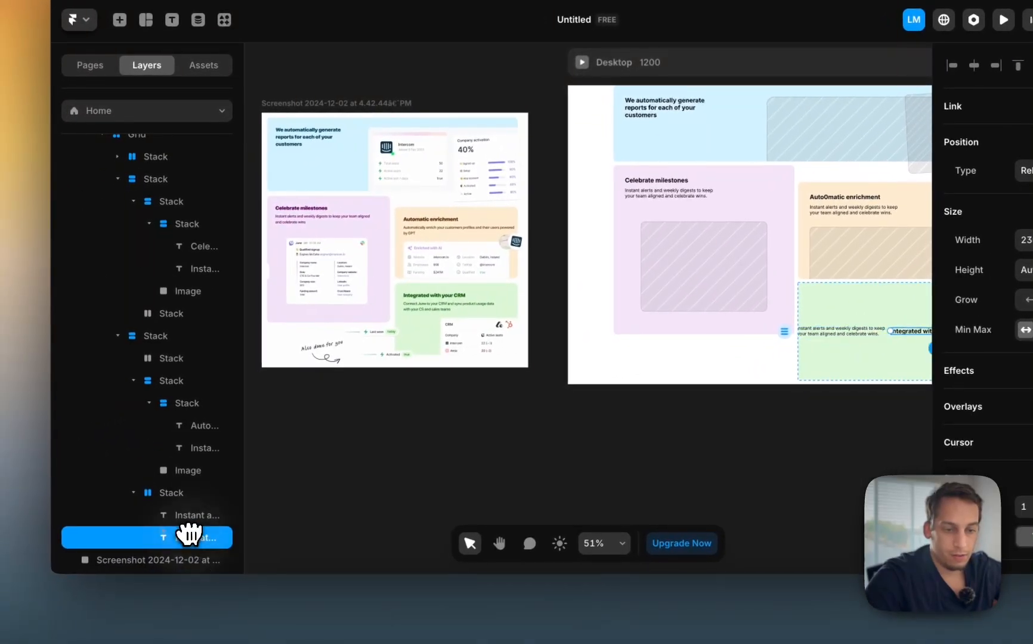
pyautogui.moveTo(190, 534); pyautogui.dragTo(193, 516)
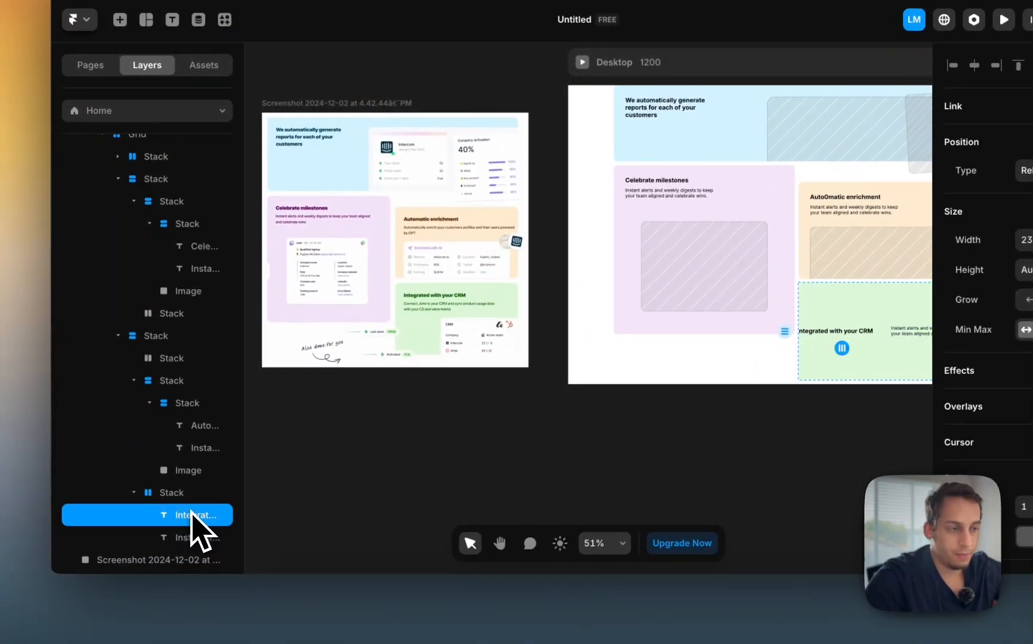
# Step: Give the green card stack a vertical direction, left alignment and Start distribution
pyautogui.click(191, 493)
pyautogui.scroll(5, 908, 278)
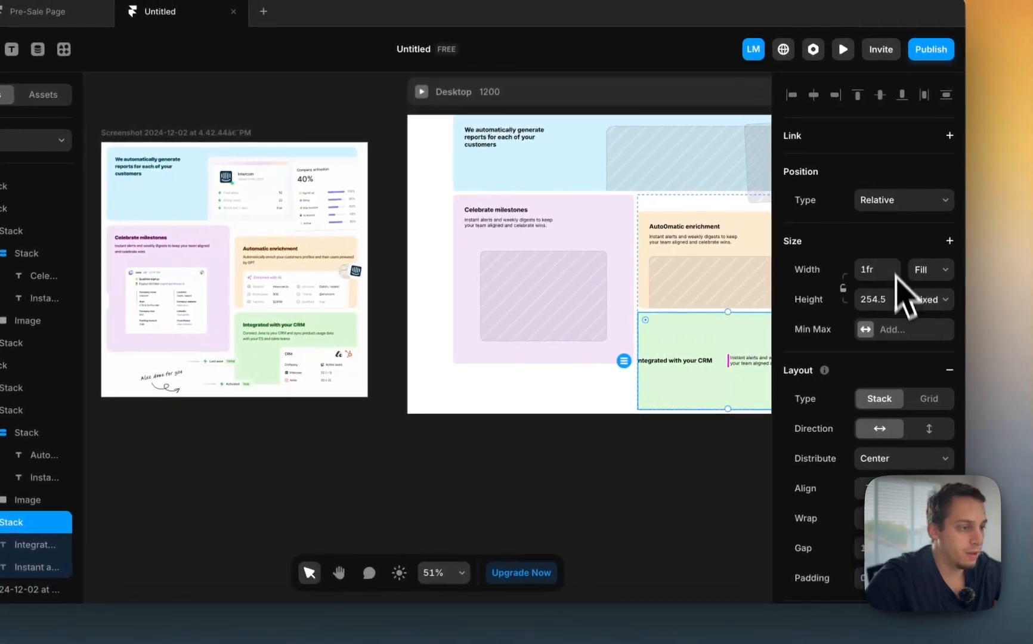
pyautogui.click(926, 429)
pyautogui.hscroll(5, 653, 455)
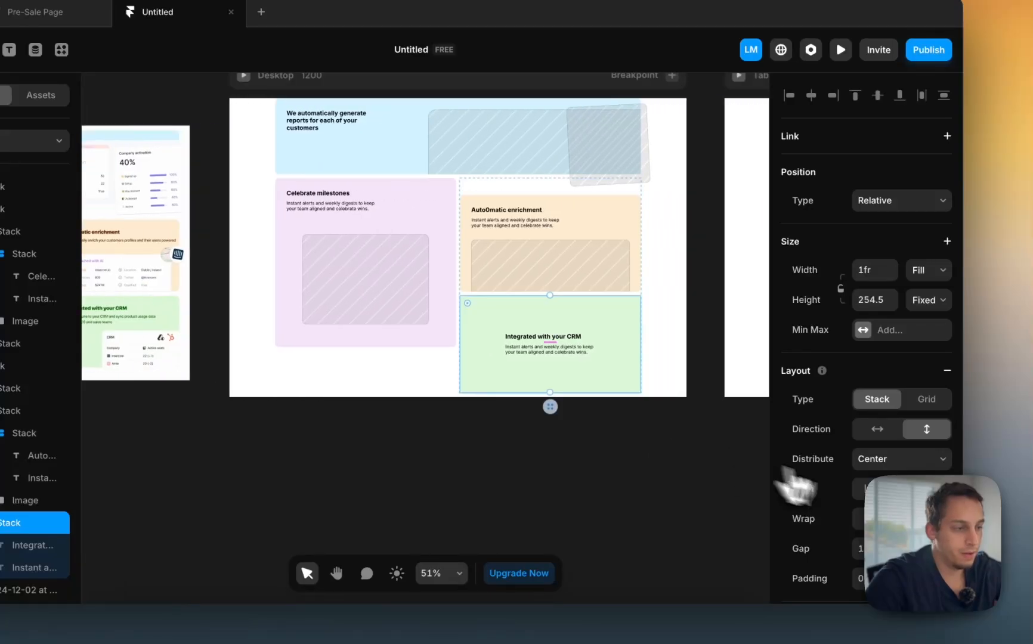
pyautogui.click(899, 445)
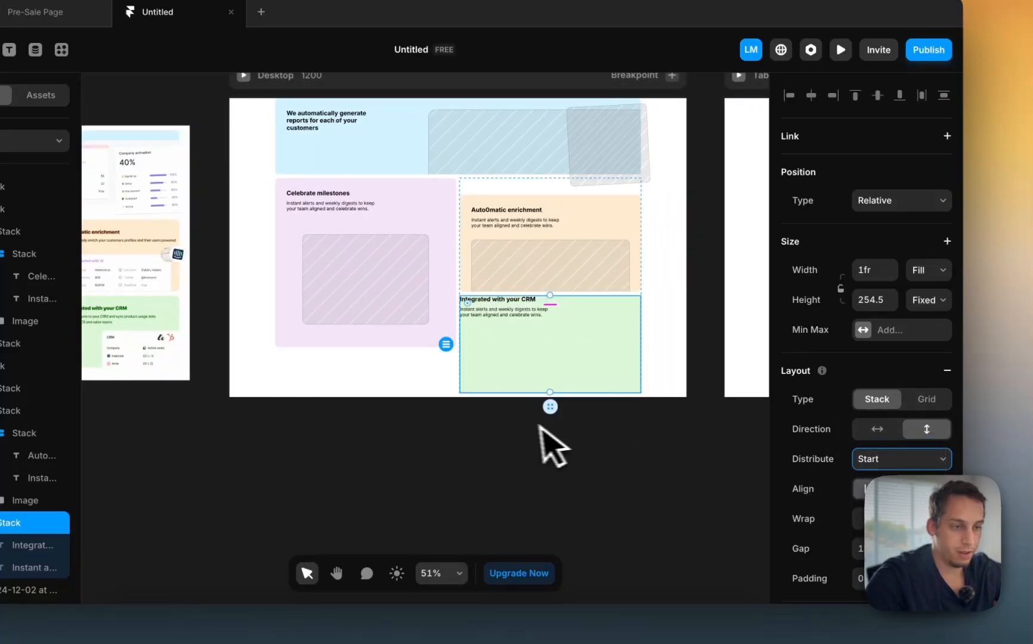
# Step: Examine the green CRM card in the reference screenshot and compare its image placement with the Desktop layout
pyautogui.hscroll(-5, 554, 439)
pyautogui.scroll(-2, 847, 498)
pyautogui.scroll(-2, 854, 514)
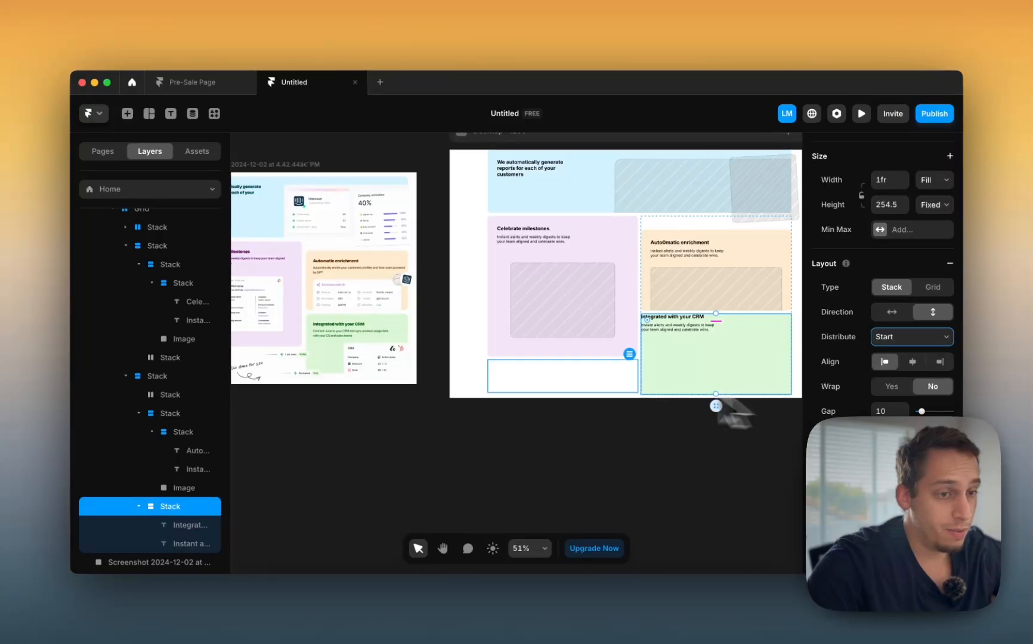
pyautogui.scroll(5, 404, 379)
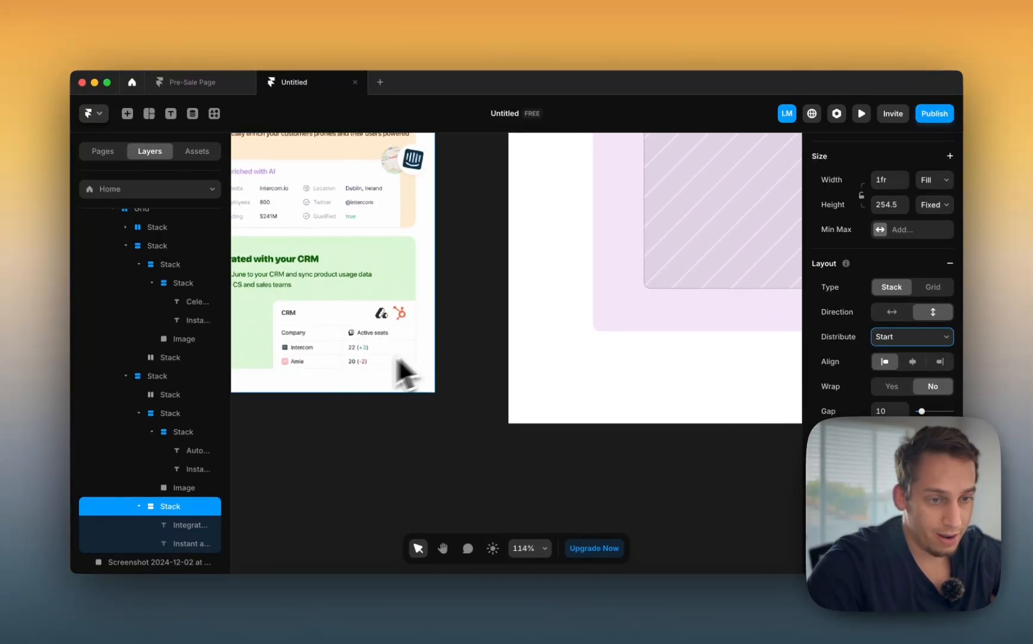
pyautogui.hscroll(-4, 324, 372)
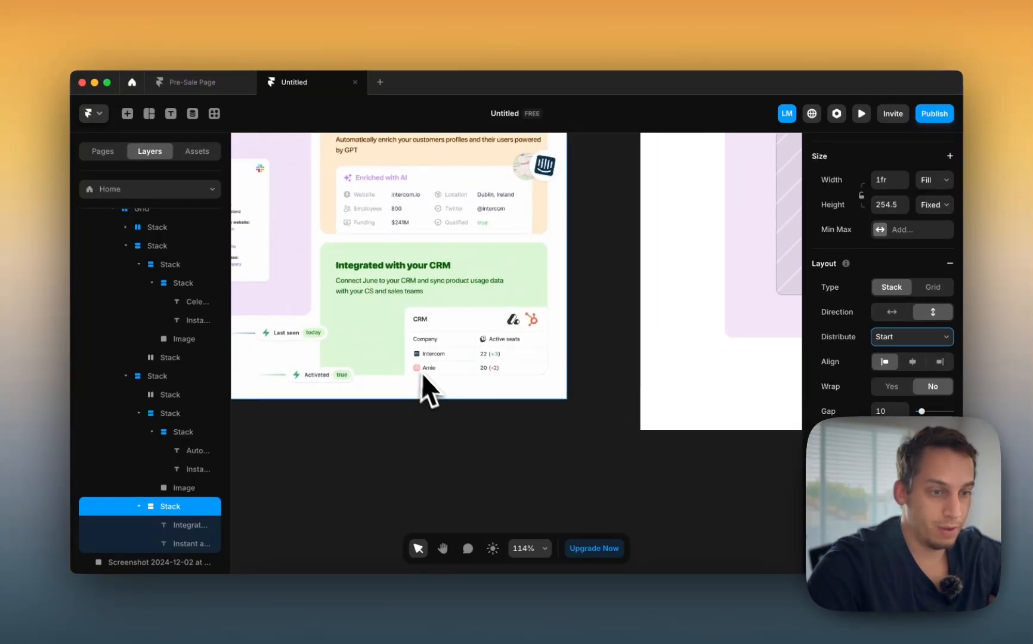
pyautogui.scroll(-5, 377, 368)
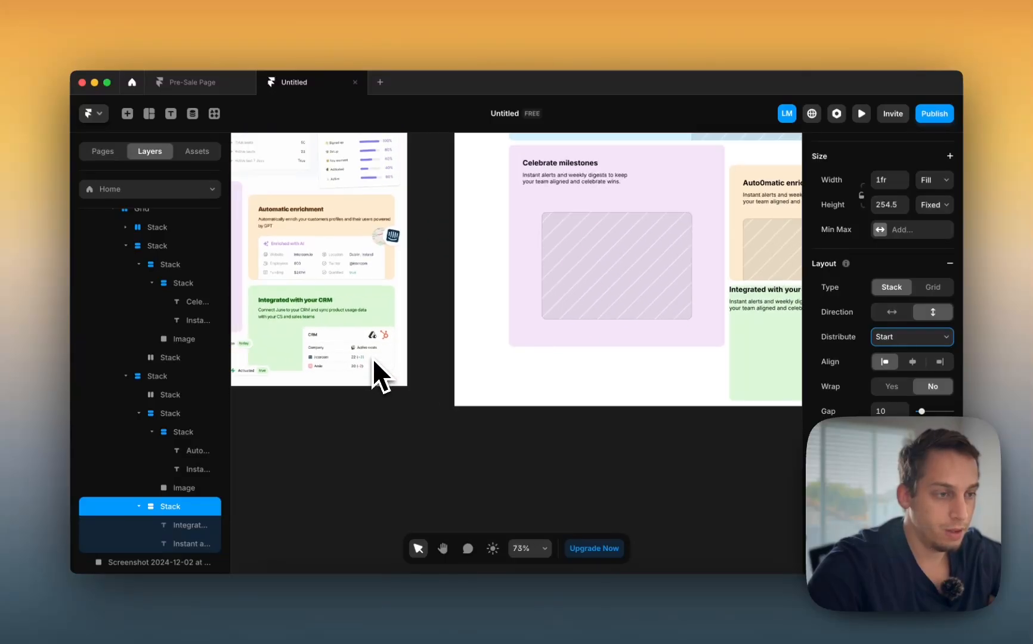
pyautogui.hscroll(2, 697, 352)
pyautogui.scroll(-1, 698, 354)
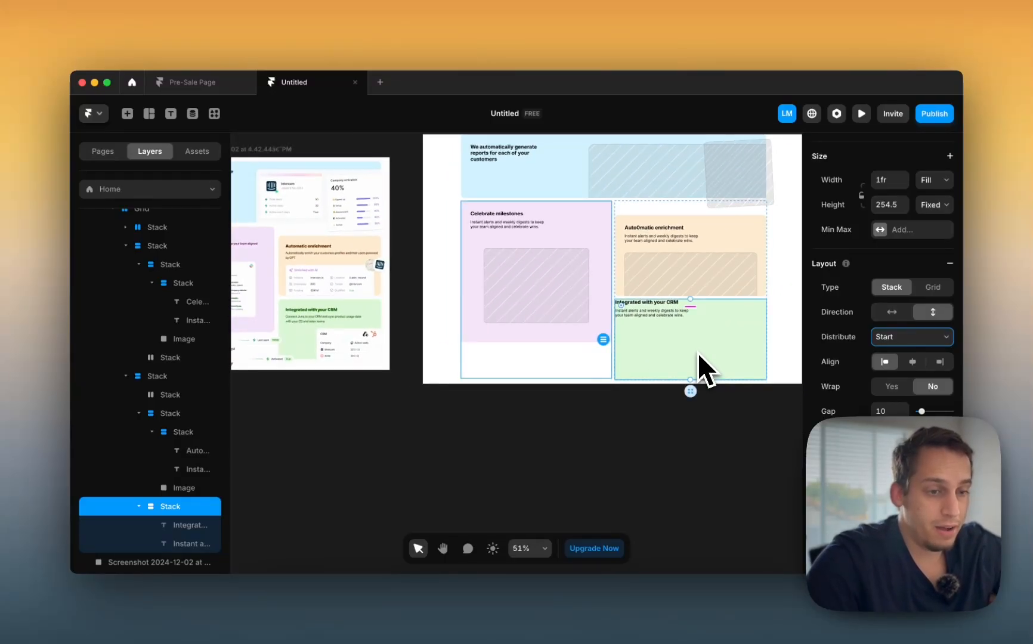
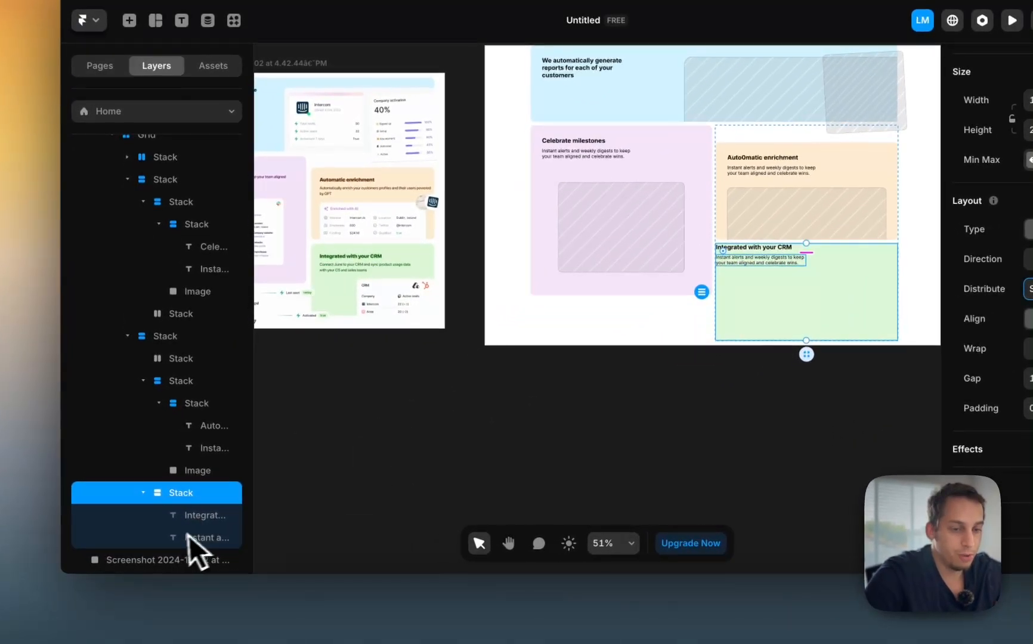
# Step: Set the top and left padding of the green card stack individually to 30
pyautogui.click(176, 544)
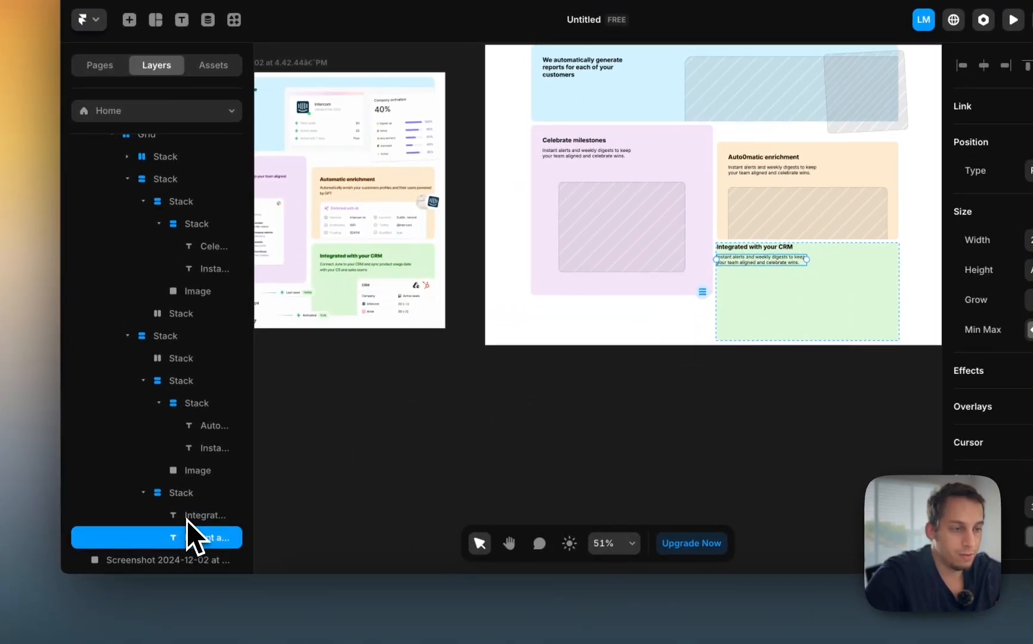
pyautogui.keyDown('shift'); pyautogui.click(188, 517); pyautogui.keyUp('shift')
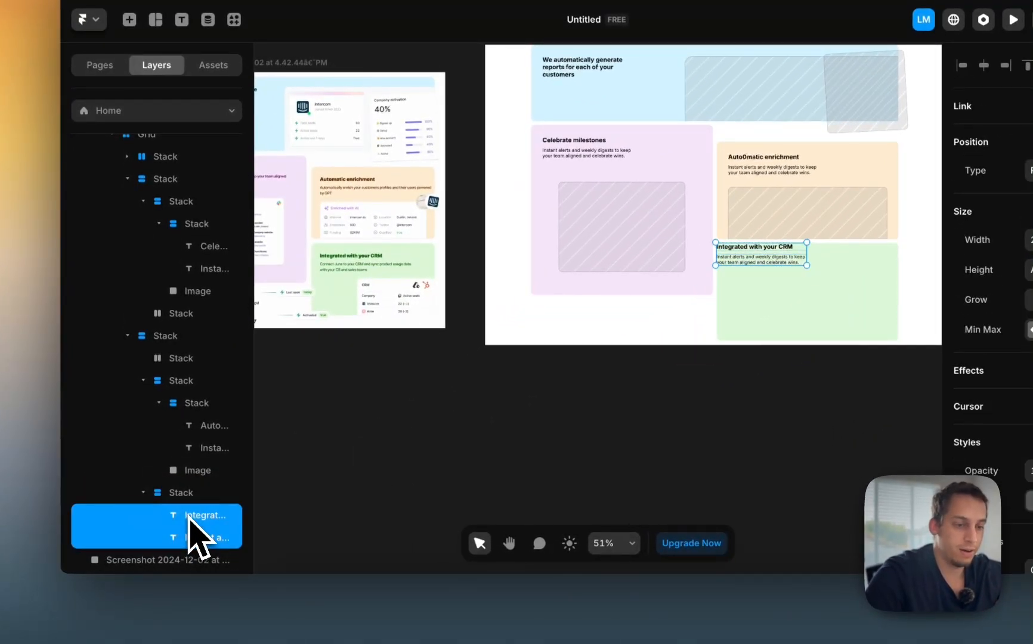
pyautogui.click(172, 496)
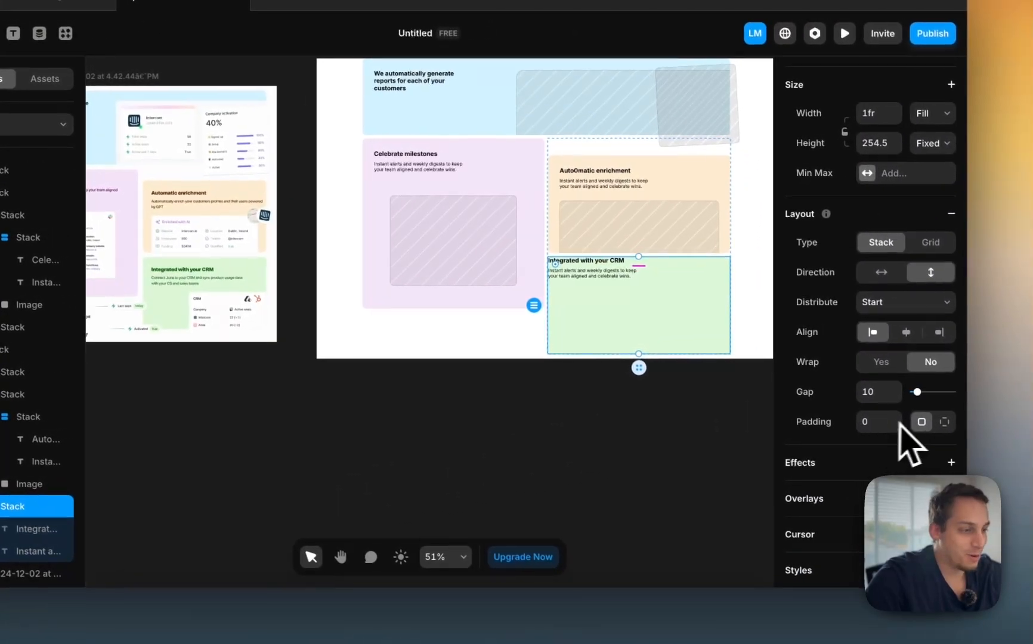
pyautogui.click(1032, 407)
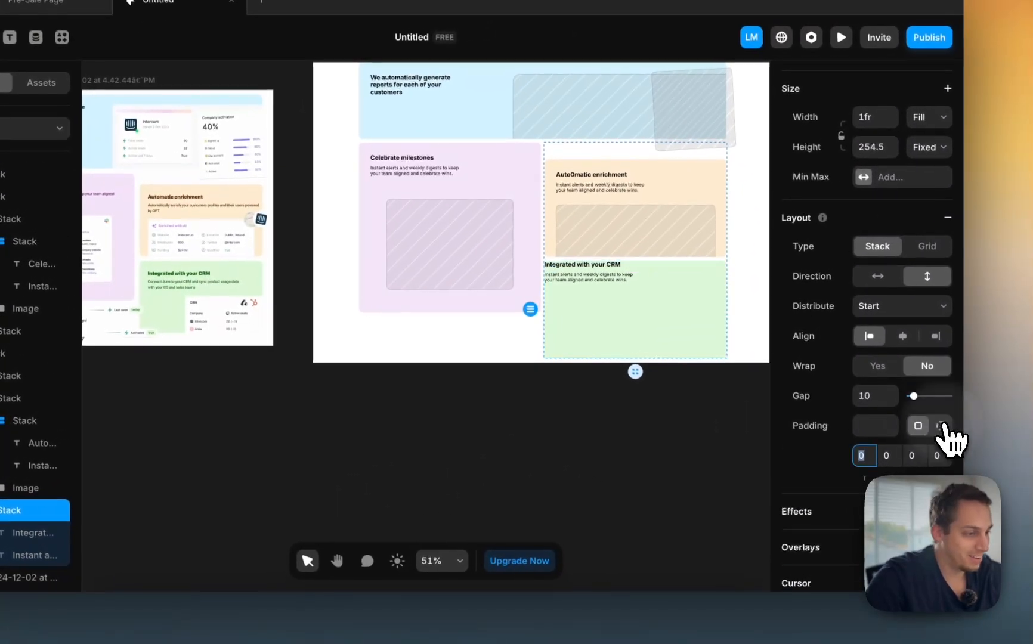
pyautogui.hotkey('shift', 'Up')
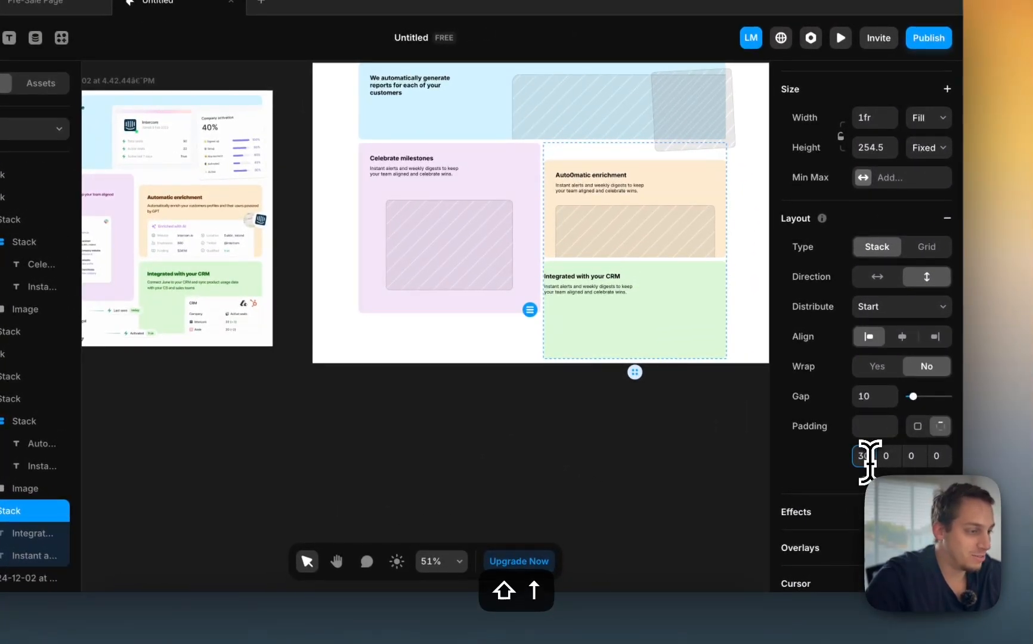
pyautogui.click(934, 456)
pyautogui.hotkey('shift', 'Up')
pyautogui.hotkey('shift', 'Up')
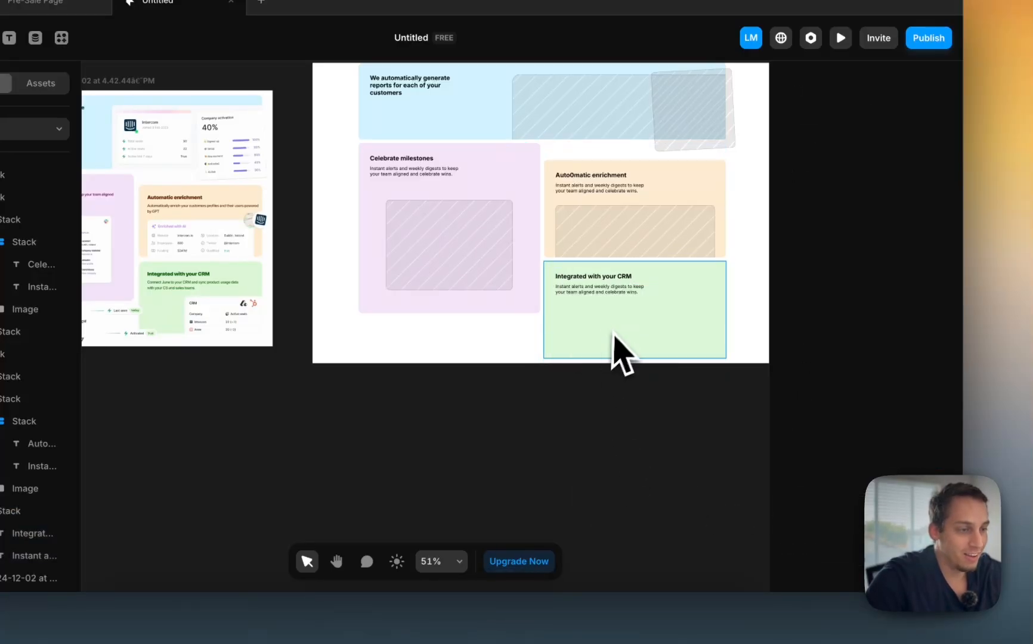
# Step: Duplicate the purple card's image placeholder into the green card, below its description
pyautogui.scroll(5, 609, 325)
pyautogui.scroll(-4, 597, 325)
pyautogui.click(567, 295)
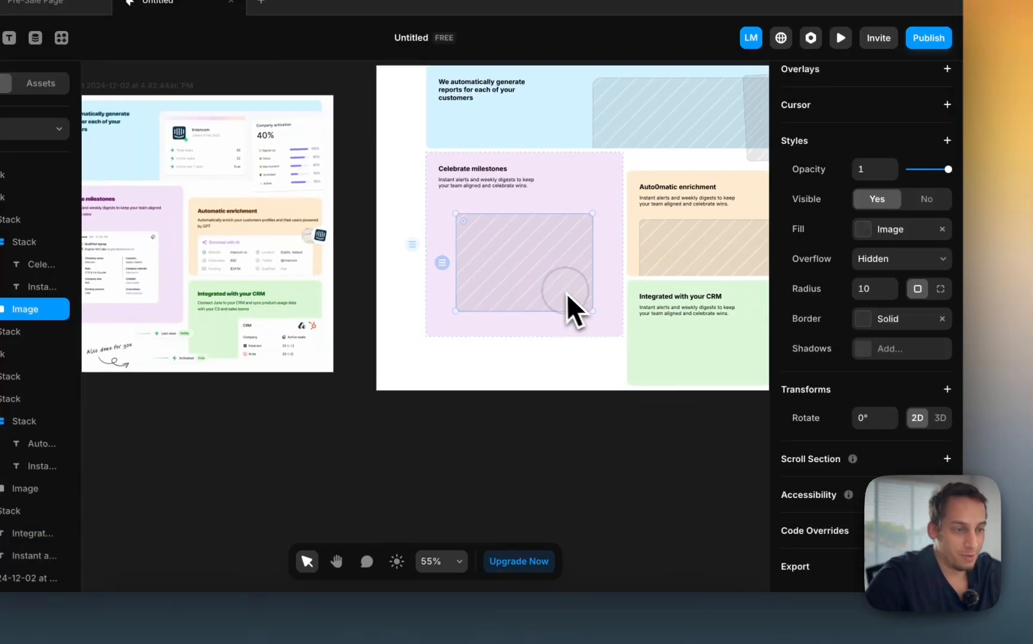
pyautogui.moveTo(536, 274); pyautogui.dragTo(619, 326)
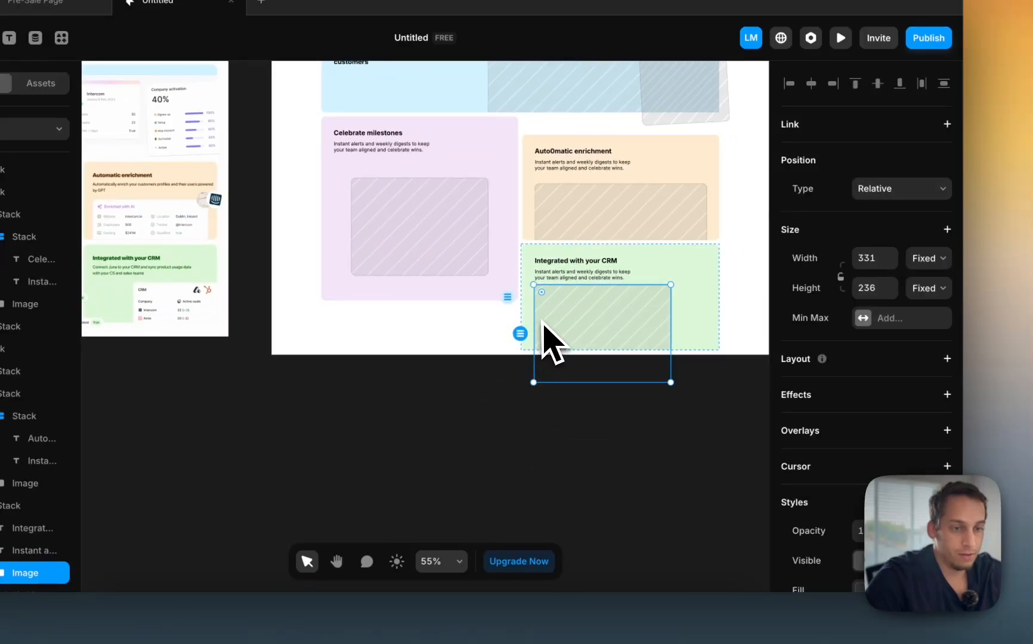
# Step: Wrap the green card's heading and description in a vertical stack with left alignment and Start distribution
pyautogui.hscroll(-2, 554, 342)
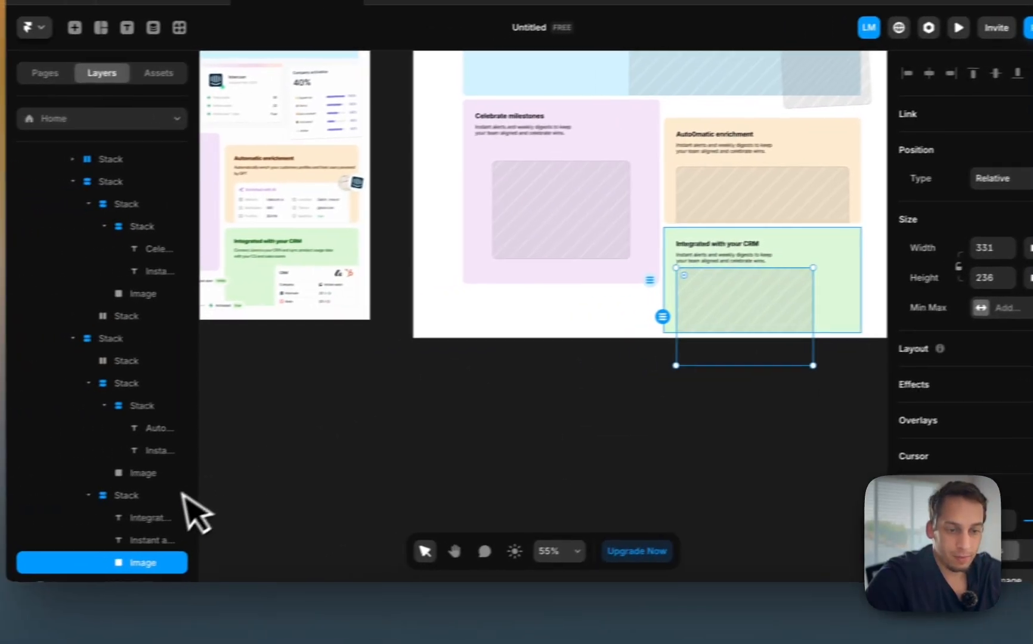
pyautogui.click(27, 528)
pyautogui.keyDown('shift'); pyautogui.click(27, 551); pyautogui.keyUp('shift')
pyautogui.rightClick(27, 551)
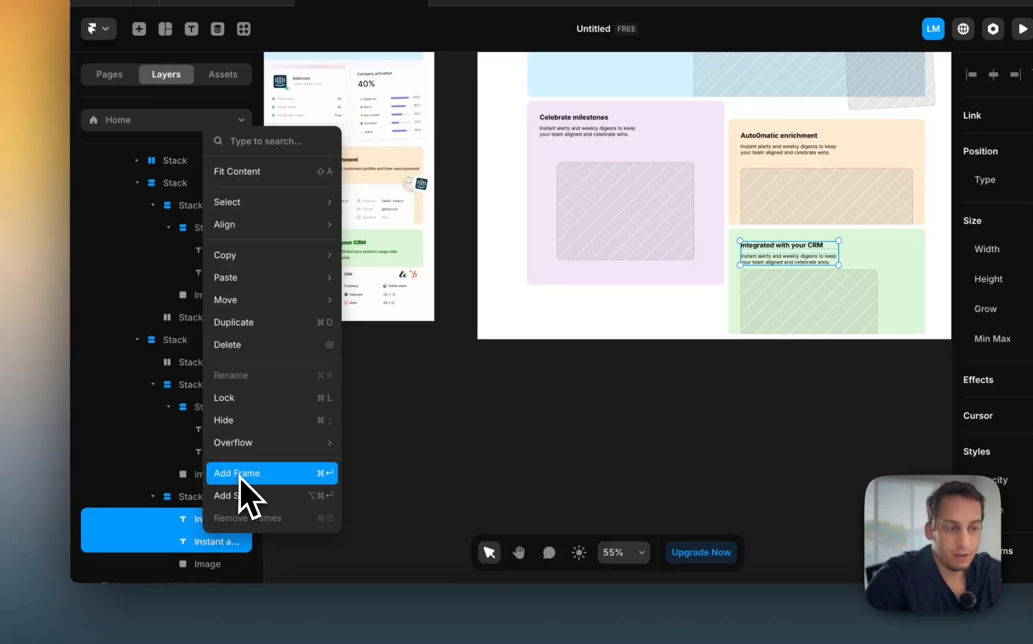
pyautogui.click(245, 496)
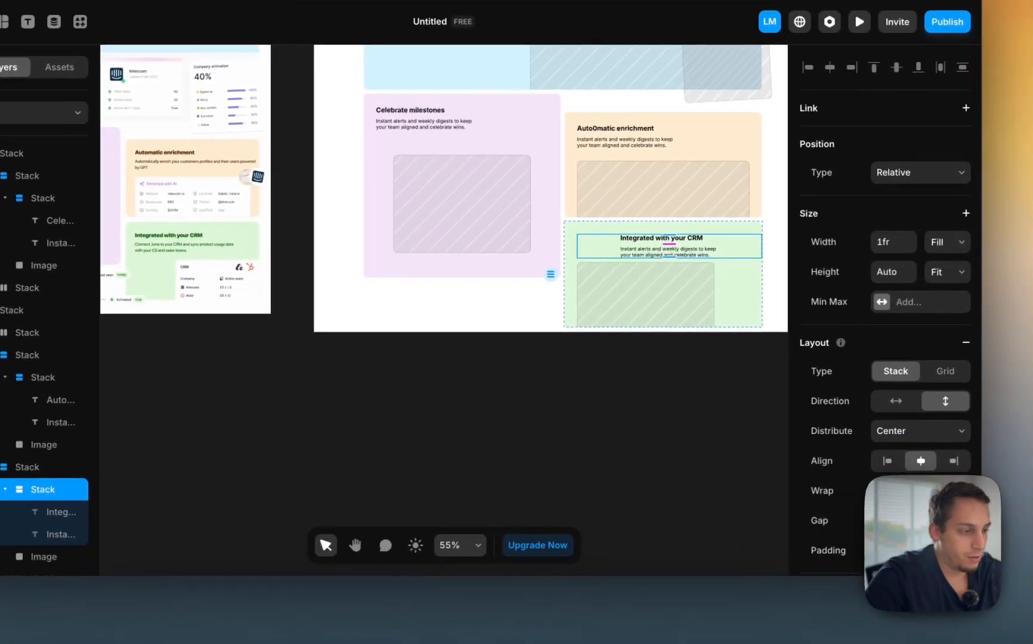
pyautogui.click(883, 459)
pyautogui.click(887, 430)
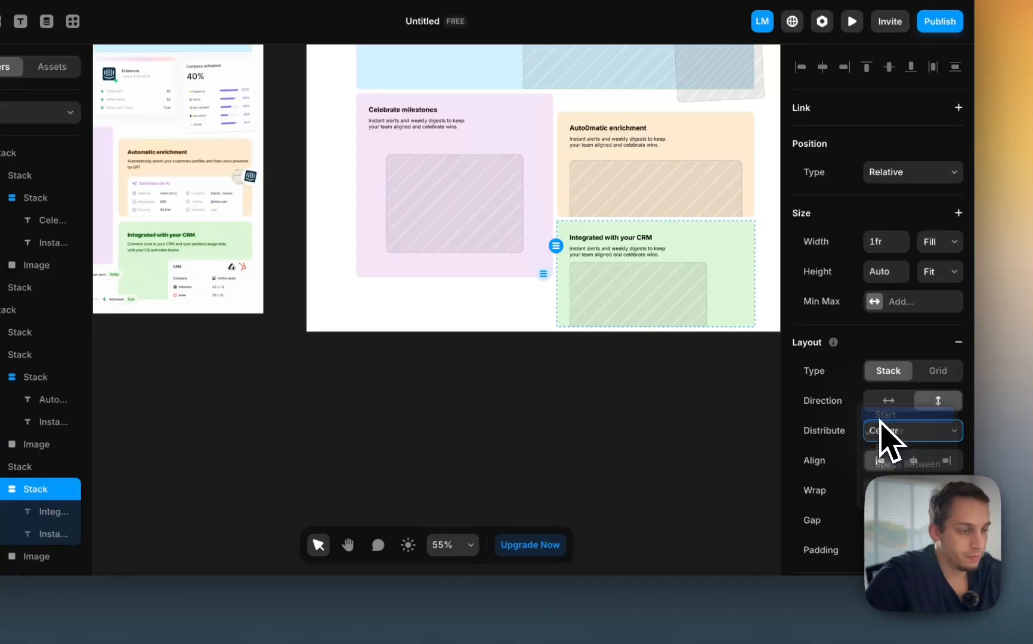
pyautogui.click(881, 419)
# Step: Right-align the green card stack's content and shrink its image placeholder to about 285 by 178
pyautogui.click(664, 310)
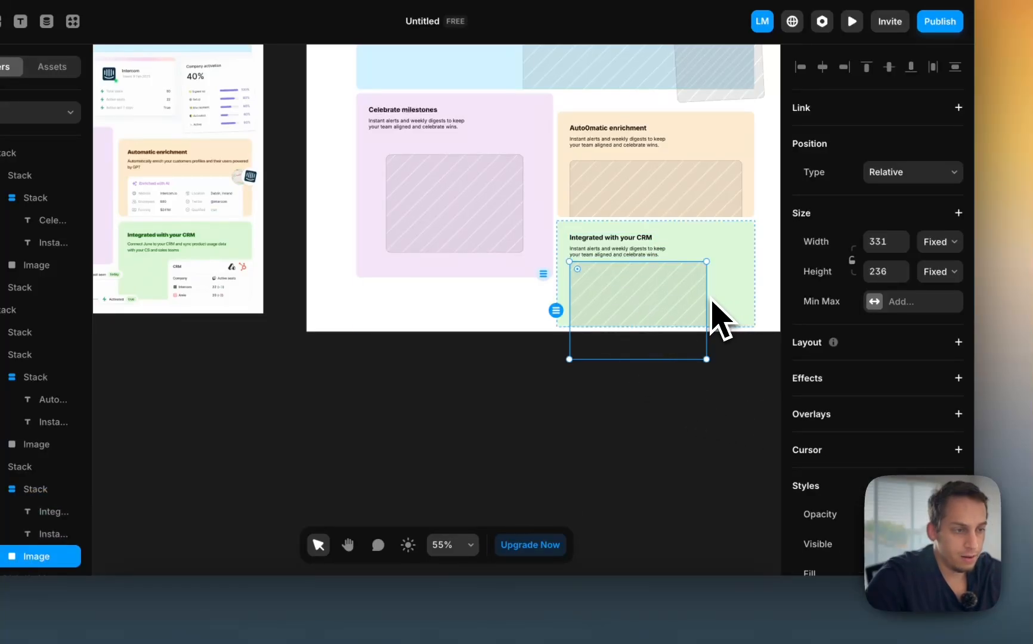
pyautogui.click(731, 311)
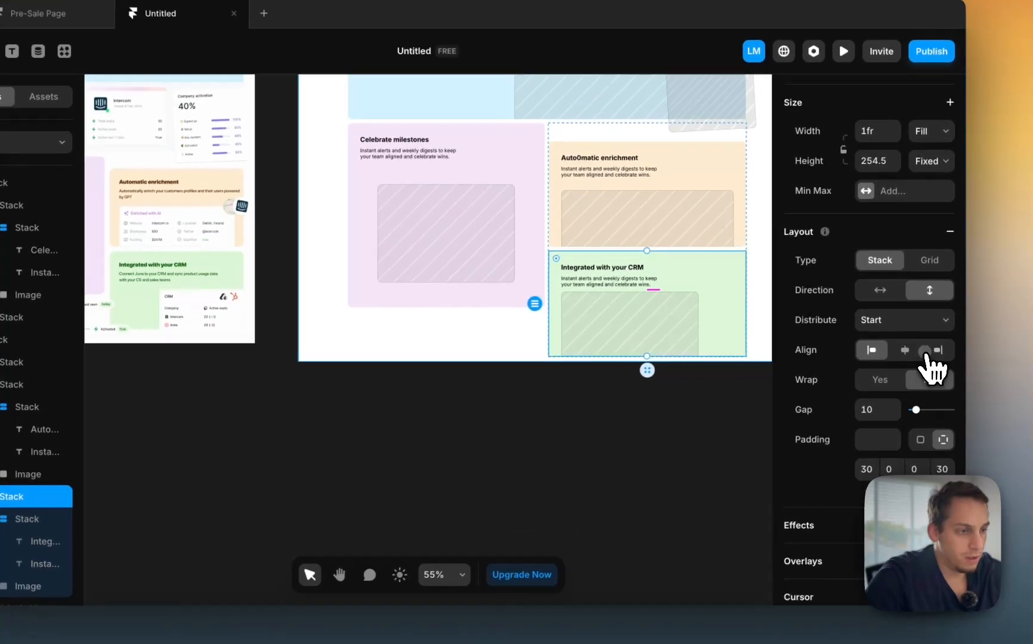
pyautogui.click(946, 319)
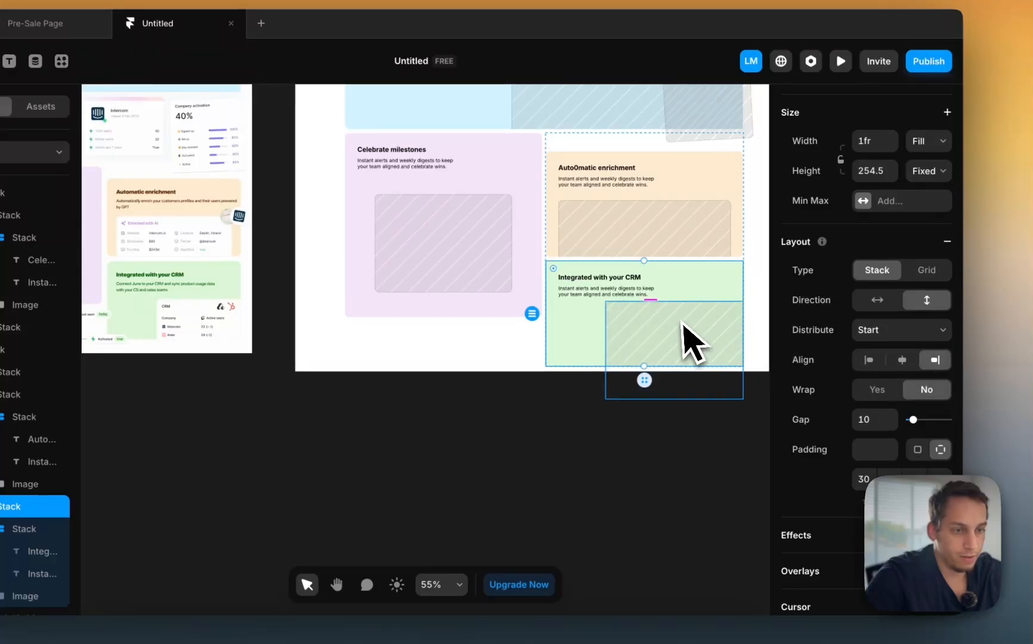
pyautogui.click(617, 331)
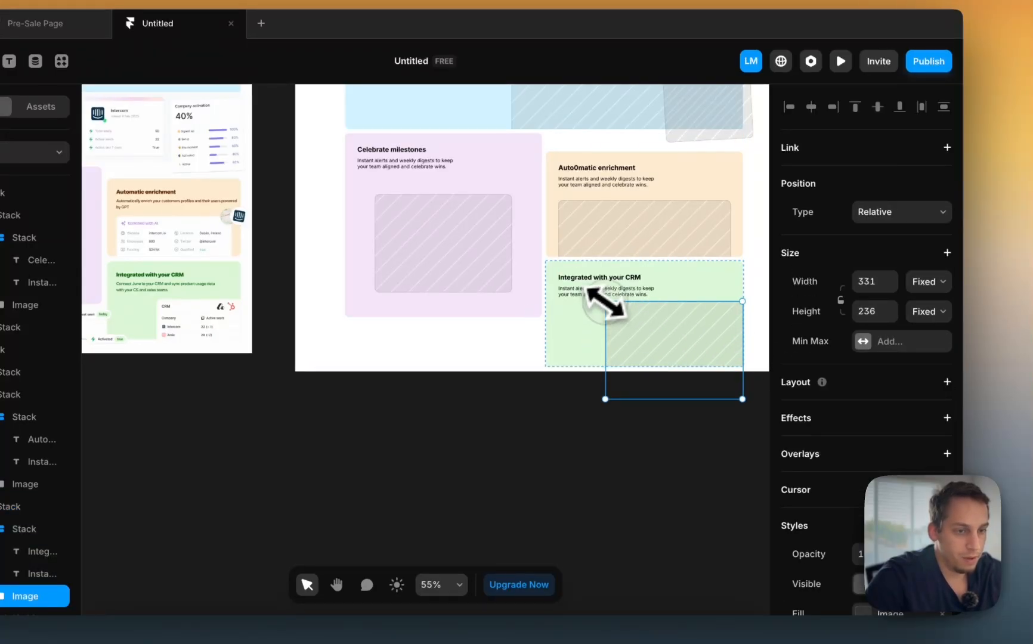
pyautogui.moveTo(605, 301); pyautogui.dragTo(625, 326)
# Step: Set the gap of the green card stack to 20
pyautogui.click(589, 341)
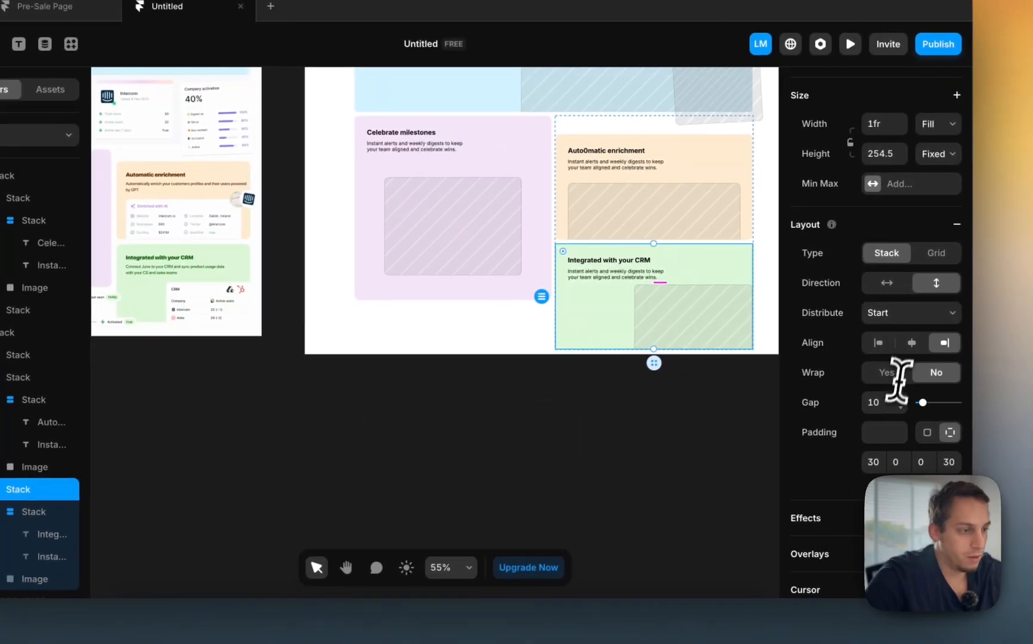
pyautogui.click(884, 395)
pyautogui.hotkey('shift', 'Up')
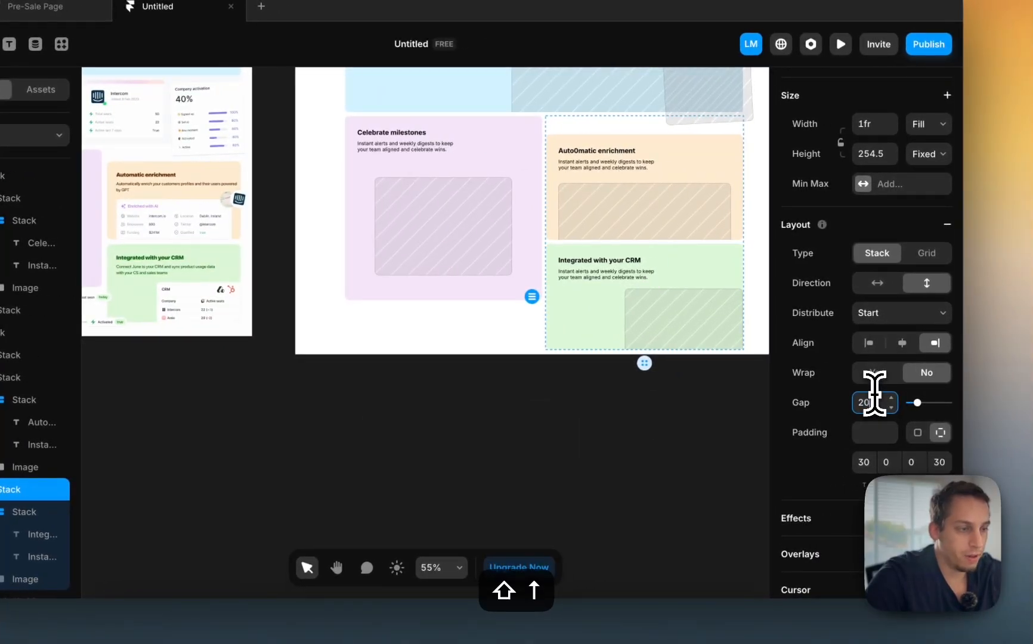
pyautogui.click(695, 435)
# Step: Set the height of the green card's image placeholder to Fill
pyautogui.scroll(5, 689, 334)
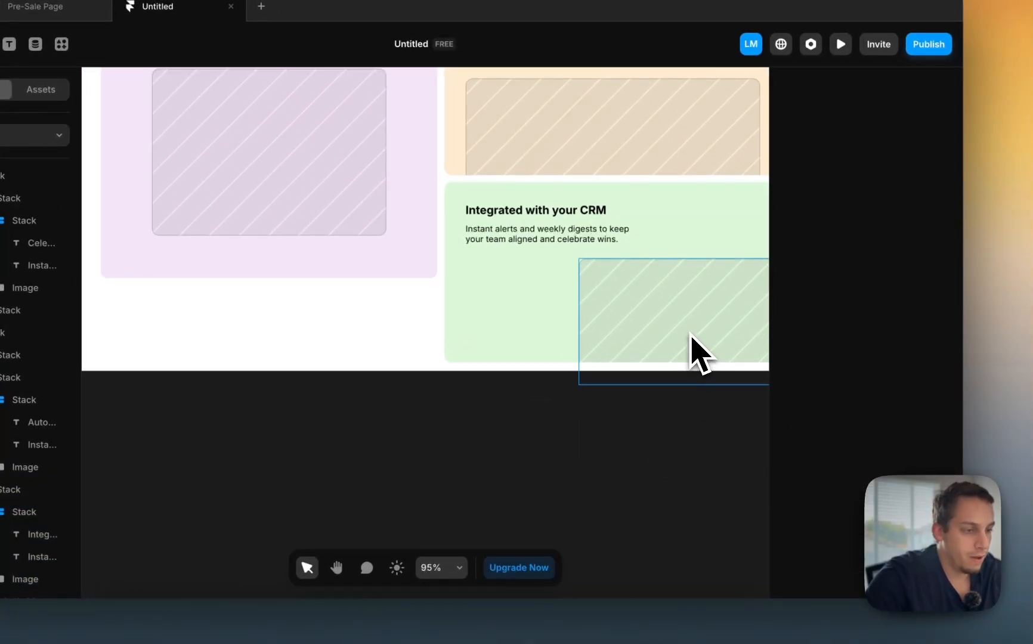
pyautogui.click(692, 339)
pyautogui.scroll(-4, 686, 357)
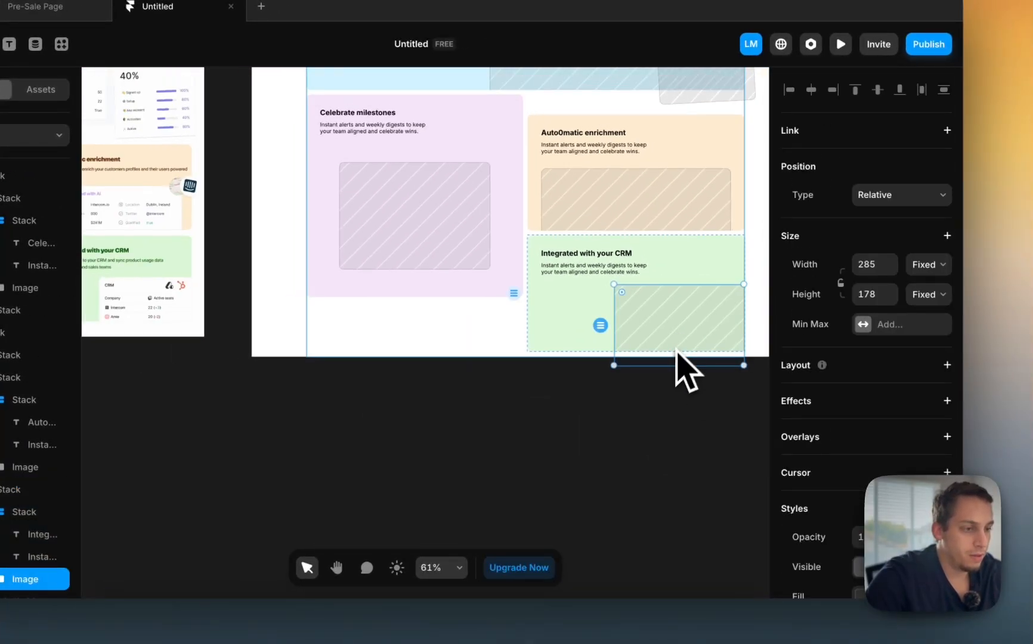
pyautogui.click(928, 295)
pyautogui.click(914, 329)
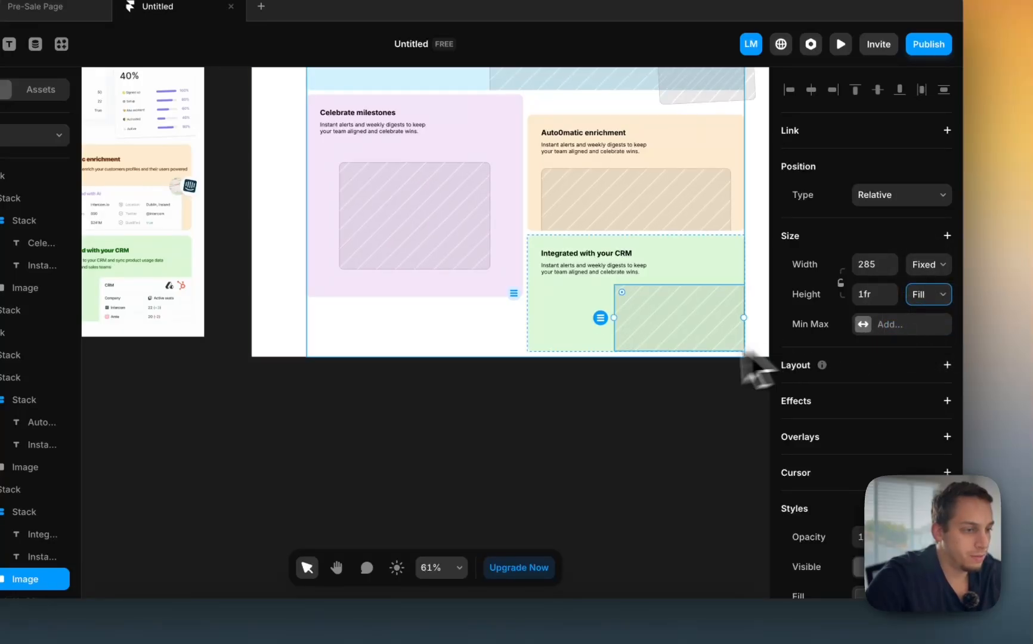
# Step: Give the green card's image placeholder individual corner radii, with both bottom corners at 0
pyautogui.scroll(-5, 877, 441)
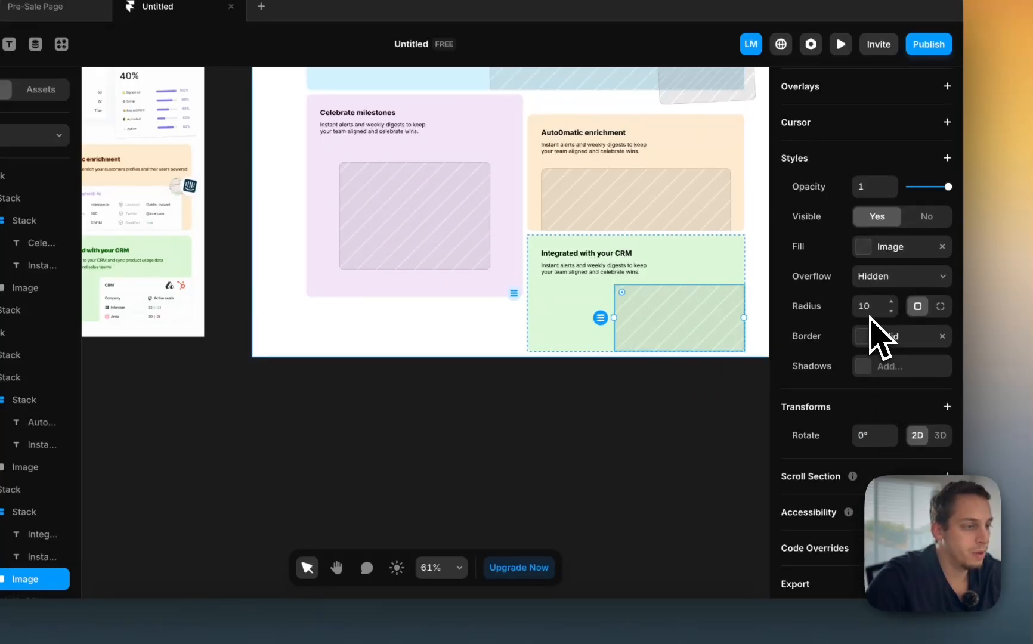
pyautogui.click(941, 306)
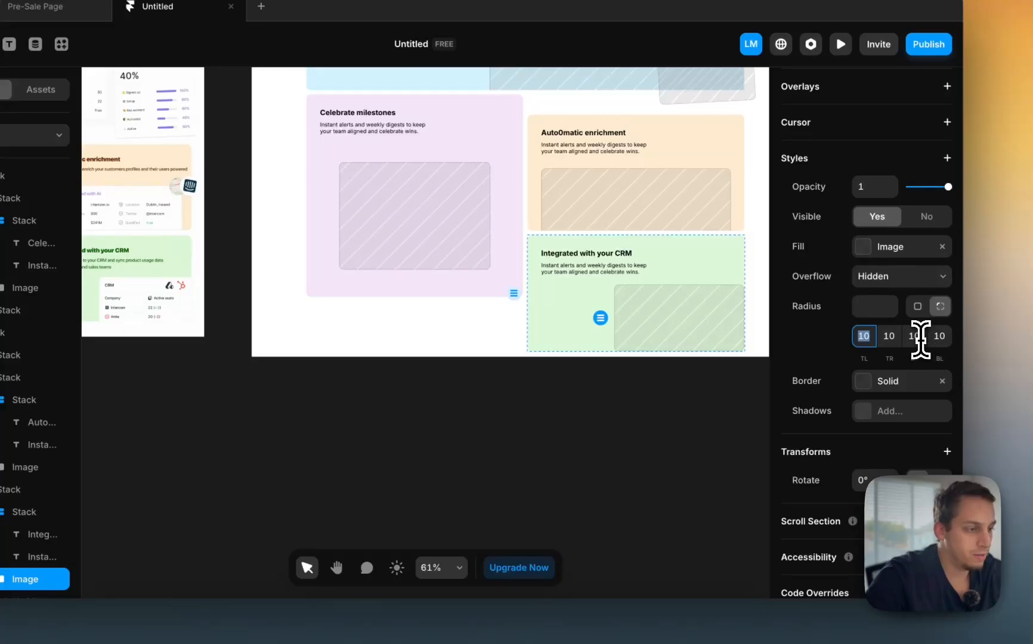
pyautogui.write('0')
pyautogui.press('Tab')
pyautogui.write('0')
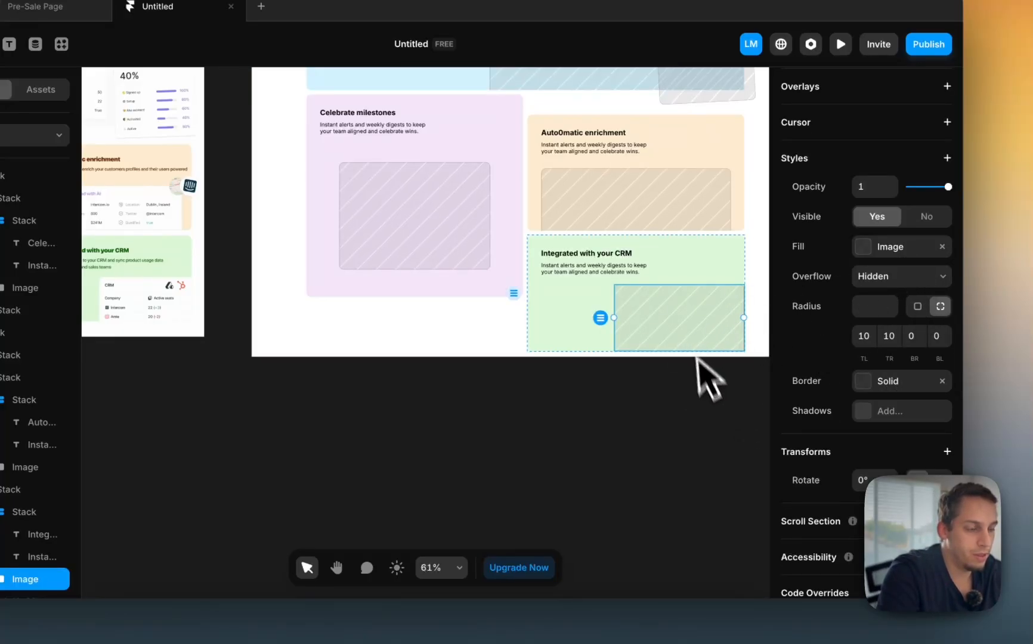
# Step: Switch the border of the green card's image placeholder to individual side widths and edit them
pyautogui.click(869, 389)
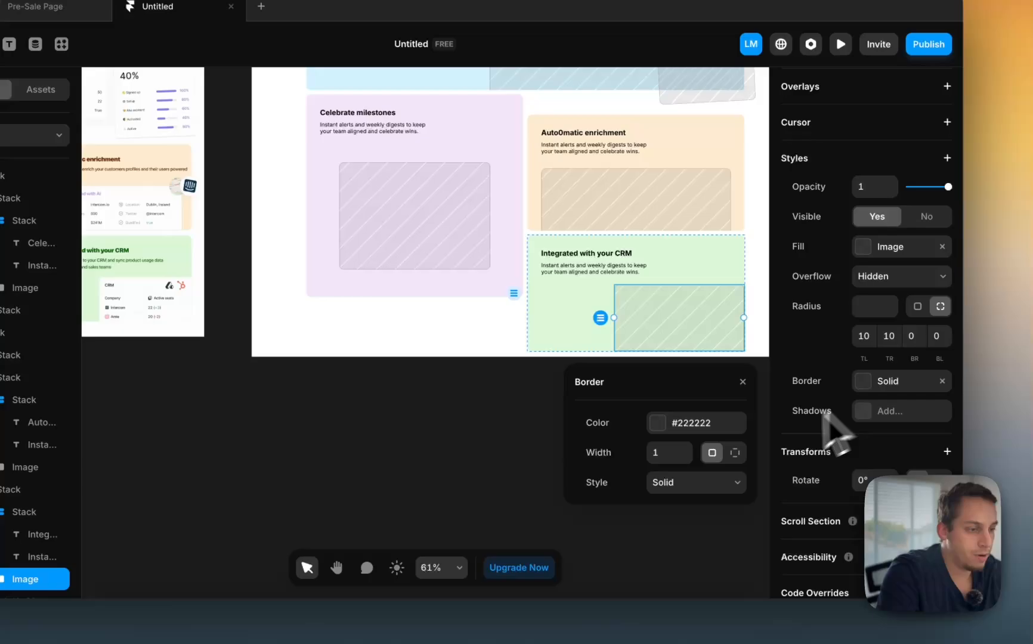
pyautogui.click(736, 454)
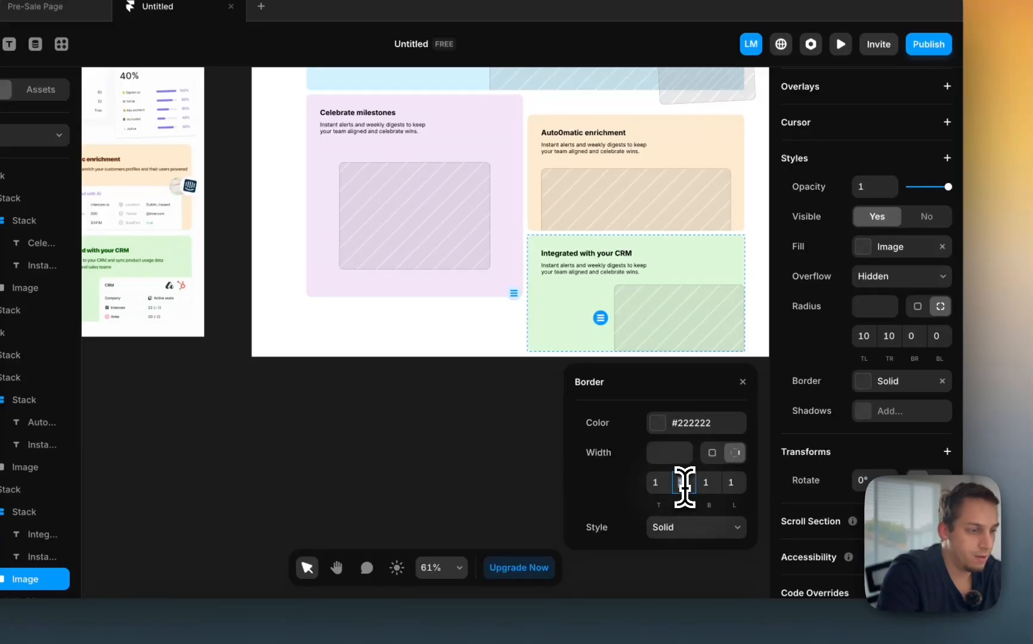
pyautogui.click(553, 477)
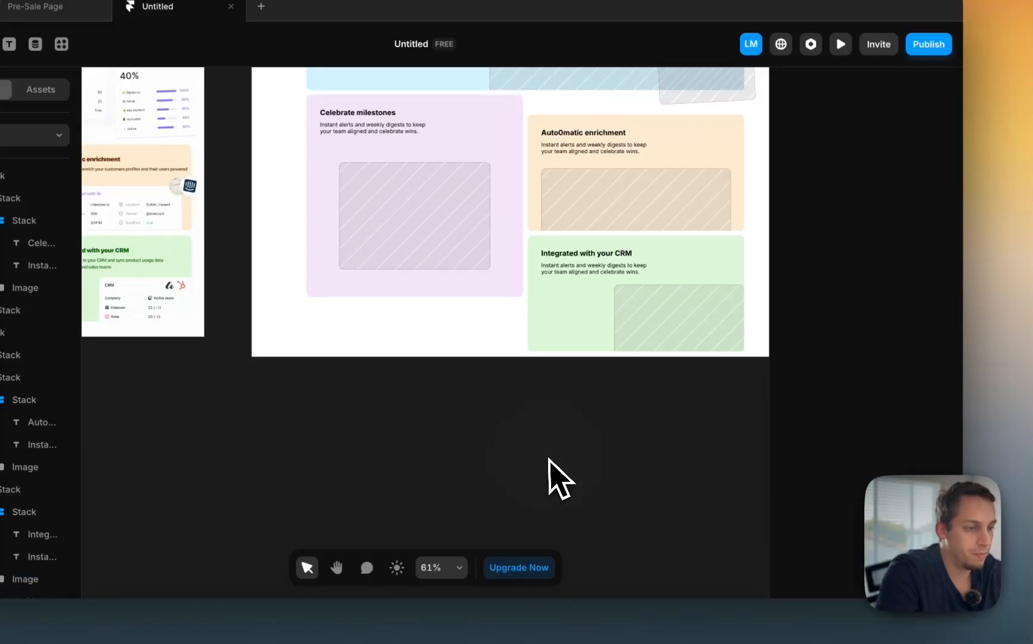
# Step: Square off the top-right corner of the green card's image placeholder
pyautogui.scroll(5, 662, 388)
pyautogui.click(663, 285)
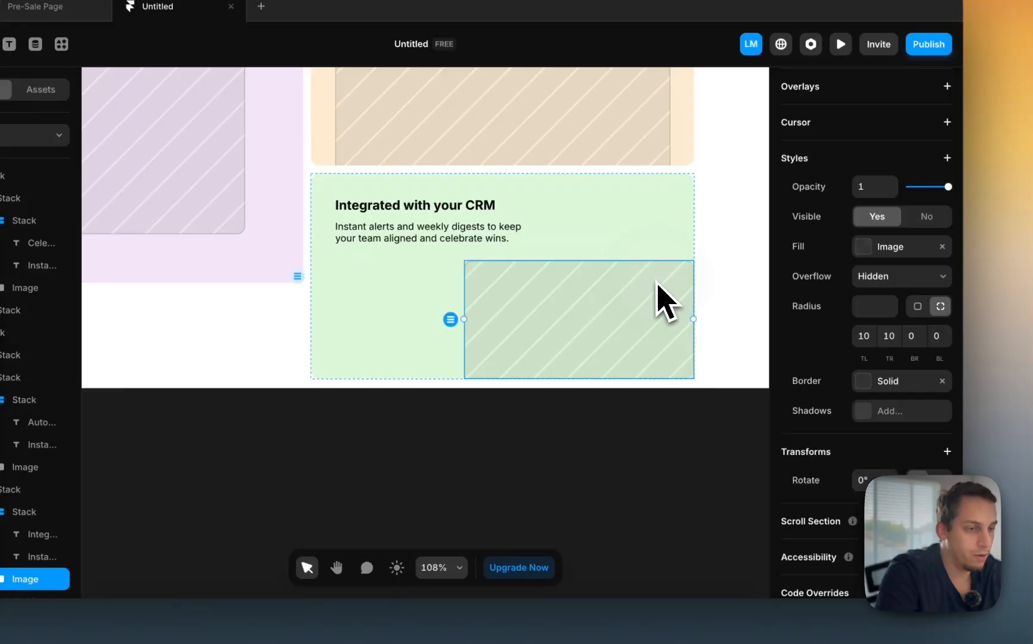
pyautogui.hscroll(2, 680, 305)
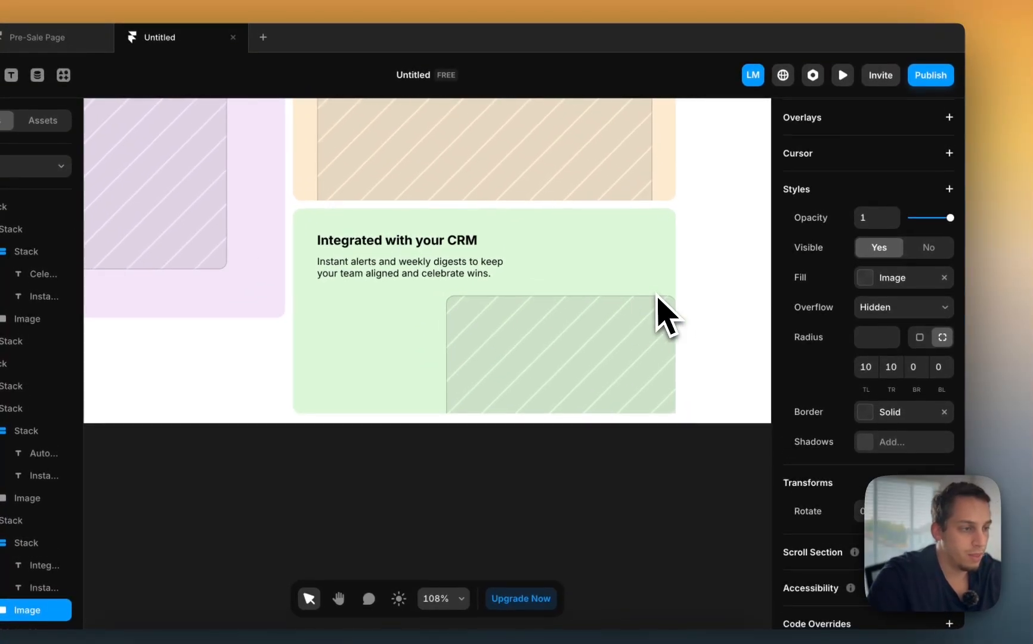
pyautogui.scroll(-2, 882, 322)
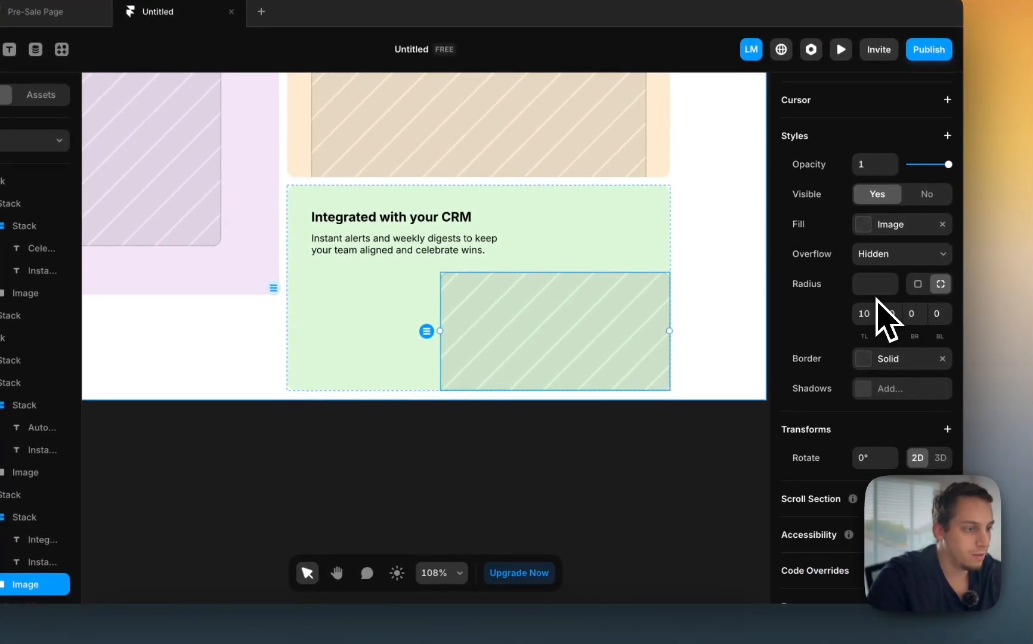
pyautogui.press('Return')
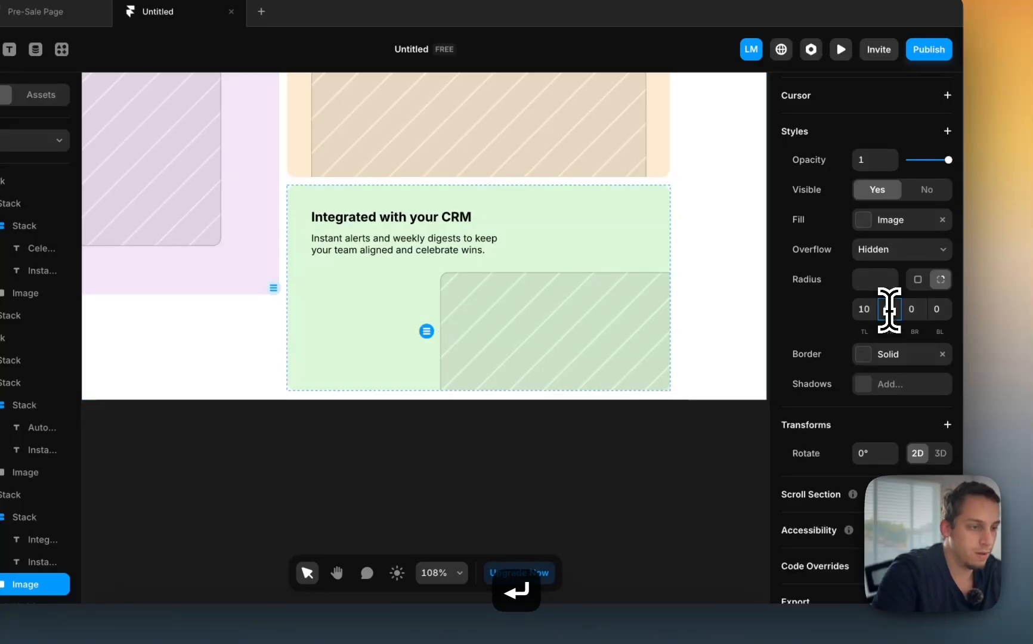
pyautogui.click(716, 466)
# Step: Compare the Desktop layout's four cards with the reference screenshot
pyautogui.scroll(-6, 490, 390)
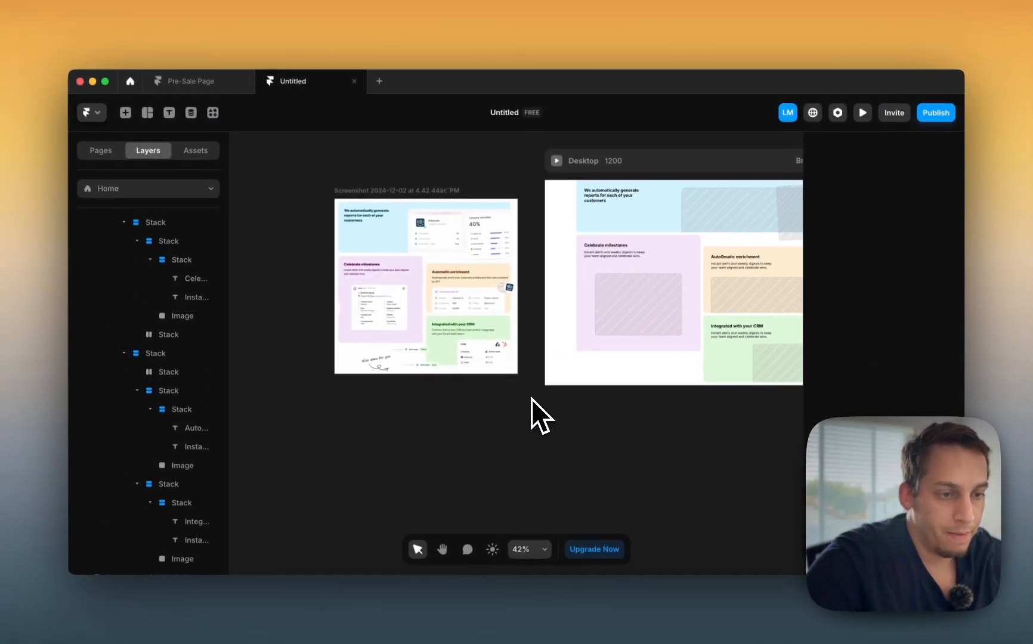
pyautogui.scroll(5, 530, 398)
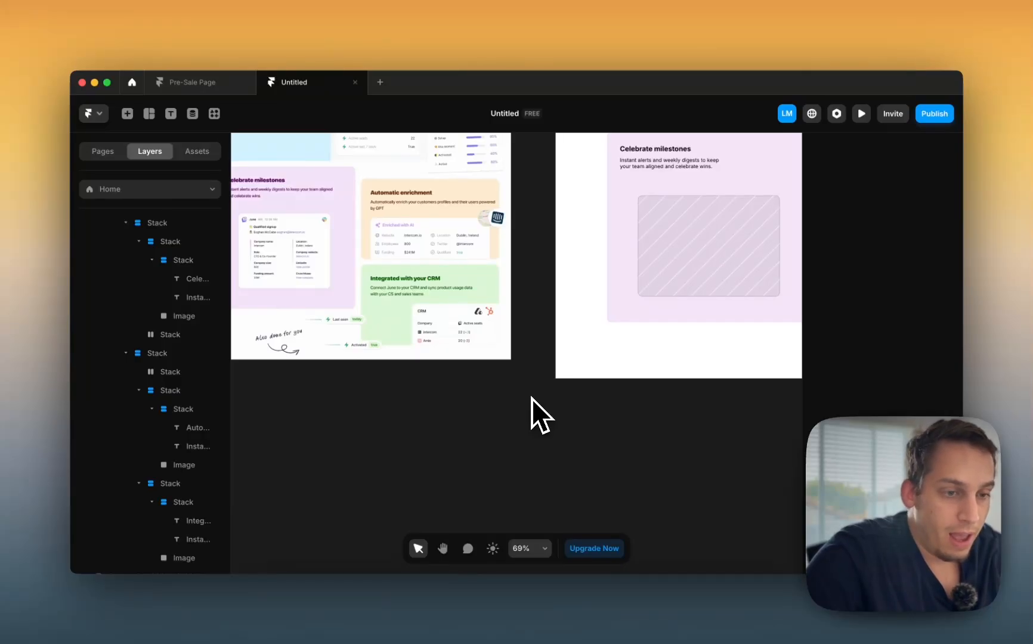
pyautogui.scroll(-3, 531, 398)
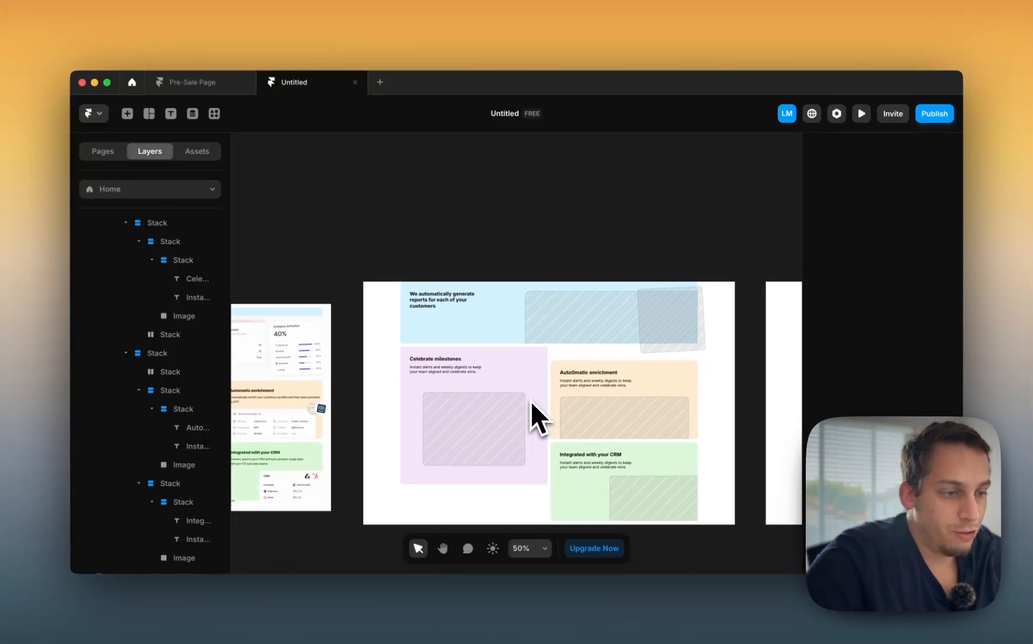
pyautogui.scroll(3, 531, 401)
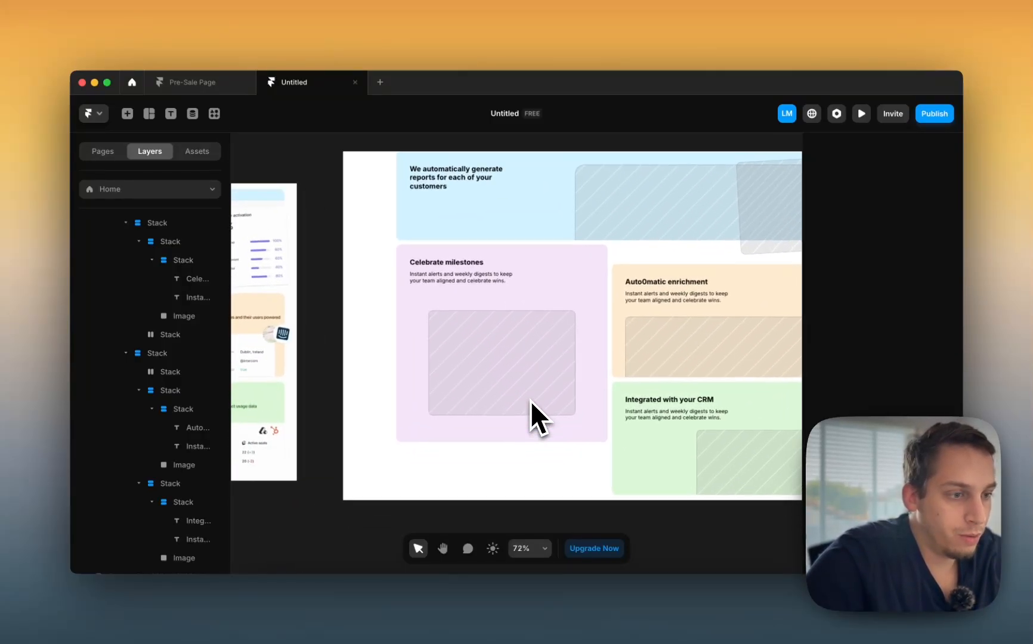
pyautogui.scroll(-3, 530, 402)
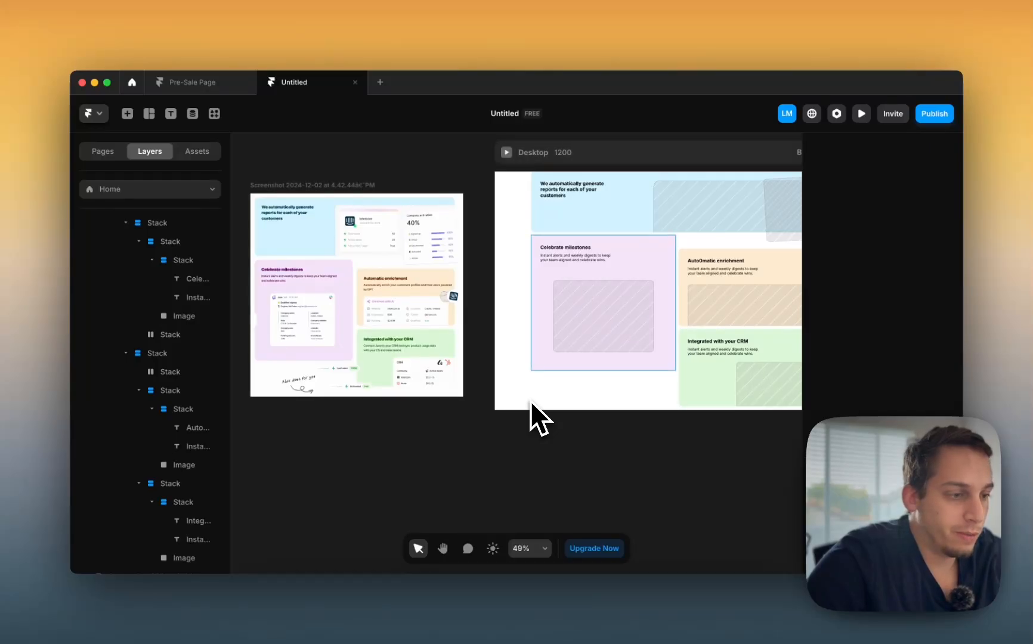
pyautogui.scroll(-2, 530, 402)
pyautogui.hscroll(-2, 530, 401)
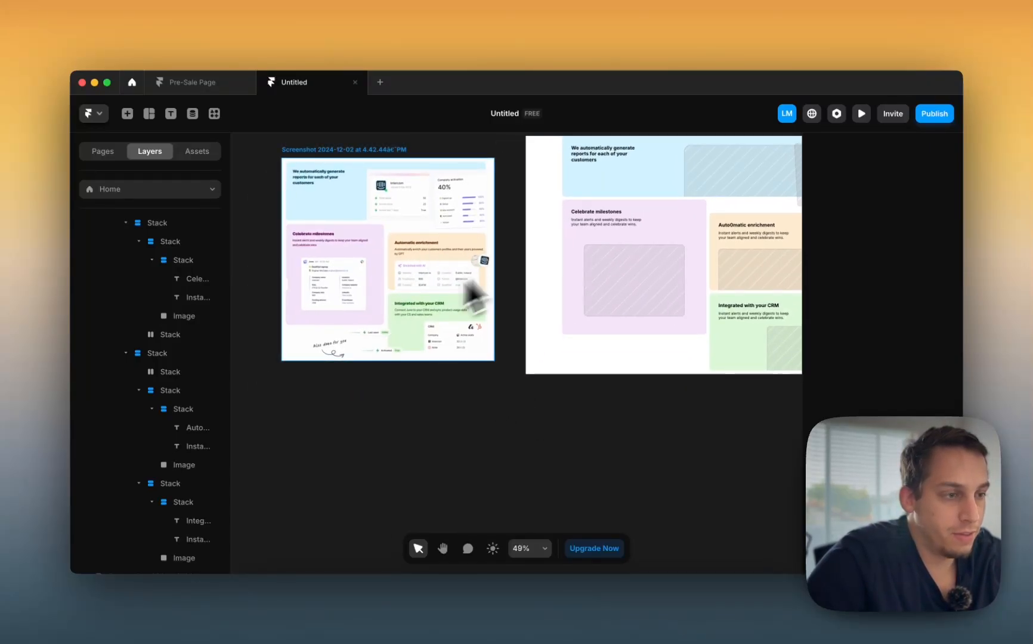
# Step: Examine how the cards and image placeholders adapt across the Desktop, Tablet and Phone breakpoints
pyautogui.hscroll(10, 387, 202)
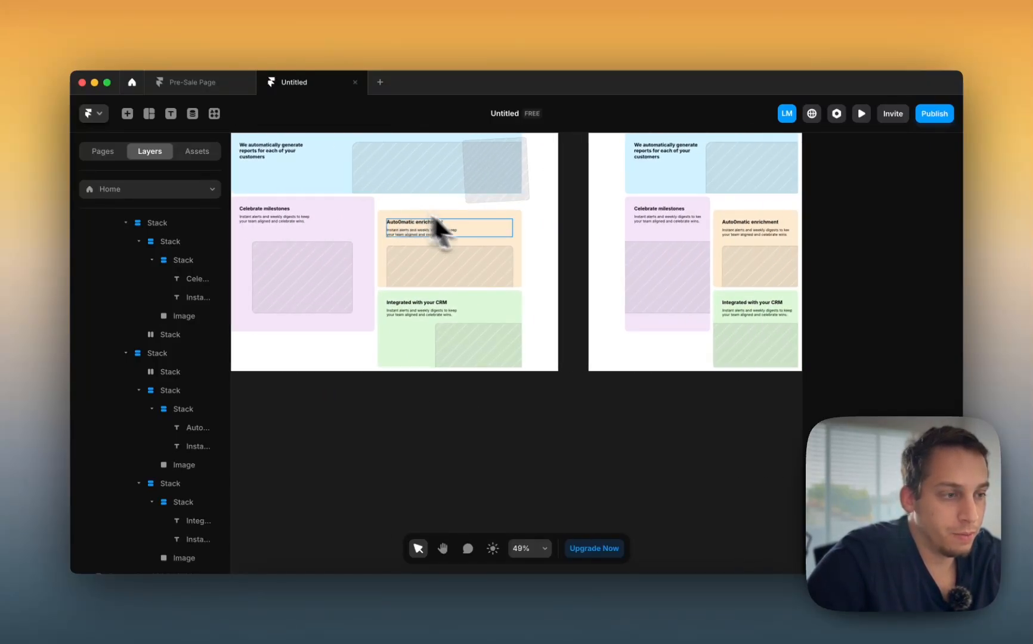
pyautogui.hscroll(2, 495, 238)
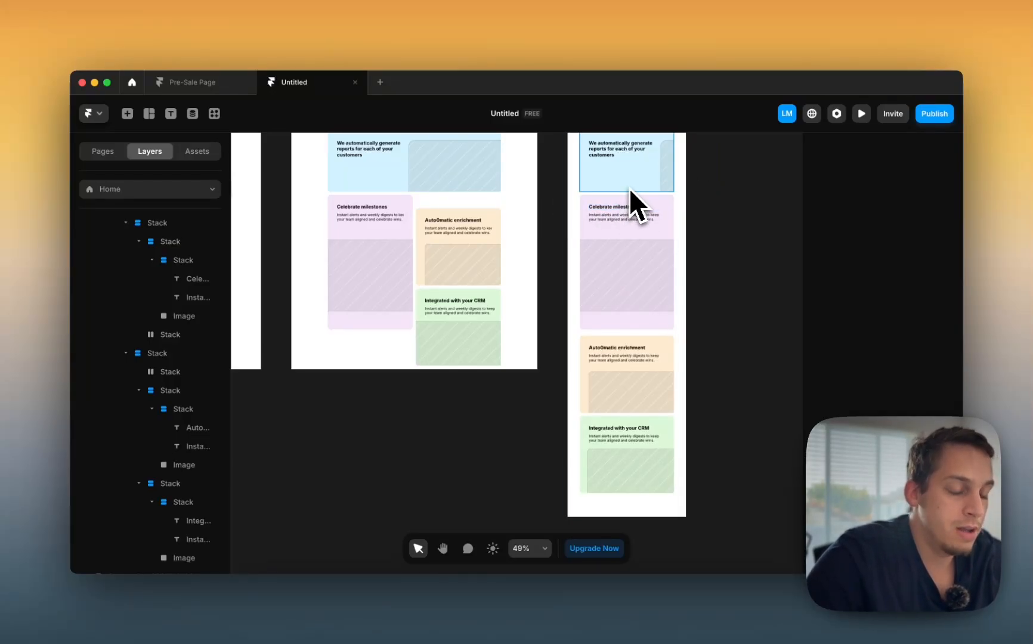
pyautogui.hscroll(-4, 446, 251)
pyautogui.scroll(-5, 437, 244)
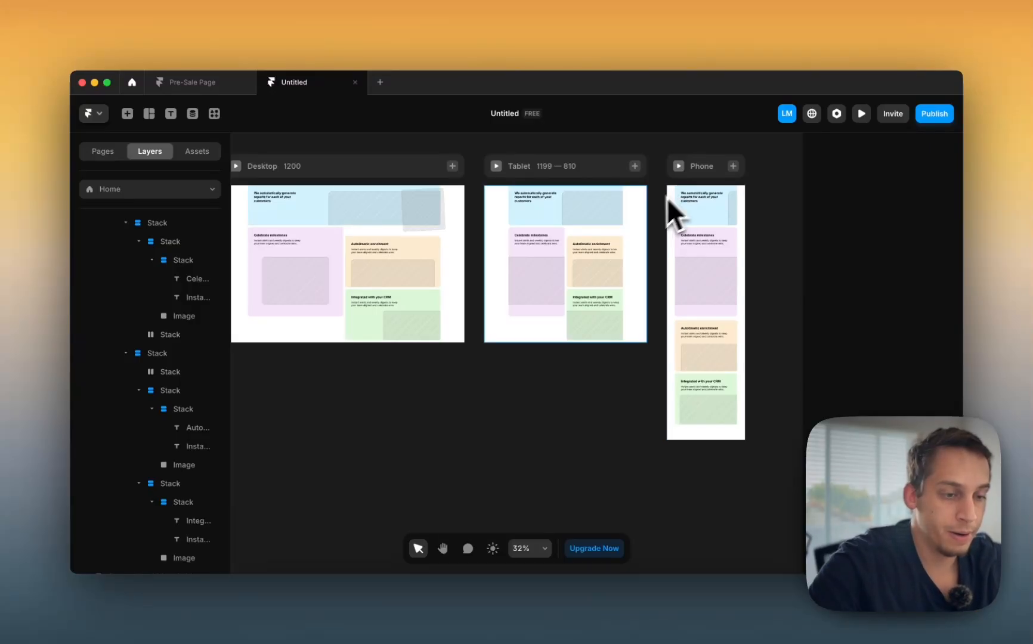
pyautogui.hscroll(-4, 548, 295)
pyautogui.scroll(5, 369, 300)
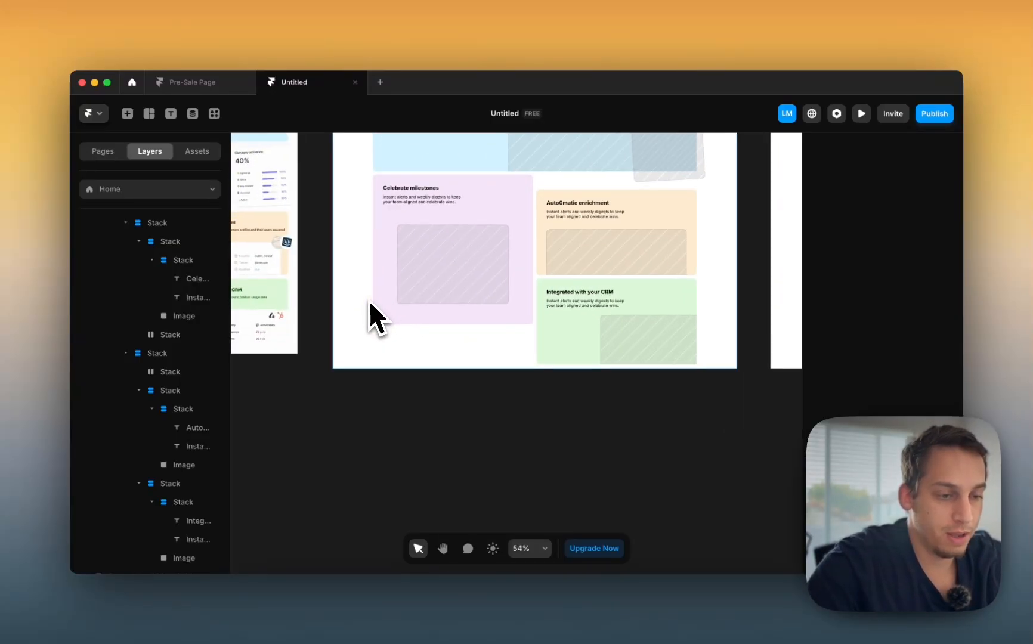
# Step: Examine the reference screenshot's small icons overlapping the orange card and the matching area of the Desktop layout
pyautogui.scroll(-5, 369, 300)
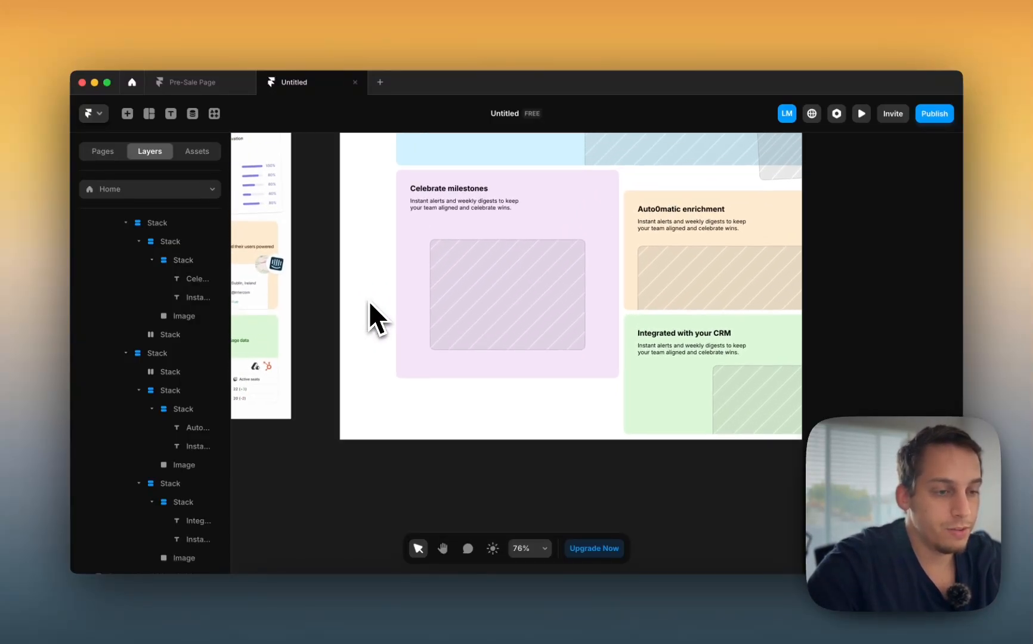
pyautogui.hscroll(-5, 369, 300)
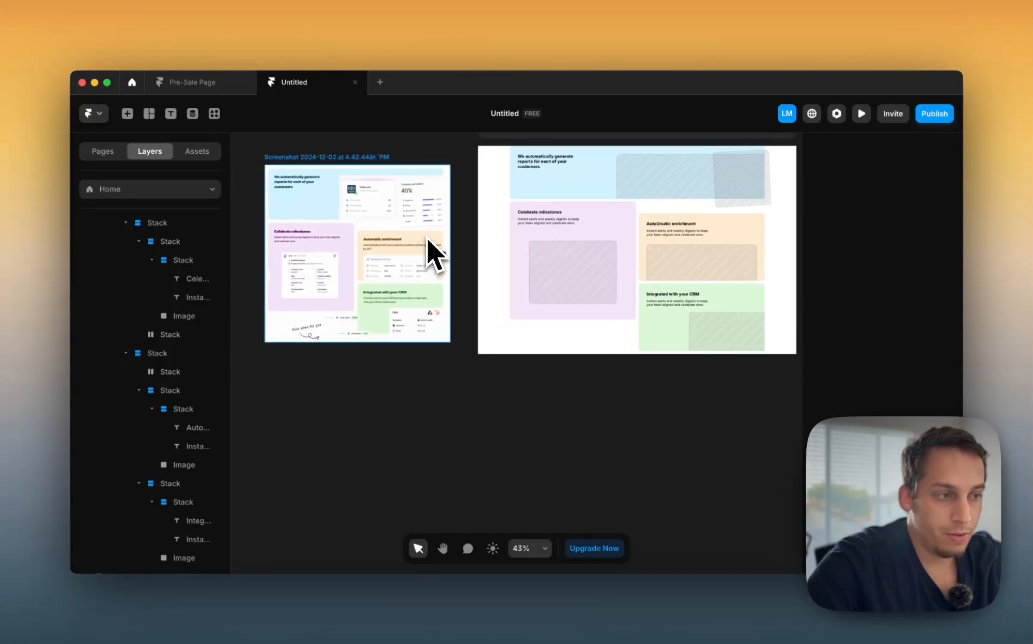
pyautogui.scroll(5, 445, 258)
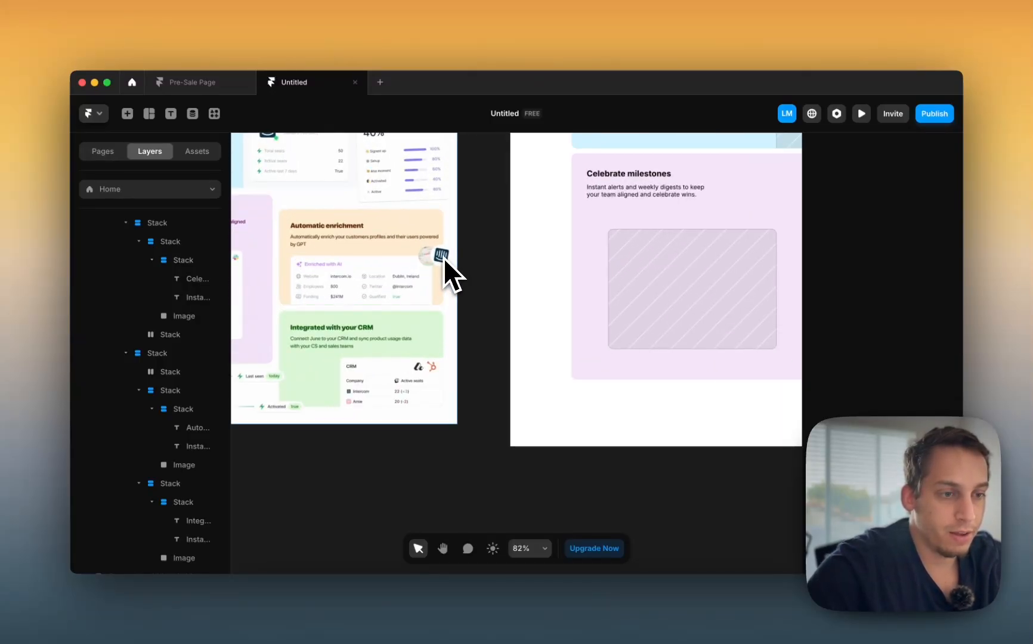
pyautogui.hscroll(1, 467, 289)
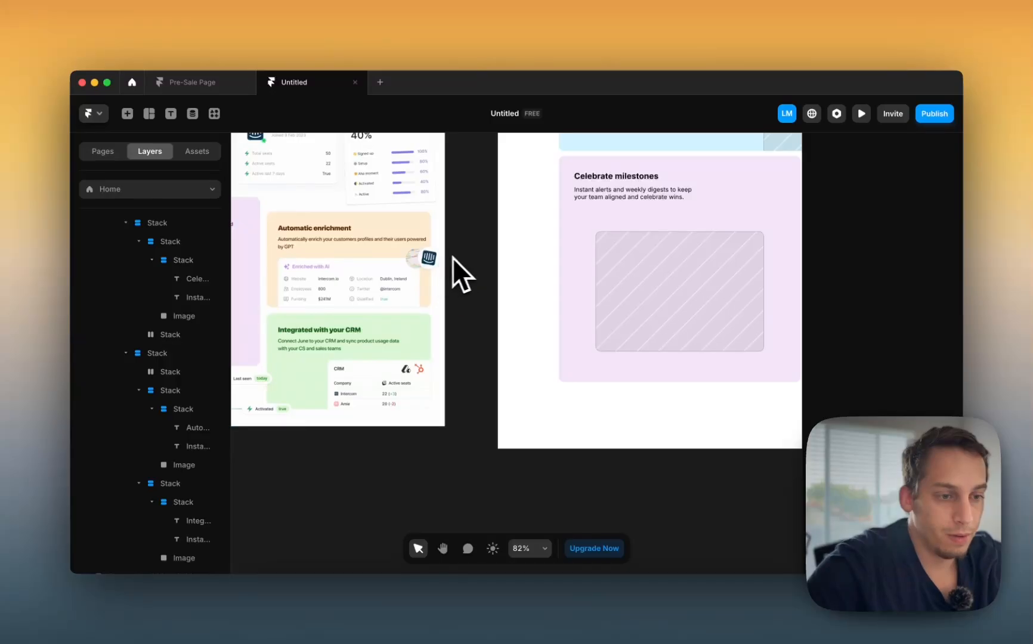
pyautogui.hscroll(-1, 456, 259)
pyautogui.scroll(-3, 482, 271)
pyautogui.hscroll(5, 486, 275)
pyautogui.scroll(-1, 494, 292)
pyautogui.hscroll(-3, 483, 295)
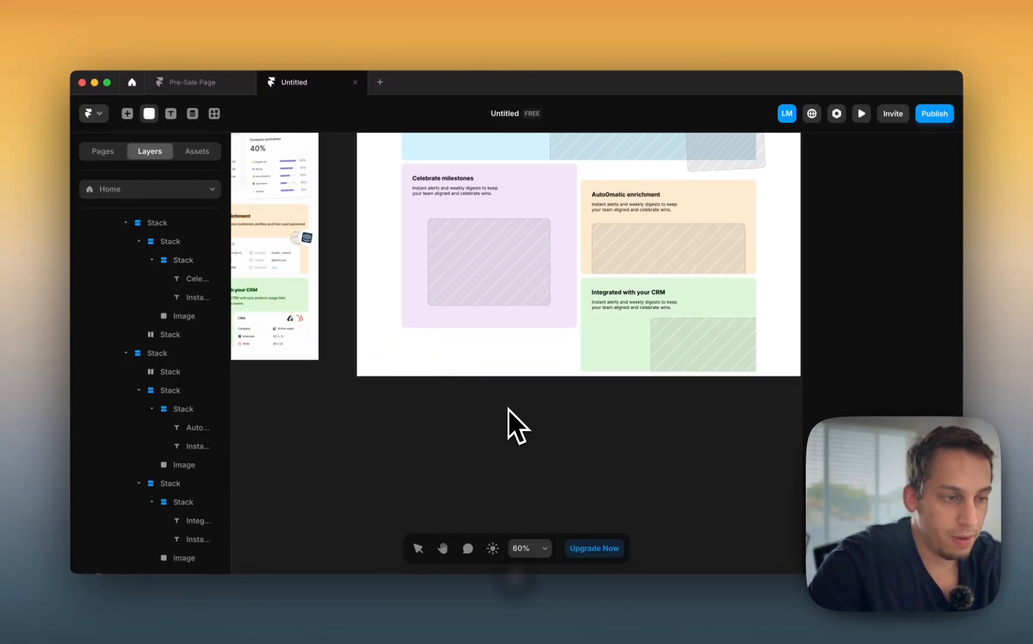
# Step: Duplicate the tilted image placeholder onto the orange card's right edge, shrink it to about 56 × 55 px and tilt it further
pyautogui.press('v')
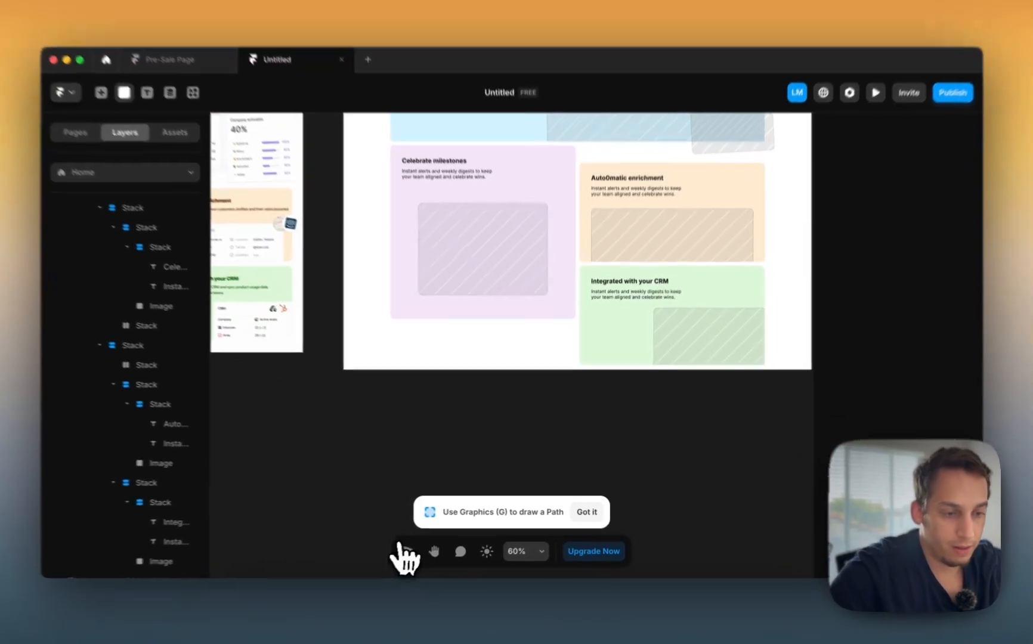
pyautogui.click(418, 549)
pyautogui.click(732, 169)
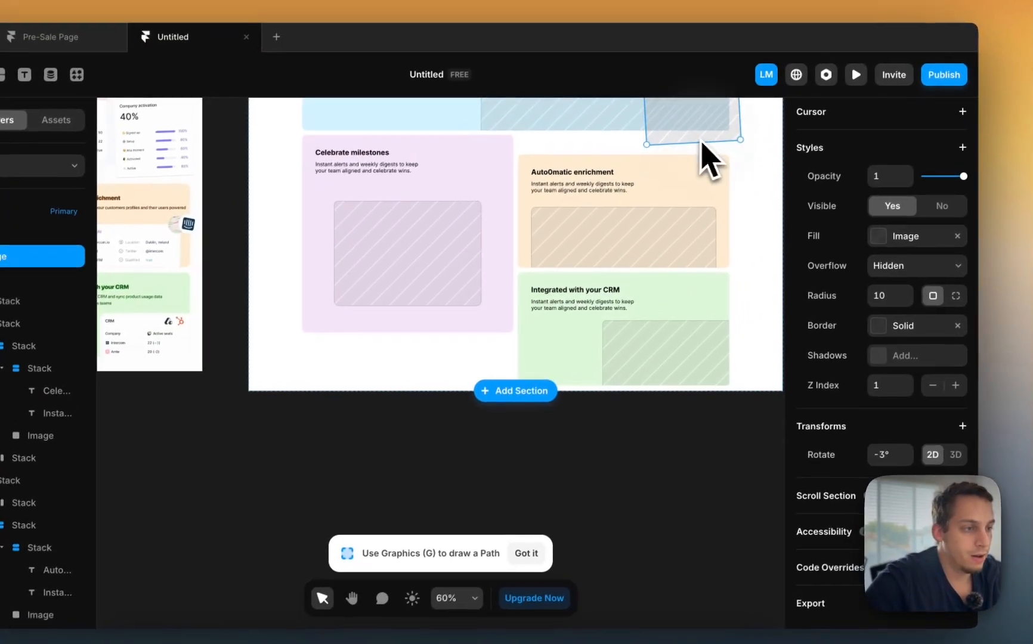
pyautogui.moveTo(702, 142); pyautogui.dragTo(714, 233)
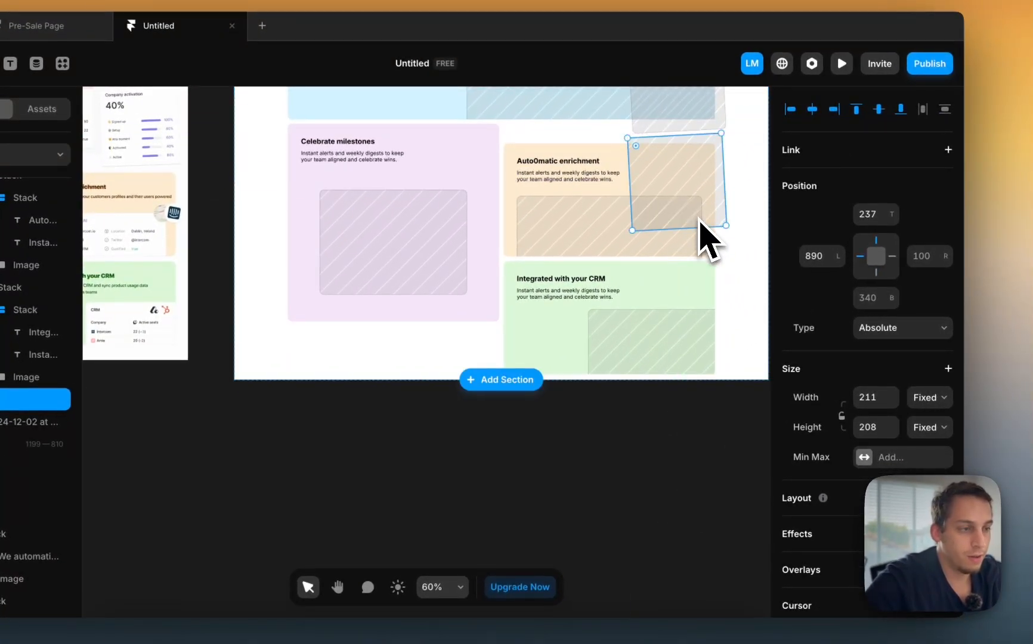
pyautogui.moveTo(721, 133); pyautogui.dragTo(682, 180)
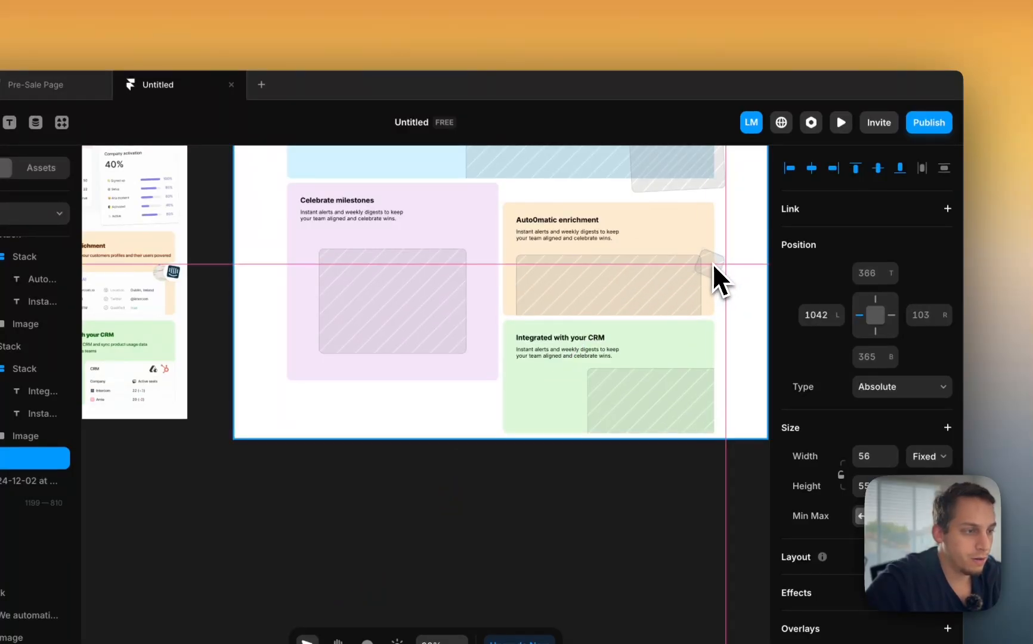
pyautogui.moveTo(714, 264); pyautogui.dragTo(716, 266)
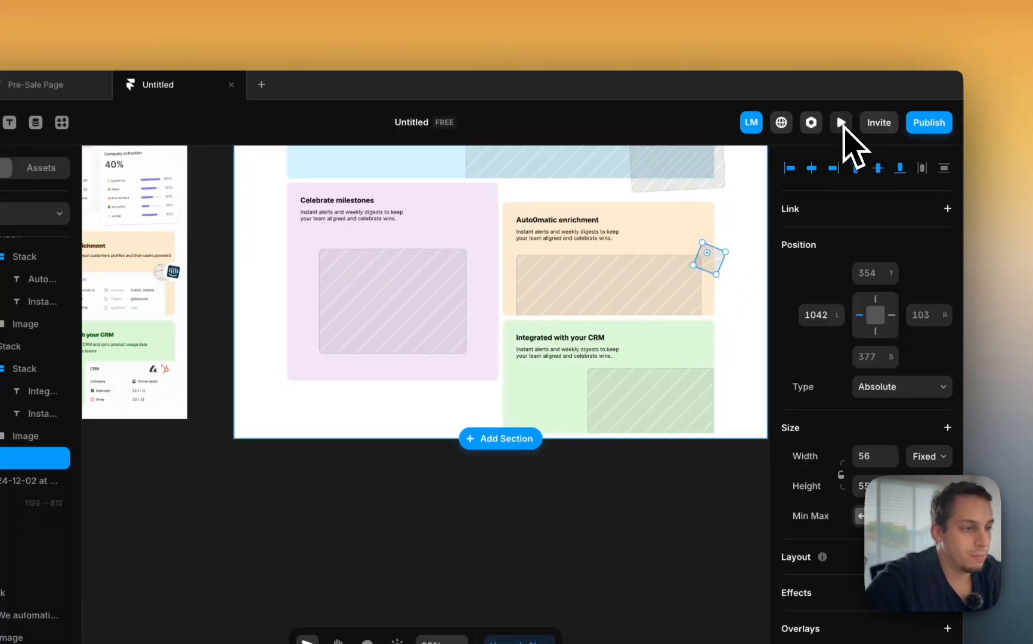
# Step: Preview the Desktop layout at about 1390 px wide to check the overlapping placeholders, and return to the canvas
pyautogui.scroll(5, 595, 242)
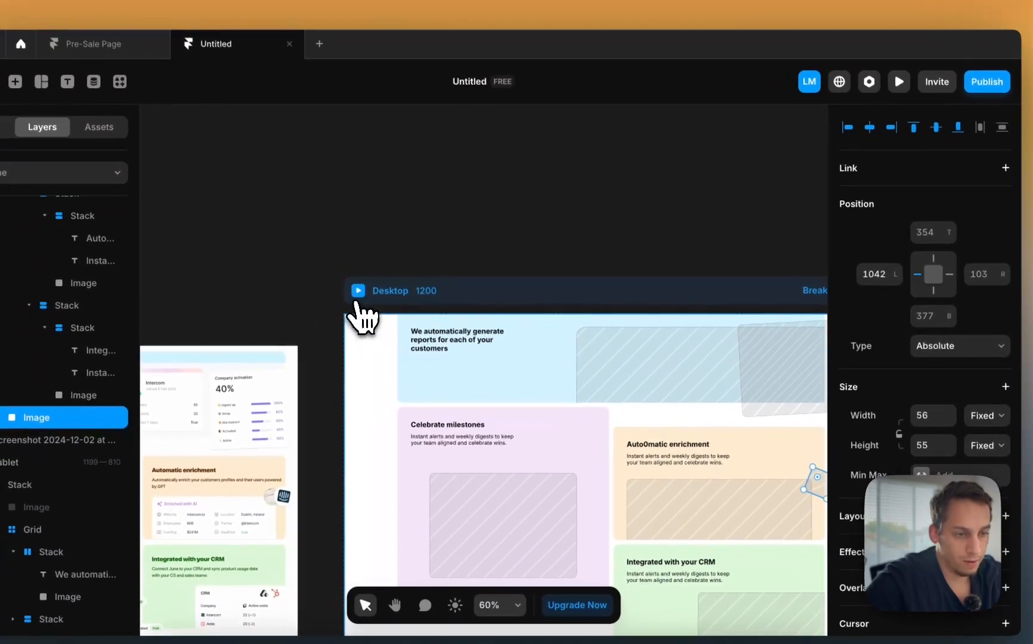
pyautogui.click(358, 291)
pyautogui.scroll(-2, 588, 358)
pyautogui.moveTo(951, 358); pyautogui.dragTo(967, 302)
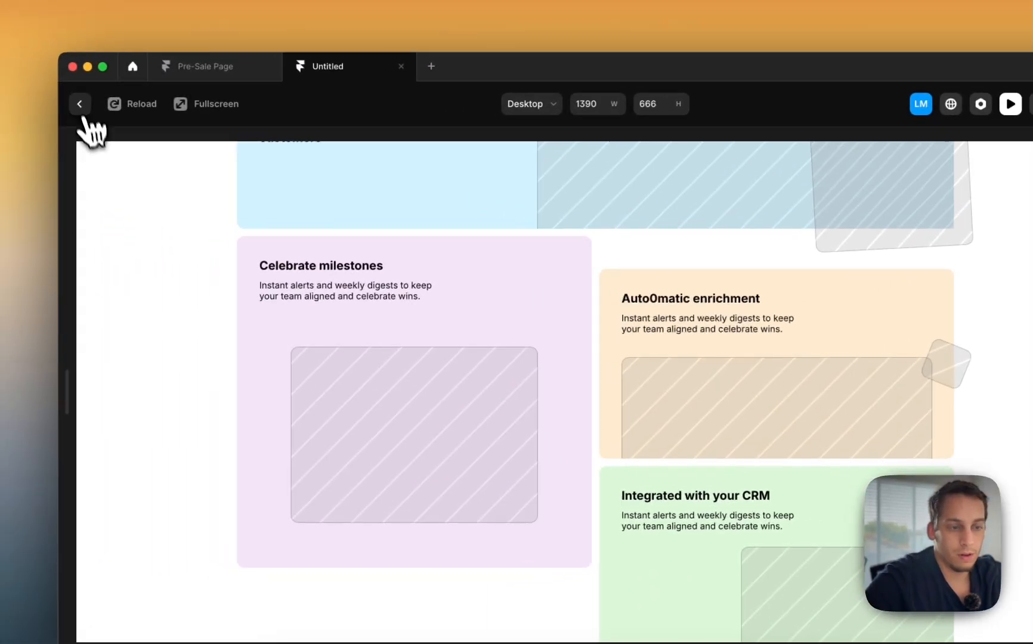
pyautogui.click(81, 105)
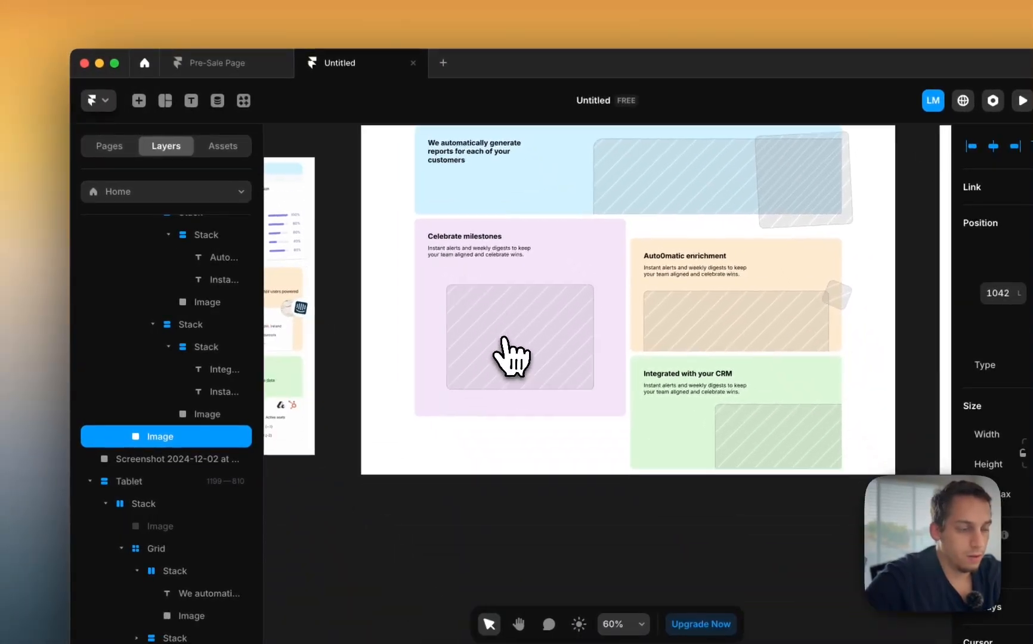
# Step: Duplicate the small tilted placeholder to the purple card's lower-right corner and straighten the copy
pyautogui.scroll(-3, 512, 357)
pyautogui.hscroll(-5, 512, 353)
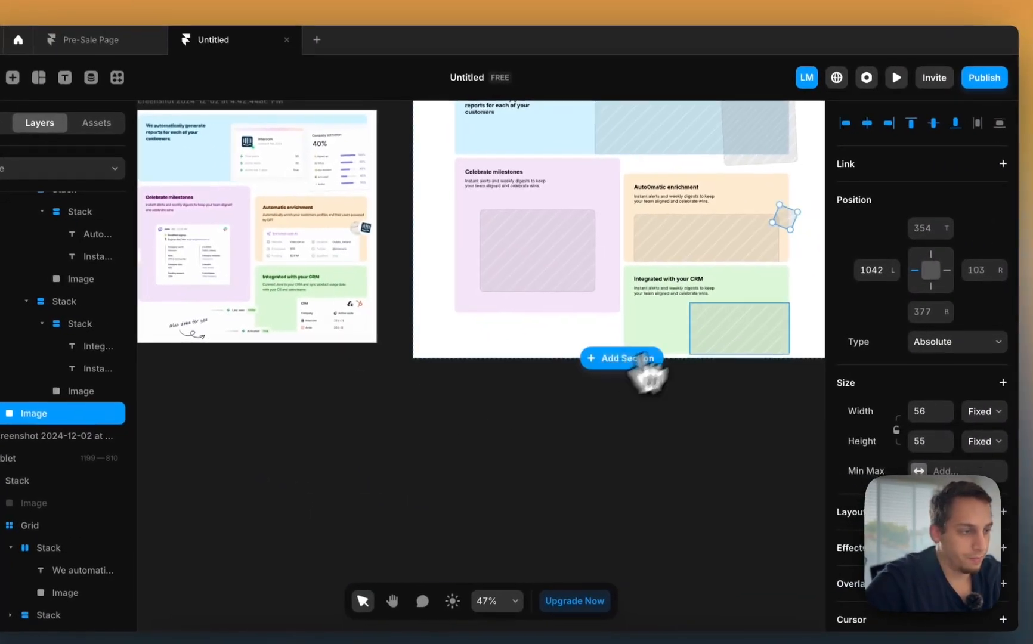
pyautogui.moveTo(782, 222); pyautogui.dragTo(619, 292)
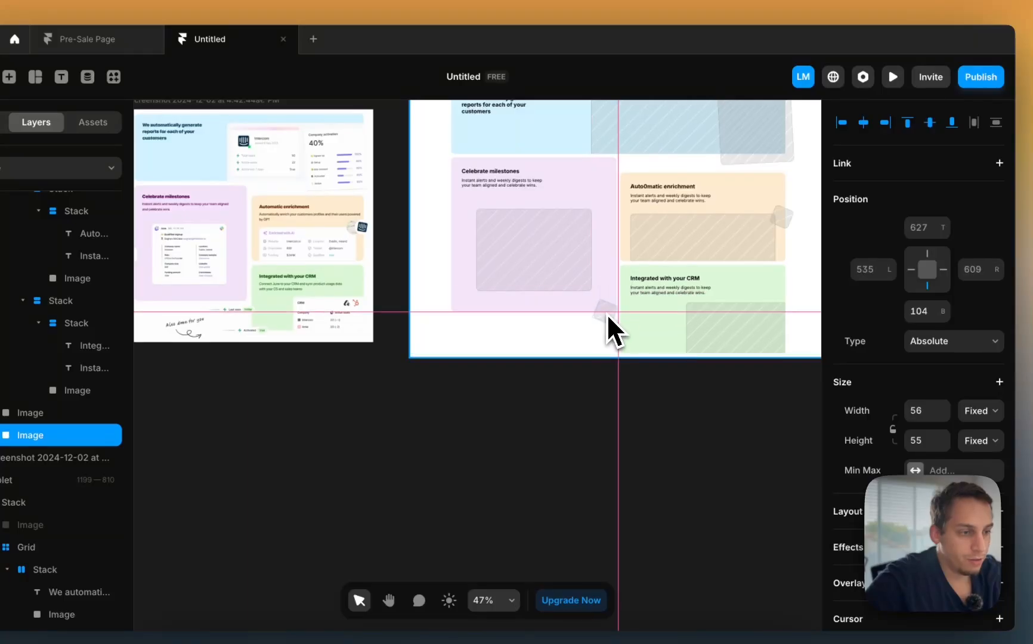
pyautogui.scroll(4, 608, 317)
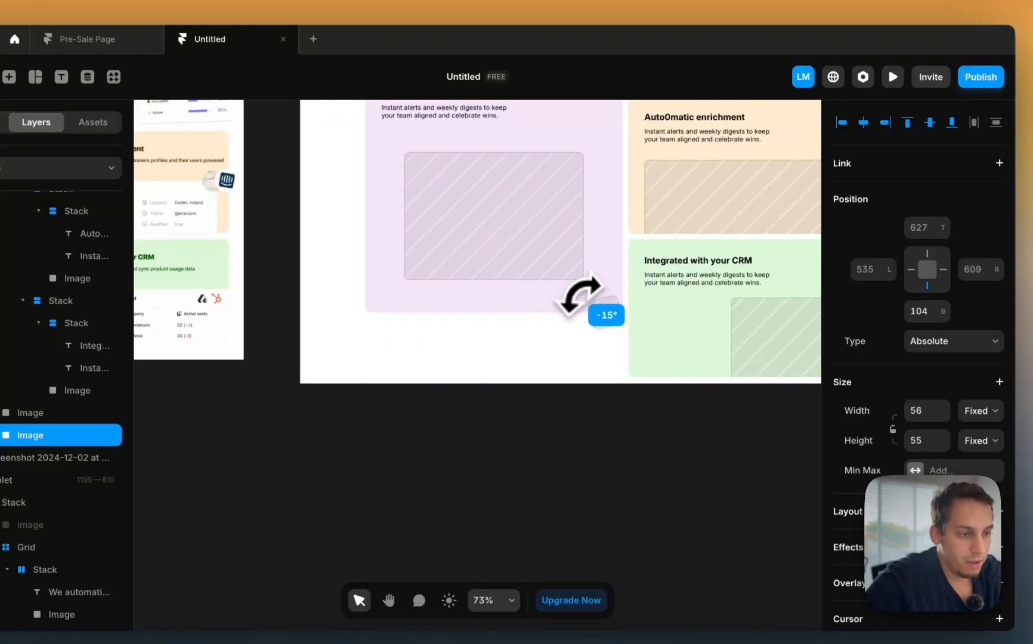
# Step: Widen the straightened placeholder at the purple card's lower-right corner to about 198 px, like the reference's label pills
pyautogui.hscroll(-10, 584, 291)
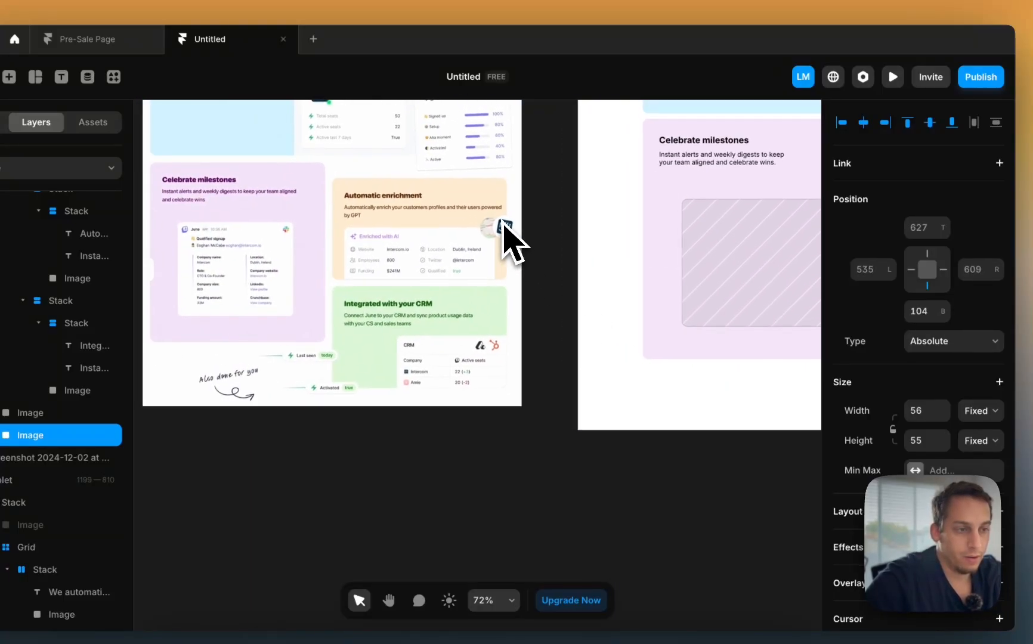
pyautogui.scroll(4, 518, 251)
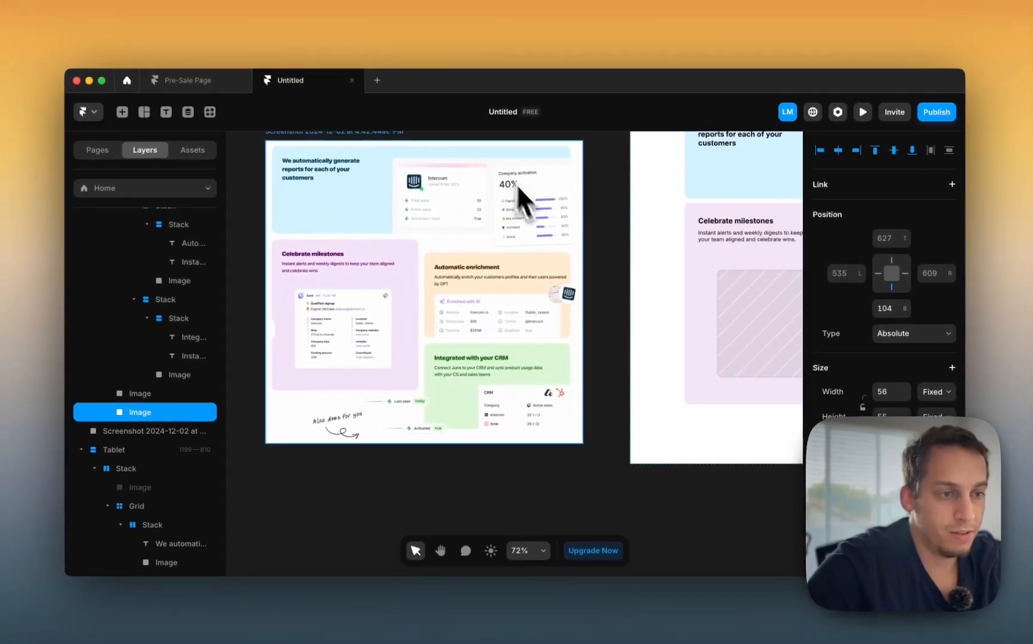
pyautogui.scroll(-3, 496, 257)
pyautogui.hscroll(3, 496, 257)
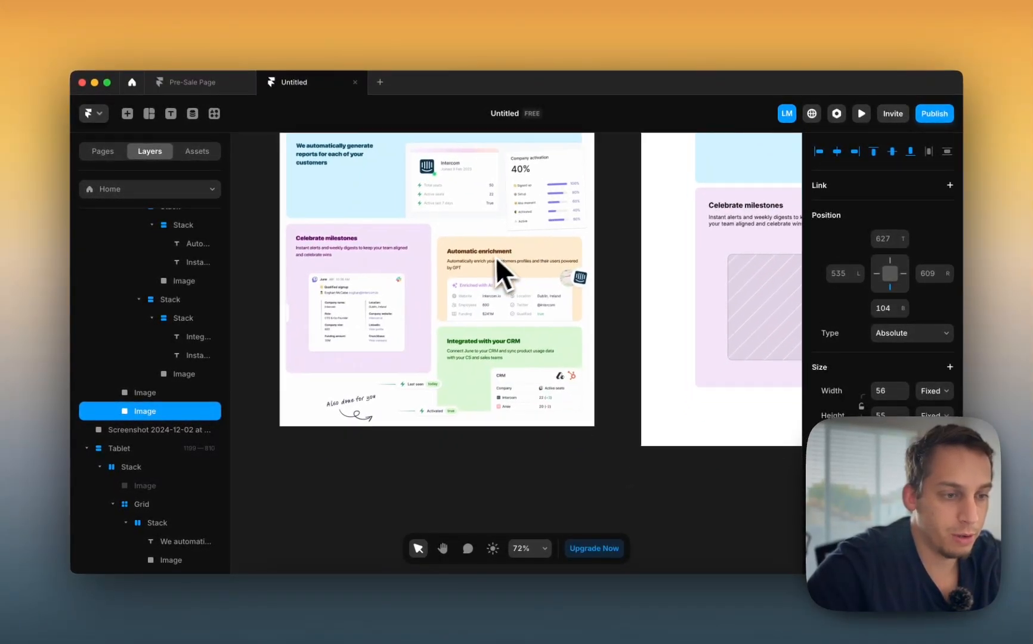
pyautogui.hscroll(5, 644, 322)
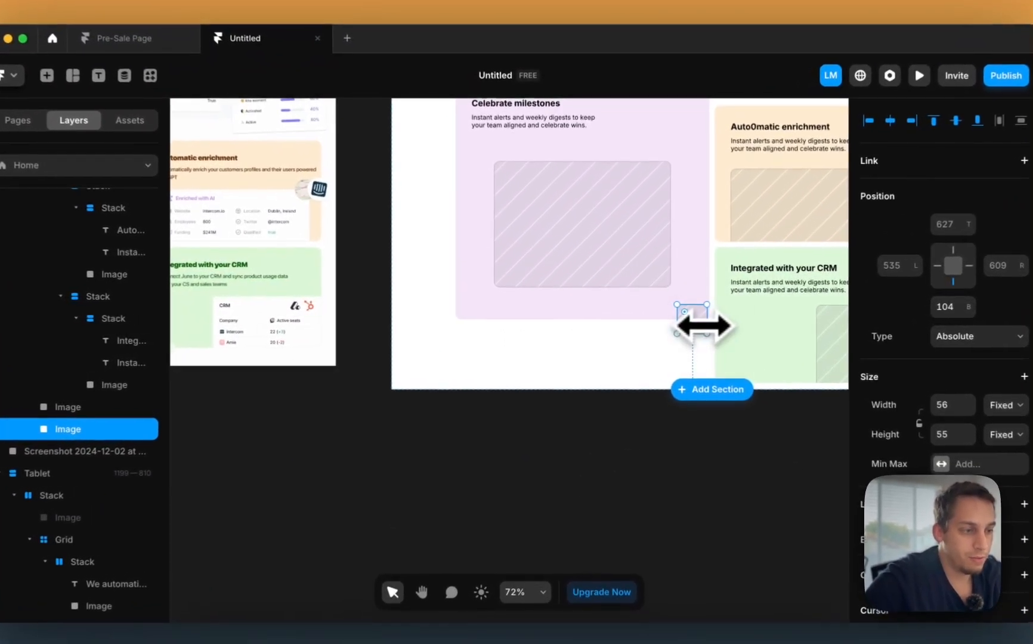
pyautogui.moveTo(679, 324); pyautogui.dragTo(714, 322)
# Step: Duplicate the pill-shaped placeholder below and to the right, overlapping the green card's left edge like the reference's "Activated" label
pyautogui.hscroll(-5, 746, 324)
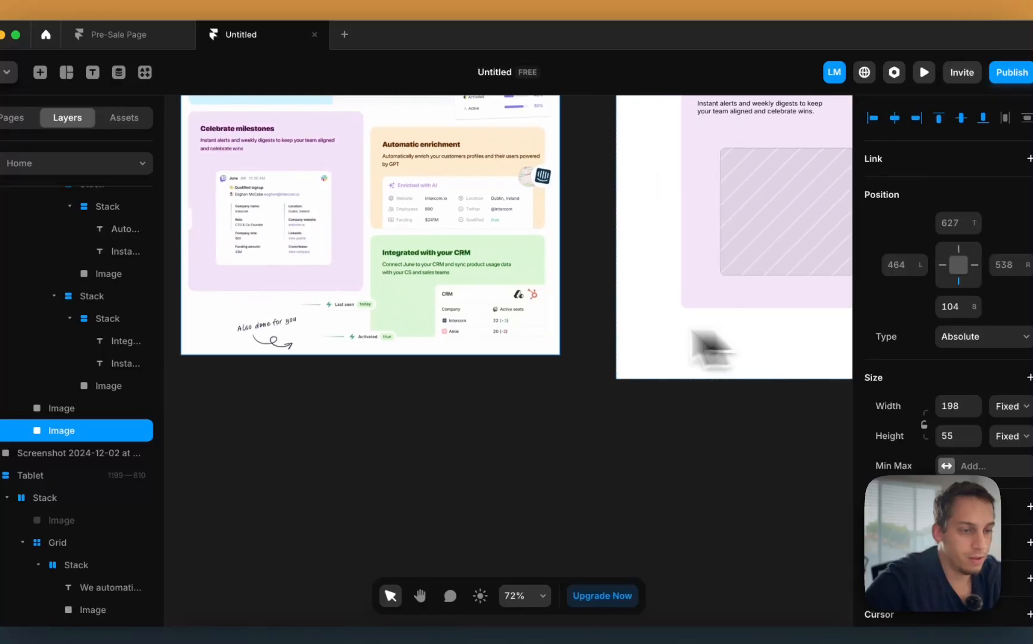
pyautogui.scroll(10, 344, 313)
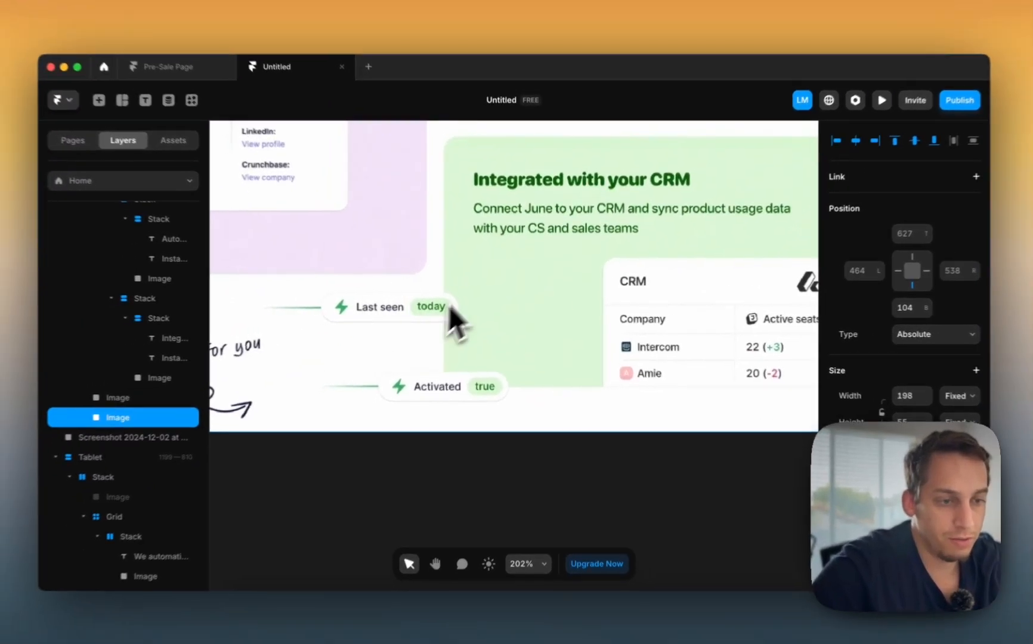
pyautogui.scroll(-5, 331, 309)
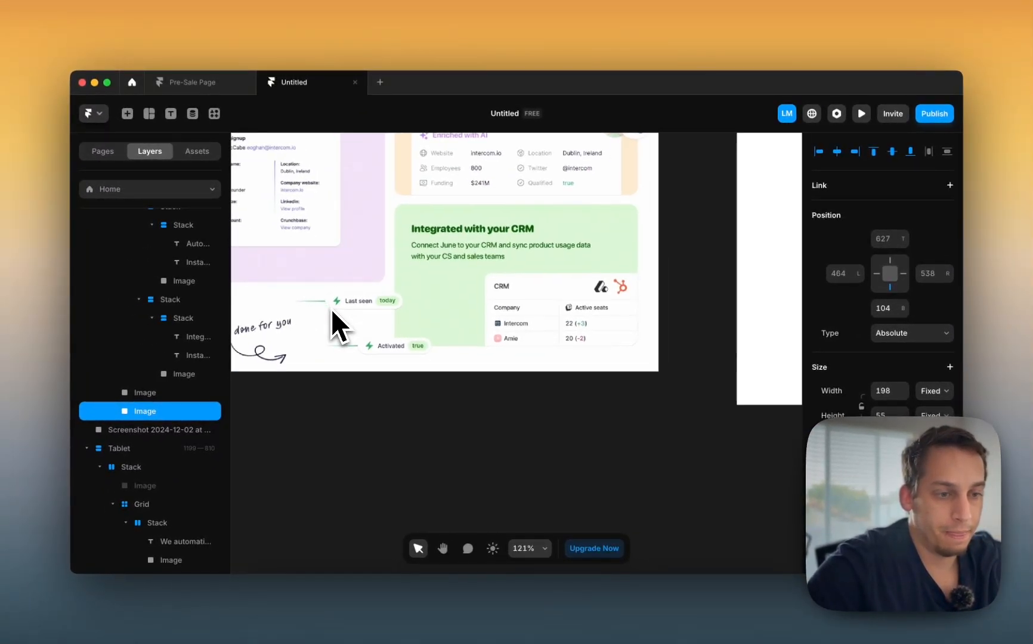
pyautogui.scroll(5, 332, 309)
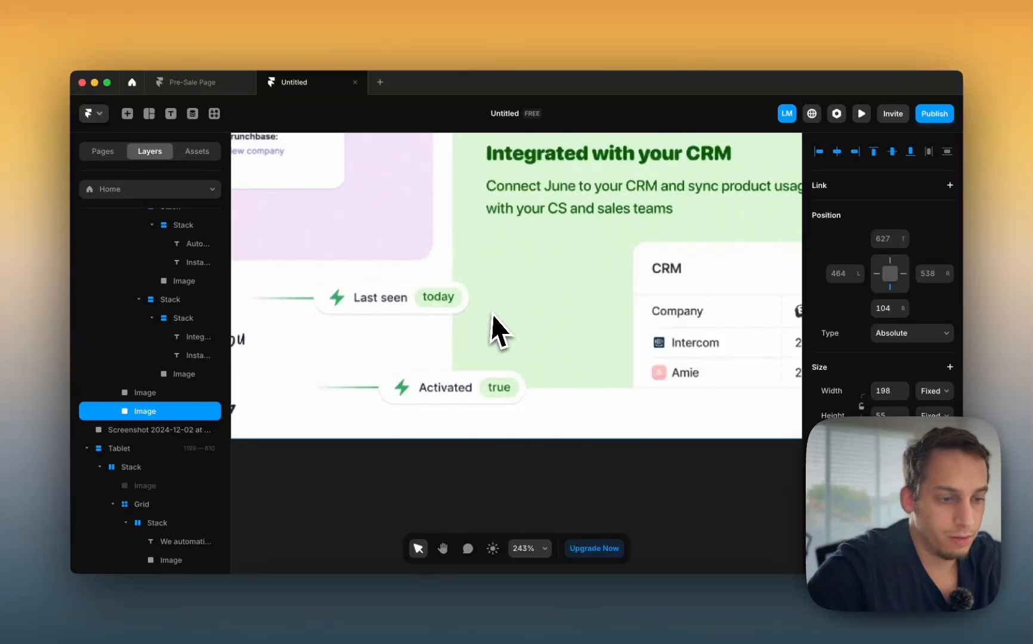
pyautogui.scroll(-2, 496, 322)
pyautogui.scroll(-3, 494, 313)
pyautogui.hscroll(5, 494, 312)
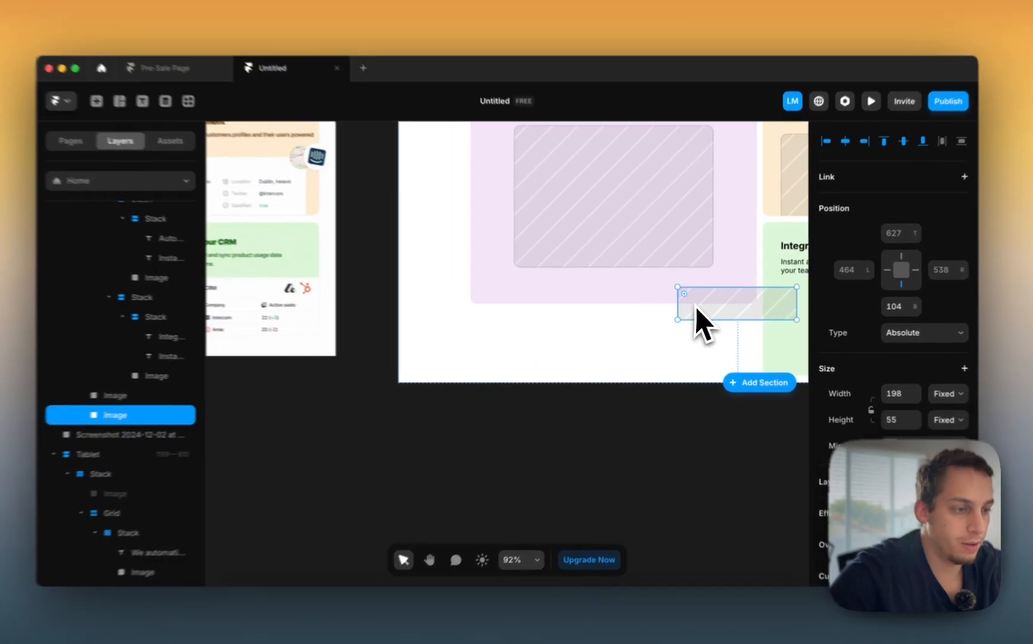
pyautogui.moveTo(699, 310); pyautogui.dragTo(745, 348)
pyautogui.scroll(-3, 745, 351)
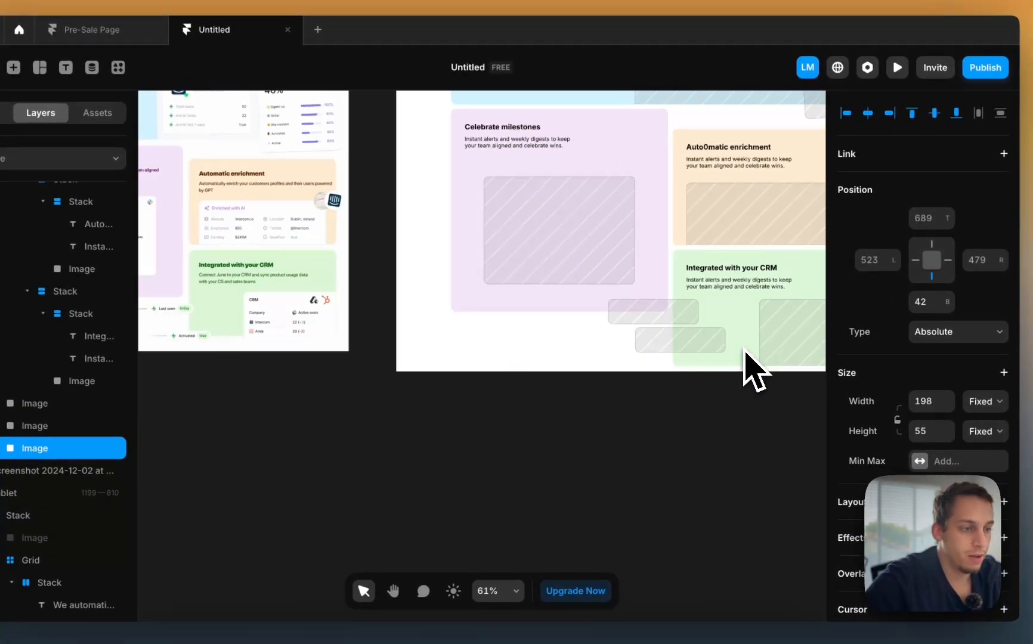
# Step: Duplicate the upper pill-shaped placeholder into the white space beneath the purple card, about 224 px from the layout's left edge
pyautogui.hscroll(-5, 746, 370)
pyautogui.scroll(-1, 745, 370)
pyautogui.click(674, 388)
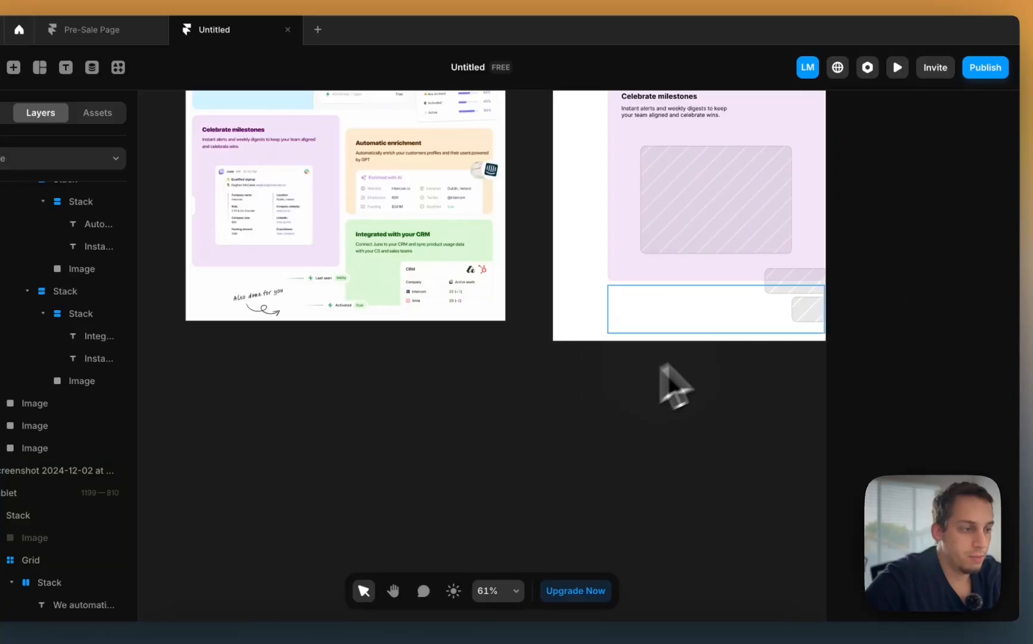
pyautogui.click(800, 287)
pyautogui.moveTo(800, 293); pyautogui.dragTo(769, 297)
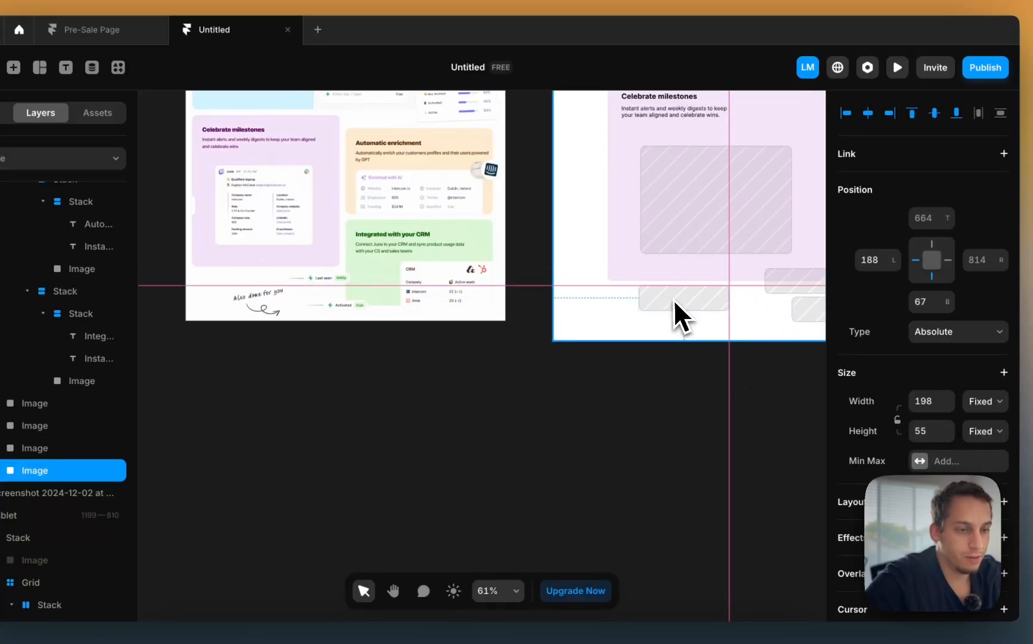
pyautogui.moveTo(673, 299); pyautogui.dragTo(689, 302)
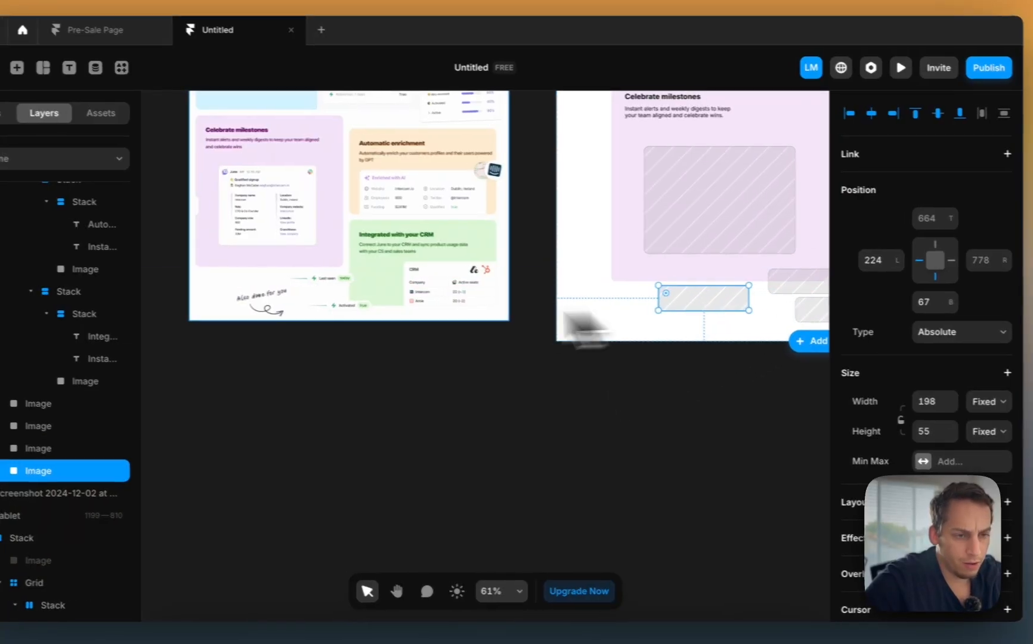
# Step: Increase the height of the placeholder beneath the purple card to about 110 px
pyautogui.scroll(5, 289, 320)
pyautogui.hscroll(5, 312, 320)
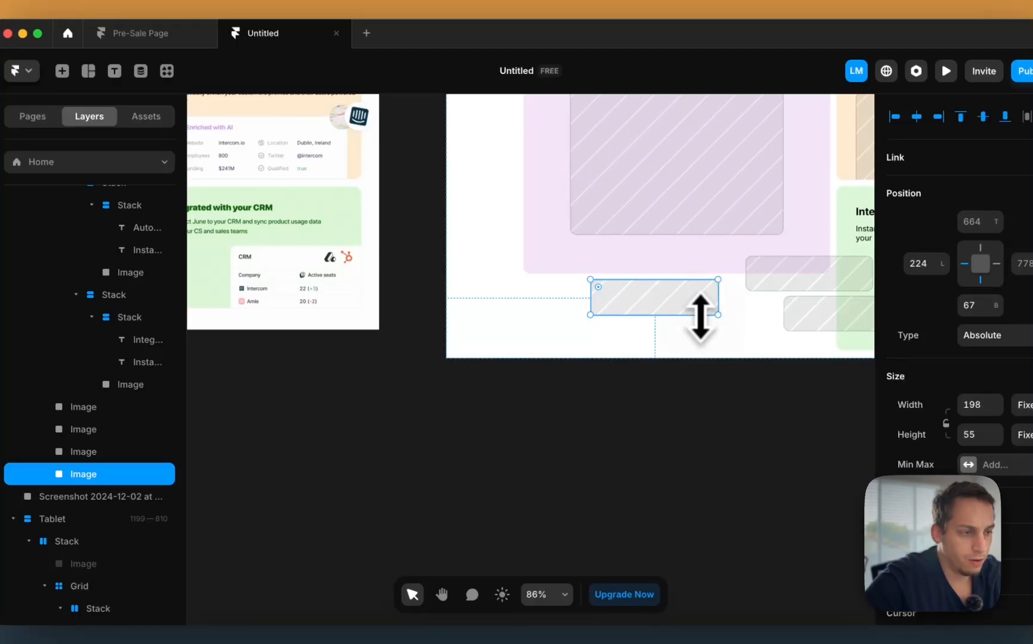
pyautogui.scroll(-8, 698, 358)
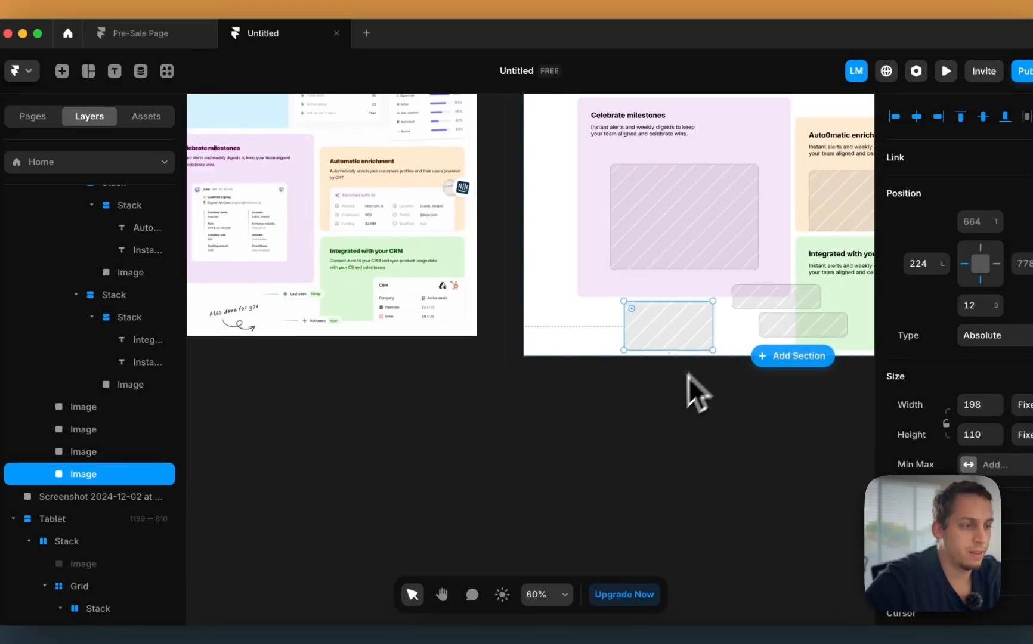
pyautogui.click(686, 385)
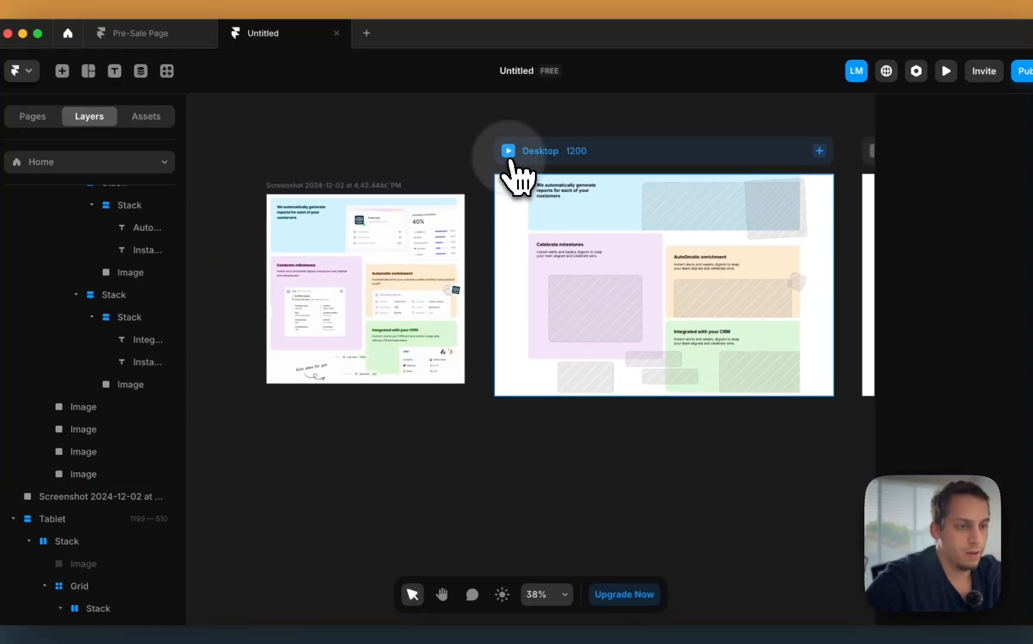
# Step: Preview the Desktop layout, narrow the preview to about 740 px to check the Phone arrangement, and return to the canvas
pyautogui.click(508, 152)
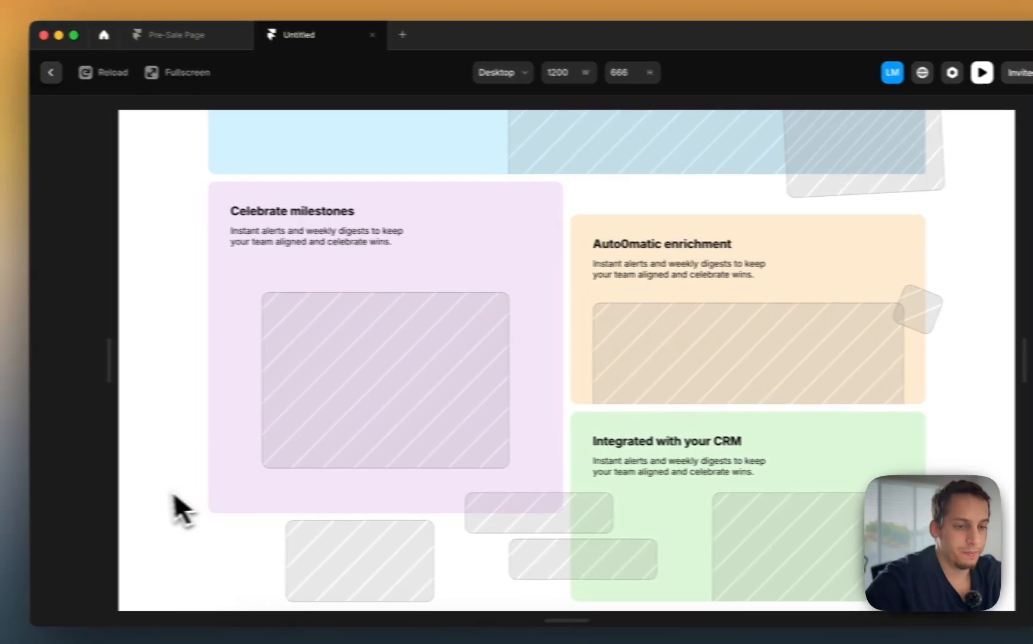
pyautogui.moveTo(75, 366); pyautogui.dragTo(322, 343)
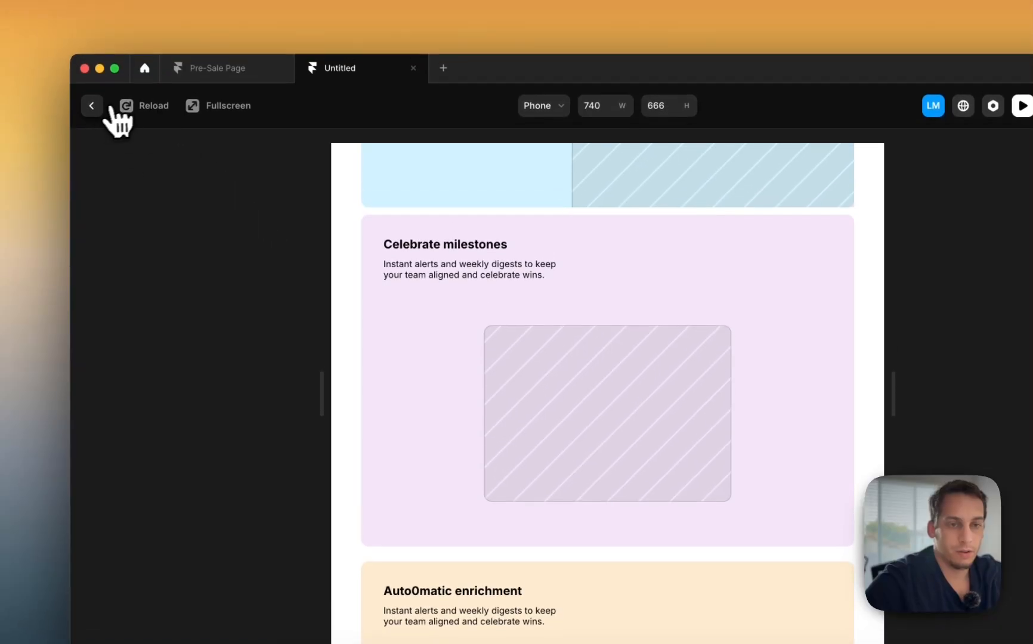
pyautogui.click(91, 74)
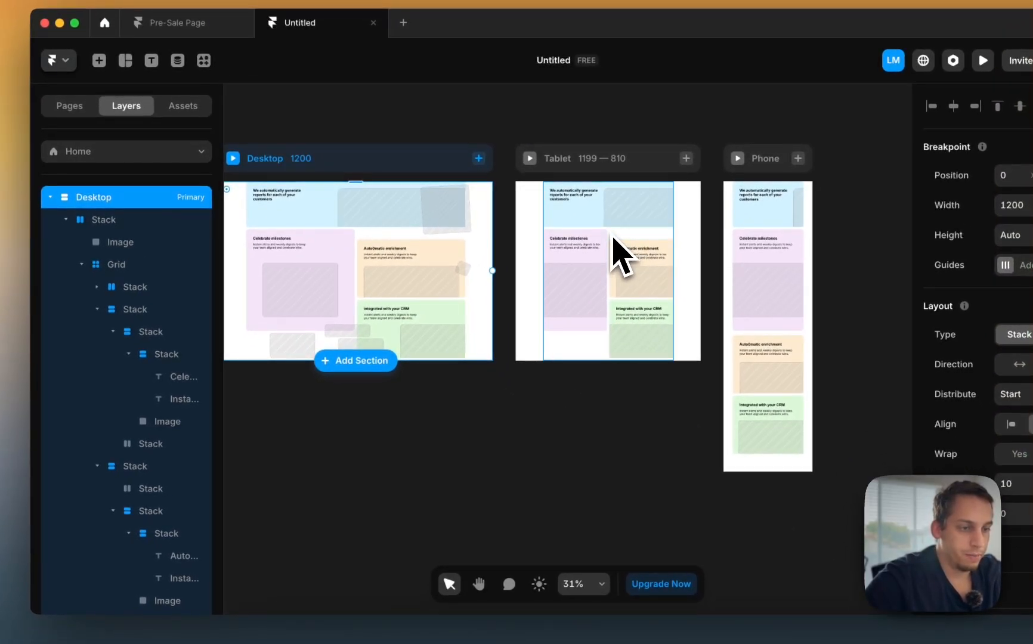
# Step: Remove the empty spacers above the orange card and beneath the purple card in the Tablet layout
pyautogui.scroll(5, 617, 242)
pyautogui.click(631, 245)
pyautogui.press('BackSpace')
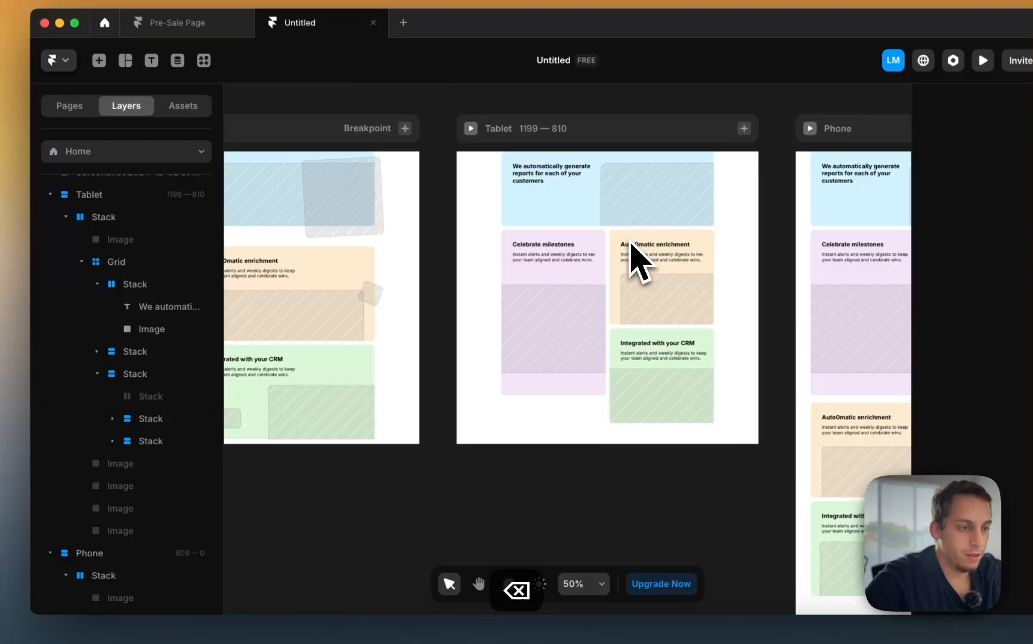
pyautogui.click(576, 426)
pyautogui.press('BackSpace')
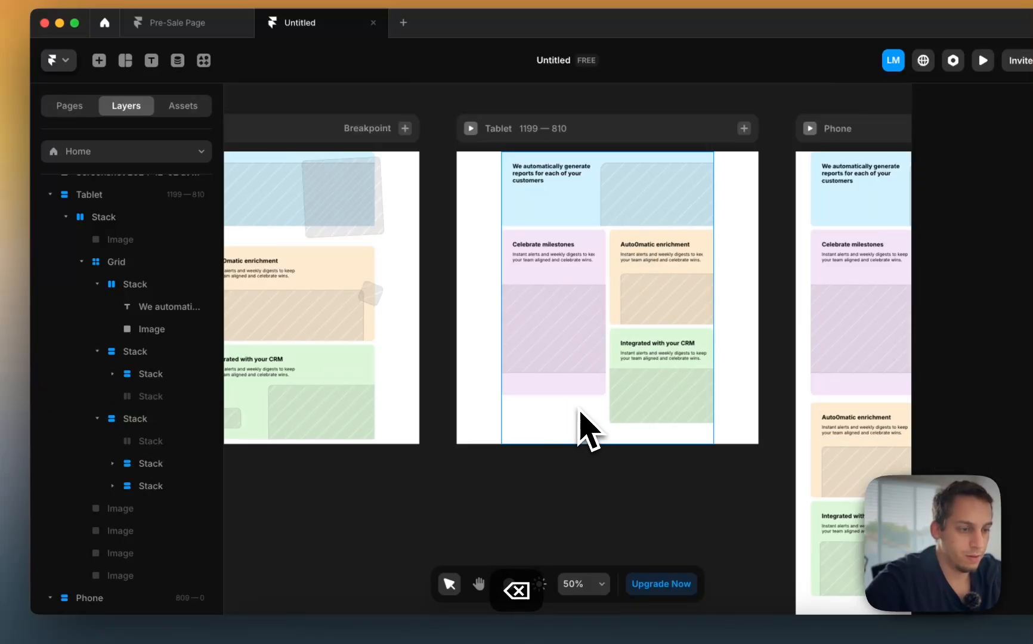
# Step: Try to move the Tablet layout's purple "Celebrate milestones" card out of its wrapper stack directly into the grid
pyautogui.click(580, 394)
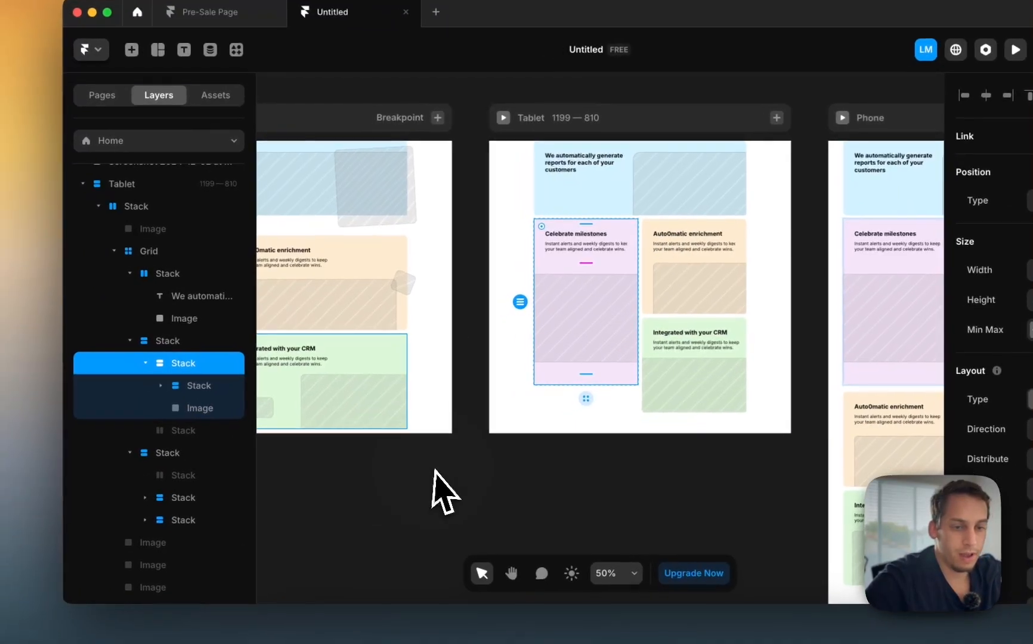
pyautogui.click(113, 374)
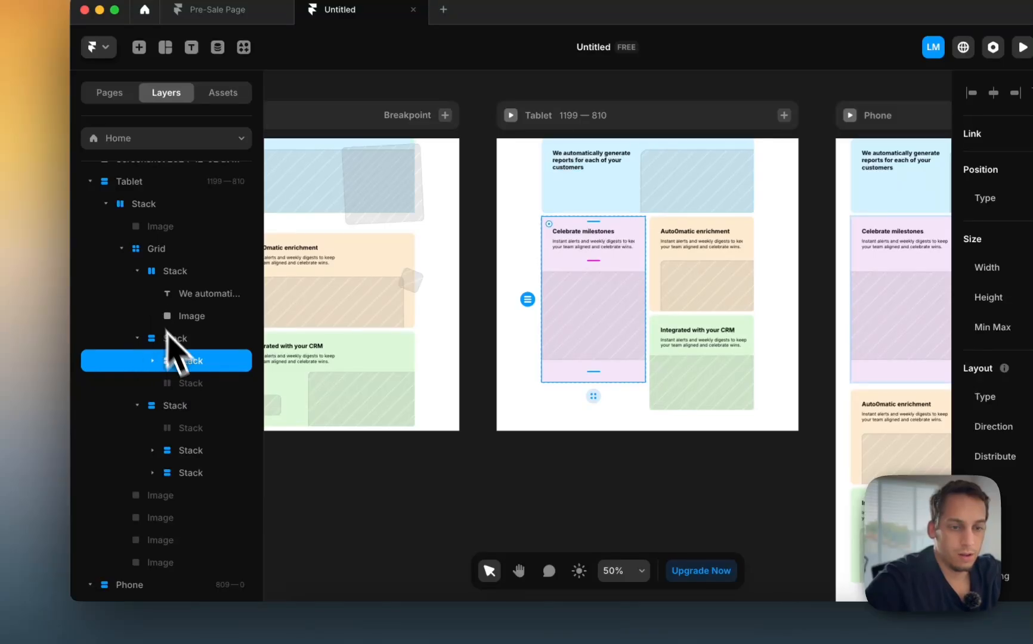
pyautogui.moveTo(172, 332); pyautogui.dragTo(223, 337)
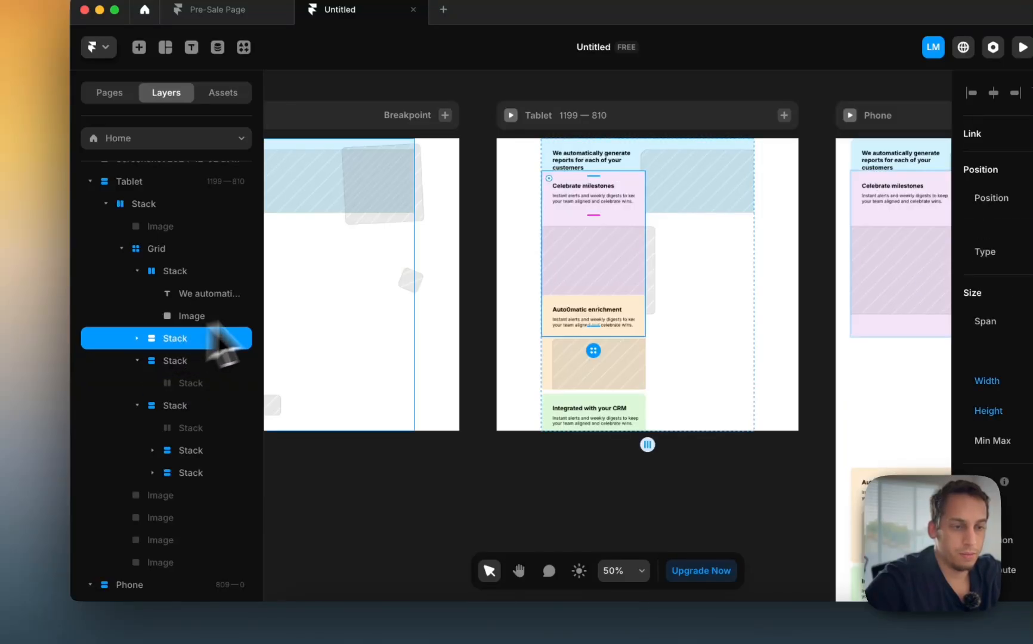
pyautogui.hscroll(-3, 376, 307)
pyautogui.press('super+z')
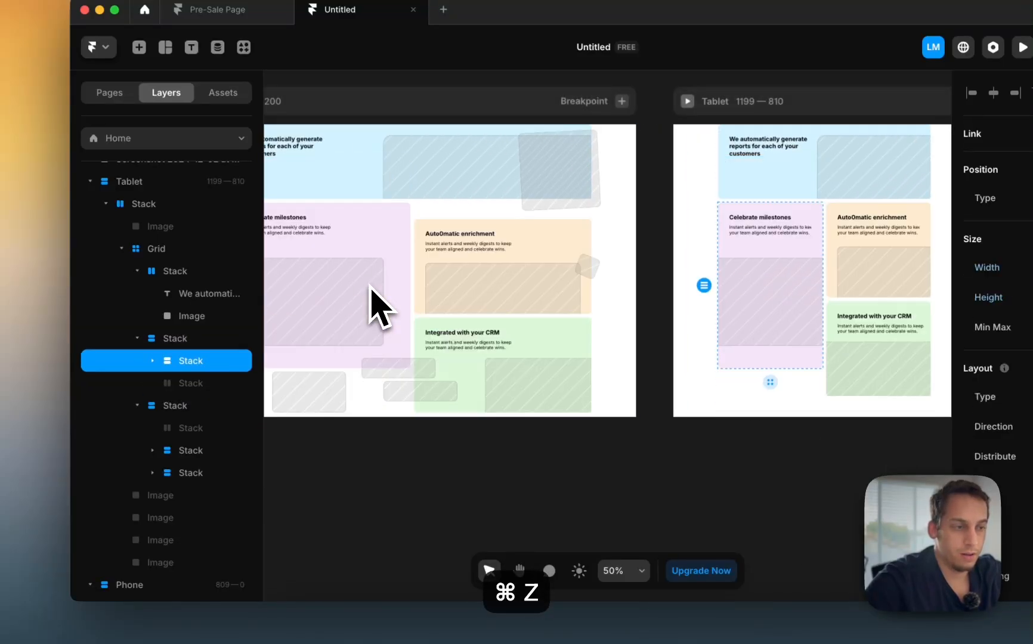
# Step: Try spanning the Tablet purple card's wrapper stack across 2 columns and 1 row of the grid
pyautogui.click(138, 338)
pyautogui.click(190, 353)
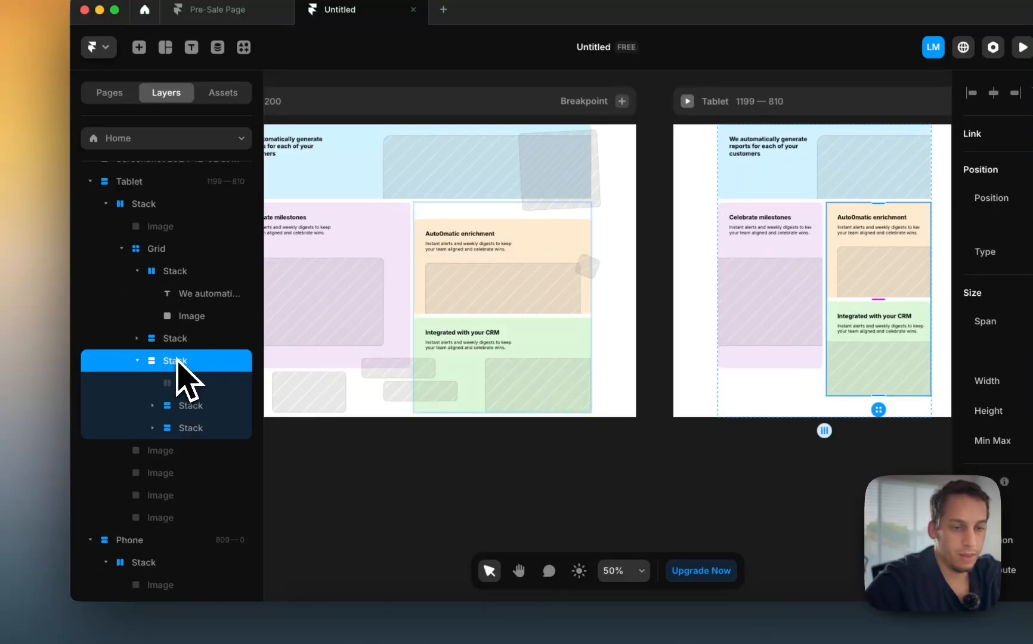
pyautogui.click(180, 342)
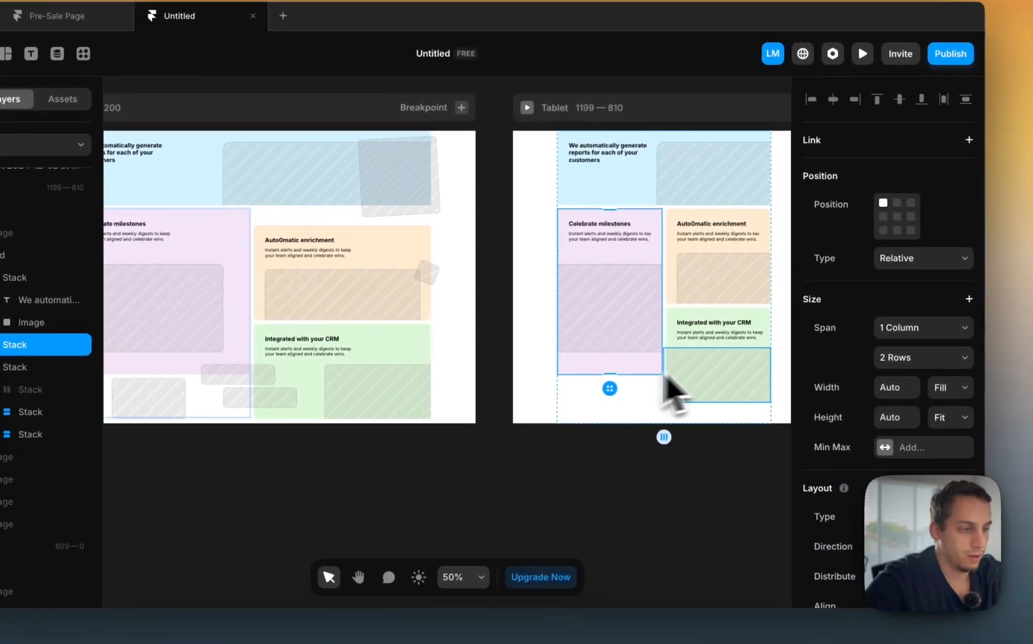
pyautogui.click(919, 359)
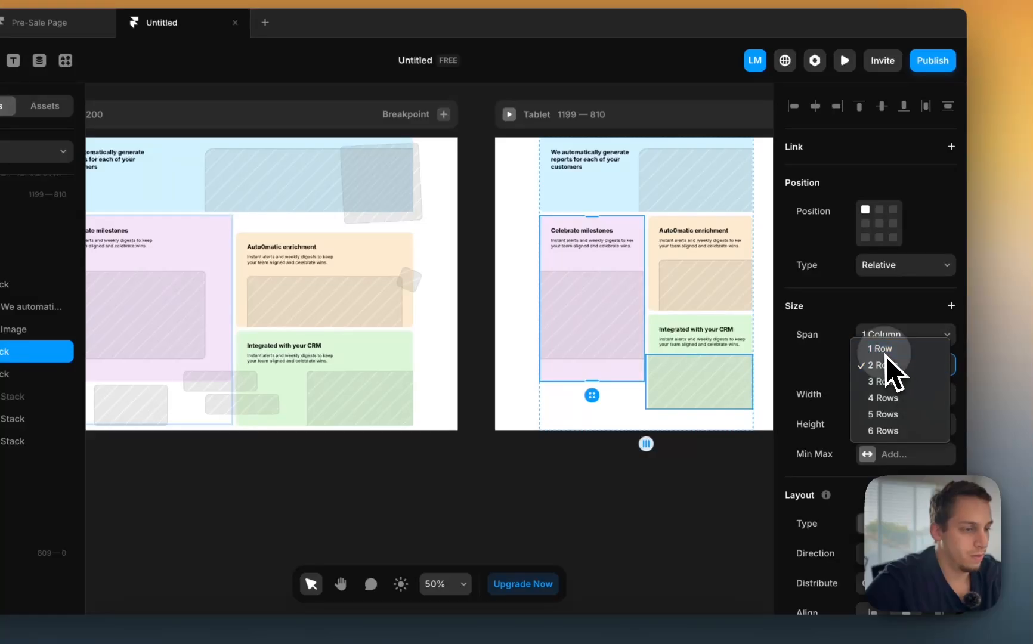
pyautogui.click(902, 335)
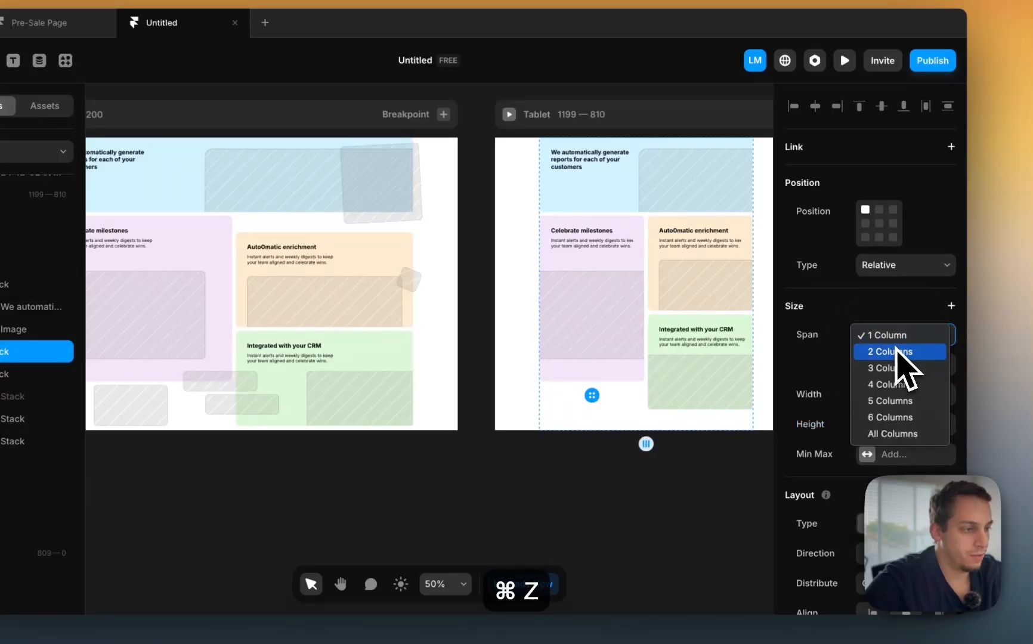
pyautogui.click(891, 352)
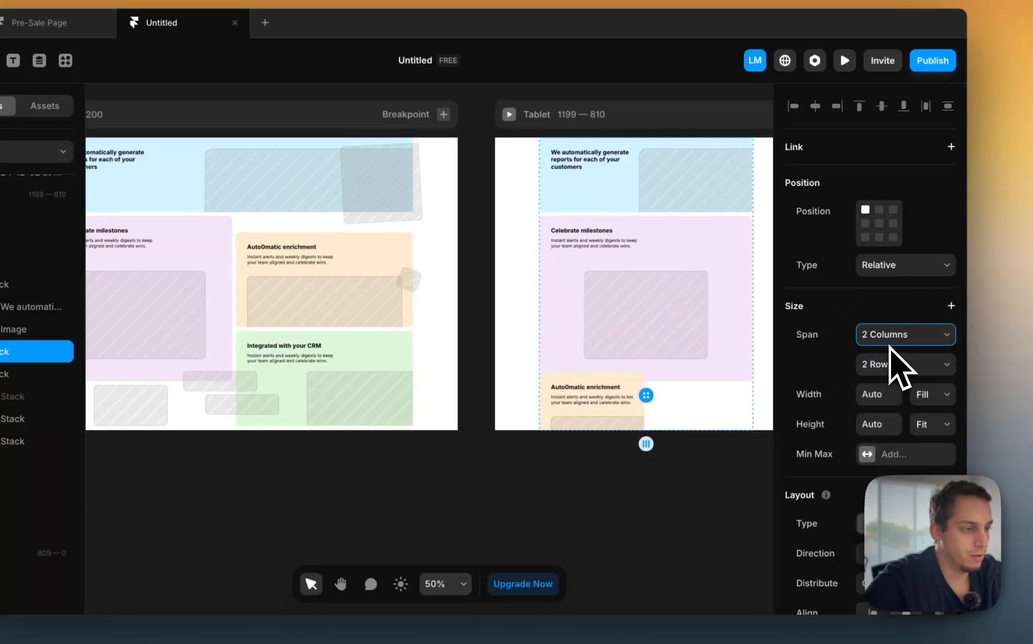
pyautogui.click(898, 367)
pyautogui.click(893, 350)
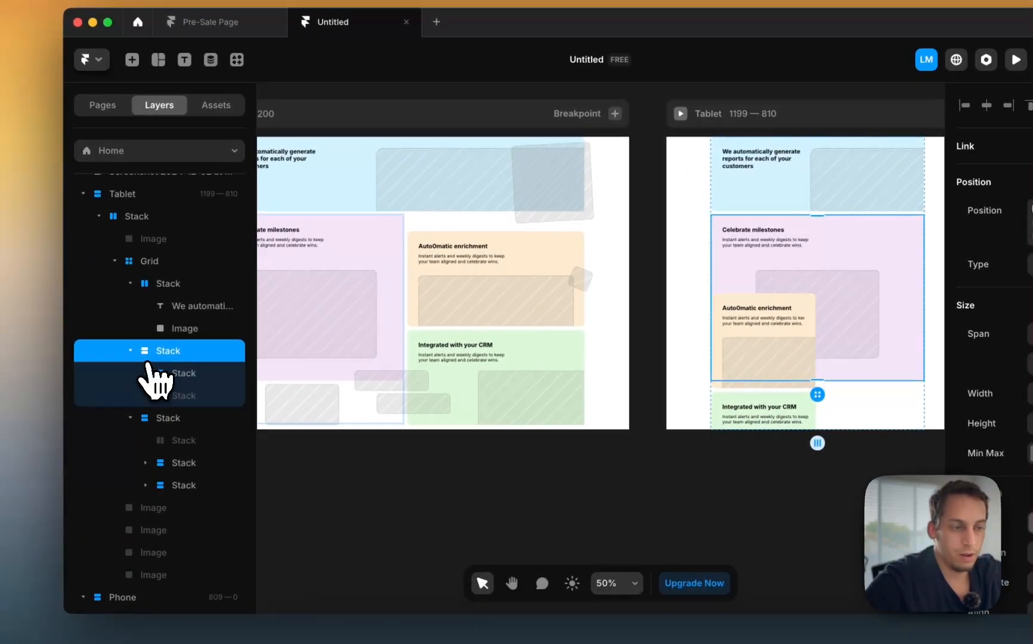
# Step: Inspect the Tablet purple card's nested stacks and layout settings, and undo the wrapper's column and row span changes
pyautogui.click(152, 375)
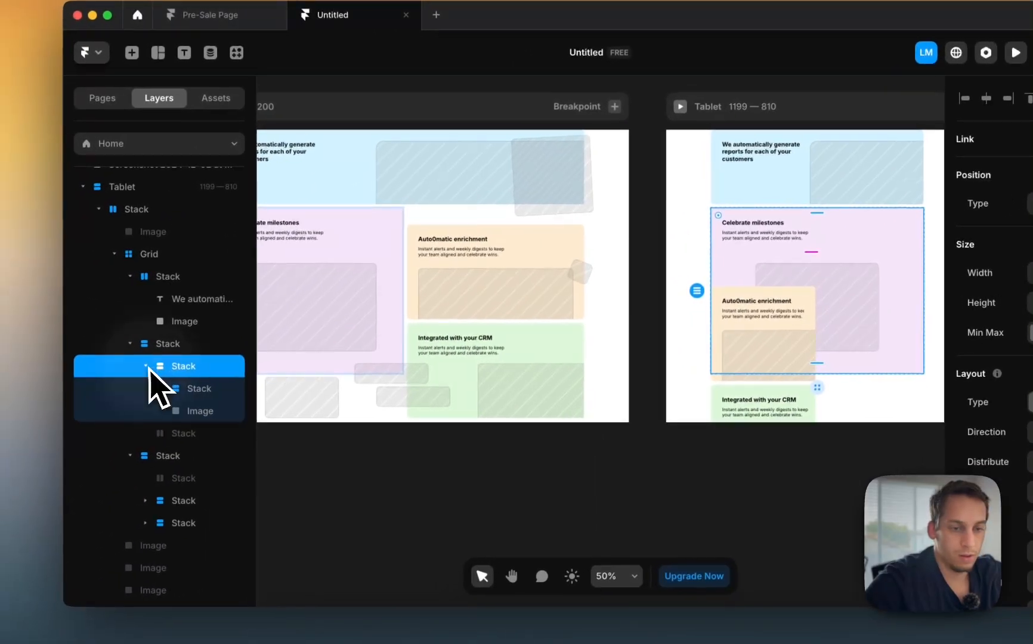
pyautogui.click(15, 399)
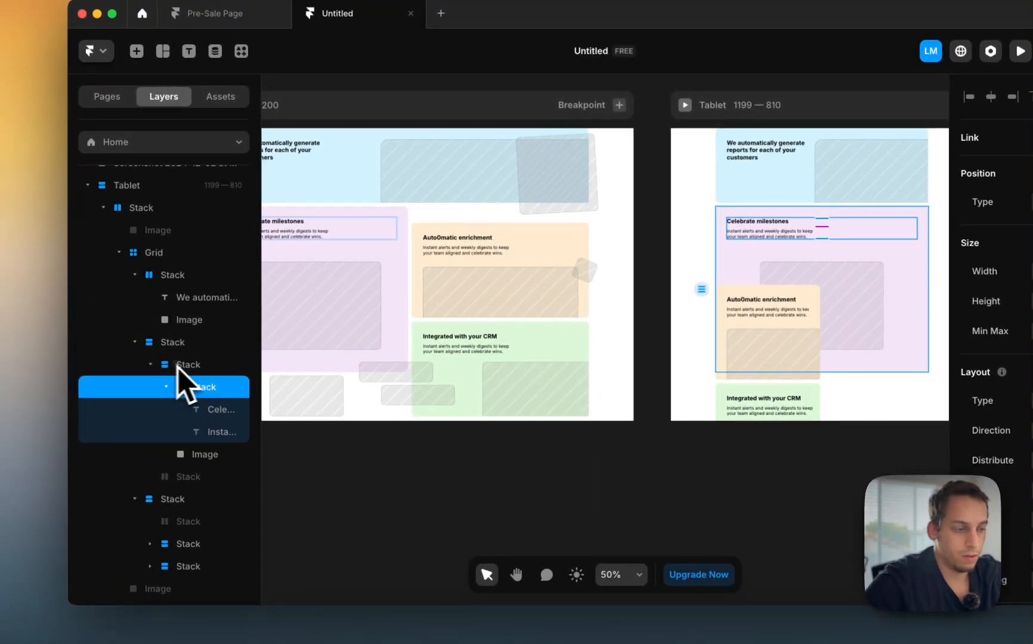
pyautogui.click(179, 365)
pyautogui.scroll(-5, 883, 427)
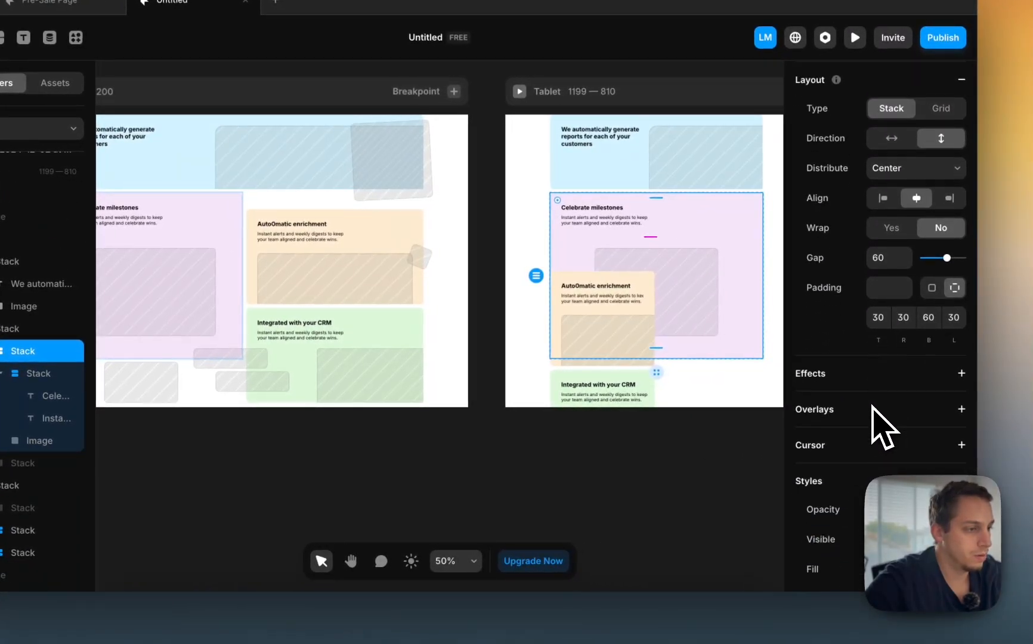
pyautogui.scroll(-2, 877, 427)
pyautogui.scroll(10, 913, 358)
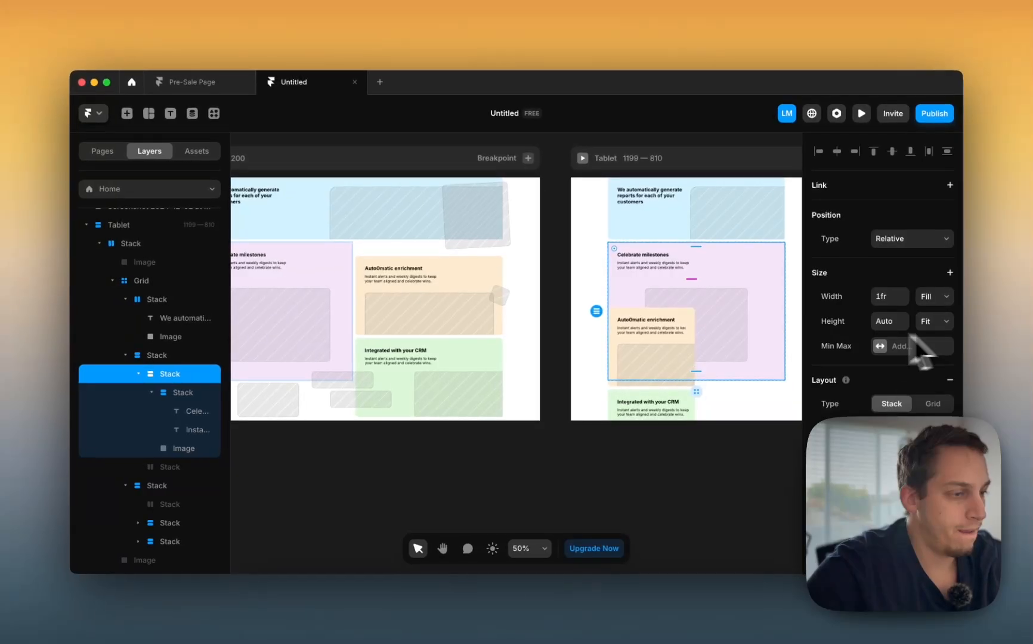
pyautogui.press('super+z')
pyautogui.press('super+z')
pyautogui.press('super+z')
pyautogui.press('super+z')
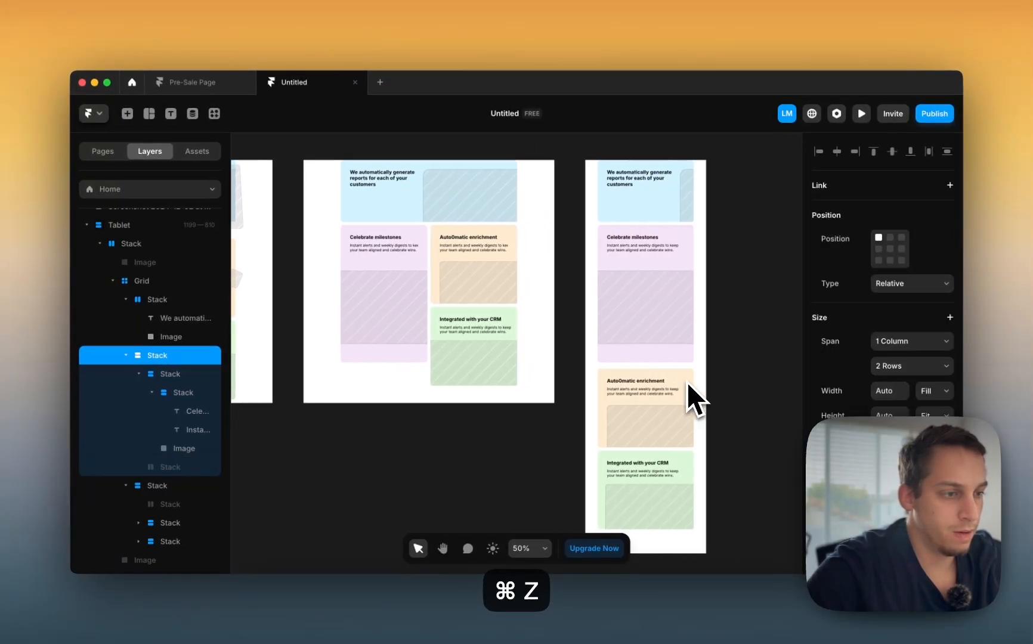
# Step: Try a 1-row span for the wrapper stack around the Phone layout's purple "Celebrate milestones" card
pyautogui.click(665, 283)
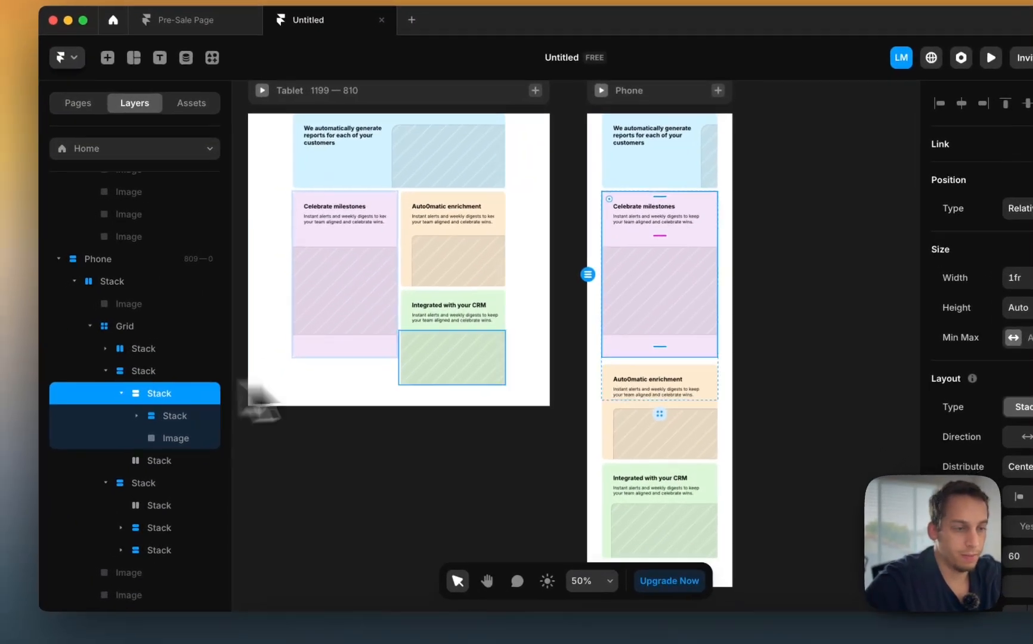
pyautogui.press('Escape')
pyautogui.click(1032, 362)
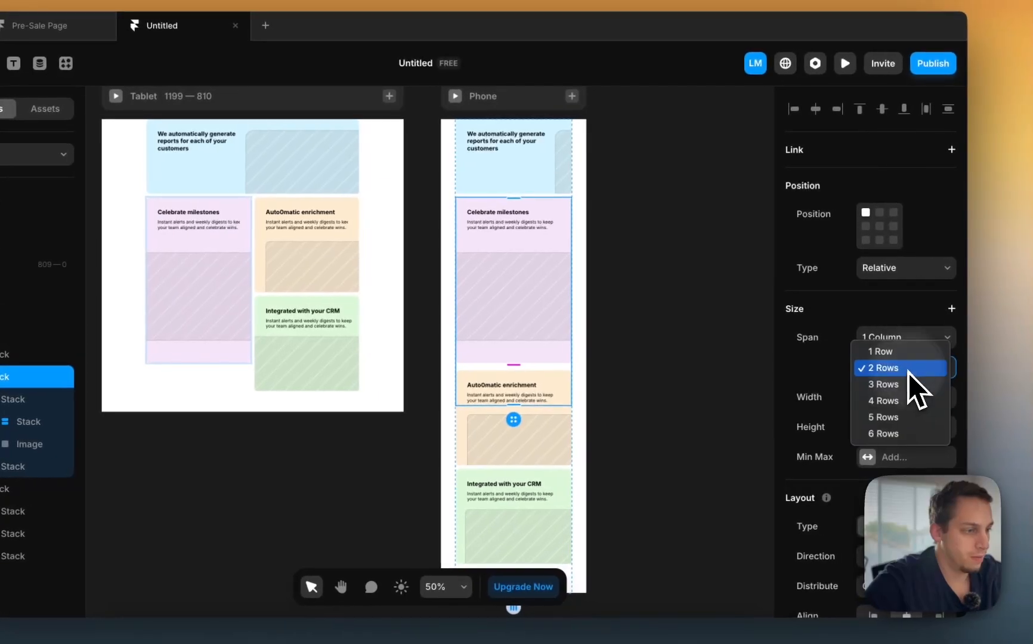
pyautogui.click(905, 351)
pyautogui.hscroll(-2, 596, 293)
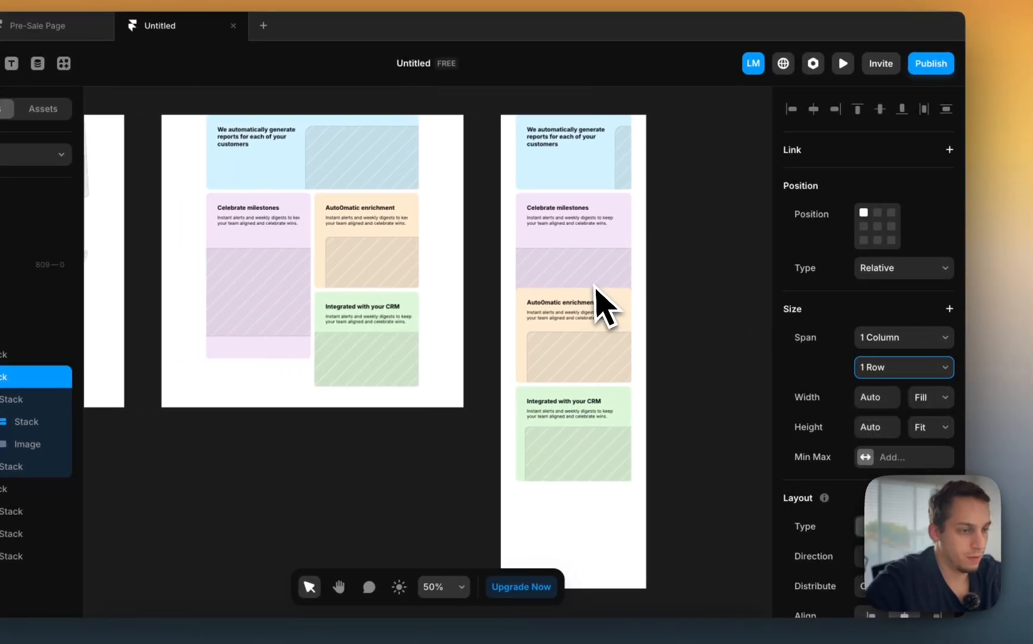
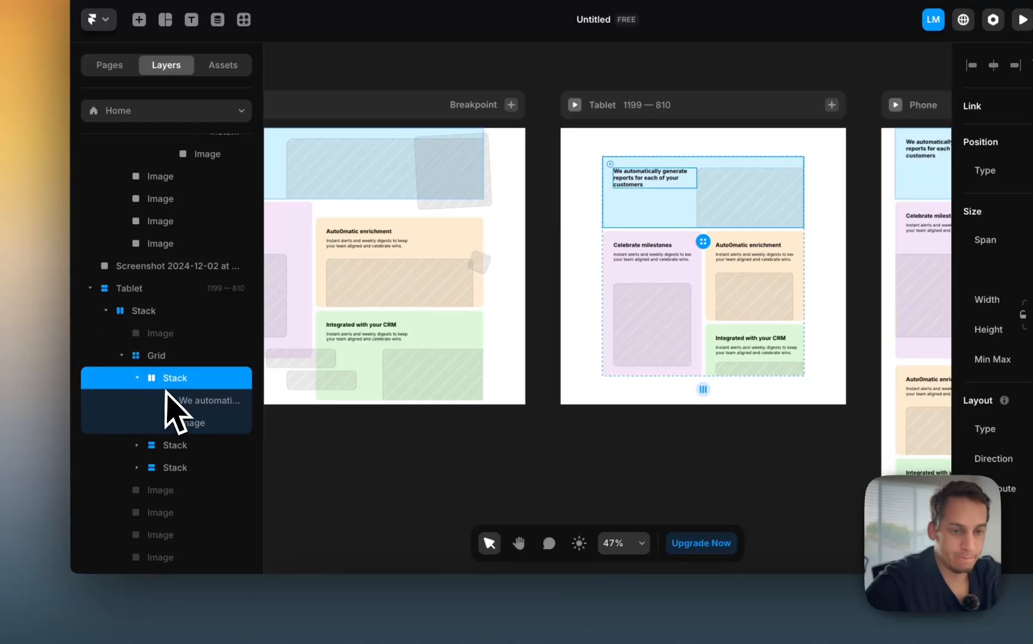
# Step: Set the height of the image placeholder inside the Tablet layout's purple card to Fill
pyautogui.moveTo(154, 397); pyautogui.dragTo(145, 412)
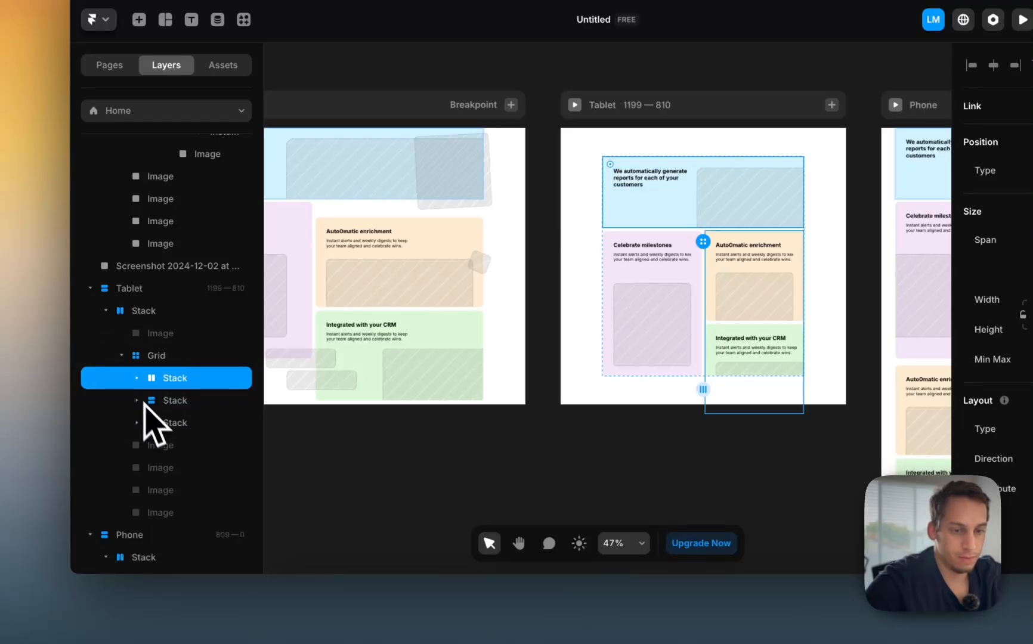
pyautogui.click(186, 424)
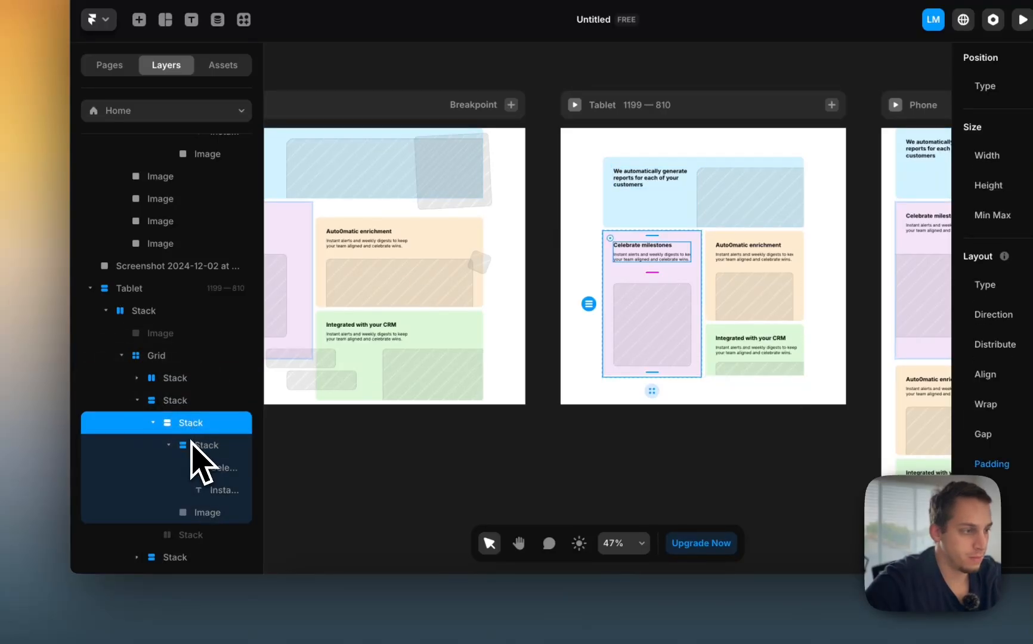
pyautogui.click(204, 515)
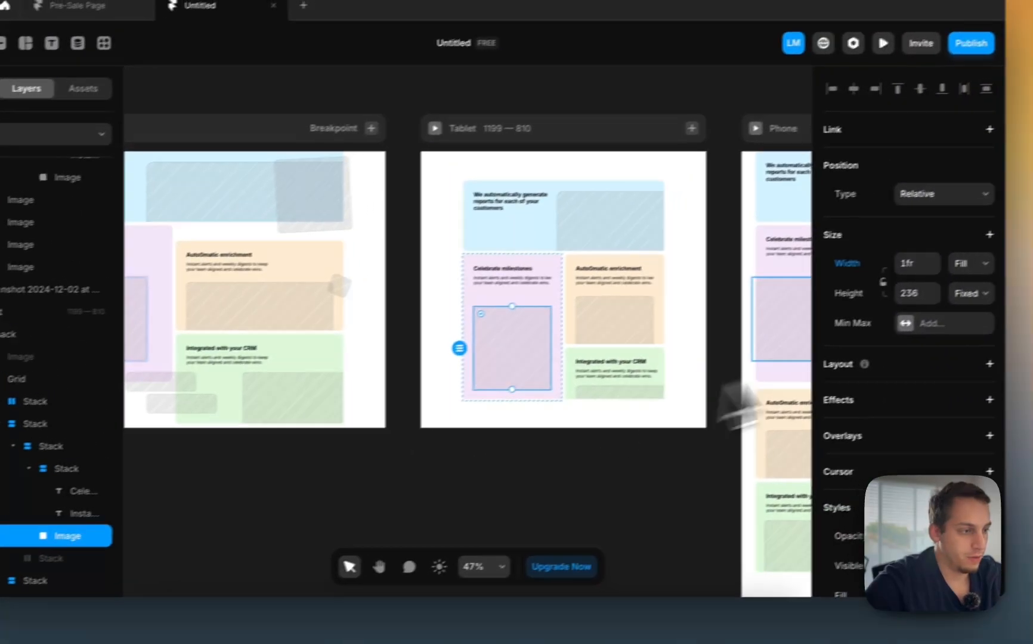
pyautogui.click(922, 302)
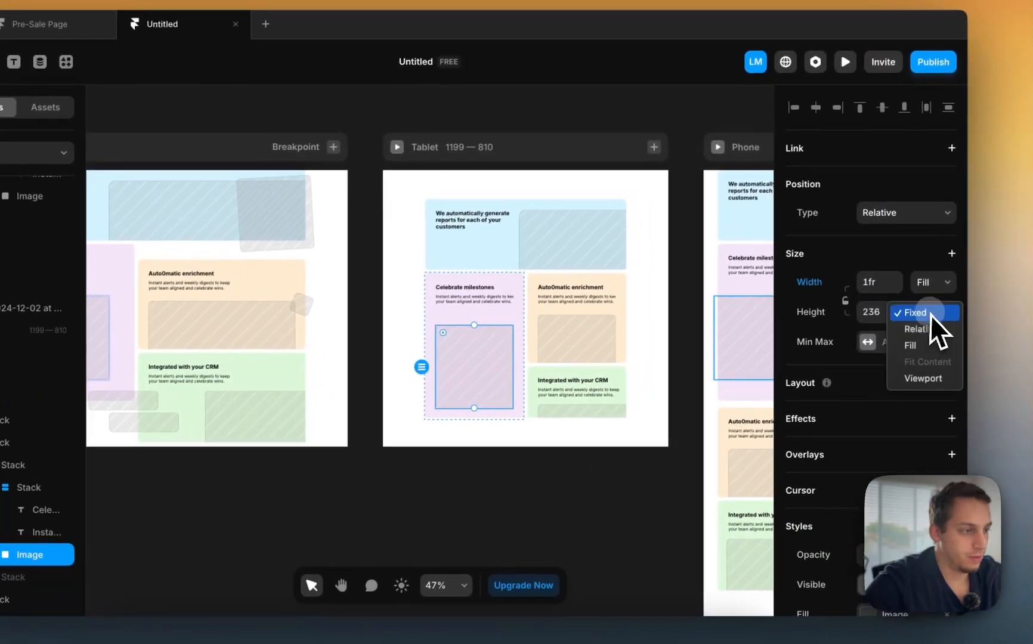
pyautogui.click(916, 348)
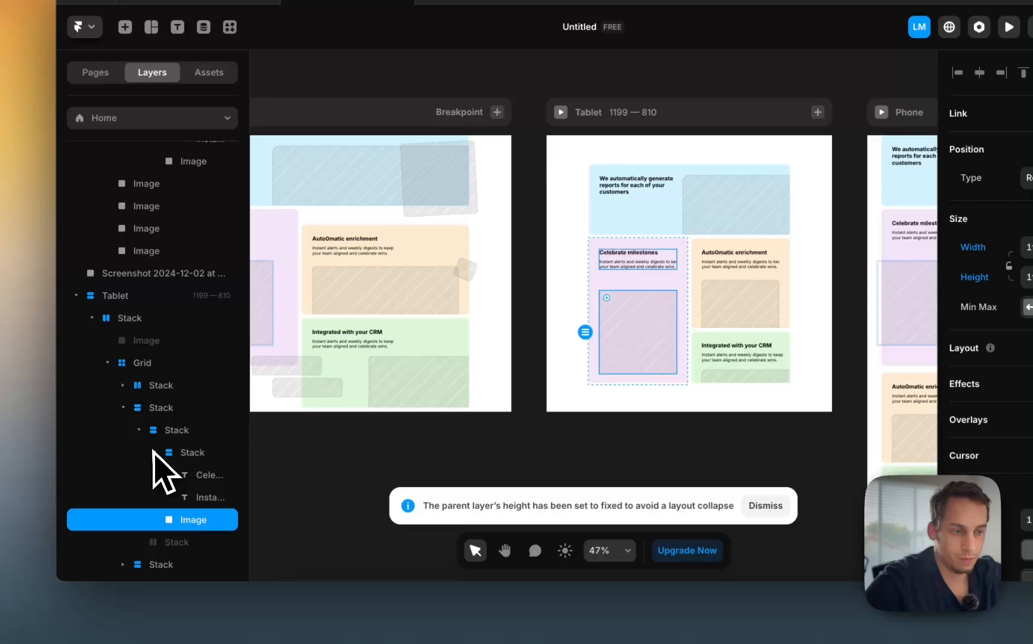
# Step: Set the Tablet purple card's own stack height to Fill and change the height sizing mode of its outer wrapper
pyautogui.click(21, 489)
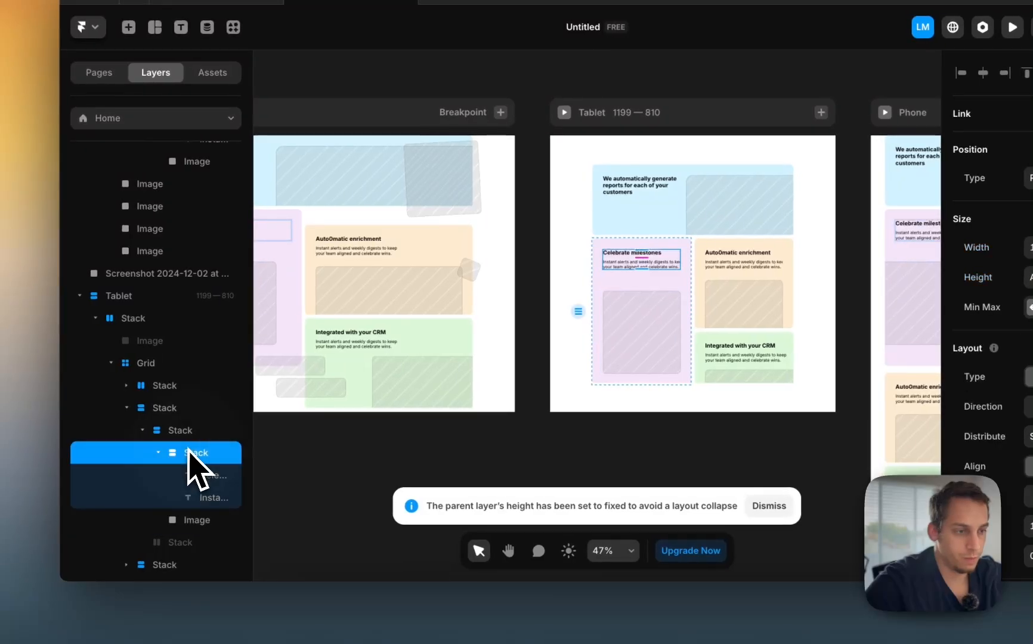
pyautogui.click(184, 430)
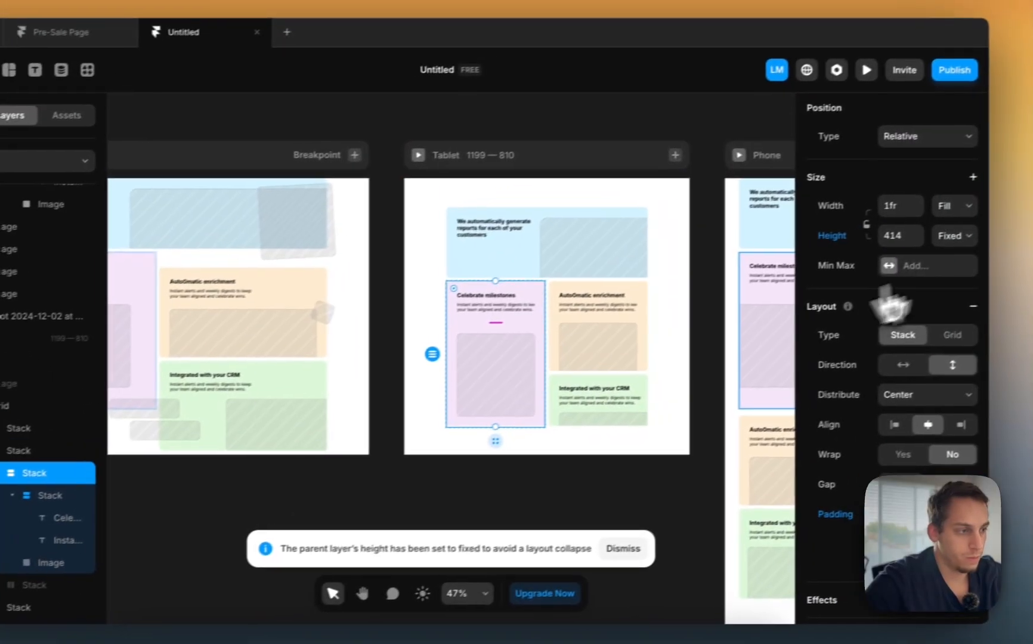
pyautogui.click(925, 241)
pyautogui.click(910, 274)
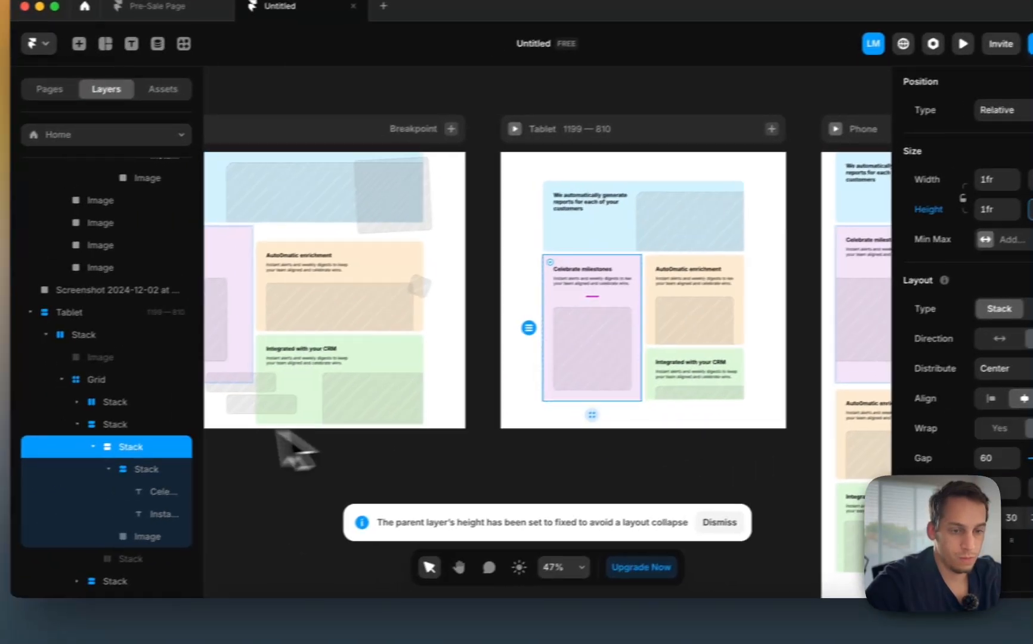
pyautogui.click(143, 424)
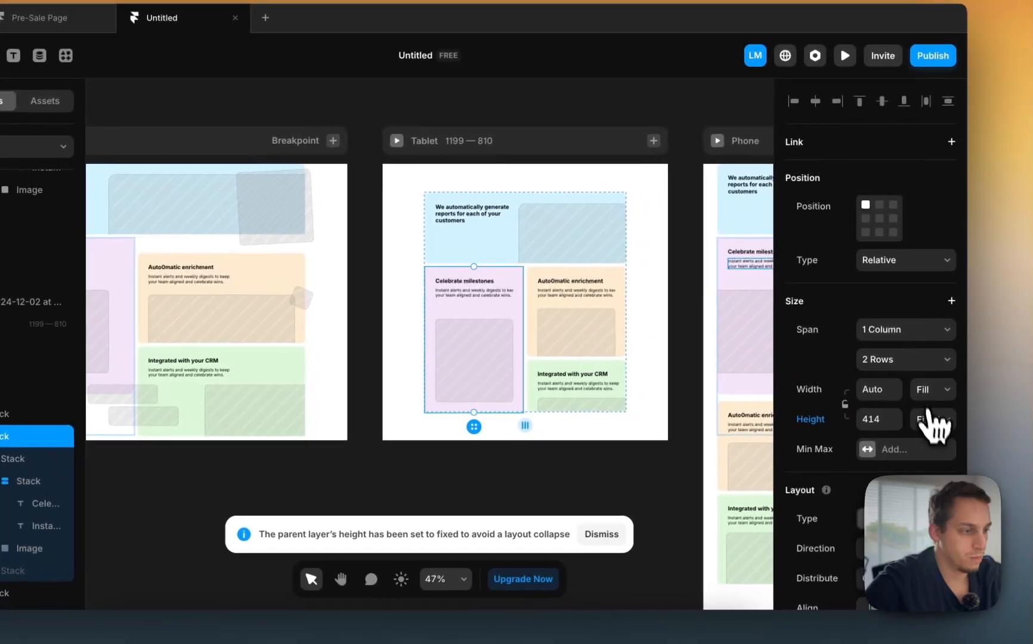
pyautogui.click(931, 419)
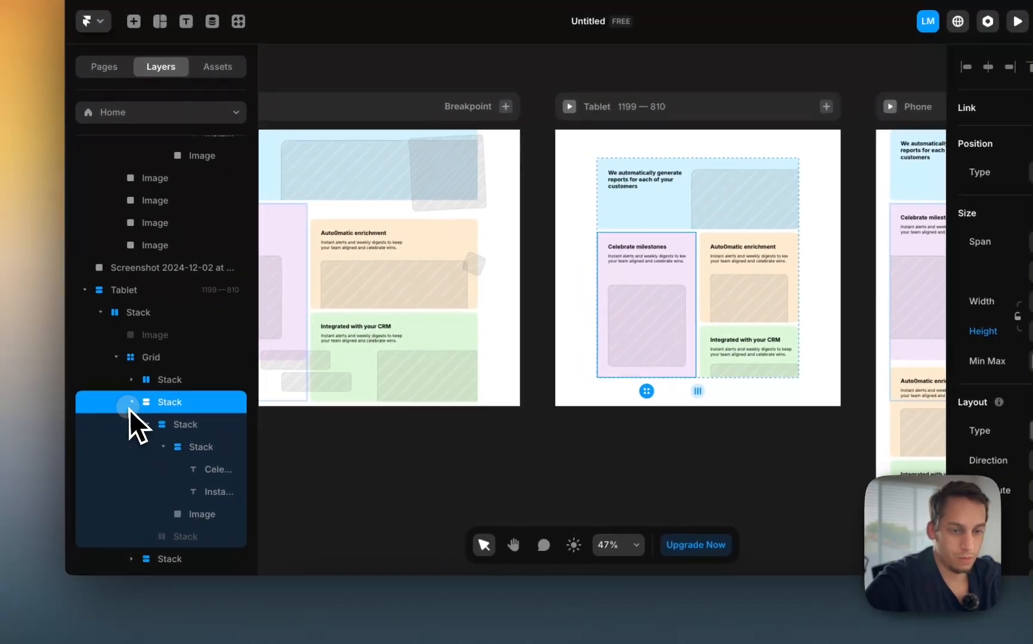
# Step: Set the height of the Tablet layout's orange "AutoOmatic enrichment" card to Fill, giving 1fr
pyautogui.click(130, 403)
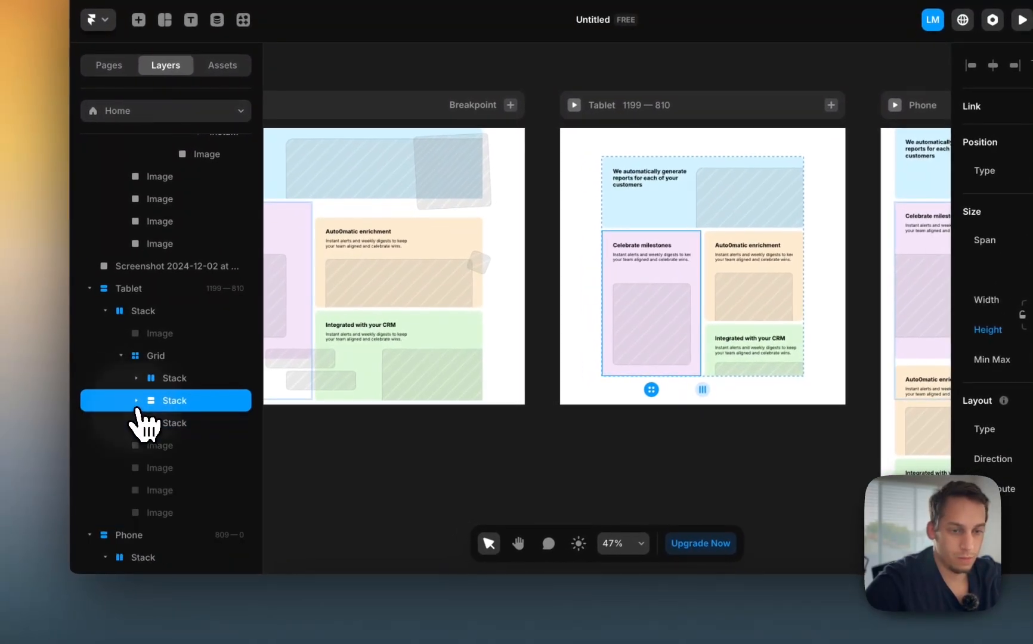
pyautogui.click(137, 424)
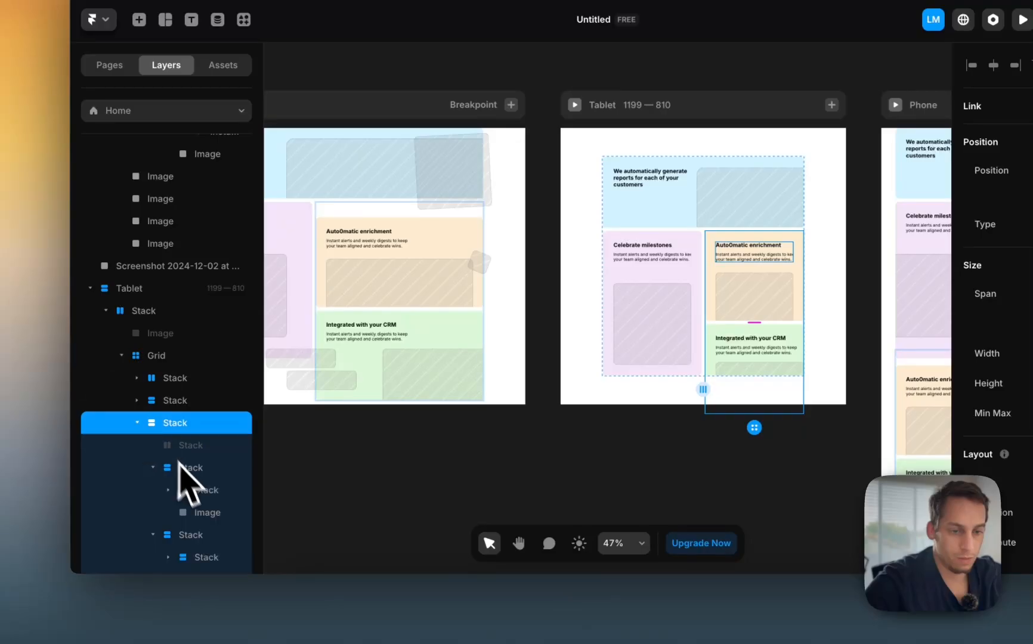
pyautogui.click(182, 467)
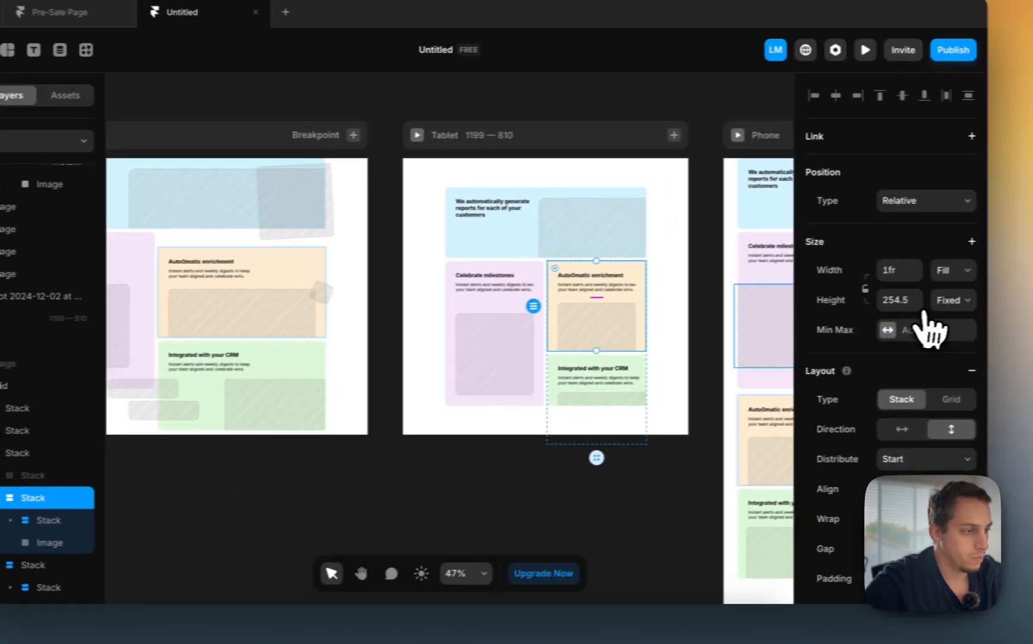
pyautogui.click(946, 302)
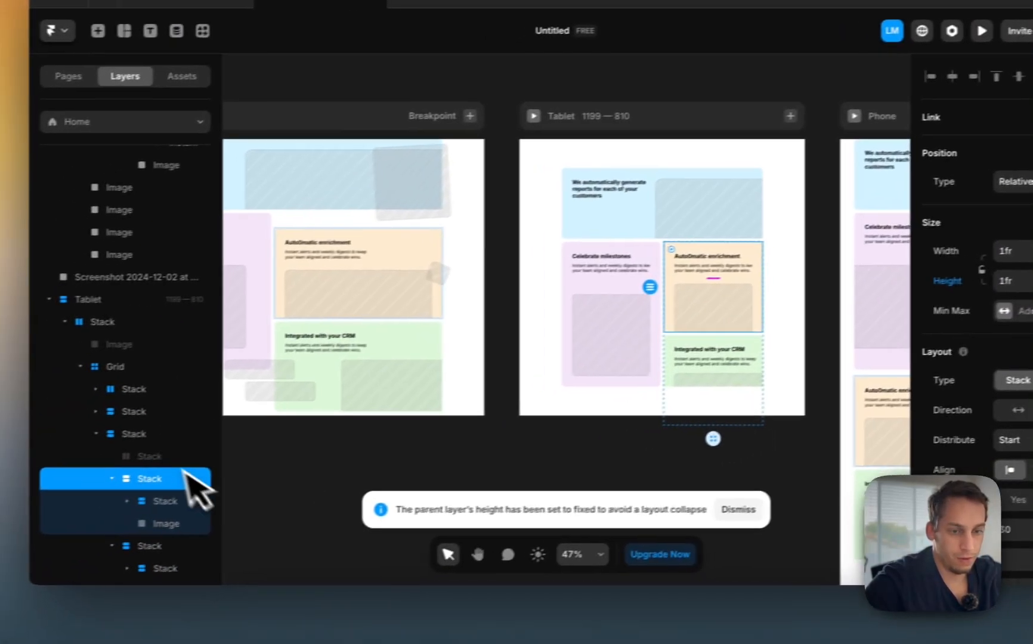
# Step: Set the height of the Tablet layout's wrapper stack around the orange and green cards to Auto
pyautogui.click(6, 454)
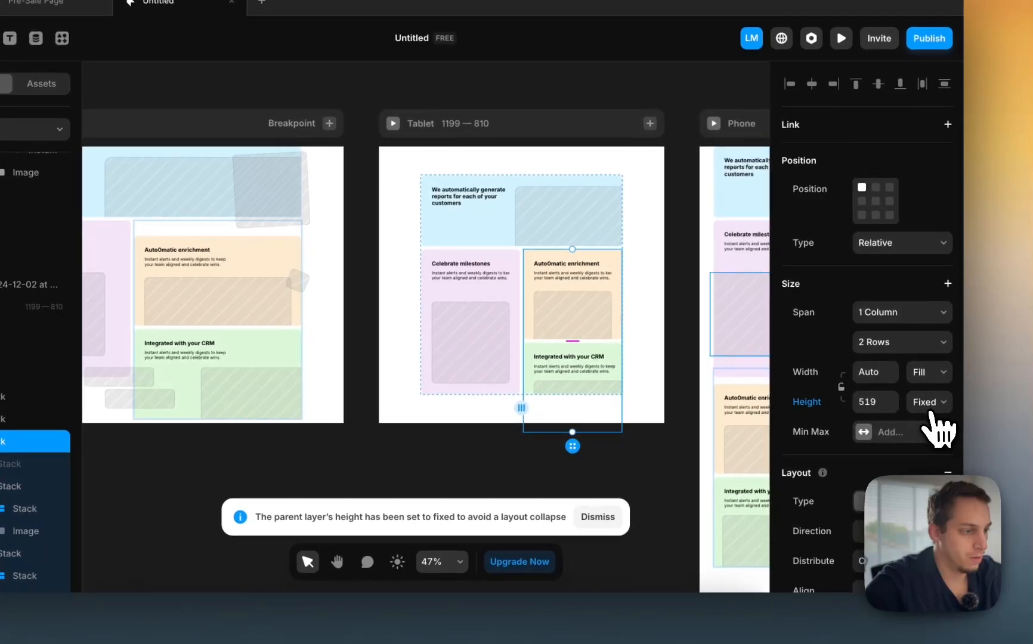
pyautogui.click(914, 441)
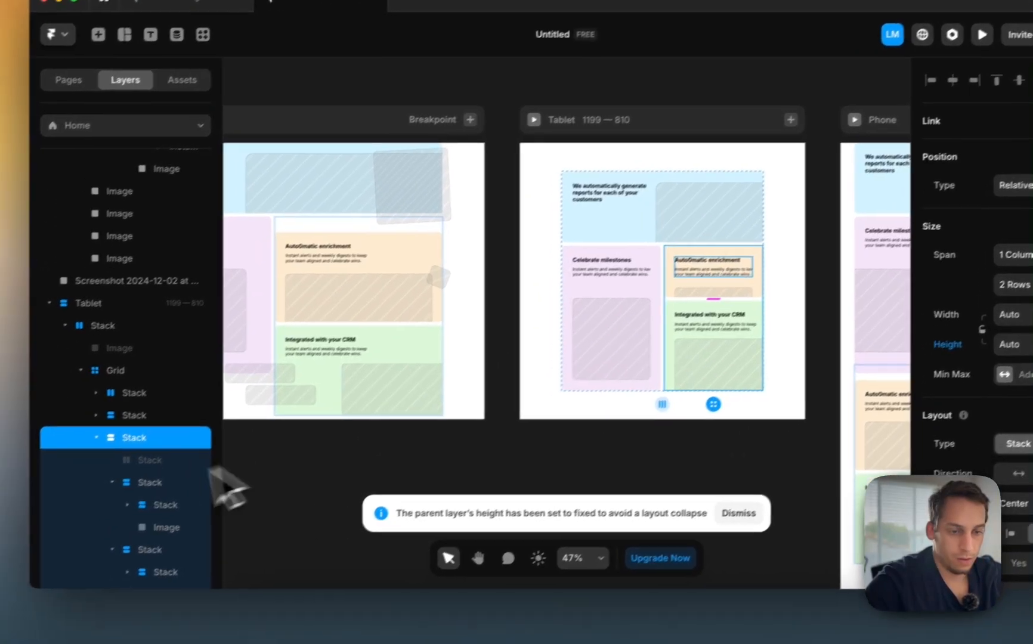
# Step: Try removing the image placeholder from the Tablet layout's orange "AutoOmatic enrichment" card, and undo the removal
pyautogui.click(116, 499)
pyautogui.click(180, 514)
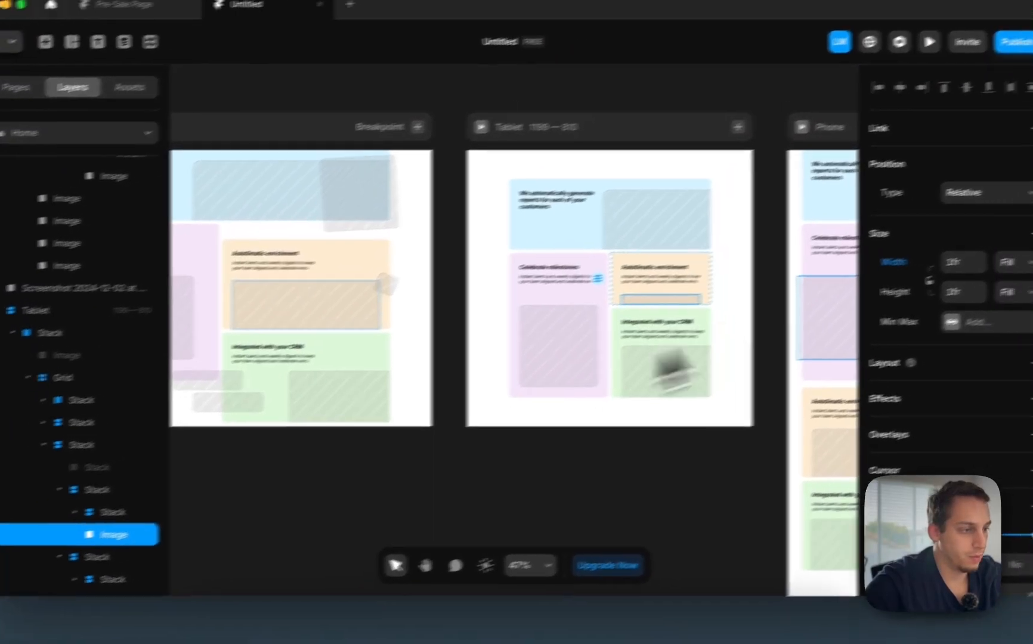
pyautogui.press('BackSpace')
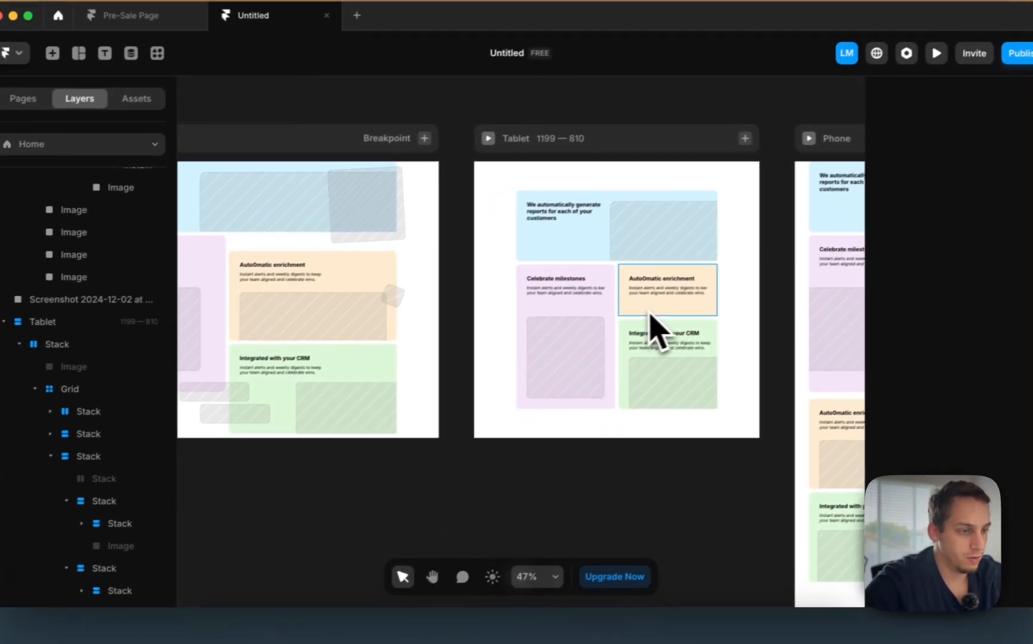
pyautogui.press('super+z')
pyautogui.scroll(5, 545, 349)
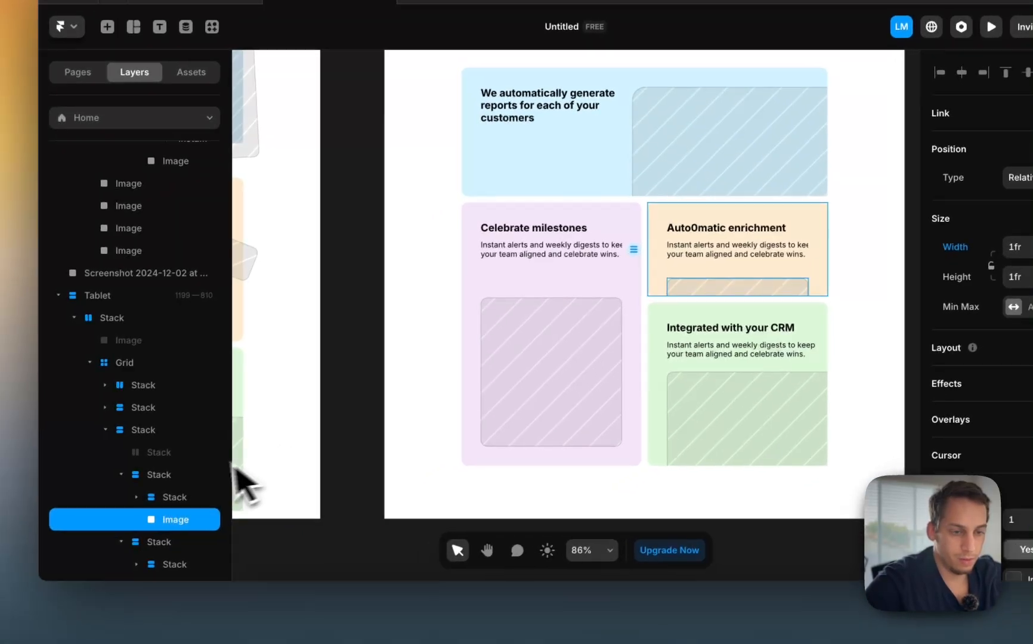
# Step: Make the heights of the Tablet layout's orange and green cards relative, setting the green "Integrated with your CRM" card to 52%
pyautogui.click(120, 496)
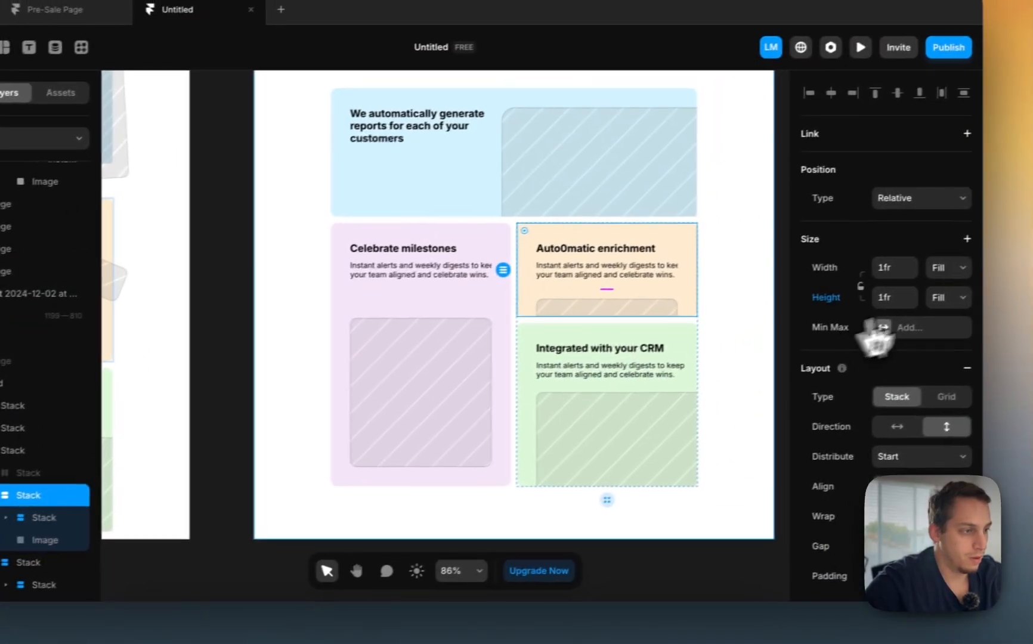
pyautogui.click(948, 297)
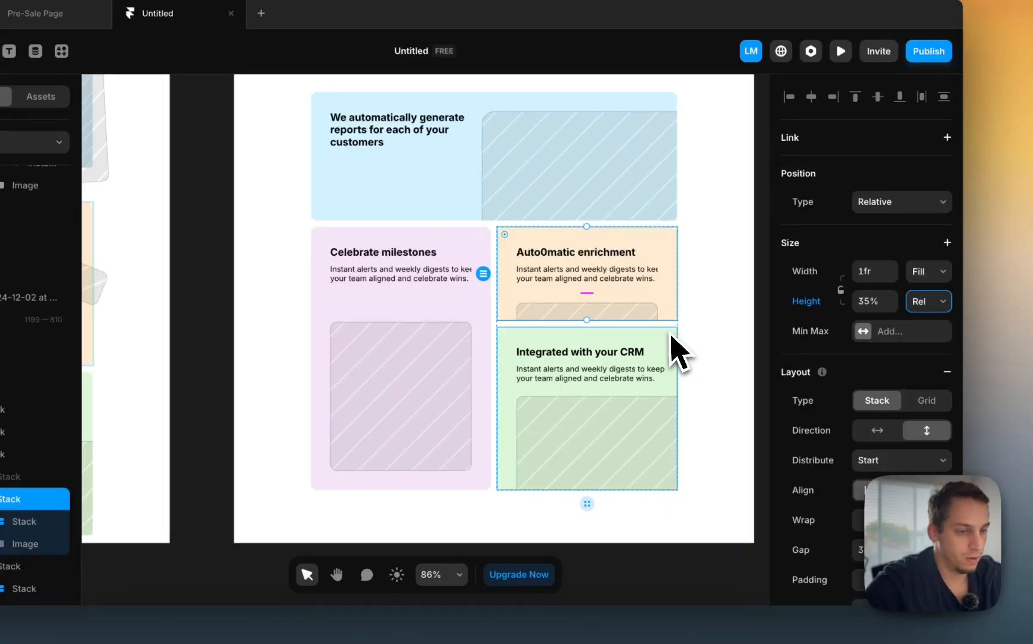
pyautogui.click(668, 349)
pyautogui.click(928, 302)
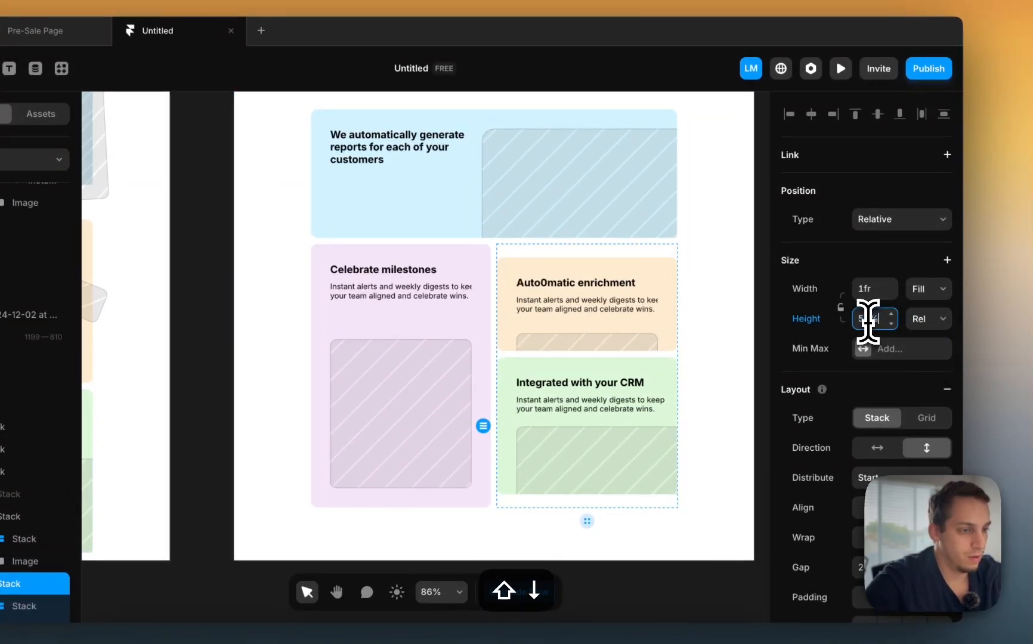
pyautogui.hotkey('shift', 'Down')
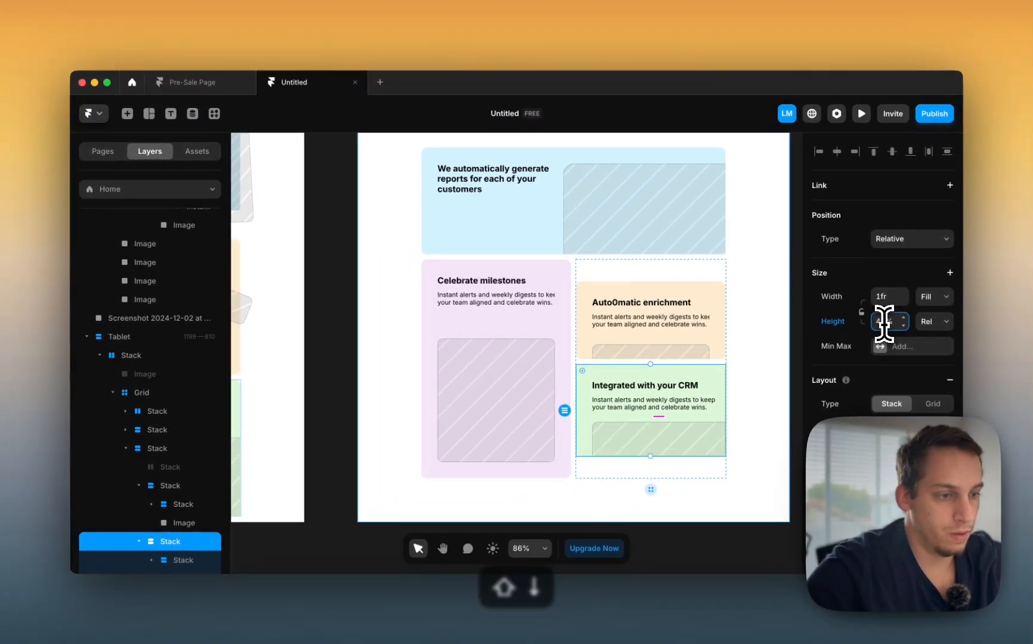
pyautogui.hotkey('shift', 'Up')
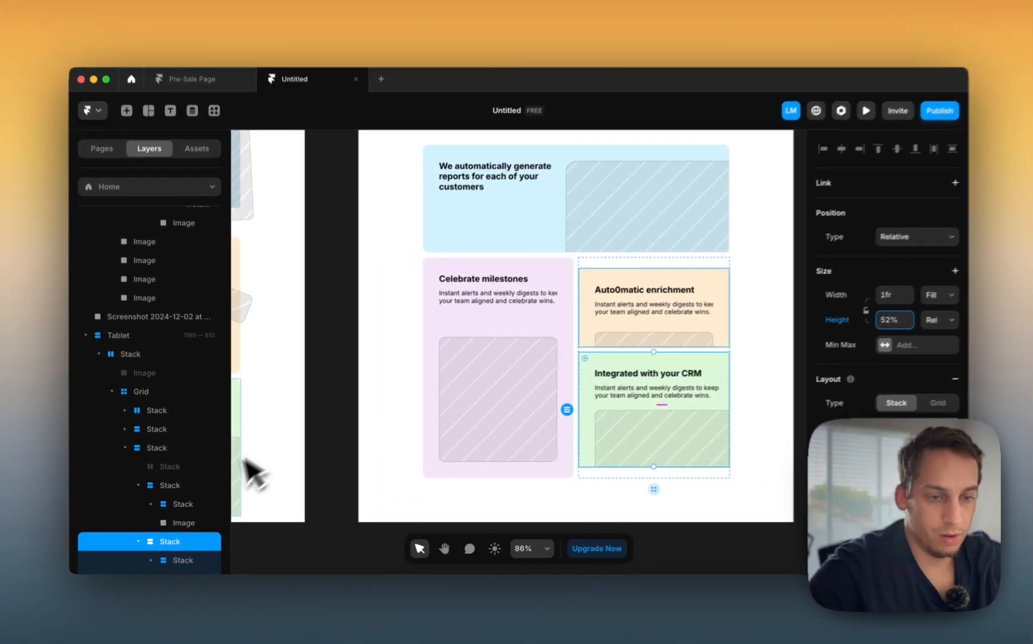
# Step: Set the height of the Tablet layout's orange "AutoOmatic enrichment" card back to Fill and deselect it
pyautogui.click(191, 486)
pyautogui.click(946, 322)
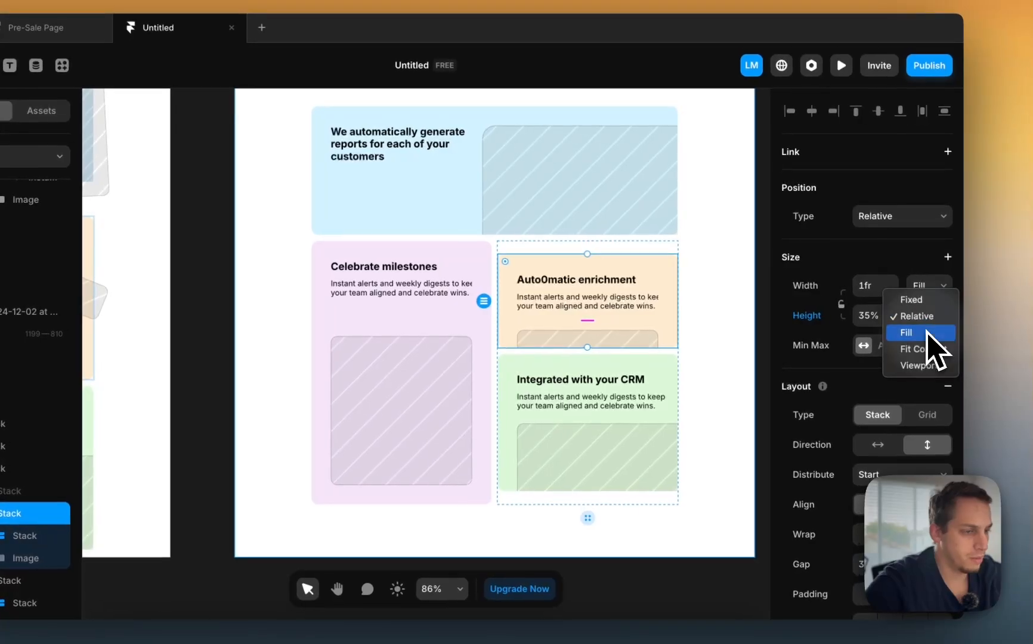
pyautogui.click(931, 332)
pyautogui.press('Escape')
pyautogui.scroll(-5, 750, 334)
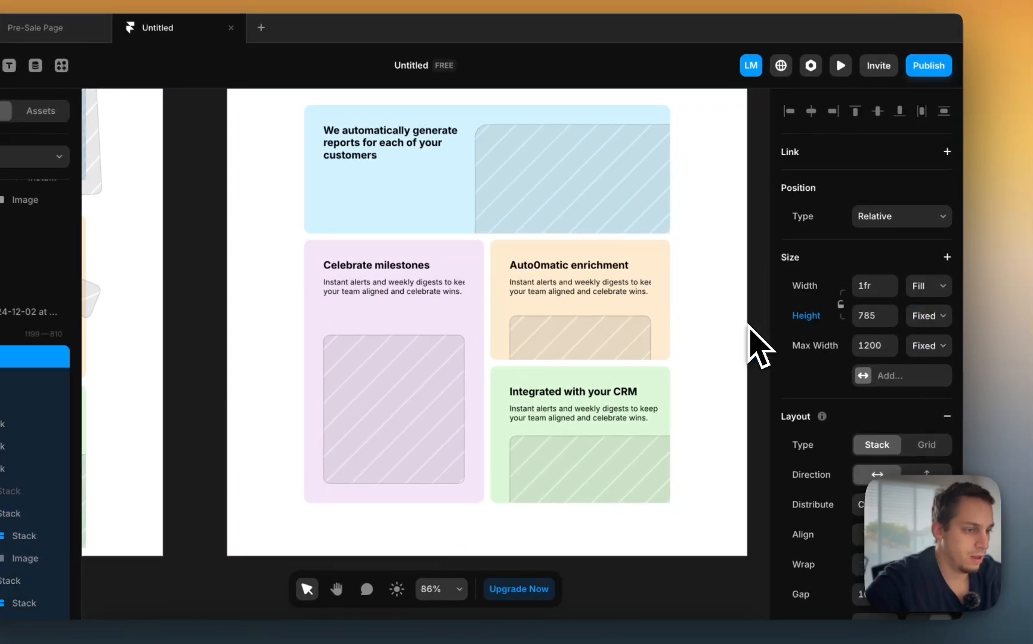
pyautogui.scroll(-3, 686, 365)
pyautogui.press('Escape')
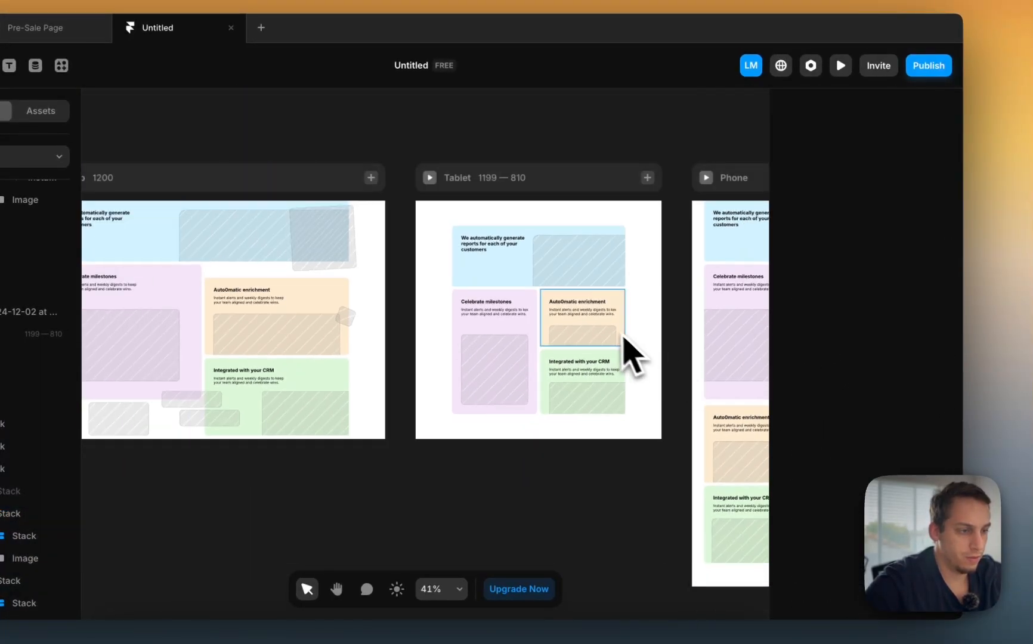
pyautogui.click(600, 340)
pyautogui.scroll(3, 591, 334)
pyautogui.scroll(-3, 575, 379)
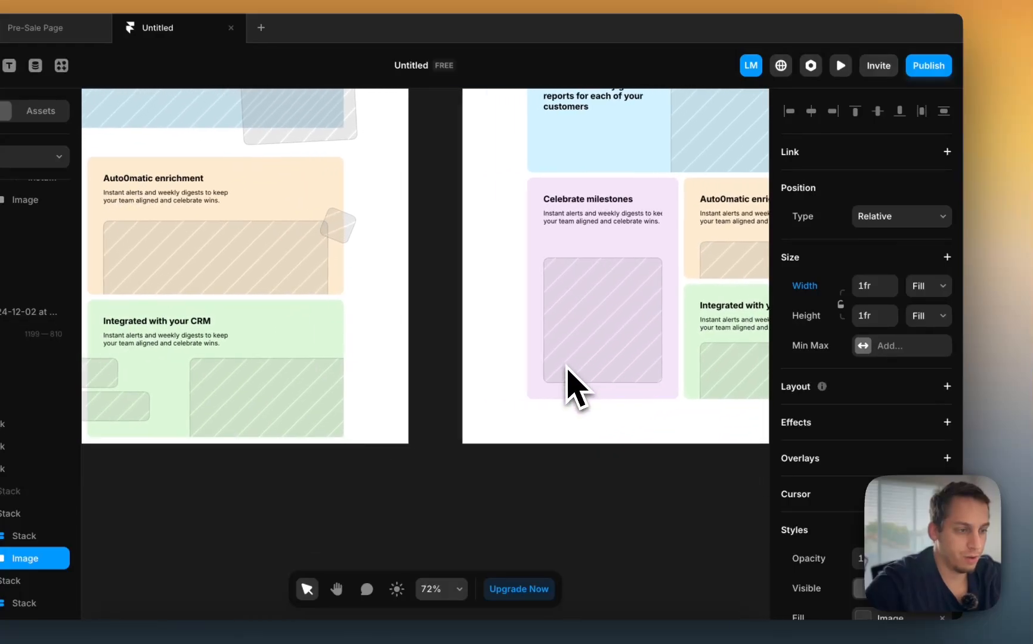
pyautogui.hscroll(3, 647, 371)
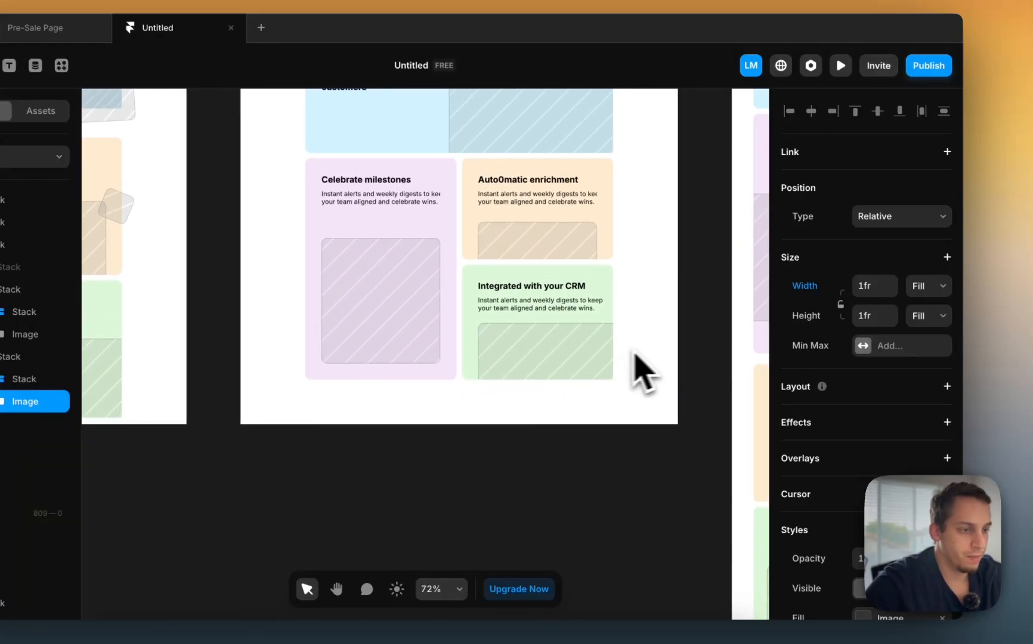
pyautogui.scroll(-3, 563, 353)
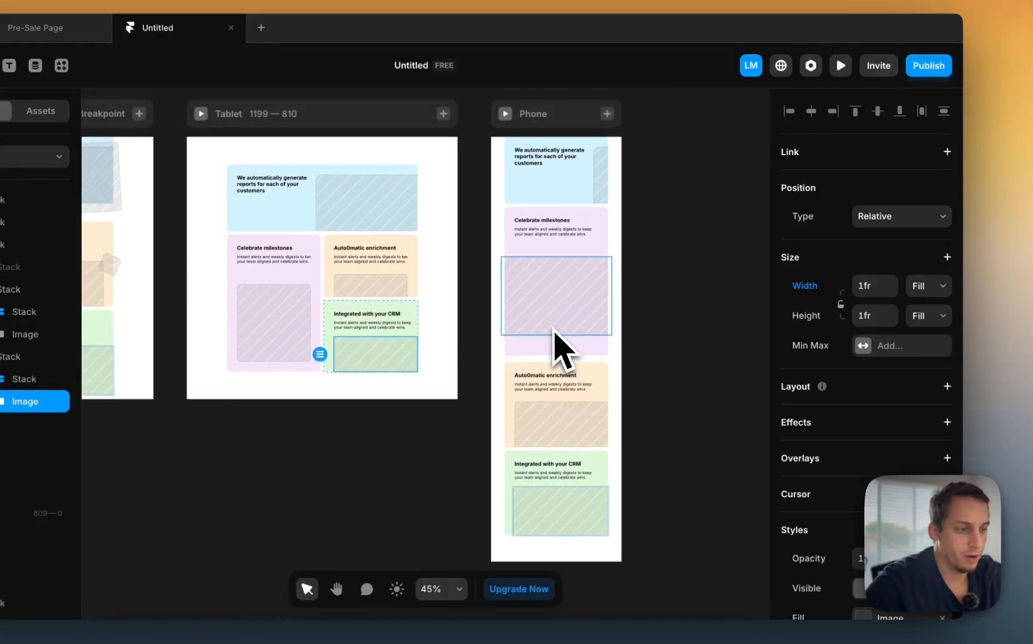
# Step: Stack the Phone layout's blue card vertically and set its image placeholder's width to Fill
pyautogui.scroll(5, 596, 202)
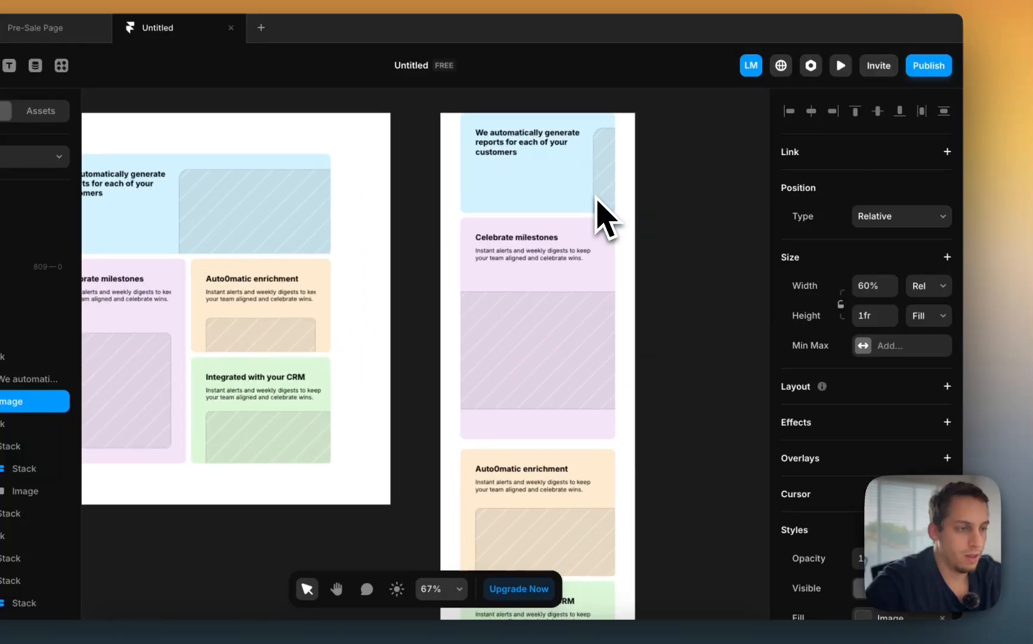
pyautogui.click(518, 173)
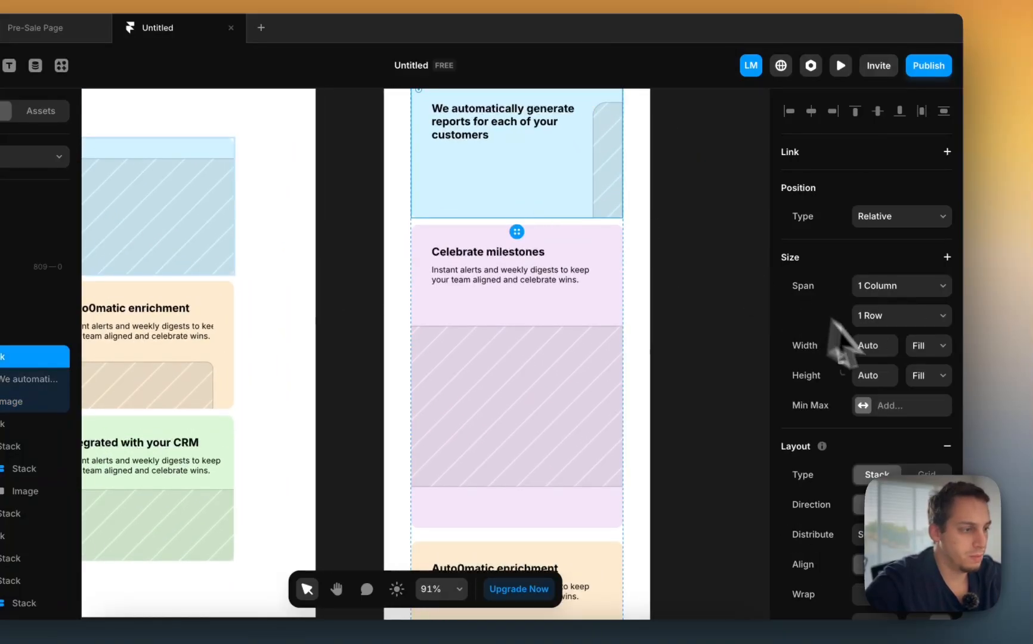
pyautogui.click(918, 504)
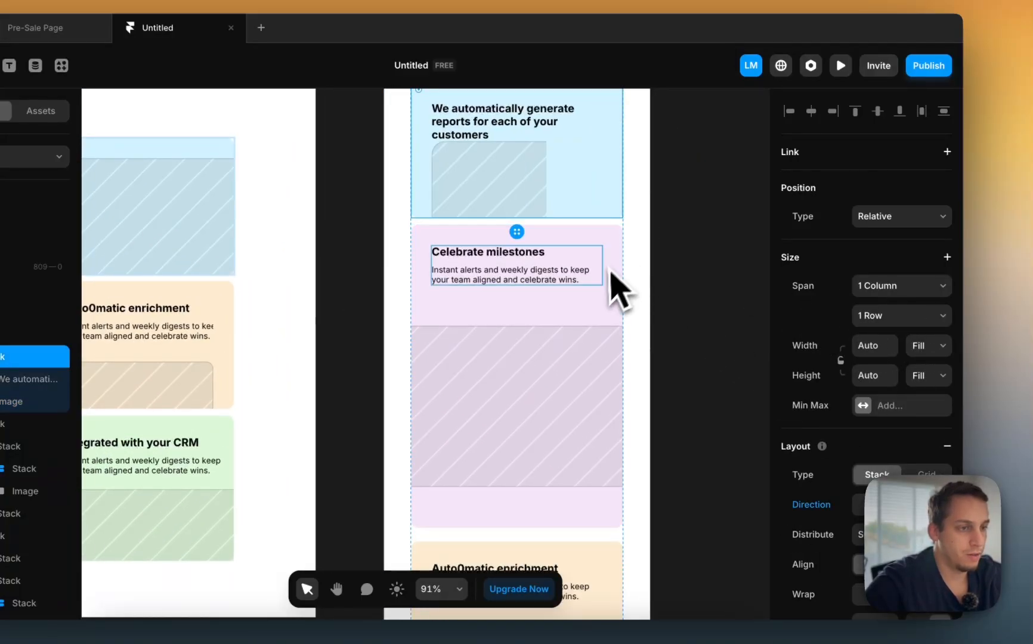
pyautogui.click(533, 199)
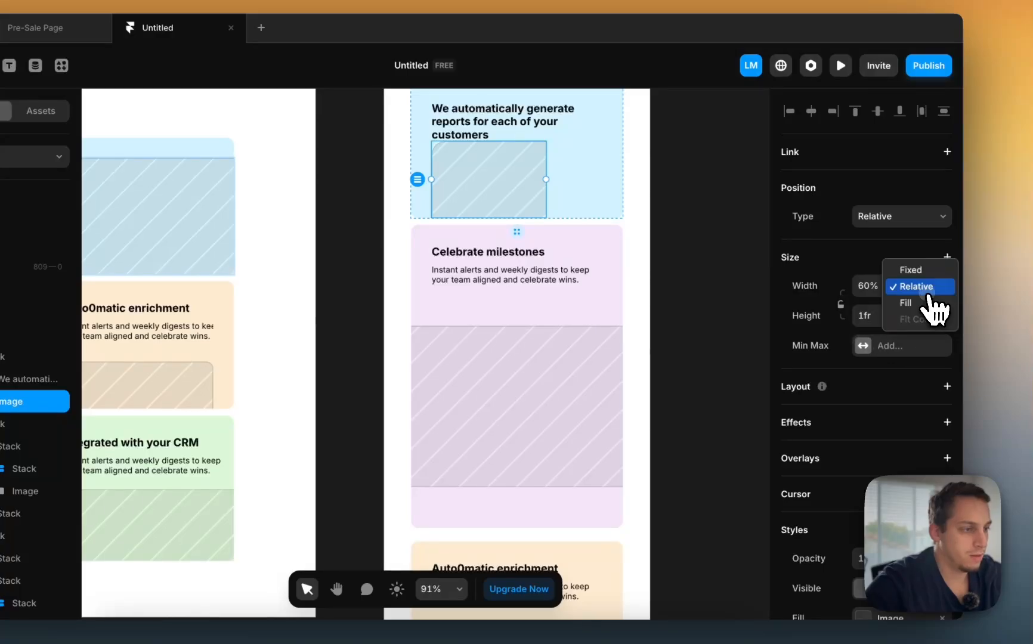
pyautogui.scroll(3, 716, 301)
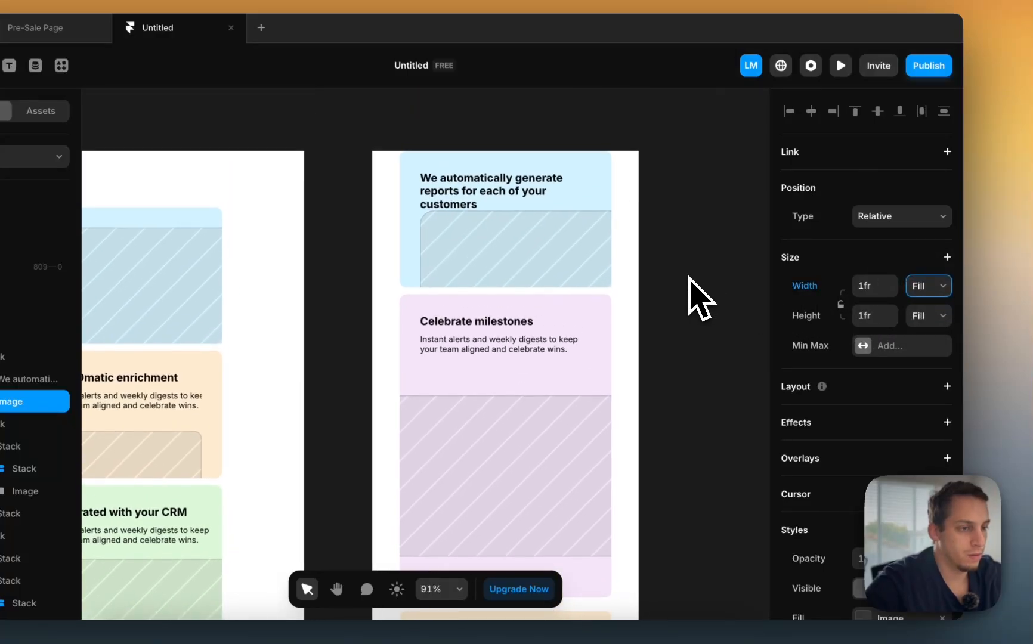
# Step: Examine the size, layout, padding and style settings of the Phone layout's blue card
pyautogui.click(428, 222)
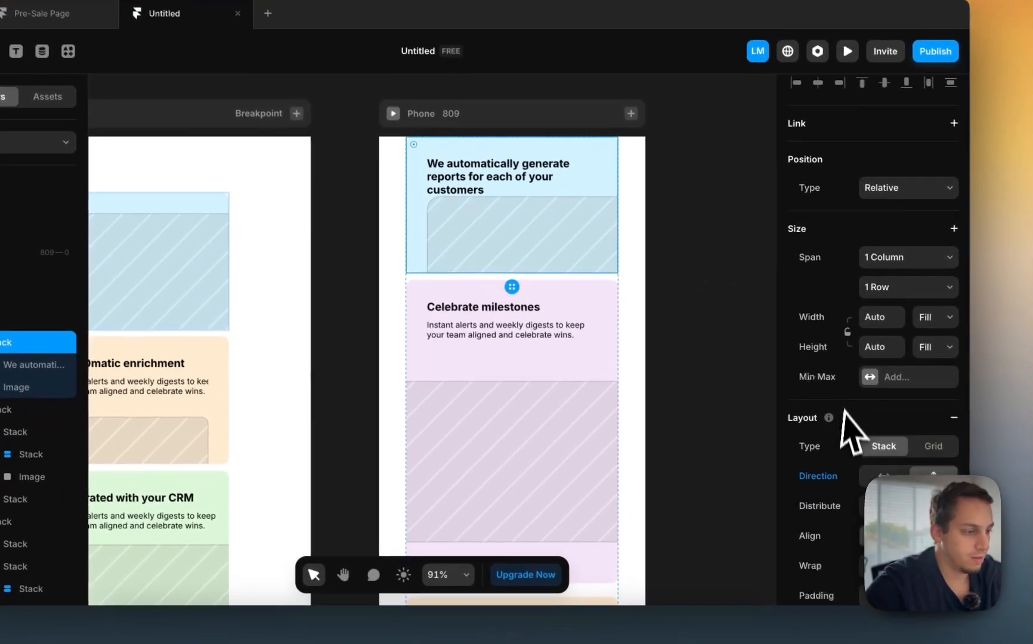
pyautogui.scroll(-3, 877, 474)
pyautogui.scroll(-3, 874, 407)
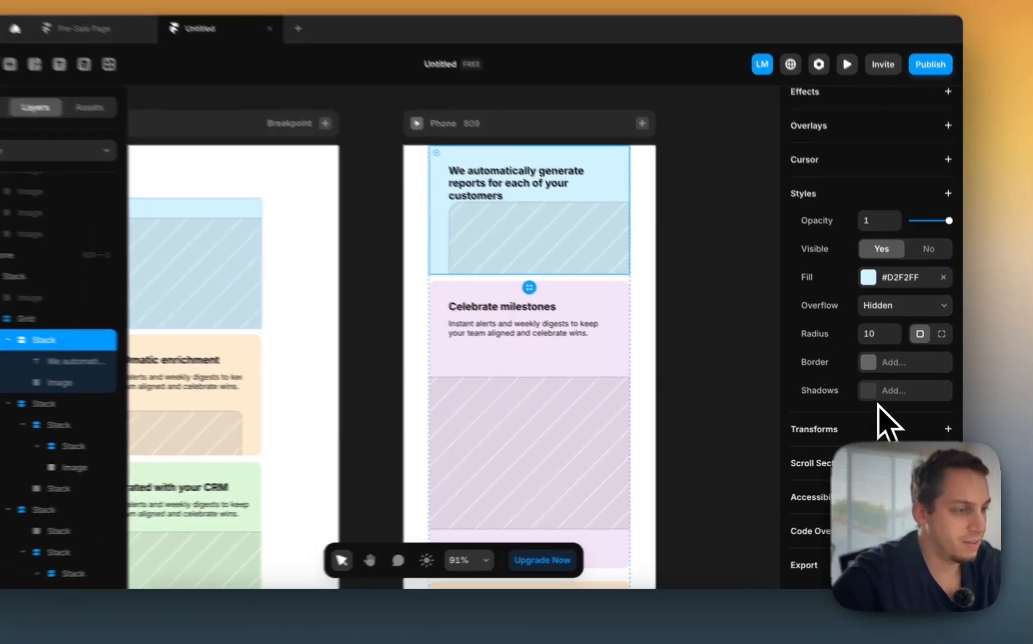
pyautogui.scroll(5, 875, 337)
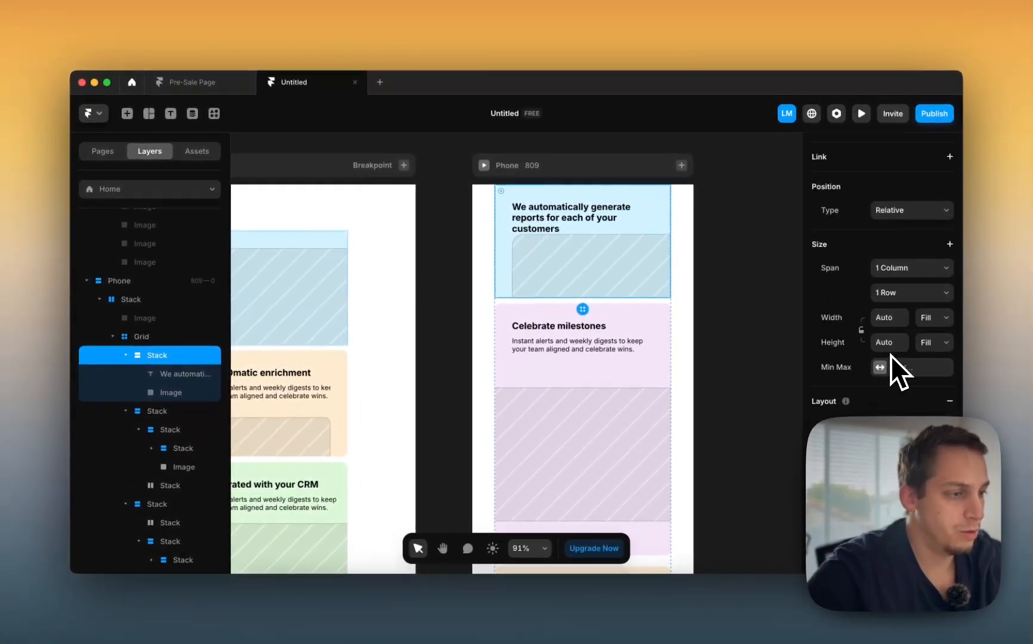
pyautogui.scroll(-2, 890, 357)
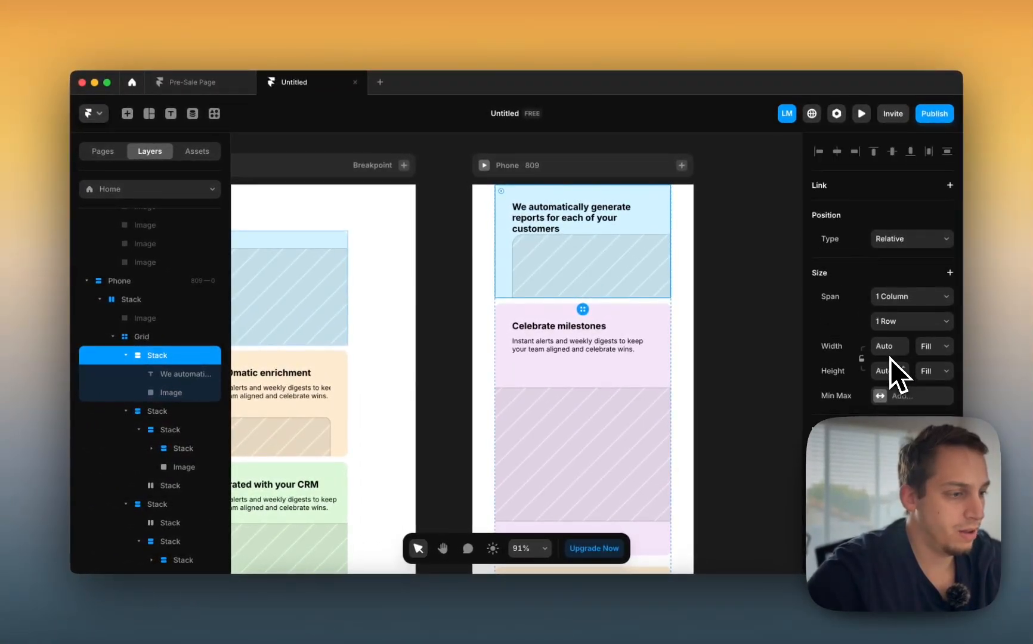
pyautogui.scroll(1, 870, 352)
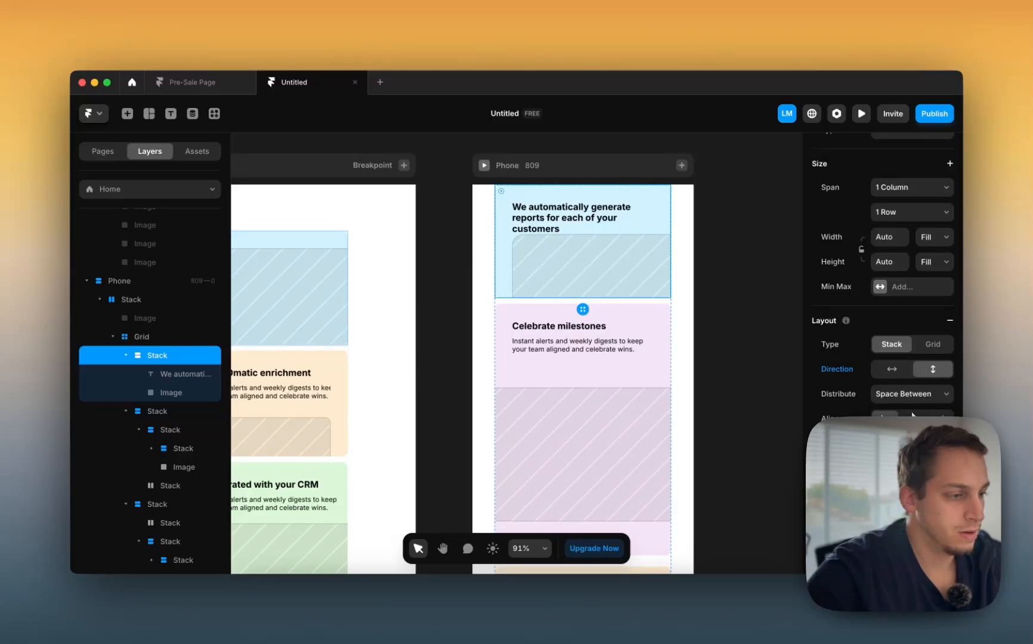
pyautogui.scroll(-5, 912, 415)
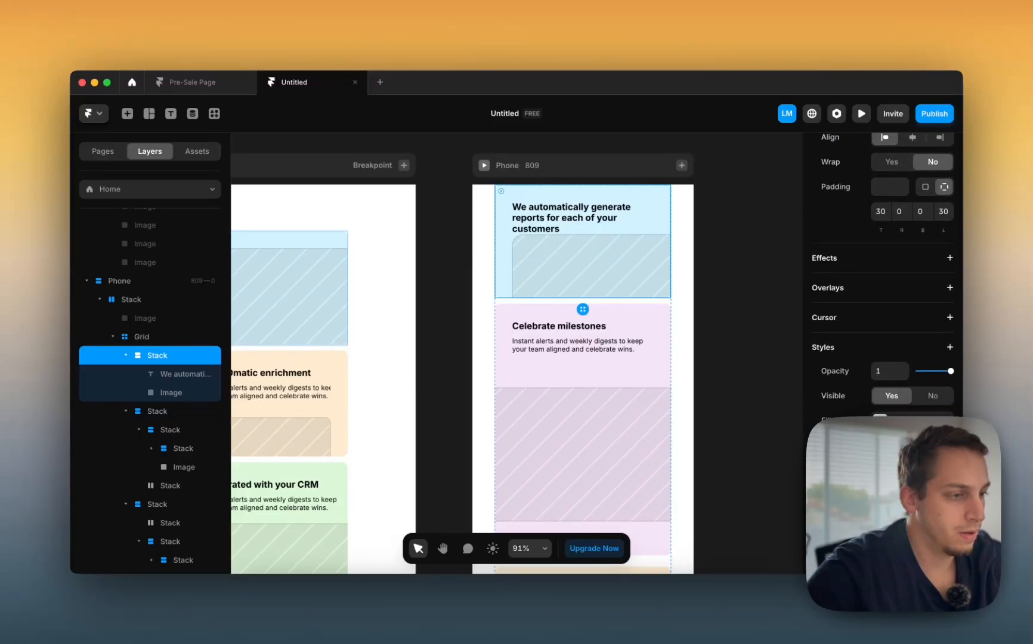
pyautogui.scroll(5, 802, 399)
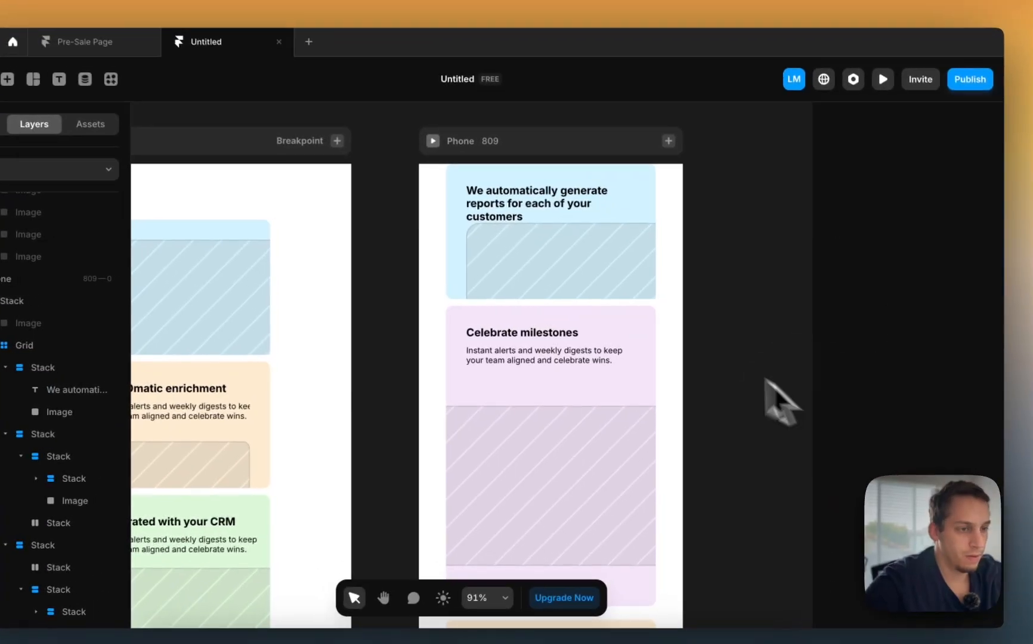
# Step: Try wrapping the Phone blue card's heading and image placeholder together in a new stack
pyautogui.click(621, 285)
pyautogui.keyDown('shift'); pyautogui.click(530, 215); pyautogui.keyUp('shift')
pyautogui.rightClick(530, 215)
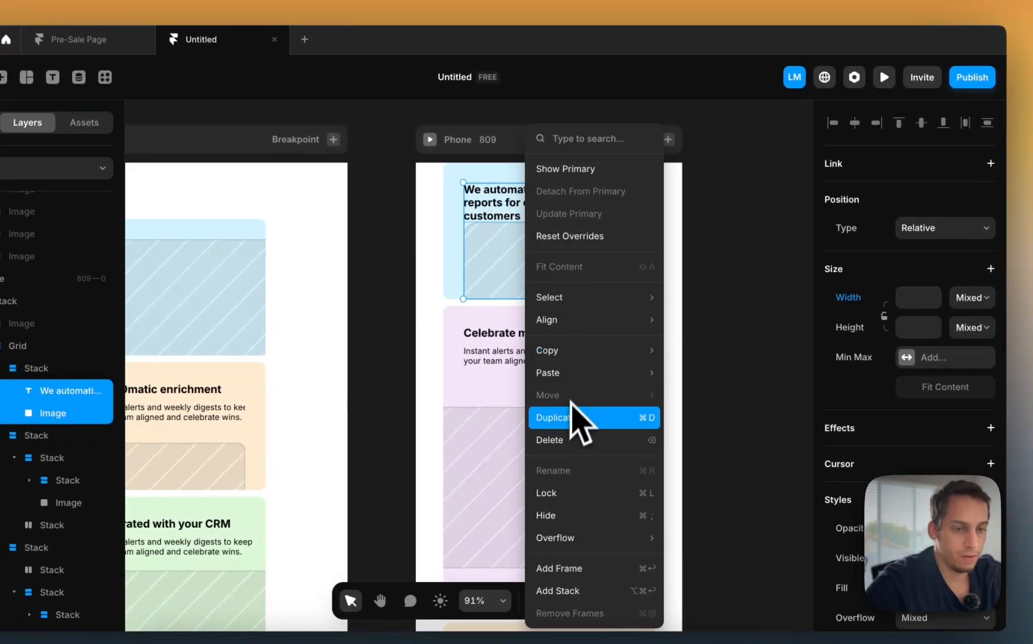
pyautogui.press('alt+super+Return')
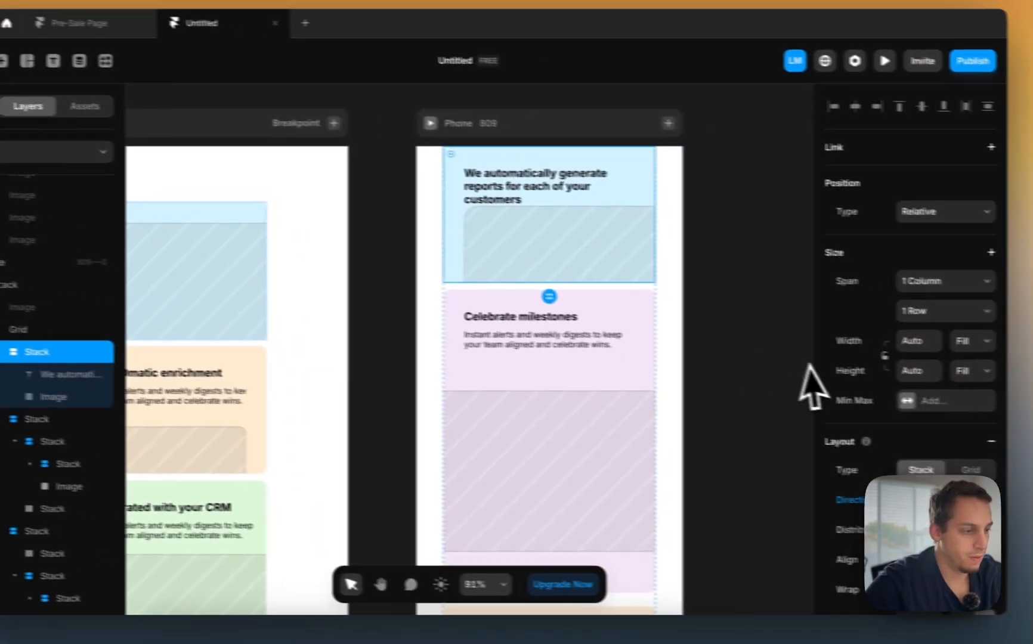
pyautogui.scroll(-8, 797, 370)
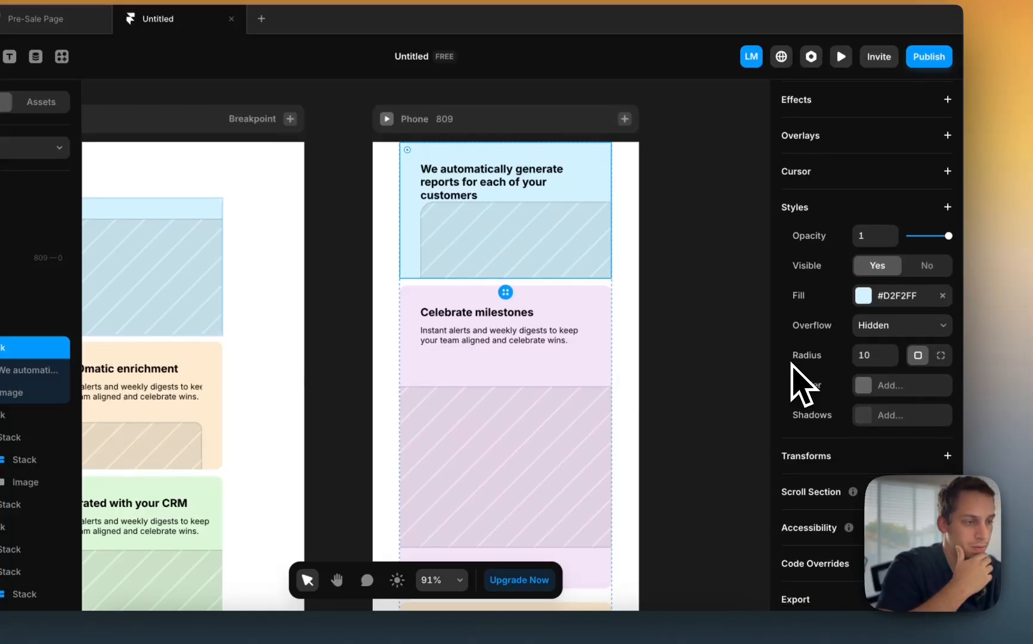
# Step: Set the gap of the Phone layout's purple "Celebrate milestones" card to 20 and its image placeholder's width to Fill
pyautogui.click(543, 326)
pyautogui.scroll(-3, 535, 328)
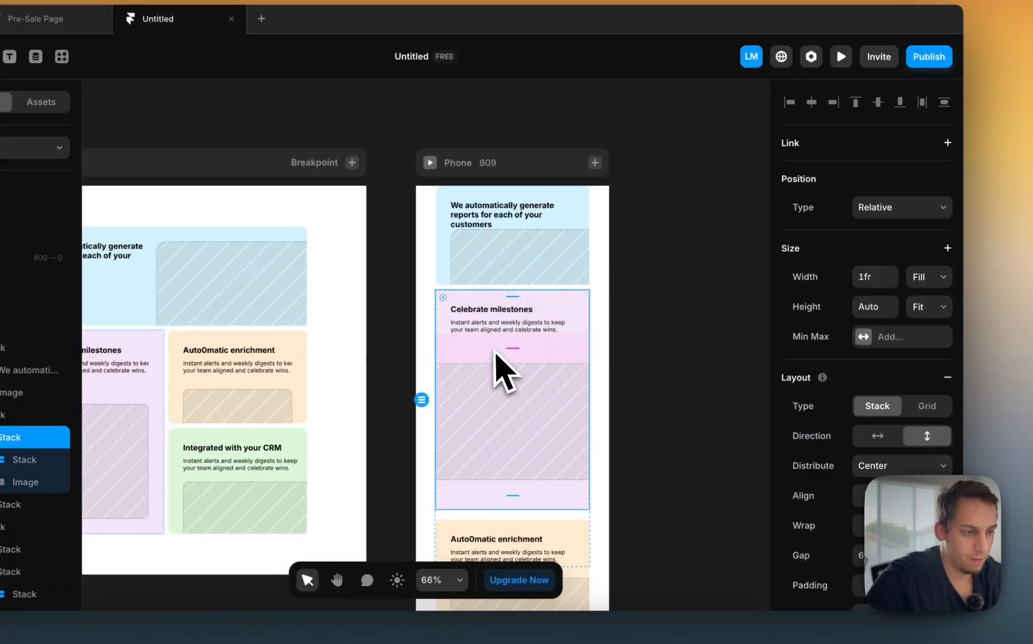
pyautogui.scroll(-3, 801, 428)
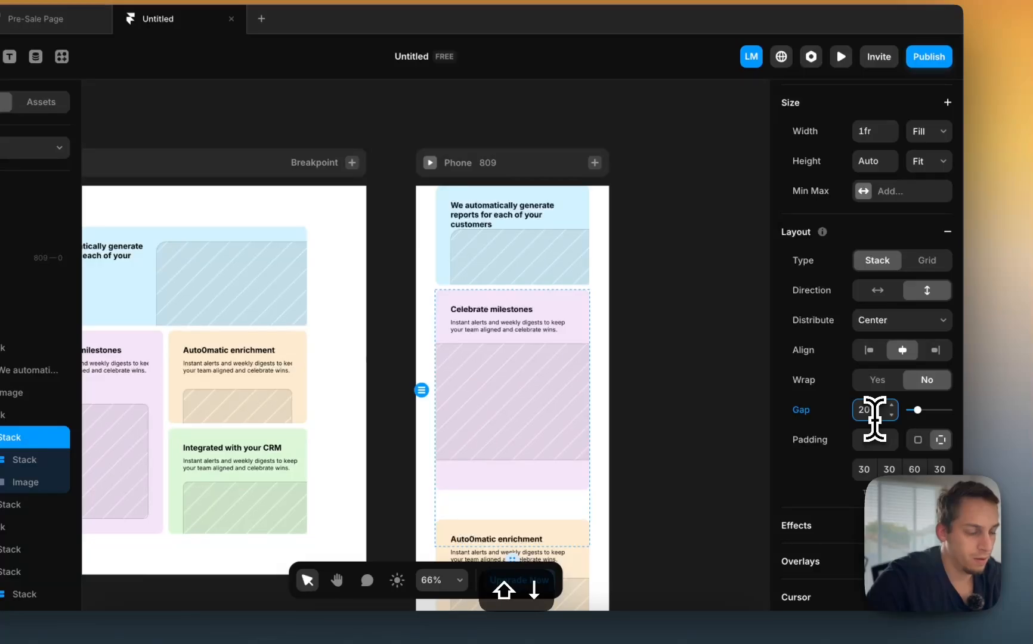
pyautogui.click(528, 411)
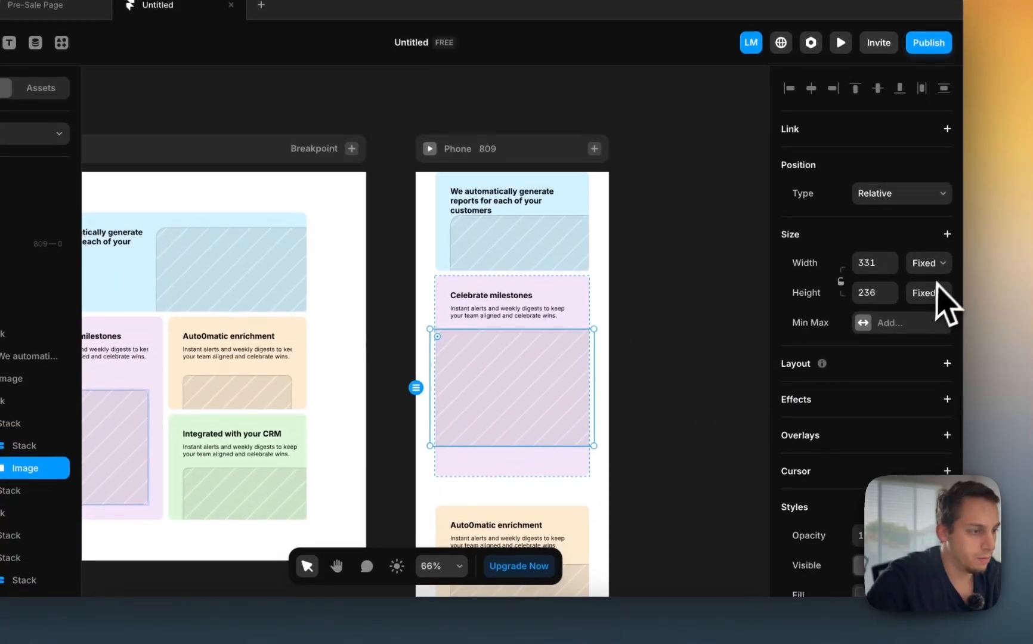
pyautogui.click(930, 278)
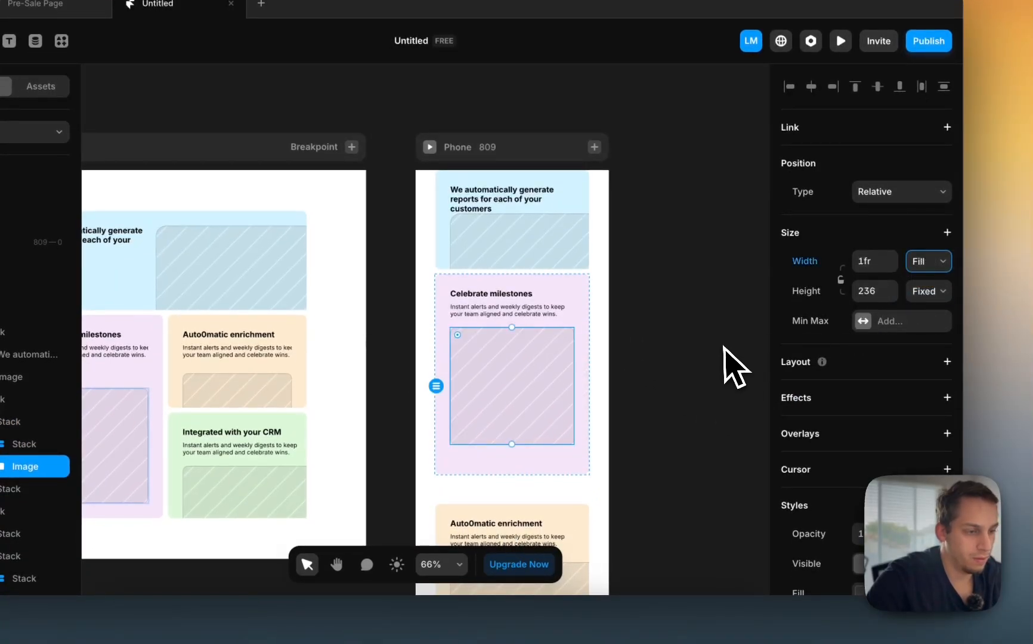
# Step: Set the padding of the Phone layout's purple "Celebrate milestones" card to 30 on all sides
pyautogui.click(568, 456)
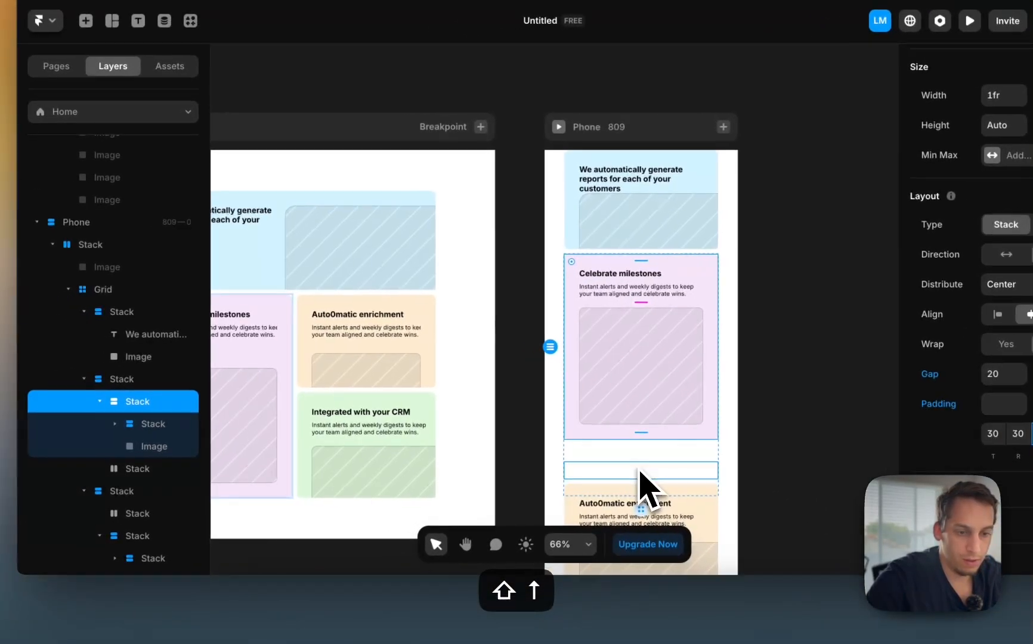
# Step: Try deleting the Phone layout's stack that holds the orange and green cards
pyautogui.click(507, 490)
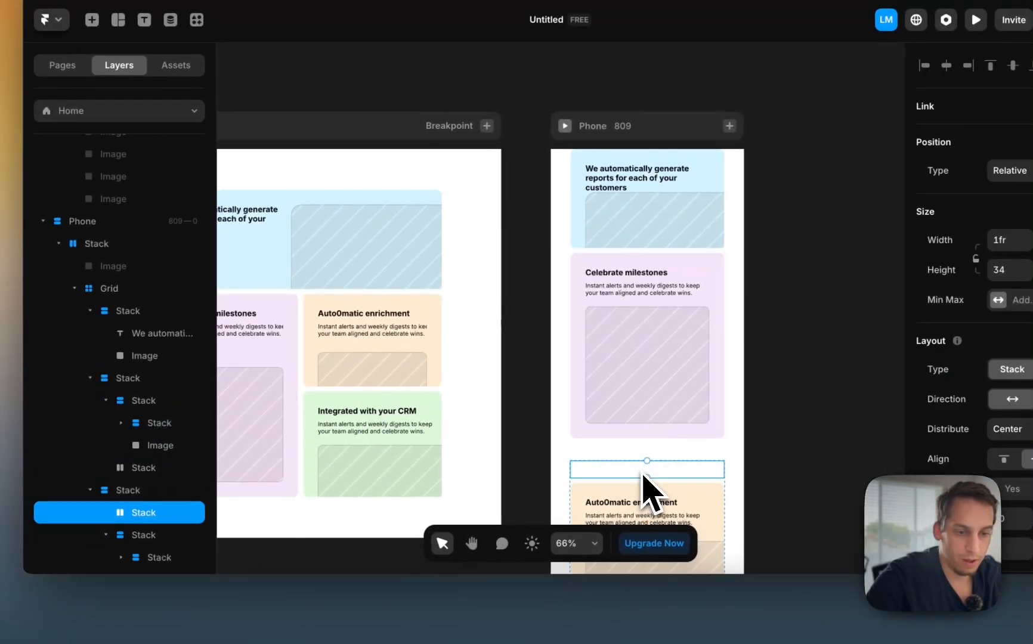
pyautogui.click(156, 498)
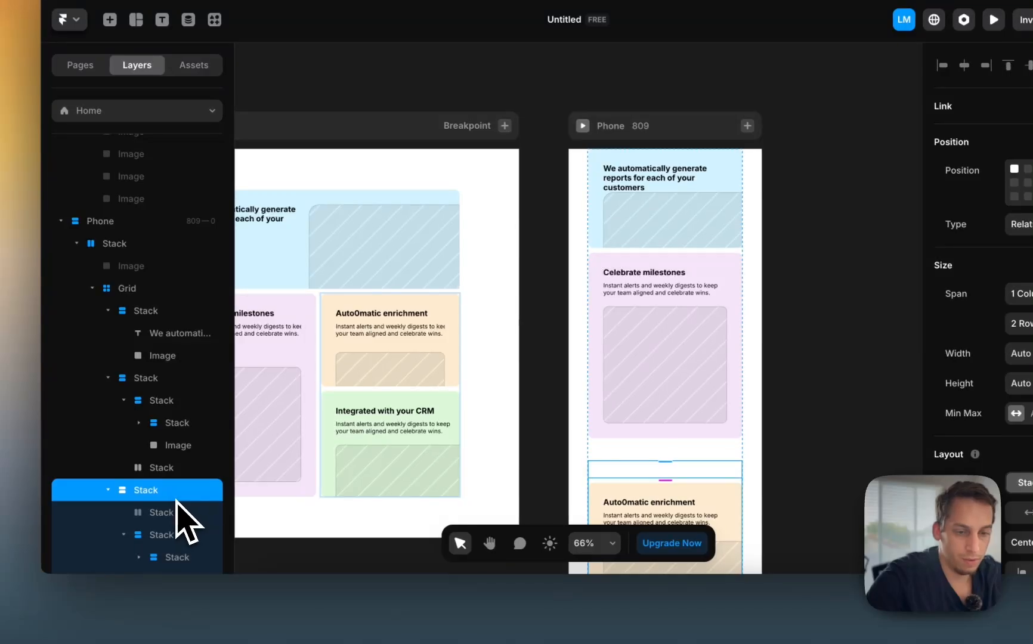
pyautogui.press('BackSpace')
pyautogui.press('super+z')
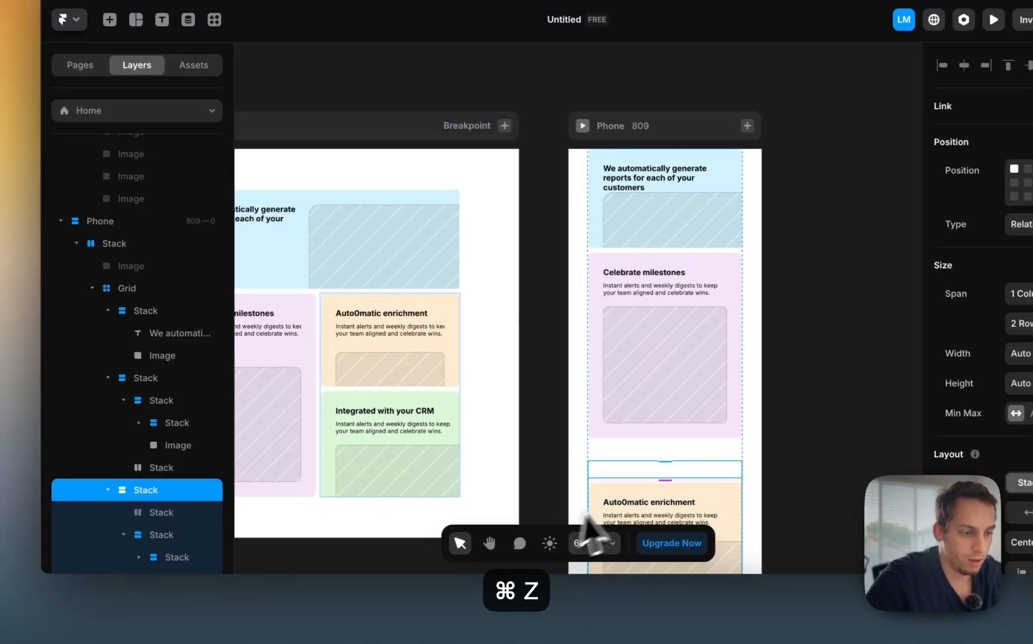
# Step: Delete the two empty spacer stacks between the Phone layout's purple and orange cards
pyautogui.click(631, 458)
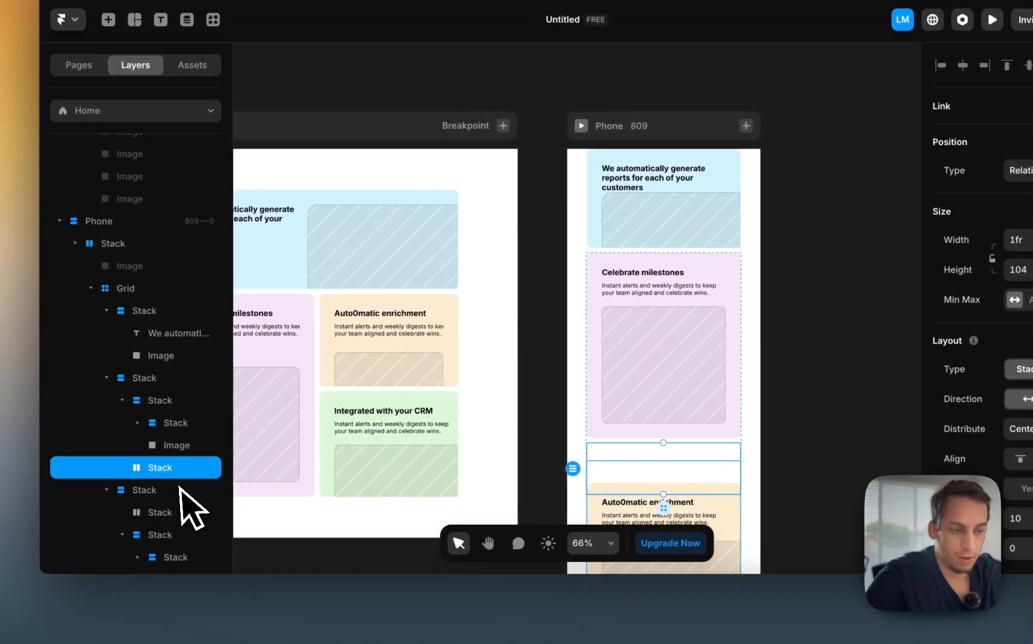
pyautogui.press('BackSpace')
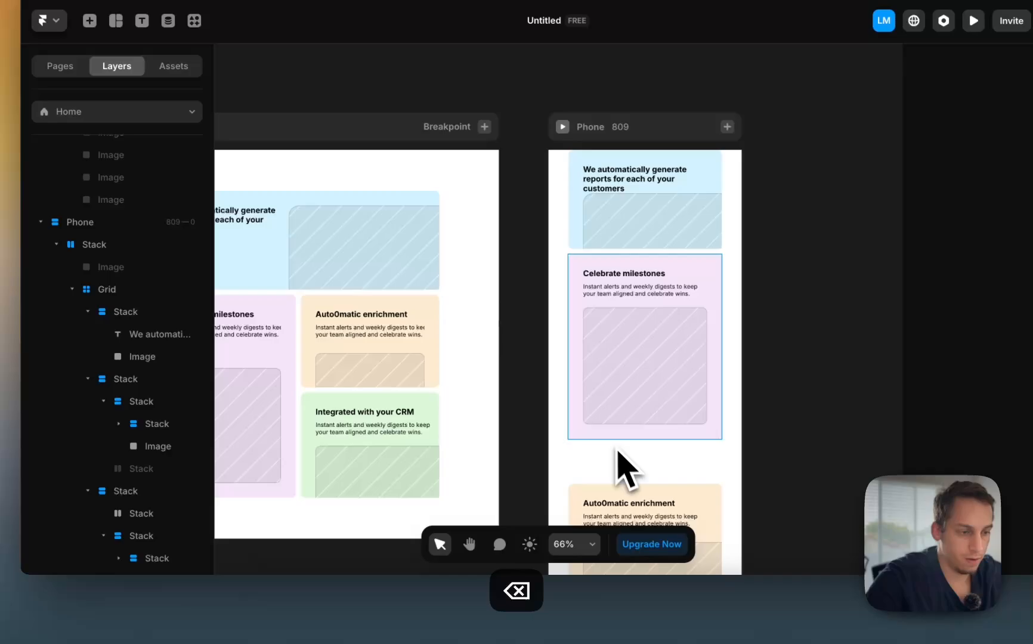
pyautogui.click(615, 438)
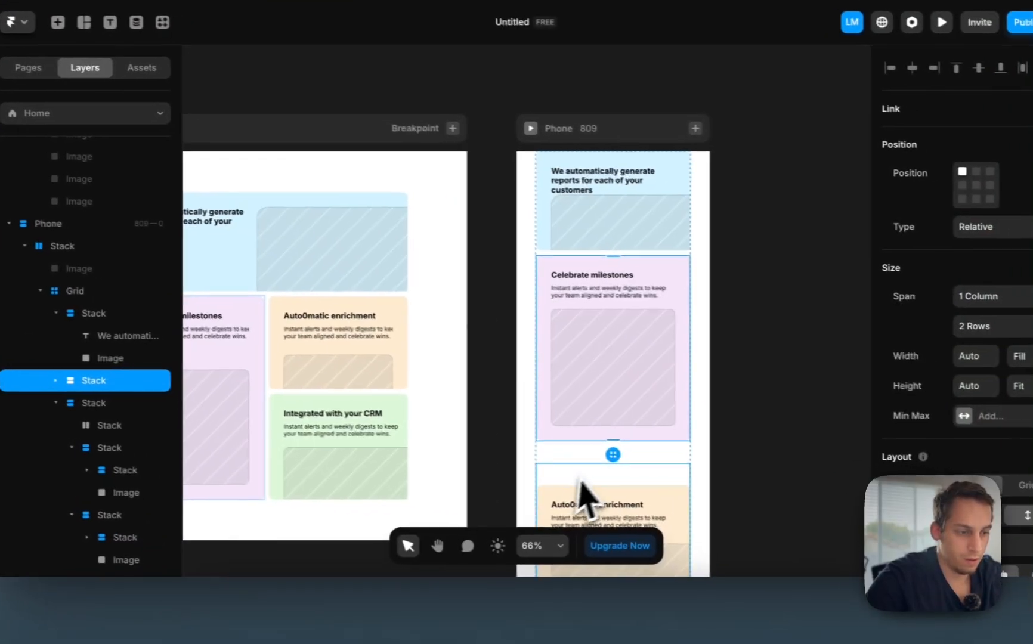
pyautogui.click(694, 467)
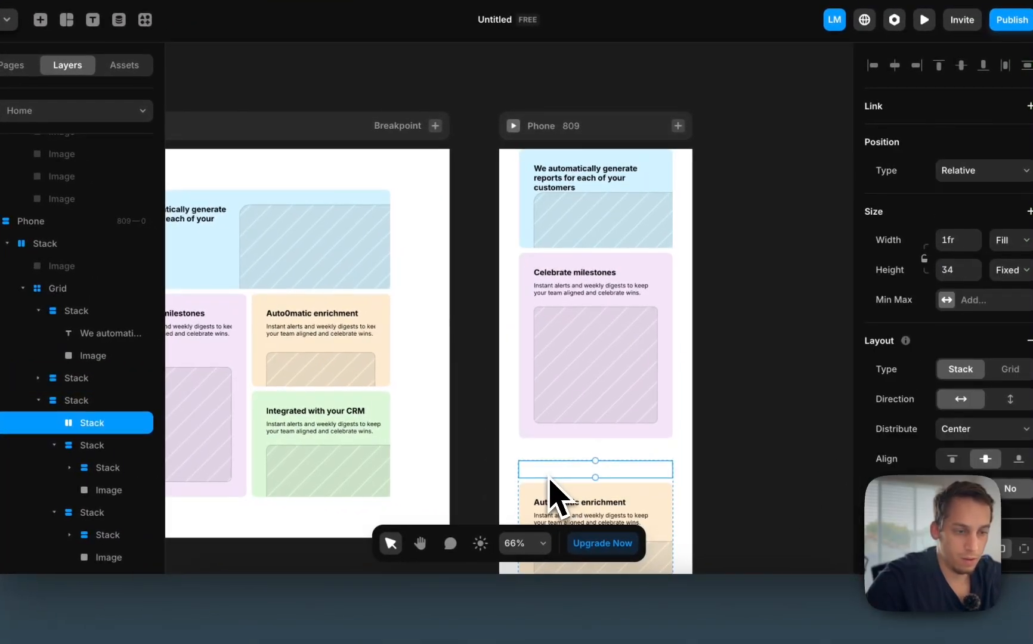
pyautogui.press('BackSpace')
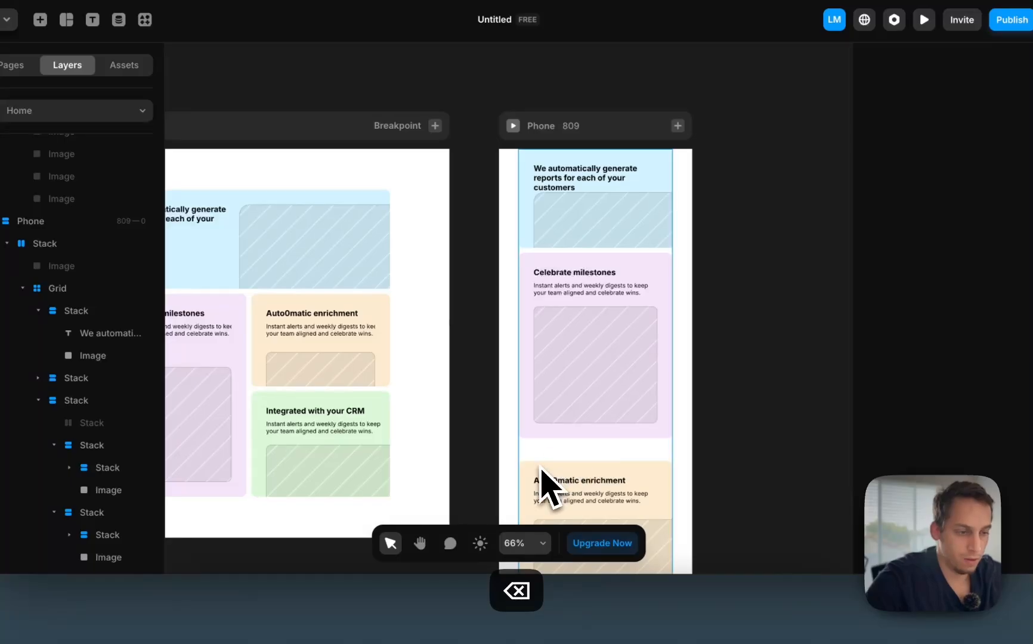
# Step: Try a different gap for the Phone layout's card grid
pyautogui.click(552, 455)
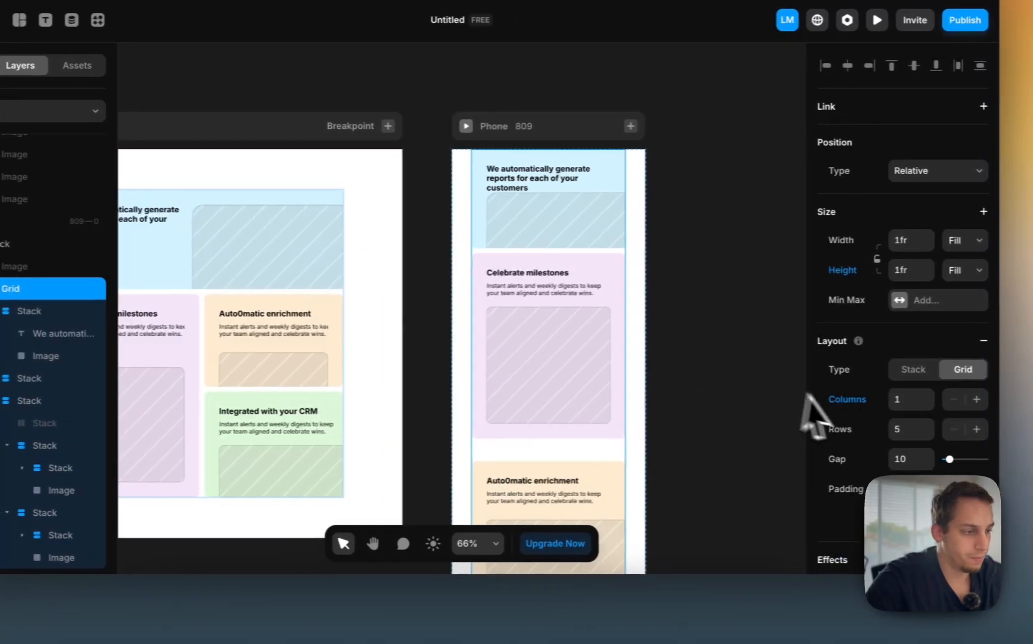
pyautogui.hotkey('shift', 'Down')
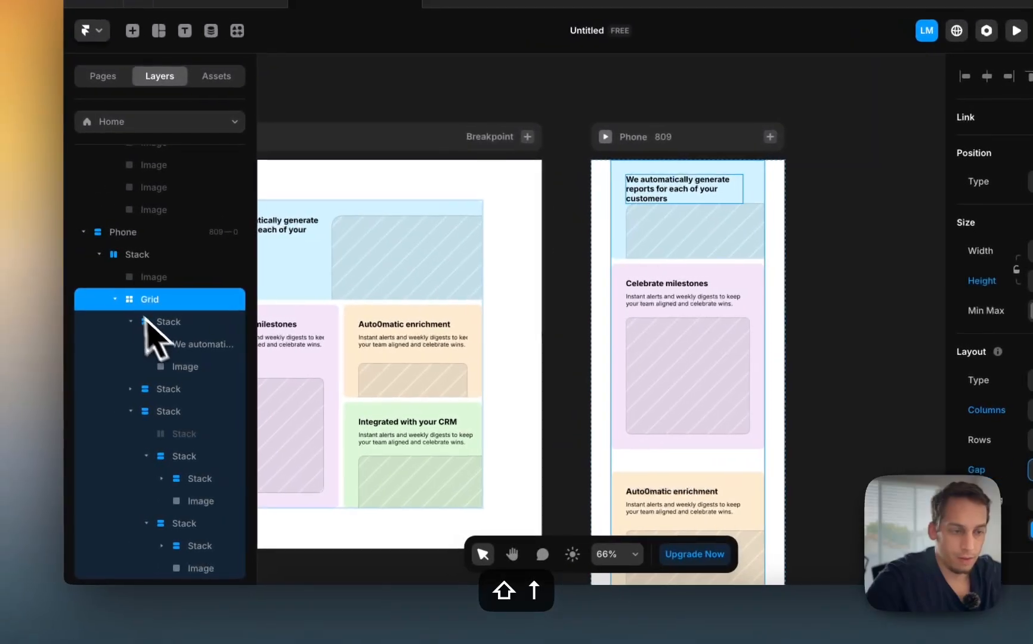
# Step: Examine the nested stacks of the Phone grid around the empty space between the purple and orange cards
pyautogui.click(15, 313)
pyautogui.click(169, 390)
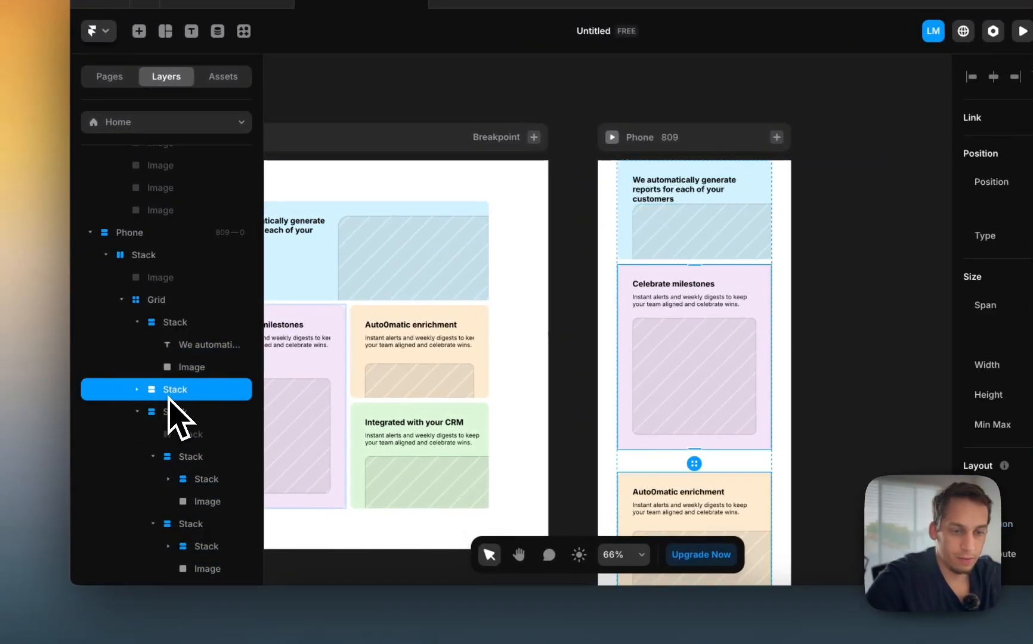
pyautogui.click(173, 412)
pyautogui.click(158, 394)
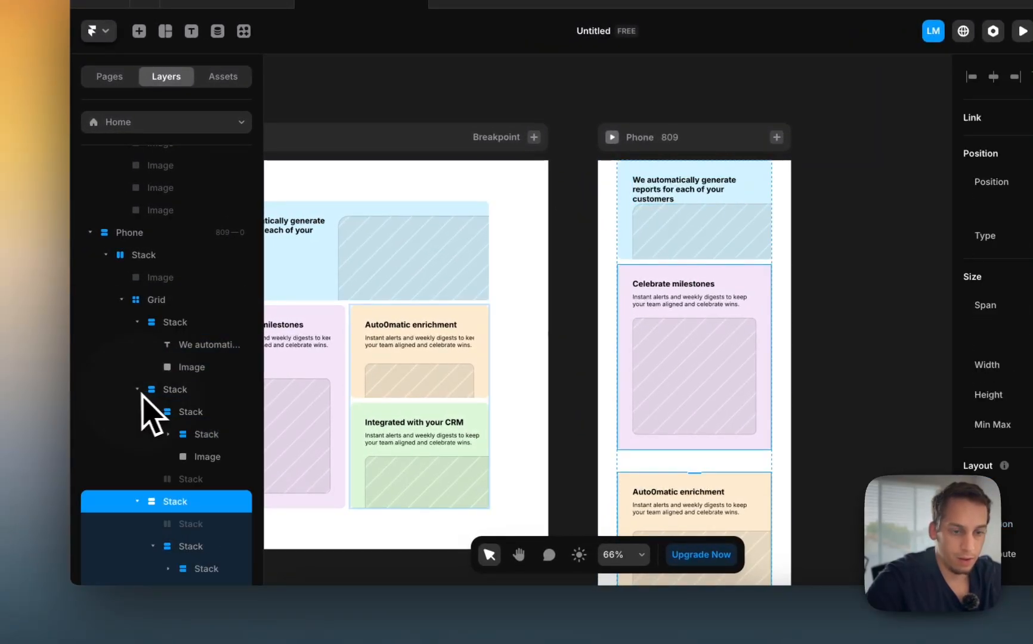
pyautogui.click(179, 479)
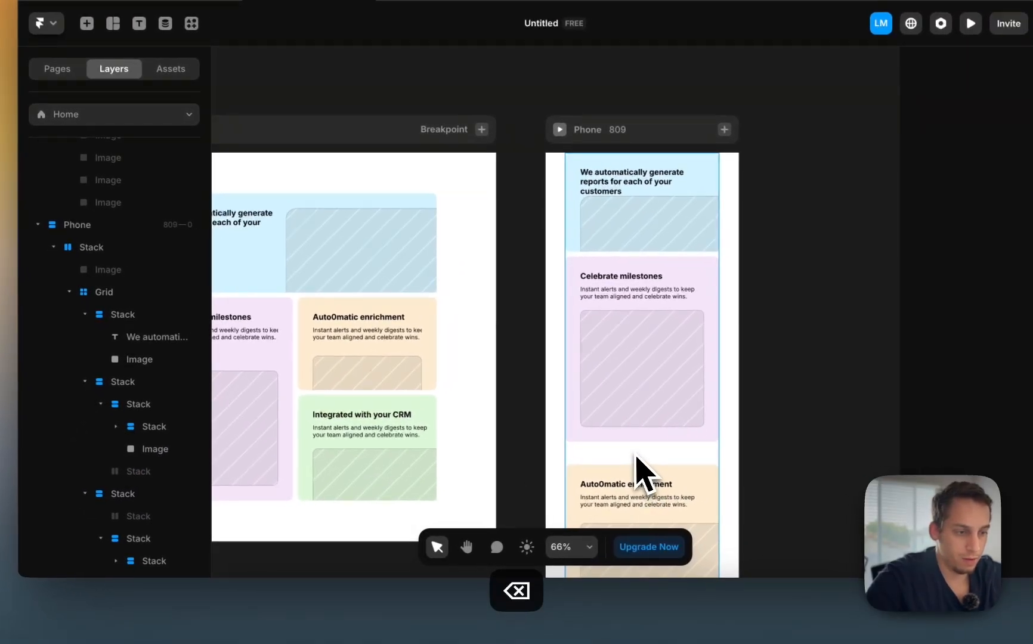
pyautogui.click(689, 463)
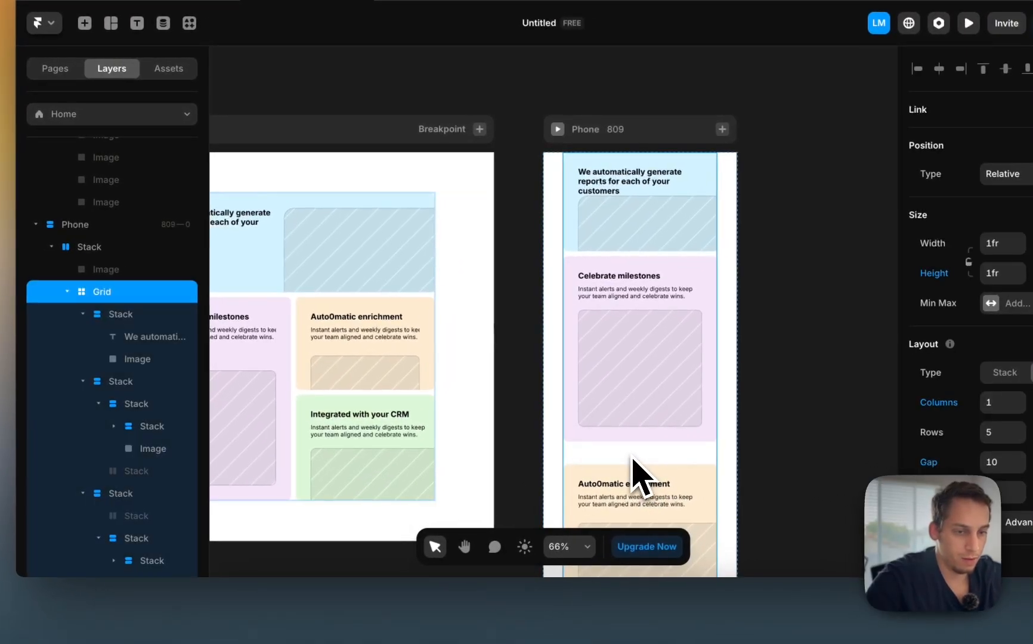
pyautogui.scroll(-5, 688, 467)
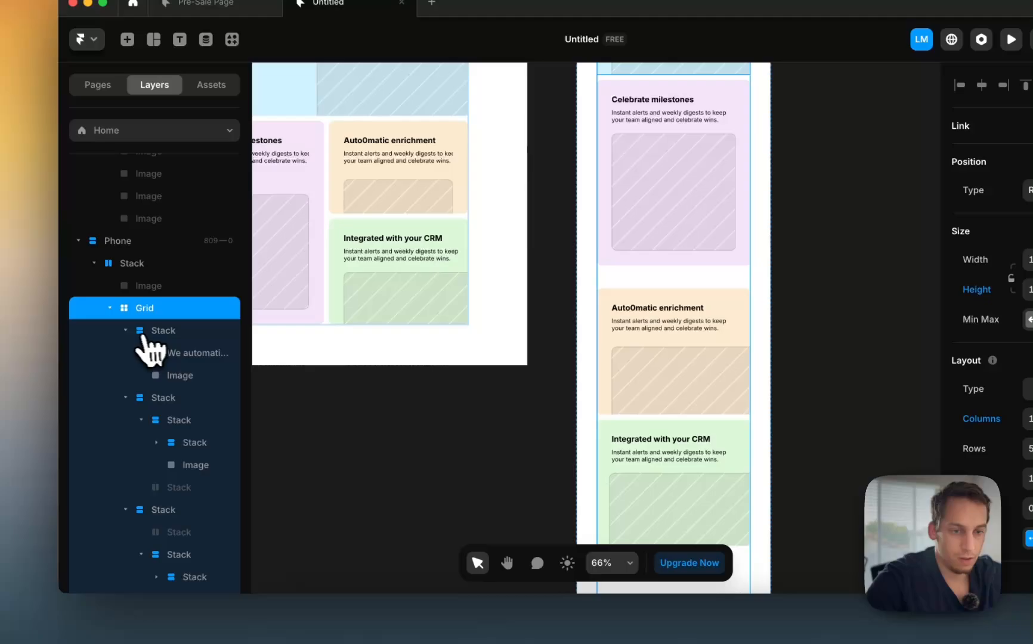
pyautogui.click(83, 314)
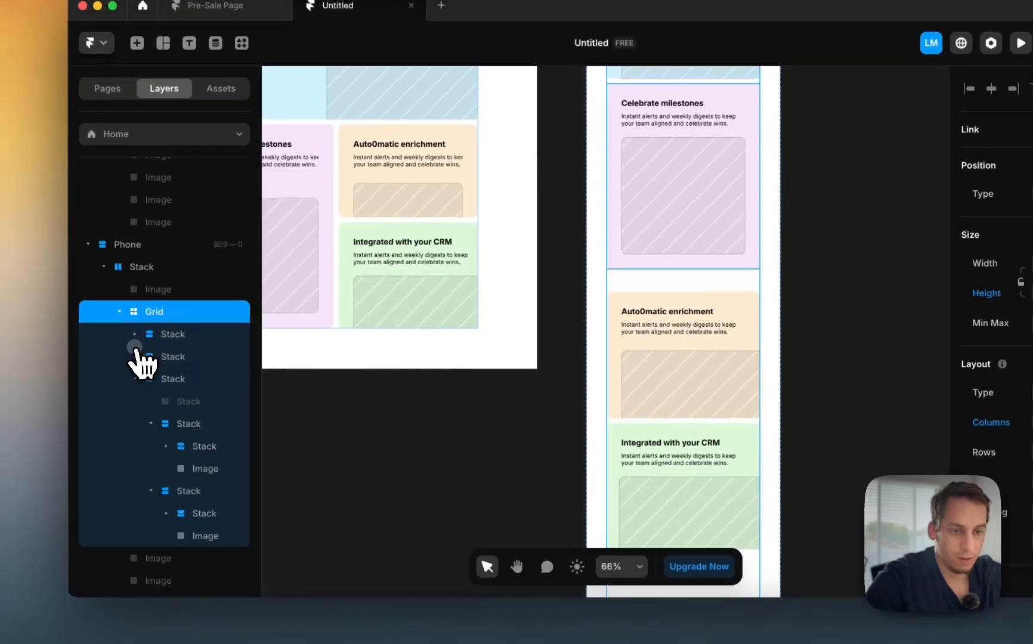
pyautogui.click(82, 336)
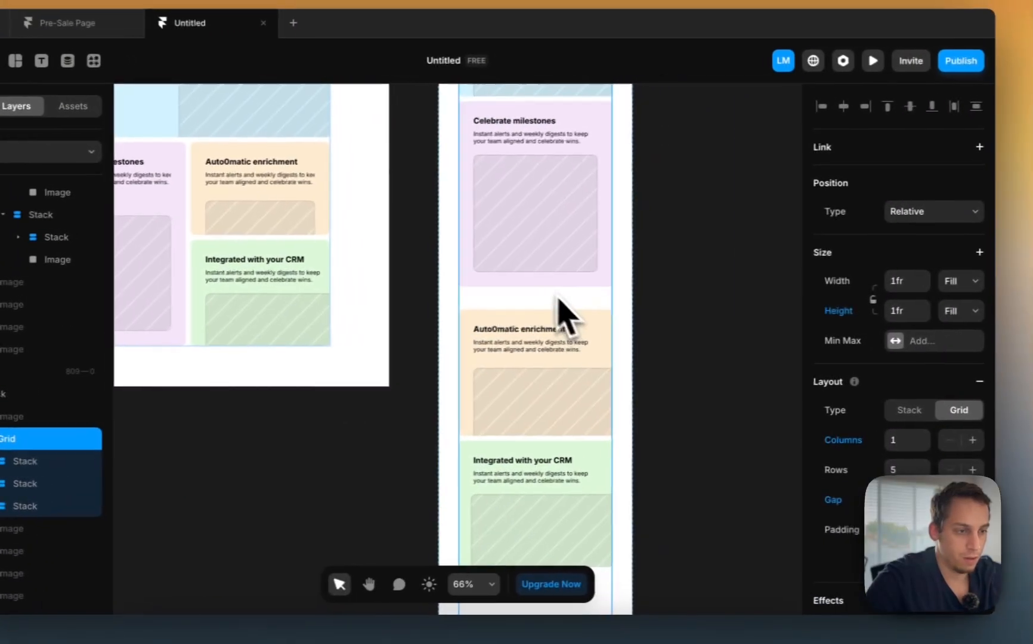
# Step: Set the height to Fill for the Phone layout's orange card and for the stack holding the orange and green cards
pyautogui.click(525, 343)
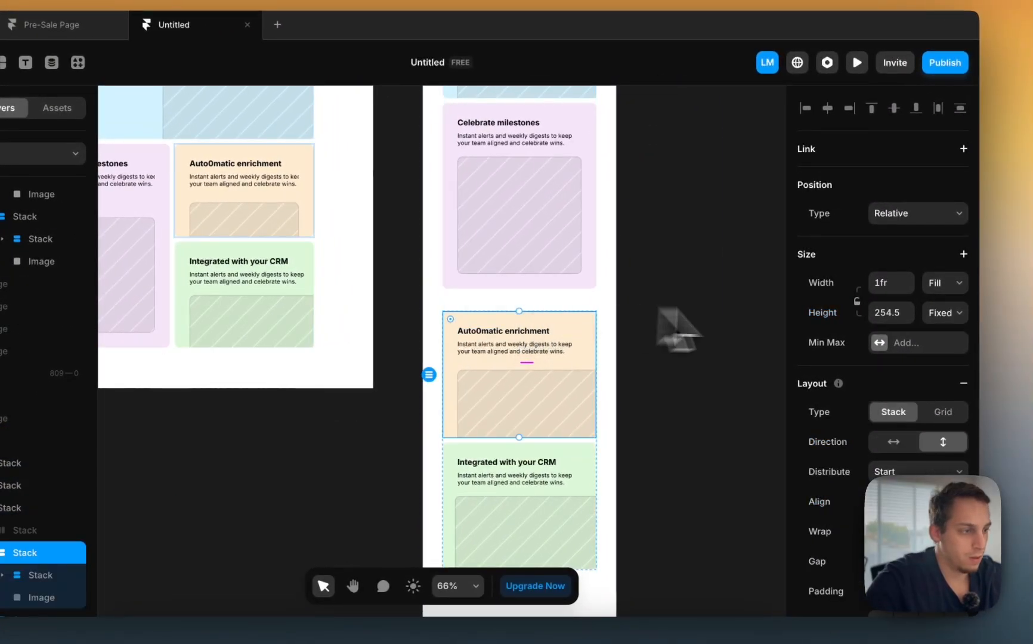
pyautogui.click(945, 313)
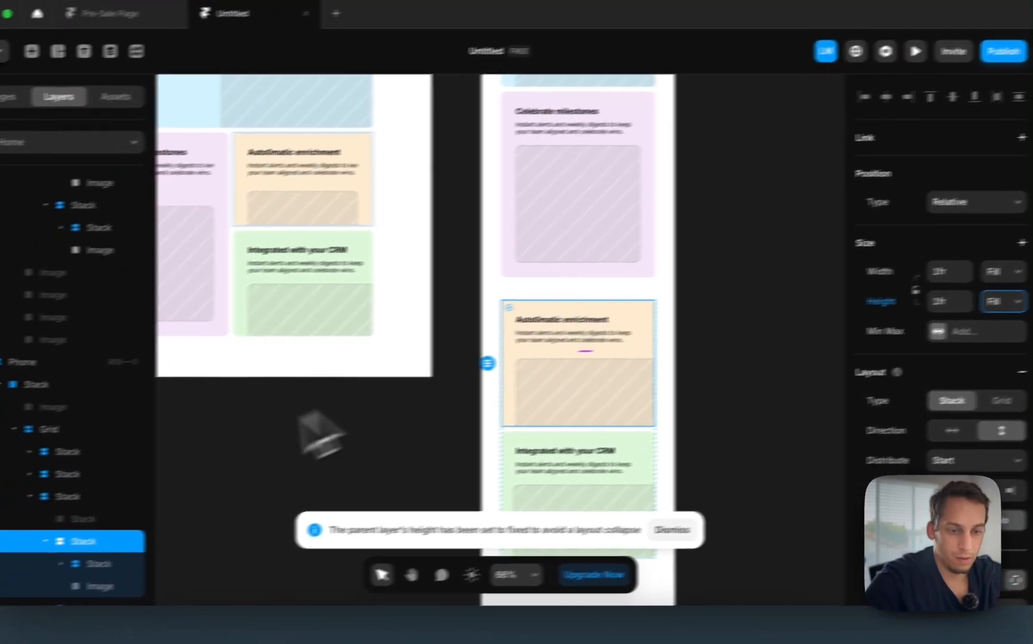
pyautogui.click(18, 509)
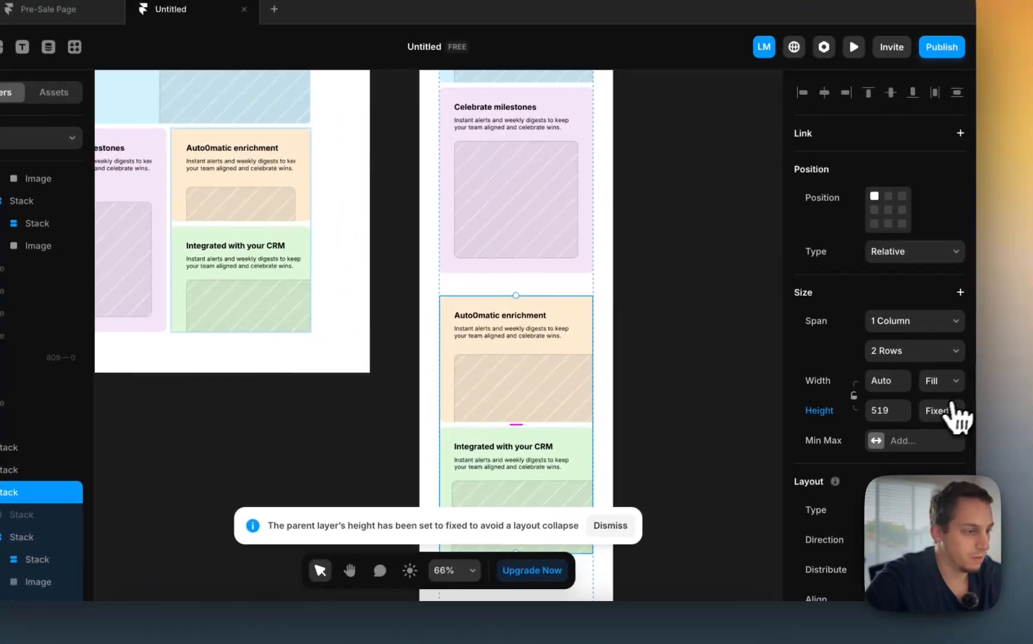
pyautogui.click(948, 411)
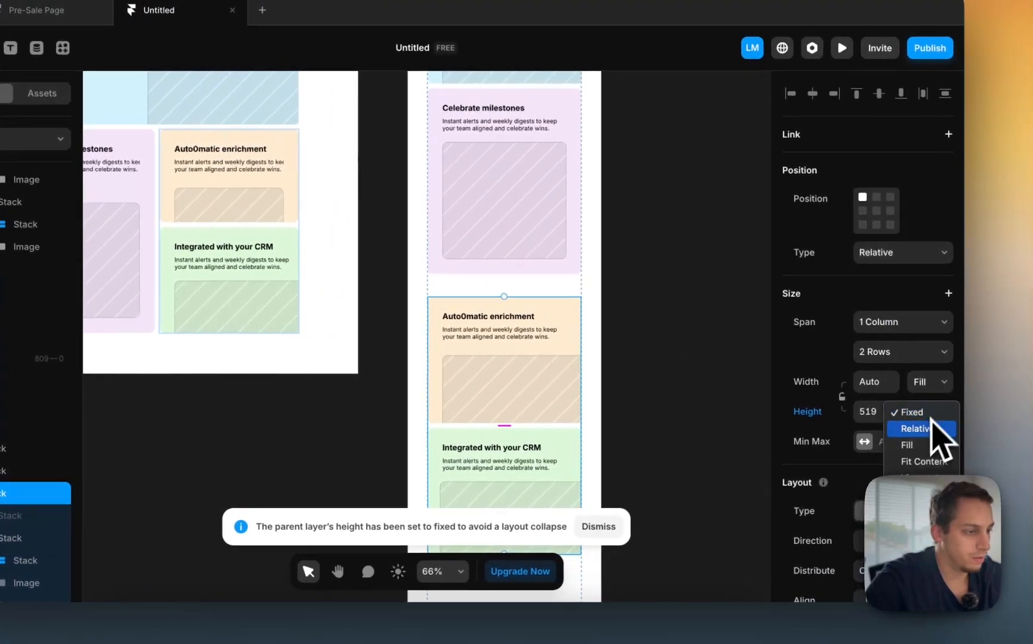
pyautogui.click(927, 447)
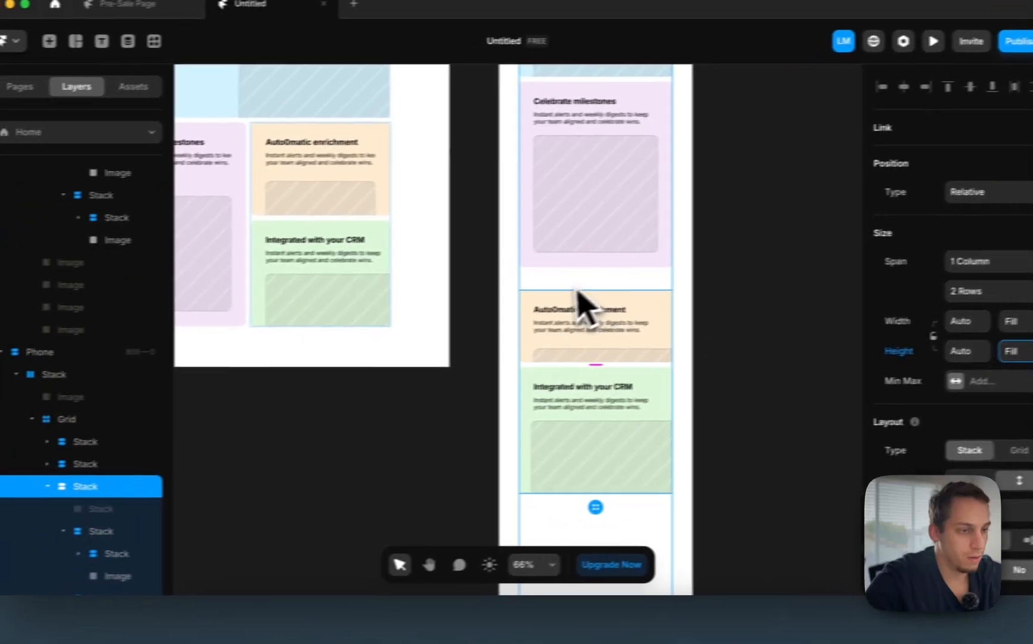
# Step: Set the height of the outer stack around the Phone layout's purple card to Fill
pyautogui.click(488, 271)
pyautogui.scroll(3, 620, 280)
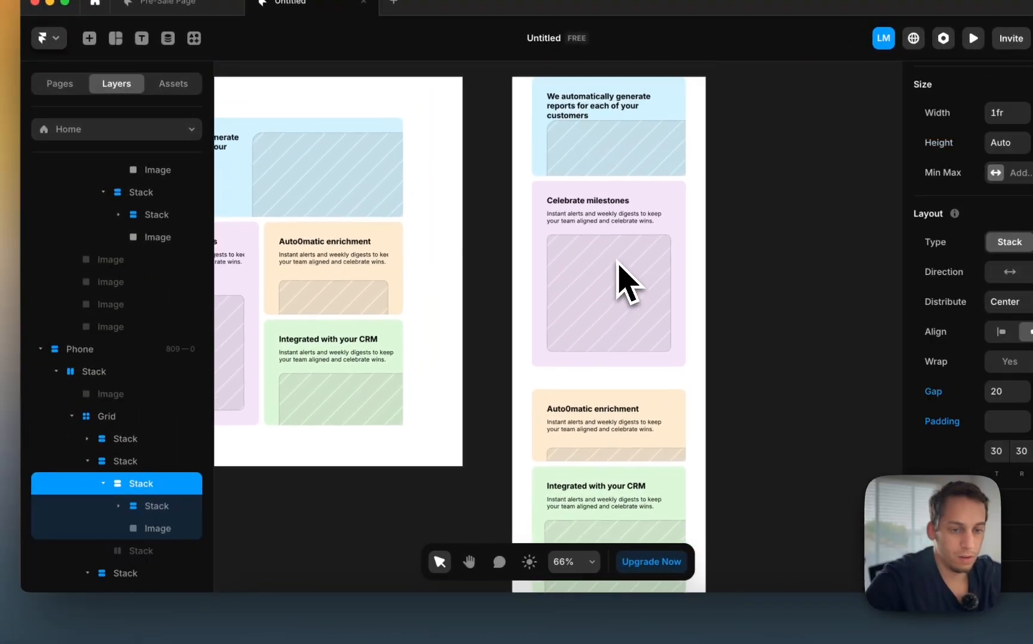
pyautogui.click(549, 458)
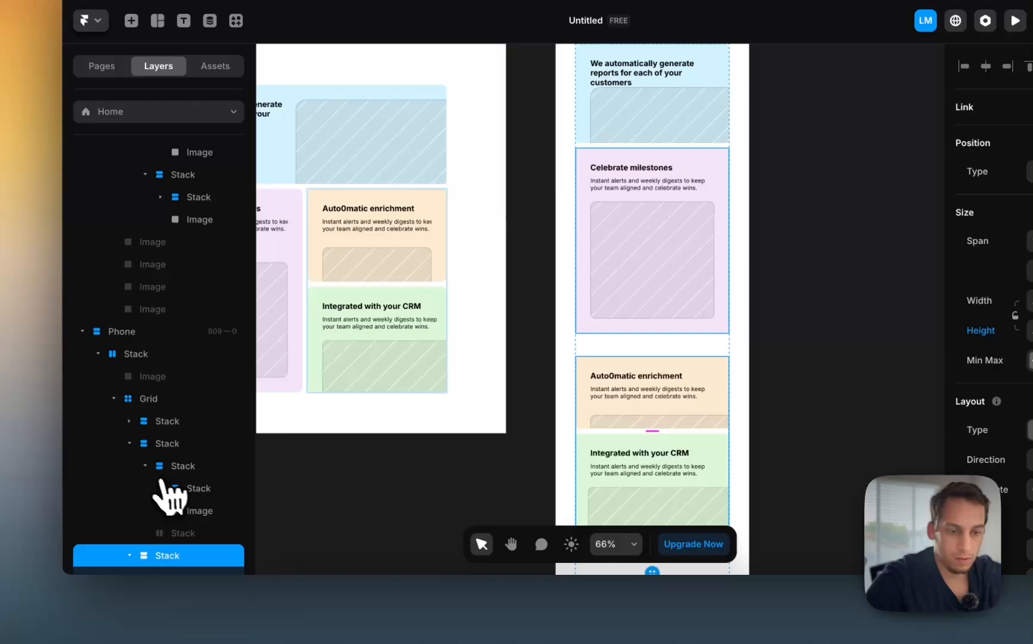
pyautogui.click(145, 467)
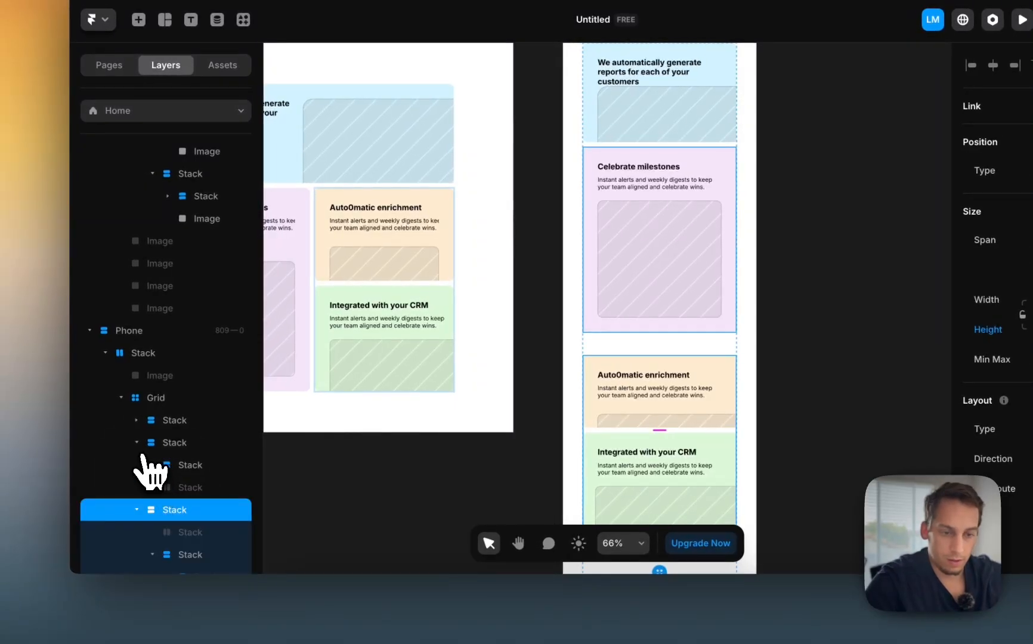
pyautogui.click(138, 444)
pyautogui.click(154, 445)
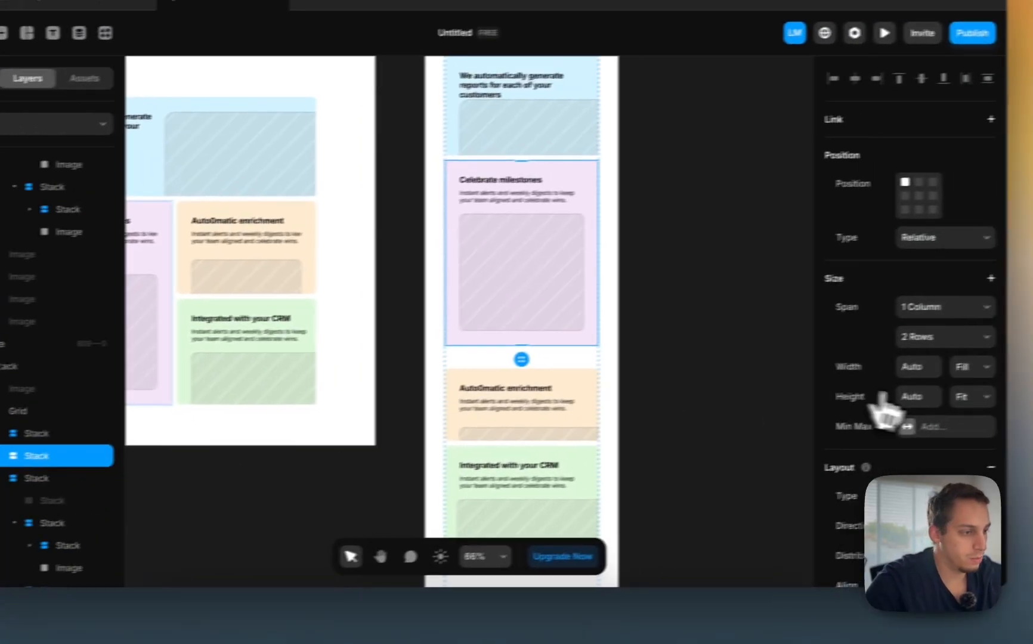
pyautogui.click(913, 398)
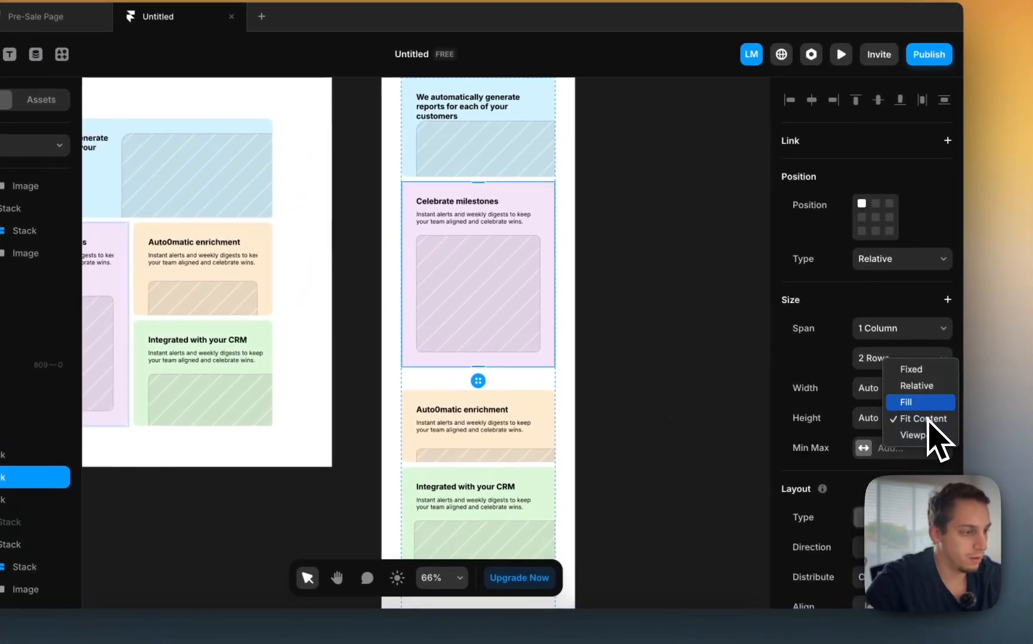
pyautogui.click(915, 401)
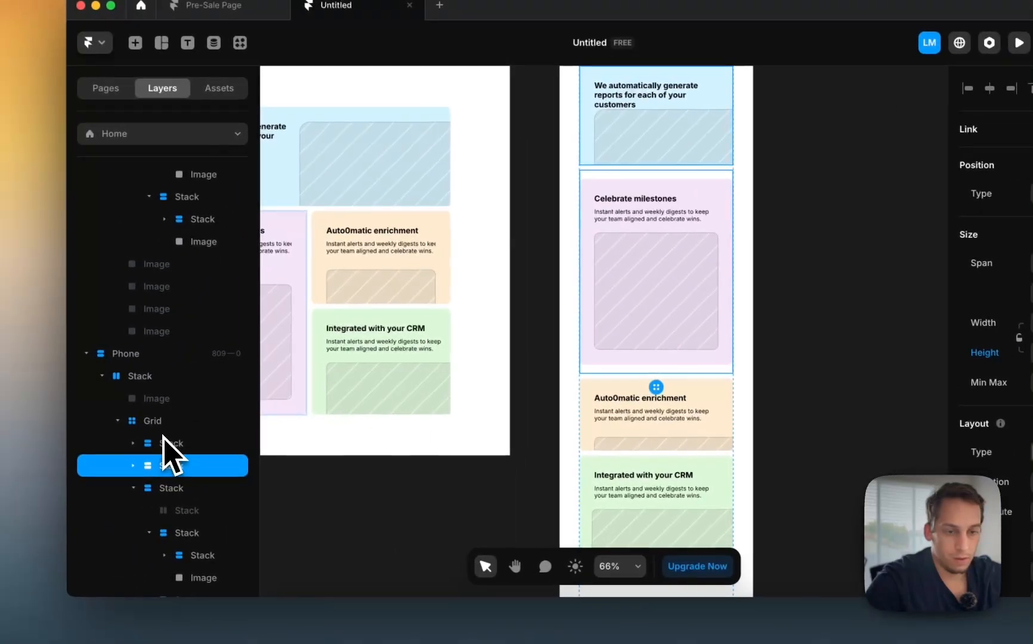
# Step: Set the height of the Phone layout's purple "Celebrate milestones" card itself to Fill
pyautogui.click(18, 455)
pyautogui.scroll(-5, 926, 328)
pyautogui.scroll(5, 949, 334)
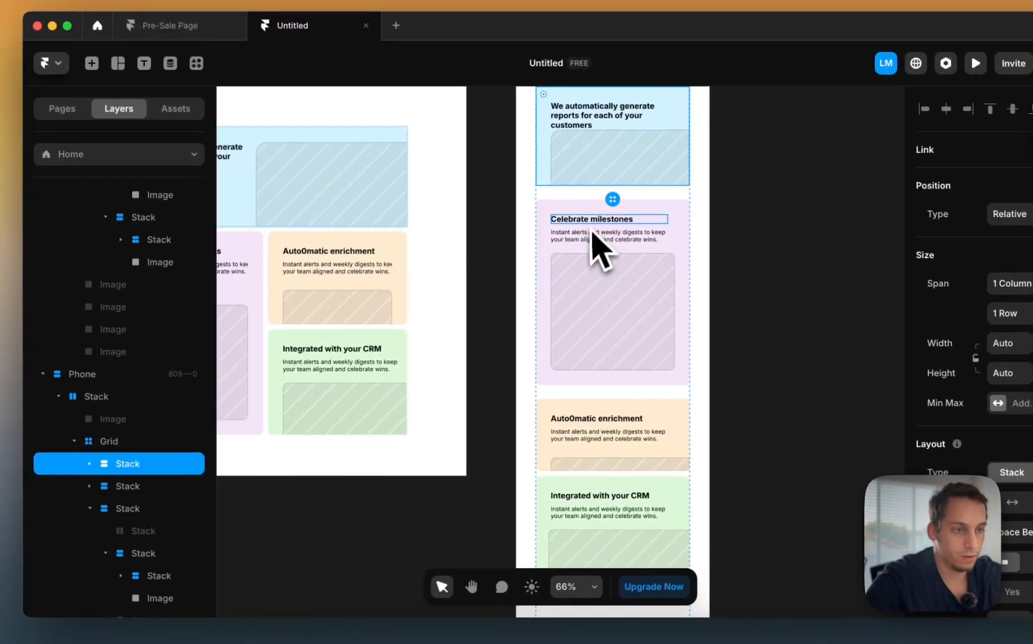
pyautogui.click(558, 206)
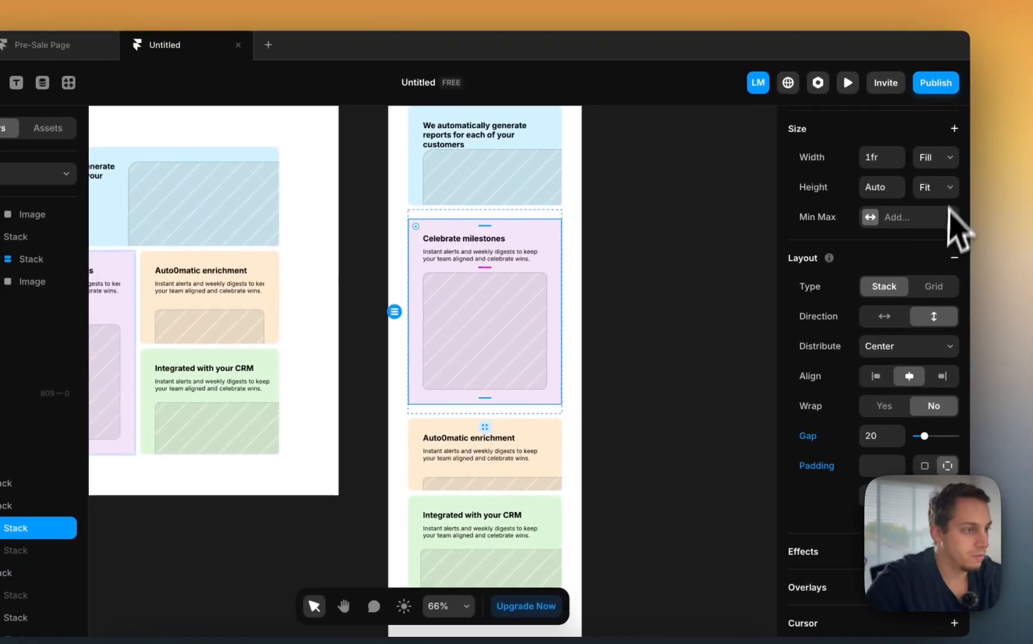
pyautogui.click(931, 187)
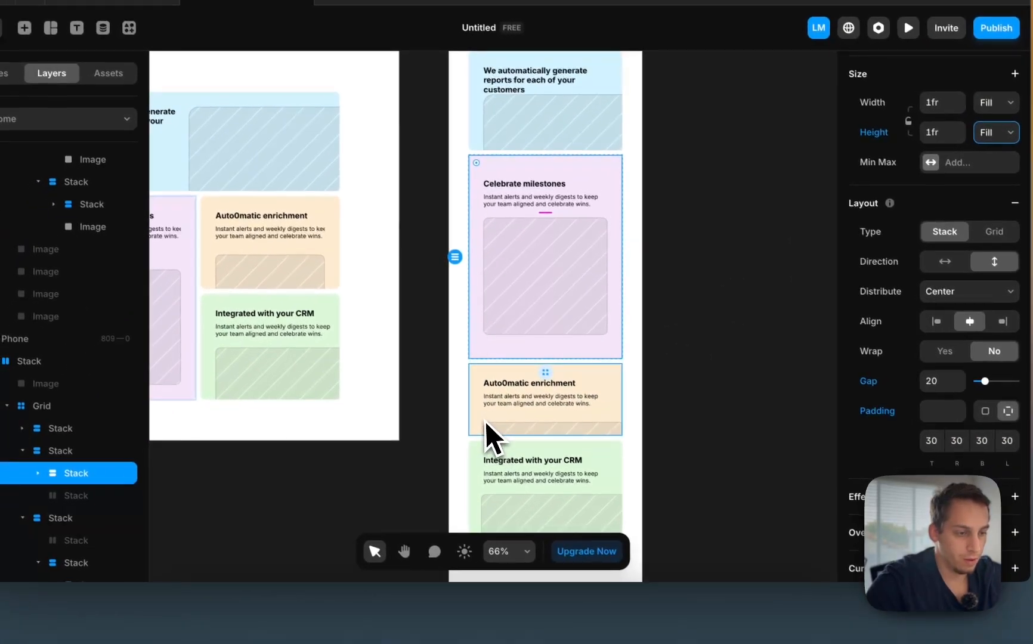
# Step: Set the height of the Phone layout's green "Integrated with your CRM" card to Fill
pyautogui.click(414, 477)
pyautogui.scroll(-3, 418, 486)
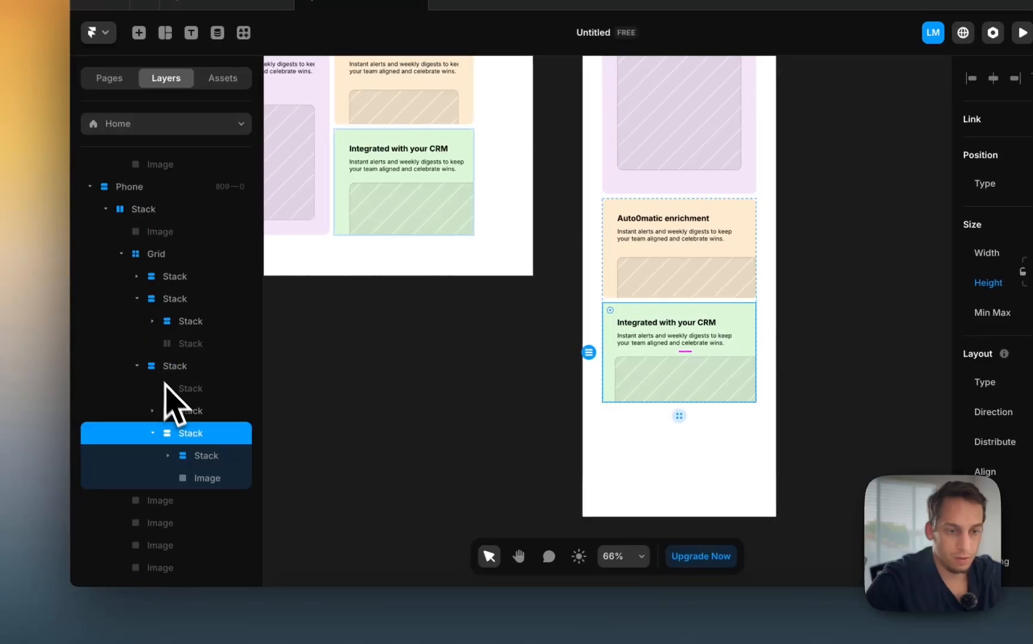
# Step: Check the height sizing options of the Phone stack that holds the orange and green cards
pyautogui.click(167, 365)
pyautogui.click(922, 361)
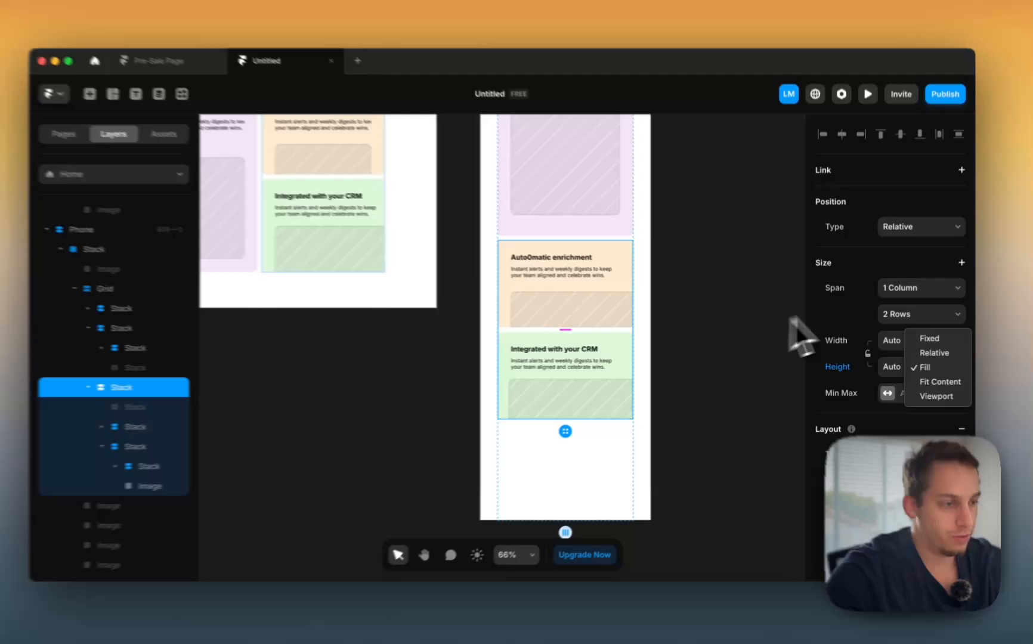
pyautogui.click(791, 323)
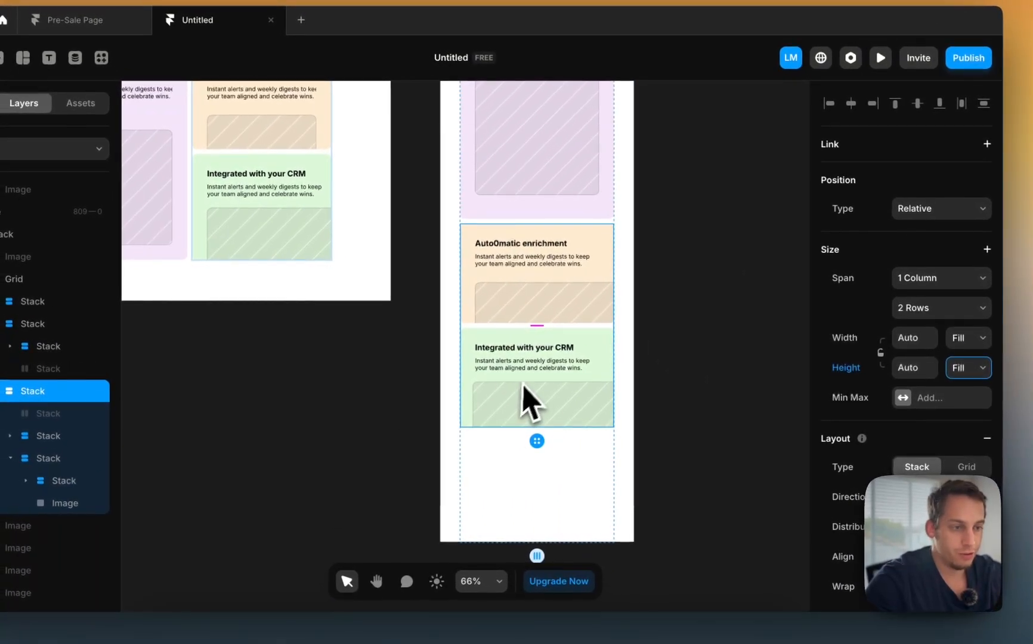
# Step: Set the width of the placeholder images in the Phone layout's orange and green cards to Fill
pyautogui.click(656, 327)
pyautogui.click(570, 310)
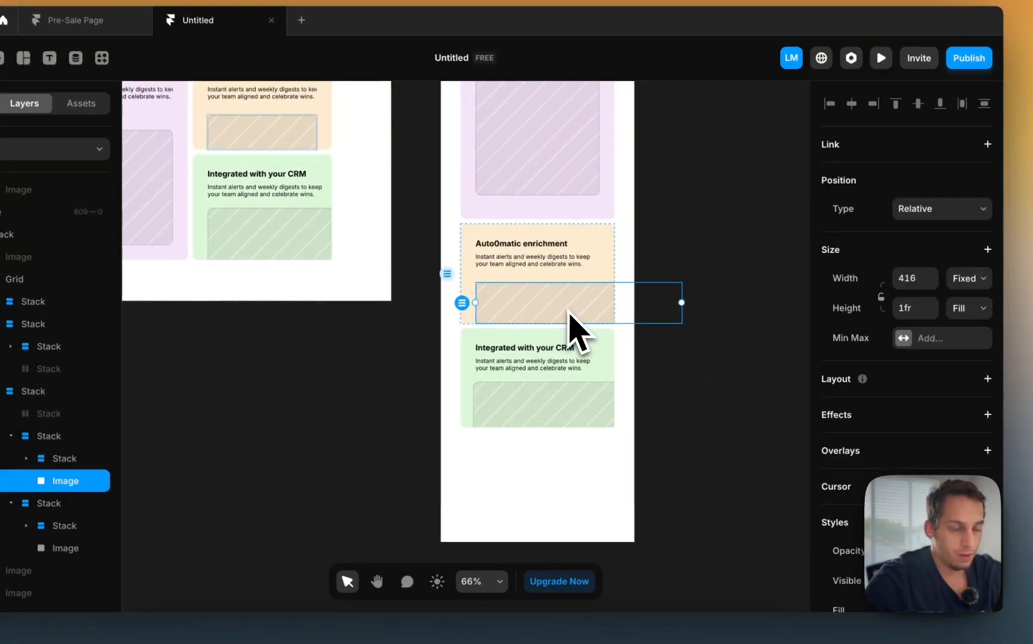
pyautogui.click(877, 277)
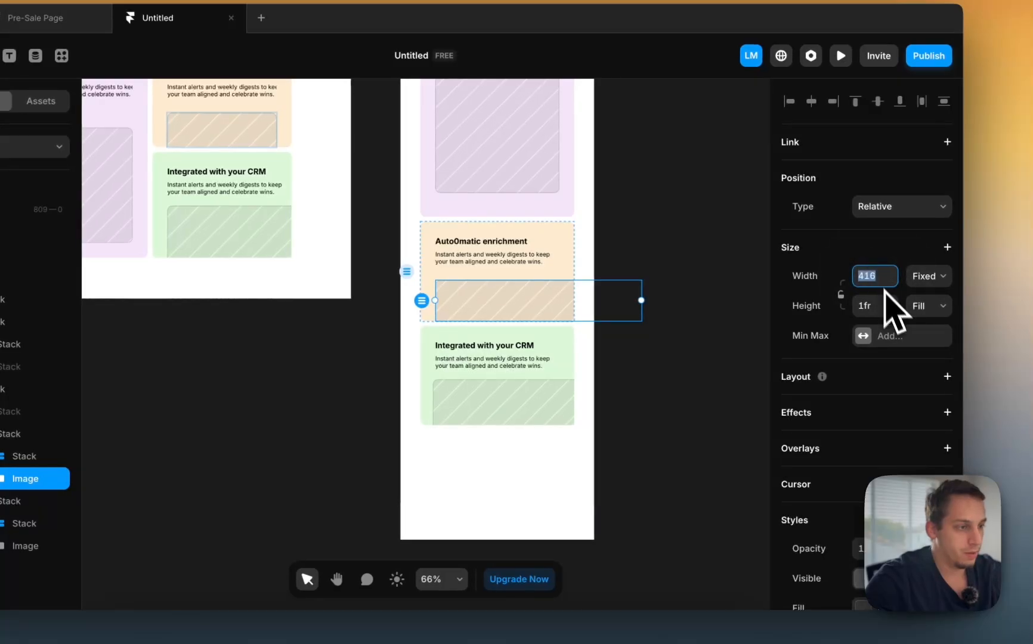
pyautogui.click(926, 278)
pyautogui.click(921, 309)
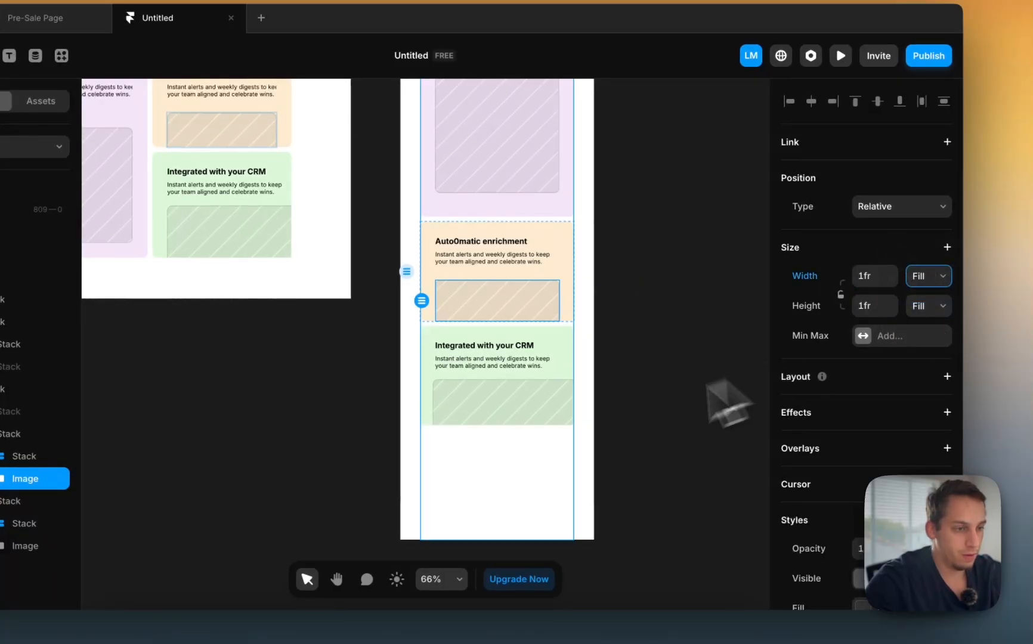
pyautogui.click(553, 421)
pyautogui.click(934, 289)
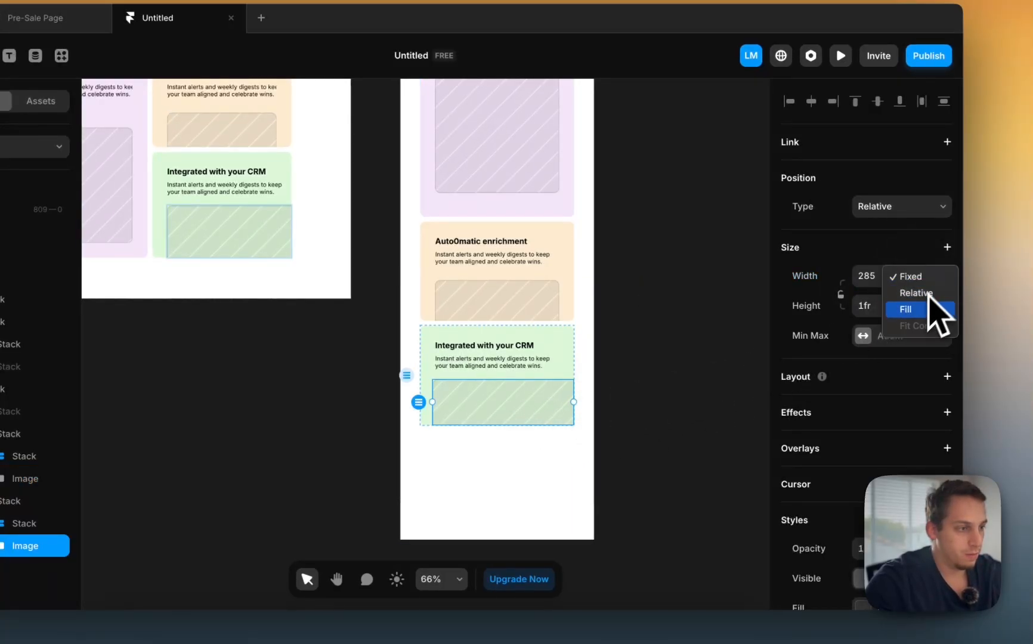
pyautogui.click(925, 307)
# Step: Switch the Phone layout's orange card placeholder image to a fixed height that is taller than its current size
pyautogui.click(497, 312)
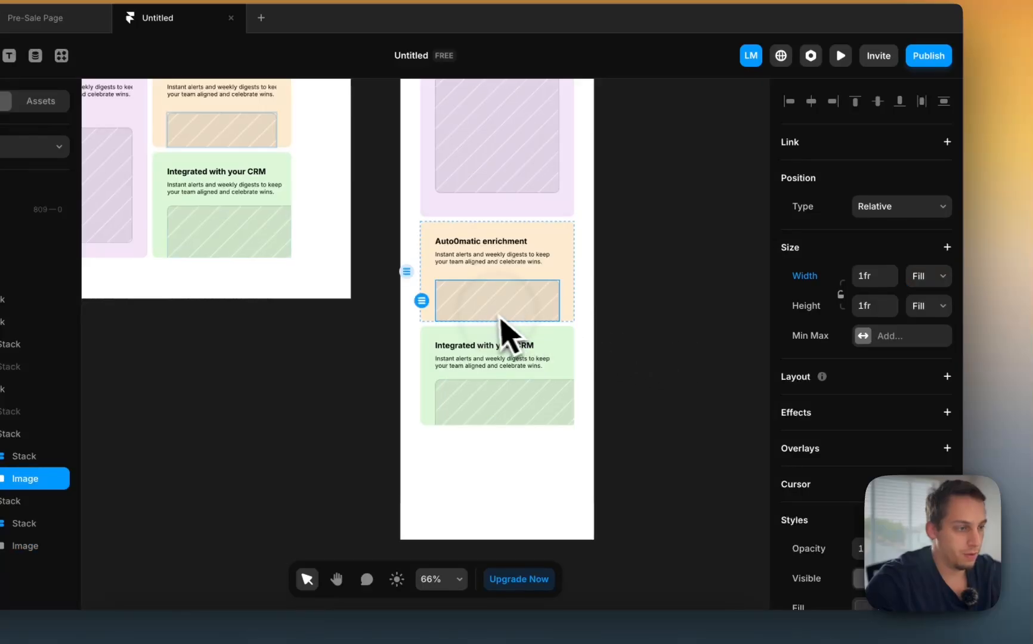
pyautogui.click(916, 306)
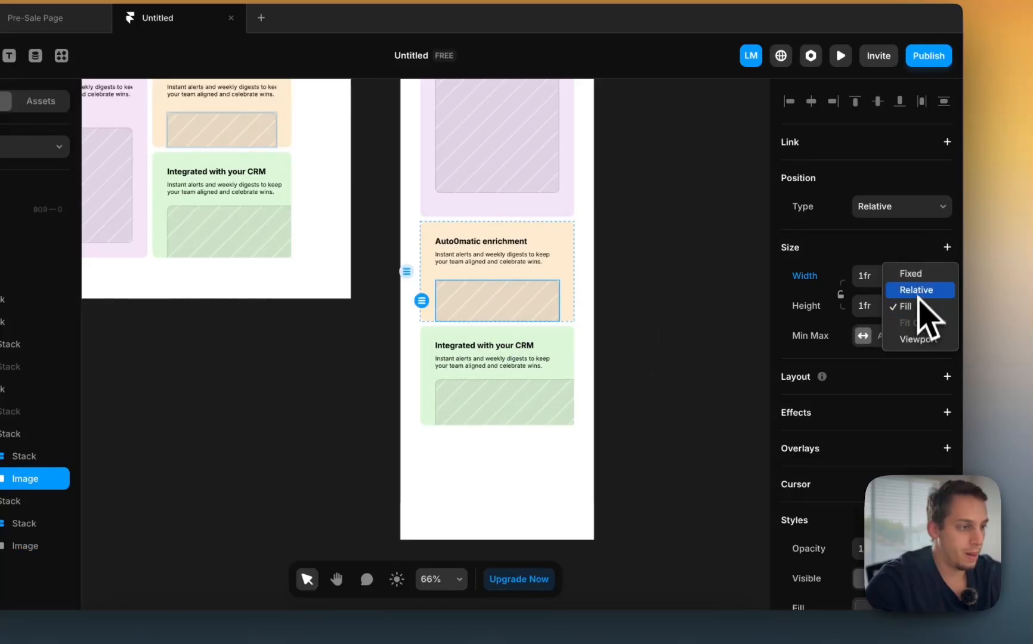
pyautogui.click(923, 276)
pyautogui.click(869, 306)
pyautogui.hotkey('shift', 'Up')
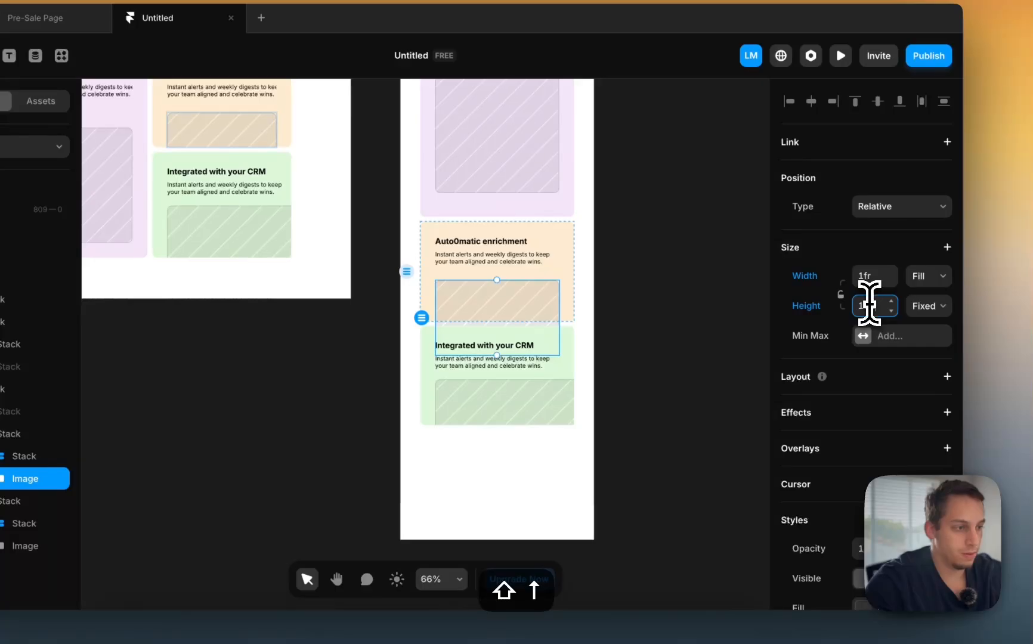
pyautogui.press('Down')
# Step: Set the height of the placeholder image in the Phone layout's green card to a fixed 150
pyautogui.click(491, 410)
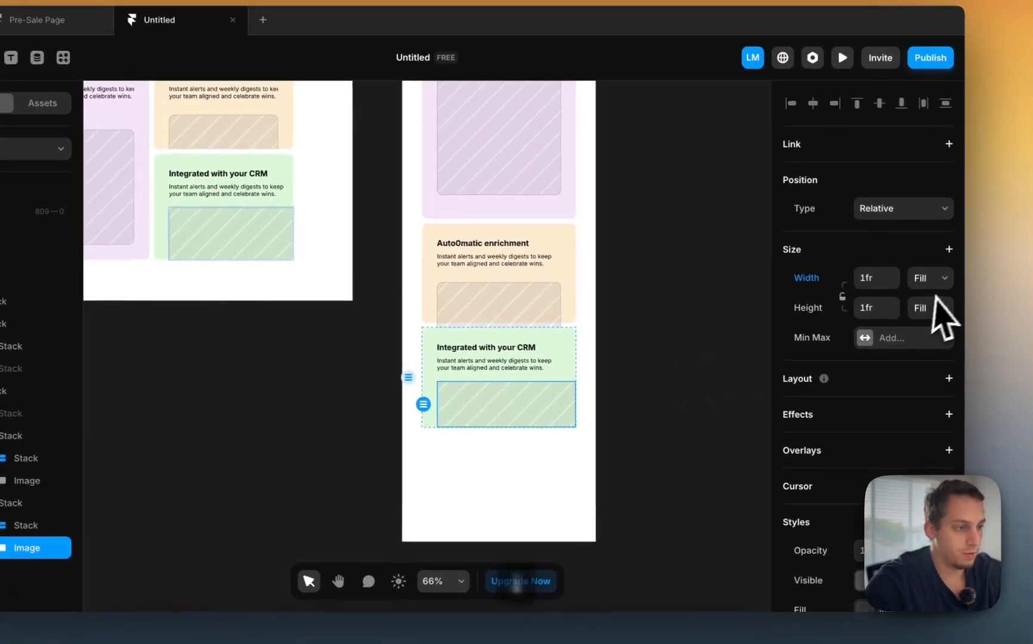
pyautogui.click(874, 303)
pyautogui.write('150')
pyautogui.press('Return')
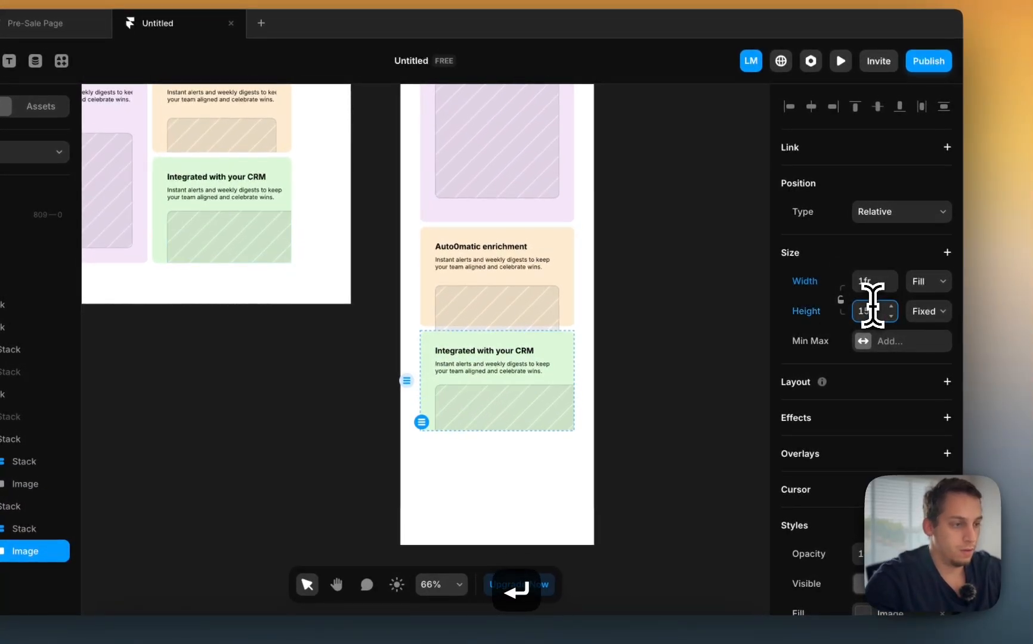
pyautogui.click(746, 381)
# Step: Set the heights of the Phone layout's orange "Auto0matic enrichment" and green "Integrated with your CRM" cards to Fit Content
pyautogui.click(566, 308)
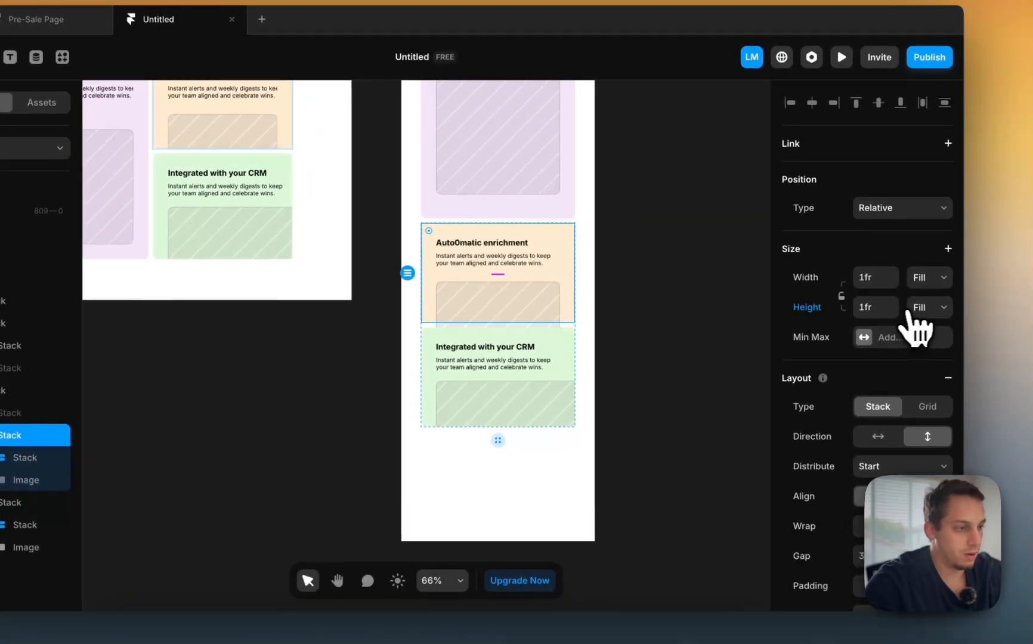
pyautogui.click(911, 310)
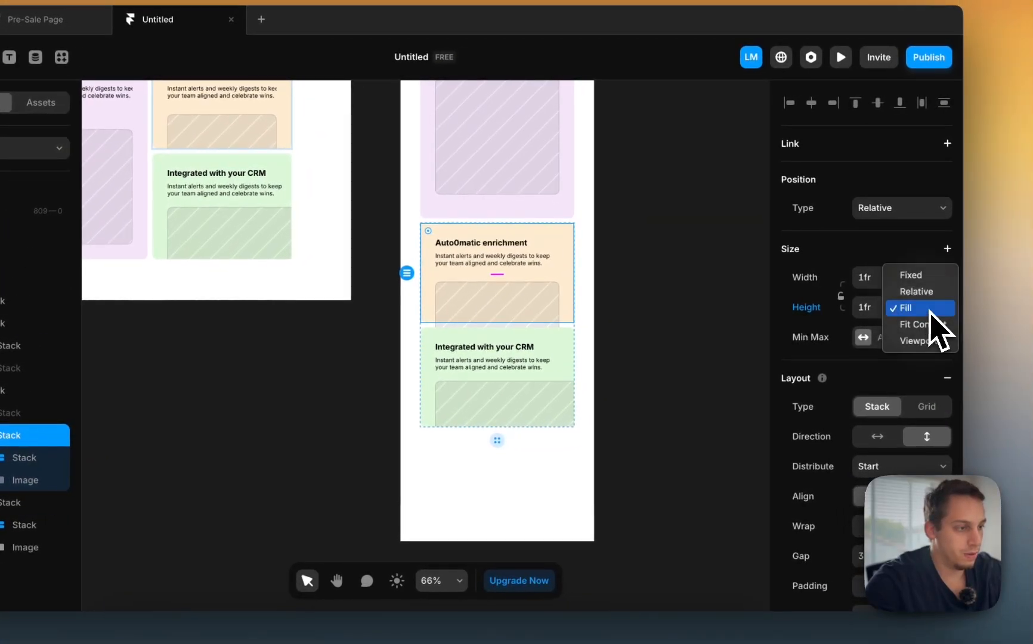
pyautogui.click(920, 324)
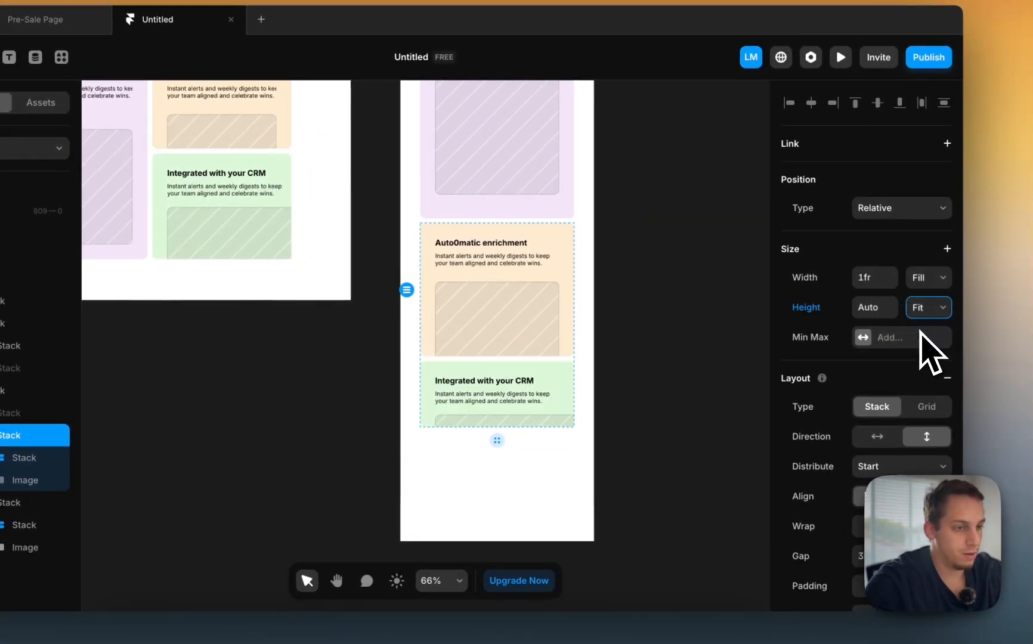
pyautogui.click(570, 385)
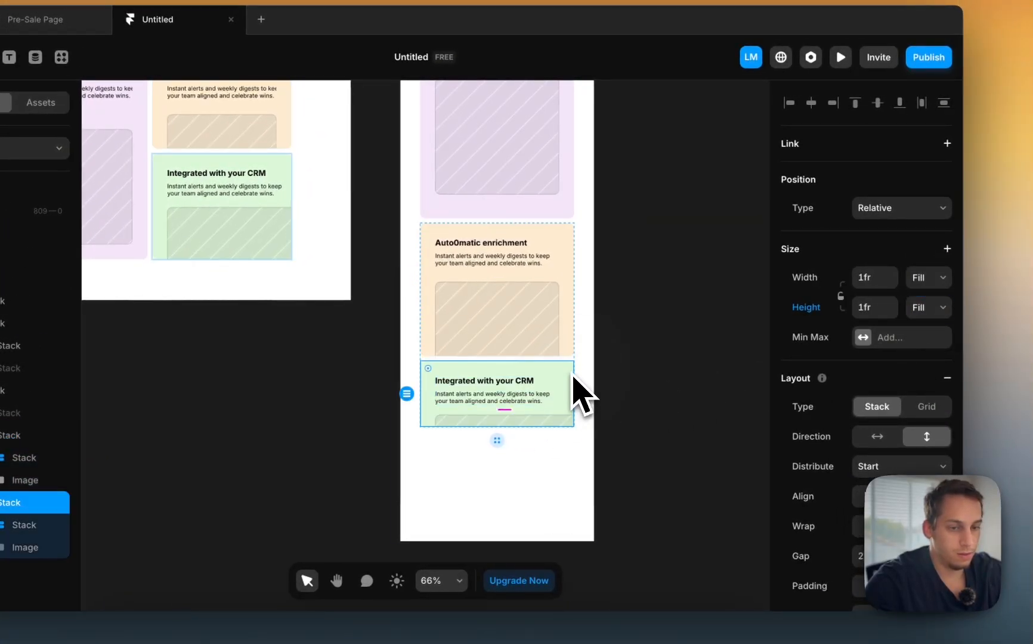
pyautogui.click(925, 308)
pyautogui.click(922, 322)
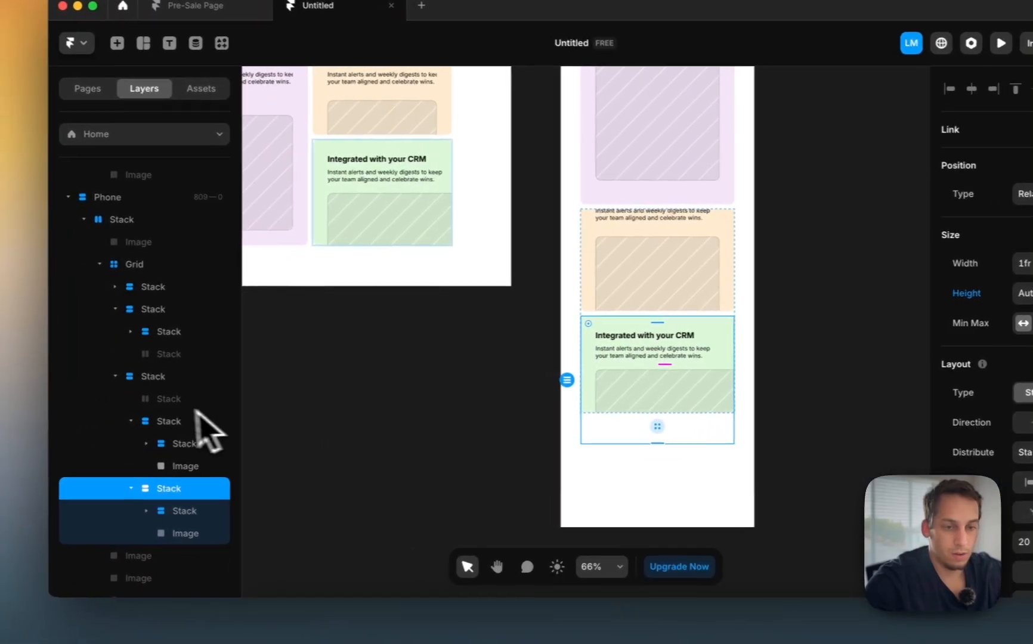
# Step: Set the height of the Phone stack that holds the orange and green cards to Fit Content
pyautogui.click(140, 377)
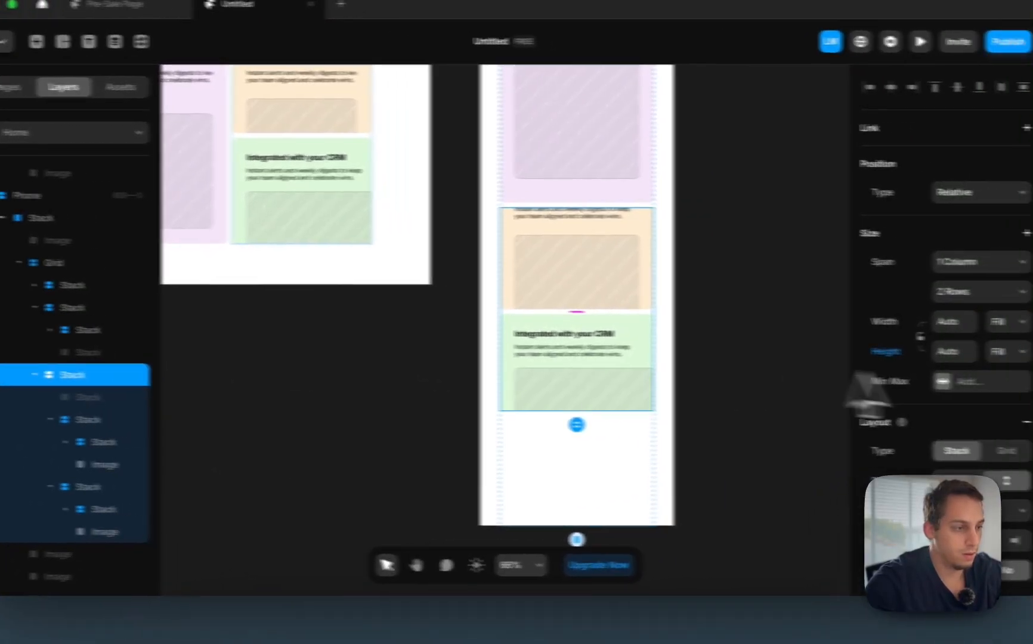
pyautogui.click(981, 346)
pyautogui.click(937, 363)
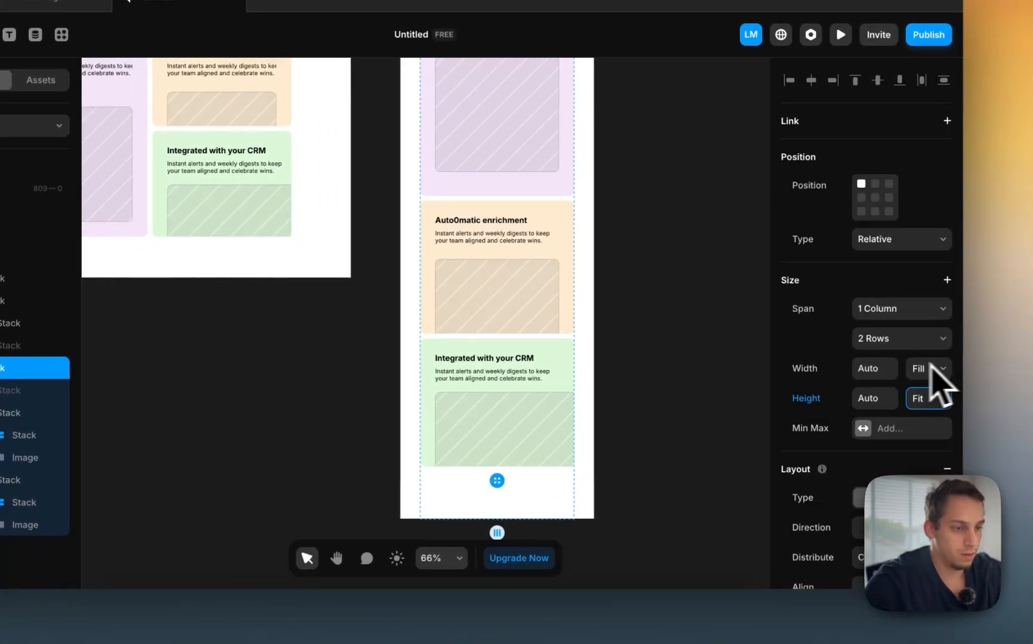
pyautogui.scroll(-5, 535, 438)
pyautogui.hscroll(-3, 513, 459)
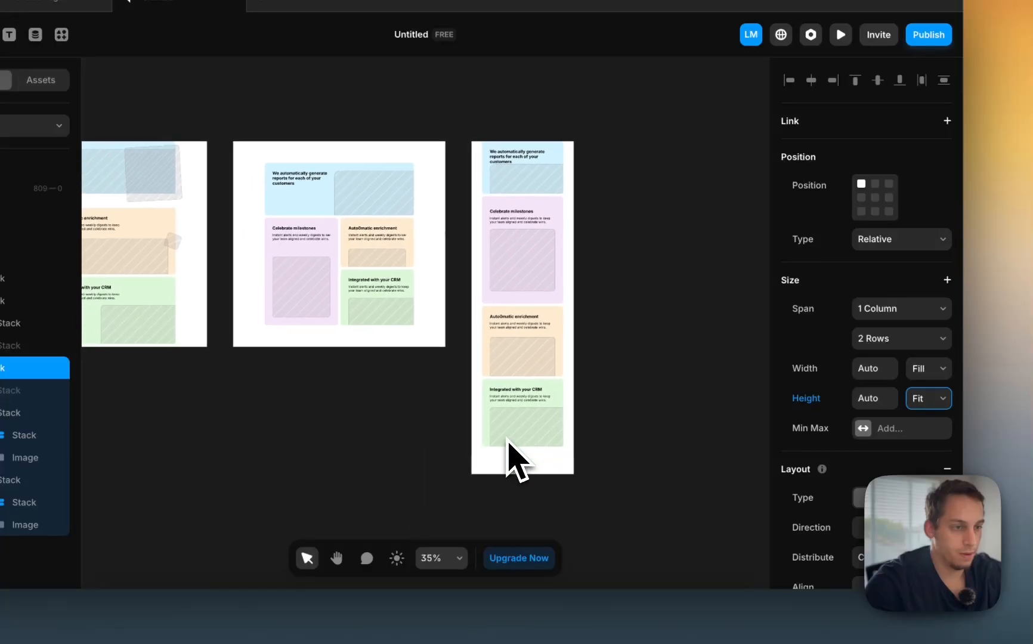
# Step: Increase the top padding of the Phone layout's outer stack to leave space above the blue card
pyautogui.click(498, 467)
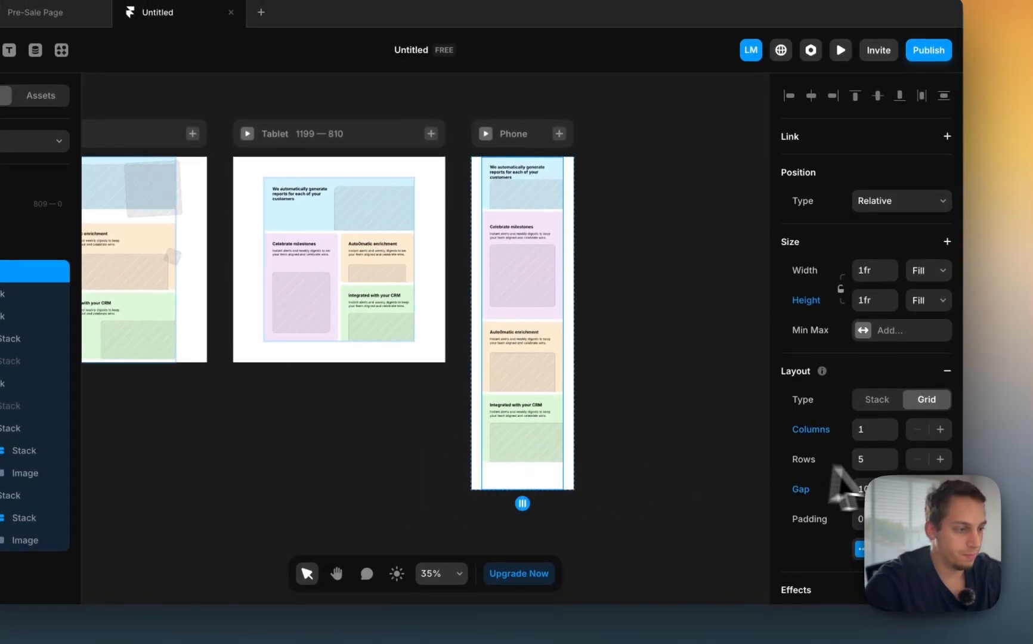
pyautogui.scroll(-8, 845, 476)
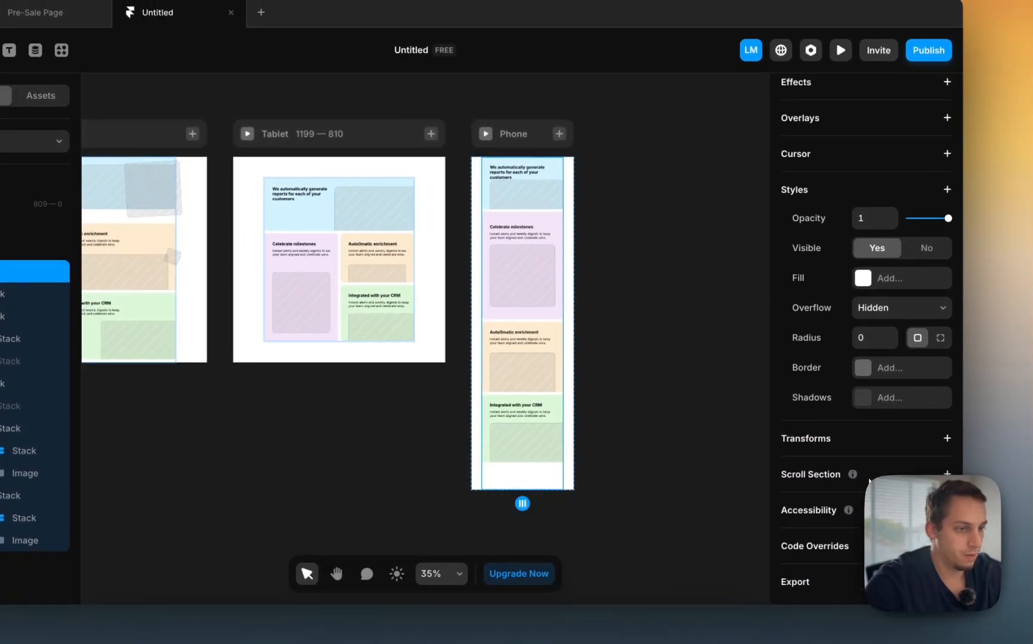
pyautogui.scroll(8, 887, 469)
pyautogui.click(669, 399)
pyautogui.hscroll(-3, 669, 399)
pyautogui.click(528, 208)
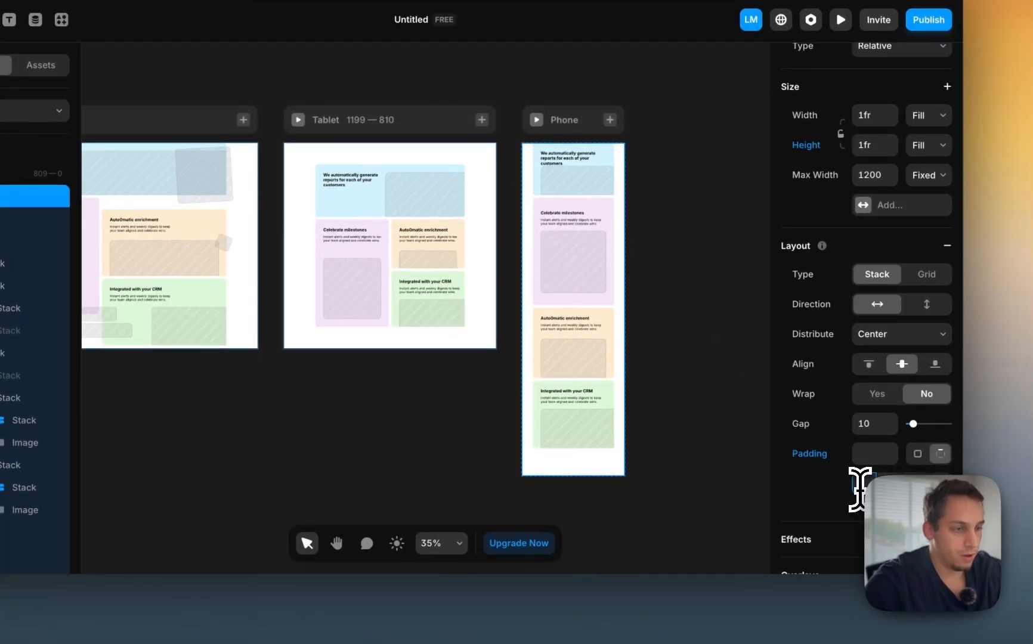
pyautogui.hotkey('shift', 'Up')
pyautogui.hotkey('shift', 'Up')
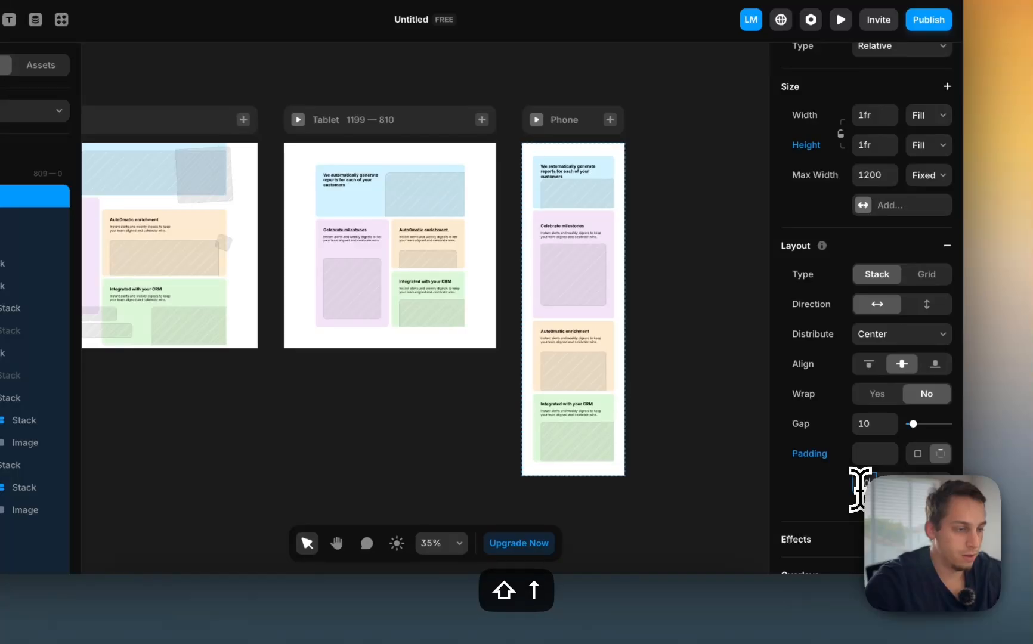
pyautogui.hotkey('shift', 'Down')
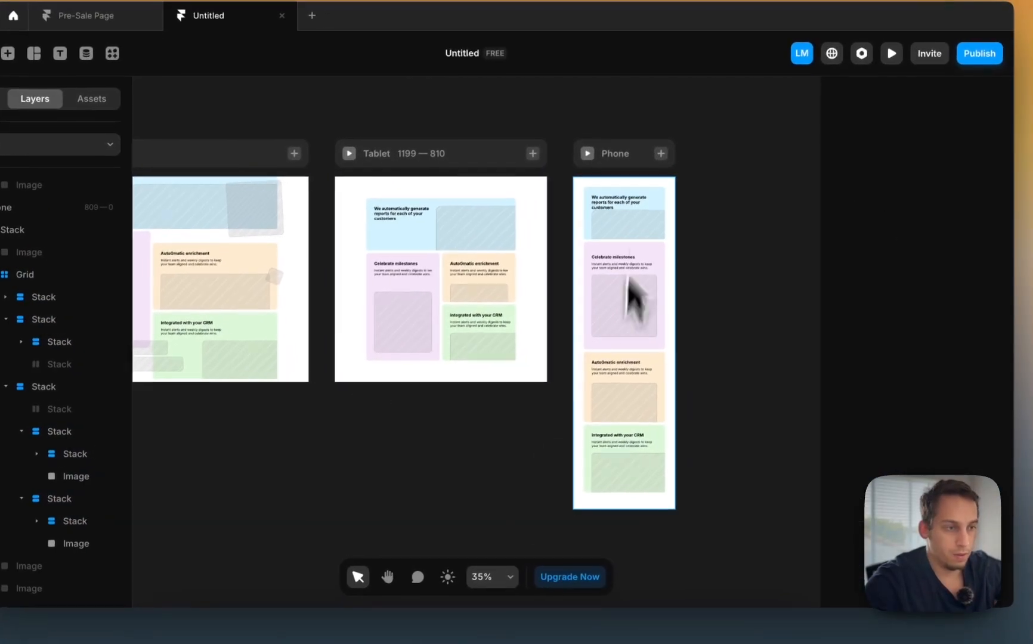
# Step: Set the height of the Phone breakpoint to Fit Content
pyautogui.click(574, 123)
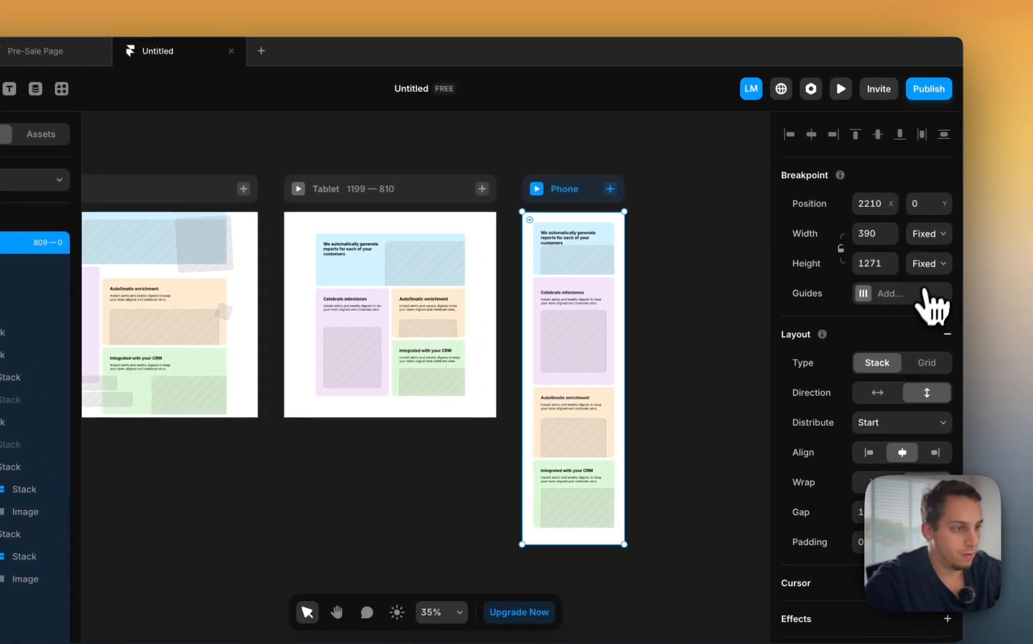
pyautogui.click(940, 255)
pyautogui.click(922, 314)
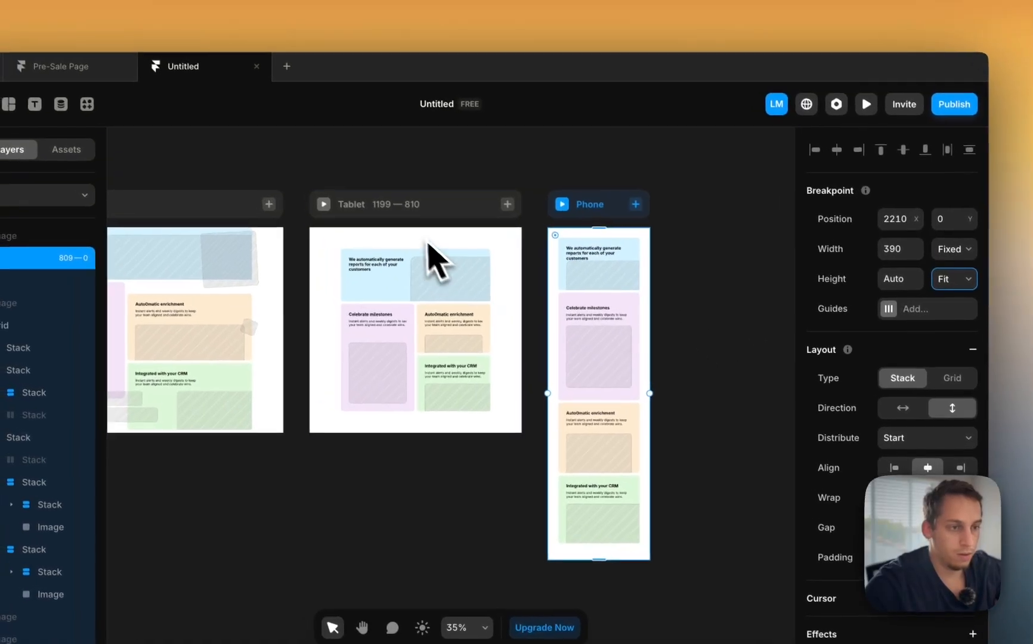
# Step: Switch the Desktop breakpoint to individual padding per side and set its top padding to 40
pyautogui.click(439, 233)
pyautogui.hscroll(-5, 477, 269)
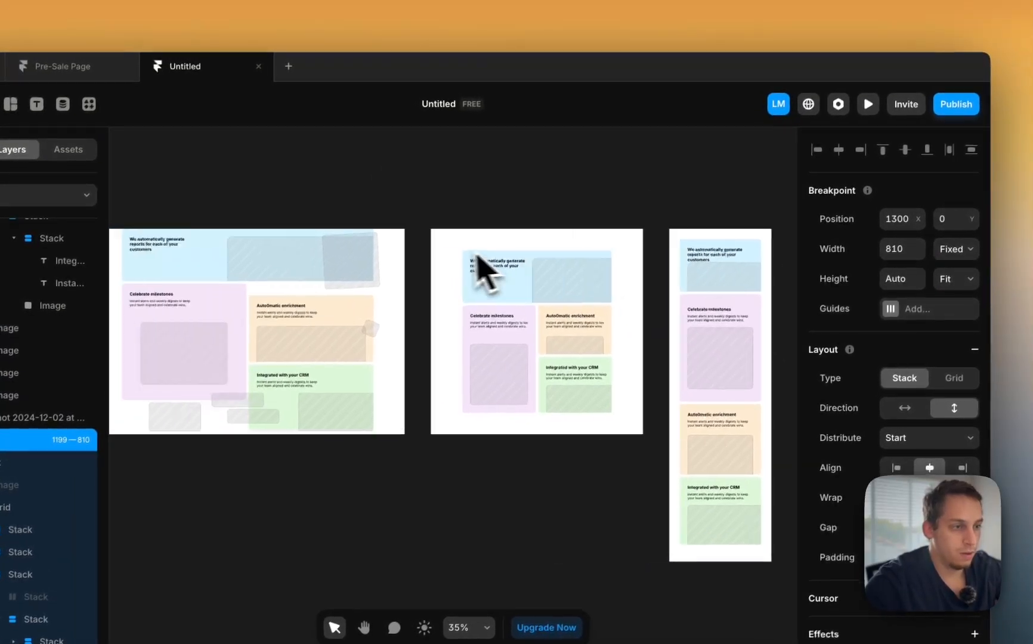
pyautogui.click(415, 253)
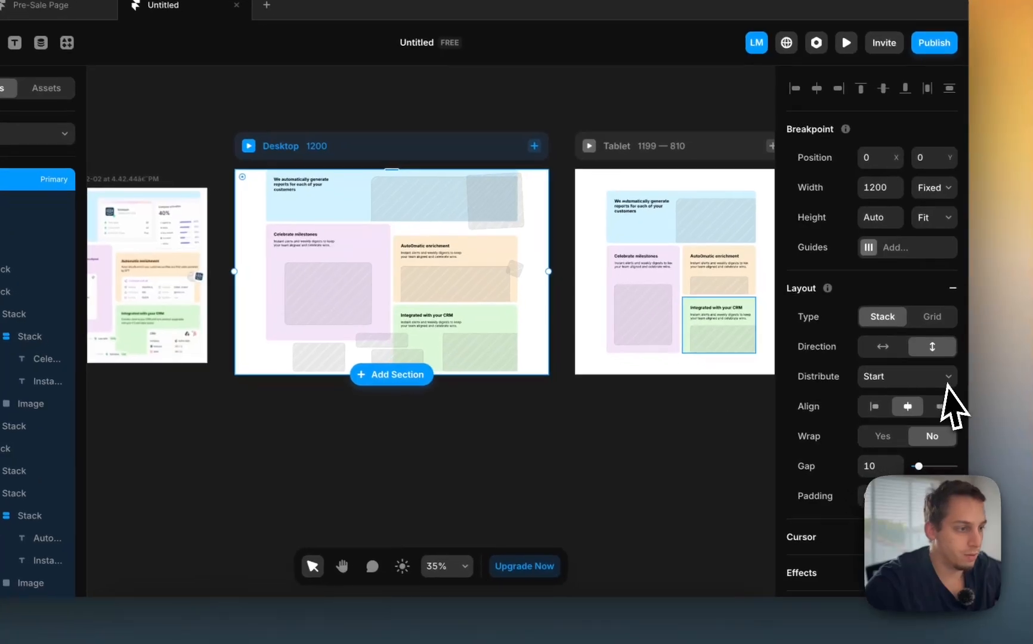
pyautogui.scroll(-3, 896, 395)
pyautogui.click(870, 318)
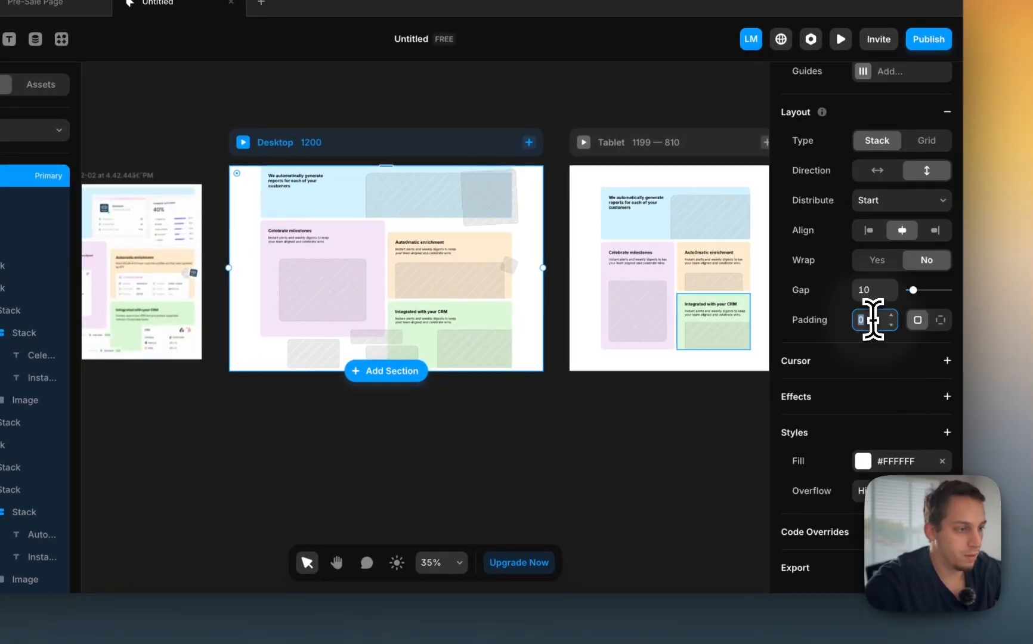
pyautogui.click(919, 320)
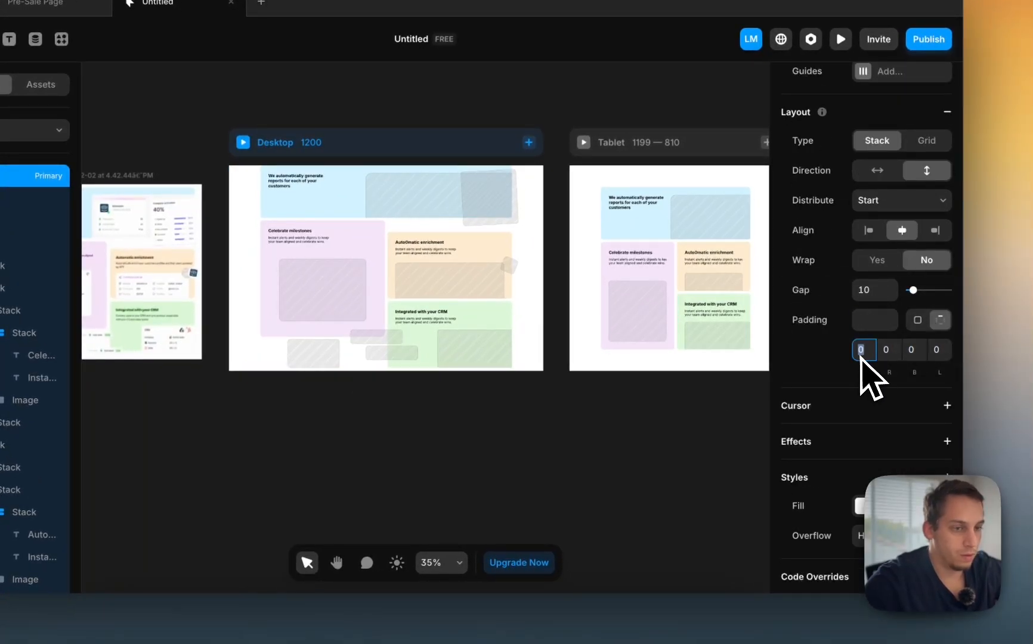
pyautogui.hotkey('shift', 'Up')
pyautogui.hotkey('shift', 'Up')
pyautogui.hotkey('shift', 'Up')
pyautogui.hotkey('shift', 'Up')
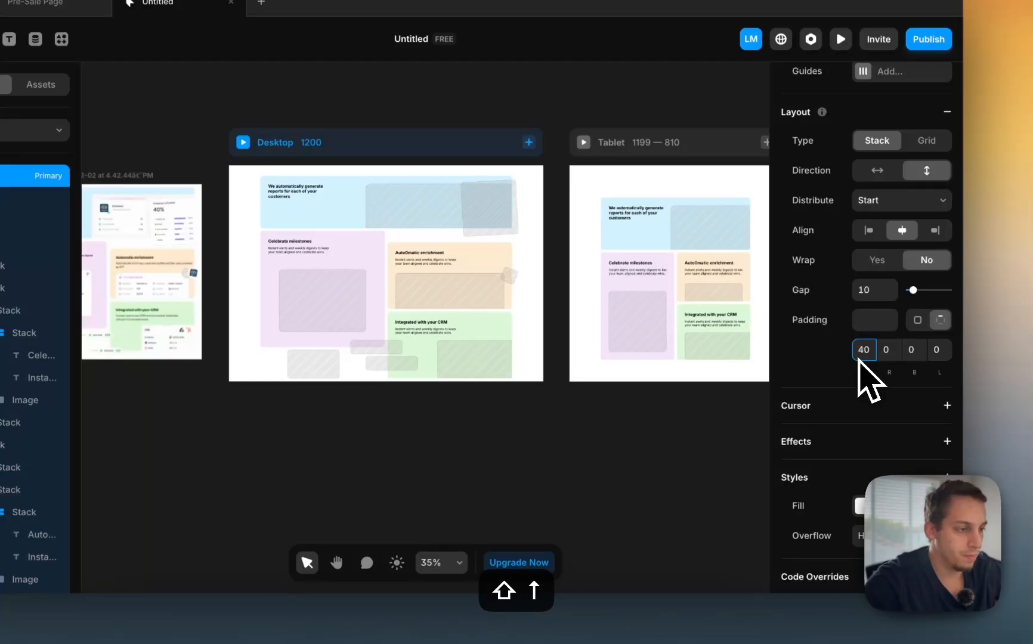
# Step: Set the Desktop breakpoint's bottom padding to 40
pyautogui.click(911, 350)
pyautogui.hotkey('shift', 'Up')
pyautogui.hotkey('shift', 'Up')
pyautogui.hotkey('shift', 'Up')
pyautogui.hotkey('shift', 'Up')
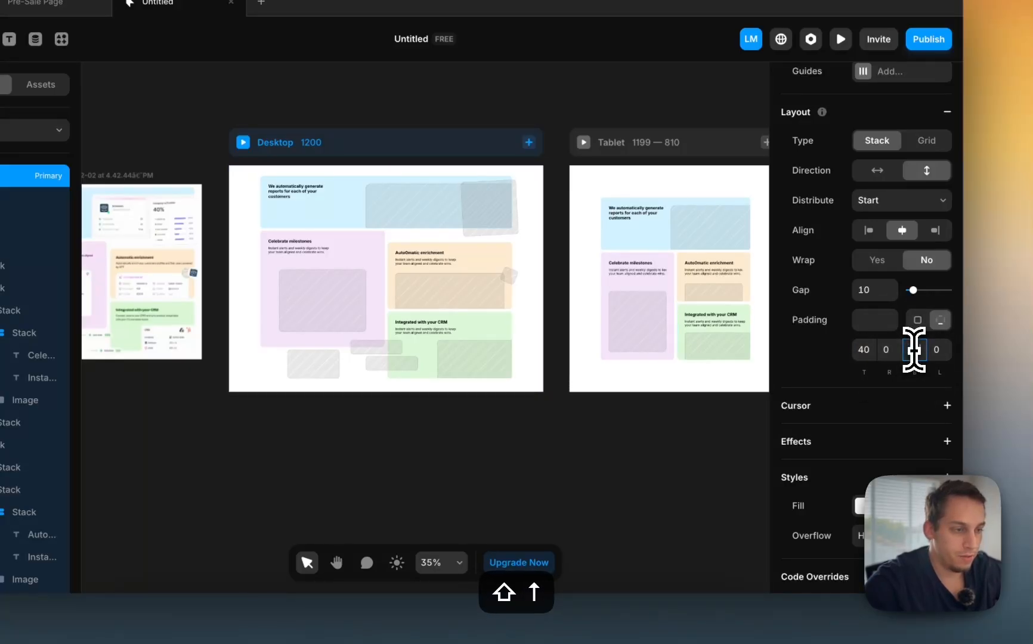
pyautogui.click(569, 392)
# Step: Review the Desktop, Tablet and Phone layouts and compare the Desktop version with the reference screenshot
pyautogui.hscroll(5, 561, 370)
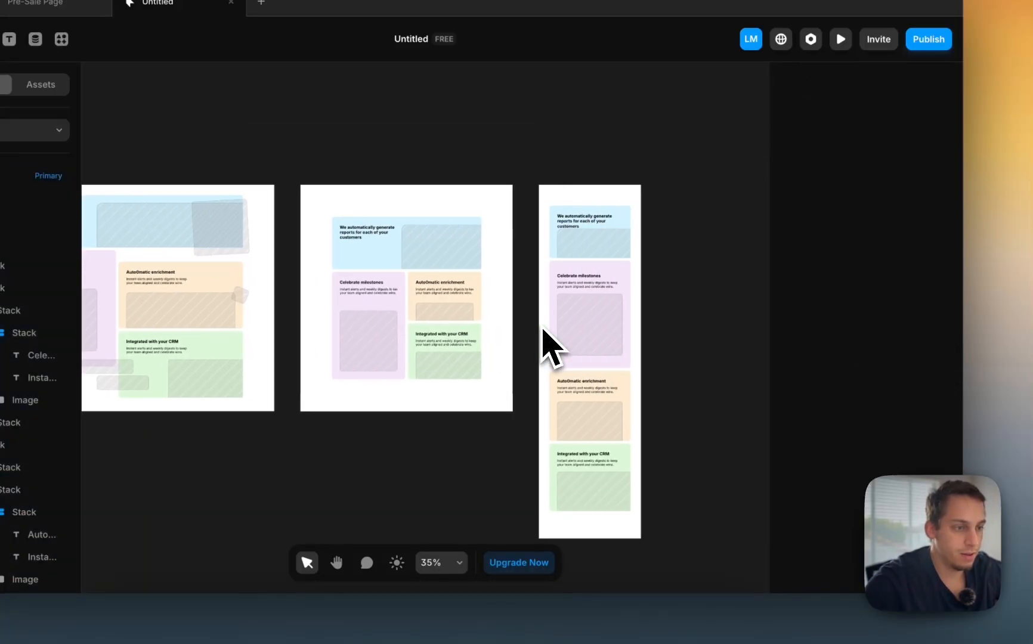
pyautogui.hscroll(-4, 542, 328)
pyautogui.scroll(3, 498, 330)
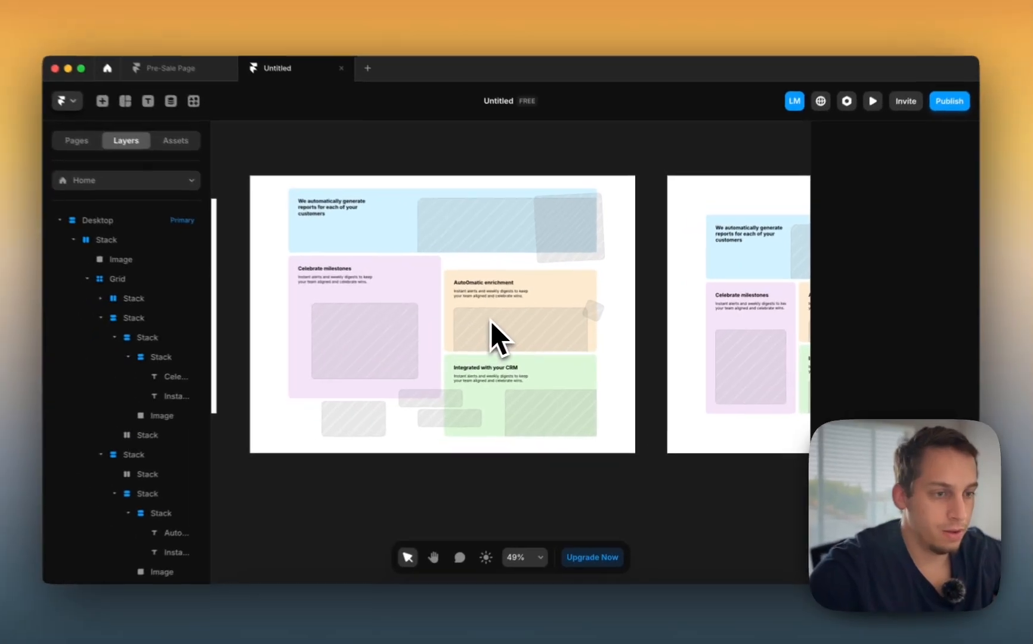
pyautogui.scroll(-3, 498, 323)
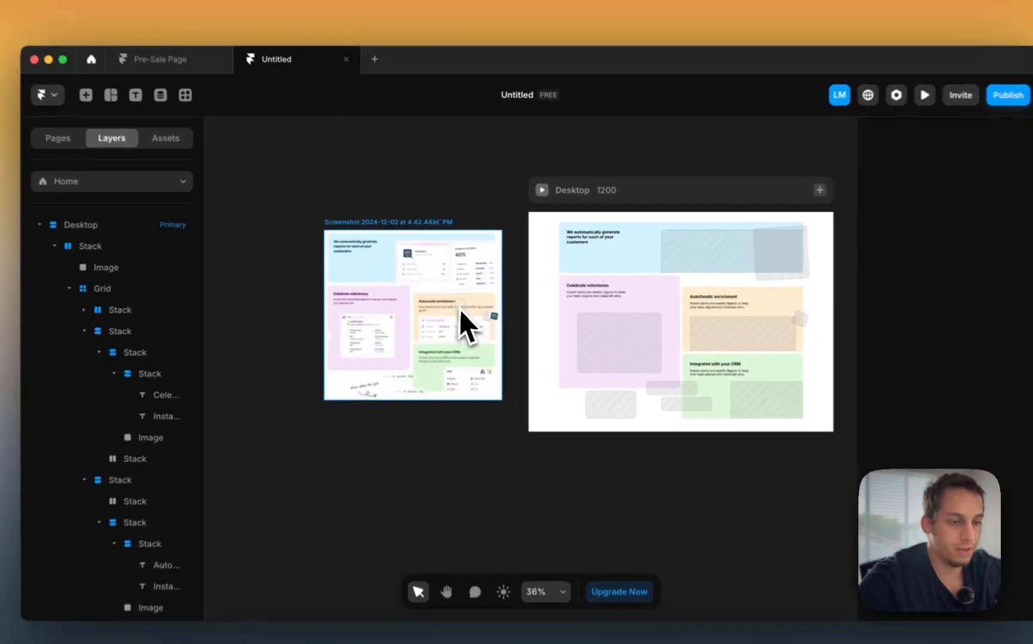
pyautogui.click(457, 324)
pyautogui.hscroll(2, 457, 324)
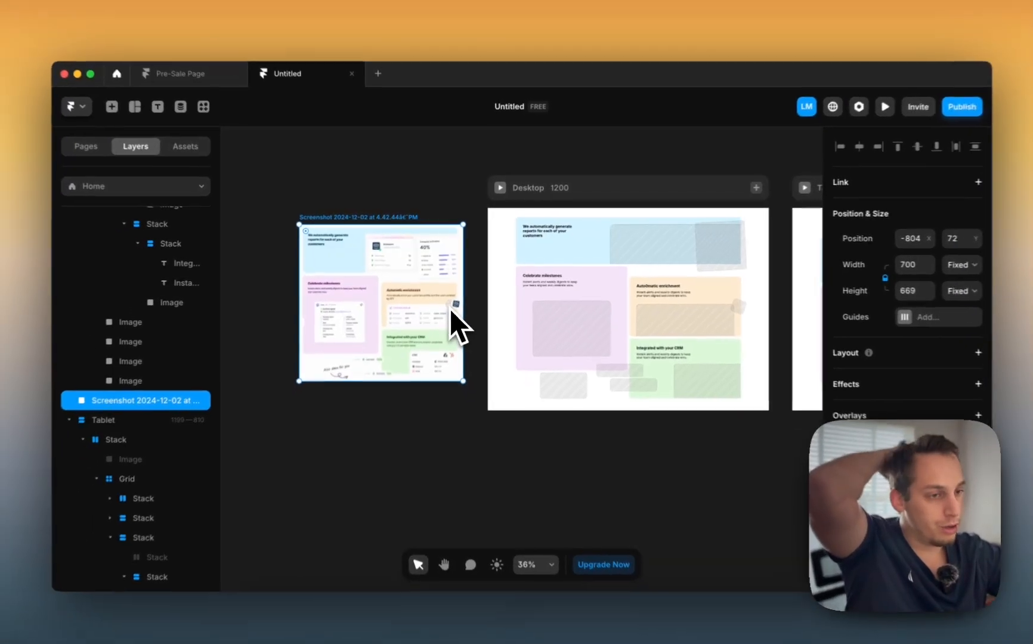
pyautogui.hscroll(1, 454, 318)
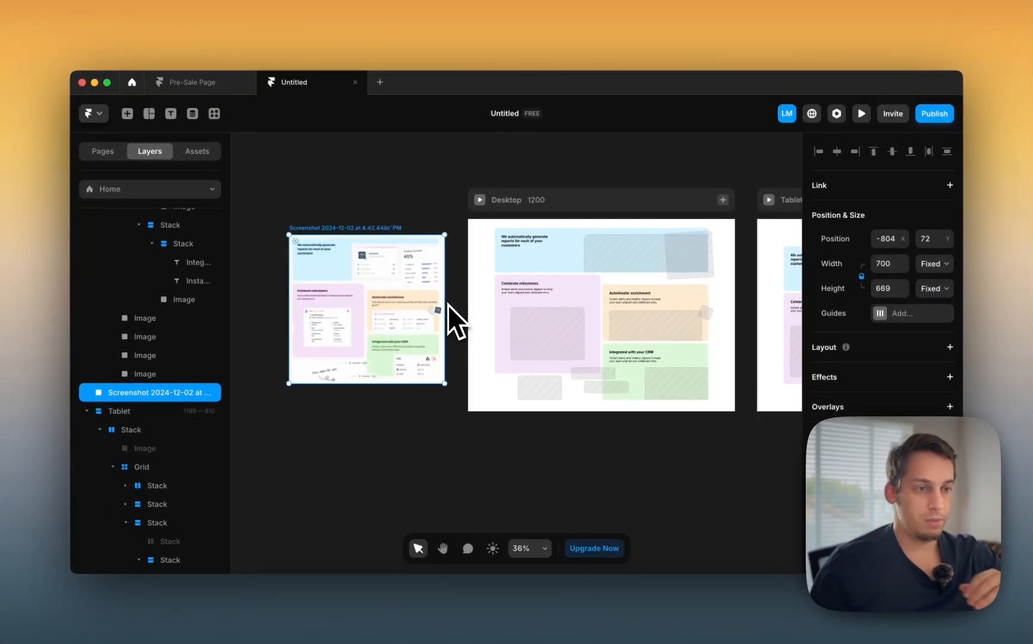